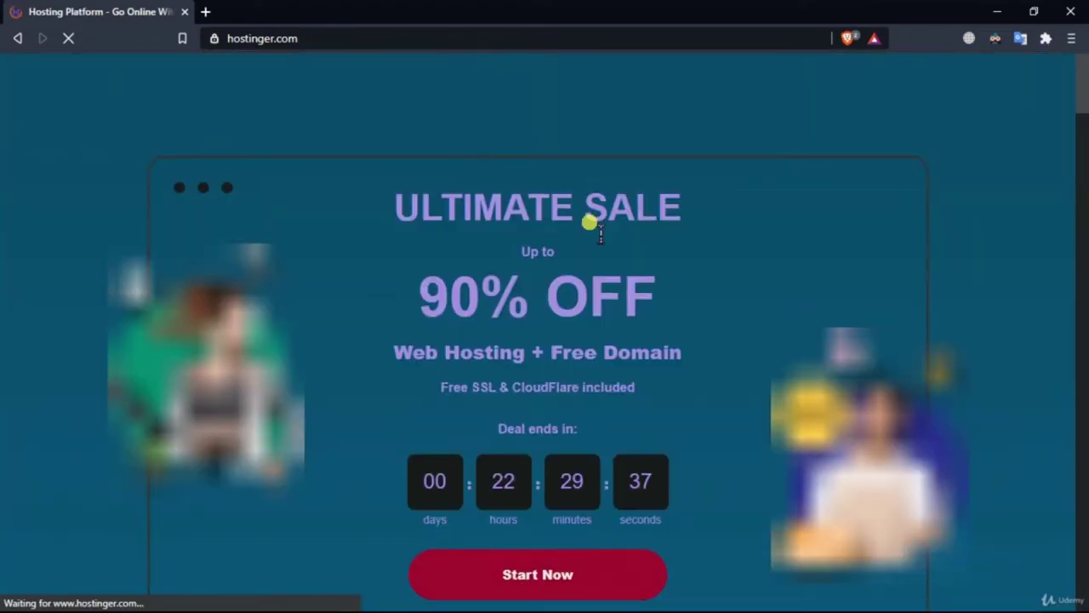
Open the Domain Checker page from the Domains links at the end of the Hostinger home page
{"action": "left_click", "coordinate": [471, 43]}
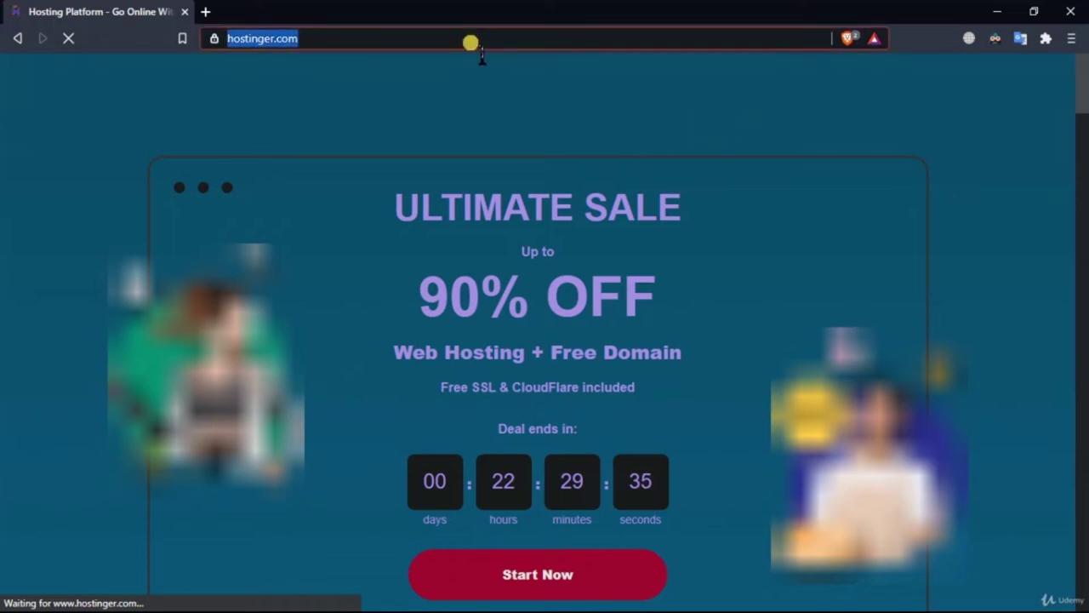
{"action": "scroll", "coordinate": [613, 143], "scroll_direction": "down", "scroll_amount": 10}
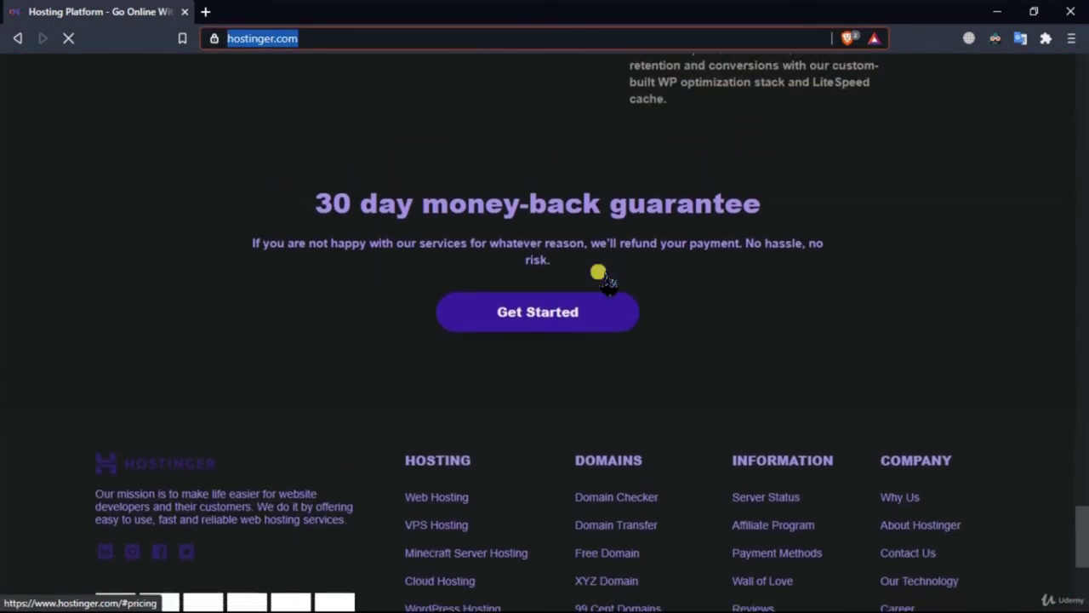
{"action": "left_click", "coordinate": [633, 442]}
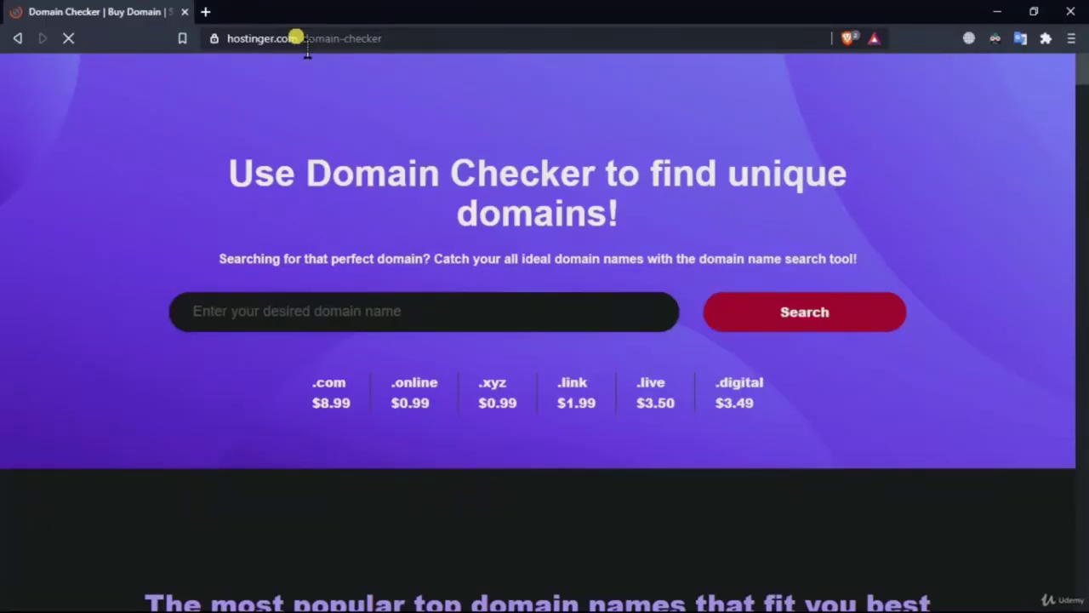
Highlight the hostinger.com domain part of the page address and dismiss the Web Hosting + Free Domain promotion
{"action": "left_click", "coordinate": [294, 38]}
{"action": "left_click_drag", "start_coordinate": [226, 38], "coordinate": [351, 40]}
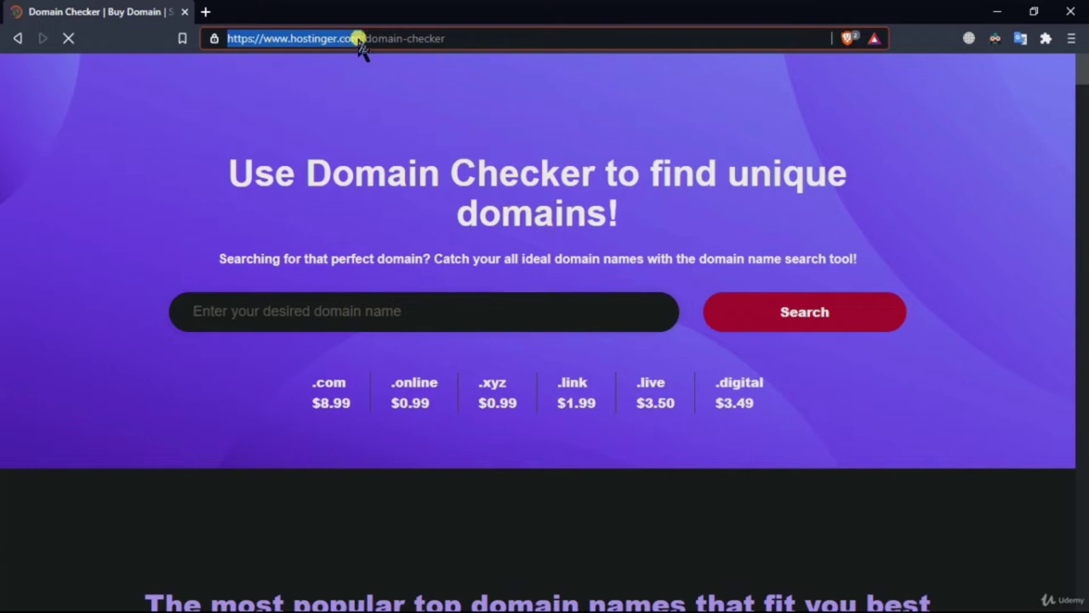
{"action": "left_click", "coordinate": [294, 44]}
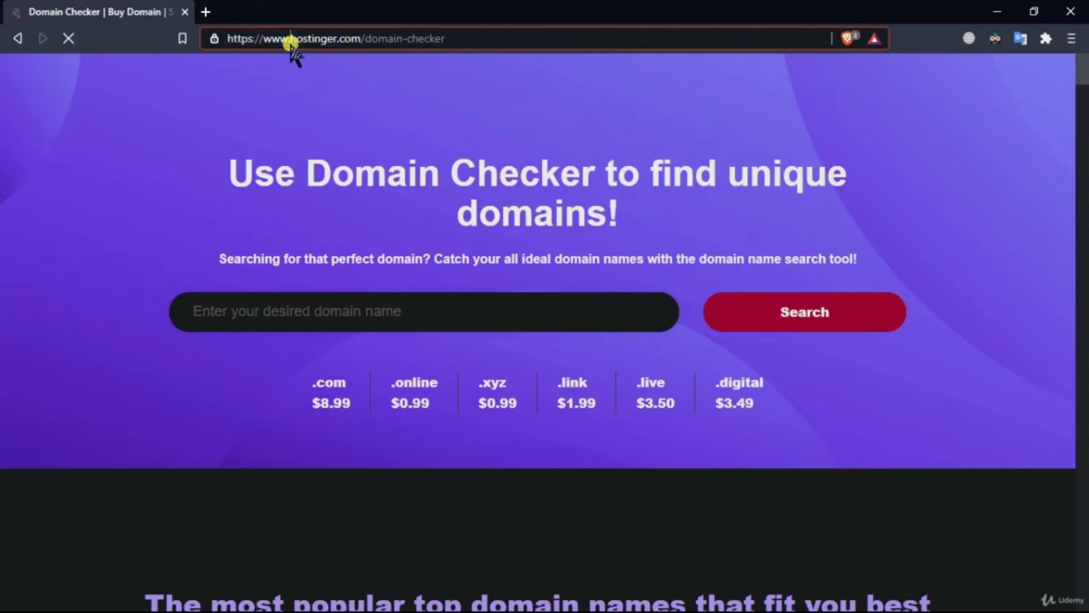
{"action": "left_click_drag", "start_coordinate": [291, 39], "coordinate": [363, 39]}
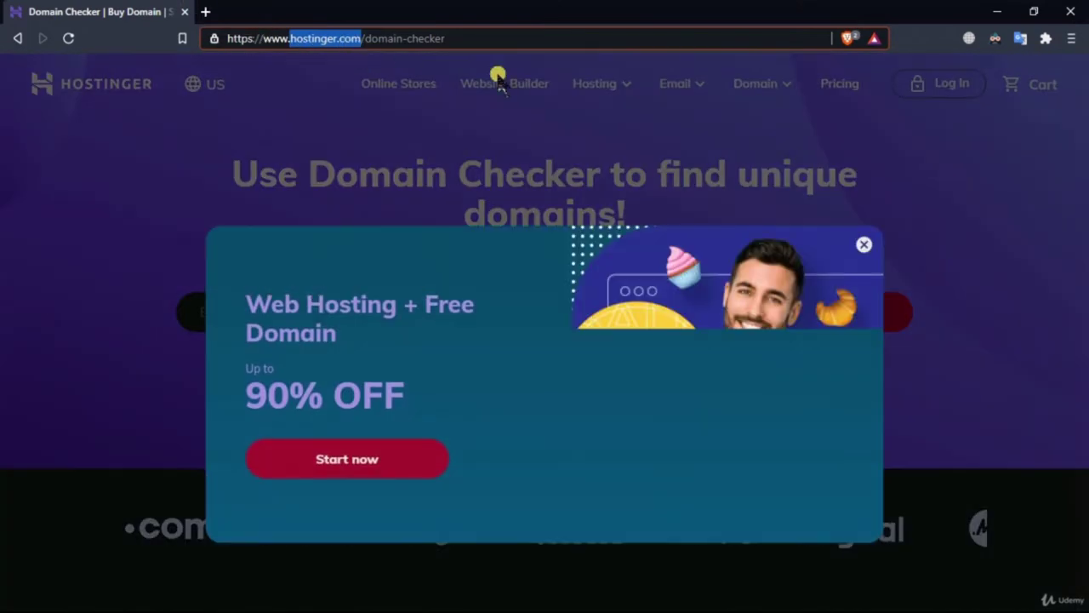
{"action": "left_click", "coordinate": [857, 244]}
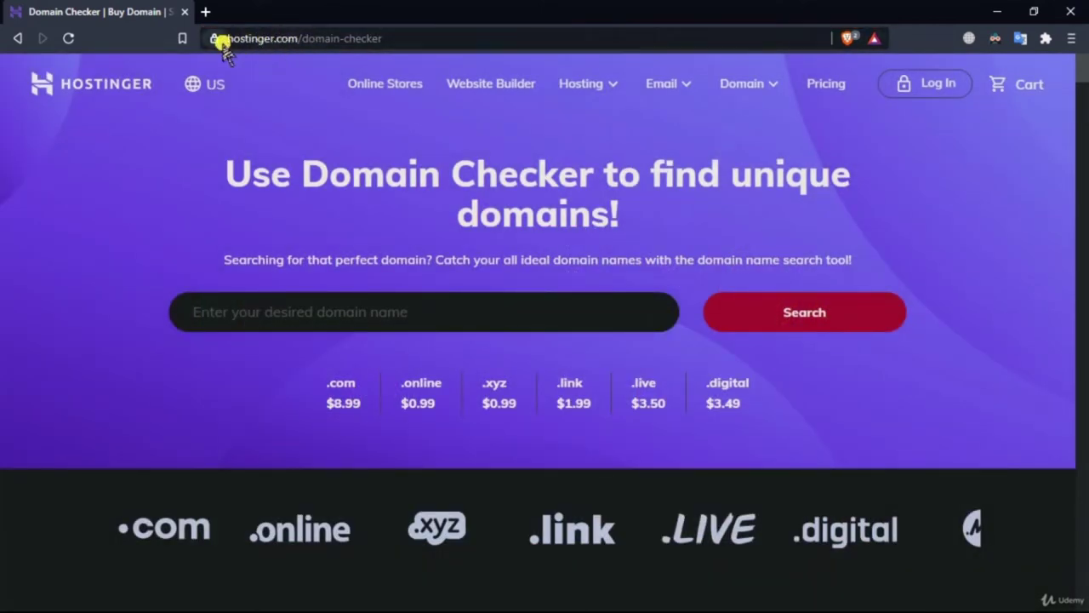
{"action": "left_click_drag", "start_coordinate": [230, 38], "coordinate": [300, 38]}
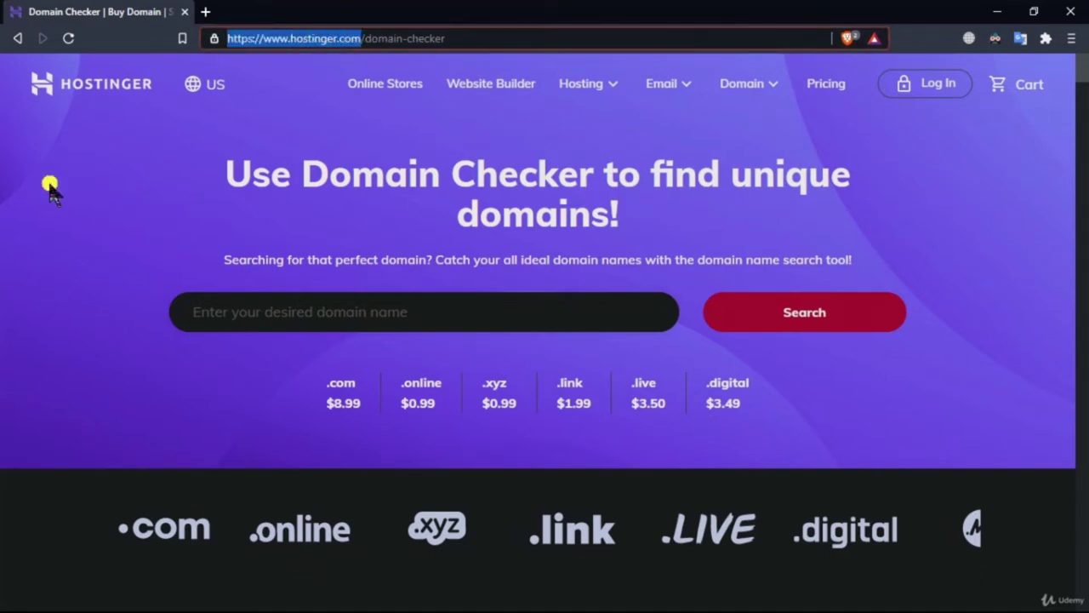
Look through the popular domain names and registration information on the Domain Checker page
{"action": "scroll", "coordinate": [49, 190], "scroll_direction": "down", "scroll_amount": 1}
{"action": "scroll", "coordinate": [49, 191], "scroll_direction": "down", "scroll_amount": 11}
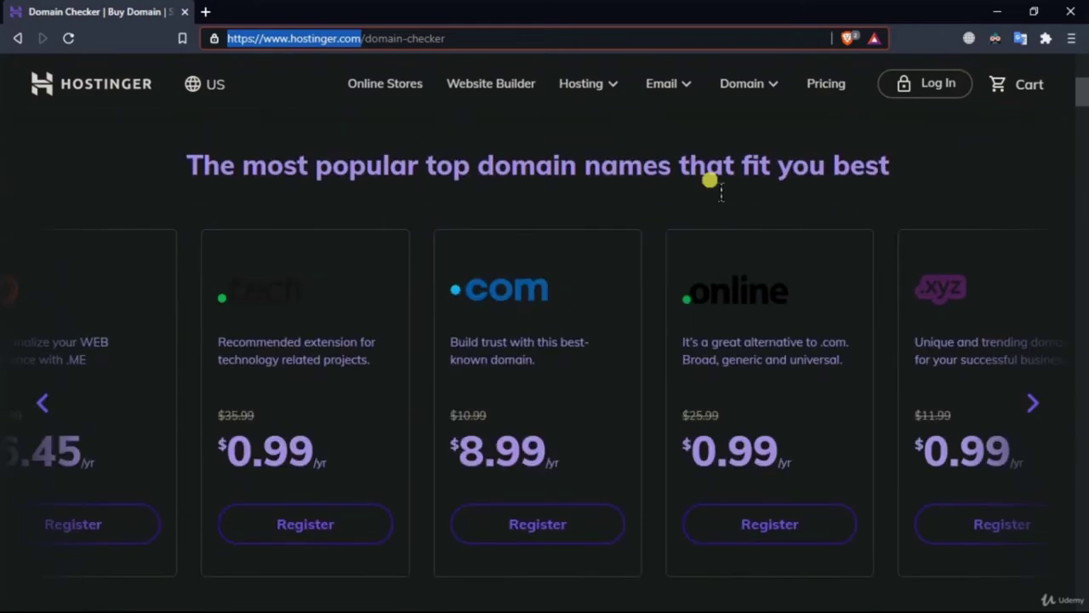
{"action": "scroll", "coordinate": [990, 226], "scroll_direction": "down", "scroll_amount": 15}
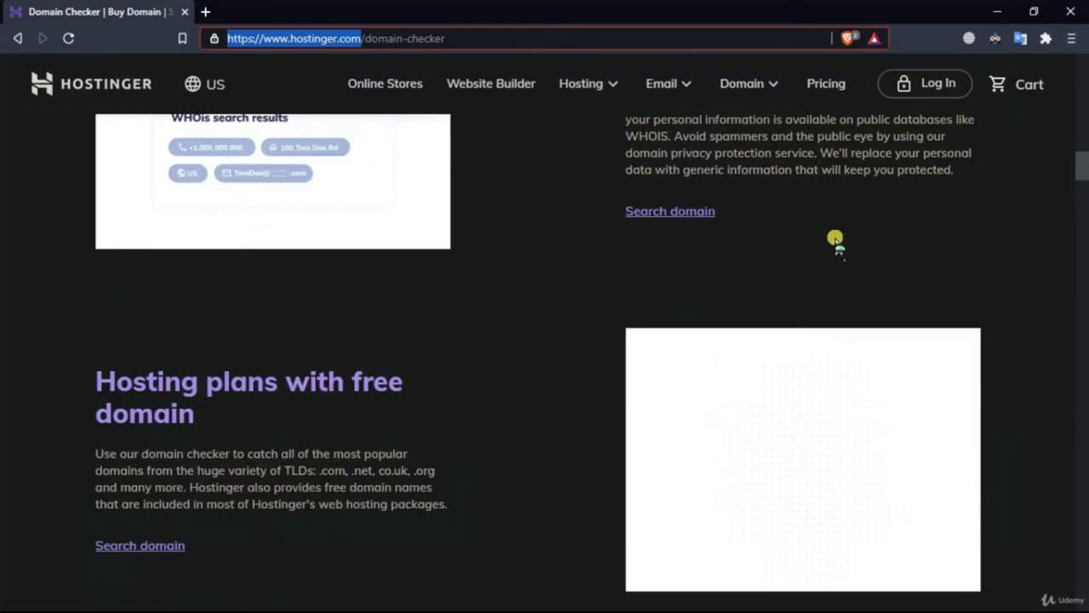
{"action": "scroll", "coordinate": [578, 204], "scroll_direction": "down", "scroll_amount": 15}
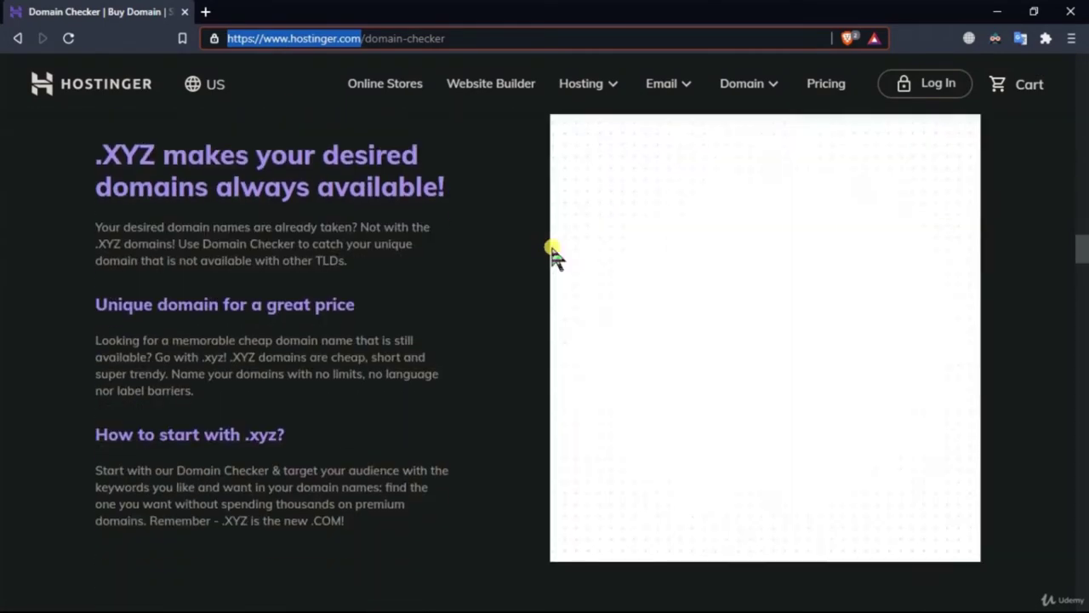
{"action": "scroll", "coordinate": [561, 265], "scroll_direction": "up", "scroll_amount": 20}
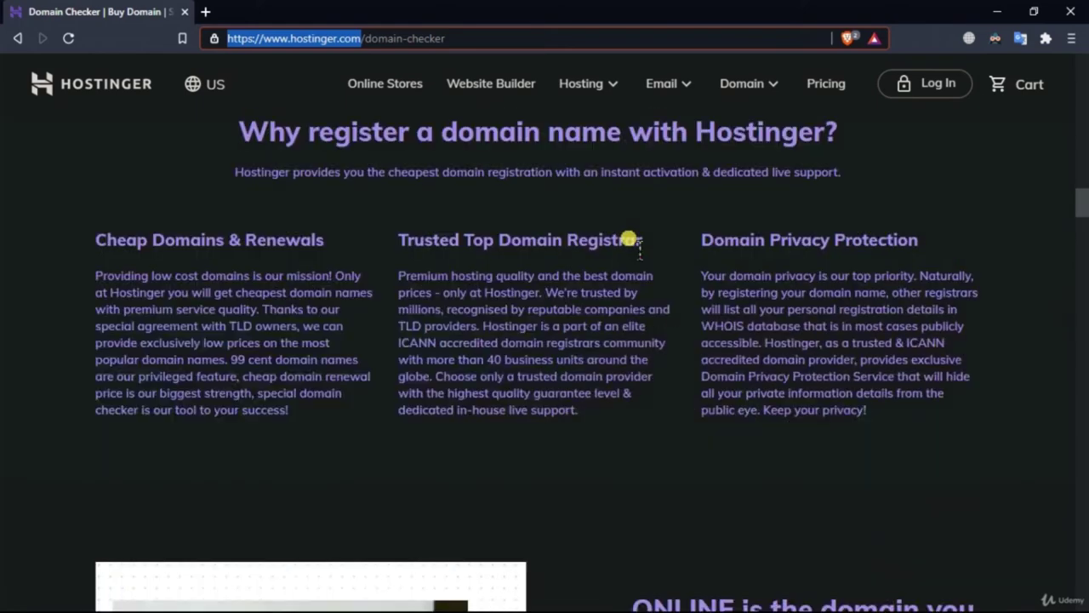
{"action": "scroll", "coordinate": [630, 247], "scroll_direction": "up", "scroll_amount": 3}
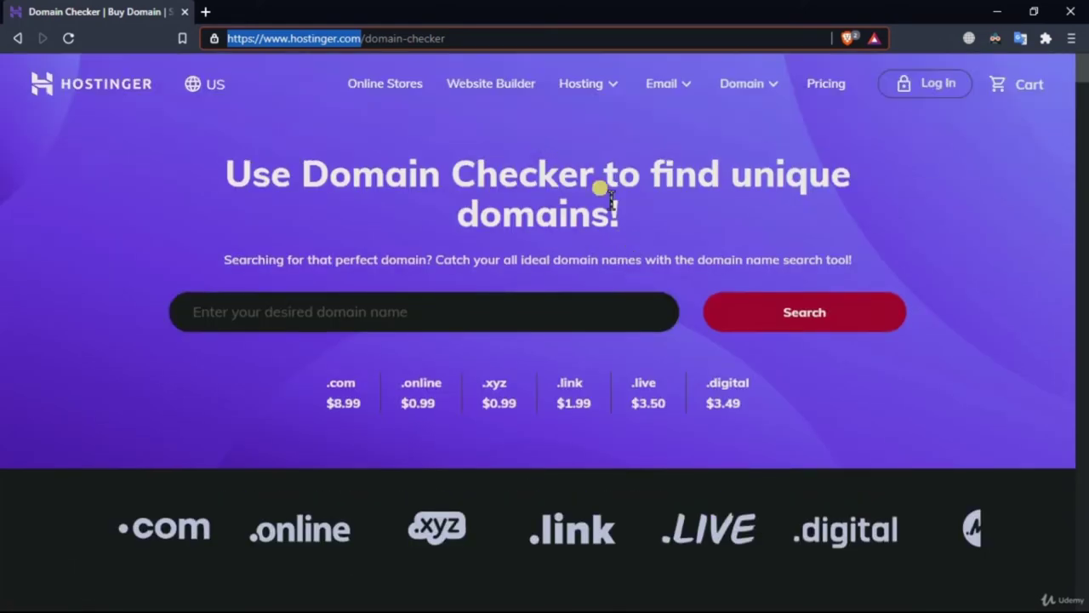
Highlight and remove the domain-checker path from the address, clearing the rest of the URL as well
{"action": "left_click", "coordinate": [288, 39]}
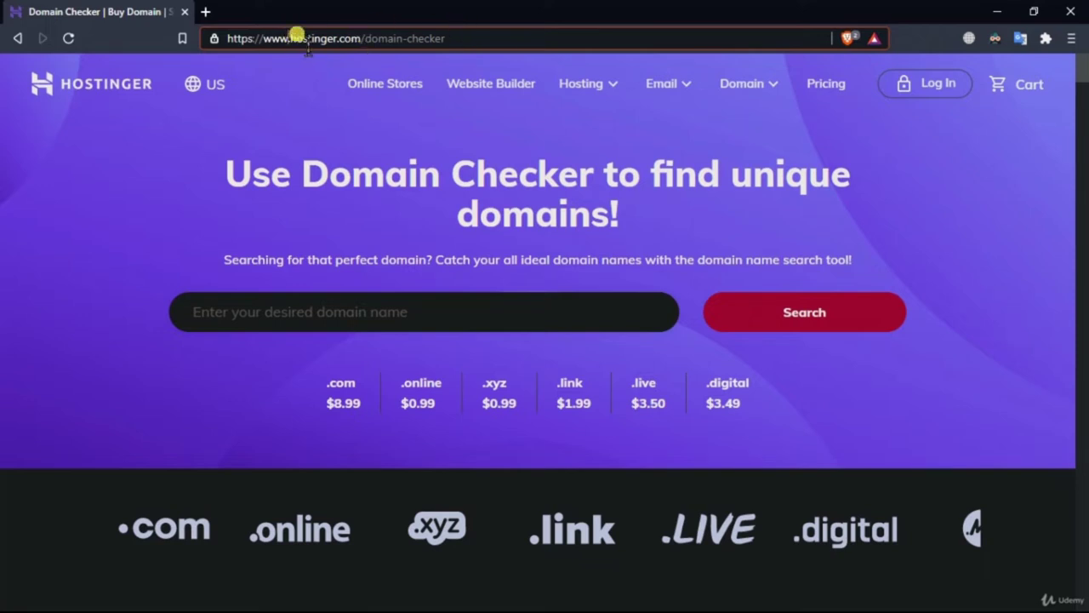
{"action": "left_click_drag", "start_coordinate": [366, 38], "coordinate": [673, 85]}
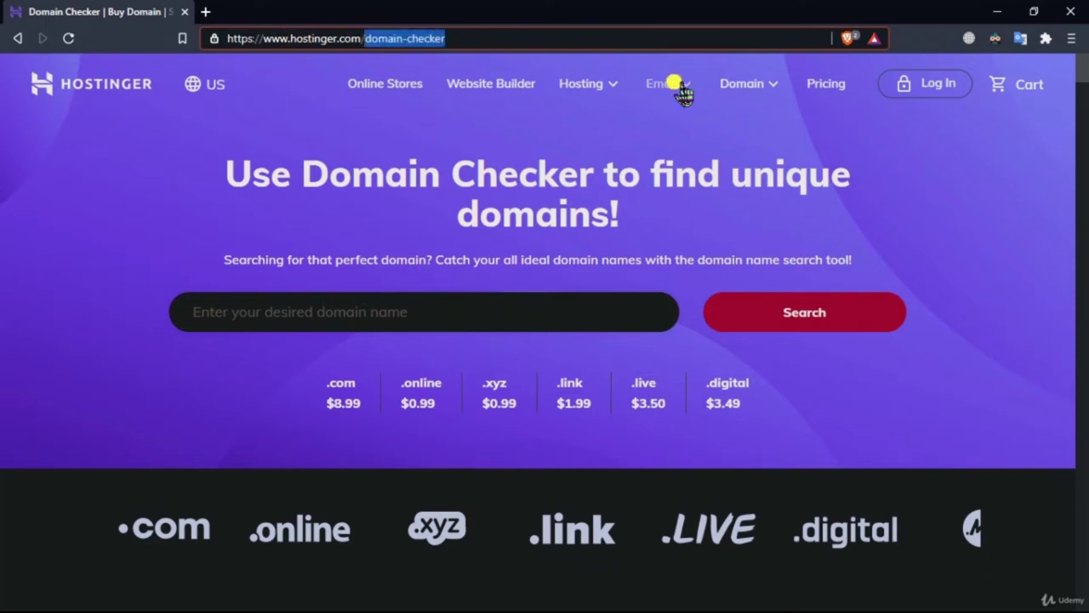
{"action": "key", "text": "BackSpace"}
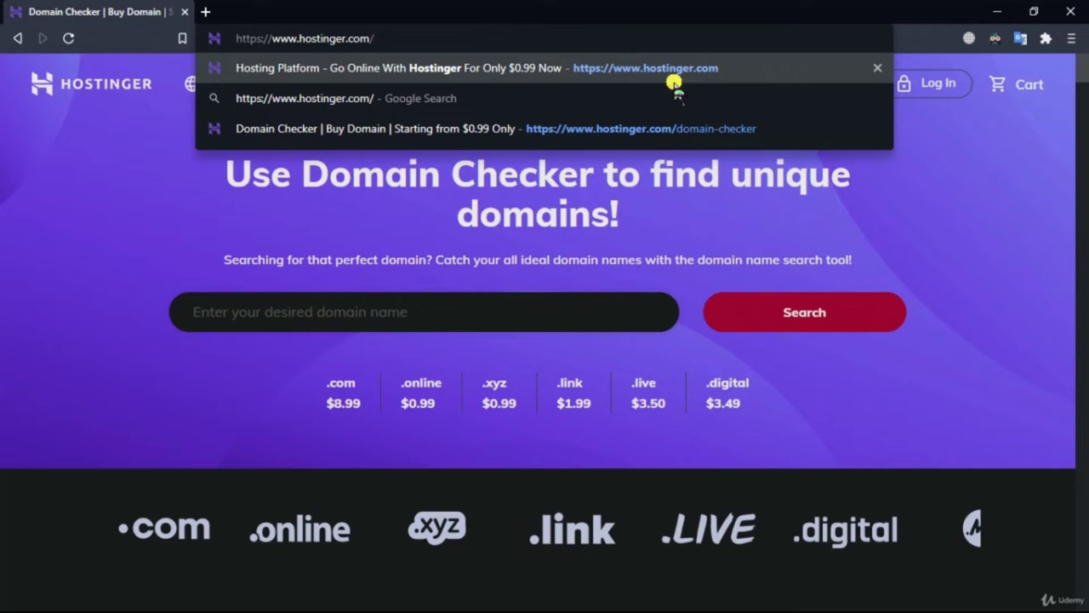
{"action": "key", "text": "ctrl+a"}
{"action": "key", "text": "BackSpace"}
{"action": "type", "text": "htpps"}
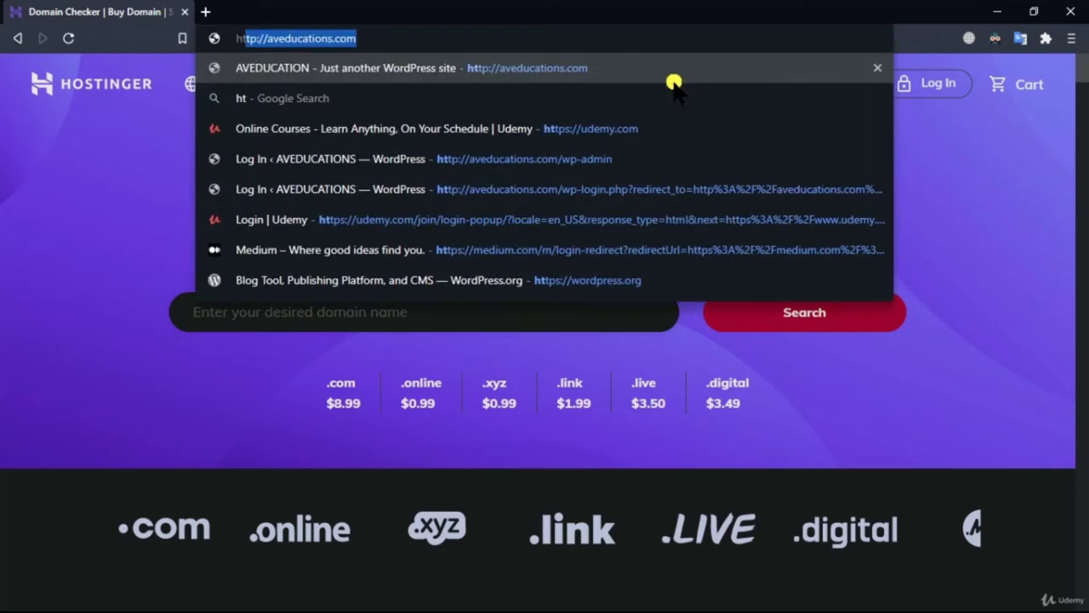
{"action": "key", "text": "BackSpace"}
{"action": "key", "text": "BackSpace"}
{"action": "key", "text": "BackSpace"}
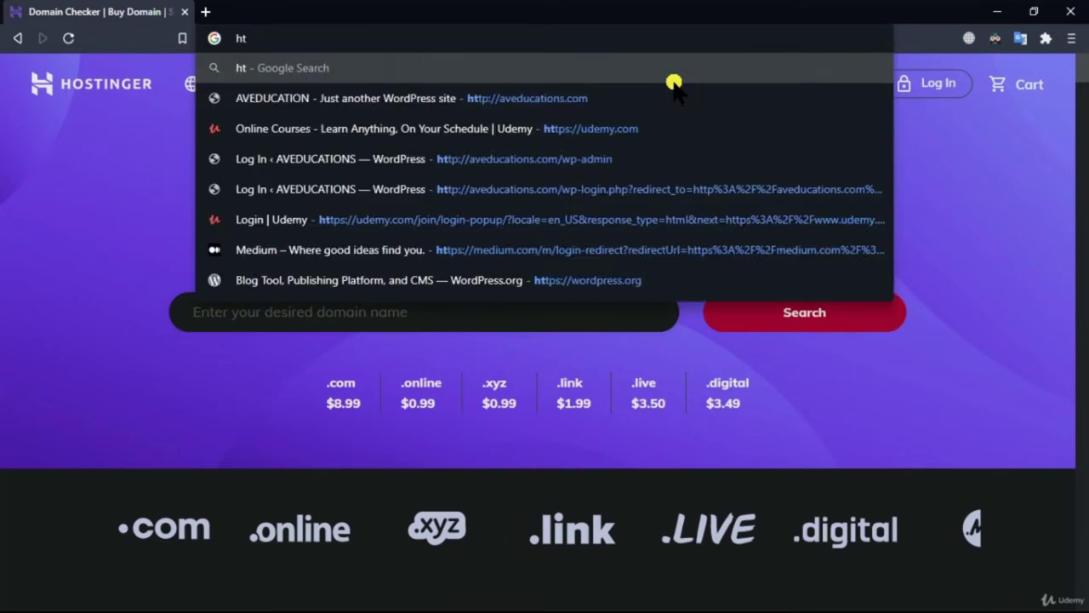
{"action": "type", "text": "tp://"}
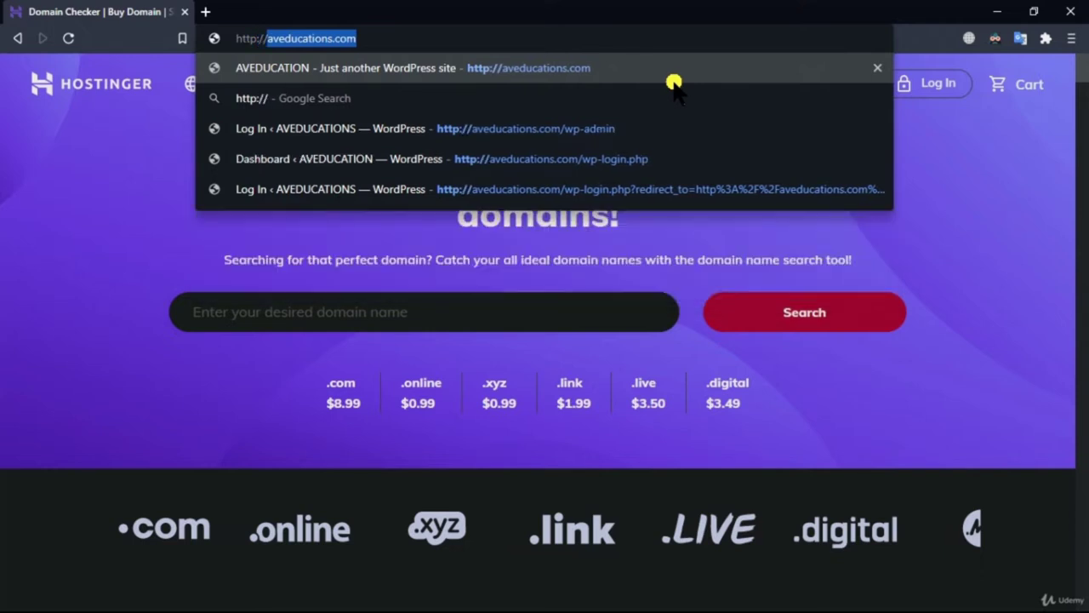
{"action": "type", "text": "135"}
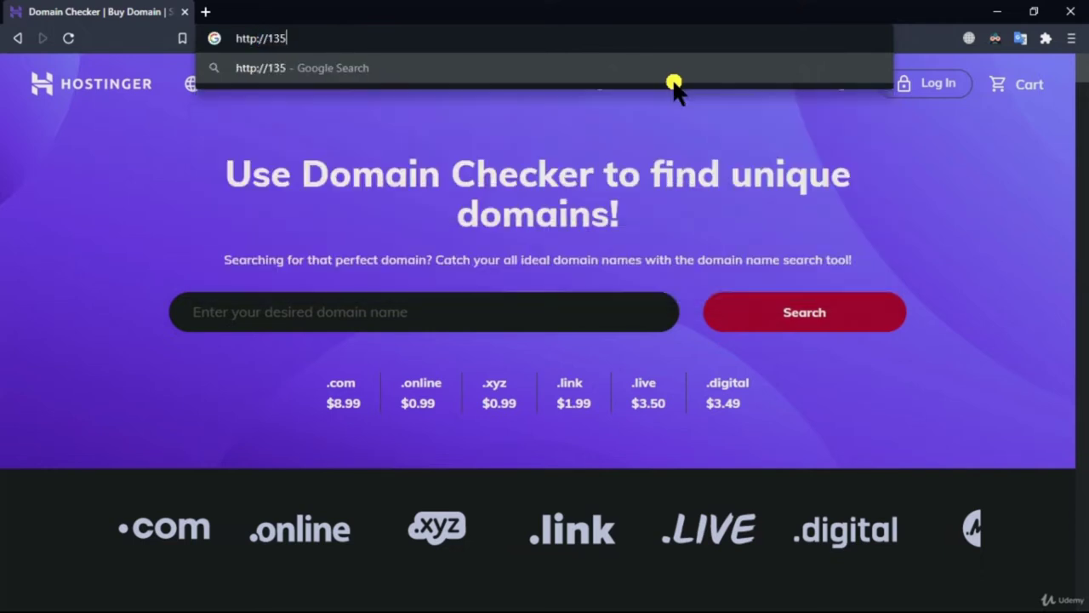
{"action": "type", "text": "35439"}
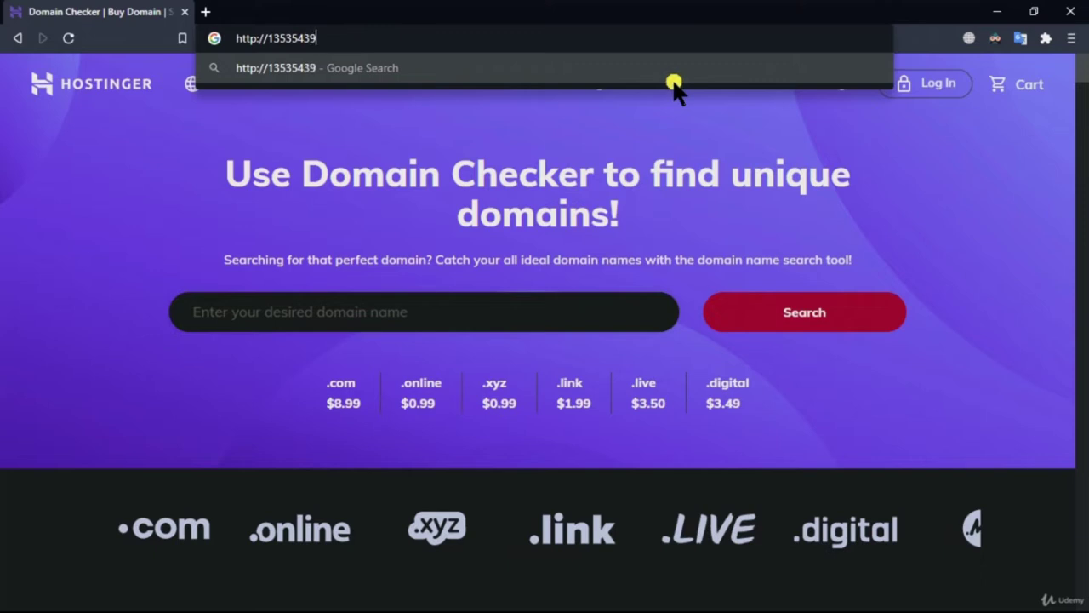
{"action": "type", "text": "8354"}
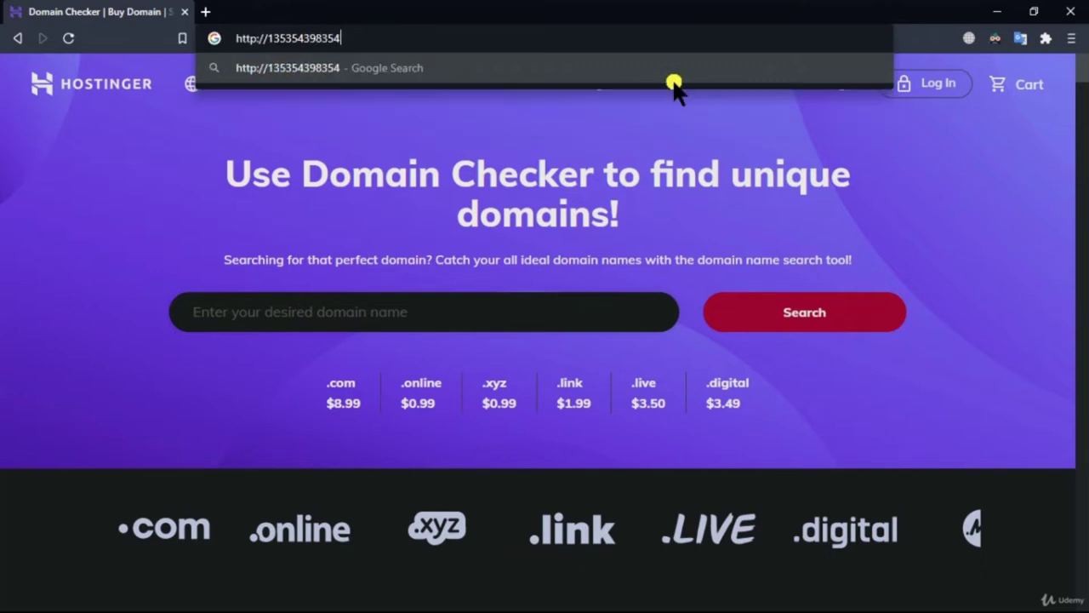
{"action": "key", "text": "ctrl+a"}
{"action": "key", "text": "BackSpace"}
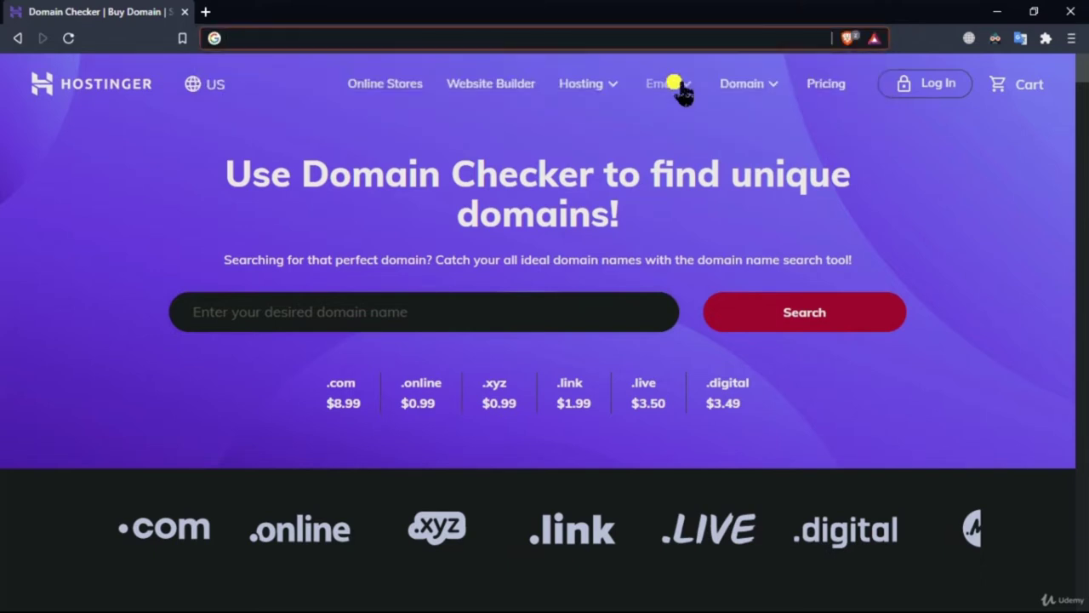
{"action": "type", "text": "https"}
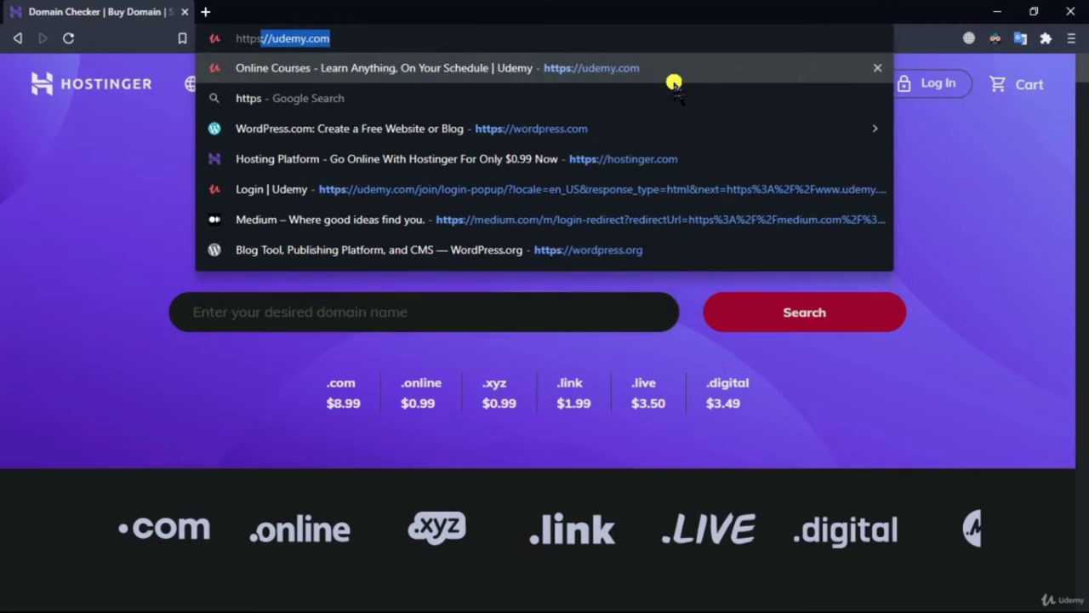
{"action": "type", "text": "://"}
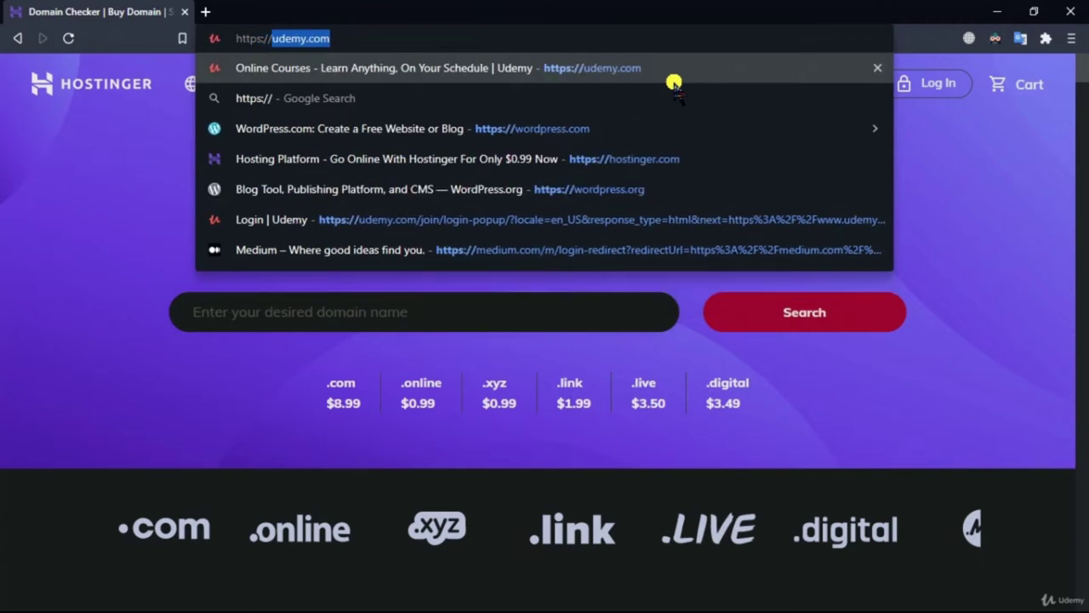
{"action": "type", "text": "135.6"}
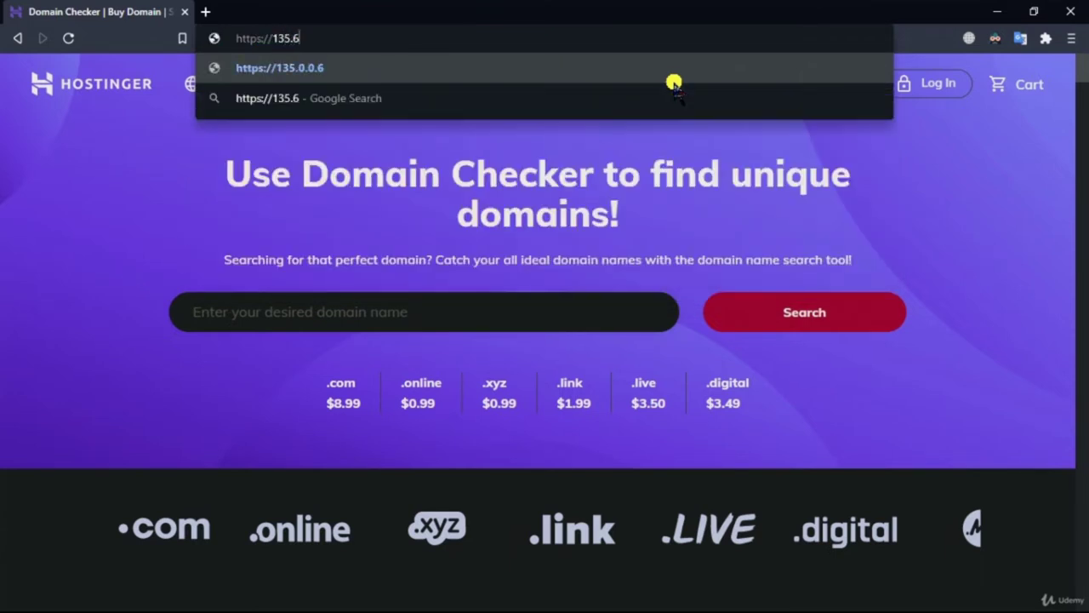
{"action": "type", "text": "5.87.98"}
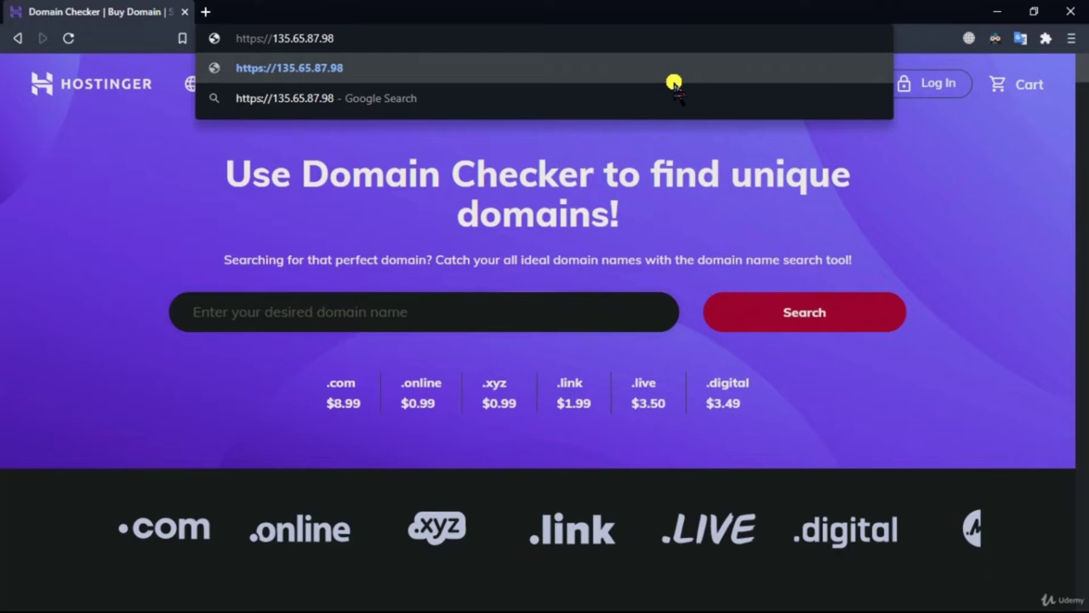
Highlight the numeric IP part of the entered URL and clear the whole address
{"action": "key", "text": "ctrl+a"}
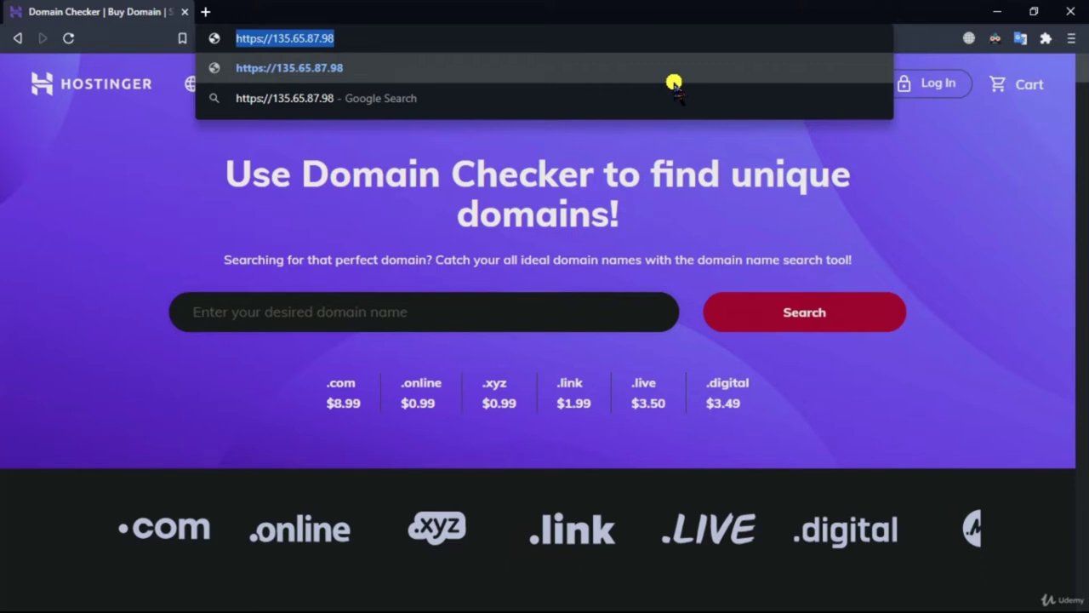
{"action": "key", "text": "Left"}
{"action": "key", "text": "Right"}
{"action": "key", "text": "Right"}
{"action": "key", "text": "Right"}
{"action": "key", "text": "Right"}
{"action": "key", "text": "Right"}
{"action": "key", "text": "Right"}
{"action": "key", "text": "Right"}
{"action": "key", "text": "Right"}
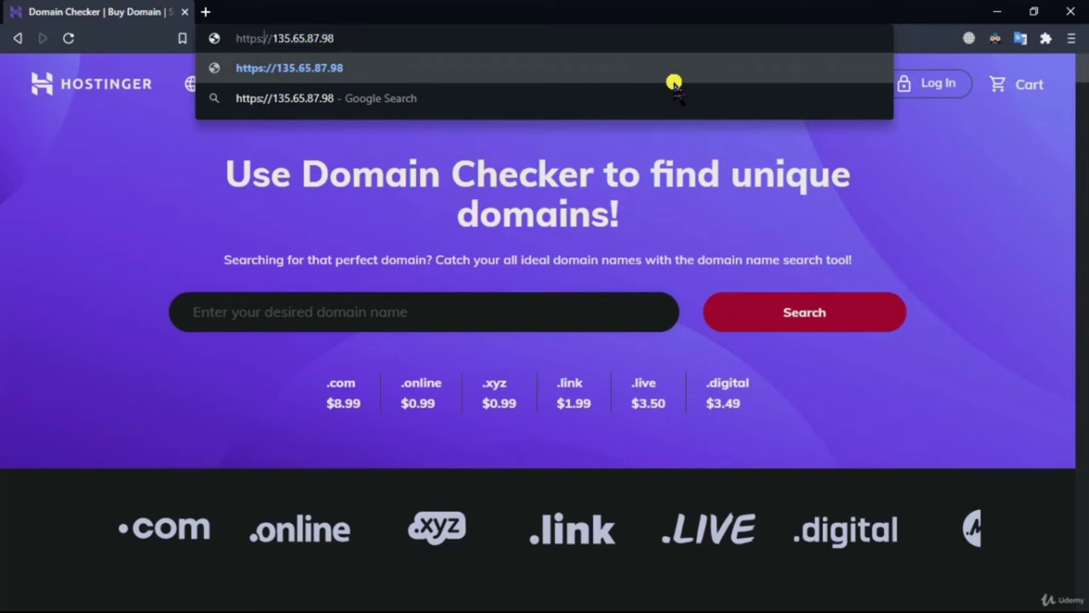
{"action": "key", "text": "shift+End"}
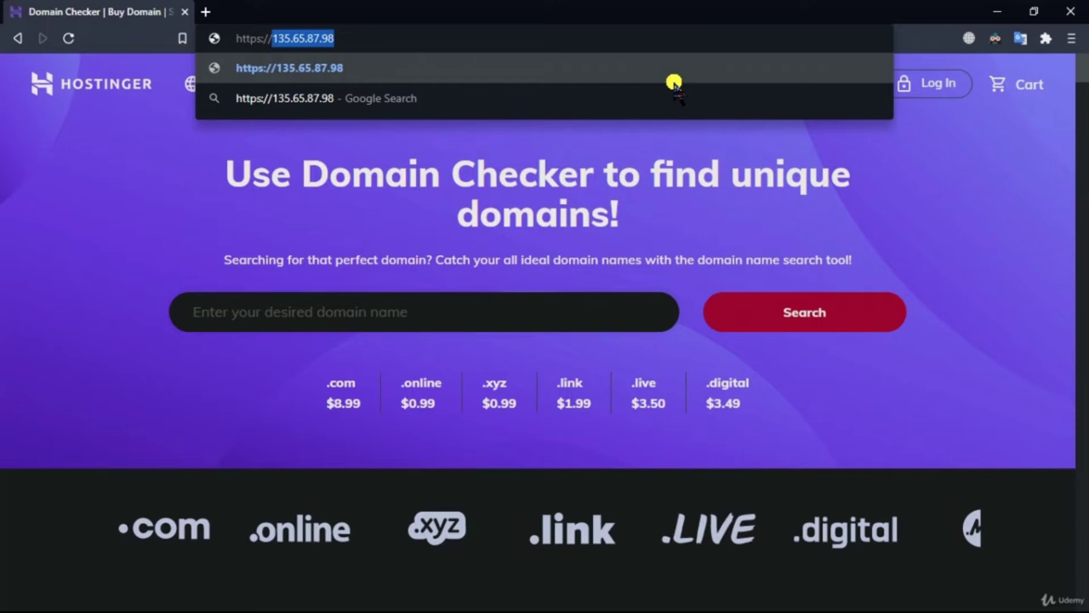
{"action": "key", "text": "ctrl+a"}
{"action": "key", "text": "BackSpace"}
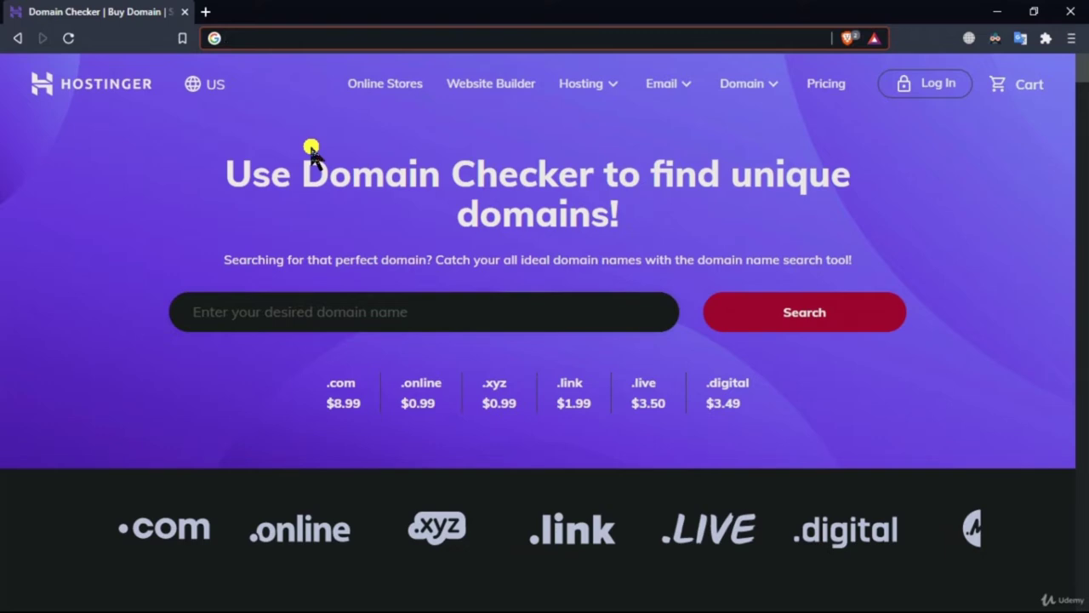
Highlight the row of domain extensions and prices beneath the domain search field and clear the selection
{"action": "scroll", "coordinate": [158, 387], "scroll_direction": "down", "scroll_amount": 5}
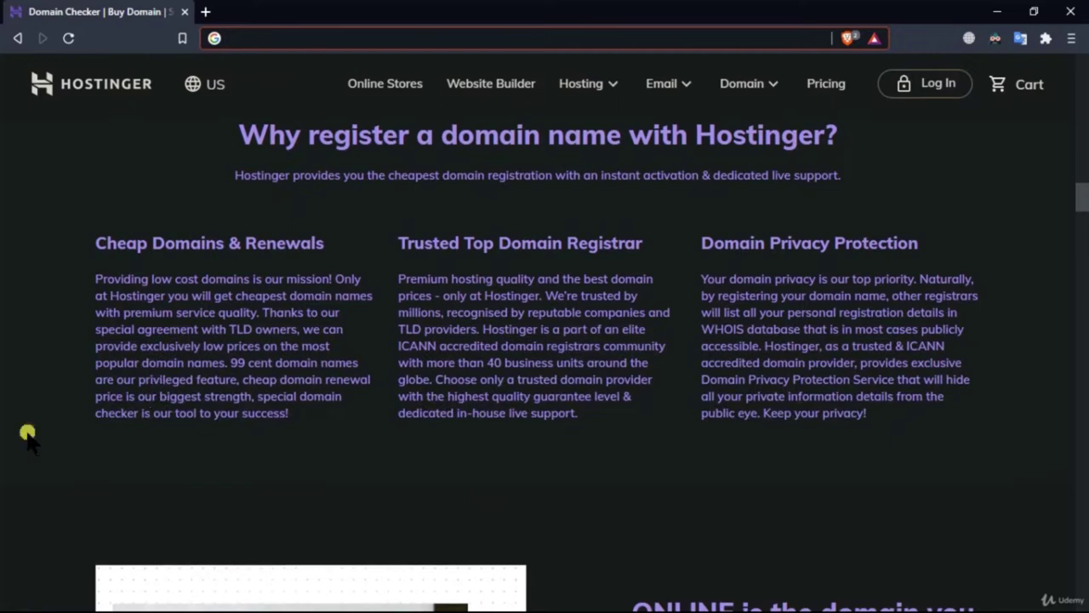
{"action": "scroll", "coordinate": [27, 438], "scroll_direction": "up", "scroll_amount": 5}
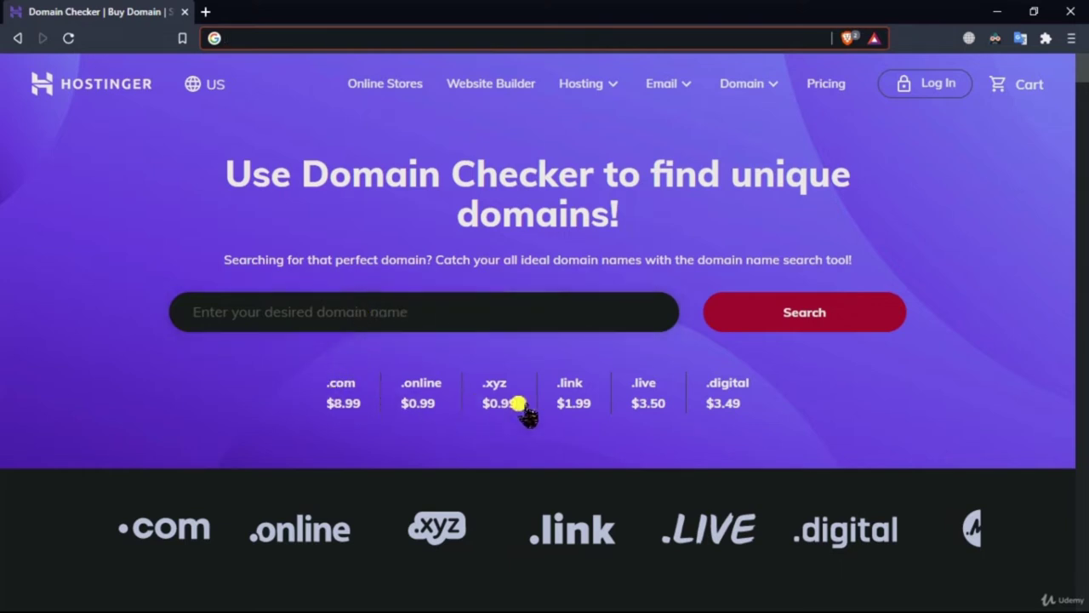
{"action": "left_click_drag", "start_coordinate": [317, 379], "coordinate": [743, 392]}
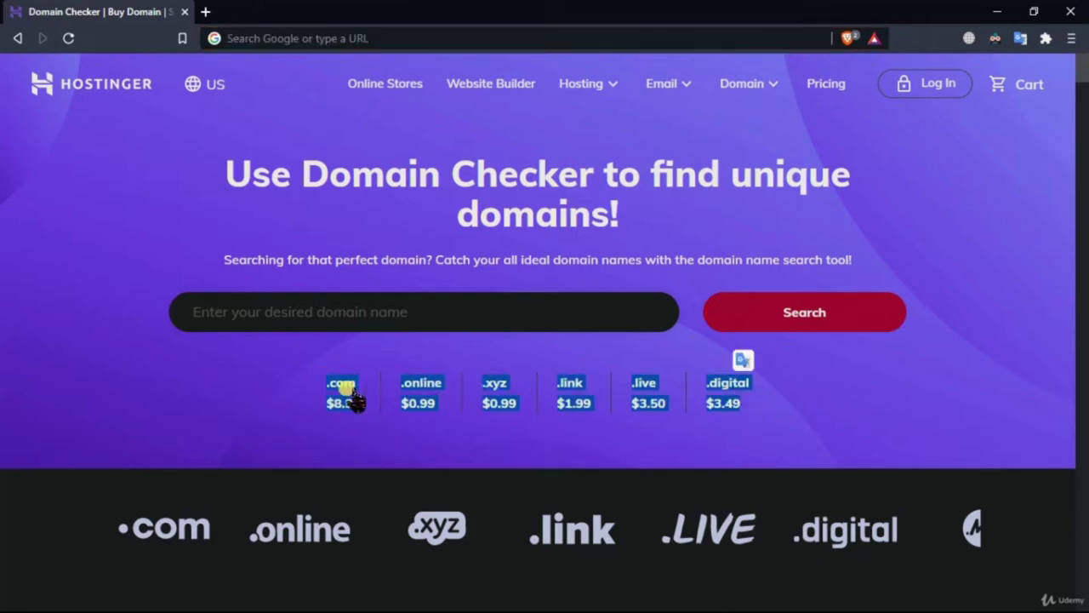
{"action": "left_click", "coordinate": [361, 451]}
Enter udemy.com in the domain search field, highlight its udemy part and clear the highlight
{"action": "left_click", "coordinate": [358, 311]}
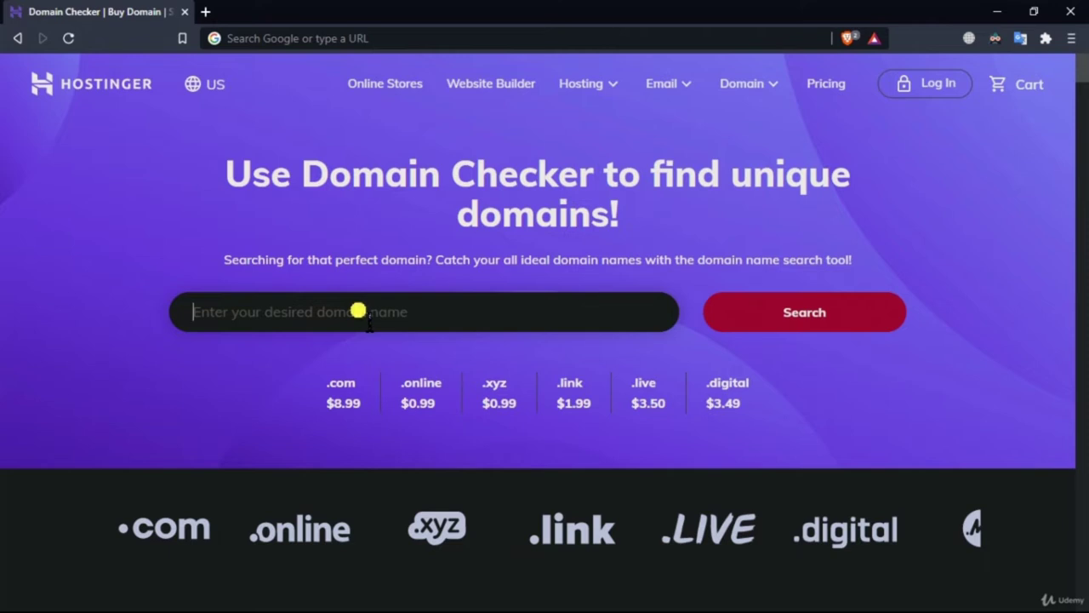
{"action": "type", "text": "ude"}
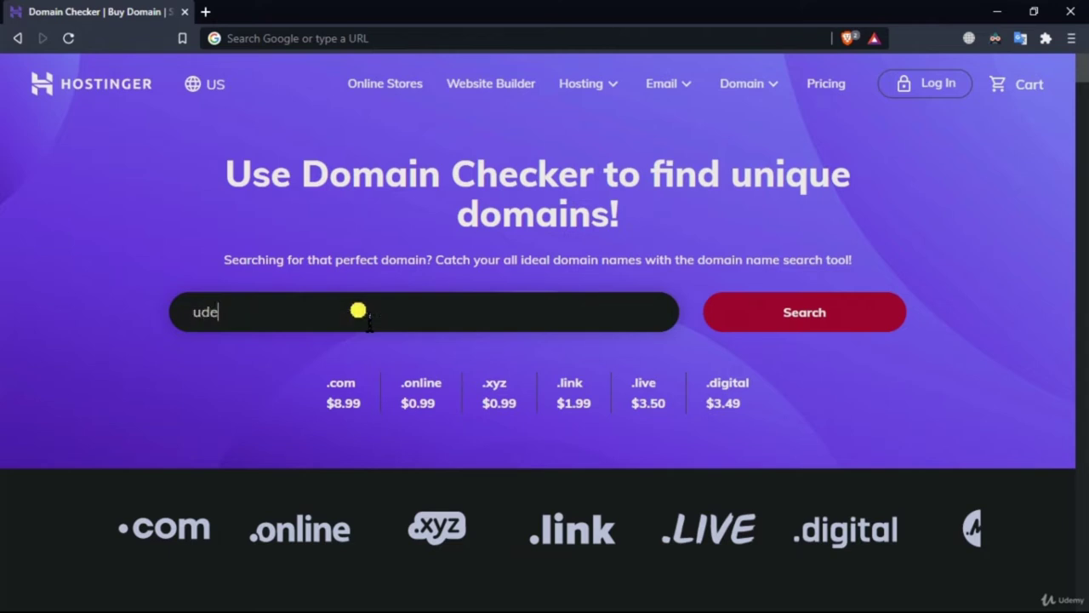
{"action": "type", "text": "my.com"}
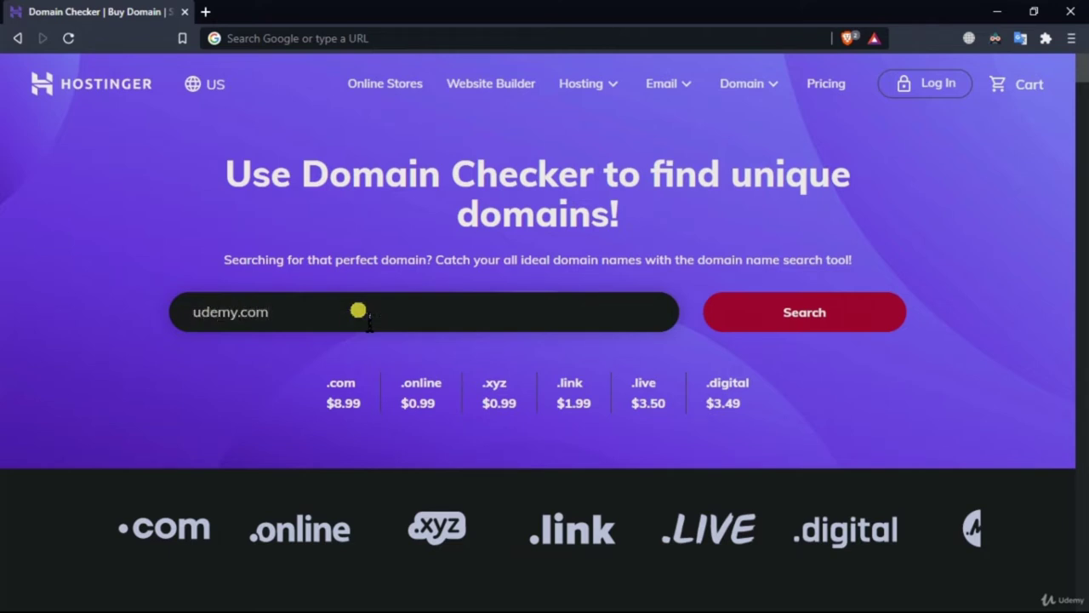
{"action": "left_click_drag", "start_coordinate": [239, 314], "coordinate": [190, 311]}
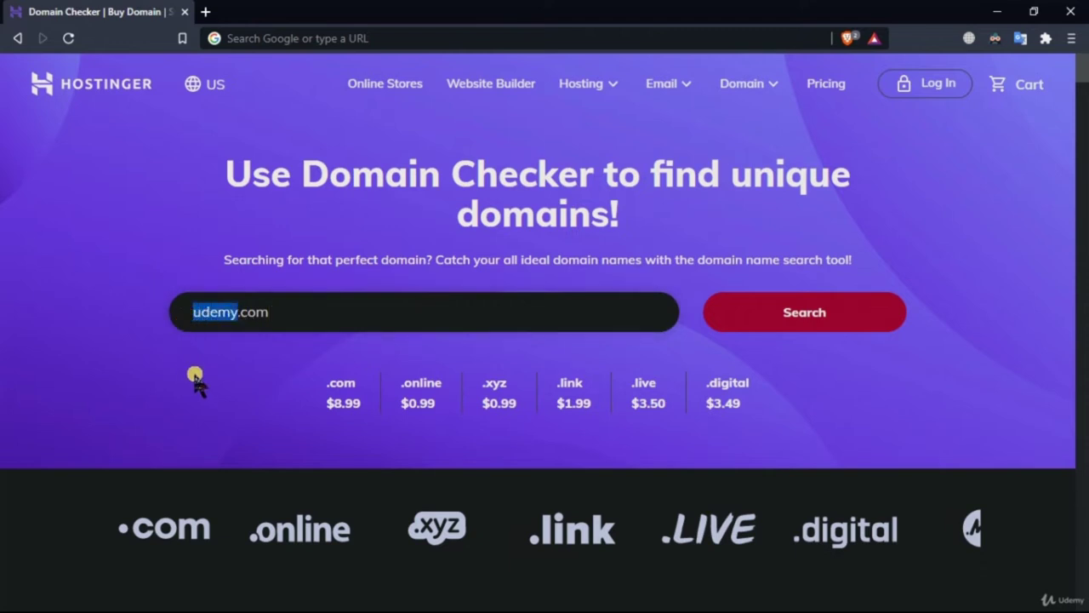
{"action": "left_click", "coordinate": [249, 316]}
{"action": "left_click_drag", "start_coordinate": [285, 315], "coordinate": [313, 317]}
{"action": "left_click", "coordinate": [193, 310]}
{"action": "left_click", "coordinate": [324, 332]}
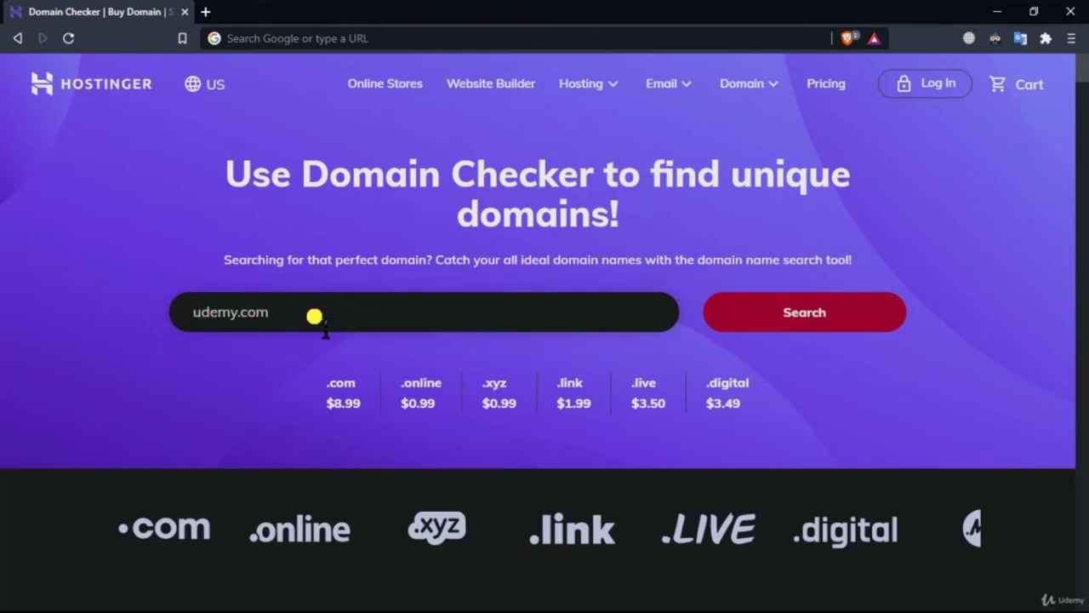
Append "=> domain" after udemy.com in the domain search field and highlight the udemy.com part
{"action": "type", "text": "=>"}
{"action": "type", "text": "domain"}
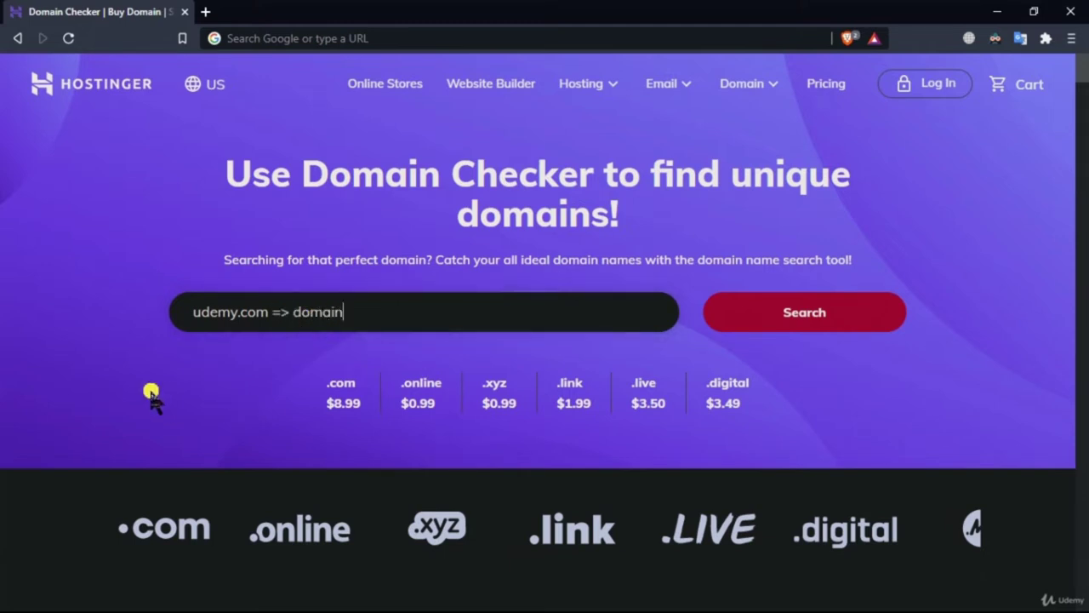
{"action": "key", "text": "Left"}
{"action": "key", "text": "Left"}
{"action": "key", "text": "Left"}
{"action": "key", "text": "Left"}
{"action": "key", "text": "Left"}
{"action": "key", "text": "Left"}
{"action": "key", "text": "Left"}
{"action": "key", "text": "Left"}
{"action": "key", "text": "Left"}
{"action": "key", "text": "Left"}
{"action": "key", "text": "Left"}
{"action": "key", "text": "Left"}
{"action": "key", "text": "Left"}
{"action": "key", "text": "Left"}
{"action": "key", "text": "Right"}
{"action": "key", "text": "Right"}
{"action": "key", "text": "Right"}
{"action": "key", "text": "Right"}
{"action": "key", "text": "Right"}
{"action": "key", "text": "Right"}
{"action": "key", "text": "Right"}
{"action": "key", "text": "Right"}
{"action": "key", "text": "Right"}
{"action": "key", "text": "Right"}
{"action": "key", "text": "Right"}
{"action": "key", "text": "Right"}
{"action": "key", "text": "Left"}
{"action": "key", "text": "Left"}
{"action": "key", "text": "Left"}
{"action": "key", "text": "Left"}
{"action": "key", "text": "Left"}
{"action": "key", "text": "Left"}
{"action": "key", "text": "Left"}
{"action": "key", "text": "Left"}
{"action": "key", "text": "Left"}
{"action": "key", "text": "shift+Home"}
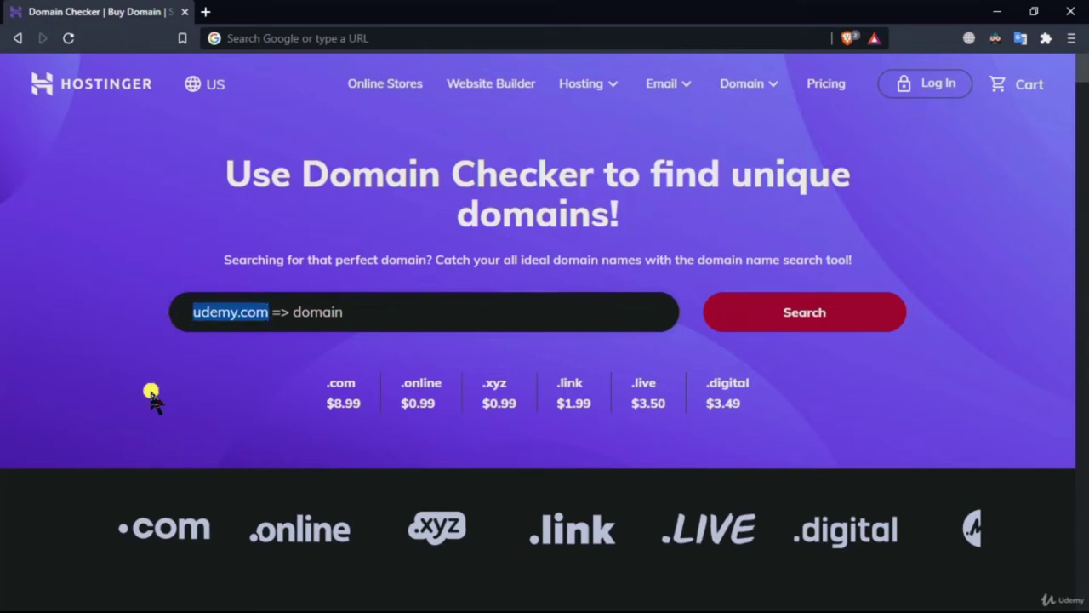
Remove all the example text from the domain search field
{"action": "left_click_drag", "start_coordinate": [252, 311], "coordinate": [227, 309]}
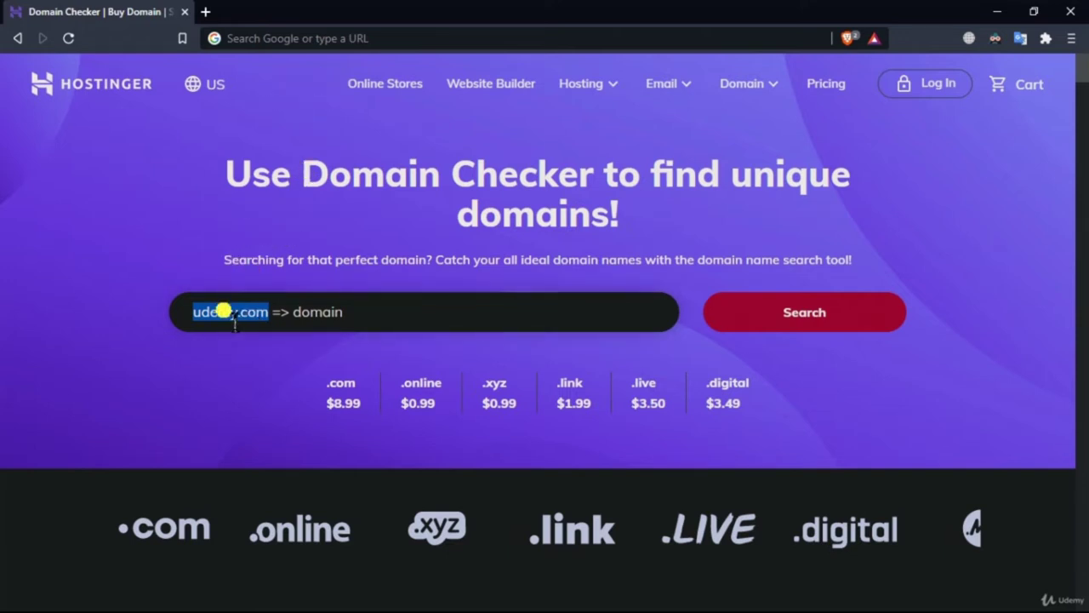
{"action": "left_click", "coordinate": [396, 319]}
{"action": "type", "text": "z"}
{"action": "key", "text": "ctrl+a"}
{"action": "key", "text": "BackSpace"}
{"action": "scroll", "coordinate": [375, 316], "scroll_direction": "down", "scroll_amount": 8}
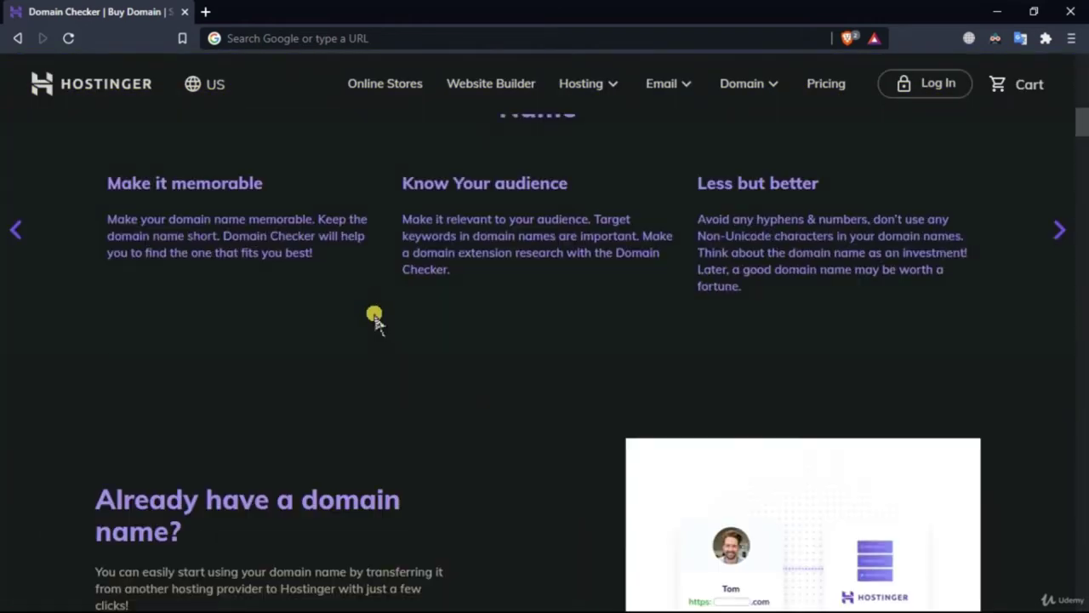
{"action": "scroll", "coordinate": [372, 318], "scroll_direction": "up", "scroll_amount": 8}
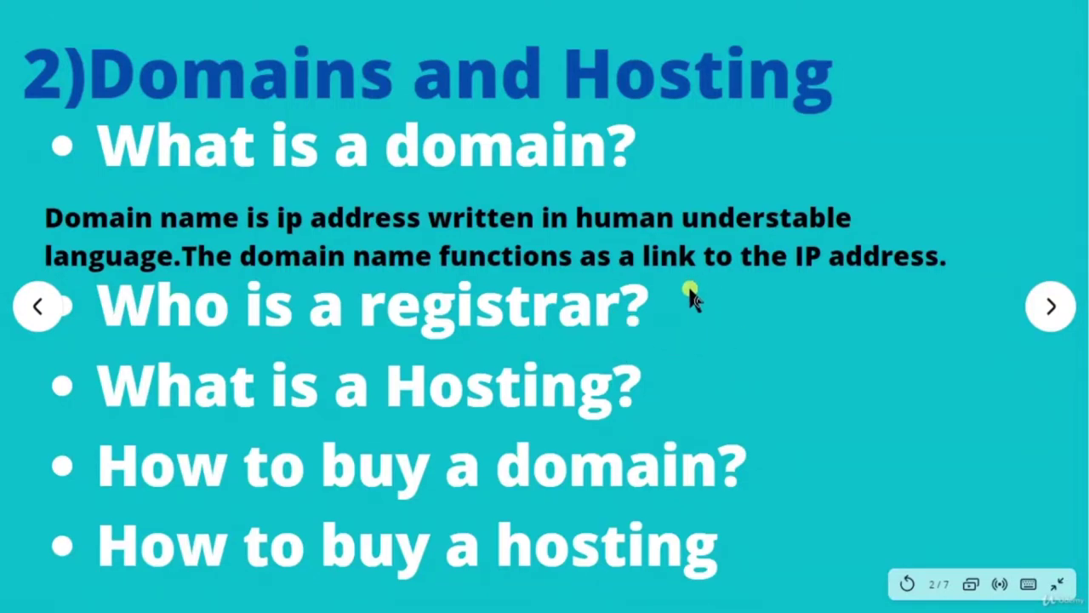
Switch from the slides back to the browser, open the Hostinger homepage and show its full web address
{"action": "key", "text": "alt+Tab"}
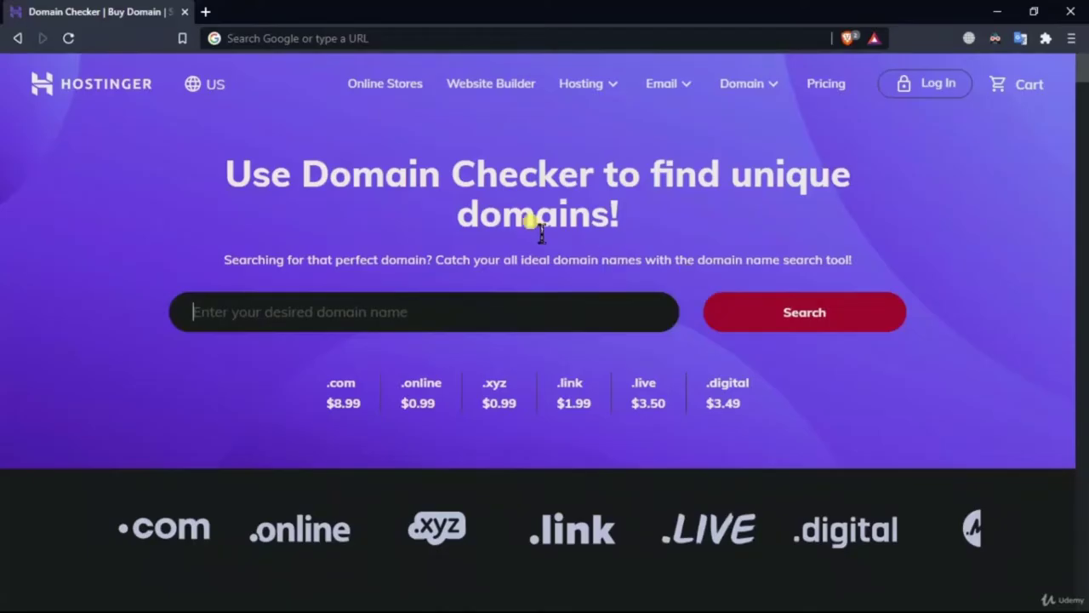
{"action": "left_click", "coordinate": [72, 82]}
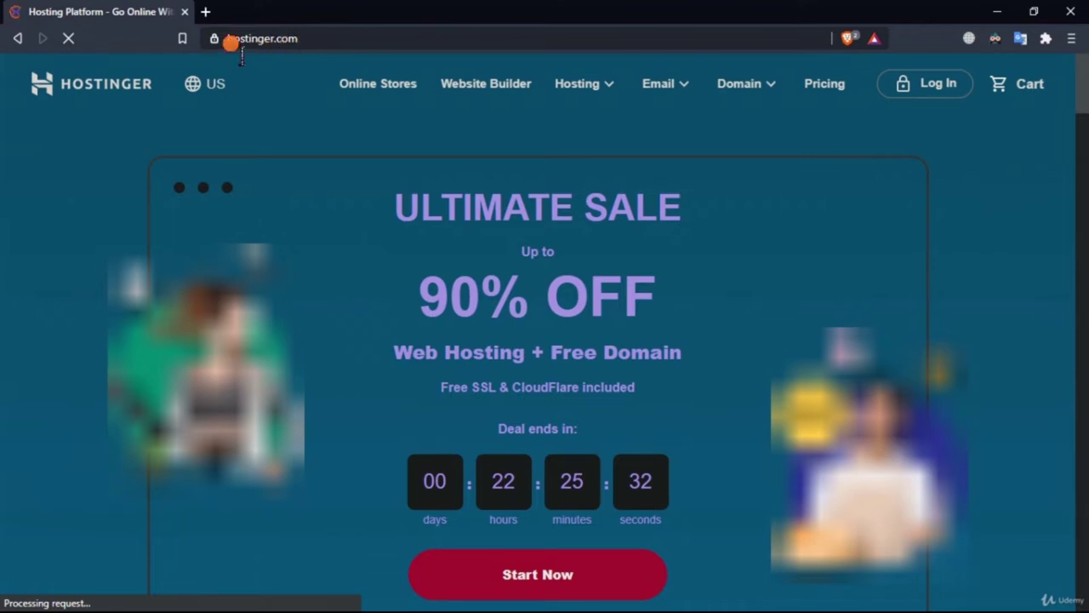
{"action": "left_click_drag", "start_coordinate": [230, 39], "coordinate": [405, 39]}
{"action": "left_click", "coordinate": [411, 40]}
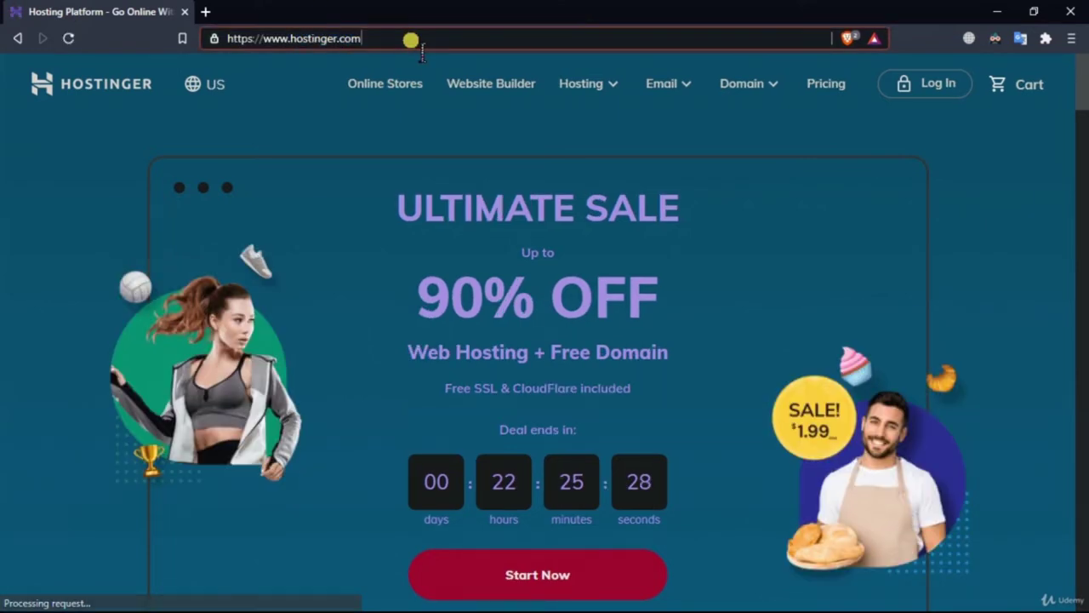
{"action": "left_click", "coordinate": [753, 99]}
{"action": "left_click", "coordinate": [742, 145]}
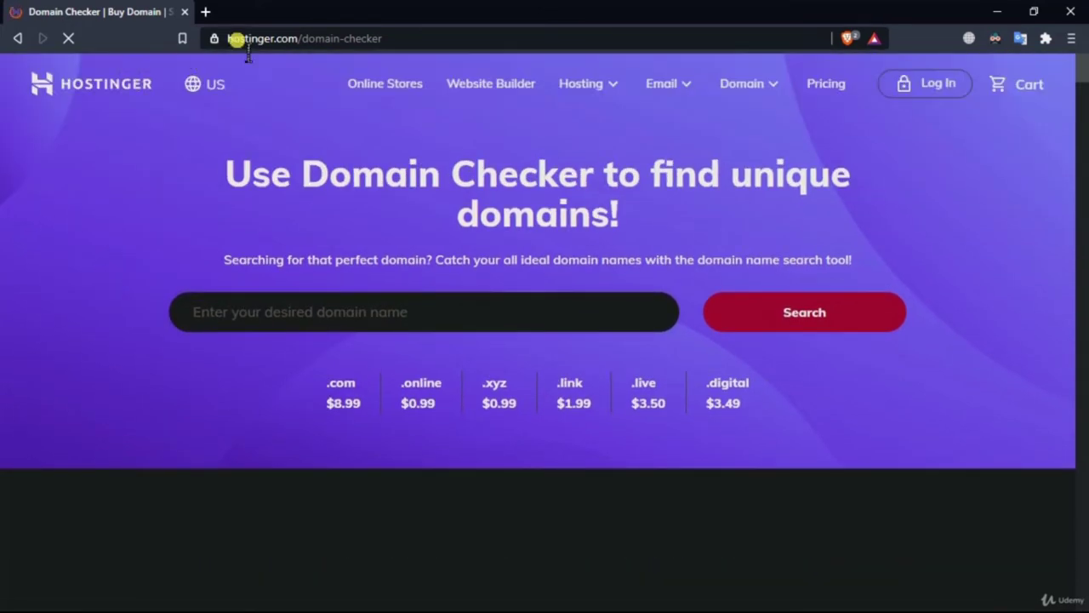
{"action": "left_click_drag", "start_coordinate": [300, 39], "coordinate": [226, 41]}
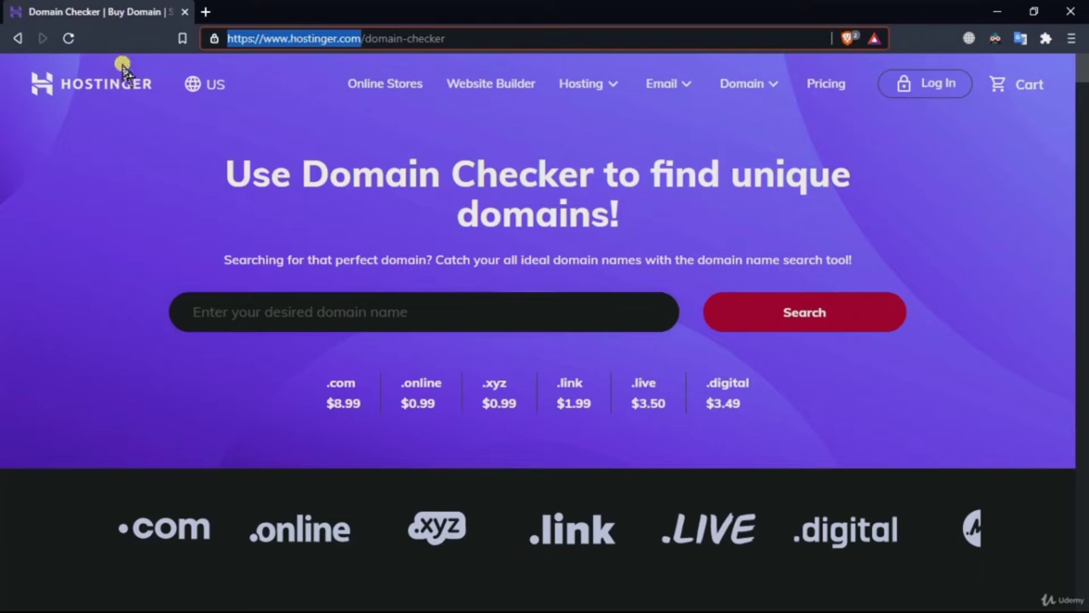
Look through the domain extensions, prices and further sections of the Domain Checker page
{"action": "scroll", "coordinate": [108, 125], "scroll_direction": "down", "scroll_amount": 2}
{"action": "scroll", "coordinate": [90, 140], "scroll_direction": "up", "scroll_amount": 2}
{"action": "scroll", "coordinate": [88, 141], "scroll_direction": "down", "scroll_amount": 1}
{"action": "scroll", "coordinate": [87, 140], "scroll_direction": "down", "scroll_amount": 8}
{"action": "scroll", "coordinate": [567, 544], "scroll_direction": "up", "scroll_amount": 9}
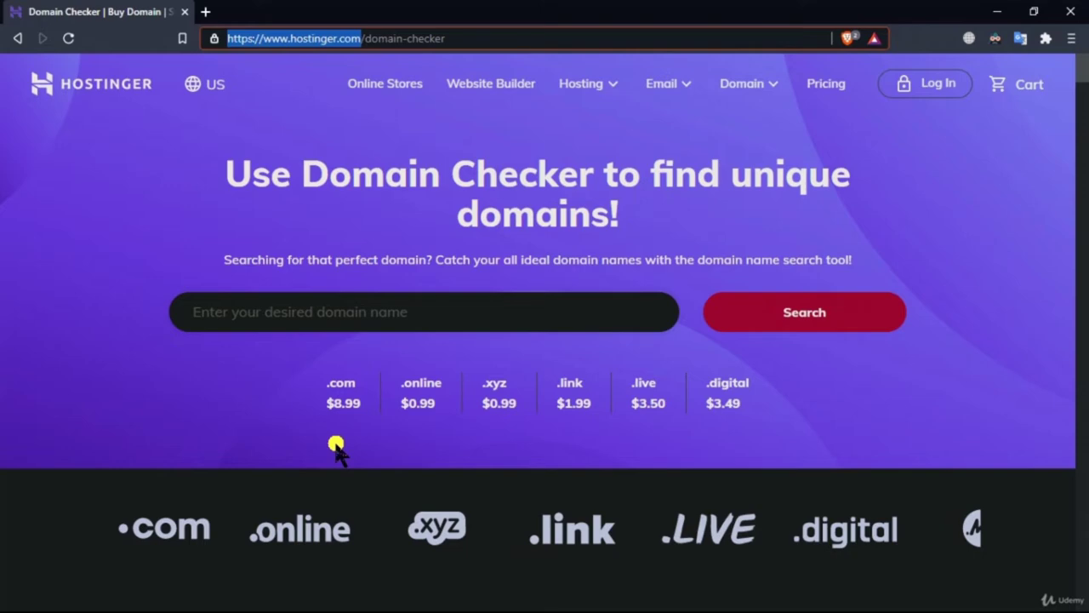
{"action": "scroll", "coordinate": [341, 304], "scroll_direction": "down", "scroll_amount": 8}
{"action": "scroll", "coordinate": [348, 311], "scroll_direction": "up", "scroll_amount": 8}
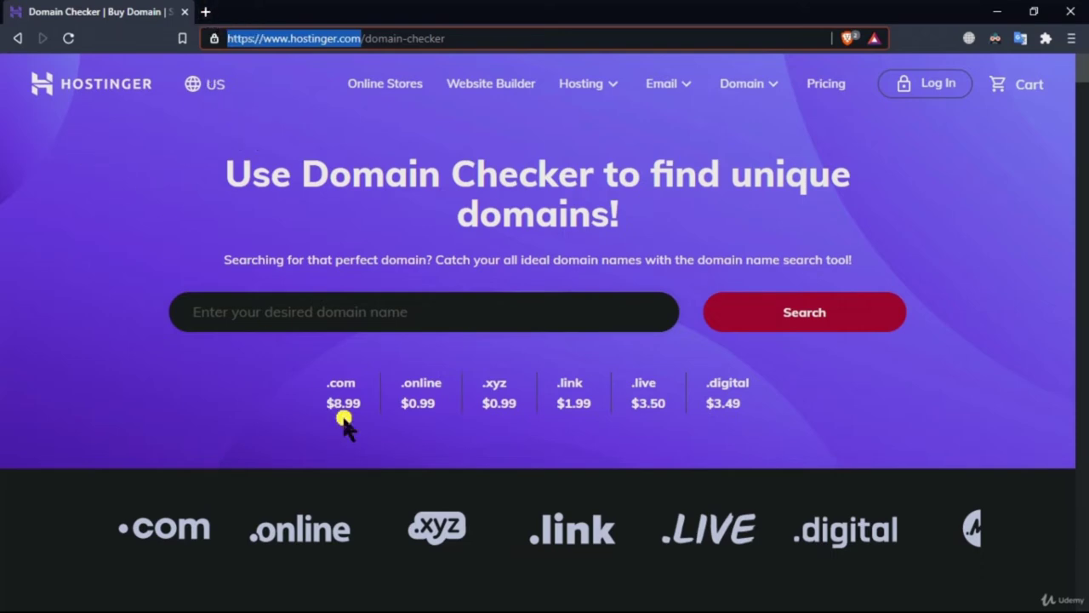
Choose to register a .com domain from the popular domain extension offers
{"action": "scroll", "coordinate": [323, 328], "scroll_direction": "down", "scroll_amount": 10}
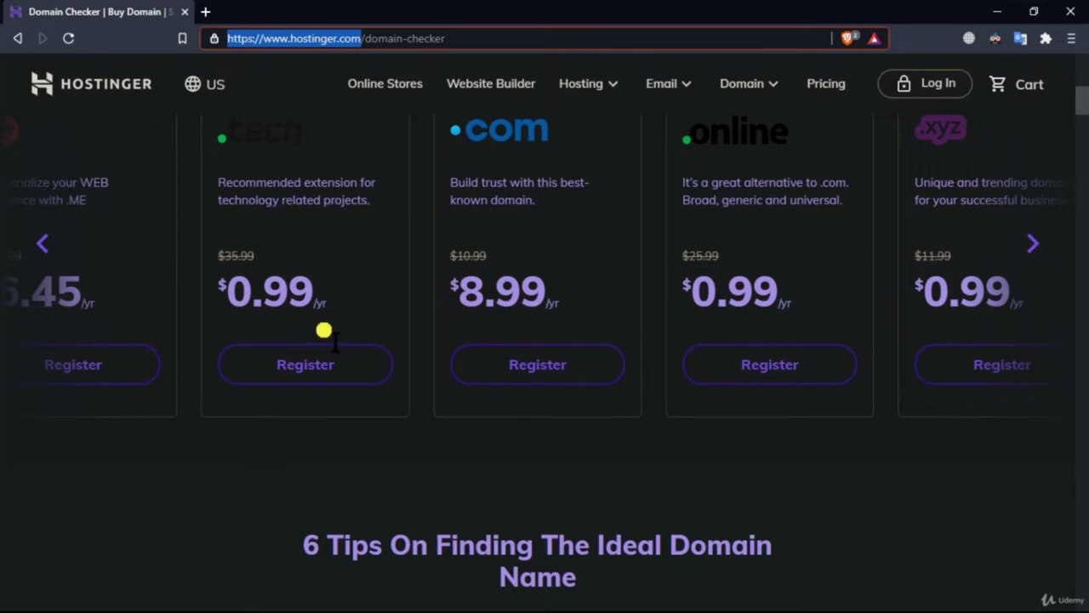
{"action": "scroll", "coordinate": [404, 347], "scroll_direction": "down", "scroll_amount": 1}
{"action": "scroll", "coordinate": [575, 375], "scroll_direction": "up", "scroll_amount": 3}
{"action": "scroll", "coordinate": [511, 323], "scroll_direction": "up", "scroll_amount": 4}
{"action": "scroll", "coordinate": [474, 292], "scroll_direction": "down", "scroll_amount": 6}
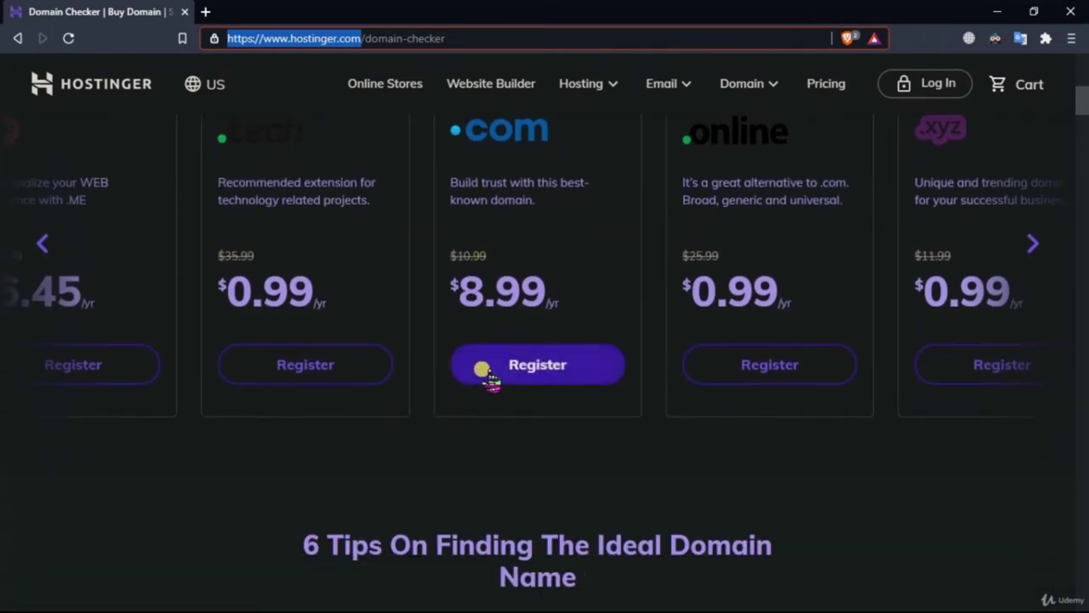
{"action": "left_click", "coordinate": [564, 375]}
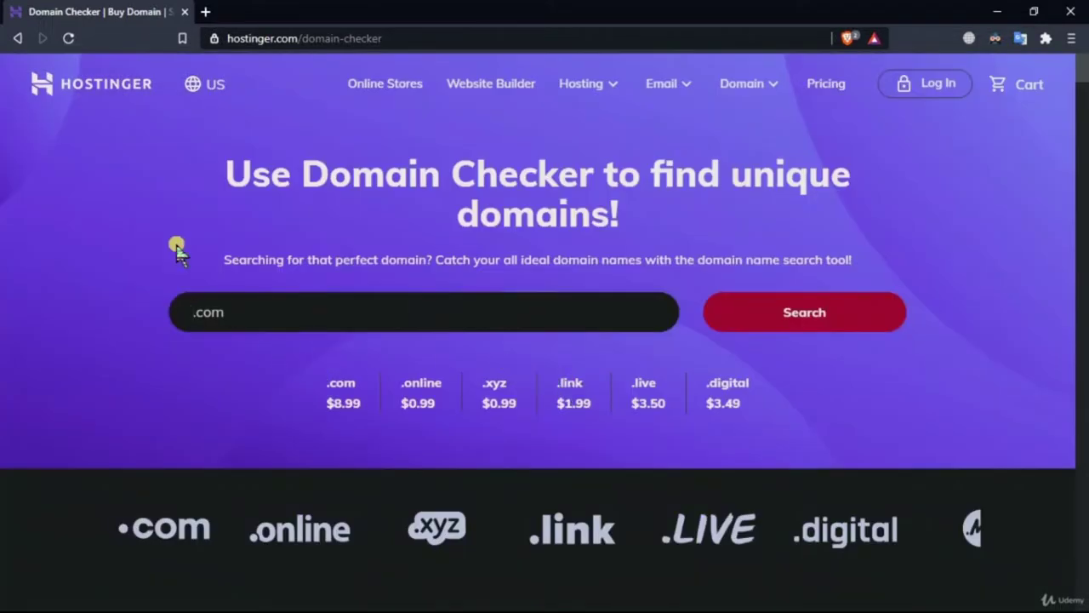
{"action": "type", "text": "herenao"}
{"action": "key", "text": "BackSpace"}
{"action": "key", "text": "BackSpace"}
{"action": "key", "text": "ctrl+a"}
{"action": "type", "text": "abhay"}
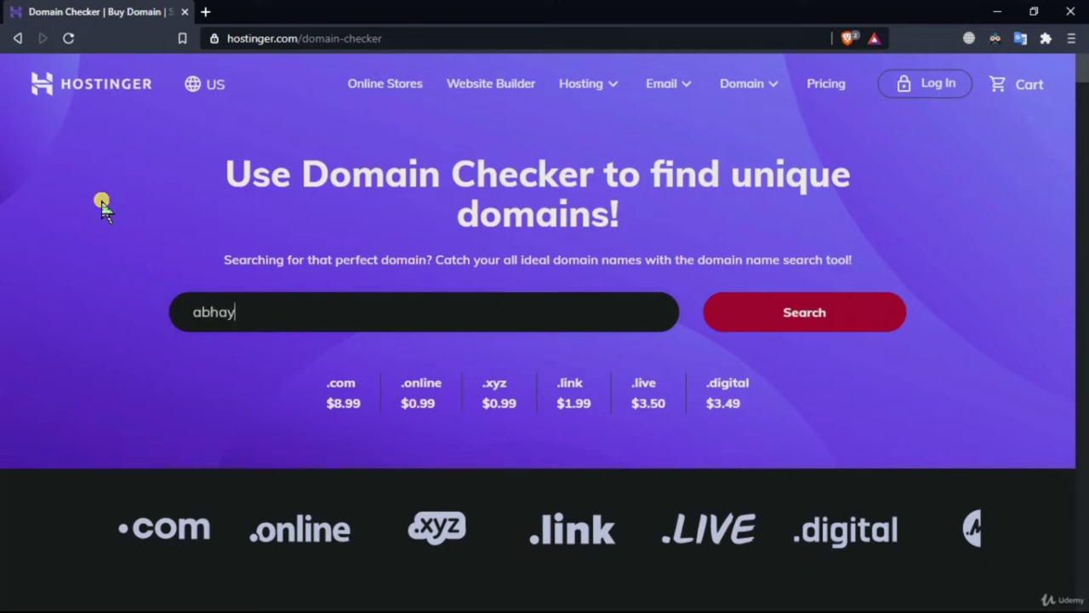
{"action": "key", "text": "ctrl+a"}
{"action": "key", "text": "BackSpace"}
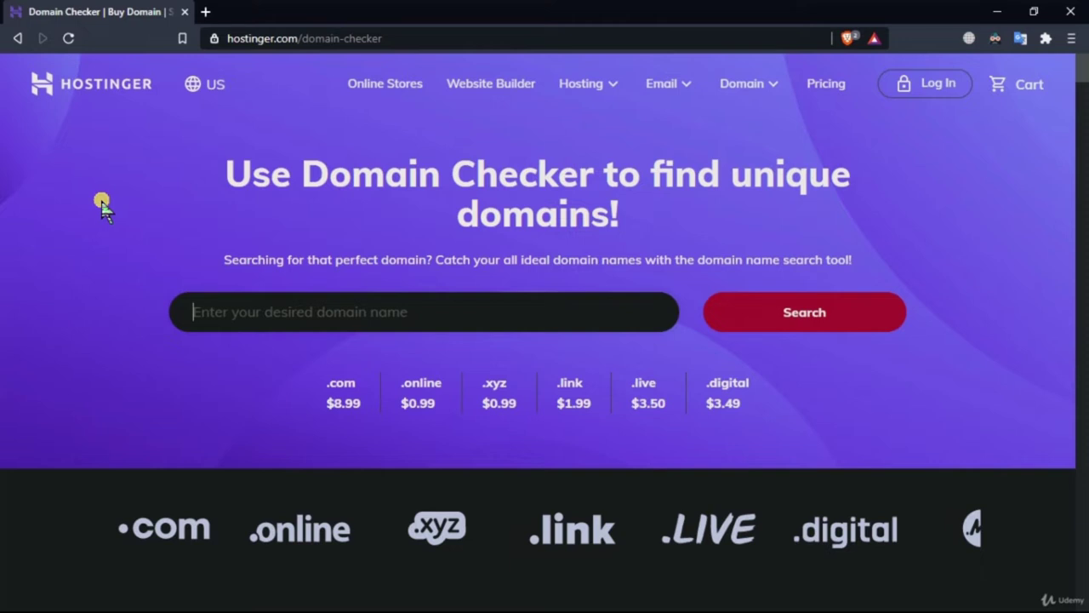
Check the availability of domainnamelord.com with the domain search
{"action": "type", "text": "domain"}
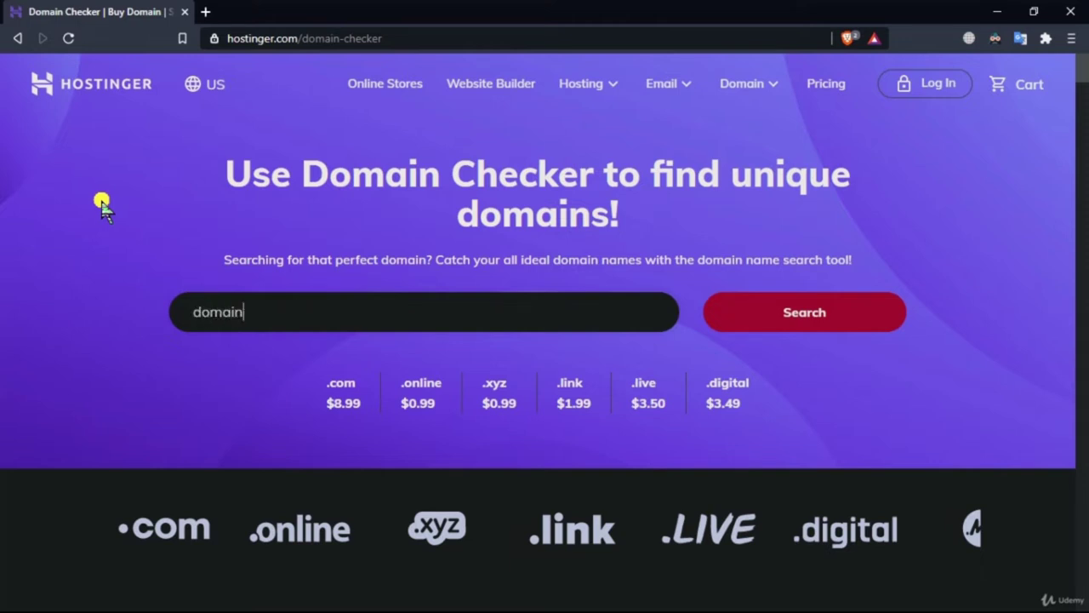
{"action": "type", "text": "namelord.com"}
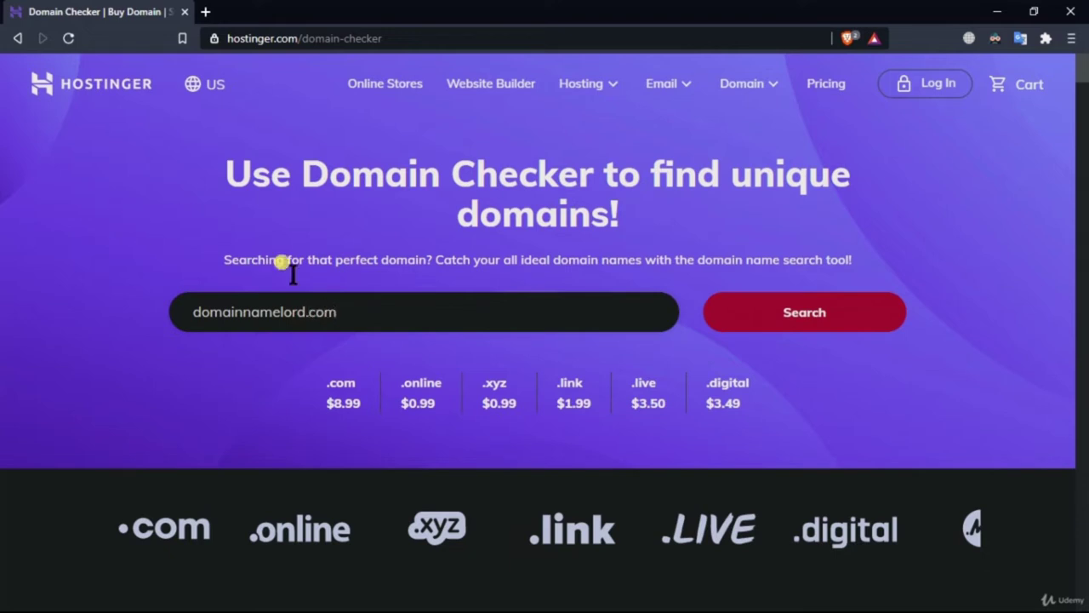
{"action": "left_click", "coordinate": [759, 306]}
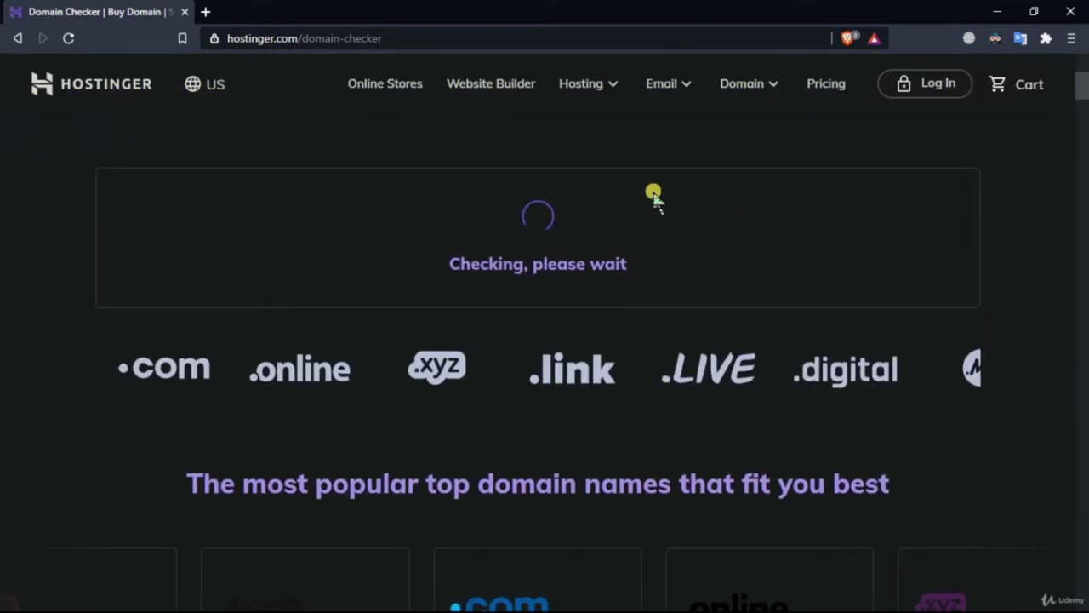
{"action": "scroll", "coordinate": [573, 207], "scroll_direction": "up", "scroll_amount": 2}
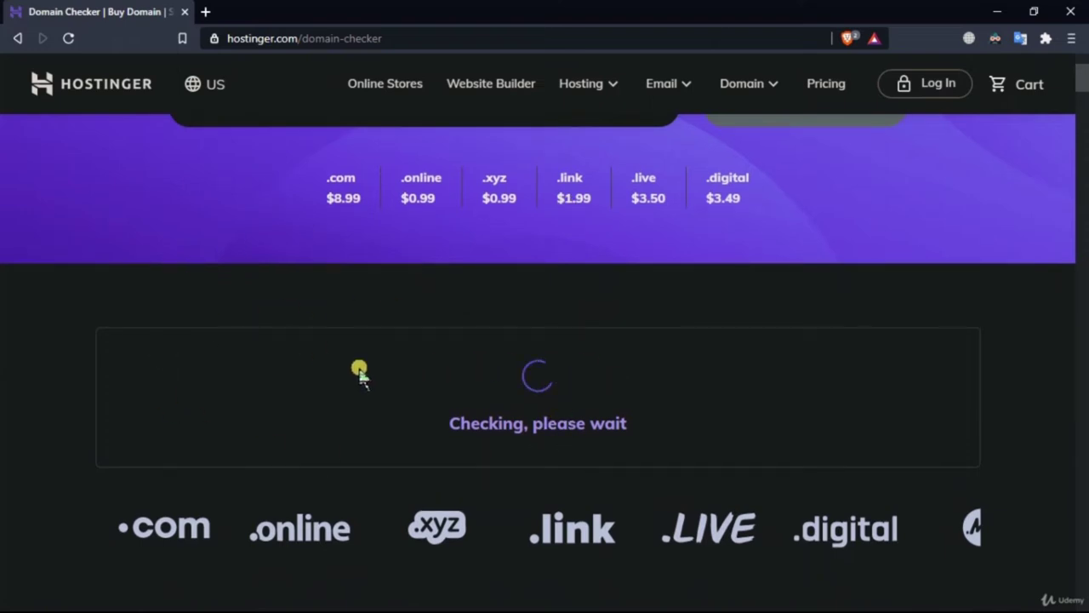
{"action": "scroll", "coordinate": [433, 314], "scroll_direction": "down", "scroll_amount": 1}
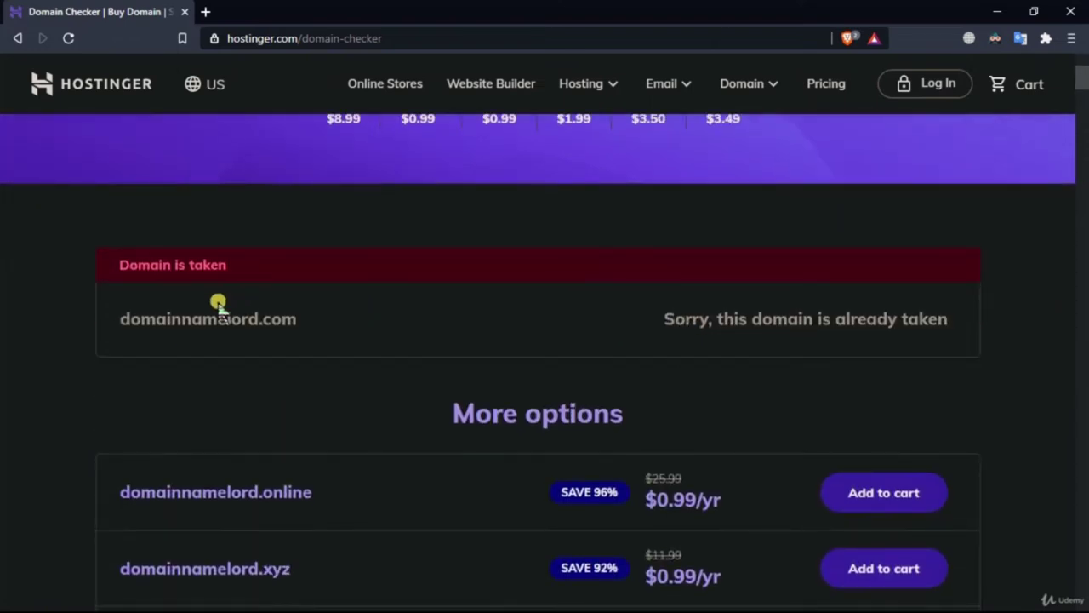
Highlight domainnamelord.com in the search result and review the alternative extensions and prices offered for the same name
{"action": "left_click_drag", "start_coordinate": [280, 316], "coordinate": [134, 336]}
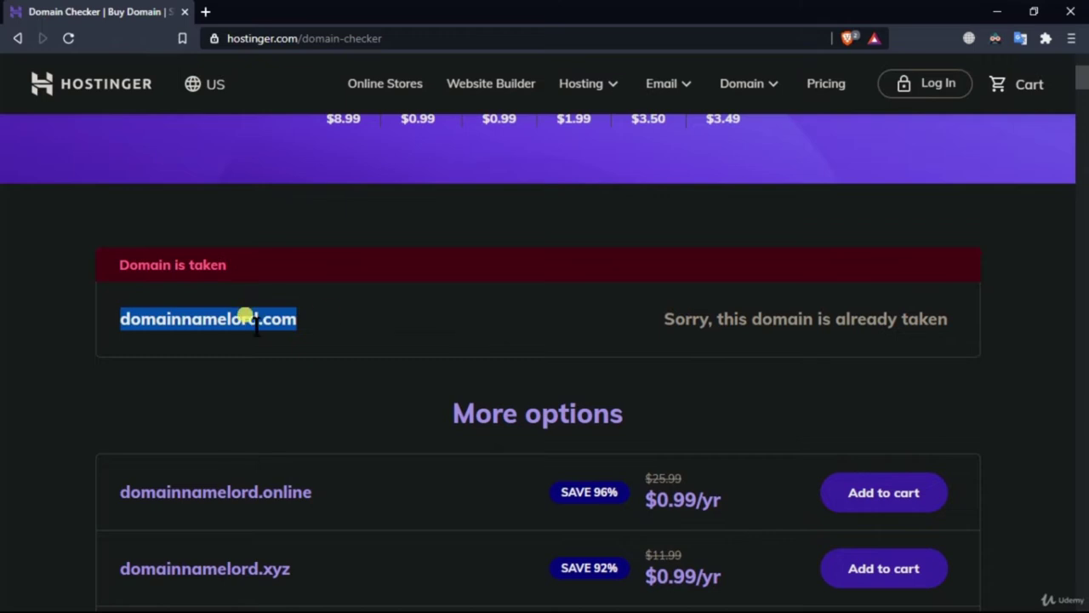
{"action": "scroll", "coordinate": [251, 322], "scroll_direction": "down", "scroll_amount": 1}
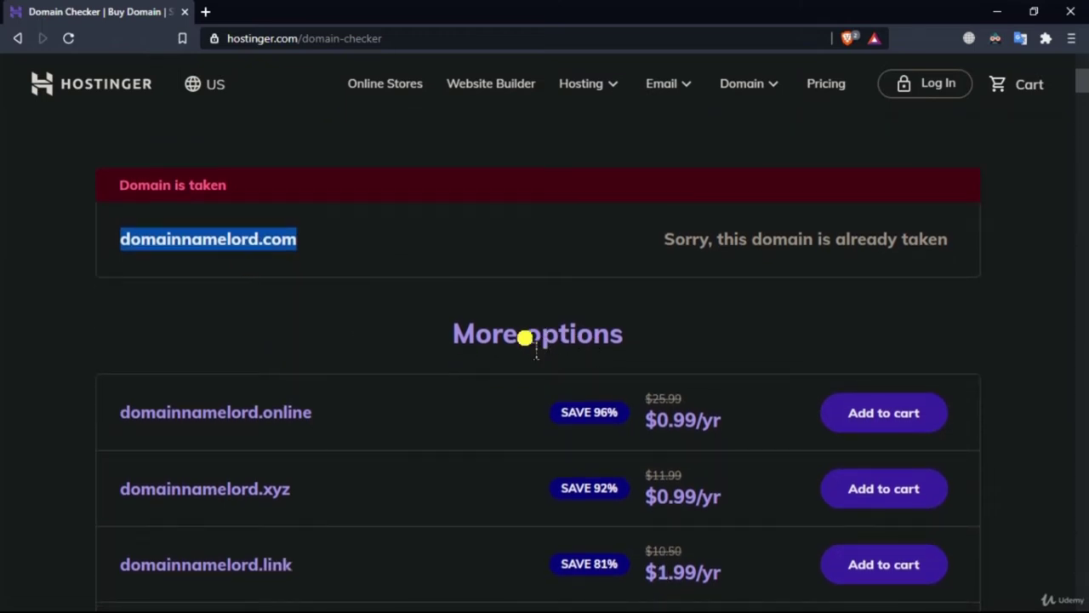
{"action": "scroll", "coordinate": [525, 338], "scroll_direction": "down", "scroll_amount": 4}
{"action": "scroll", "coordinate": [525, 341], "scroll_direction": "up", "scroll_amount": 3}
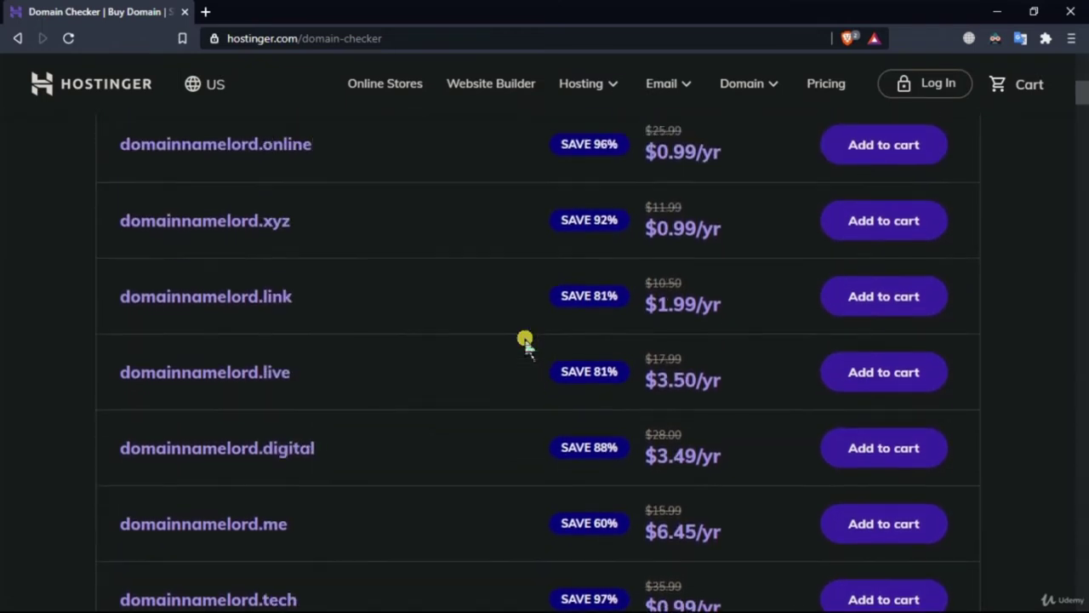
{"action": "scroll", "coordinate": [451, 356], "scroll_direction": "up", "scroll_amount": 1}
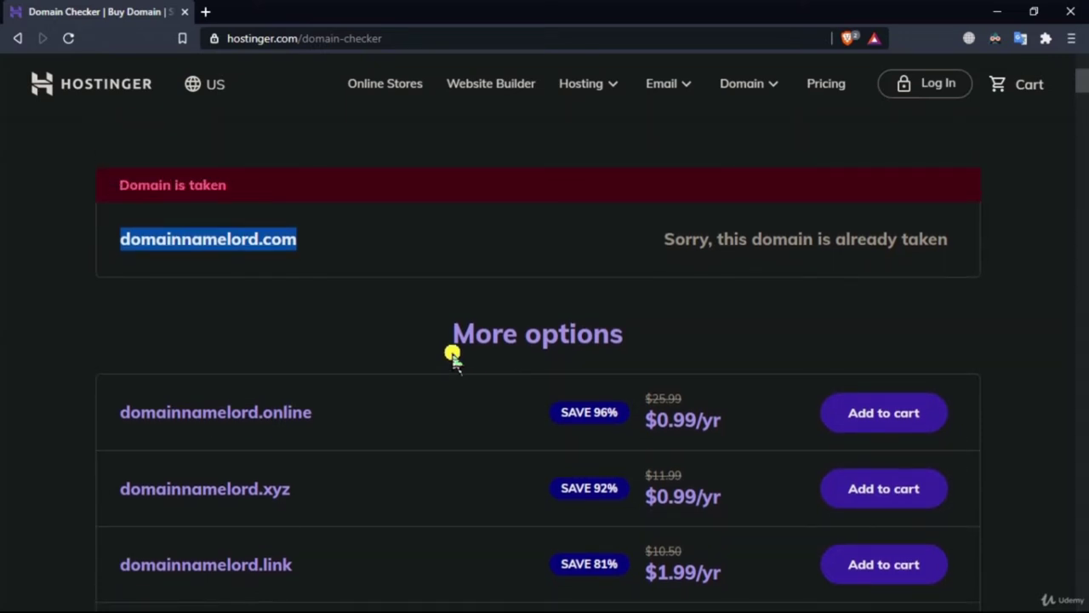
{"action": "scroll", "coordinate": [453, 356], "scroll_direction": "down", "scroll_amount": 3}
{"action": "scroll", "coordinate": [453, 355], "scroll_direction": "up", "scroll_amount": 1}
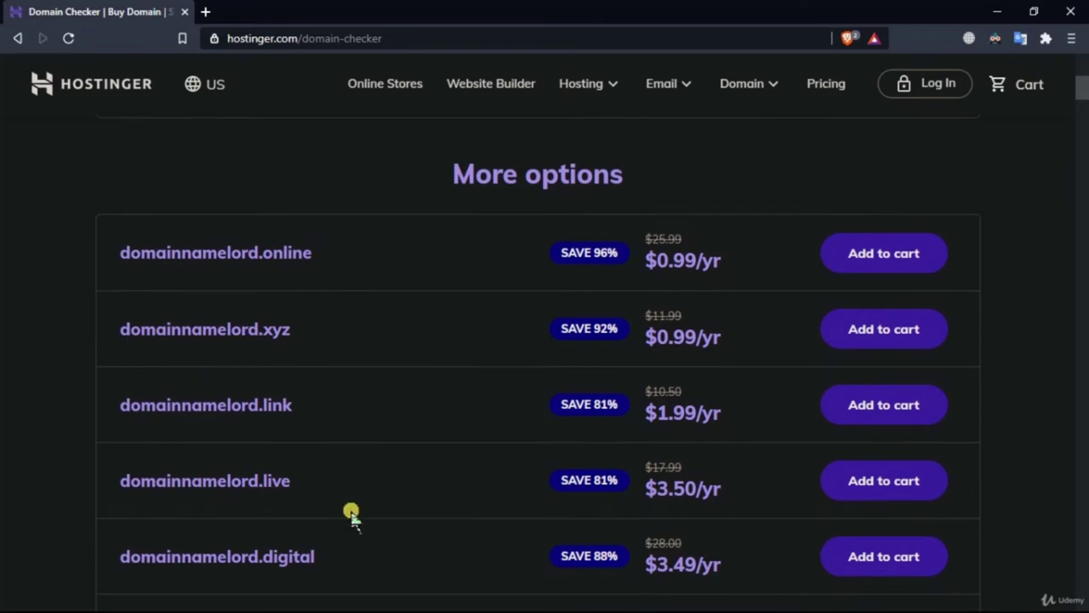
{"action": "scroll", "coordinate": [197, 367], "scroll_direction": "down", "scroll_amount": 1}
{"action": "scroll", "coordinate": [196, 368], "scroll_direction": "down", "scroll_amount": 3}
{"action": "scroll", "coordinate": [197, 367], "scroll_direction": "up", "scroll_amount": 7}
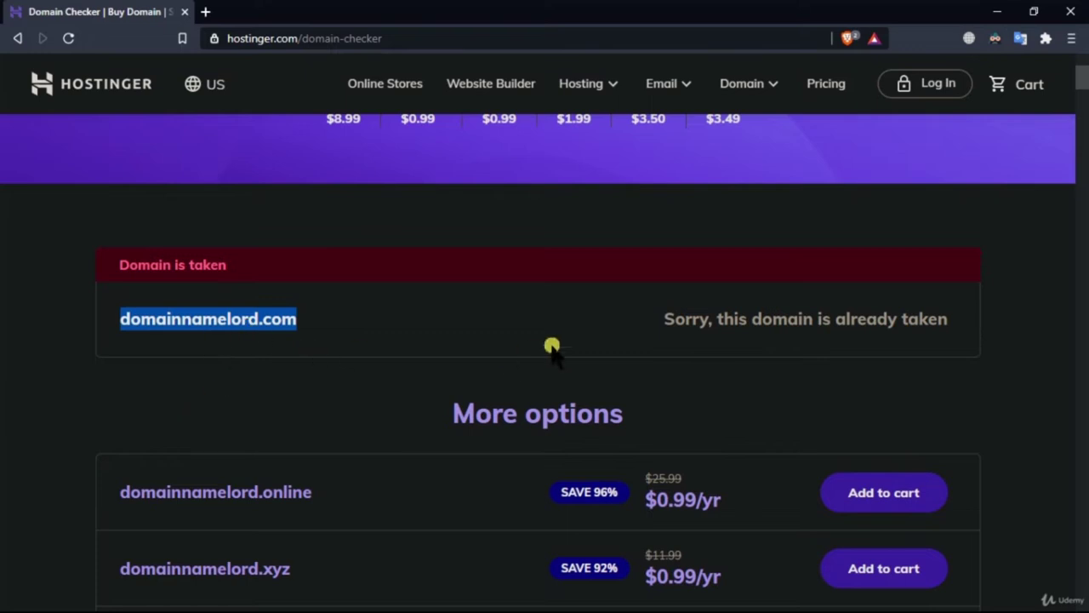
Clear the highlight and add domainnamelord.online to the cart
{"action": "left_click", "coordinate": [117, 486]}
{"action": "scroll", "coordinate": [456, 481], "scroll_direction": "down", "scroll_amount": 2}
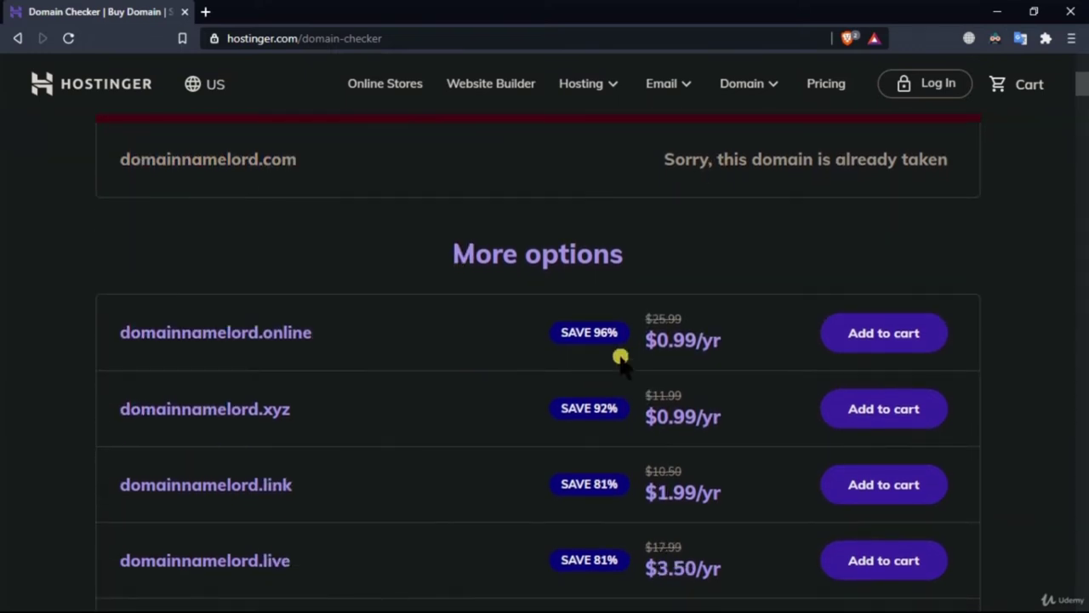
{"action": "left_click", "coordinate": [880, 334]}
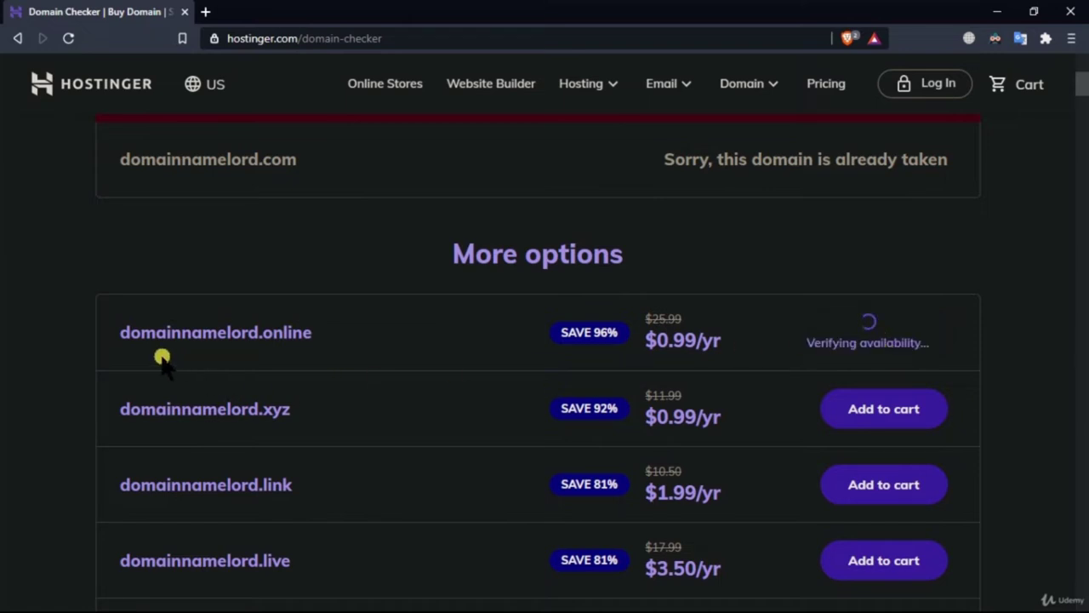
Highlight the domainnamelord.online result, the web hosting starting price and the domain name in the web hosting bundle offer
{"action": "left_click_drag", "start_coordinate": [120, 332], "coordinate": [298, 353]}
{"action": "left_click", "coordinate": [372, 340]}
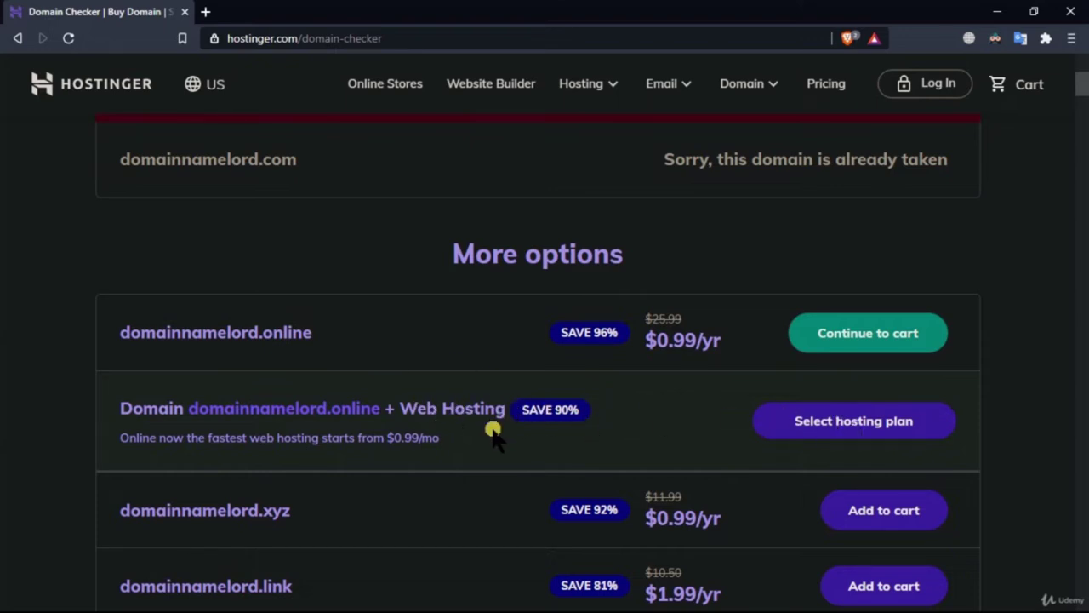
{"action": "left_click_drag", "start_coordinate": [388, 439], "coordinate": [508, 437]}
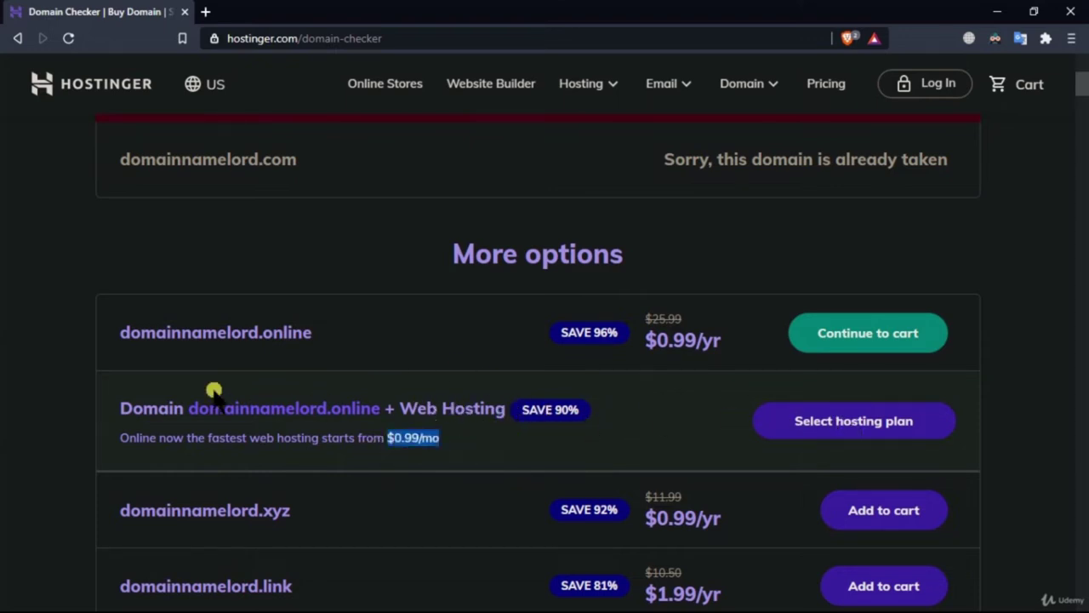
{"action": "left_click", "coordinate": [258, 411]}
{"action": "left_click_drag", "start_coordinate": [383, 411], "coordinate": [189, 411]}
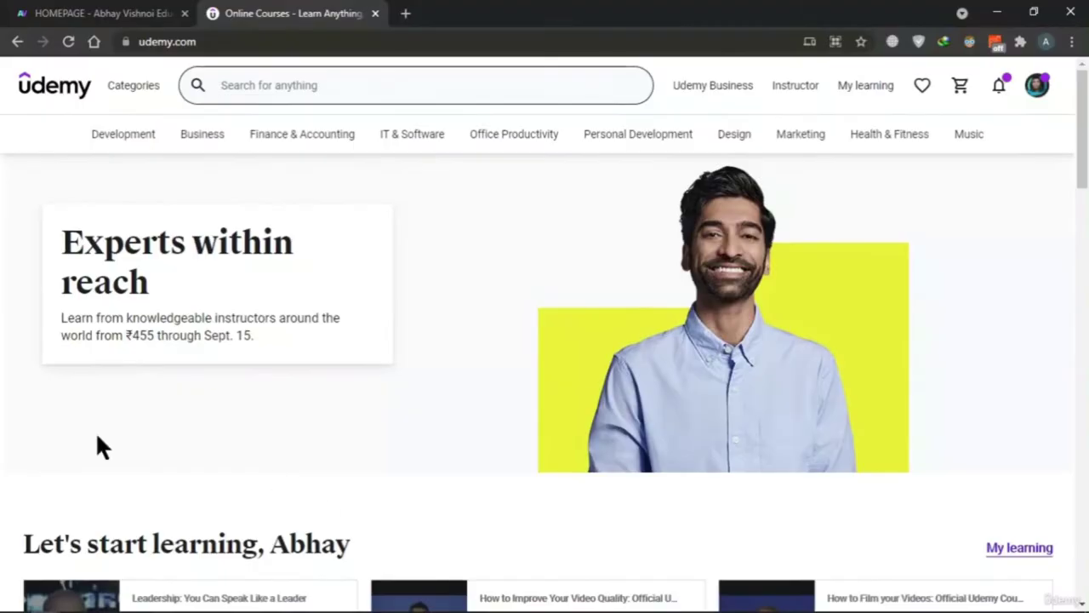
Switch to the Udemy homepage and look through its banner and course sections as an example website
{"action": "scroll", "coordinate": [564, 544], "scroll_direction": "down", "scroll_amount": 5}
{"action": "scroll", "coordinate": [834, 348], "scroll_direction": "down", "scroll_amount": 5}
{"action": "scroll", "coordinate": [6, 311], "scroll_direction": "up", "scroll_amount": 10}
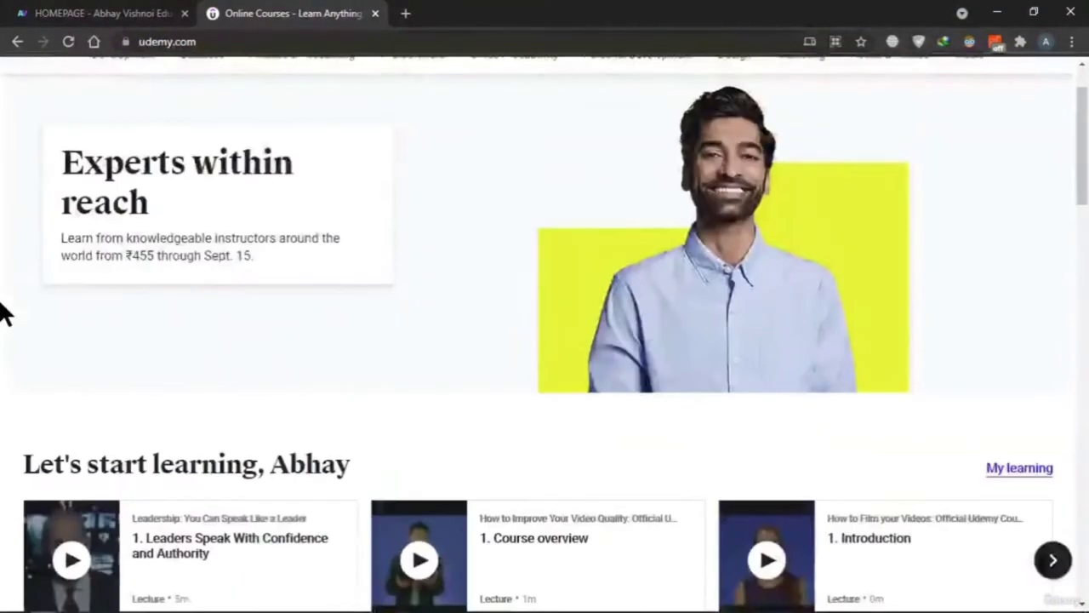
{"action": "scroll", "coordinate": [5, 313], "scroll_direction": "up", "scroll_amount": 1}
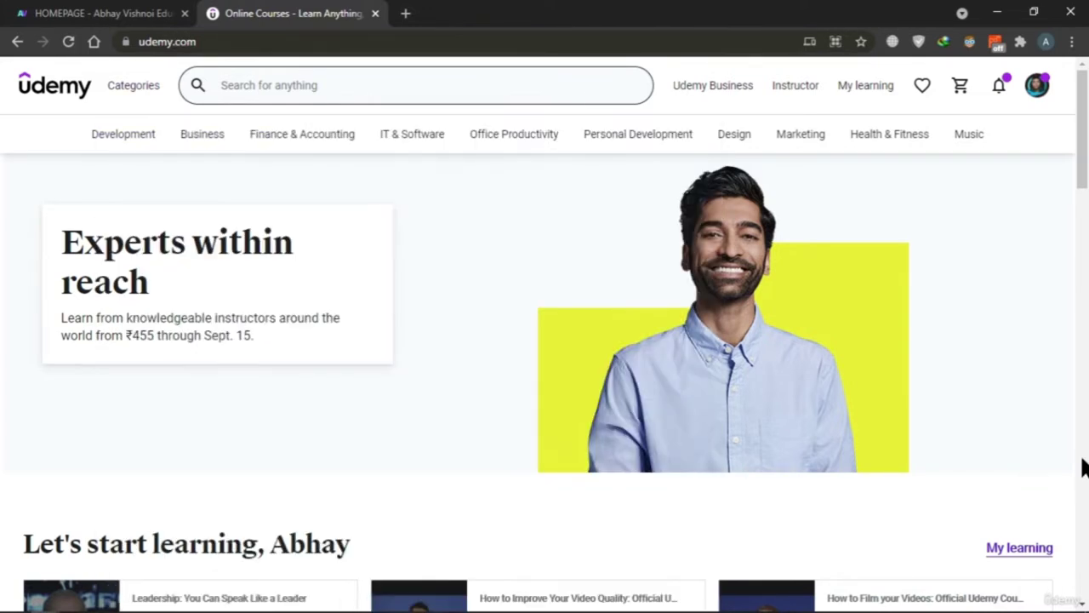
{"action": "scroll", "coordinate": [846, 498], "scroll_direction": "down", "scroll_amount": 15}
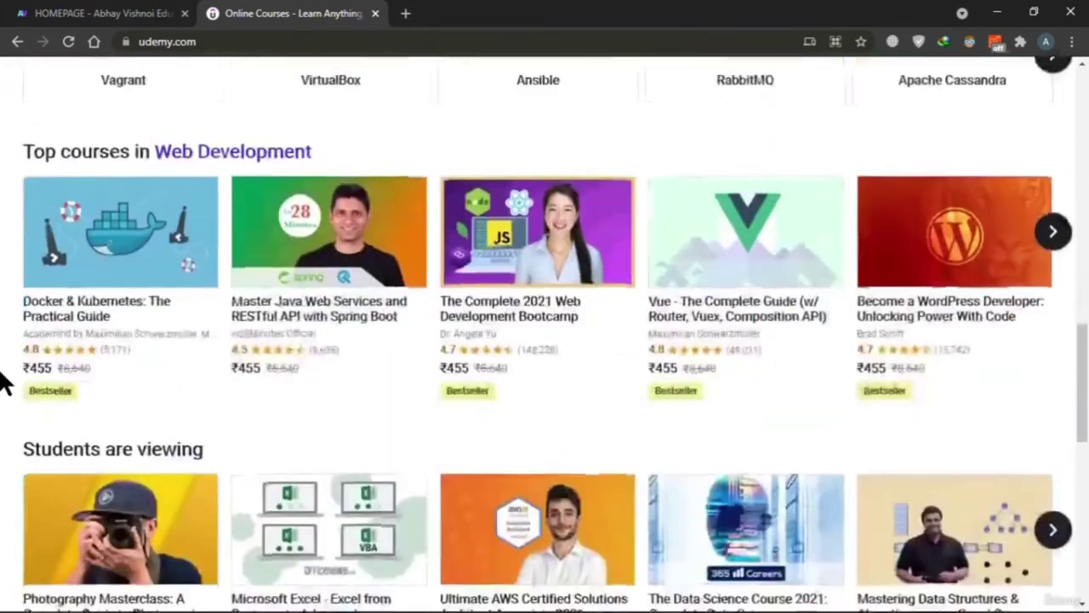
{"action": "scroll", "coordinate": [5, 383], "scroll_direction": "down", "scroll_amount": 9}
{"action": "scroll", "coordinate": [609, 519], "scroll_direction": "up", "scroll_amount": 5}
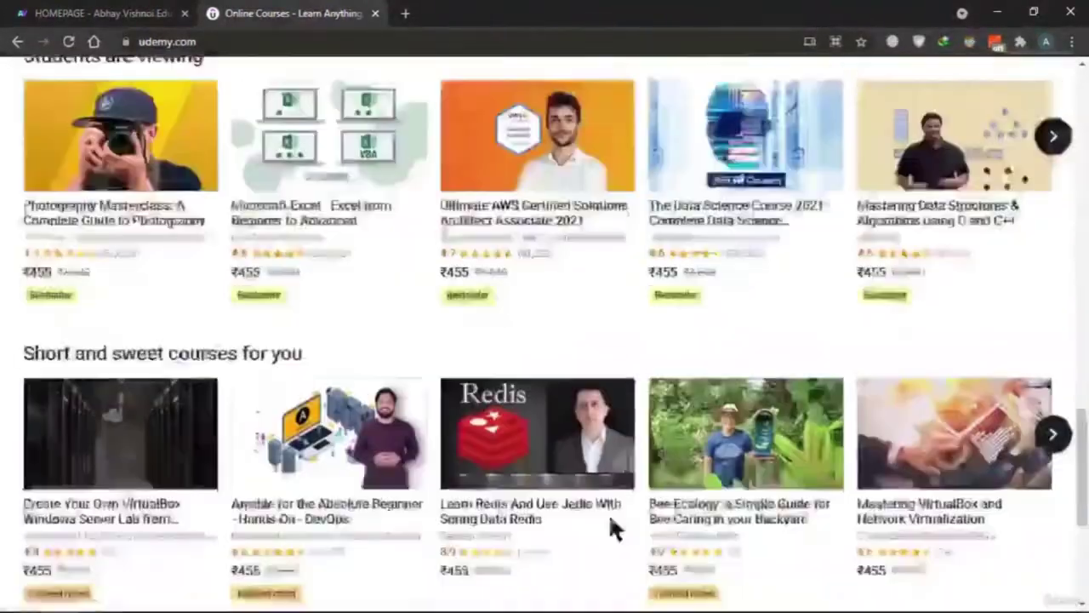
{"action": "scroll", "coordinate": [611, 521], "scroll_direction": "up", "scroll_amount": 18}
{"action": "scroll", "coordinate": [4, 251], "scroll_direction": "up", "scroll_amount": 1}
Open the developer tools on the Udemy homepage, enlarge their pane and examine the page's HTML code
{"action": "key", "text": "ctrl+shift+i"}
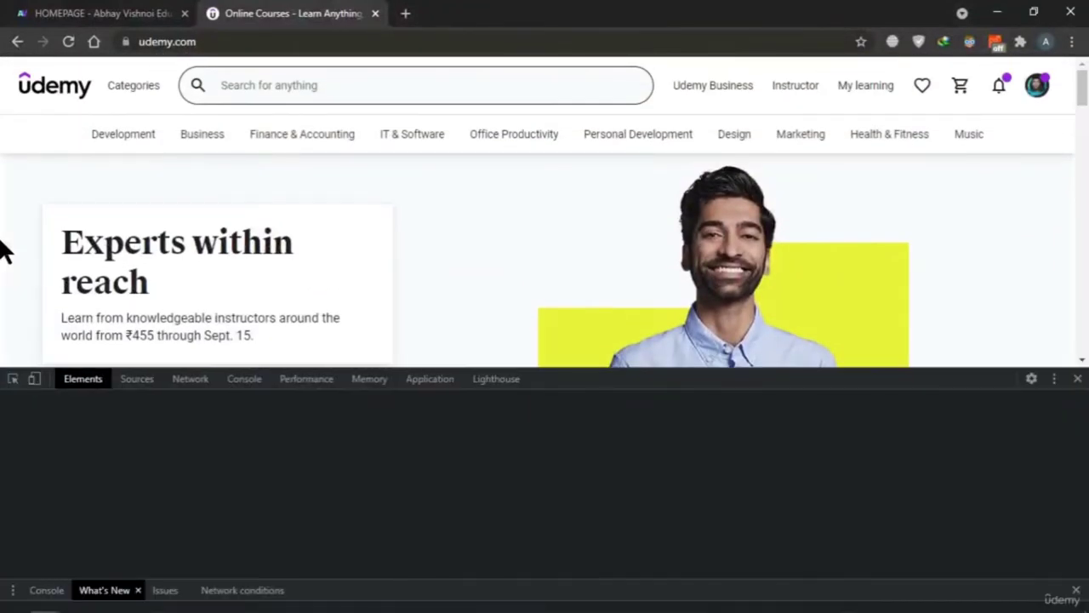
{"action": "left_click", "coordinate": [385, 36]}
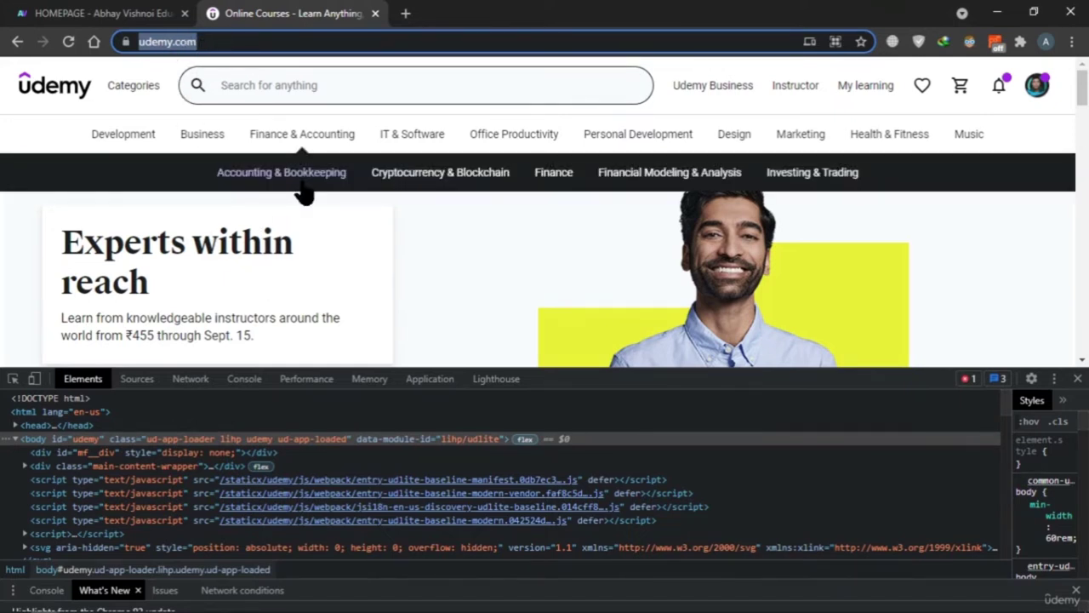
{"action": "scroll", "coordinate": [332, 265], "scroll_direction": "down", "scroll_amount": 1}
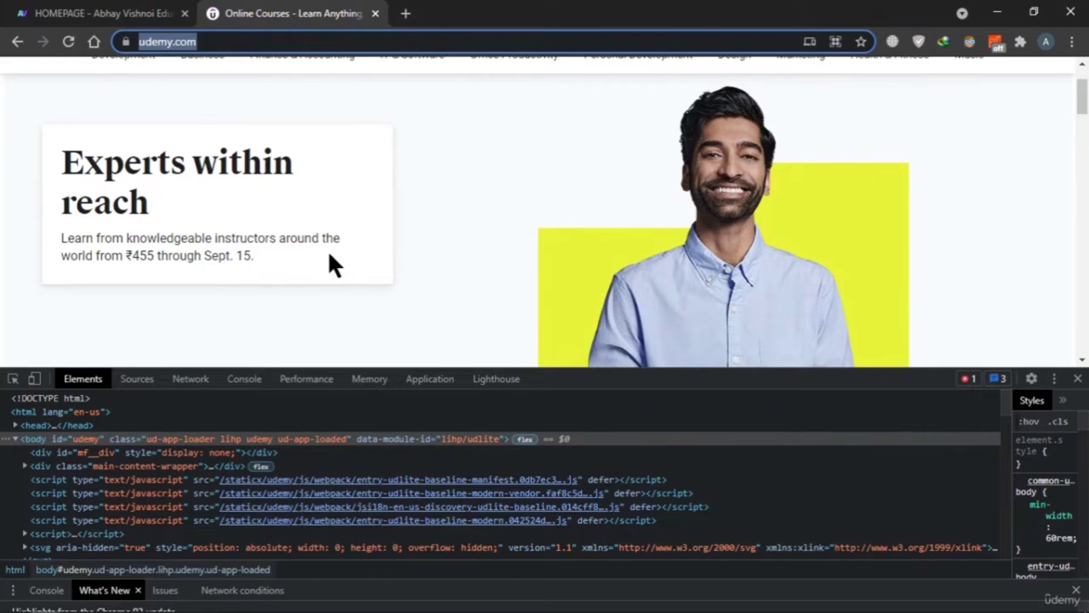
{"action": "scroll", "coordinate": [340, 255], "scroll_direction": "down", "scroll_amount": 4}
{"action": "scroll", "coordinate": [357, 230], "scroll_direction": "up", "scroll_amount": 5}
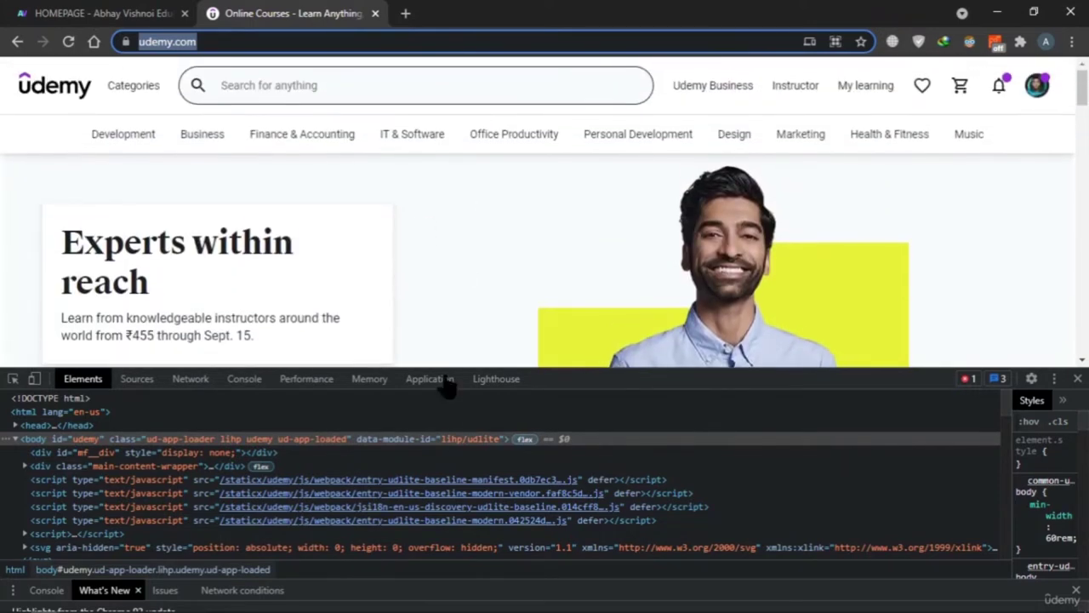
{"action": "left_click_drag", "start_coordinate": [664, 370], "coordinate": [652, 418]}
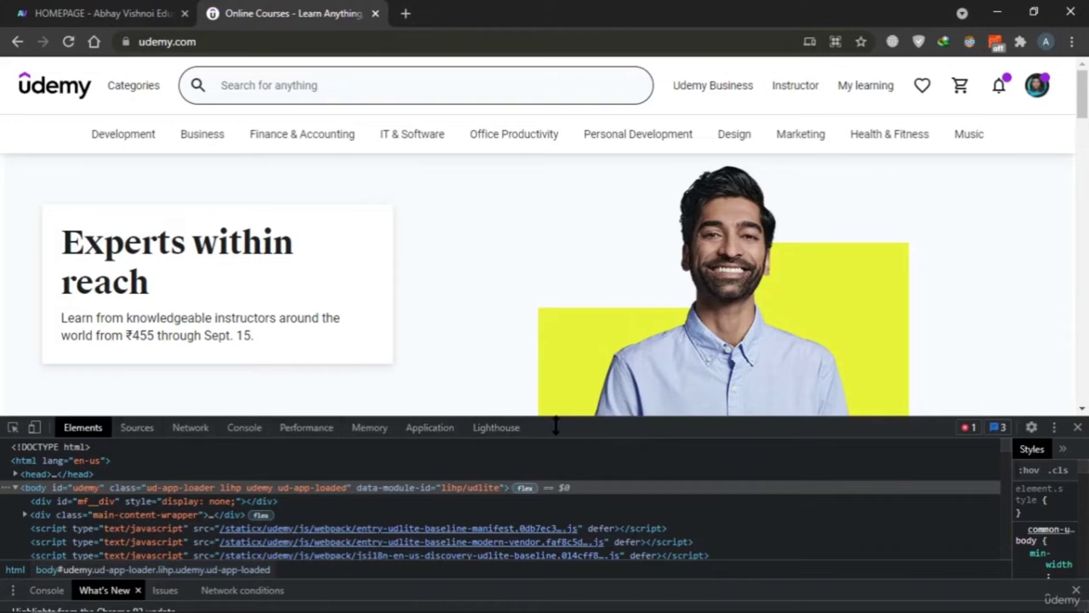
{"action": "left_click_drag", "start_coordinate": [555, 425], "coordinate": [553, 311]}
{"action": "scroll", "coordinate": [256, 426], "scroll_direction": "down", "scroll_amount": 5}
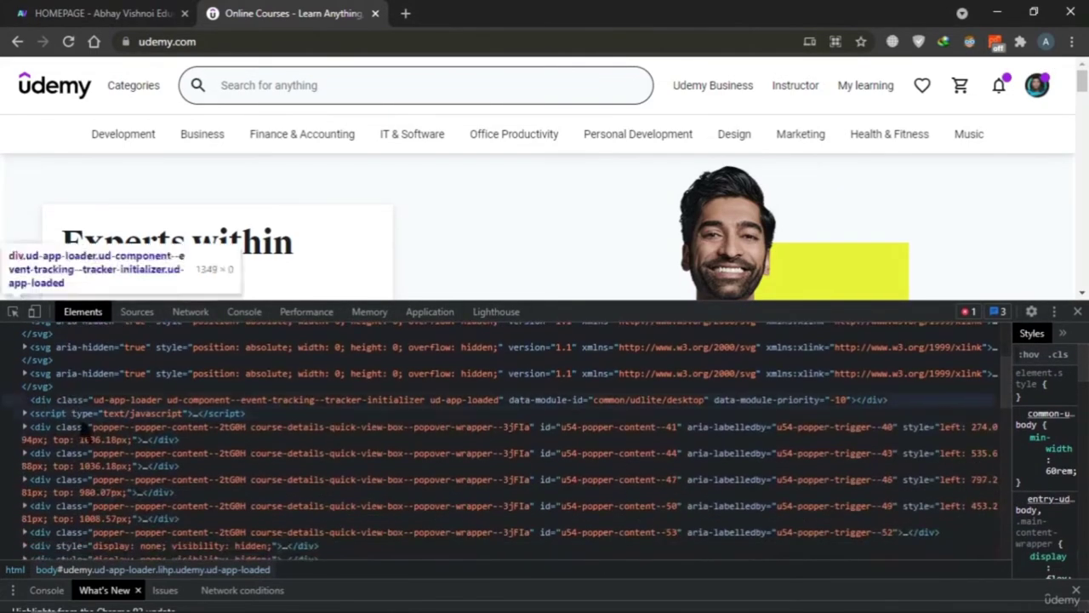
{"action": "scroll", "coordinate": [377, 460], "scroll_direction": "down", "scroll_amount": 10}
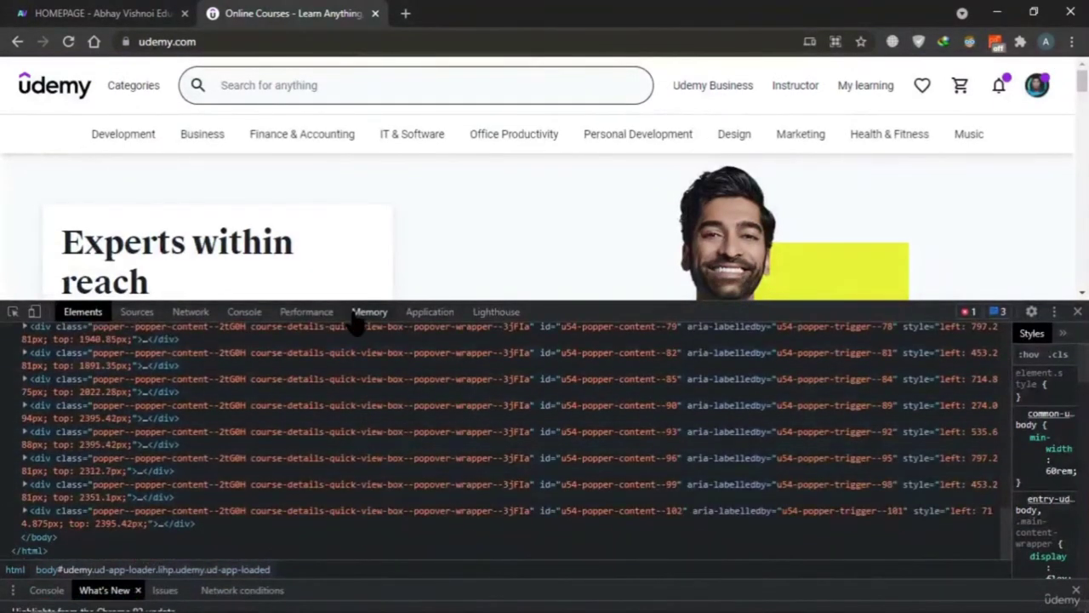
{"action": "scroll", "coordinate": [358, 477], "scroll_direction": "up", "scroll_amount": 15}
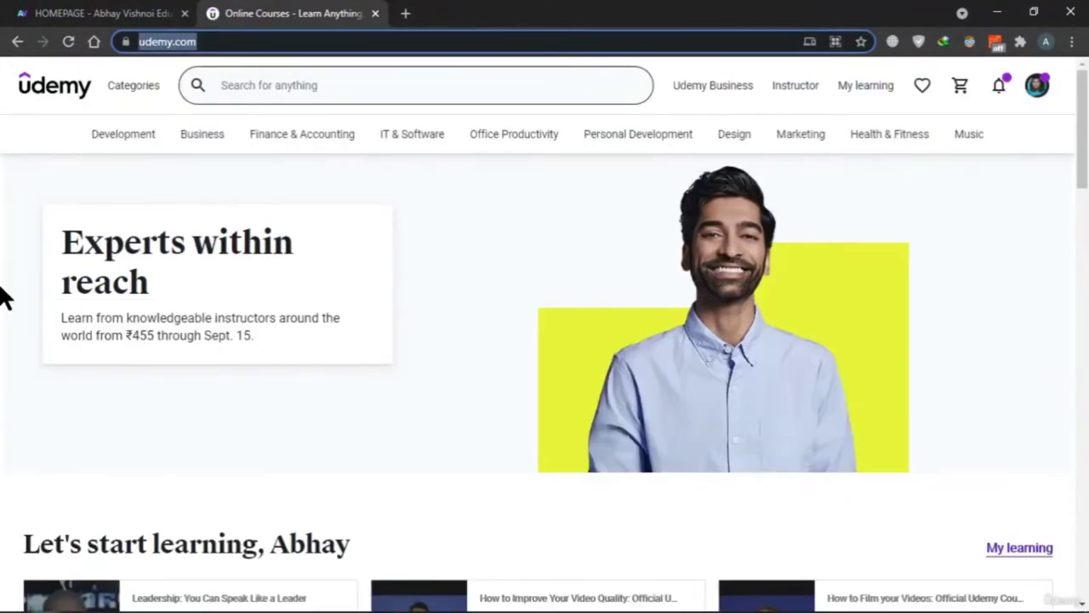
Browse the Udemy homepage's course sections and reveal the site's full web address
{"action": "scroll", "coordinate": [80, 306], "scroll_direction": "down", "scroll_amount": 5}
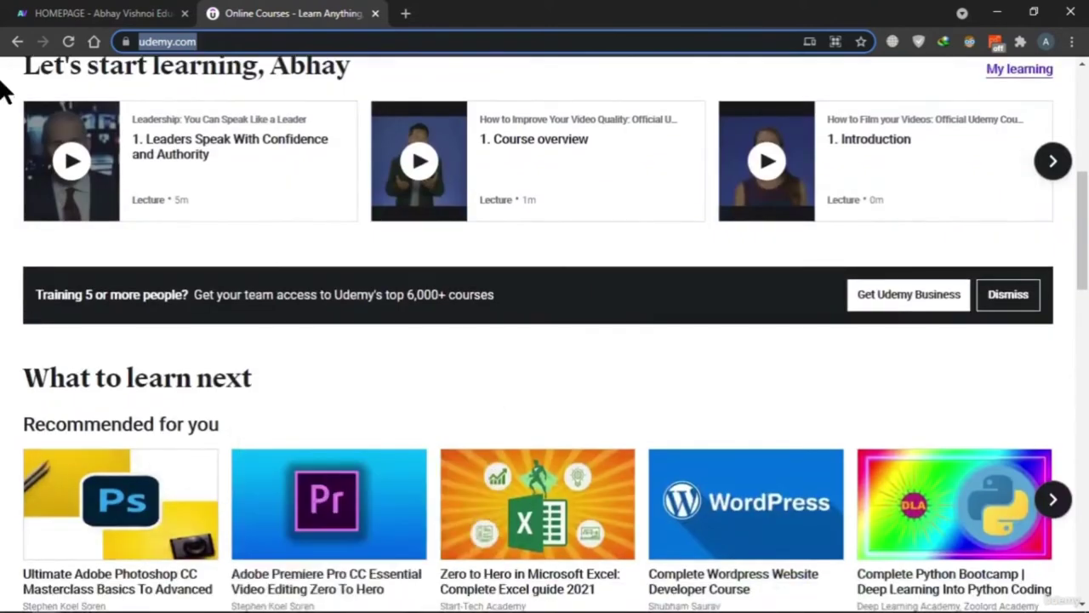
{"action": "scroll", "coordinate": [7, 273], "scroll_direction": "down", "scroll_amount": 4}
{"action": "scroll", "coordinate": [5, 260], "scroll_direction": "down", "scroll_amount": 8}
{"action": "scroll", "coordinate": [6, 264], "scroll_direction": "down", "scroll_amount": 3}
{"action": "scroll", "coordinate": [6, 264], "scroll_direction": "up", "scroll_amount": 6}
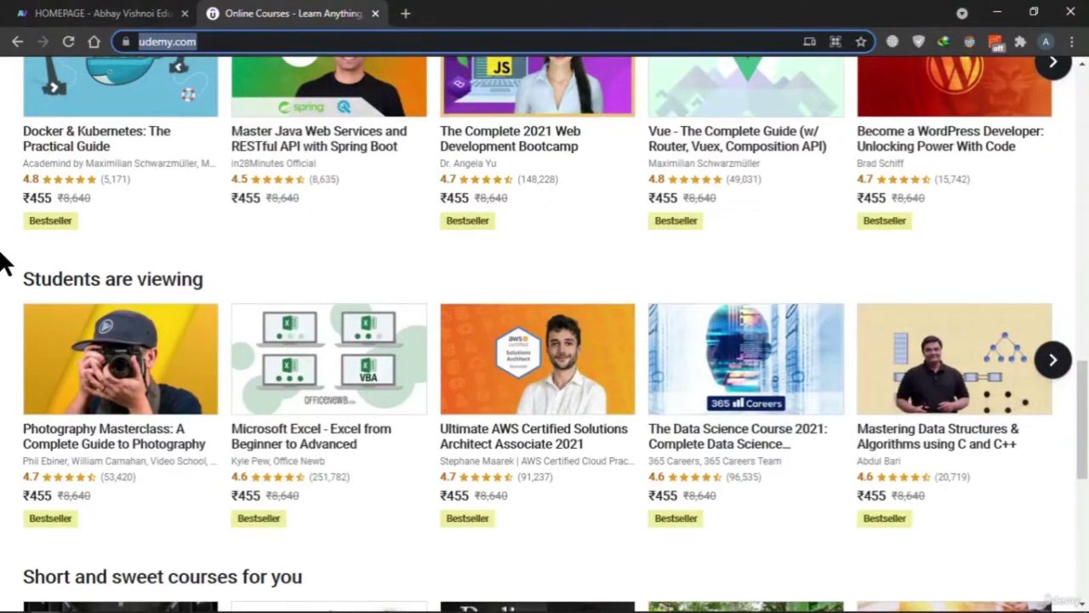
{"action": "left_click", "coordinate": [212, 41]}
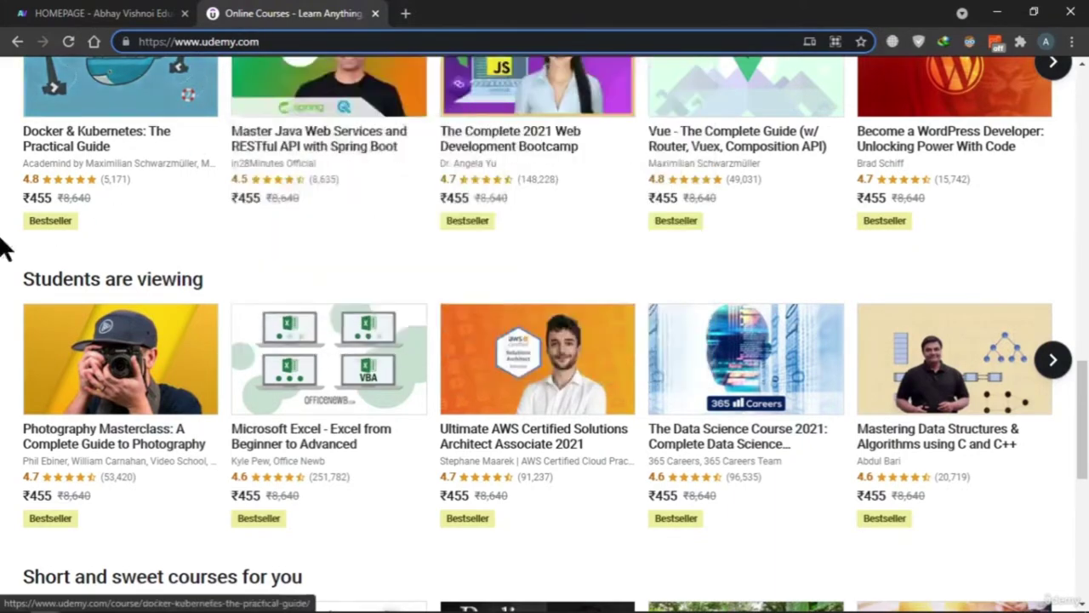
{"action": "scroll", "coordinate": [12, 380], "scroll_direction": "up", "scroll_amount": 2}
{"action": "scroll", "coordinate": [12, 379], "scroll_direction": "up", "scroll_amount": 5}
{"action": "scroll", "coordinate": [2, 219], "scroll_direction": "up", "scroll_amount": 3}
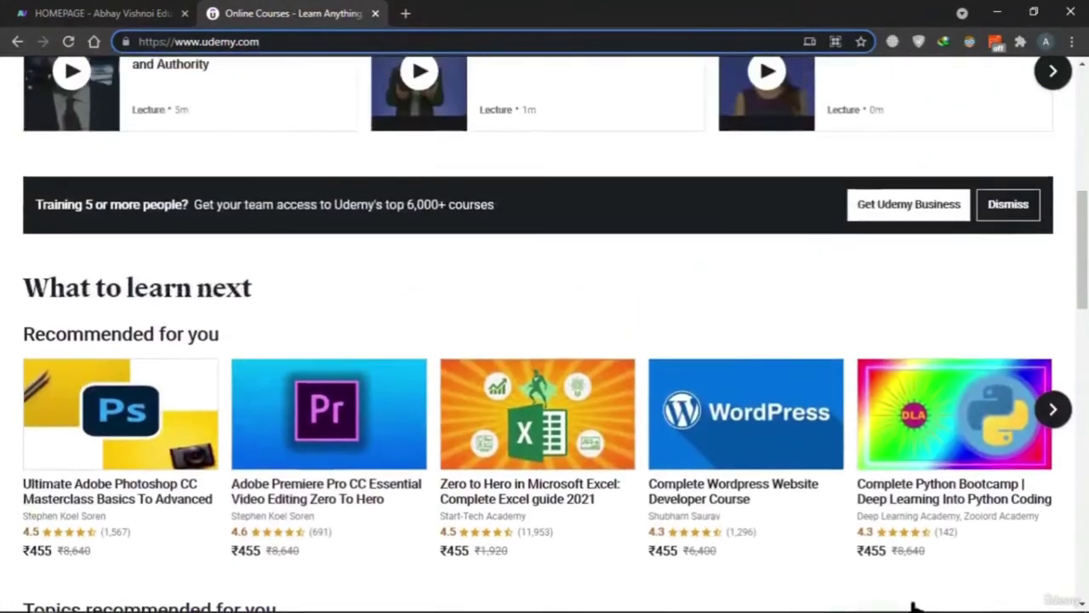
{"action": "scroll", "coordinate": [2, 146], "scroll_direction": "up", "scroll_amount": 7}
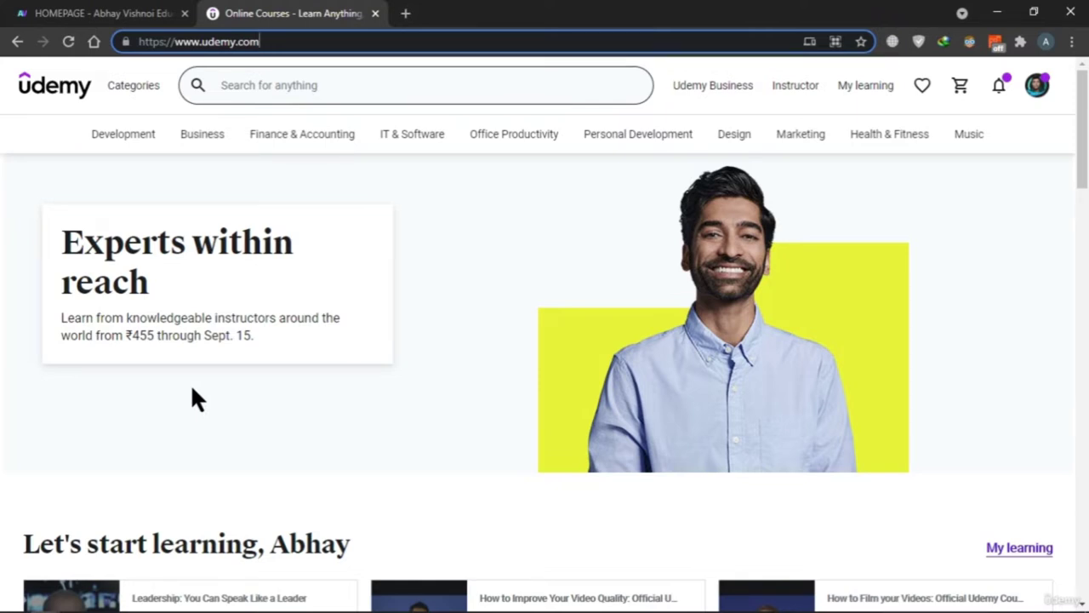
Look through the homepage's recommended courses, recommended topics and top Web Development courses
{"action": "scroll", "coordinate": [190, 388], "scroll_direction": "down", "scroll_amount": 5}
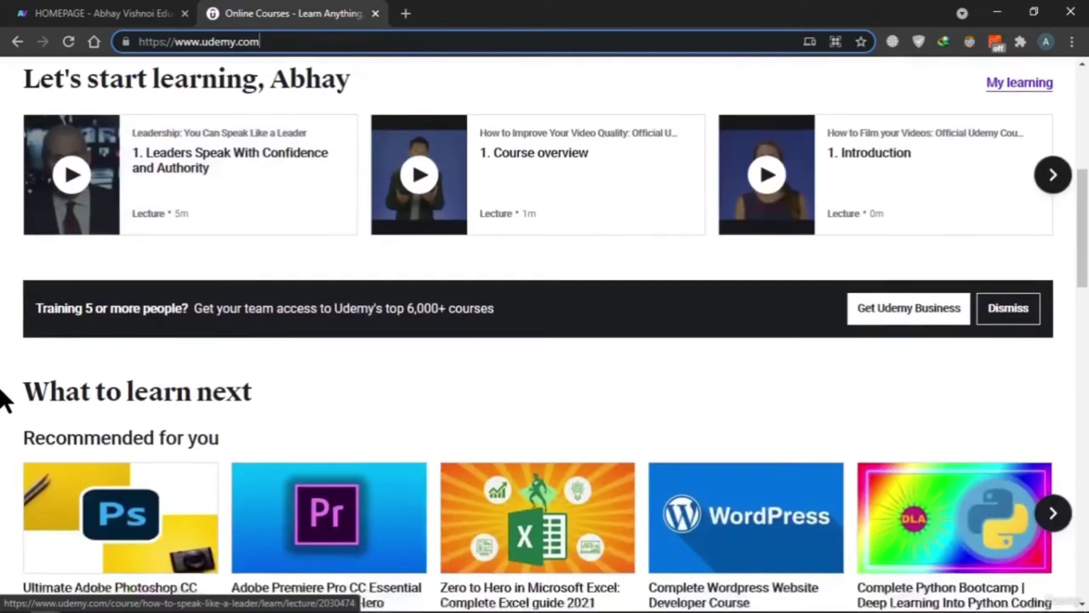
{"action": "scroll", "coordinate": [1086, 354], "scroll_direction": "down", "scroll_amount": 3}
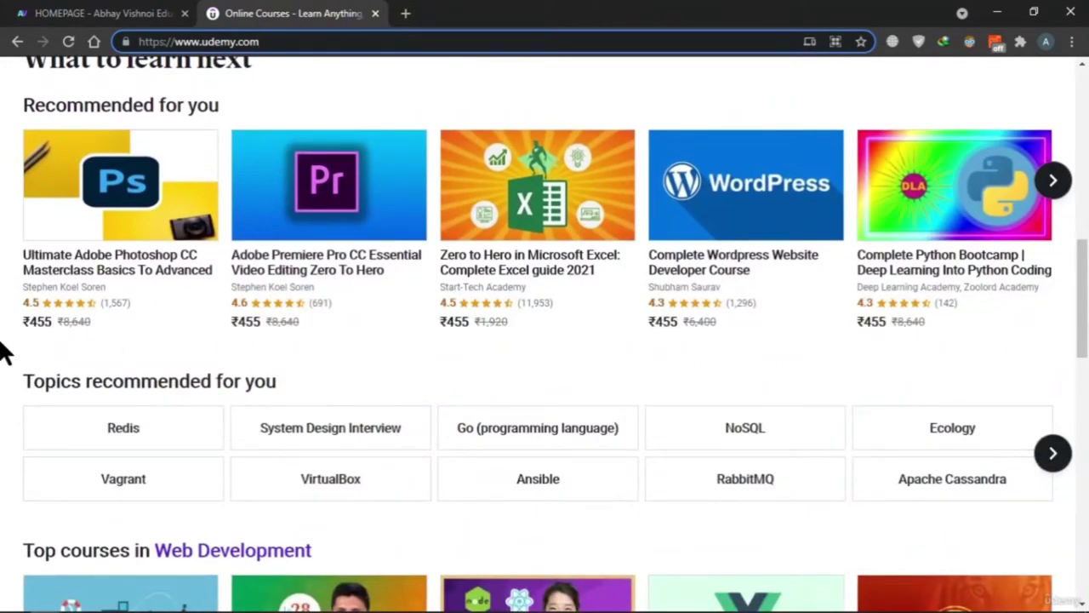
{"action": "scroll", "coordinate": [4, 353], "scroll_direction": "down", "scroll_amount": 6}
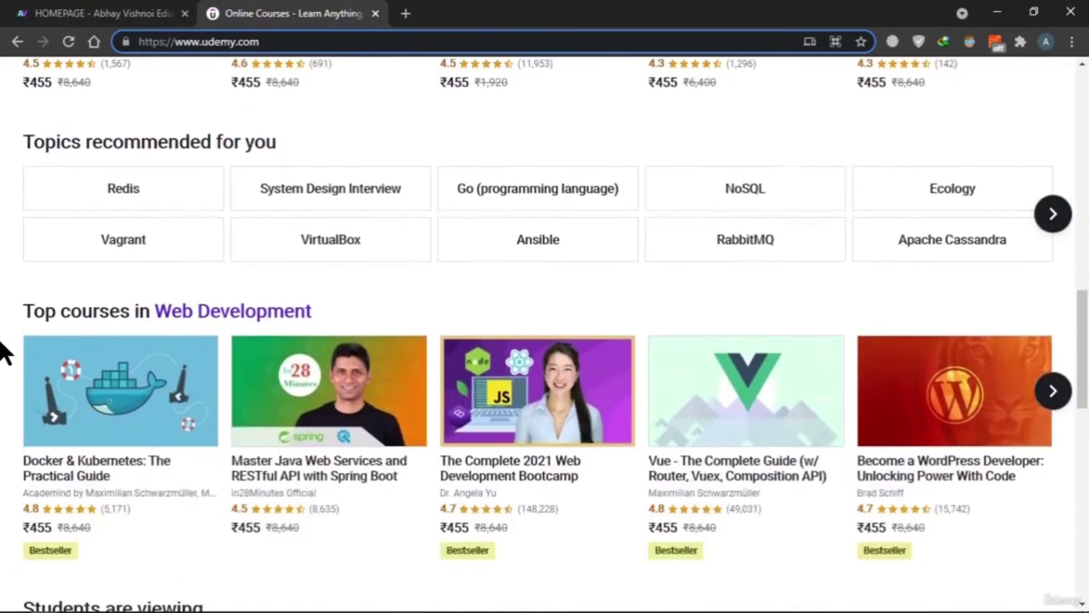
{"action": "scroll", "coordinate": [4, 353], "scroll_direction": "down", "scroll_amount": 1}
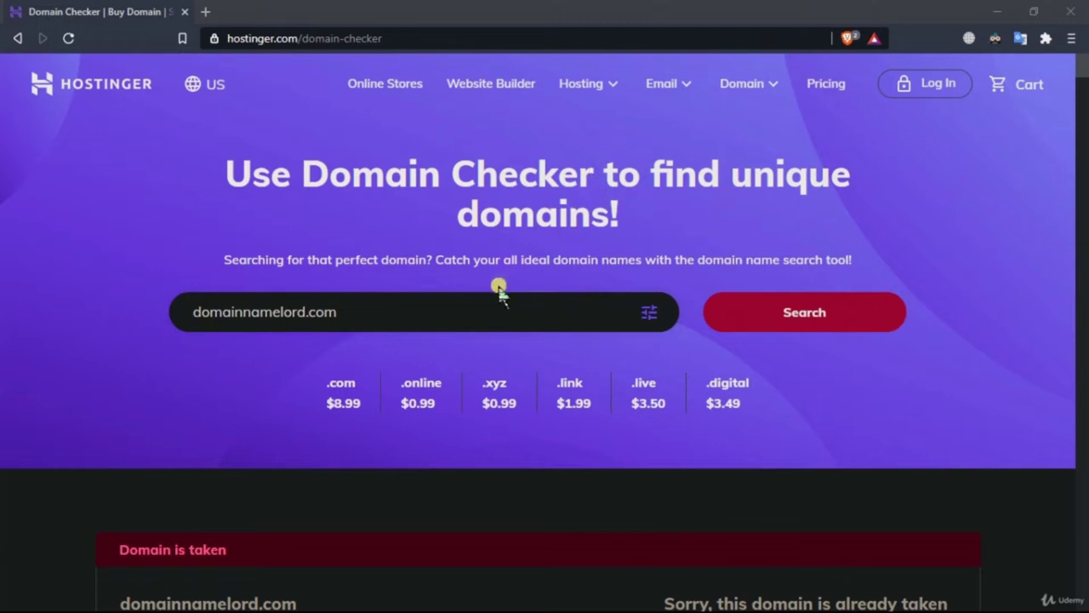
Return to Hostinger's Domain Checker and review the domainnamelord.com result and the alternative extensions
{"action": "scroll", "coordinate": [331, 287], "scroll_direction": "down", "scroll_amount": 2}
{"action": "scroll", "coordinate": [340, 272], "scroll_direction": "up", "scroll_amount": 2}
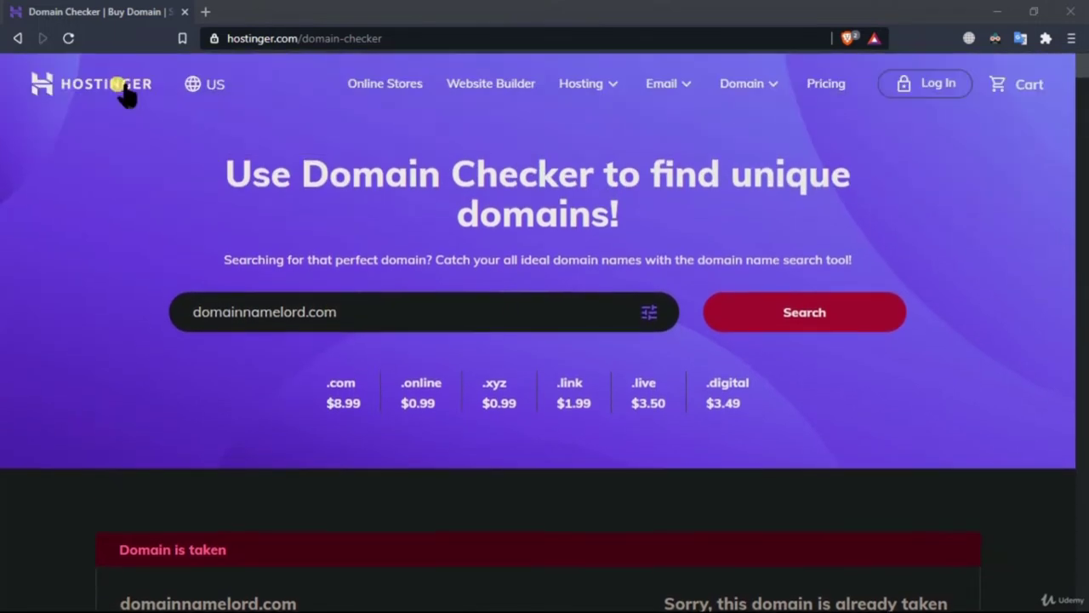
{"action": "scroll", "coordinate": [106, 100], "scroll_direction": "down", "scroll_amount": 5}
{"action": "scroll", "coordinate": [466, 282], "scroll_direction": "down", "scroll_amount": 8}
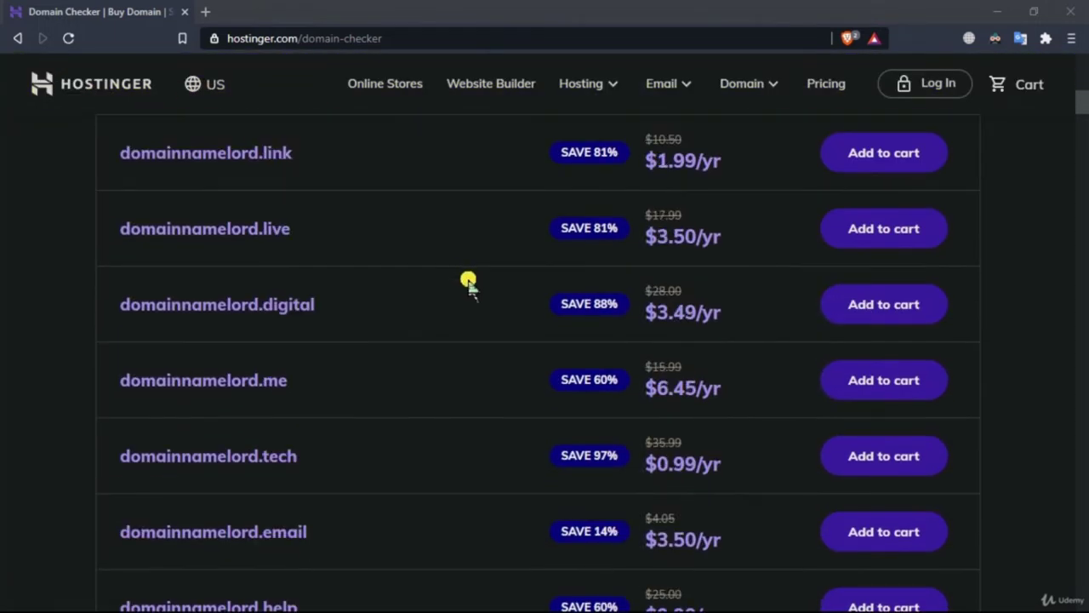
{"action": "scroll", "coordinate": [467, 282], "scroll_direction": "up", "scroll_amount": 10}
{"action": "scroll", "coordinate": [136, 253], "scroll_direction": "down", "scroll_amount": 4}
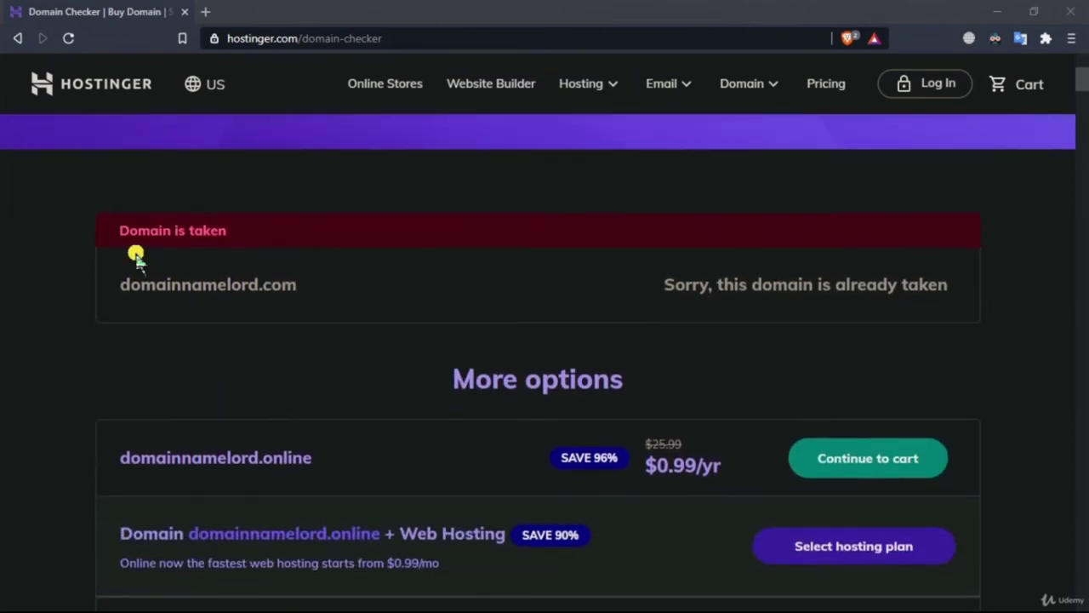
{"action": "scroll", "coordinate": [131, 260], "scroll_direction": "up", "scroll_amount": 7}
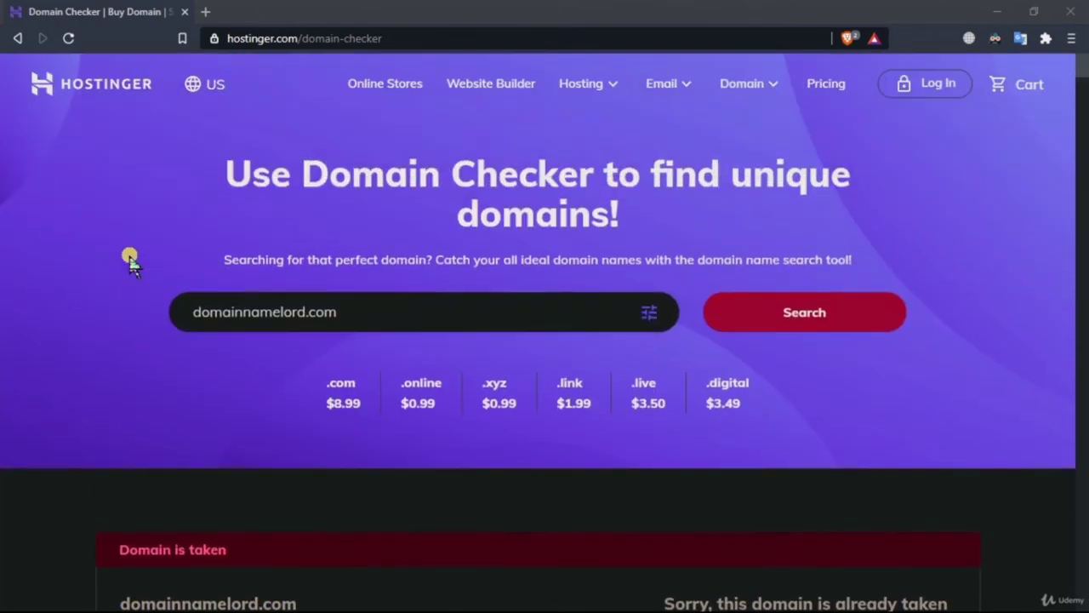
Highlight the whole domain domainnamelord.com in the domain search, and separately only its name part, domainnamelord
{"action": "scroll", "coordinate": [904, 413], "scroll_direction": "down", "scroll_amount": 1}
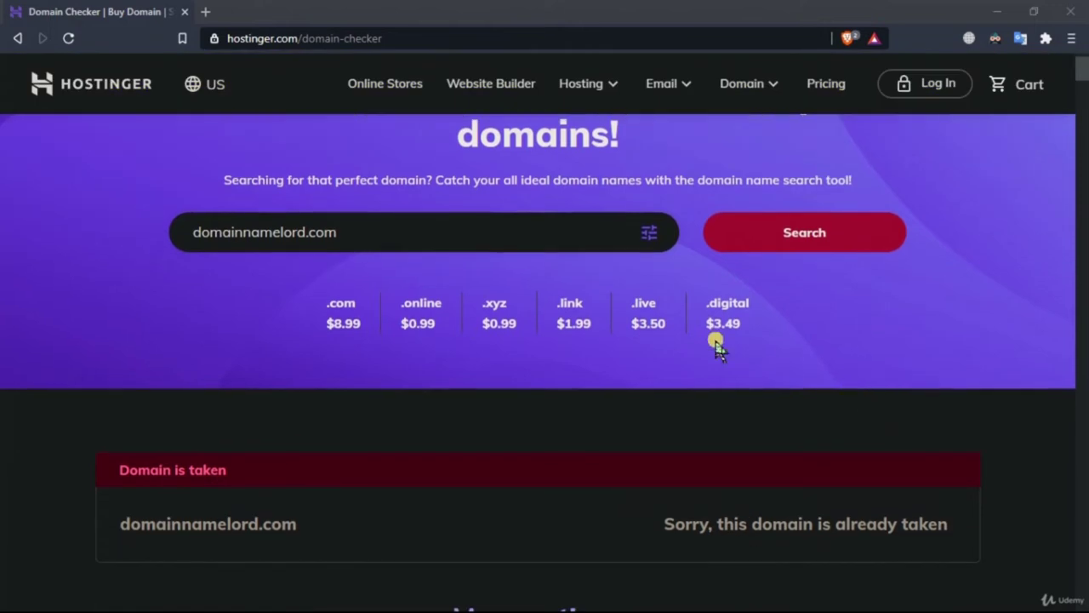
{"action": "left_click", "coordinate": [226, 231]}
{"action": "left_click_drag", "start_coordinate": [180, 233], "coordinate": [384, 243]}
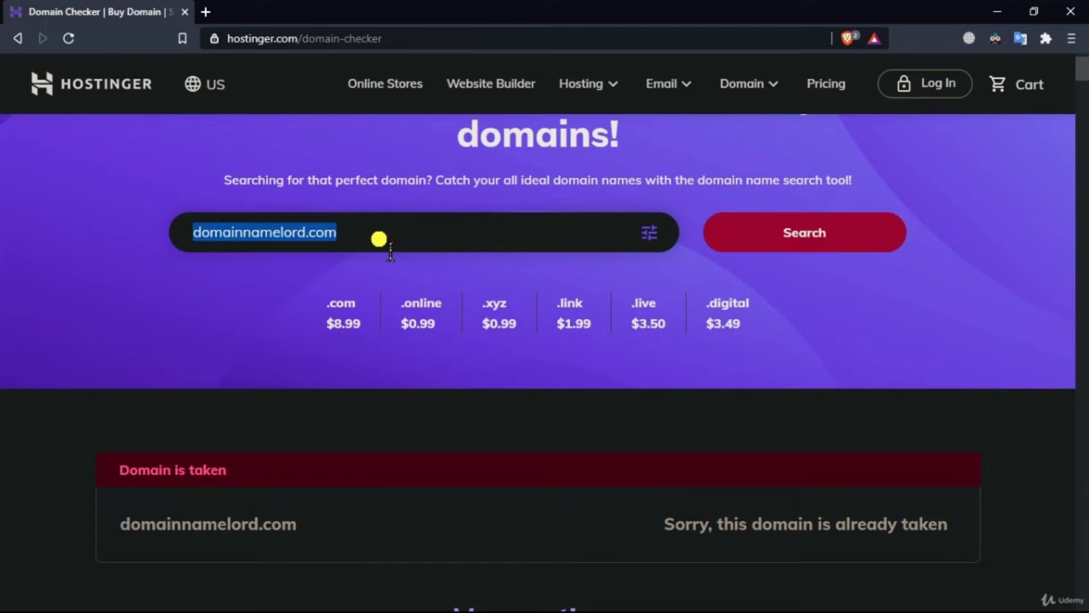
{"action": "left_click", "coordinate": [342, 236]}
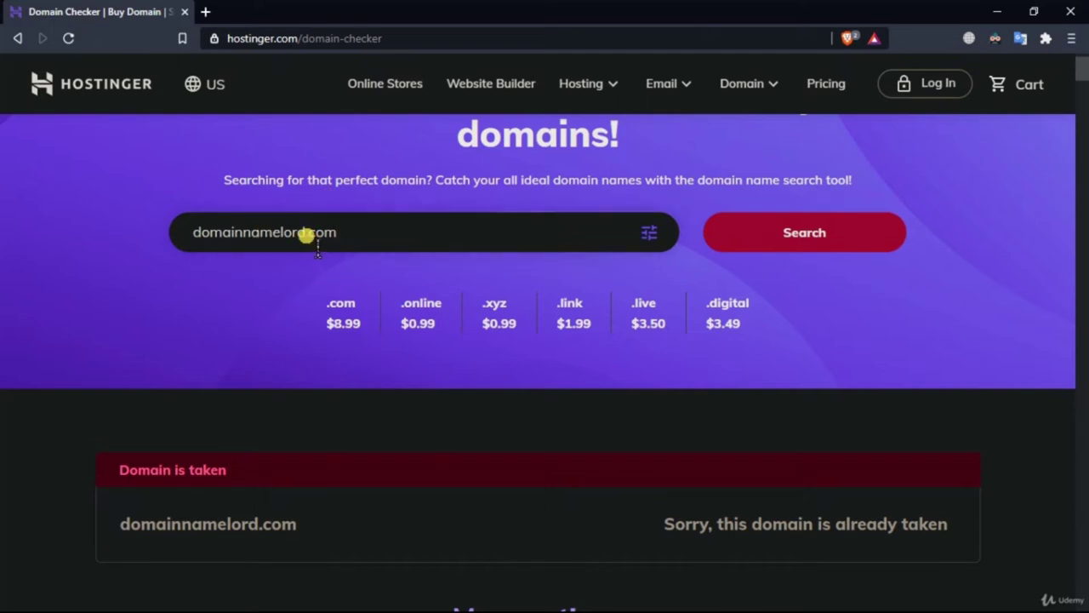
{"action": "left_click_drag", "start_coordinate": [305, 235], "coordinate": [170, 226]}
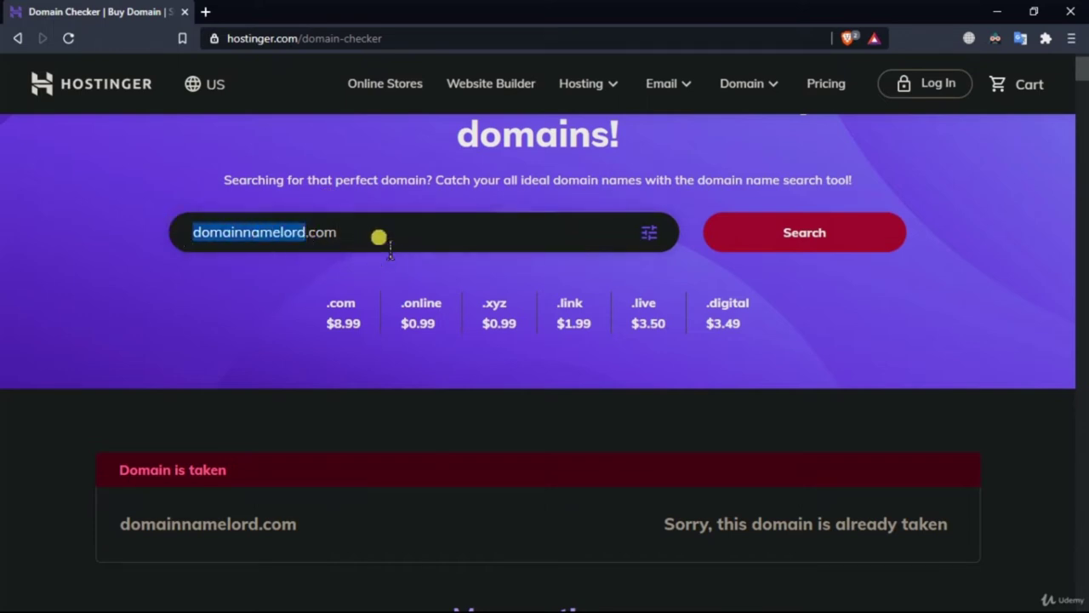
{"action": "left_click", "coordinate": [351, 239]}
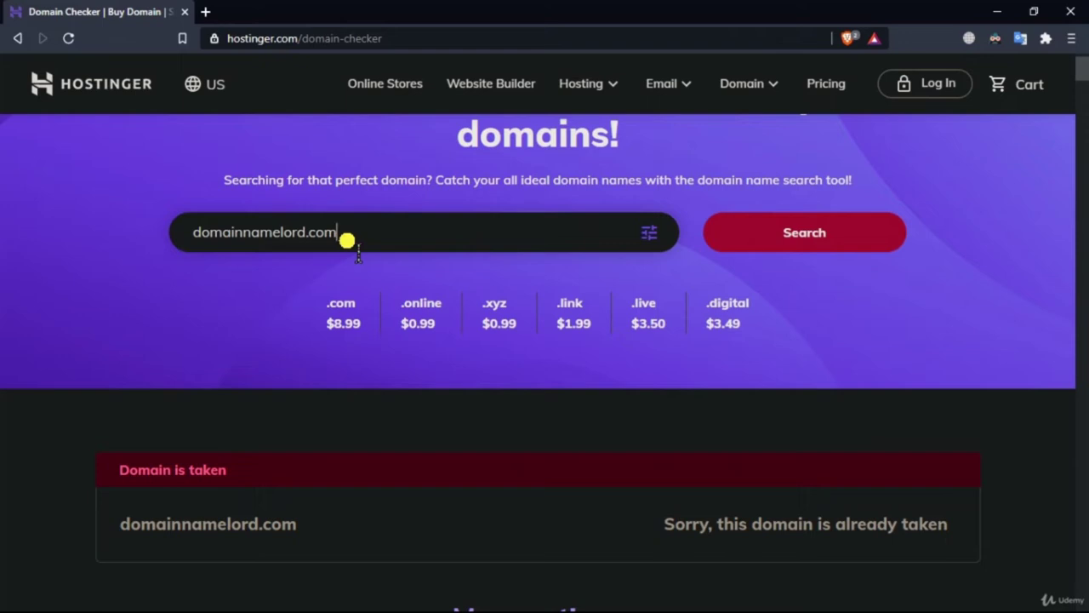
Highlight the full domain domainnamelord.com again and rerun its availability search
{"action": "left_click_drag", "start_coordinate": [202, 236], "coordinate": [417, 228]}
{"action": "scroll", "coordinate": [418, 235], "scroll_direction": "down", "scroll_amount": 1}
{"action": "scroll", "coordinate": [418, 235], "scroll_direction": "up", "scroll_amount": 1}
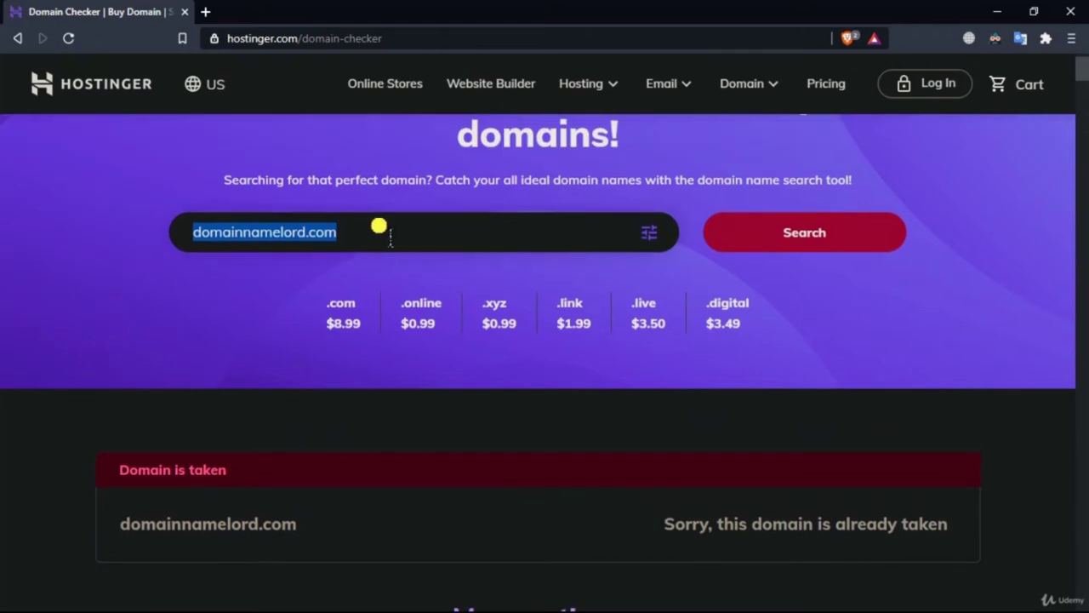
{"action": "left_click", "coordinate": [773, 246]}
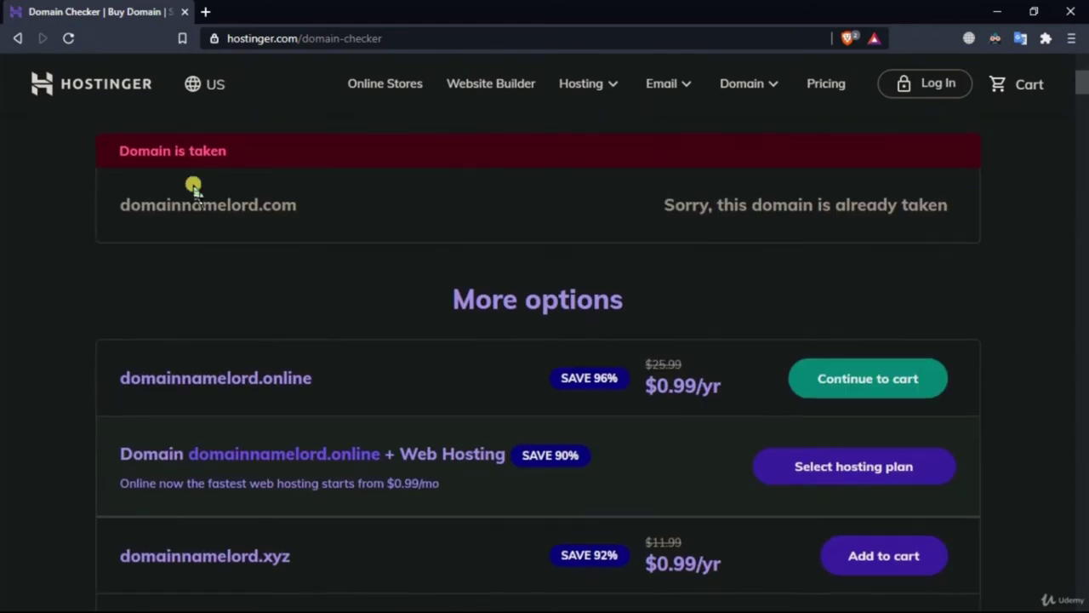
Look through the alternative extensions, highlight the domainnamelord.xyz offer and add that domain to the cart
{"action": "scroll", "coordinate": [41, 163], "scroll_direction": "down", "scroll_amount": 4}
{"action": "scroll", "coordinate": [76, 188], "scroll_direction": "up", "scroll_amount": 4}
{"action": "scroll", "coordinate": [481, 213], "scroll_direction": "down", "scroll_amount": 2}
{"action": "scroll", "coordinate": [340, 220], "scroll_direction": "up", "scroll_amount": 3}
{"action": "scroll", "coordinate": [204, 232], "scroll_direction": "down", "scroll_amount": 7}
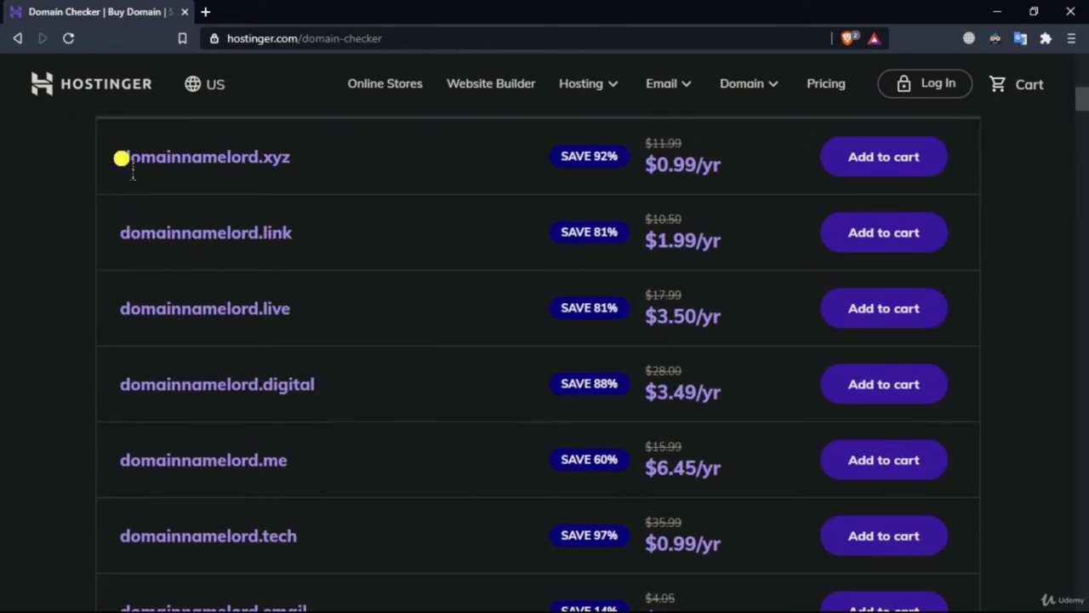
{"action": "left_click_drag", "start_coordinate": [122, 157], "coordinate": [309, 158]}
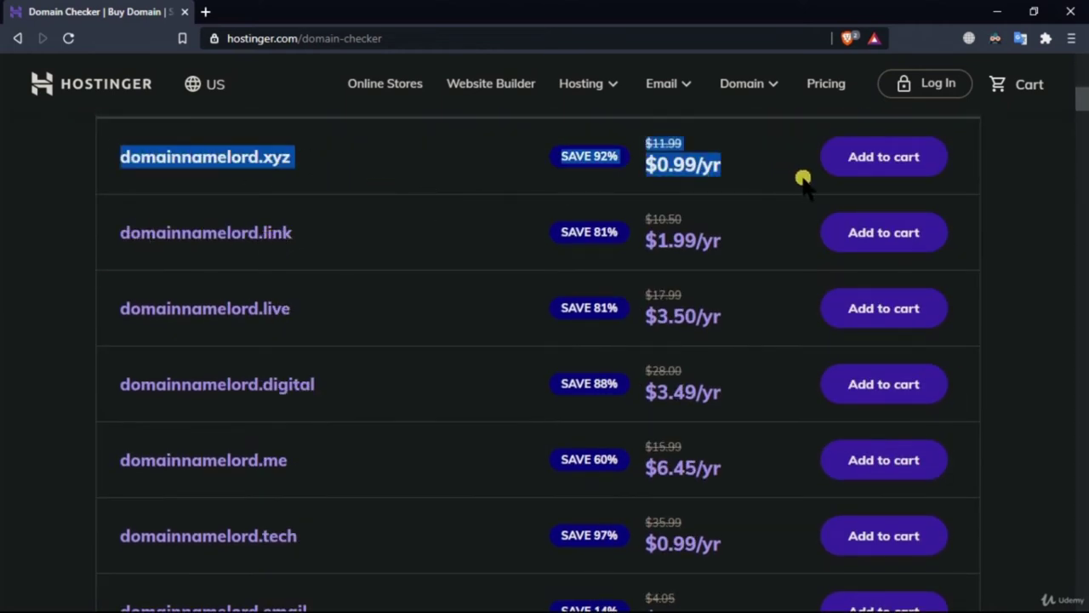
{"action": "left_click", "coordinate": [872, 166]}
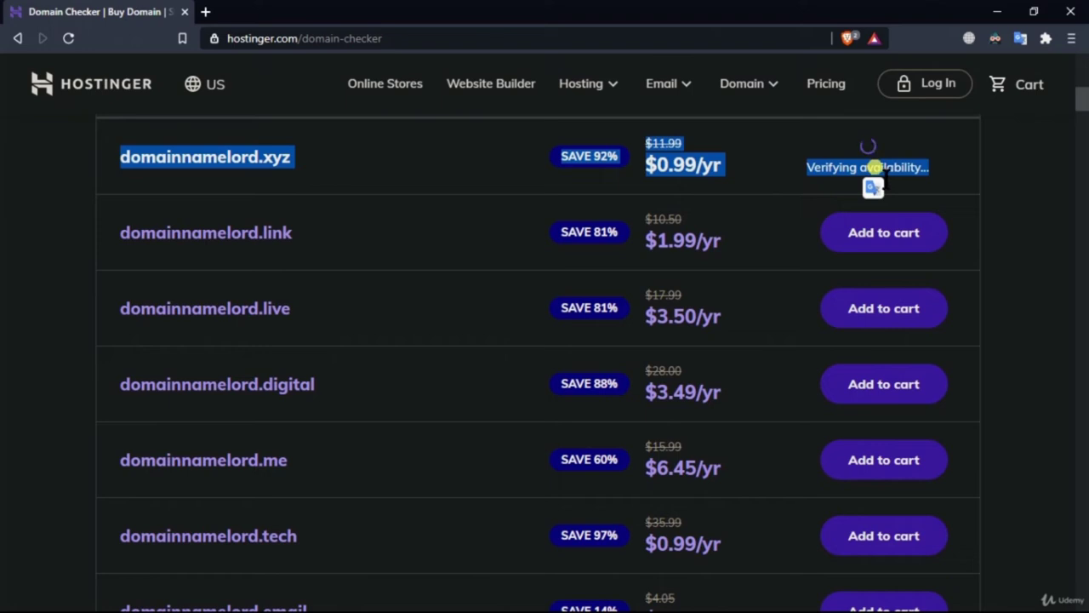
{"action": "left_click", "coordinate": [781, 194]}
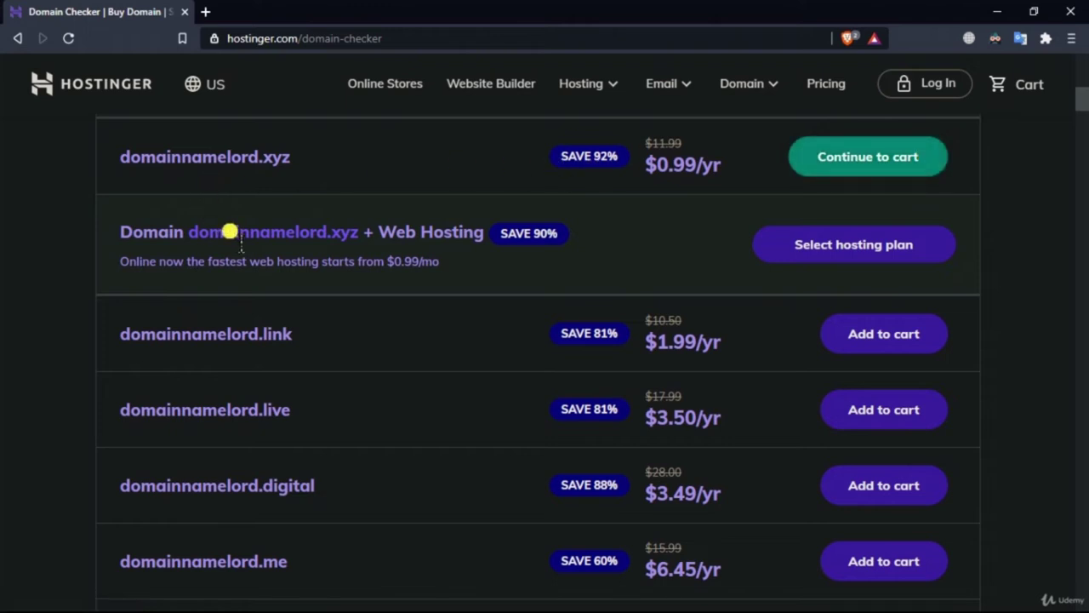
Continue to the shopping cart and inspect the registration period options for domainnamelord.online without changing the period
{"action": "scroll", "coordinate": [839, 217], "scroll_direction": "up", "scroll_amount": 2}
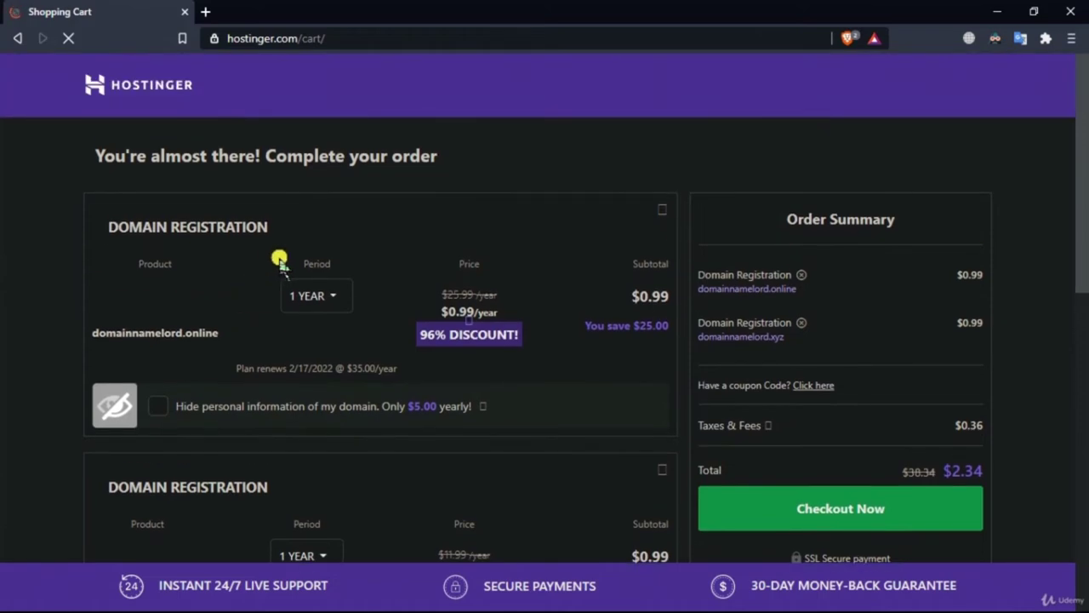
{"action": "scroll", "coordinate": [242, 323], "scroll_direction": "down", "scroll_amount": 4}
{"action": "scroll", "coordinate": [247, 344], "scroll_direction": "down", "scroll_amount": 3}
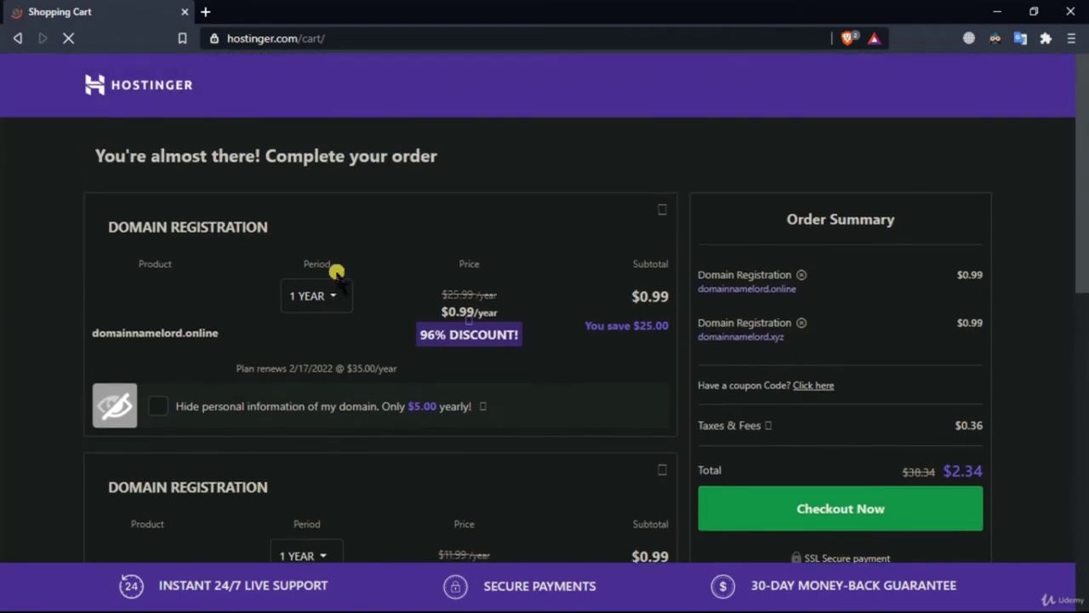
{"action": "scroll", "coordinate": [435, 231], "scroll_direction": "down", "scroll_amount": 1}
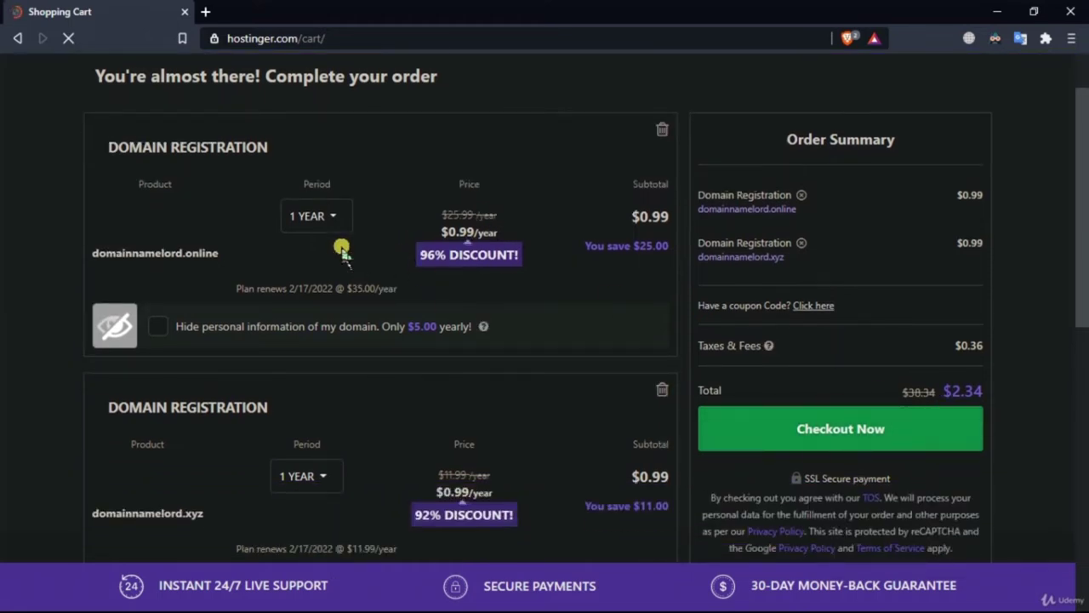
{"action": "left_click", "coordinate": [331, 216]}
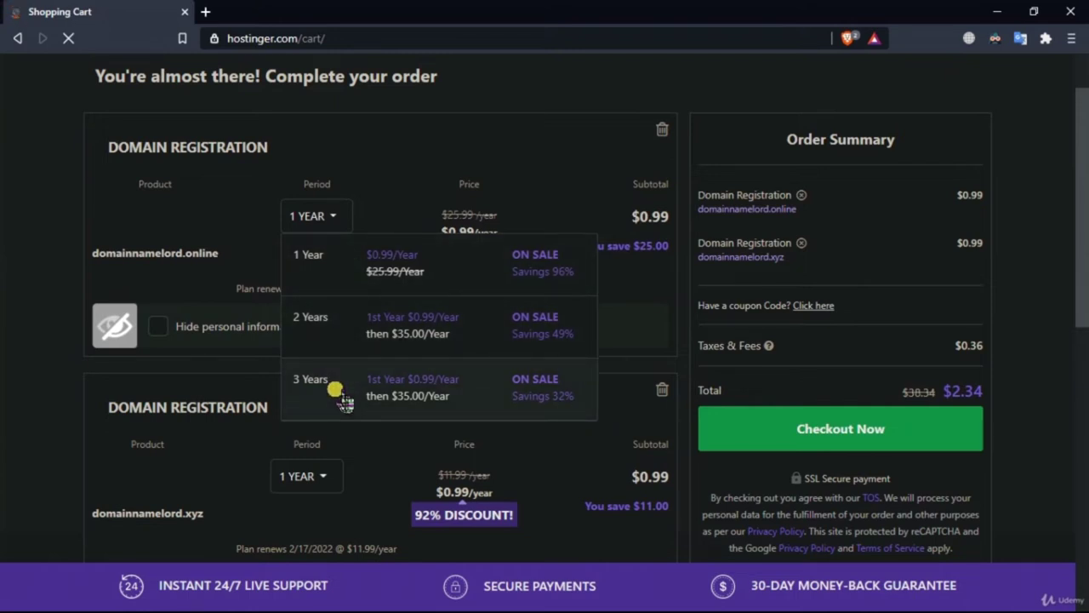
{"action": "left_click", "coordinate": [694, 321]}
Review the cart's domain registrations, web hosting offer, extra domain search, order summary and accepted payment methods
{"action": "scroll", "coordinate": [694, 323], "scroll_direction": "down", "scroll_amount": 5}
{"action": "scroll", "coordinate": [694, 321], "scroll_direction": "down", "scroll_amount": 3}
{"action": "scroll", "coordinate": [694, 321], "scroll_direction": "up", "scroll_amount": 8}
{"action": "scroll", "coordinate": [693, 321], "scroll_direction": "up", "scroll_amount": 2}
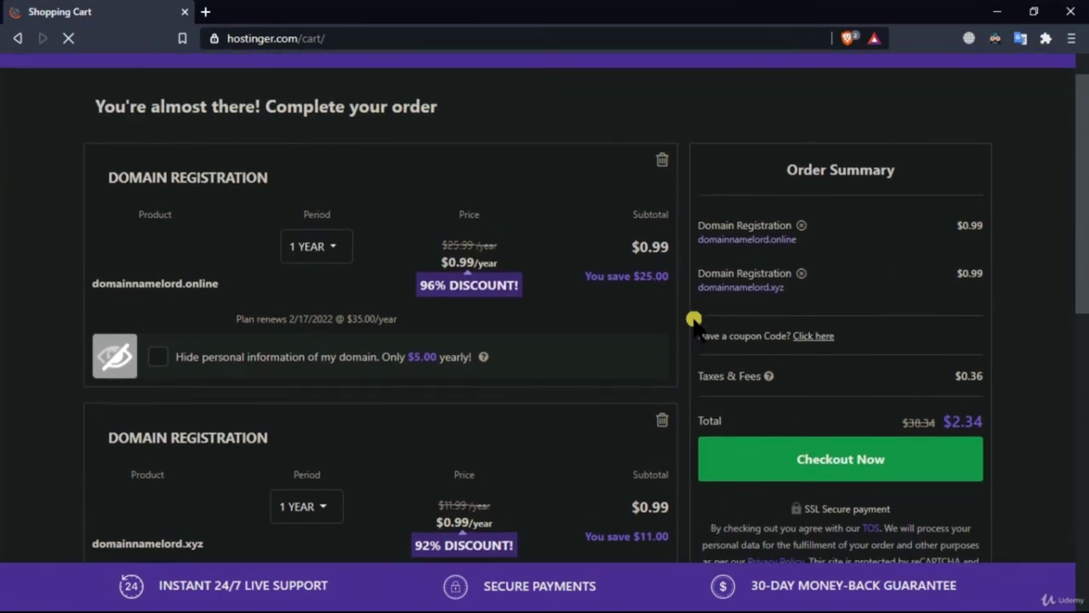
{"action": "scroll", "coordinate": [629, 294], "scroll_direction": "down", "scroll_amount": 2}
{"action": "scroll", "coordinate": [629, 293], "scroll_direction": "down", "scroll_amount": 2}
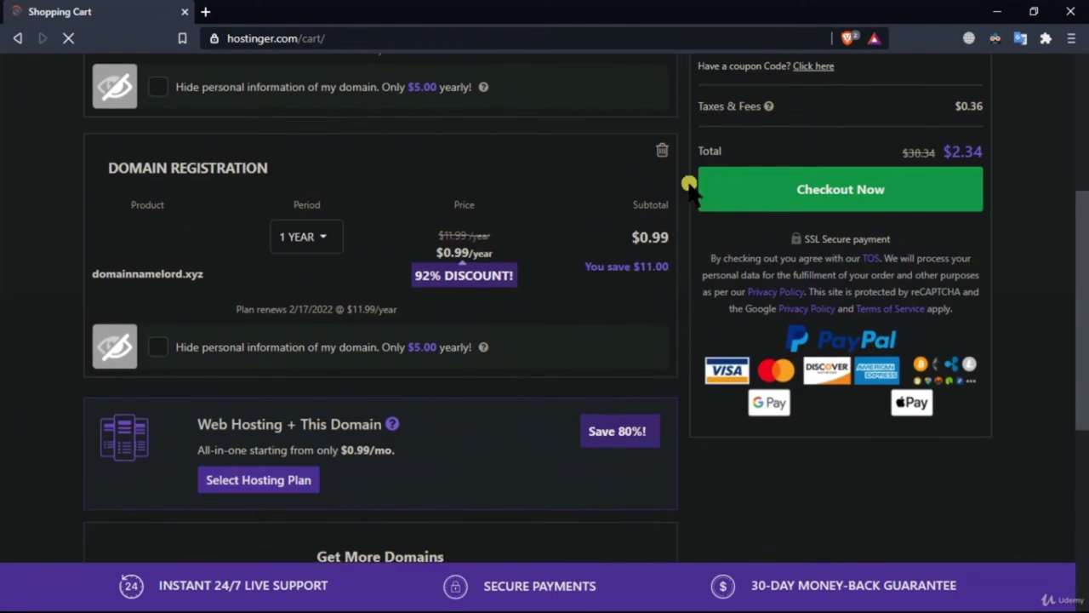
{"action": "scroll", "coordinate": [589, 242], "scroll_direction": "down", "scroll_amount": 5}
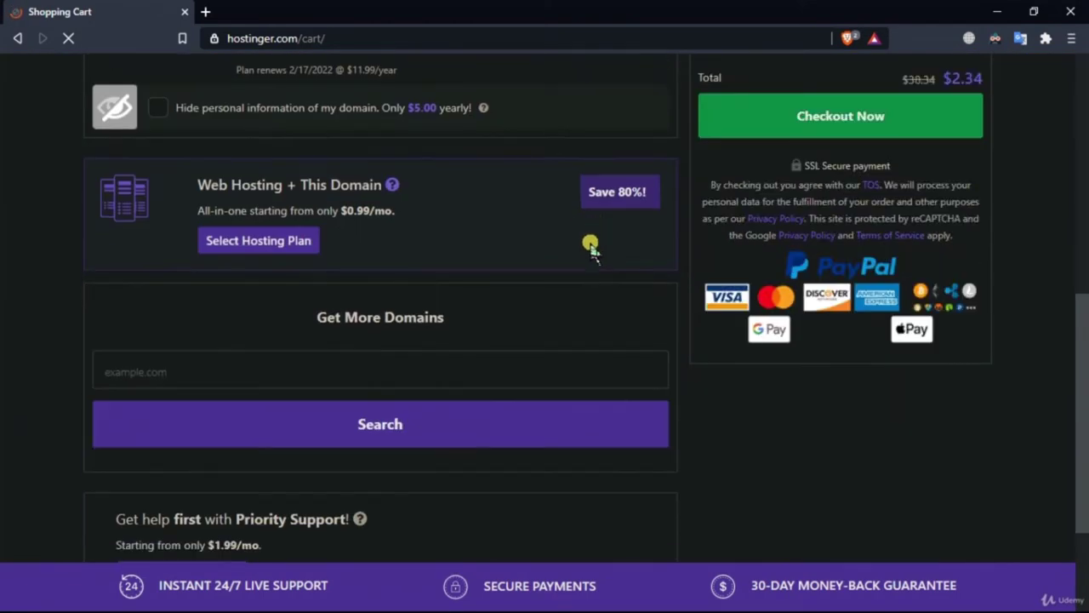
{"action": "scroll", "coordinate": [587, 239], "scroll_direction": "up", "scroll_amount": 5}
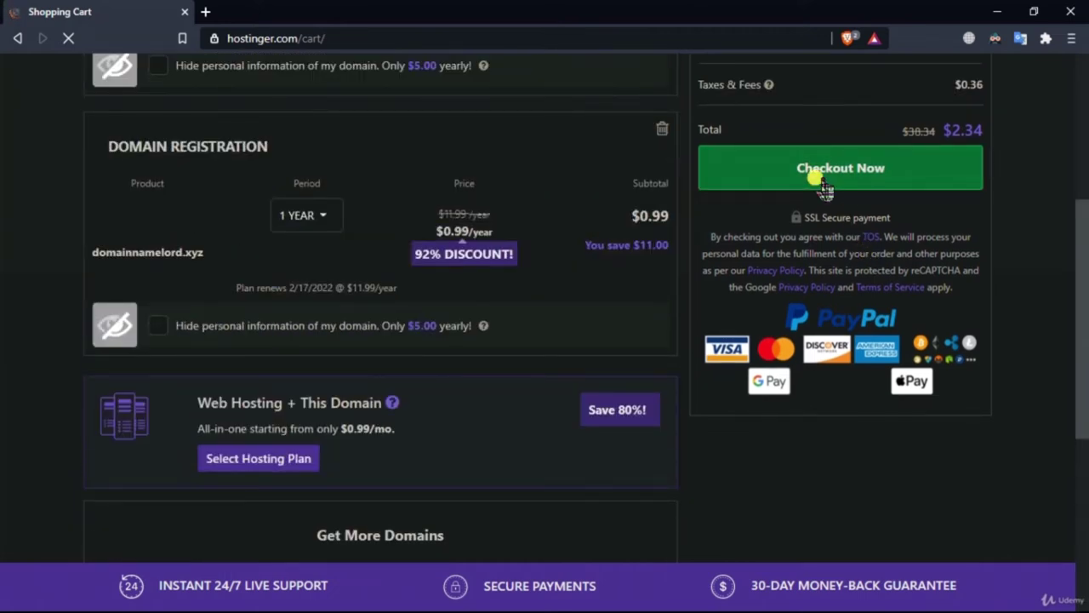
{"action": "scroll", "coordinate": [819, 179], "scroll_direction": "up", "scroll_amount": 4}
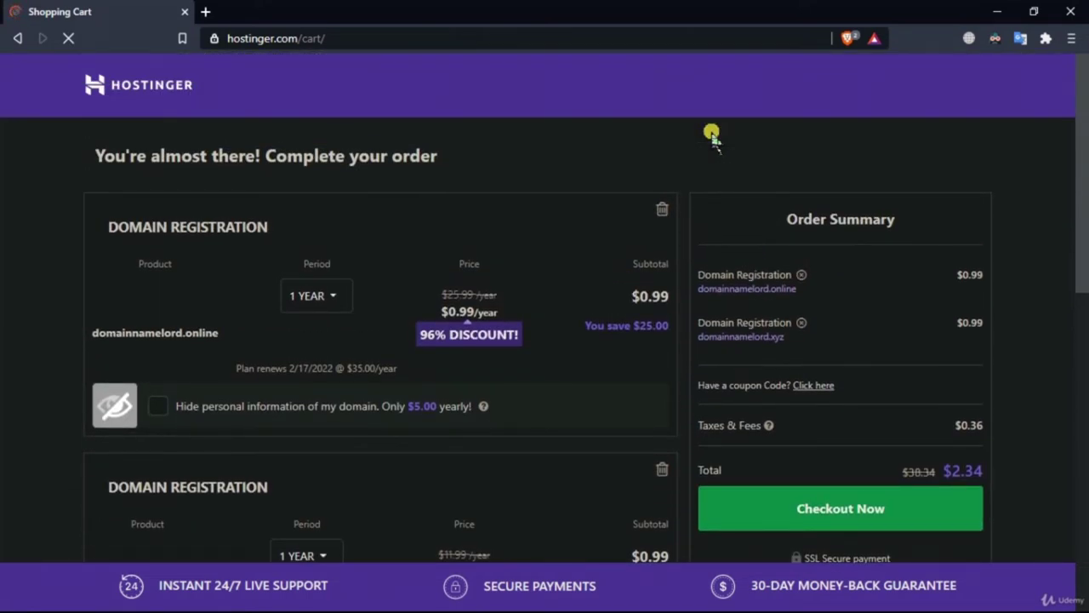
Proceed to checkout for the two domains and look over the account sign-up form
{"action": "left_click", "coordinate": [800, 508]}
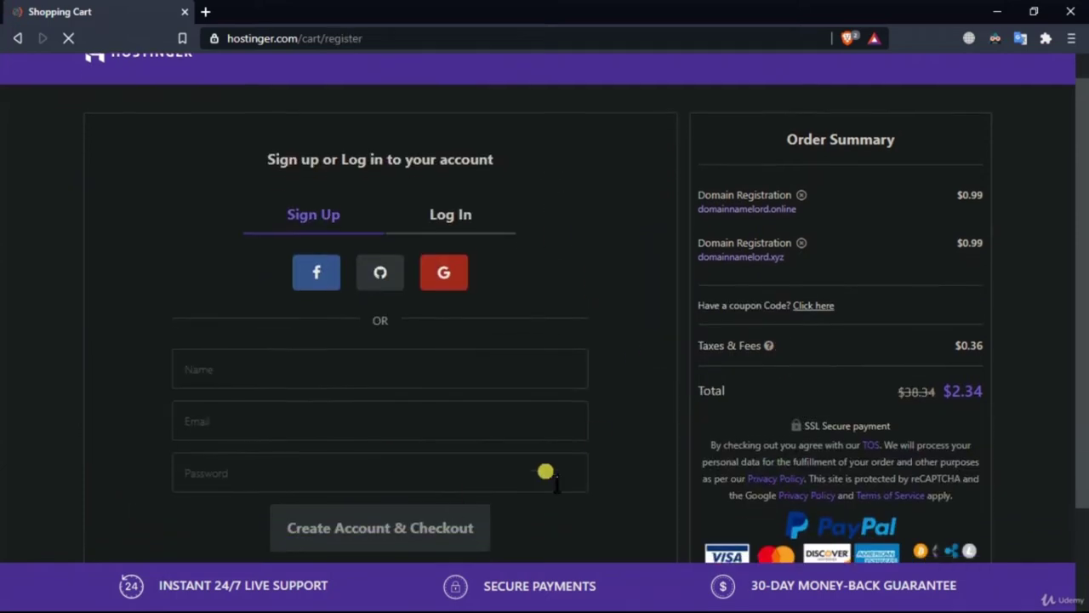
{"action": "scroll", "coordinate": [453, 502], "scroll_direction": "down", "scroll_amount": 1}
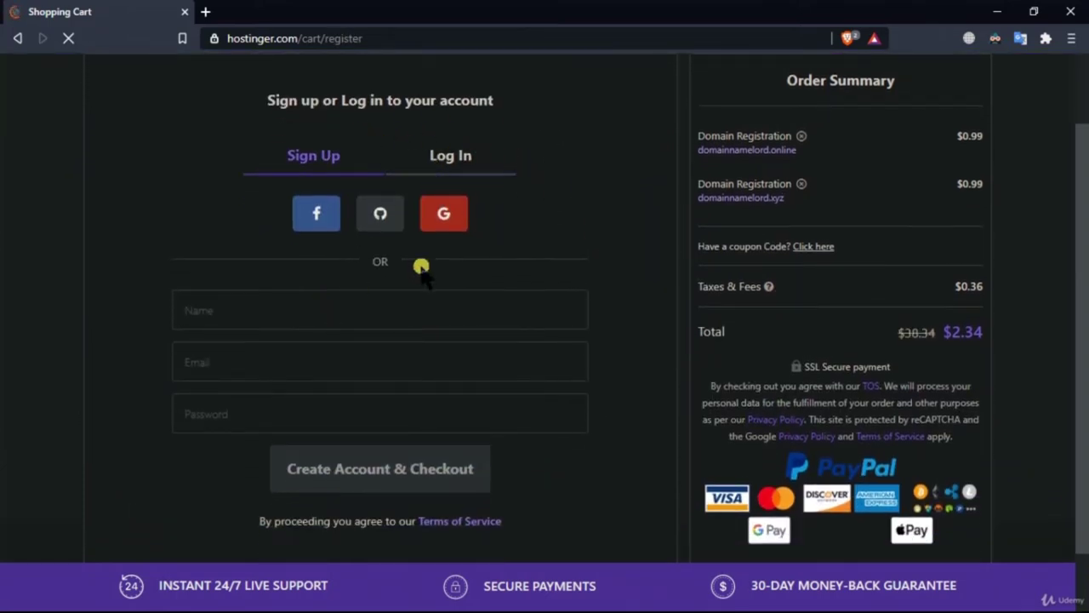
{"action": "scroll", "coordinate": [955, 378], "scroll_direction": "up", "scroll_amount": 1}
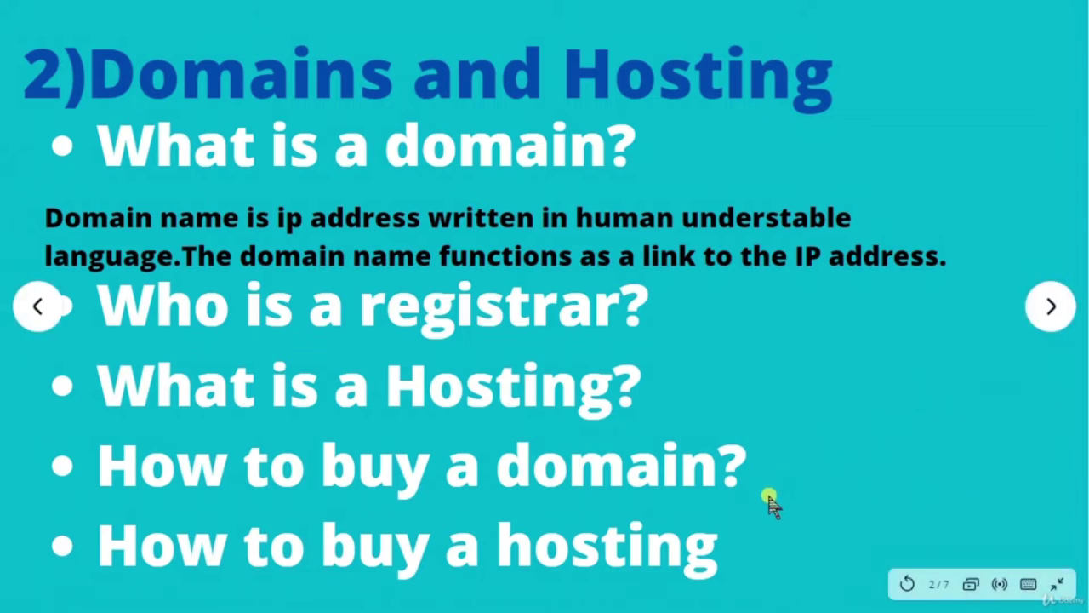
Exit the full-screen Domains and Hosting presentation and open hostinger.com in a new browser tab
{"action": "left_click", "coordinate": [1056, 584]}
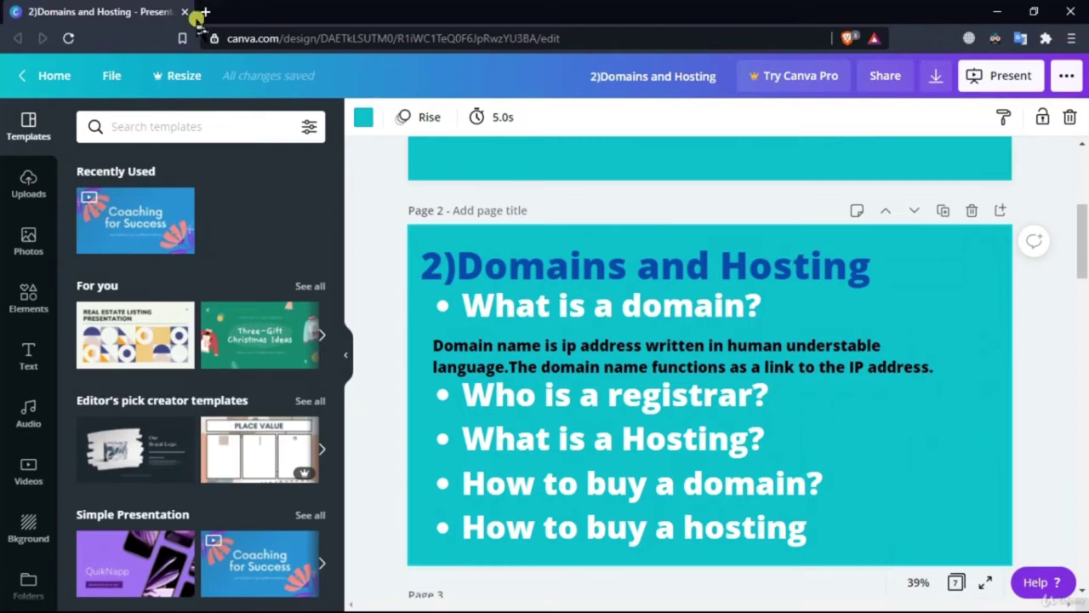
{"action": "left_click", "coordinate": [205, 11]}
{"action": "type", "text": "hostinger.com"}
{"action": "key", "text": "Return"}
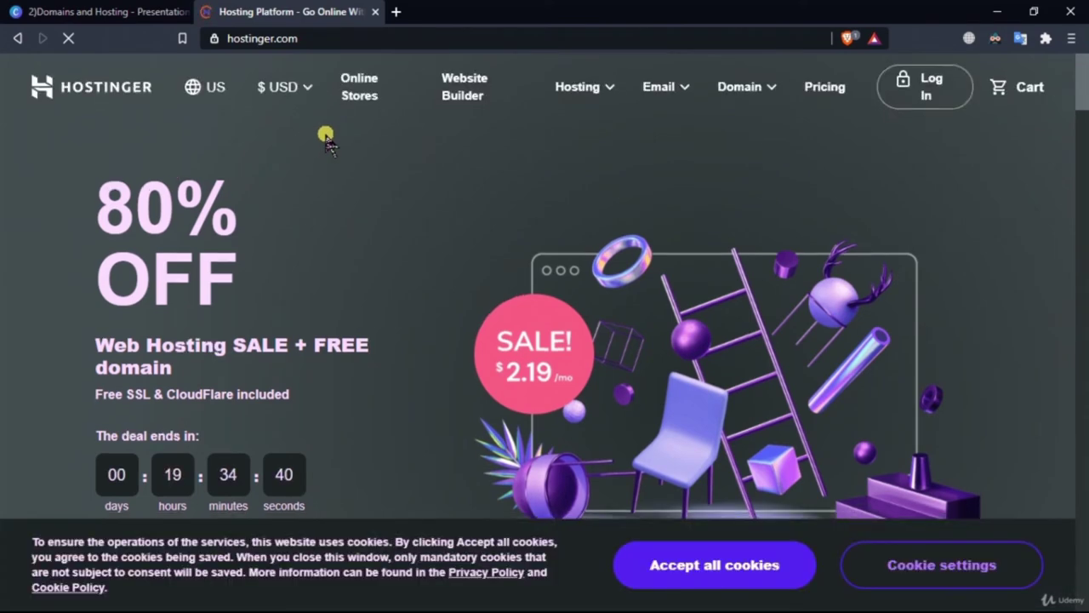
Look through the Hostinger homepage's web hosting plans, their feature lists and the domain name search section
{"action": "scroll", "coordinate": [340, 306], "scroll_direction": "down", "scroll_amount": 4}
{"action": "scroll", "coordinate": [358, 322], "scroll_direction": "down", "scroll_amount": 8}
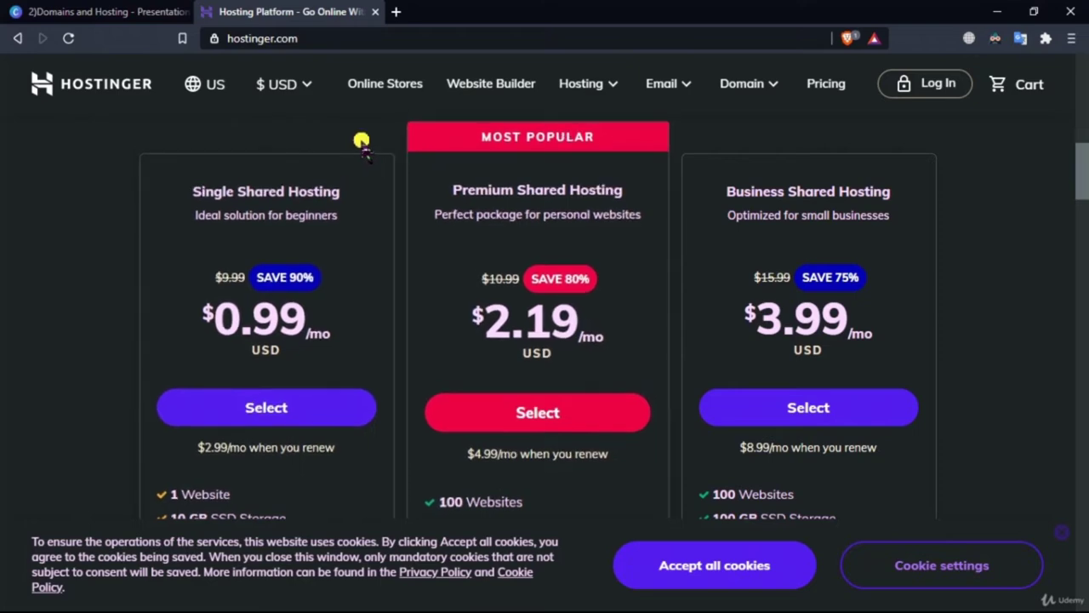
{"action": "scroll", "coordinate": [25, 284], "scroll_direction": "down", "scroll_amount": 8}
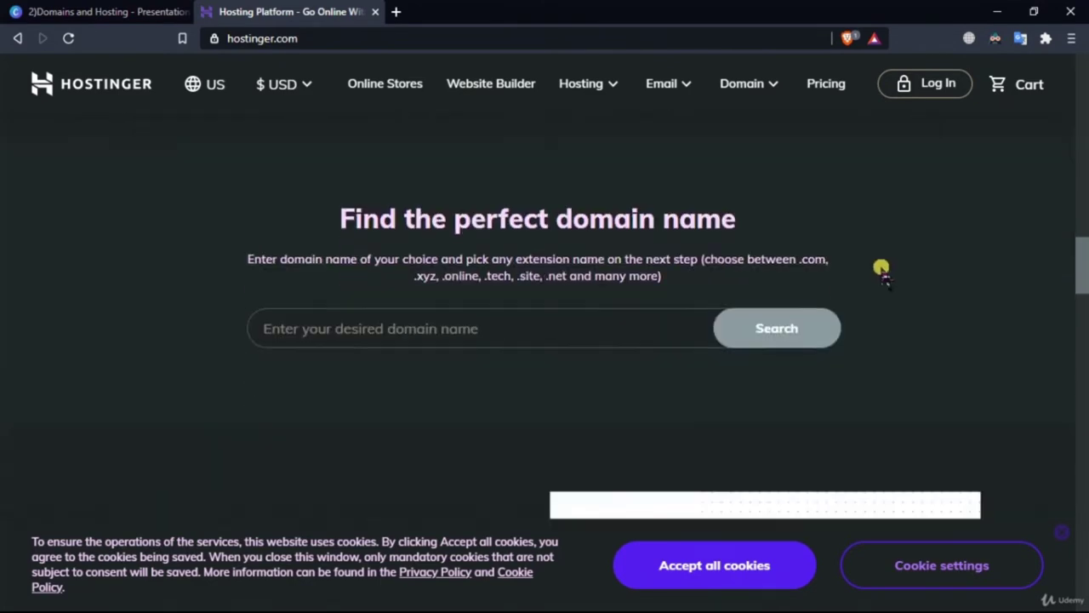
{"action": "scroll", "coordinate": [1043, 246], "scroll_direction": "up", "scroll_amount": 7}
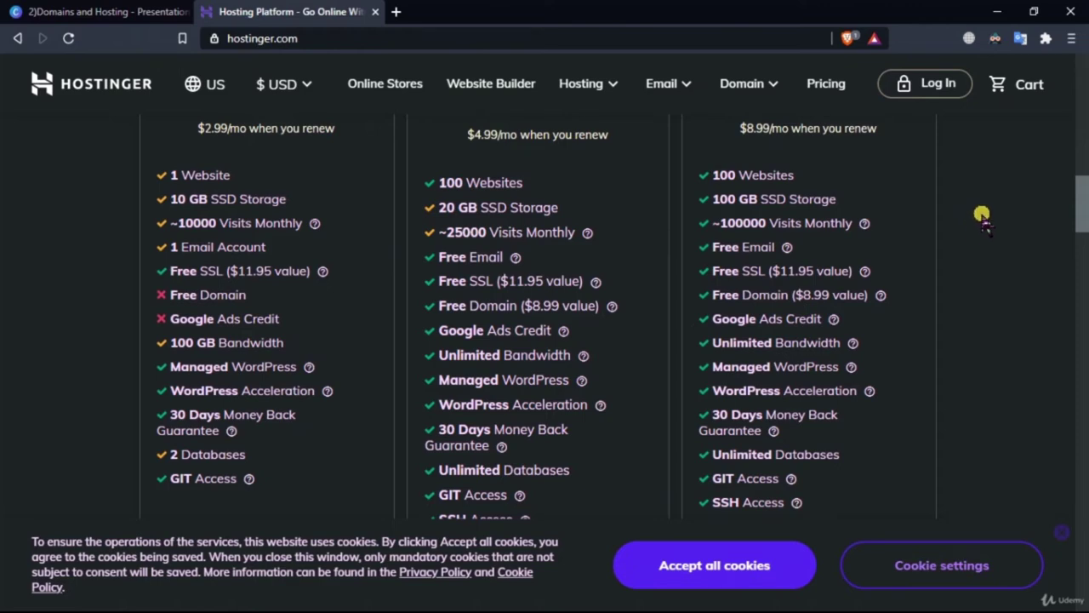
{"action": "scroll", "coordinate": [720, 190], "scroll_direction": "down", "scroll_amount": 5}
{"action": "scroll", "coordinate": [591, 151], "scroll_direction": "up", "scroll_amount": 6}
{"action": "scroll", "coordinate": [433, 377], "scroll_direction": "up", "scroll_amount": 1}
{"action": "scroll", "coordinate": [433, 360], "scroll_direction": "down", "scroll_amount": 2}
Highlight the monthly visits allowance of the Premium Shared Hosting plan and compare the three plans' features and prices
{"action": "left_click_drag", "start_coordinate": [440, 153], "coordinate": [583, 152]}
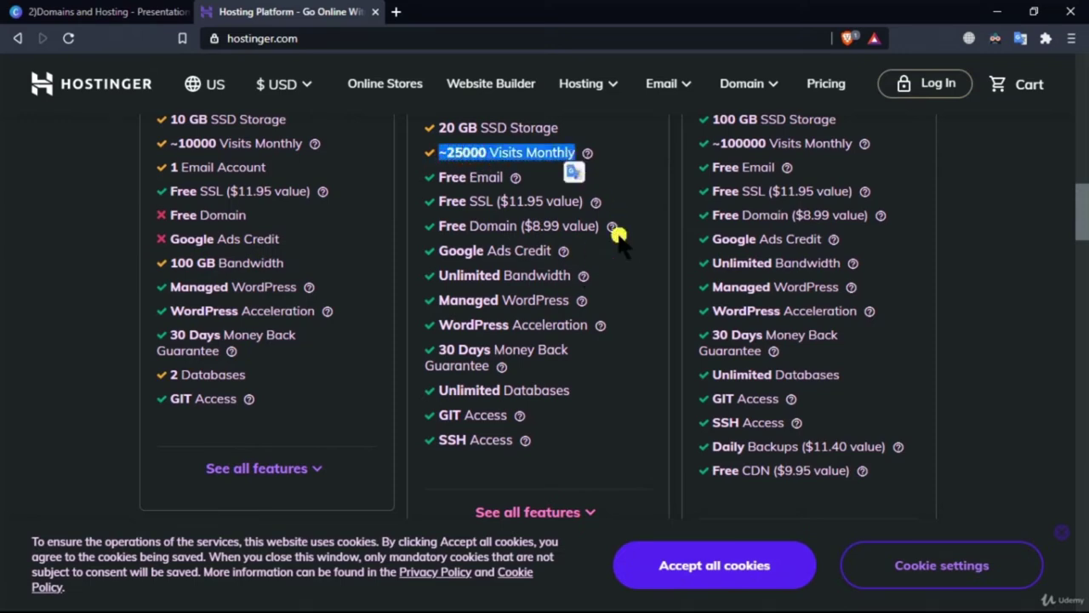
{"action": "scroll", "coordinate": [741, 182], "scroll_direction": "down", "scroll_amount": 1}
{"action": "scroll", "coordinate": [725, 264], "scroll_direction": "up", "scroll_amount": 3}
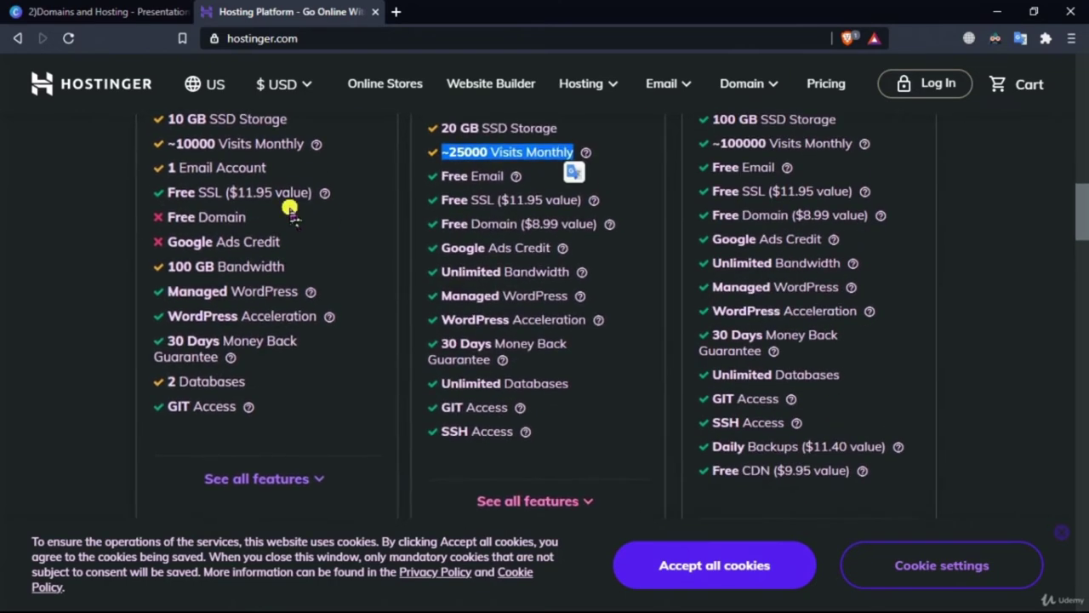
{"action": "scroll", "coordinate": [294, 212], "scroll_direction": "down", "scroll_amount": 3}
{"action": "scroll", "coordinate": [771, 312], "scroll_direction": "up", "scroll_amount": 2}
{"action": "scroll", "coordinate": [921, 382], "scroll_direction": "down", "scroll_amount": 2}
{"action": "scroll", "coordinate": [922, 382], "scroll_direction": "up", "scroll_amount": 5}
{"action": "scroll", "coordinate": [921, 382], "scroll_direction": "up", "scroll_amount": 1}
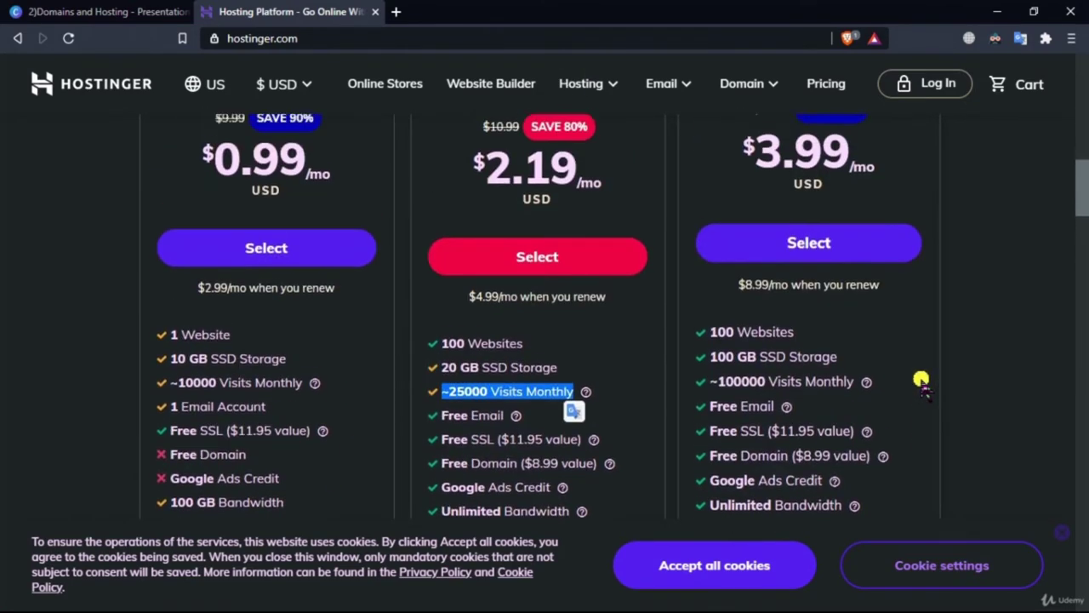
{"action": "scroll", "coordinate": [922, 374], "scroll_direction": "up", "scroll_amount": 2}
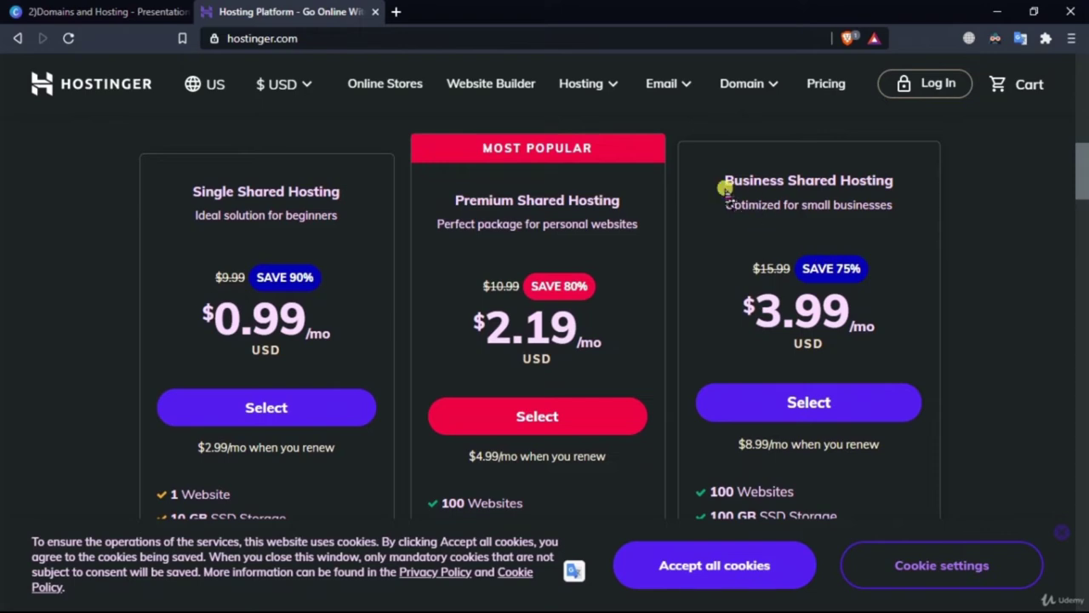
Highlight the Business Shared Hosting title and description, review the plan prices, and clear the highlight
{"action": "left_click_drag", "start_coordinate": [719, 181], "coordinate": [904, 199]}
{"action": "scroll", "coordinate": [919, 230], "scroll_direction": "down", "scroll_amount": 5}
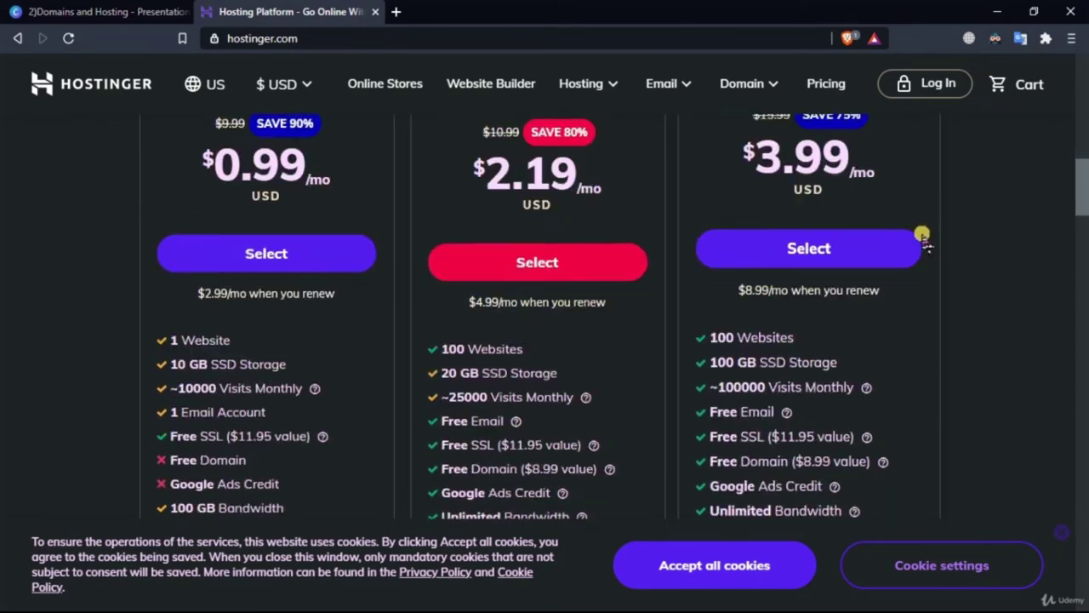
{"action": "scroll", "coordinate": [851, 238], "scroll_direction": "up", "scroll_amount": 5}
{"action": "scroll", "coordinate": [213, 217], "scroll_direction": "down", "scroll_amount": 4}
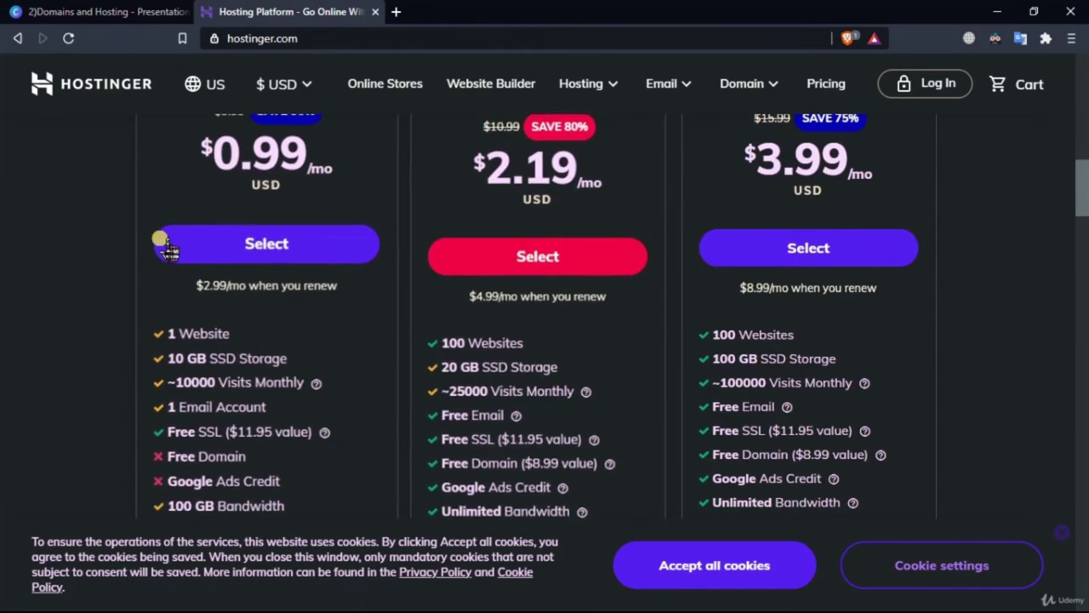
{"action": "scroll", "coordinate": [212, 280], "scroll_direction": "up", "scroll_amount": 3}
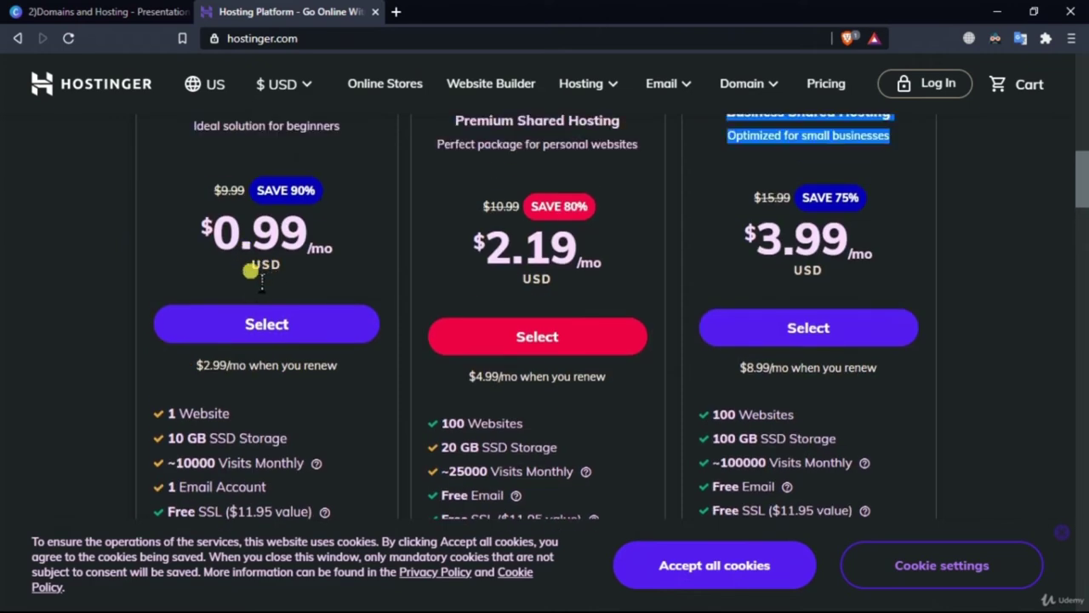
{"action": "scroll", "coordinate": [215, 234], "scroll_direction": "up", "scroll_amount": 2}
{"action": "left_click", "coordinate": [197, 249]}
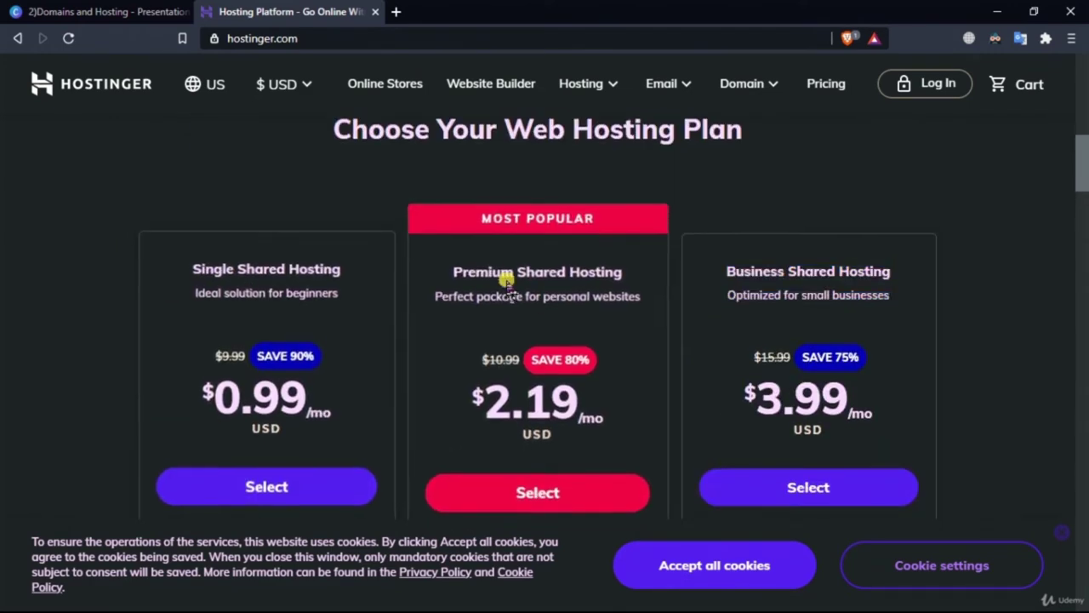
Highlight the Business Shared Hosting plan's price and features, compare them with the other plans, and clear the selection
{"action": "left_click_drag", "start_coordinate": [702, 343], "coordinate": [198, 337]}
{"action": "scroll", "coordinate": [406, 301], "scroll_direction": "down", "scroll_amount": 7}
{"action": "scroll", "coordinate": [198, 337], "scroll_direction": "up", "scroll_amount": 5}
{"action": "scroll", "coordinate": [198, 339], "scroll_direction": "down", "scroll_amount": 5}
{"action": "scroll", "coordinate": [267, 349], "scroll_direction": "up", "scroll_amount": 5}
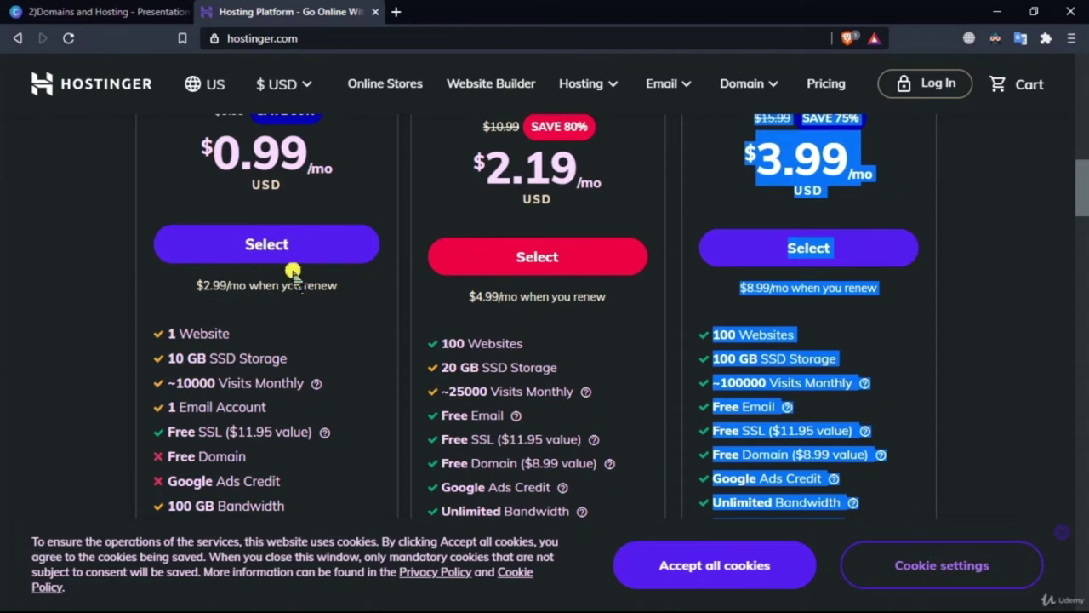
{"action": "scroll", "coordinate": [647, 263], "scroll_direction": "up", "scroll_amount": 3}
{"action": "scroll", "coordinate": [629, 242], "scroll_direction": "down", "scroll_amount": 2}
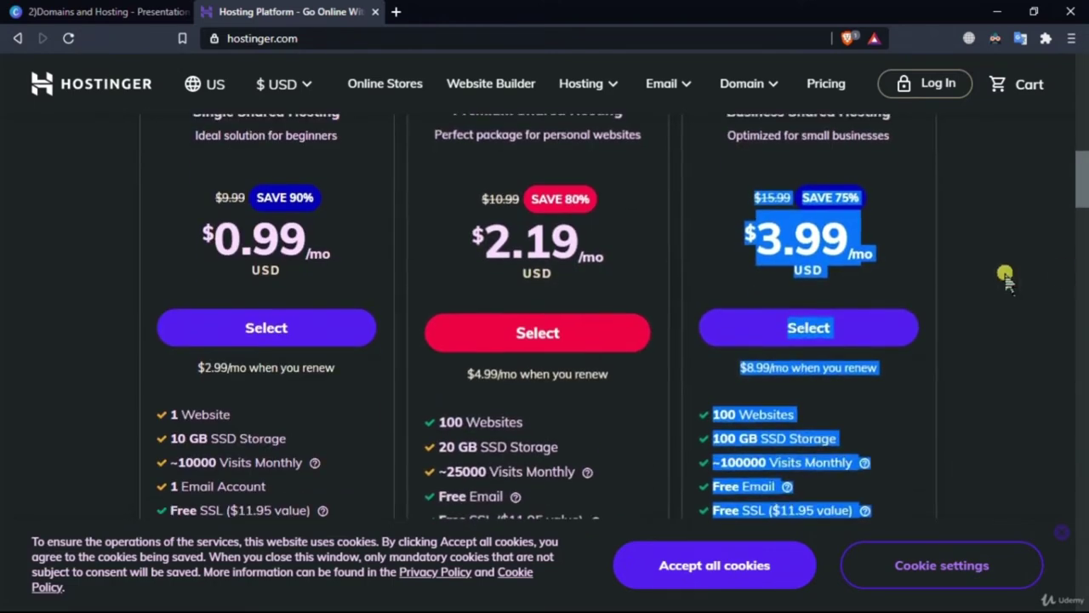
{"action": "left_click", "coordinate": [1040, 265]}
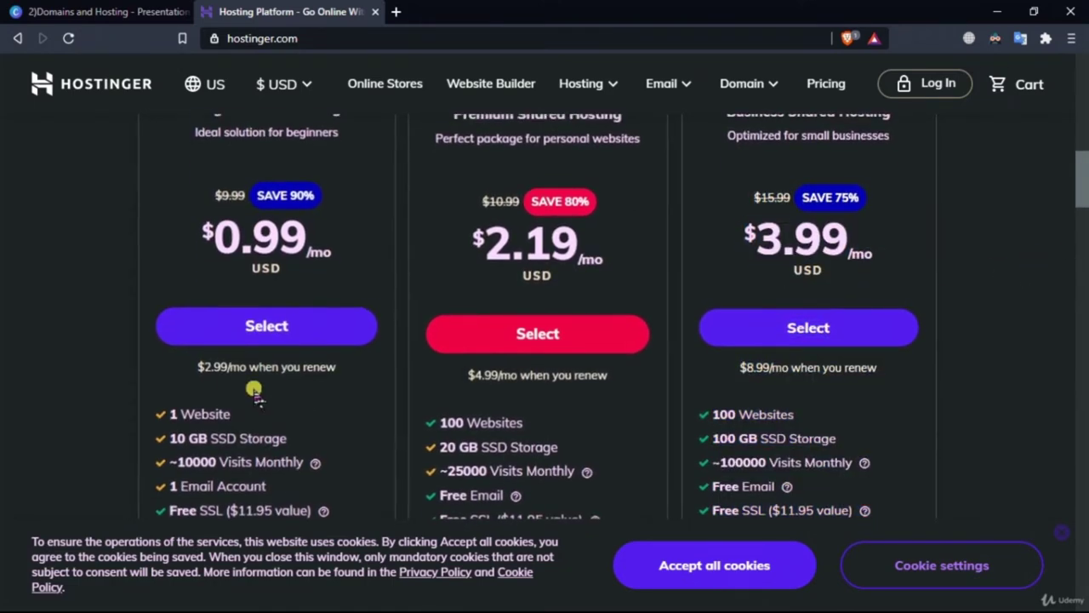
Select the Single Shared Hosting plan and review its order page's period, account creation and payment sections
{"action": "left_click", "coordinate": [289, 325]}
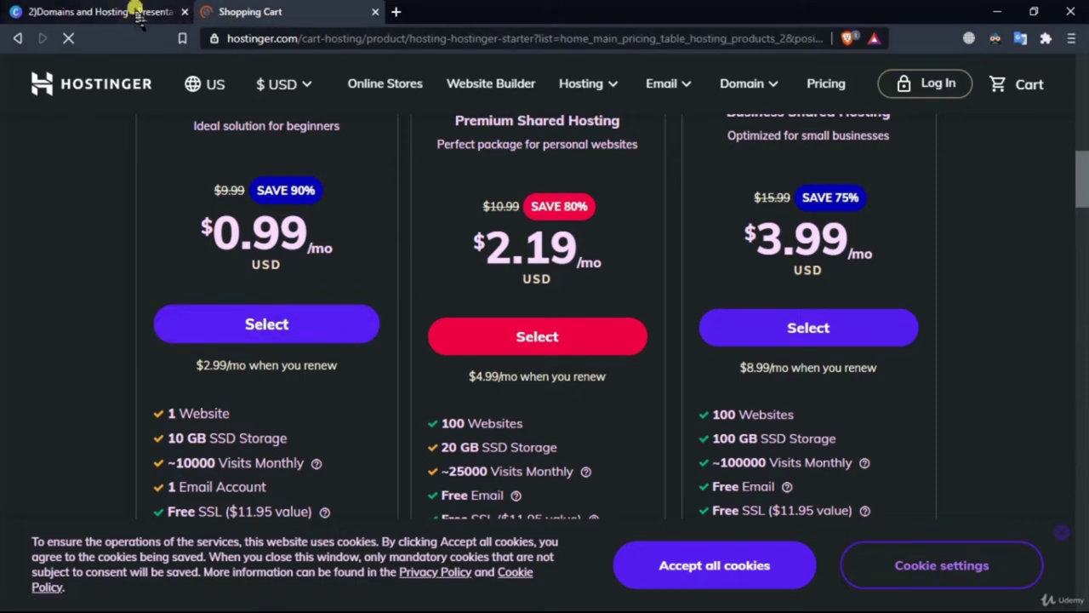
{"action": "scroll", "coordinate": [655, 292], "scroll_direction": "down", "scroll_amount": 2}
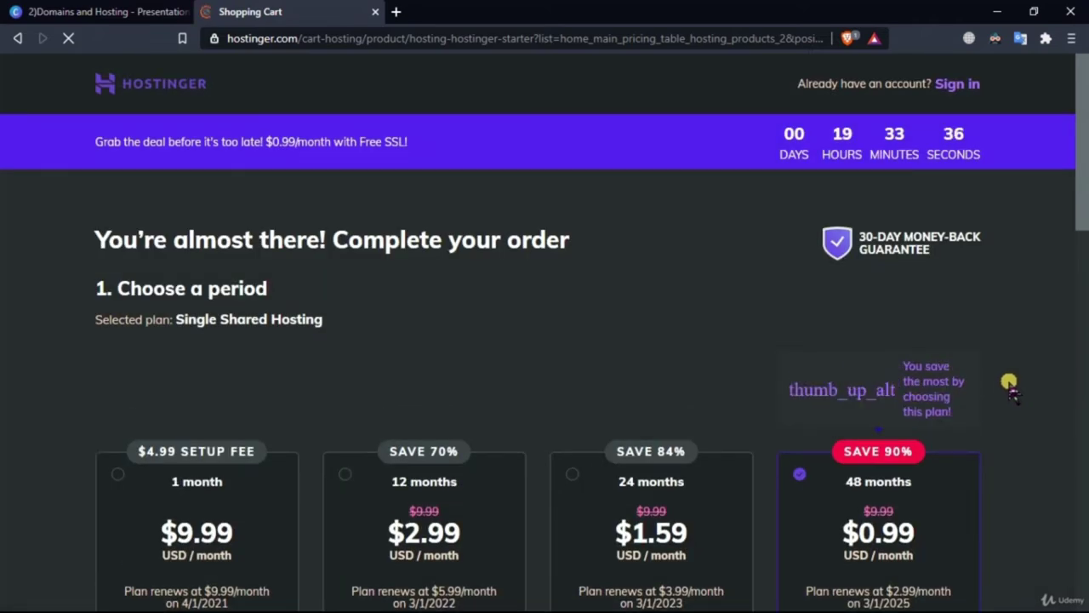
{"action": "scroll", "coordinate": [1010, 388], "scroll_direction": "down", "scroll_amount": 5}
{"action": "scroll", "coordinate": [1010, 387], "scroll_direction": "down", "scroll_amount": 2}
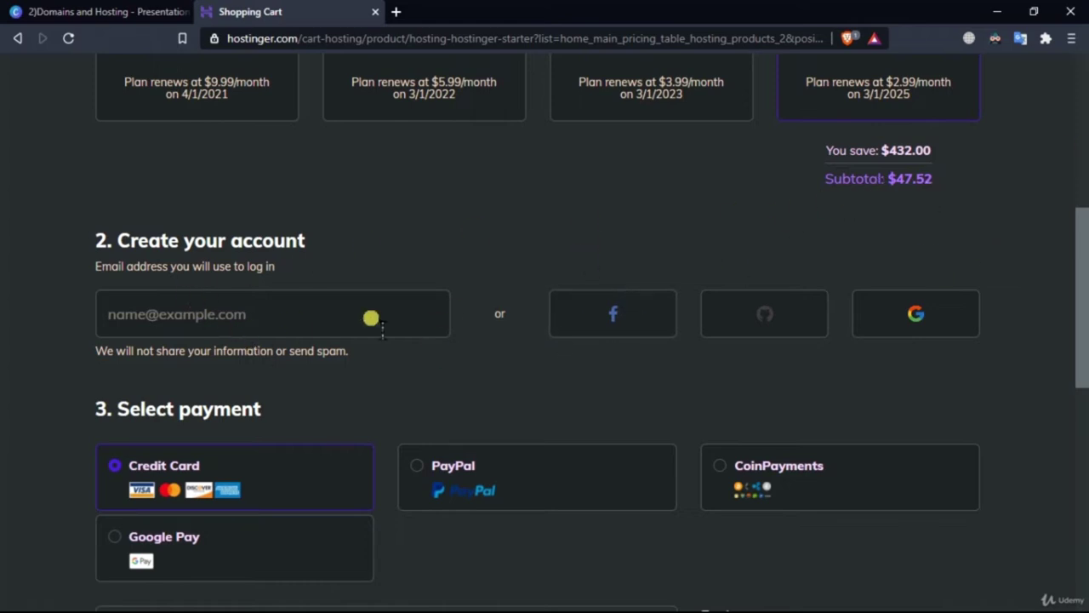
Review the order page's account creation section, focus its email field, and look over the payment methods and order summary
{"action": "scroll", "coordinate": [403, 328], "scroll_direction": "down", "scroll_amount": 1}
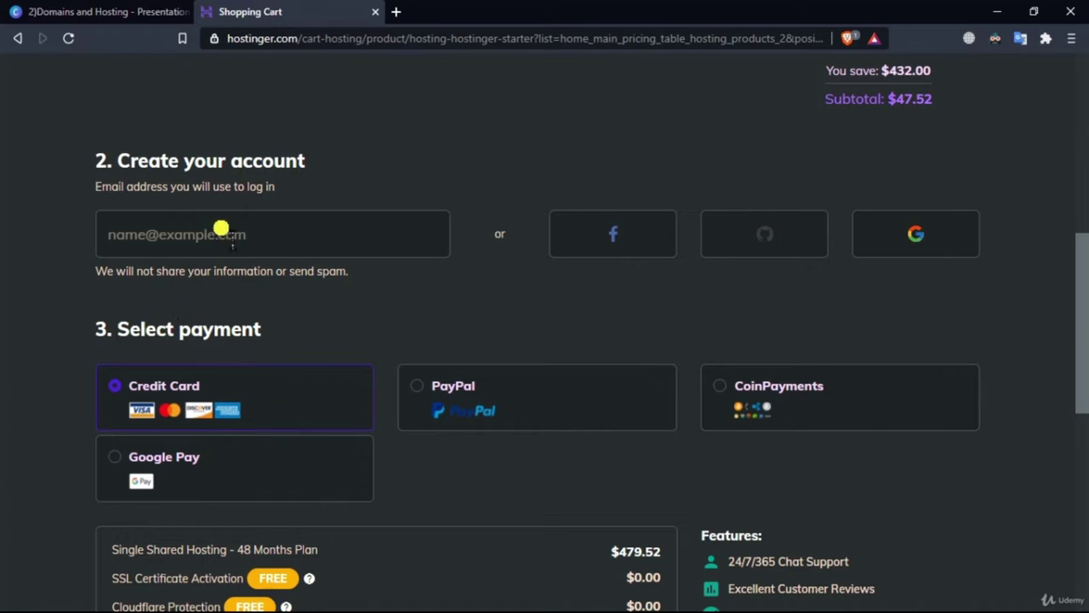
{"action": "scroll", "coordinate": [326, 313], "scroll_direction": "up", "scroll_amount": 5}
{"action": "scroll", "coordinate": [314, 307], "scroll_direction": "down", "scroll_amount": 5}
{"action": "left_click", "coordinate": [162, 234]}
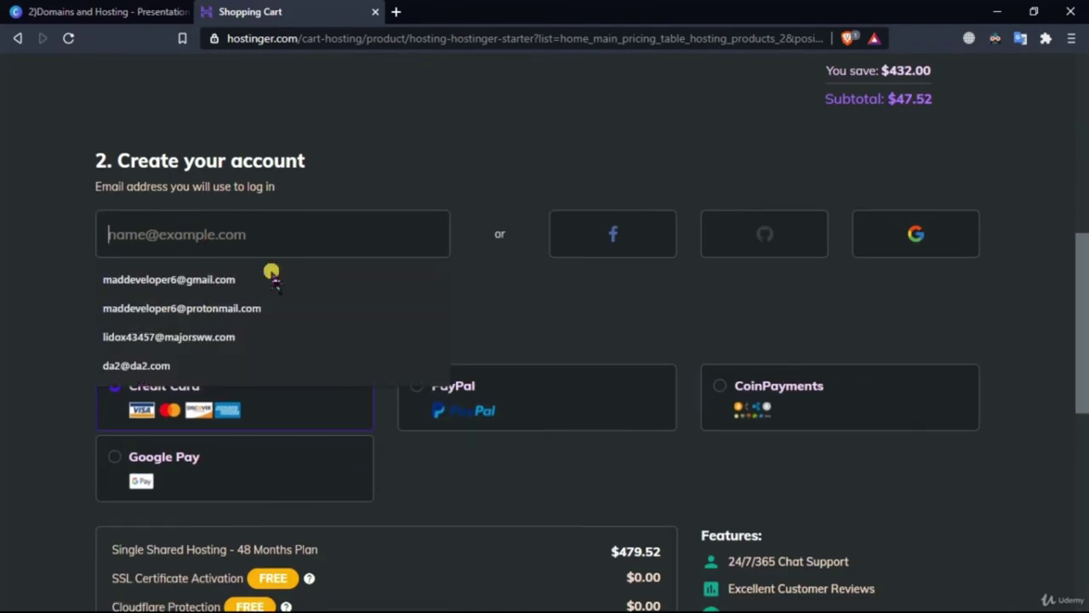
{"action": "scroll", "coordinate": [693, 256], "scroll_direction": "up", "scroll_amount": 4}
{"action": "scroll", "coordinate": [450, 209], "scroll_direction": "down", "scroll_amount": 8}
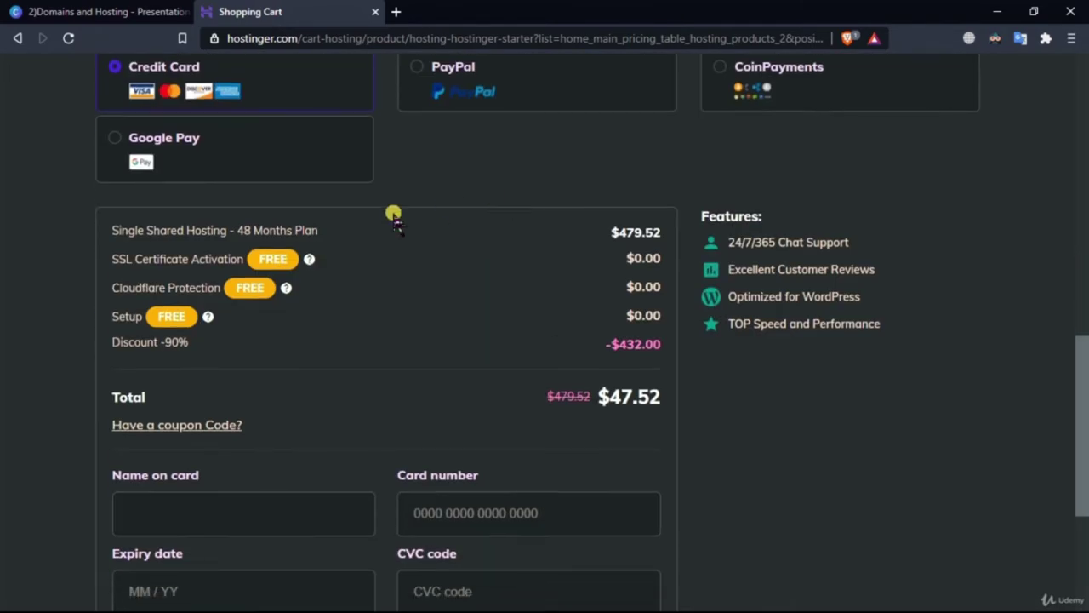
{"action": "scroll", "coordinate": [368, 220], "scroll_direction": "up", "scroll_amount": 1}
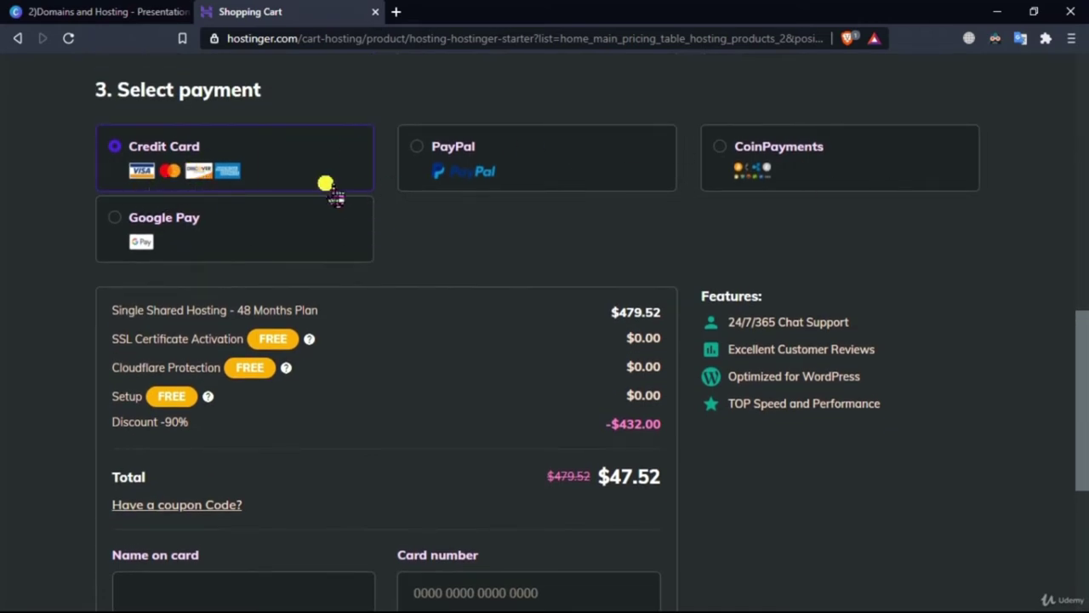
{"action": "scroll", "coordinate": [332, 183], "scroll_direction": "down", "scroll_amount": 1}
{"action": "scroll", "coordinate": [340, 189], "scroll_direction": "down", "scroll_amount": 1}
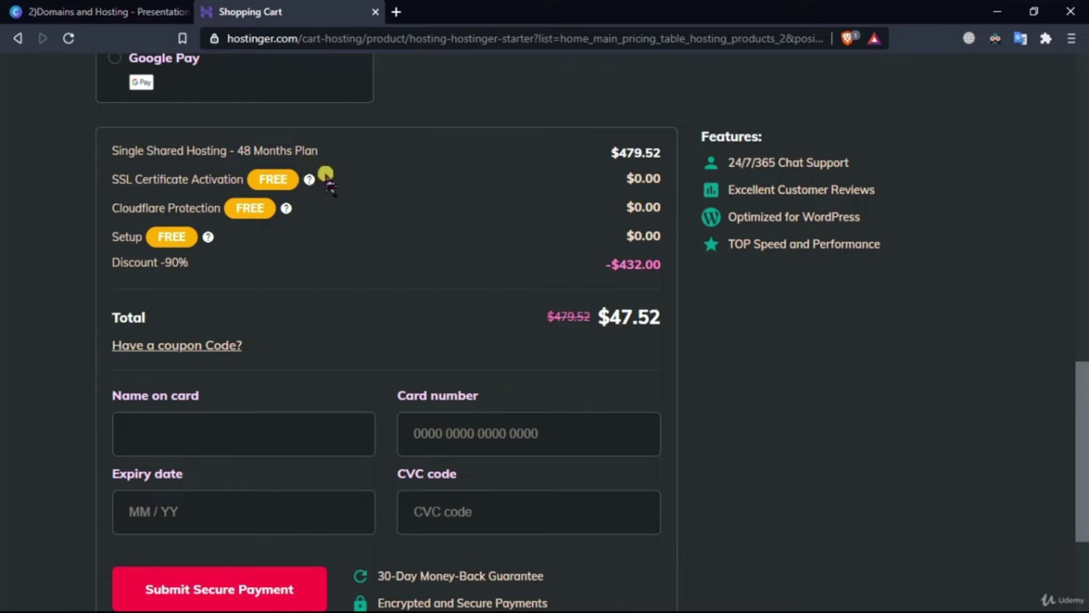
Highlight the SSL Certificate Activation line and the 48-month plan's full price in the order summary, and clear the highlight
{"action": "left_click_drag", "start_coordinate": [316, 179], "coordinate": [187, 180]}
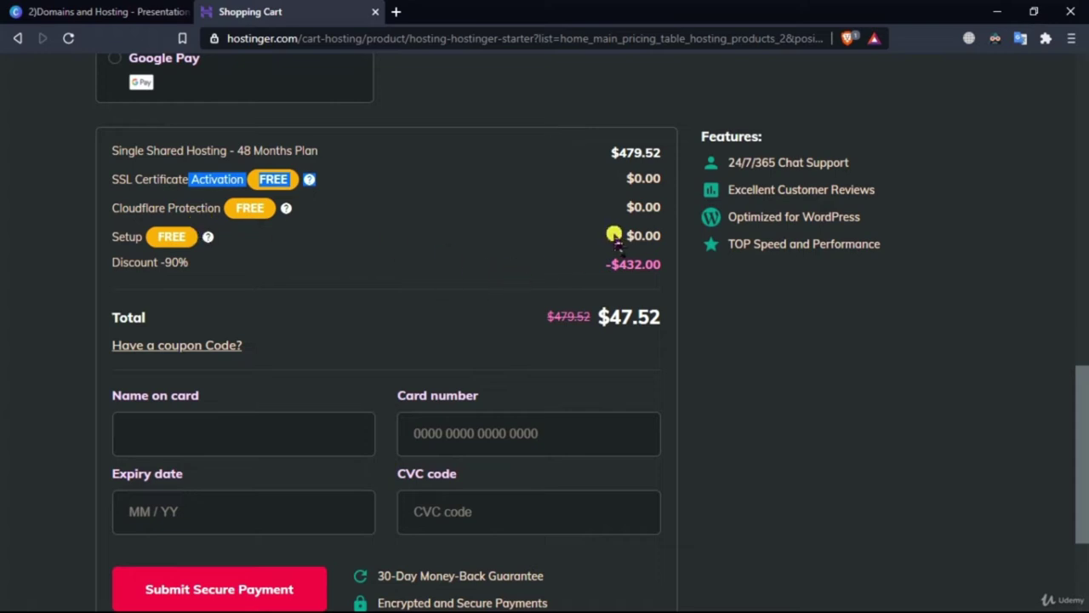
{"action": "left_click_drag", "start_coordinate": [659, 157], "coordinate": [610, 154]}
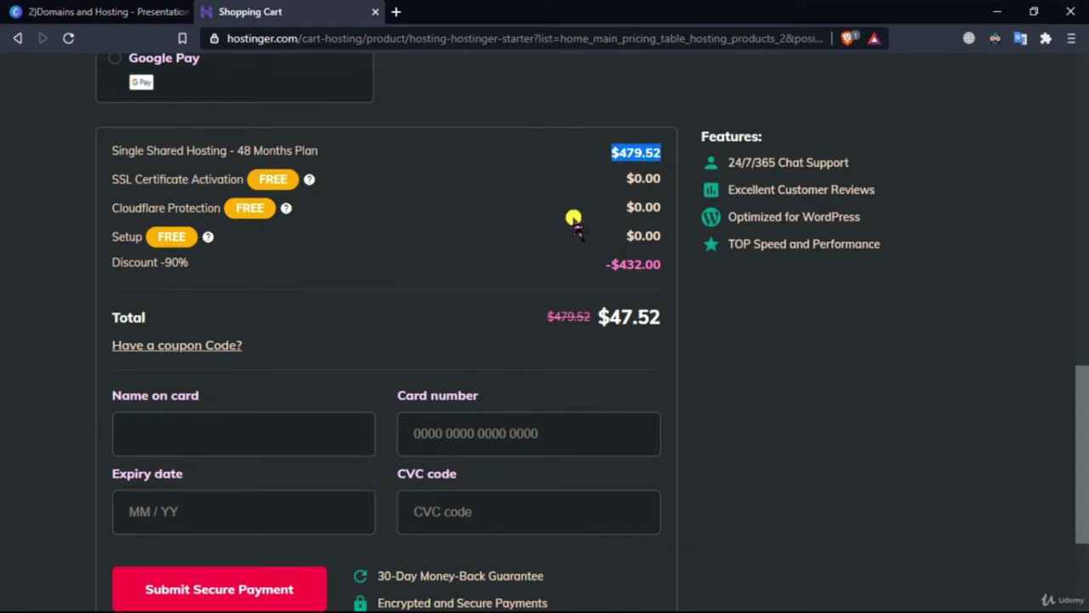
{"action": "left_click", "coordinate": [573, 219]}
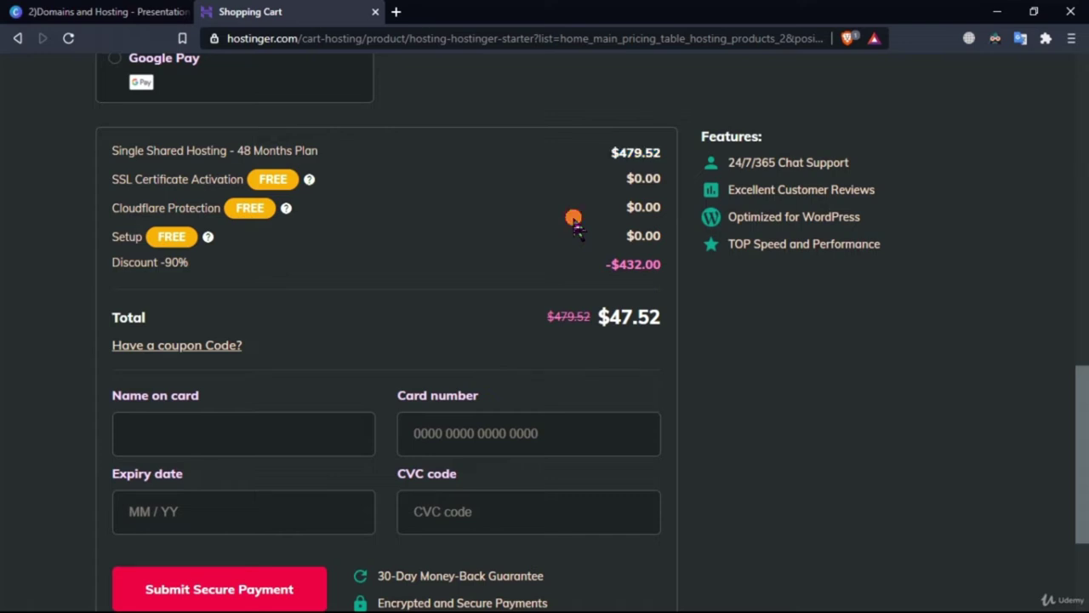
Review the credit card payment form and compare it with the order summary above
{"action": "scroll", "coordinate": [573, 220], "scroll_direction": "down", "scroll_amount": 3}
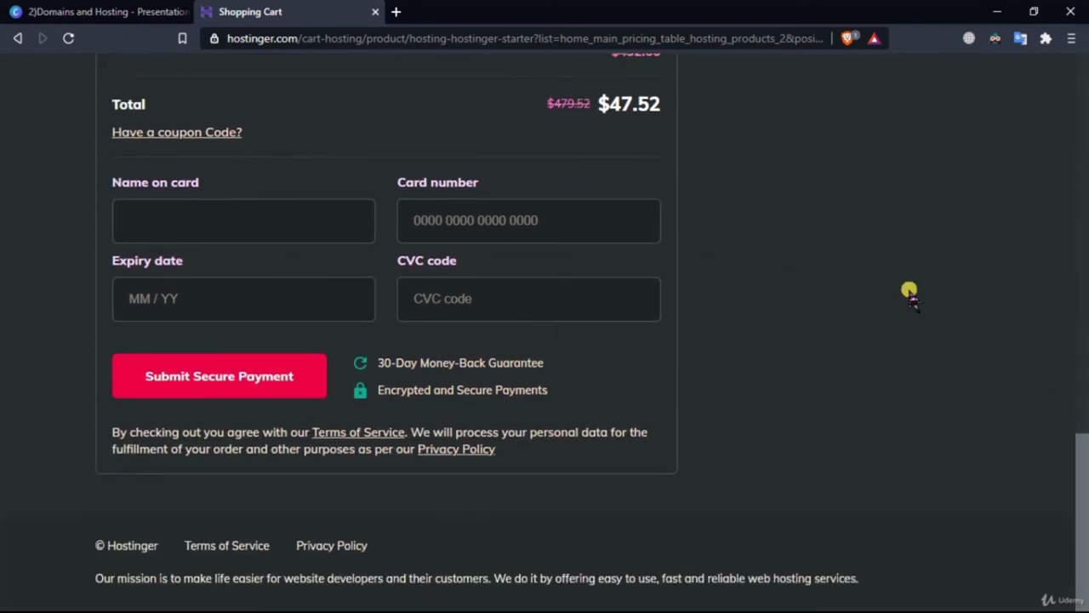
{"action": "scroll", "coordinate": [885, 277], "scroll_direction": "up", "scroll_amount": 3}
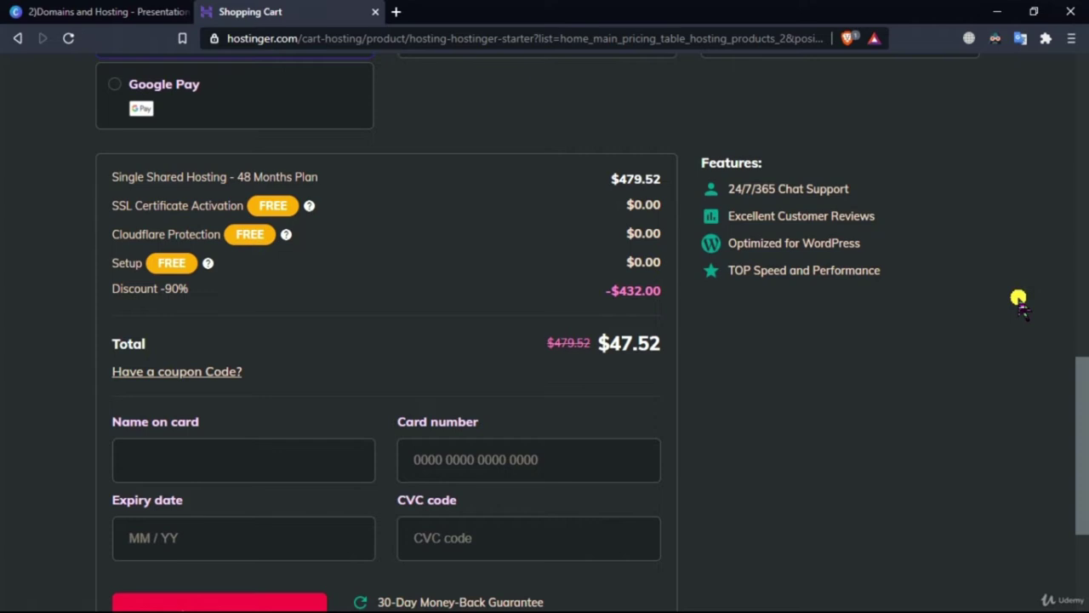
{"action": "scroll", "coordinate": [1019, 302], "scroll_direction": "up", "scroll_amount": 1}
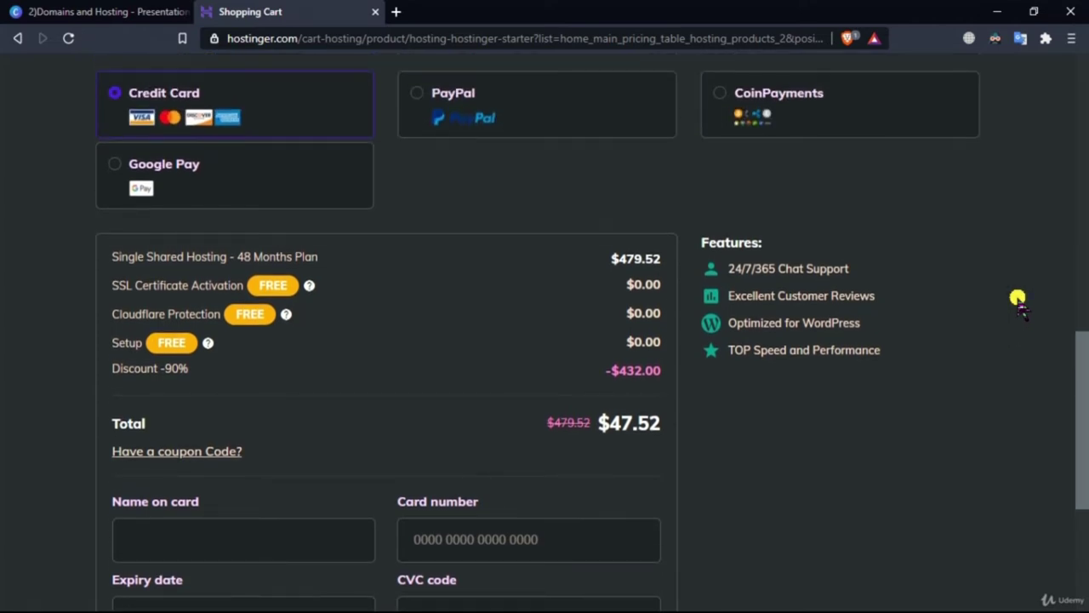
{"action": "scroll", "coordinate": [1019, 302], "scroll_direction": "down", "scroll_amount": 4}
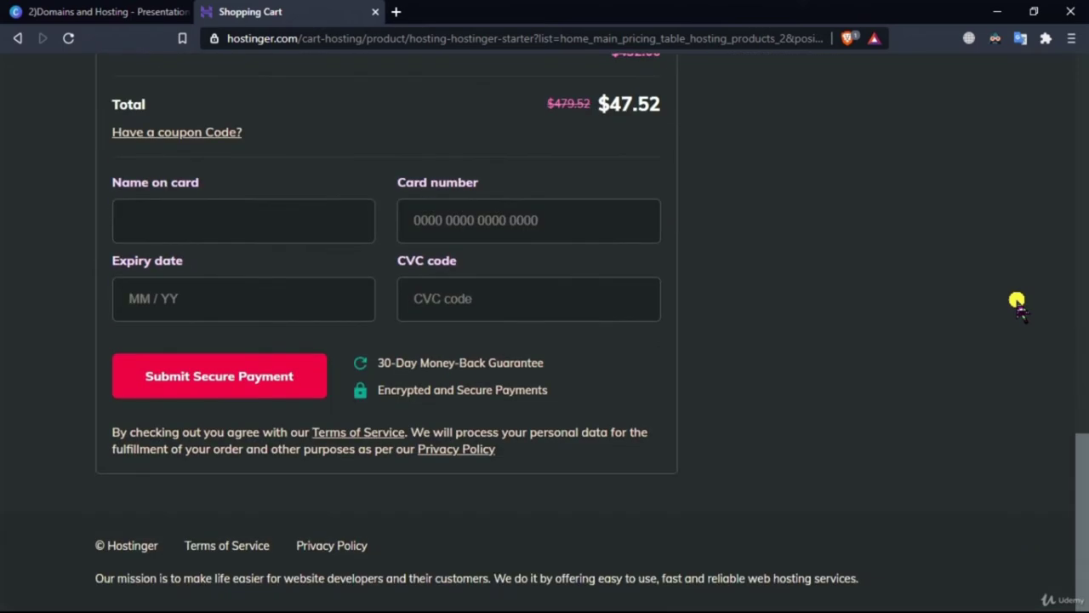
{"action": "scroll", "coordinate": [1019, 302], "scroll_direction": "up", "scroll_amount": 7}
{"action": "scroll", "coordinate": [1017, 300], "scroll_direction": "down", "scroll_amount": 4}
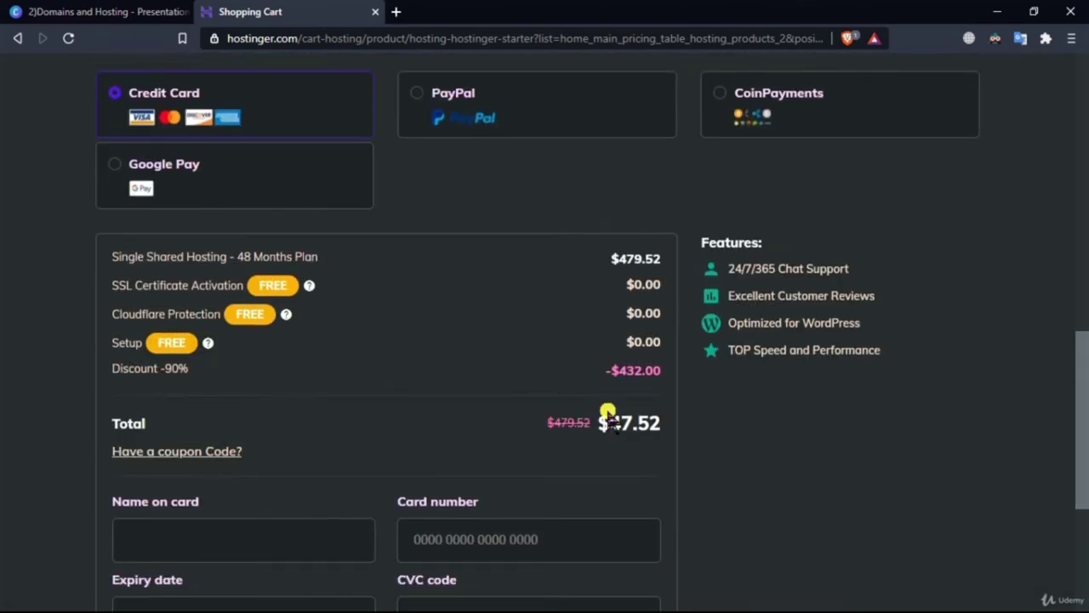
Highlight the discounted total, the plan's 48-month period and the discount amount in the order summary
{"action": "left_click_drag", "start_coordinate": [601, 423], "coordinate": [664, 423]}
{"action": "left_click", "coordinate": [733, 430]}
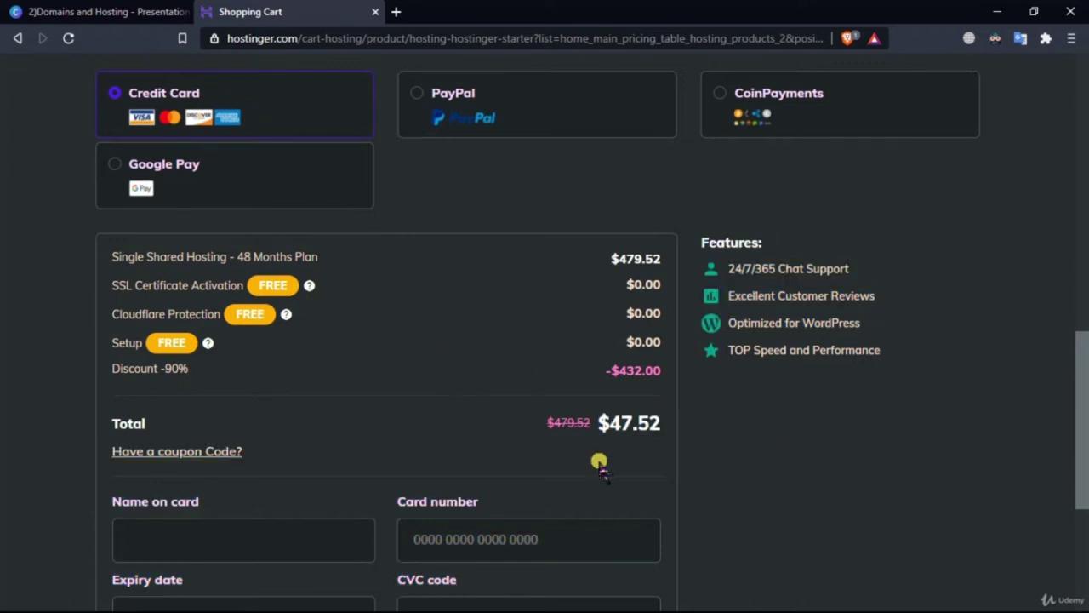
{"action": "left_click_drag", "start_coordinate": [237, 256], "coordinate": [384, 256]}
{"action": "left_click", "coordinate": [519, 461]}
{"action": "left_click_drag", "start_coordinate": [605, 370], "coordinate": [664, 388]}
{"action": "left_click", "coordinate": [669, 372]}
{"action": "left_click_drag", "start_coordinate": [603, 369], "coordinate": [691, 377]}
Review the whole order page once more, from the period options through account creation to the card payment form
{"action": "scroll", "coordinate": [725, 477], "scroll_direction": "down", "scroll_amount": 4}
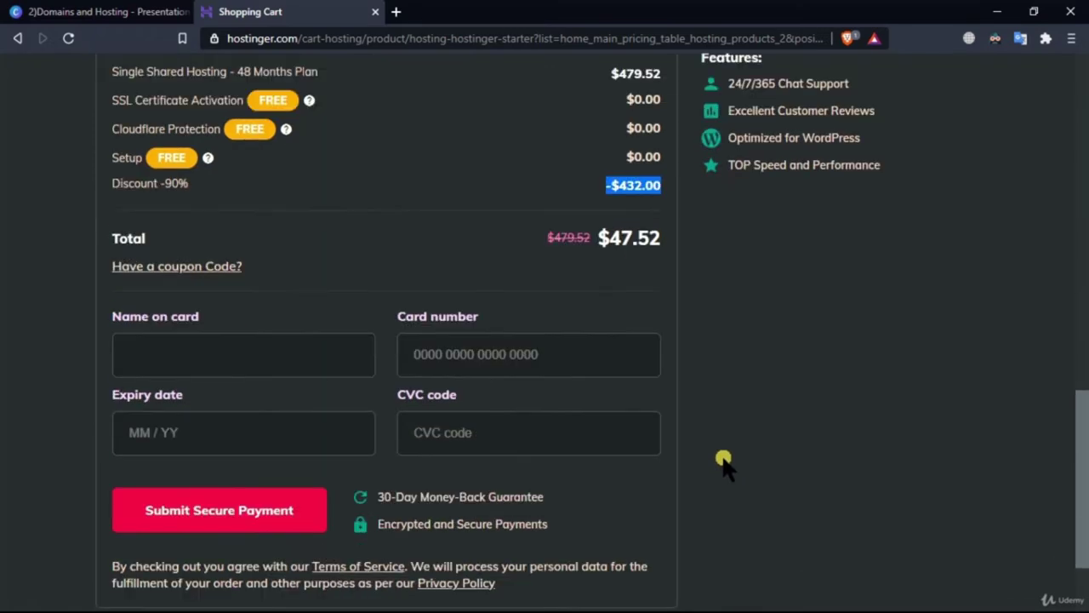
{"action": "scroll", "coordinate": [729, 433], "scroll_direction": "up", "scroll_amount": 7}
{"action": "scroll", "coordinate": [737, 410], "scroll_direction": "down", "scroll_amount": 5}
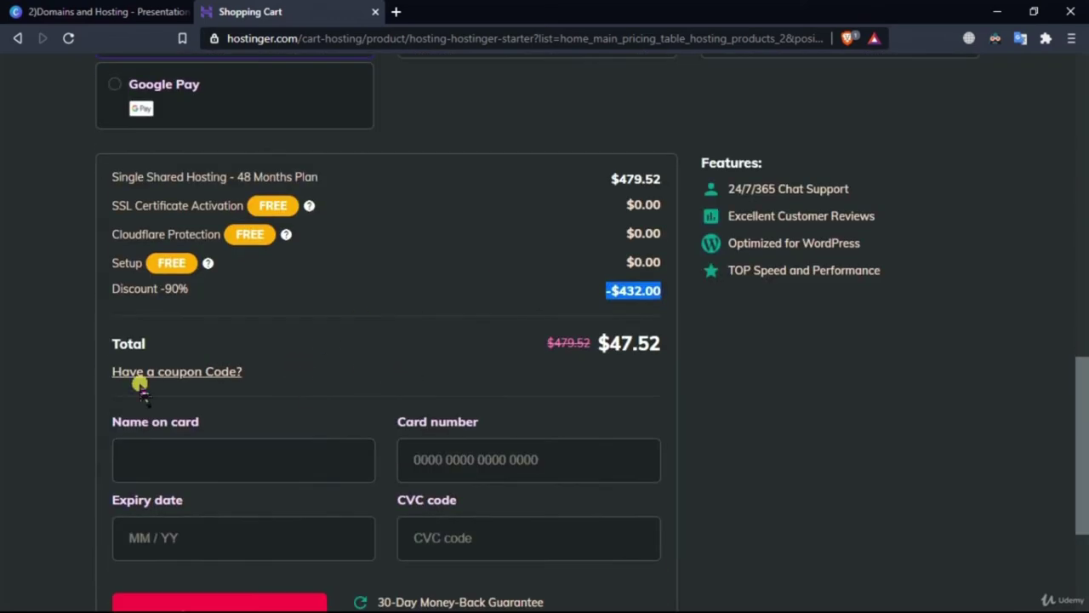
{"action": "scroll", "coordinate": [506, 272], "scroll_direction": "down", "scroll_amount": 2}
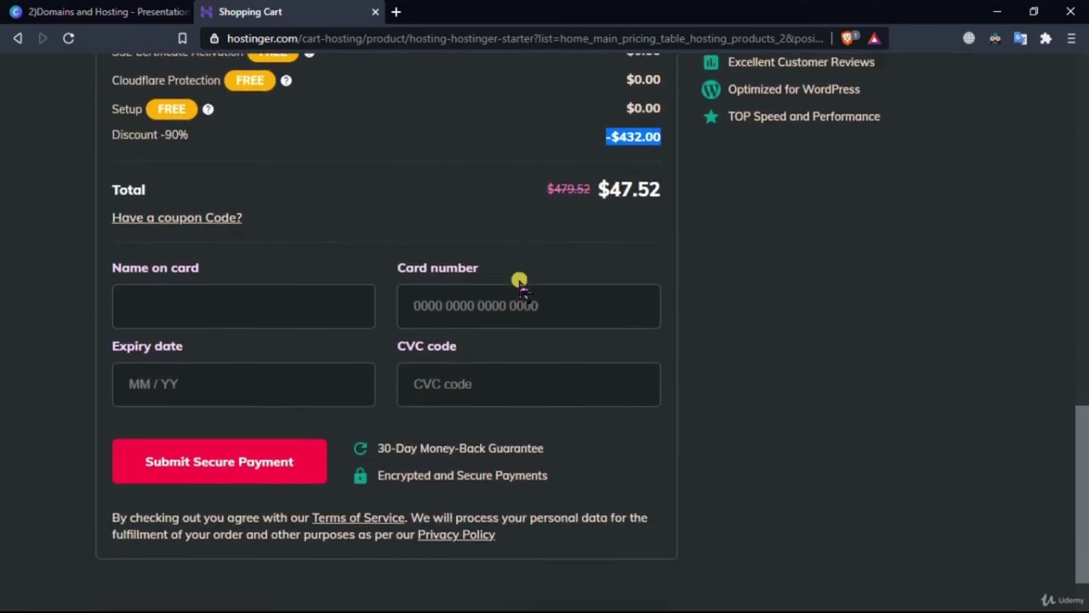
{"action": "scroll", "coordinate": [764, 315], "scroll_direction": "up", "scroll_amount": 8}
{"action": "scroll", "coordinate": [851, 362], "scroll_direction": "up", "scroll_amount": 3}
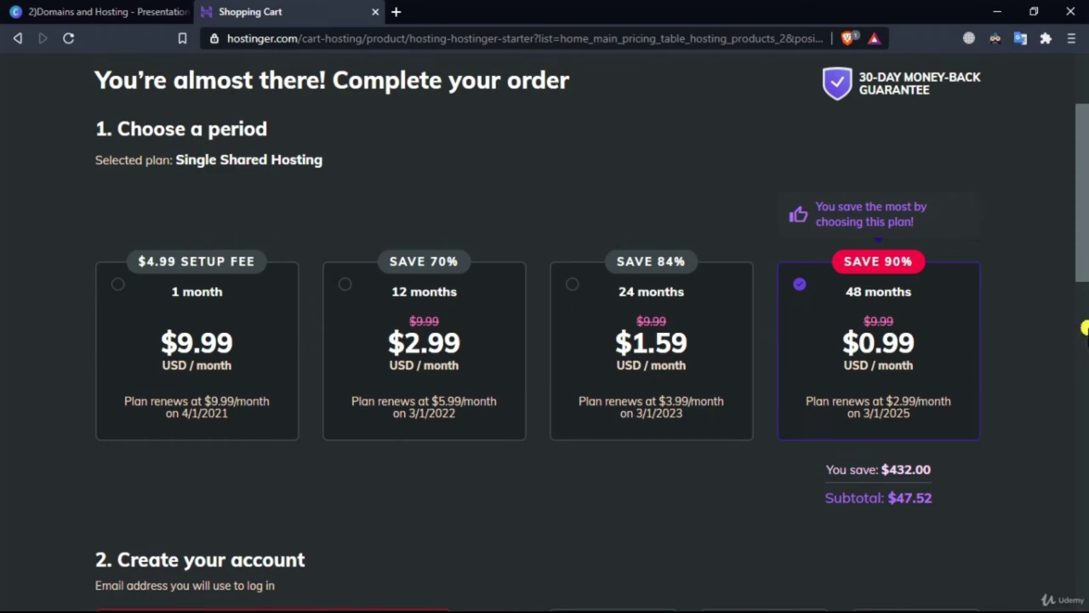
{"action": "scroll", "coordinate": [1062, 311], "scroll_direction": "down", "scroll_amount": 3}
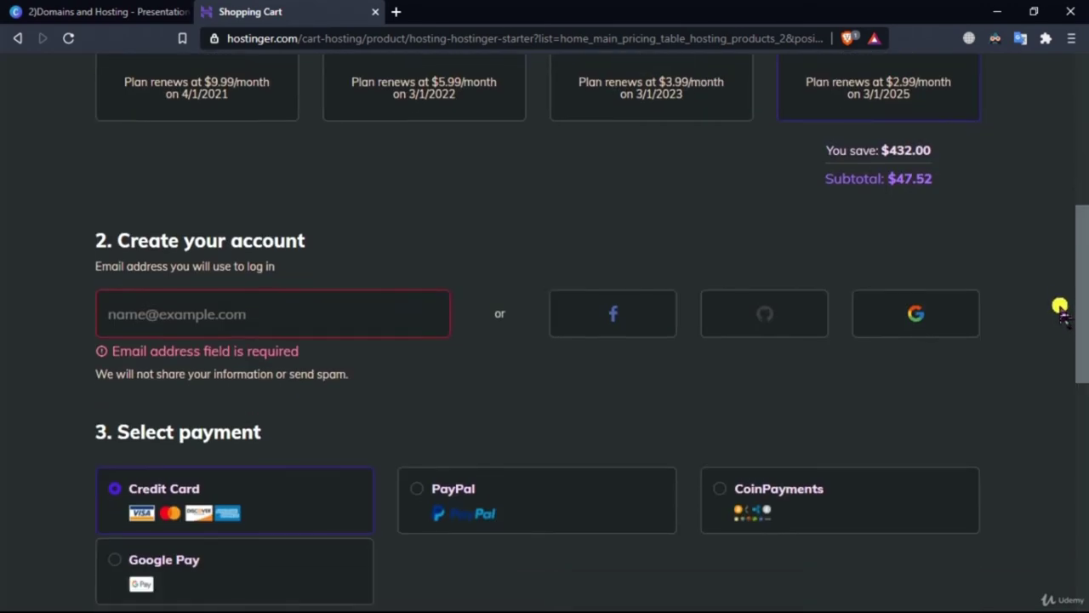
{"action": "scroll", "coordinate": [1055, 299], "scroll_direction": "up", "scroll_amount": 1}
{"action": "scroll", "coordinate": [1055, 298], "scroll_direction": "down", "scroll_amount": 10}
{"action": "scroll", "coordinate": [442, 307], "scroll_direction": "up", "scroll_amount": 1}
{"action": "scroll", "coordinate": [233, 272], "scroll_direction": "down", "scroll_amount": 1}
{"action": "scroll", "coordinate": [258, 294], "scroll_direction": "up", "scroll_amount": 2}
{"action": "scroll", "coordinate": [247, 204], "scroll_direction": "down", "scroll_amount": 2}
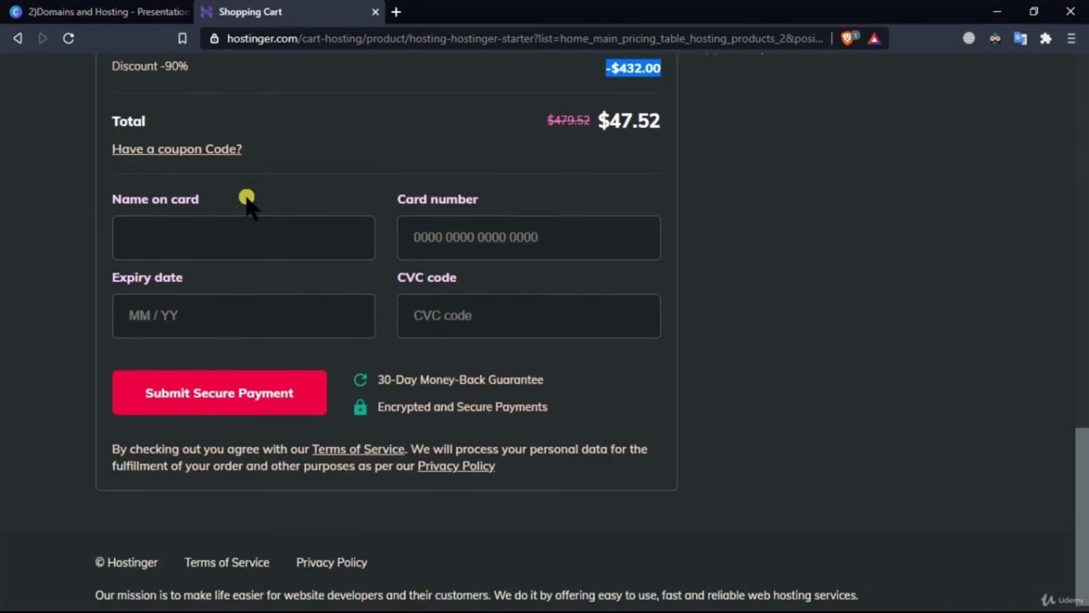
{"action": "scroll", "coordinate": [246, 204], "scroll_direction": "down", "scroll_amount": 1}
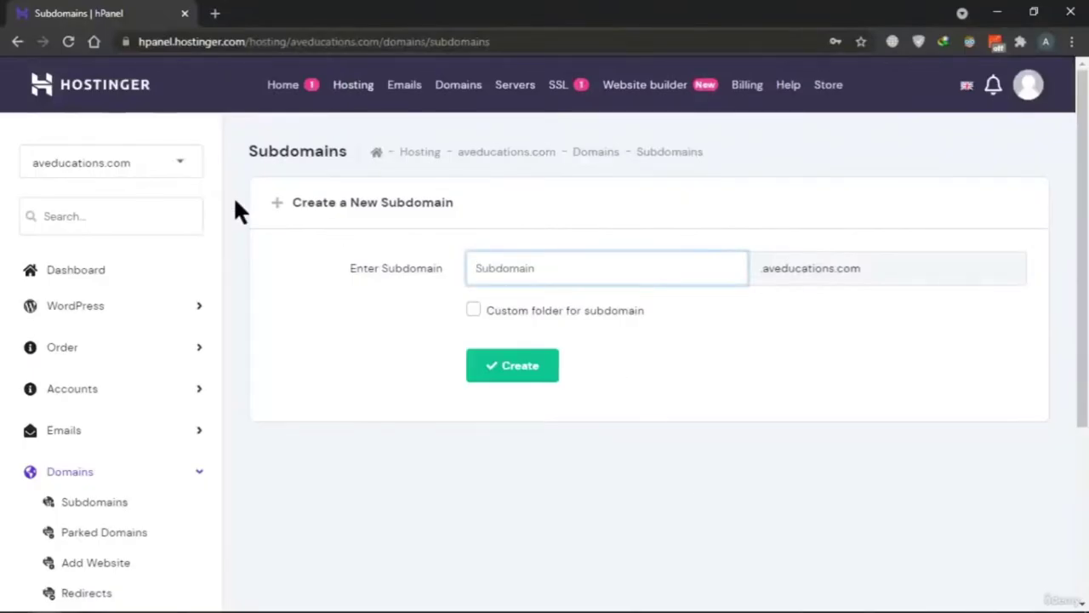
Create the subdomain "try" for aveducations.com without a custom folder
{"action": "scroll", "coordinate": [709, 503], "scroll_direction": "down", "scroll_amount": 3}
{"action": "scroll", "coordinate": [646, 486], "scroll_direction": "up", "scroll_amount": 4}
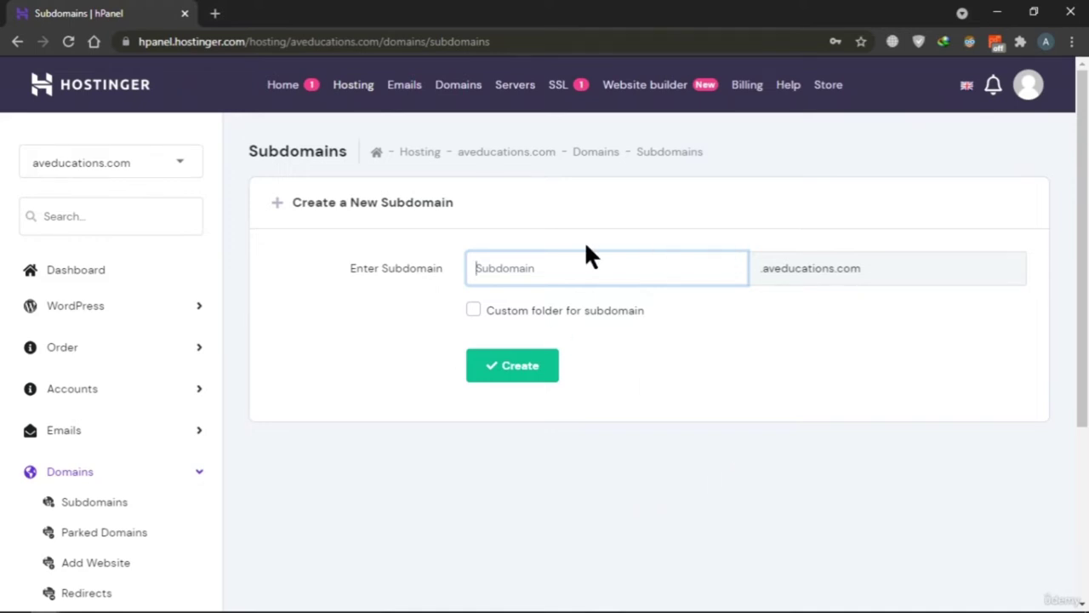
{"action": "type", "text": "try"}
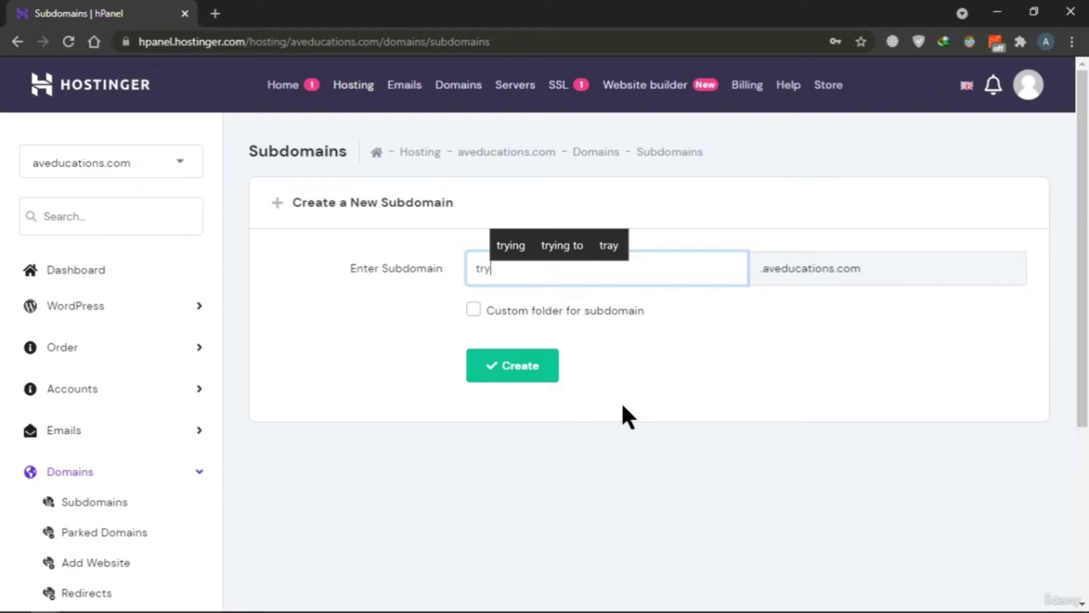
{"action": "left_click", "coordinate": [518, 370]}
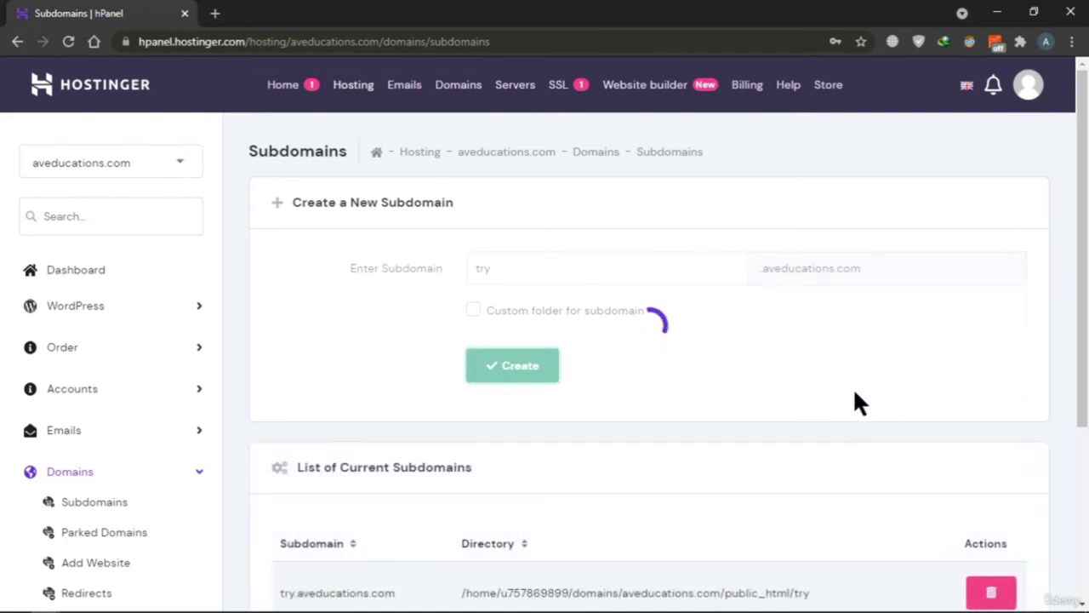
Highlight try.aveducations.com in the list of current subdomains and clear the highlight
{"action": "scroll", "coordinate": [854, 389], "scroll_direction": "down", "scroll_amount": 3}
{"action": "left_click_drag", "start_coordinate": [280, 354], "coordinate": [462, 354]}
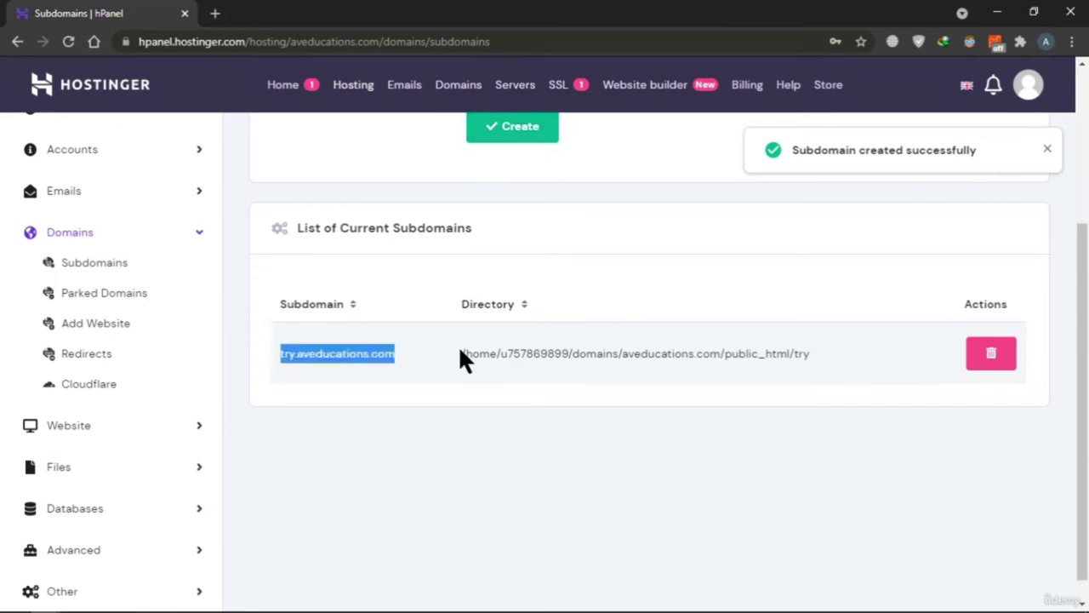
{"action": "left_click", "coordinate": [721, 485]}
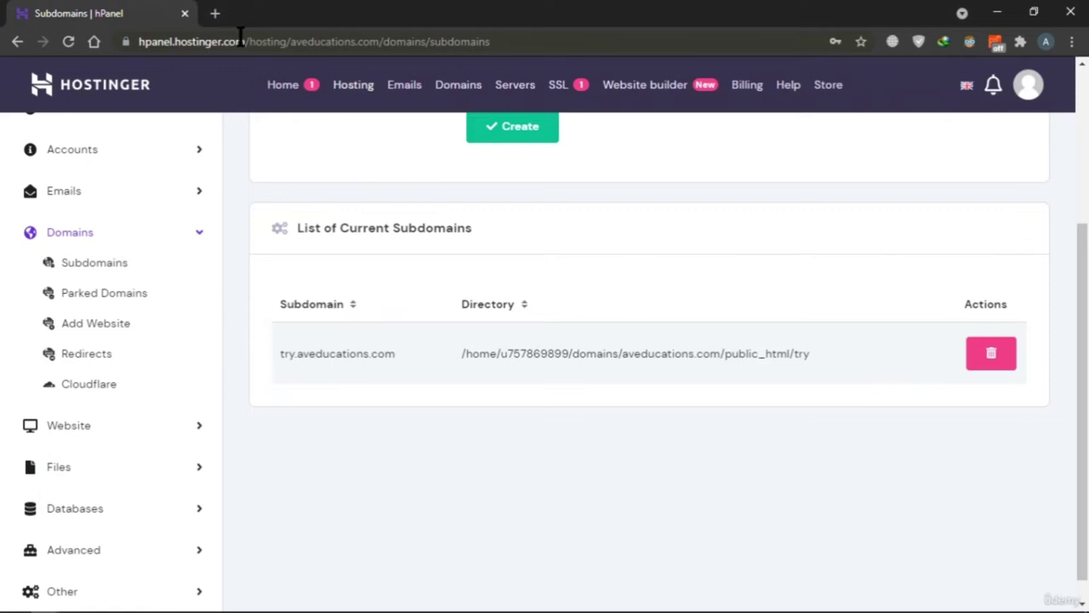
Highlight the main domain and the hpanel subdomain part of the page's web address, and clear the highlight
{"action": "left_click_drag", "start_coordinate": [245, 41], "coordinate": [162, 38]}
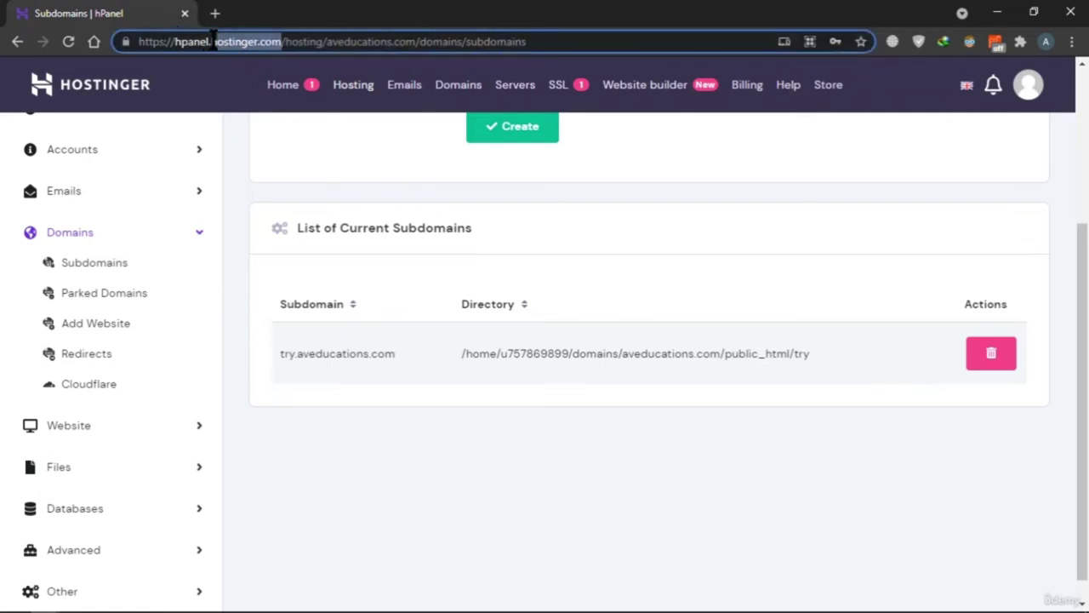
{"action": "left_click_drag", "start_coordinate": [207, 41], "coordinate": [180, 41]}
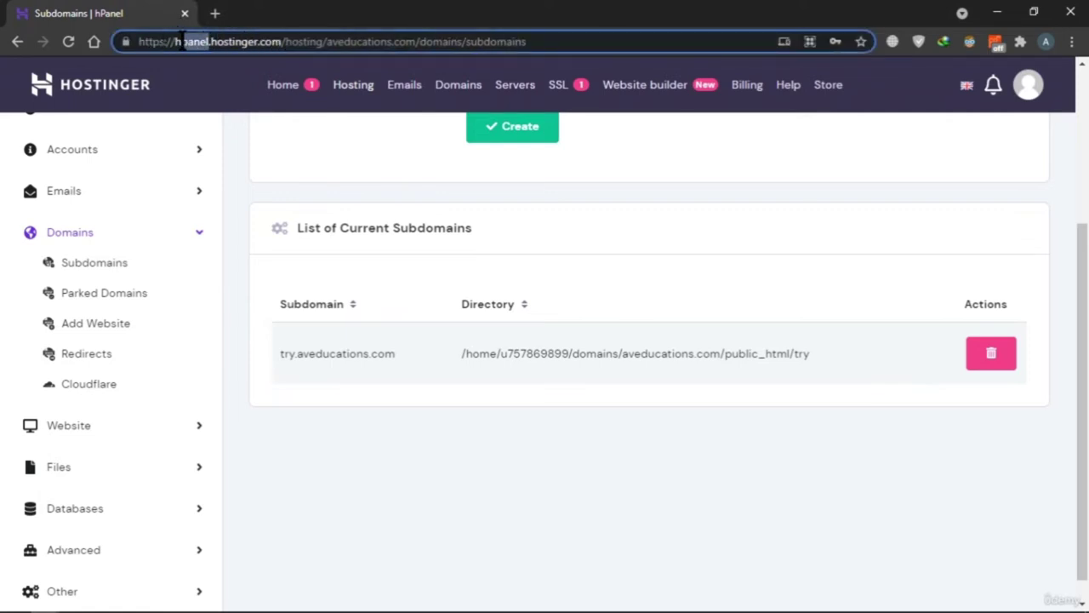
{"action": "left_click", "coordinate": [421, 410]}
Open try.aveducations.com from the subdomain list in a new browser tab and reload the page
{"action": "left_click_drag", "start_coordinate": [280, 353], "coordinate": [383, 354]}
{"action": "left_click_drag", "start_coordinate": [270, 8], "coordinate": [274, 13]}
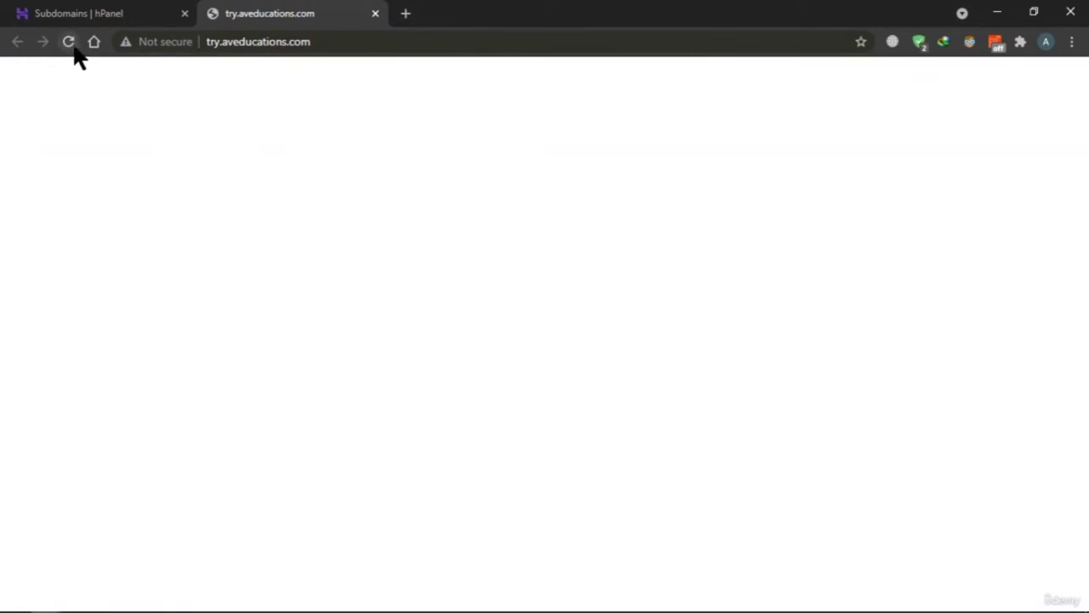
{"action": "left_click", "coordinate": [72, 46]}
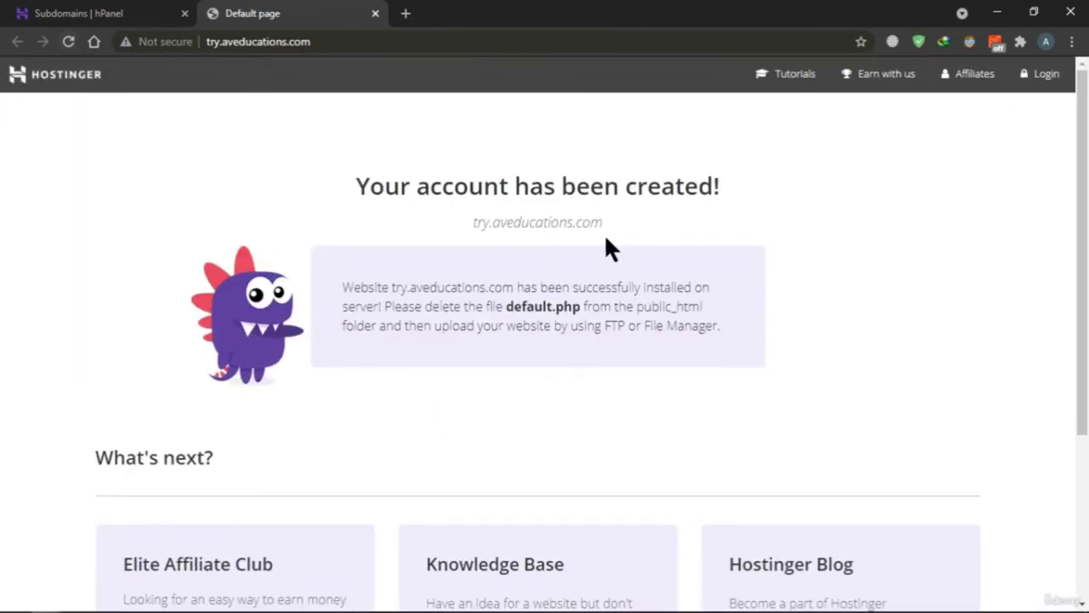
Examine the new subdomain's default page and its web address, highlighting the main heading and clearing the highlight
{"action": "scroll", "coordinate": [604, 247], "scroll_direction": "down", "scroll_amount": 3}
{"action": "scroll", "coordinate": [604, 247], "scroll_direction": "up", "scroll_amount": 3}
{"action": "left_click", "coordinate": [165, 43]}
{"action": "left_click", "coordinate": [902, 341]}
{"action": "scroll", "coordinate": [877, 338], "scroll_direction": "down", "scroll_amount": 1}
{"action": "scroll", "coordinate": [869, 336], "scroll_direction": "down", "scroll_amount": 3}
{"action": "scroll", "coordinate": [860, 336], "scroll_direction": "up", "scroll_amount": 3}
{"action": "left_click_drag", "start_coordinate": [333, 189], "coordinate": [953, 224]}
{"action": "left_click", "coordinate": [931, 224]}
{"action": "left_click_drag", "start_coordinate": [357, 187], "coordinate": [784, 172]}
{"action": "left_click", "coordinate": [788, 173]}
Compare the subdomain's list entry with its default page, highlighting the aveducations.com part of the entry, and return to the default page
{"action": "key", "text": "ctrl+Tab"}
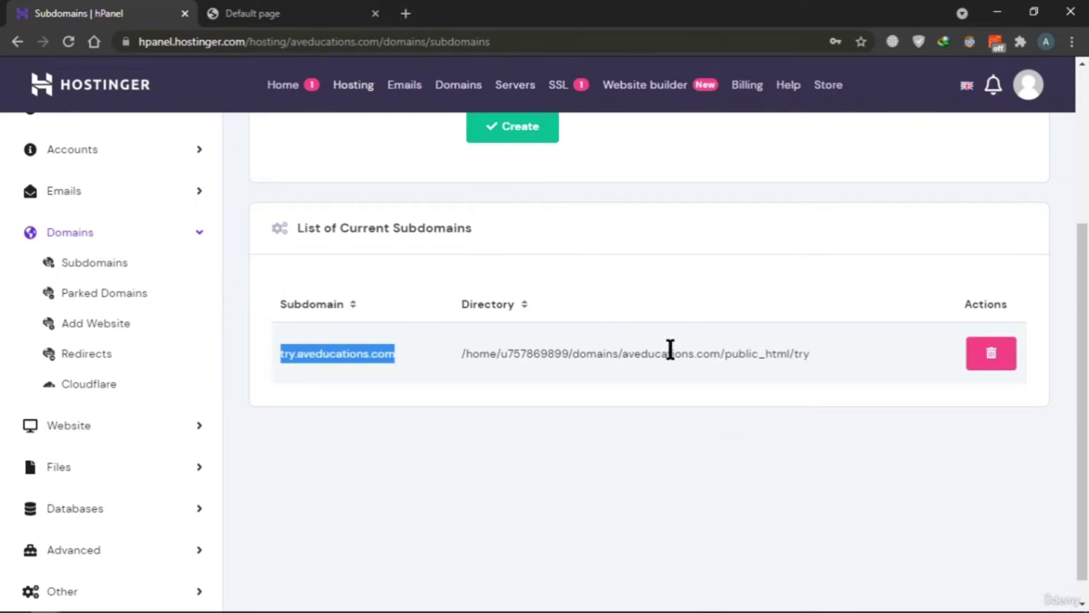
{"action": "key", "text": "ctrl+Tab"}
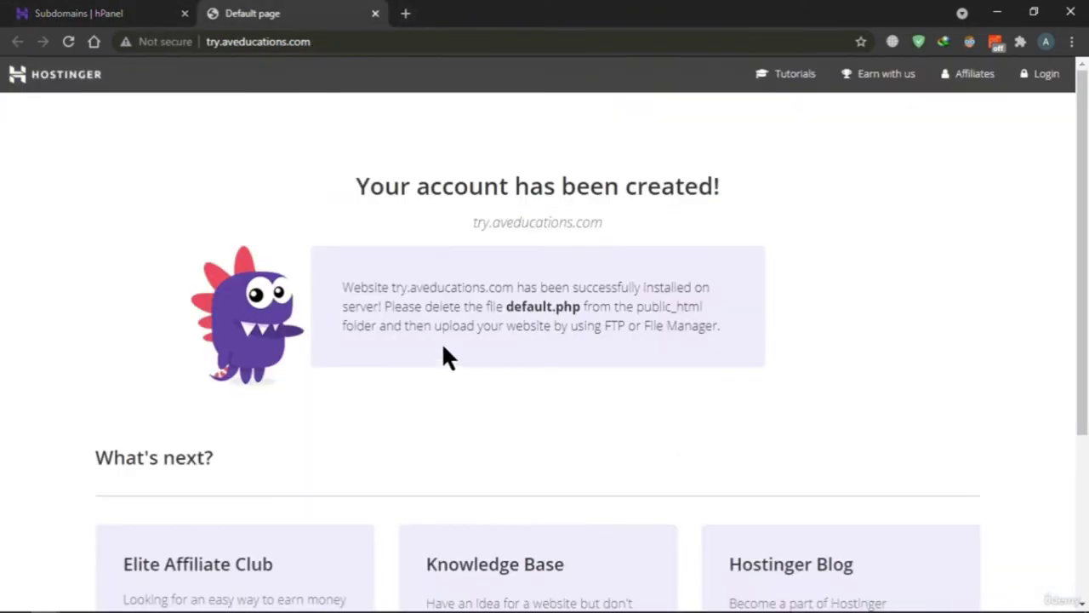
{"action": "key", "text": "ctrl+Tab"}
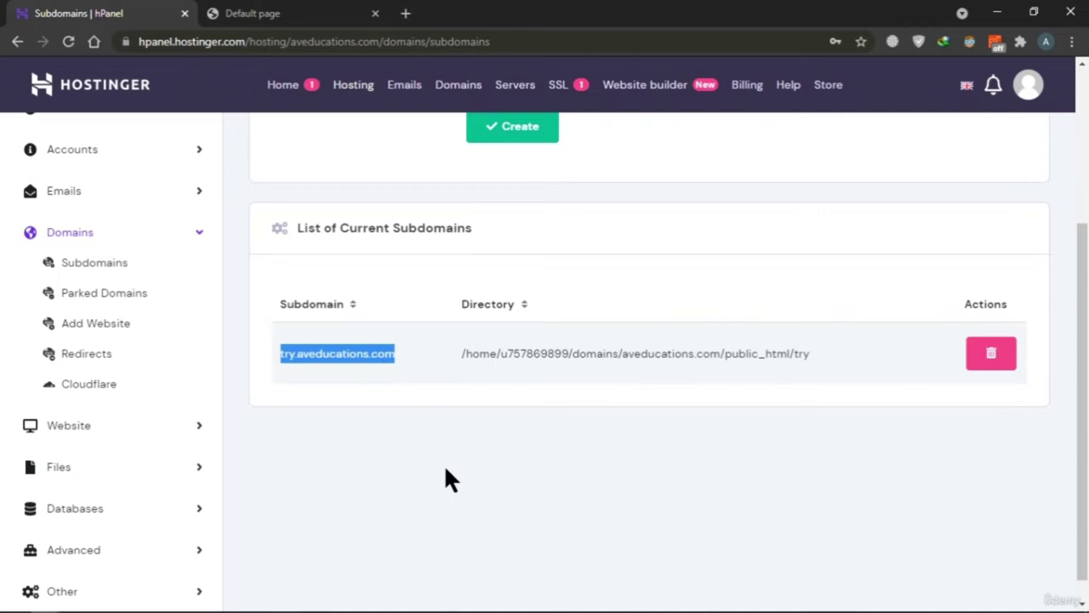
{"action": "left_click", "coordinate": [301, 356]}
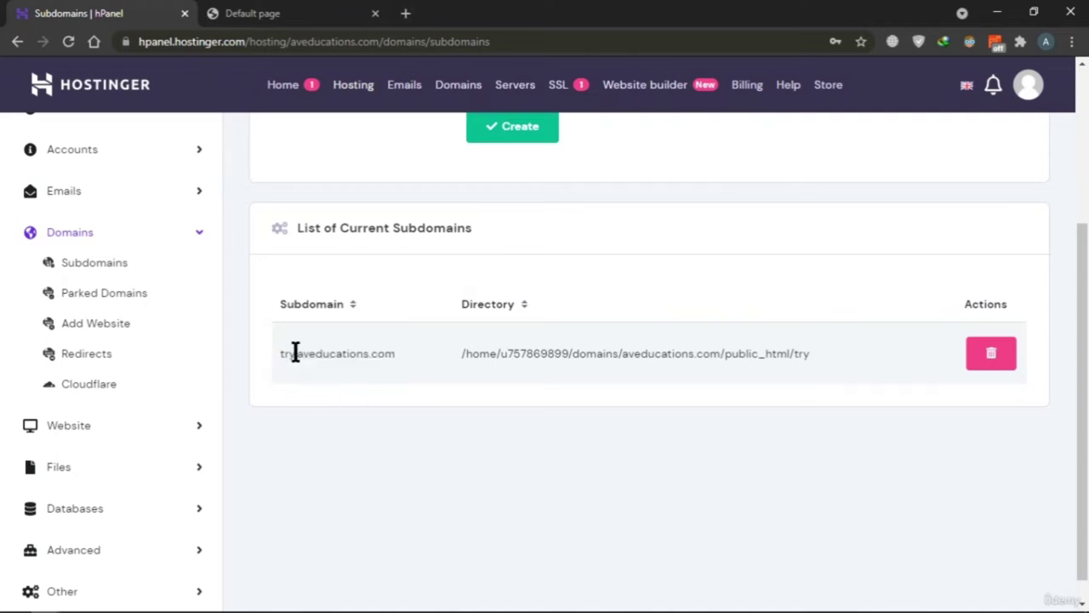
{"action": "left_click_drag", "start_coordinate": [300, 353], "coordinate": [432, 368]}
{"action": "key", "text": "ctrl+Tab"}
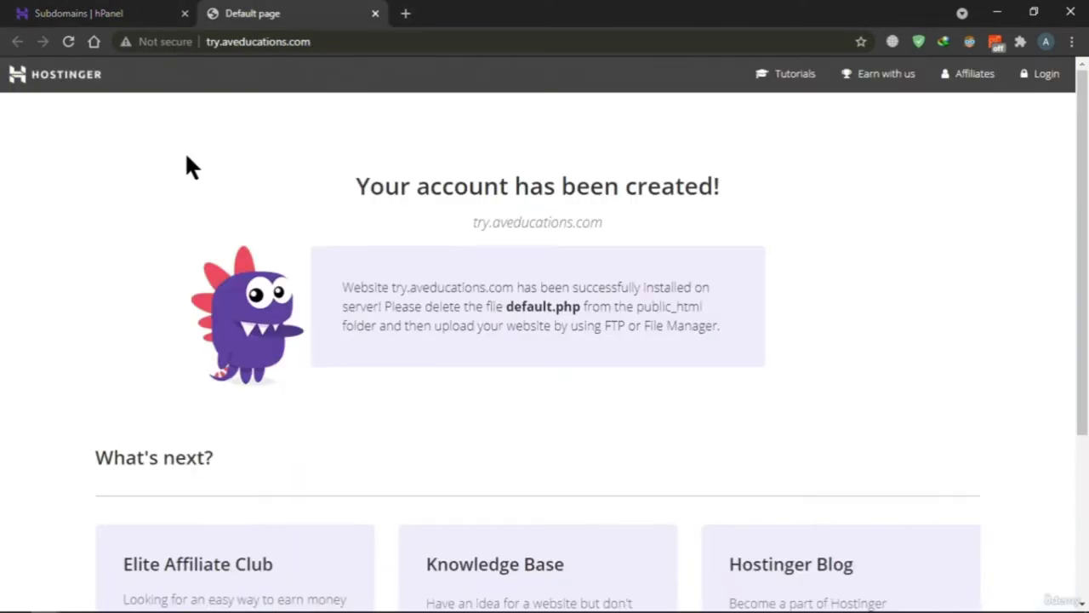
Compare the subdomain list with the subdomain's default page again, clearing the highlight on the try.aveducations.com entry
{"action": "left_click", "coordinate": [72, 13]}
{"action": "key", "text": "ctrl+Tab"}
{"action": "key", "text": "ctrl+Tab"}
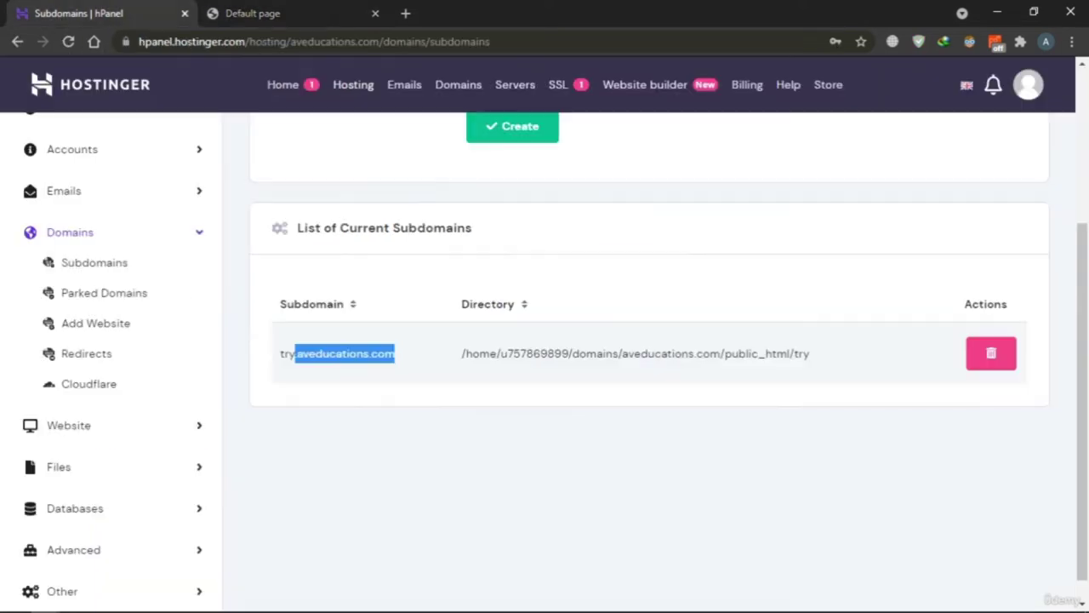
{"action": "left_click", "coordinate": [497, 408]}
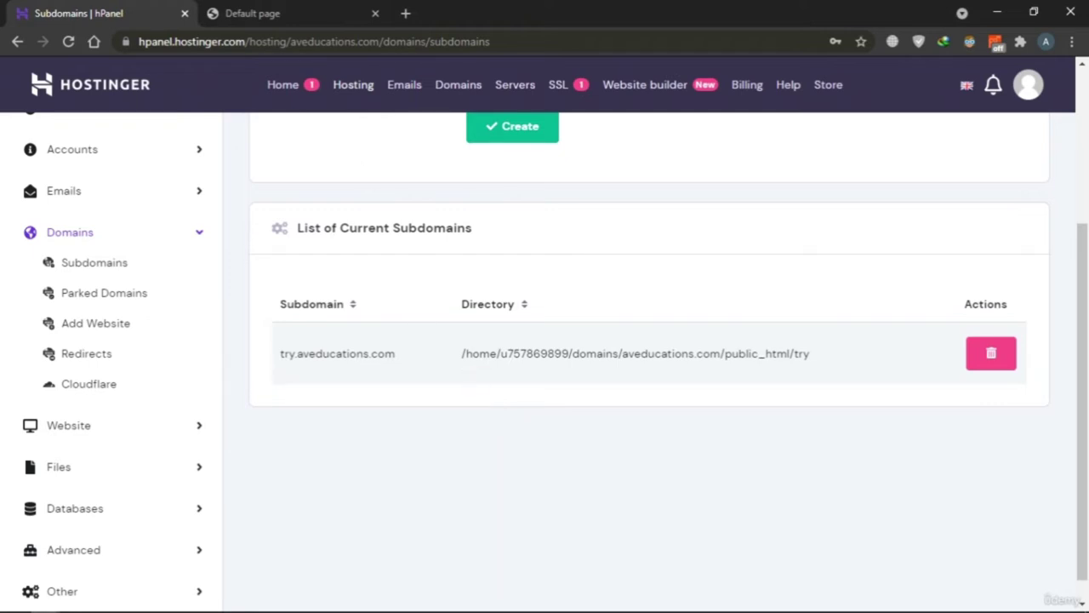
{"action": "left_click", "coordinate": [286, 17]}
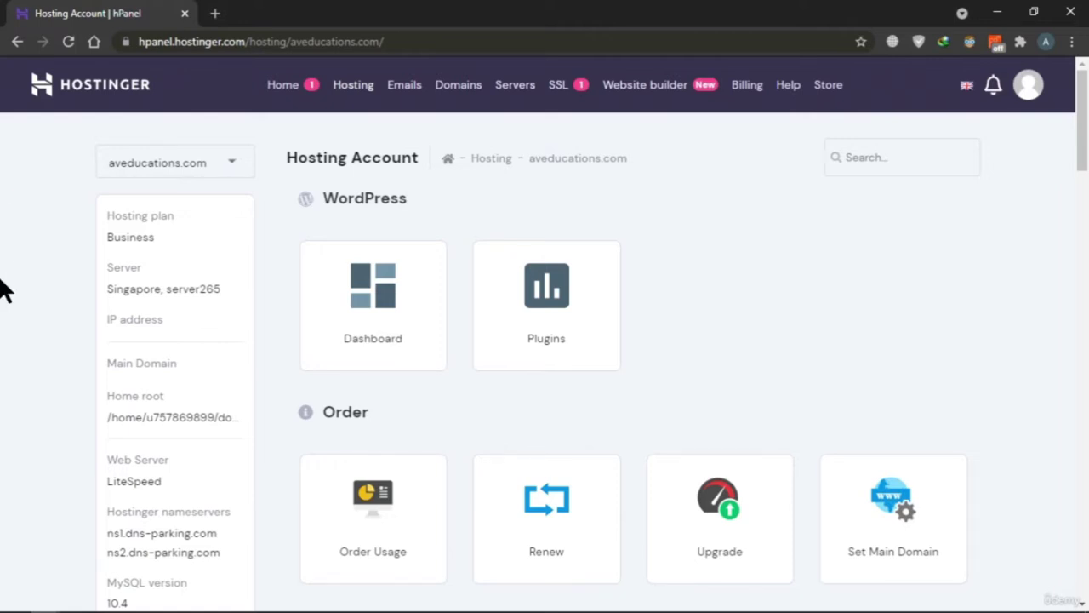
Look through all sections of the aveducations.com hosting account page, from WordPress and Order down to Other
{"action": "scroll", "coordinate": [4, 290], "scroll_direction": "down", "scroll_amount": 15}
{"action": "scroll", "coordinate": [4, 289], "scroll_direction": "down", "scroll_amount": 10}
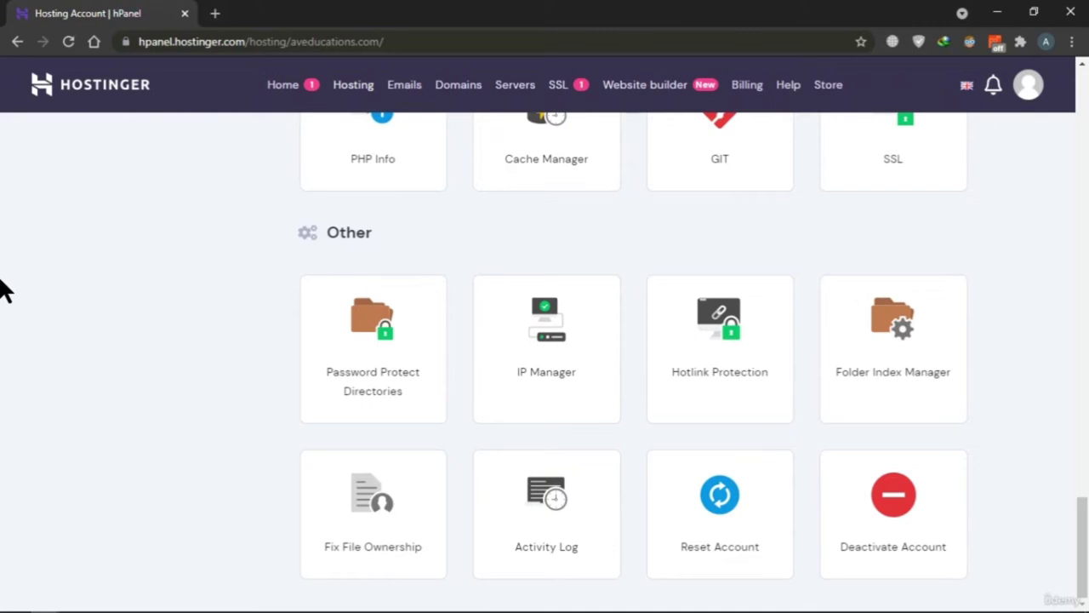
{"action": "scroll", "coordinate": [4, 289], "scroll_direction": "up", "scroll_amount": 8}
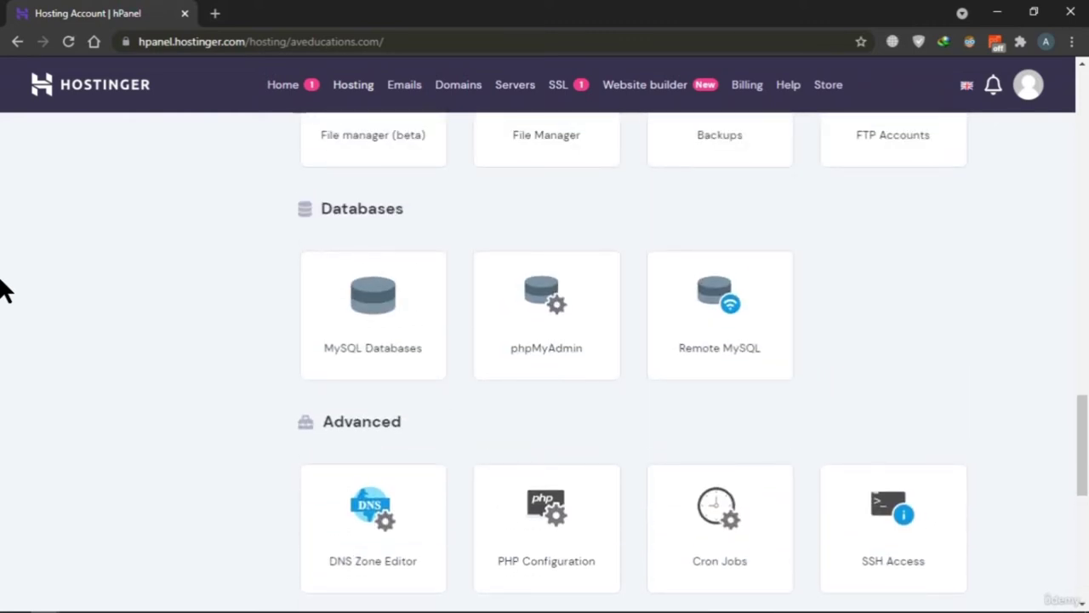
{"action": "scroll", "coordinate": [4, 289], "scroll_direction": "up", "scroll_amount": 8}
{"action": "scroll", "coordinate": [4, 289], "scroll_direction": "down", "scroll_amount": 3}
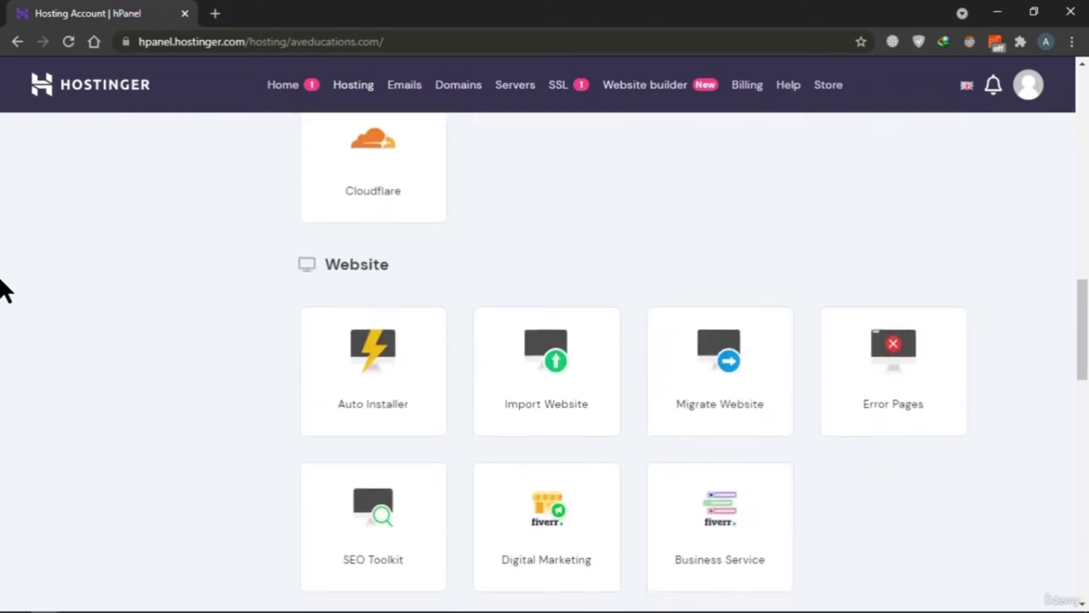
{"action": "scroll", "coordinate": [4, 289], "scroll_direction": "down", "scroll_amount": 2}
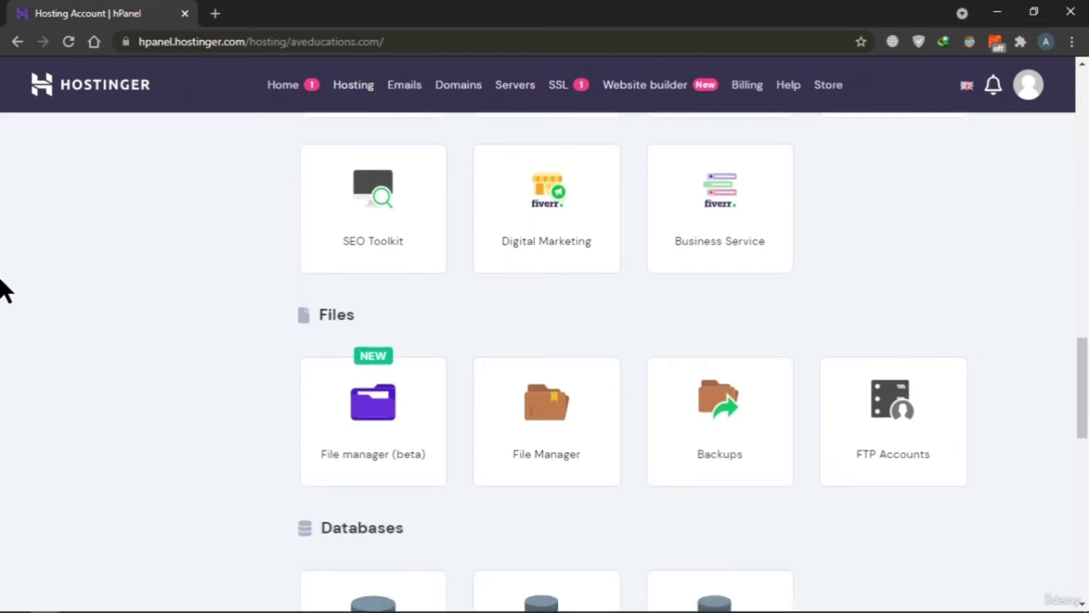
{"action": "scroll", "coordinate": [4, 289], "scroll_direction": "down", "scroll_amount": 1}
{"action": "scroll", "coordinate": [4, 290], "scroll_direction": "down", "scroll_amount": 10}
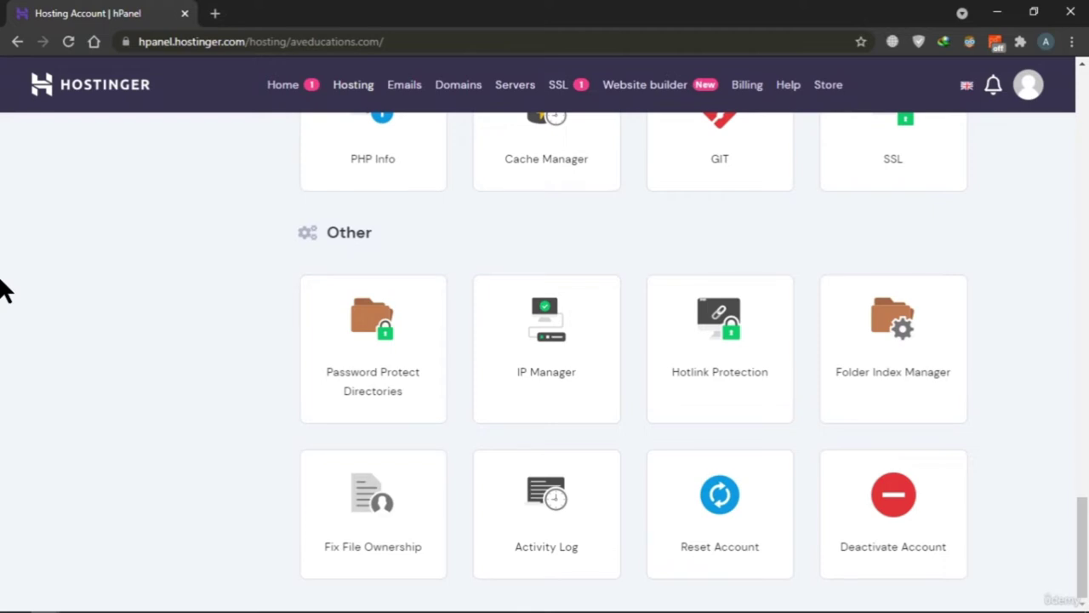
{"action": "scroll", "coordinate": [5, 289], "scroll_direction": "up", "scroll_amount": 15}
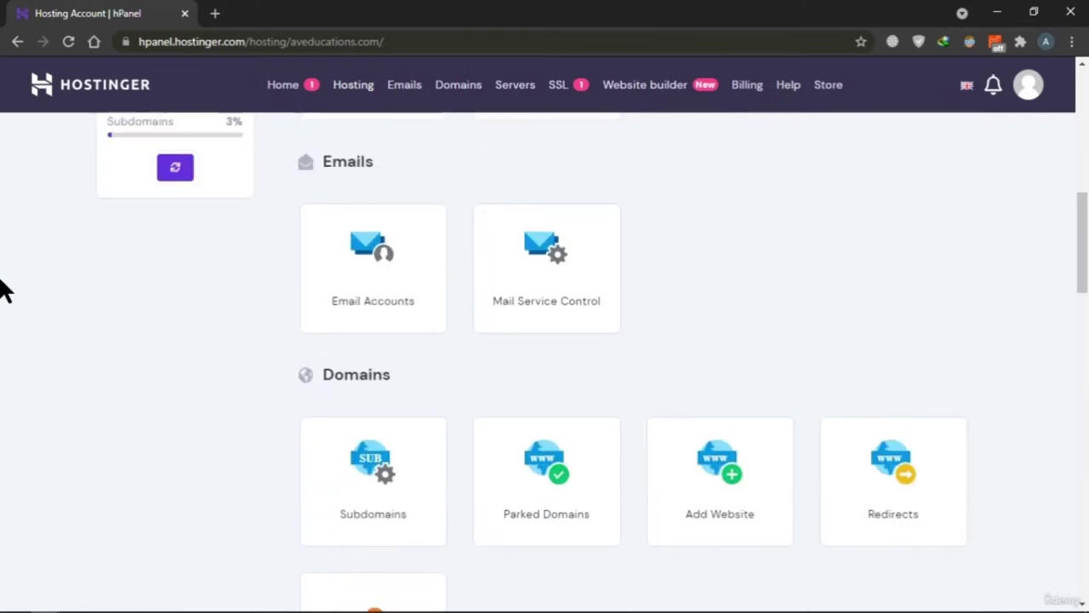
{"action": "scroll", "coordinate": [5, 290], "scroll_direction": "up", "scroll_amount": 4}
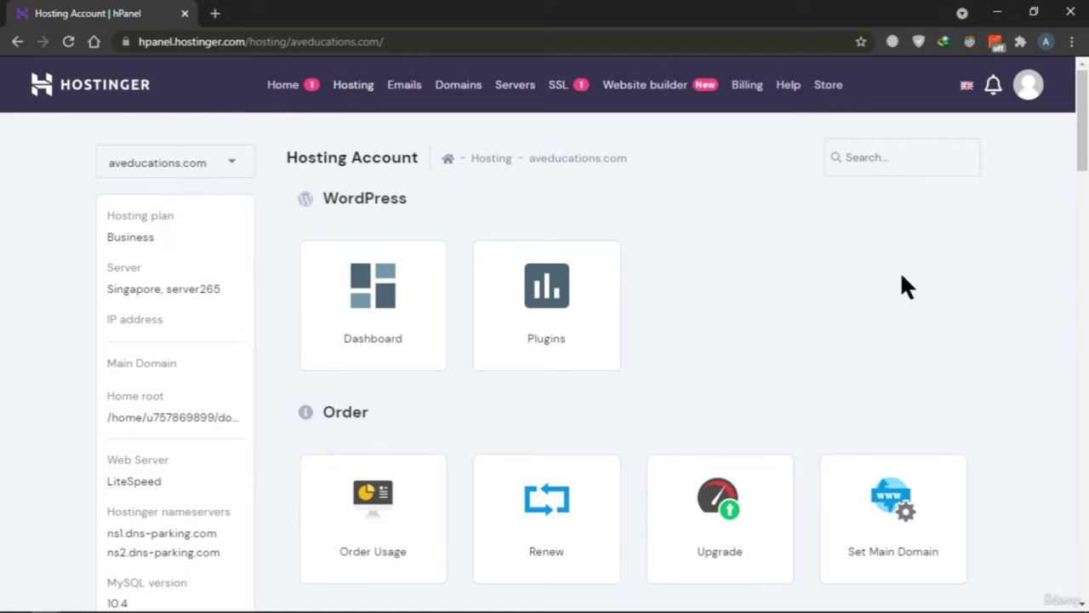
Review the WordPress, Order and Accounts sections of the hosting account page and open the WordPress Dashboard
{"action": "scroll", "coordinate": [964, 279], "scroll_direction": "down", "scroll_amount": 1}
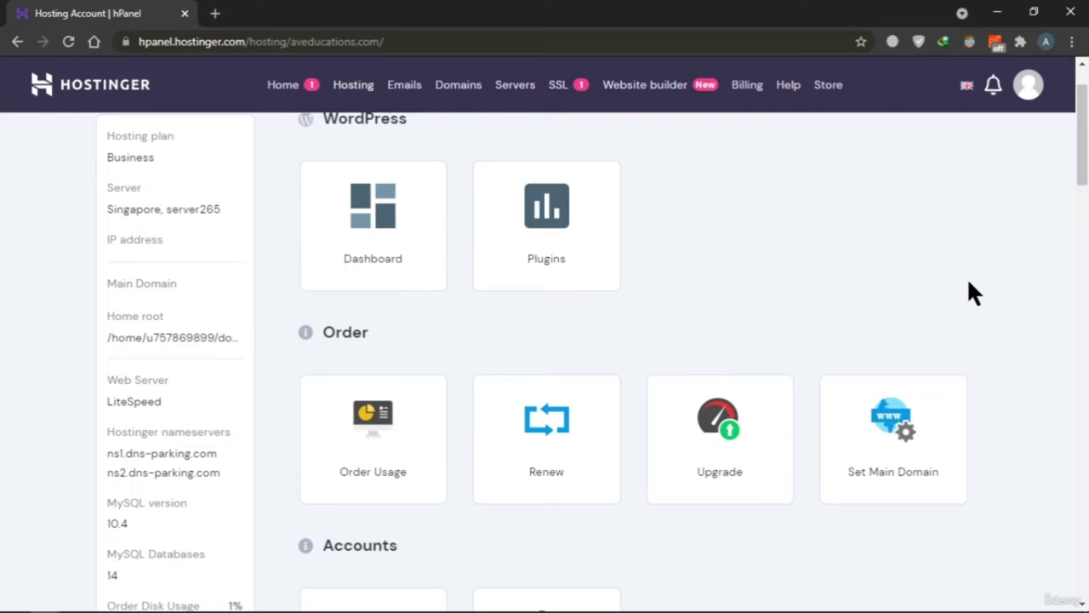
{"action": "scroll", "coordinate": [969, 283], "scroll_direction": "down", "scroll_amount": 1}
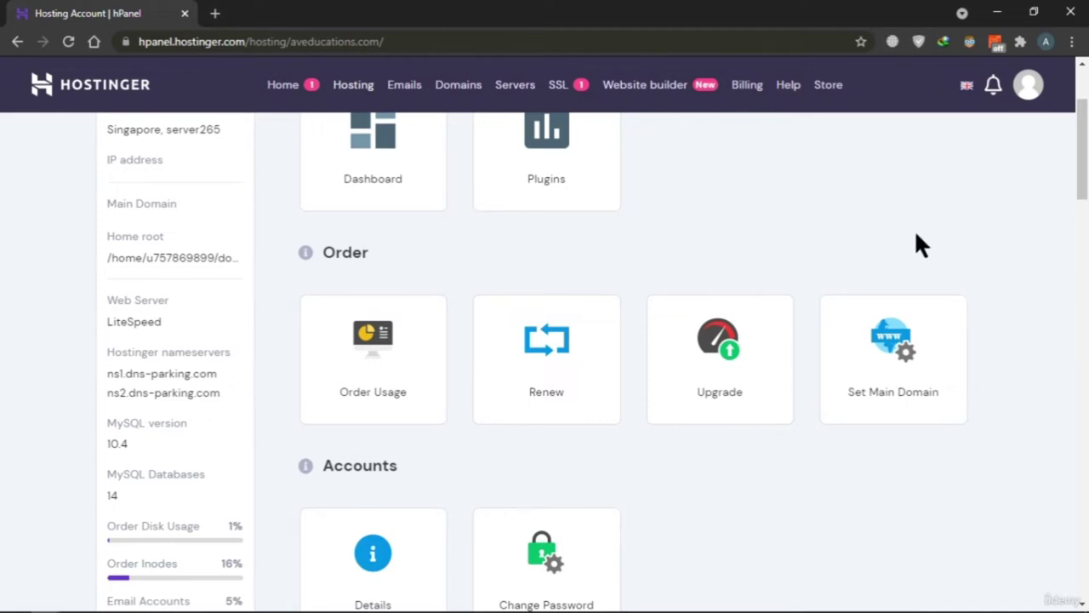
{"action": "scroll", "coordinate": [876, 247], "scroll_direction": "down", "scroll_amount": 1}
{"action": "scroll", "coordinate": [698, 244], "scroll_direction": "up", "scroll_amount": 3}
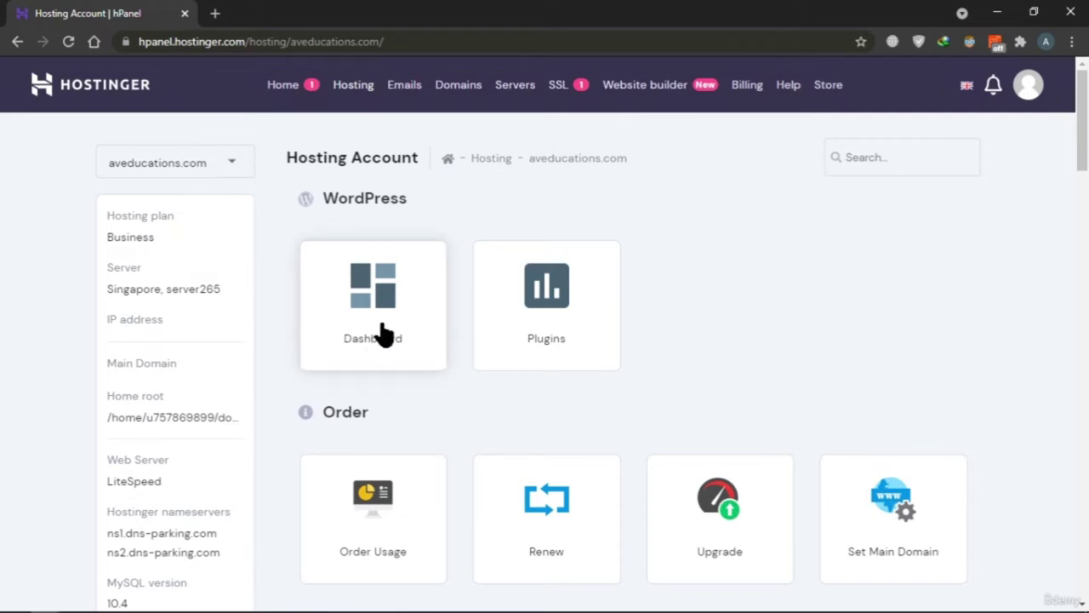
{"action": "scroll", "coordinate": [333, 207], "scroll_direction": "down", "scroll_amount": 2}
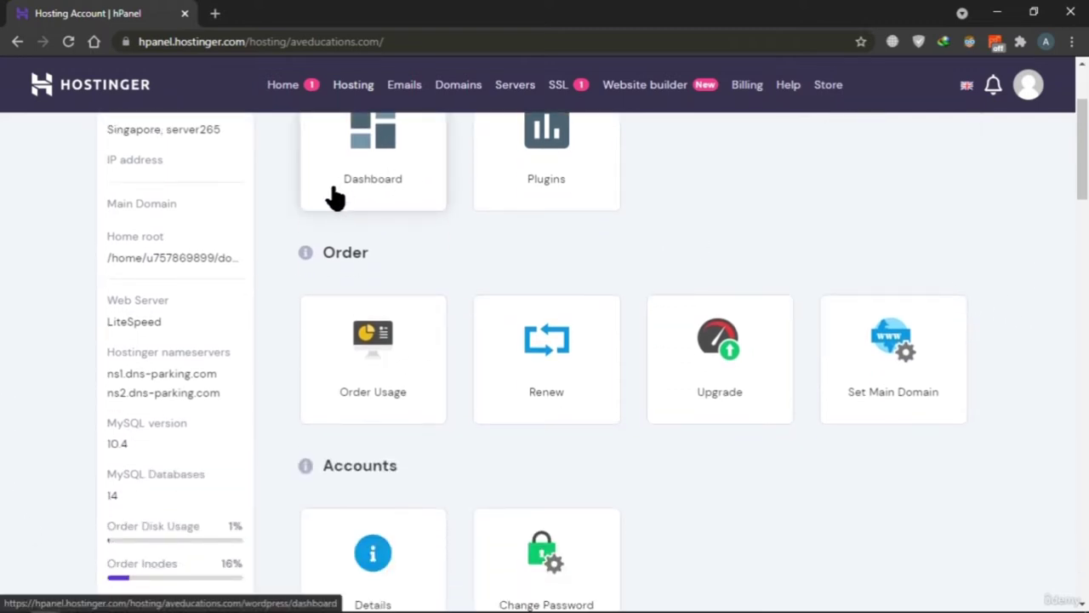
{"action": "left_click", "coordinate": [334, 197]}
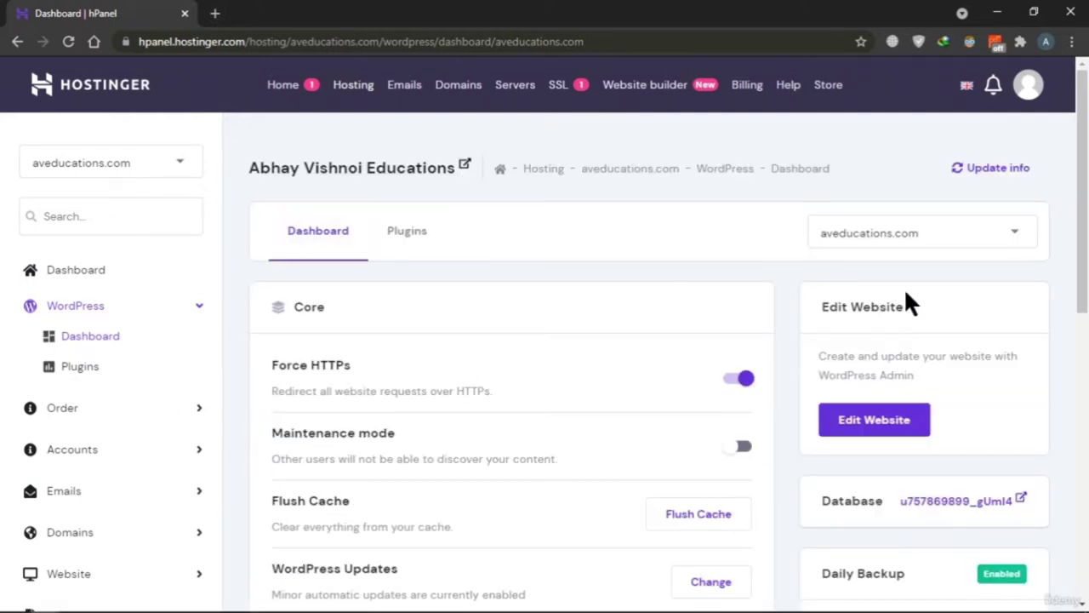
Examine the WordPress dashboard's Core, Speed & Security and Site Installs settings for aveducations.com
{"action": "scroll", "coordinate": [907, 299], "scroll_direction": "down", "scroll_amount": 2}
{"action": "scroll", "coordinate": [110, 309], "scroll_direction": "down", "scroll_amount": 3}
{"action": "scroll", "coordinate": [109, 406], "scroll_direction": "up", "scroll_amount": 5}
{"action": "scroll", "coordinate": [431, 289], "scroll_direction": "down", "scroll_amount": 3}
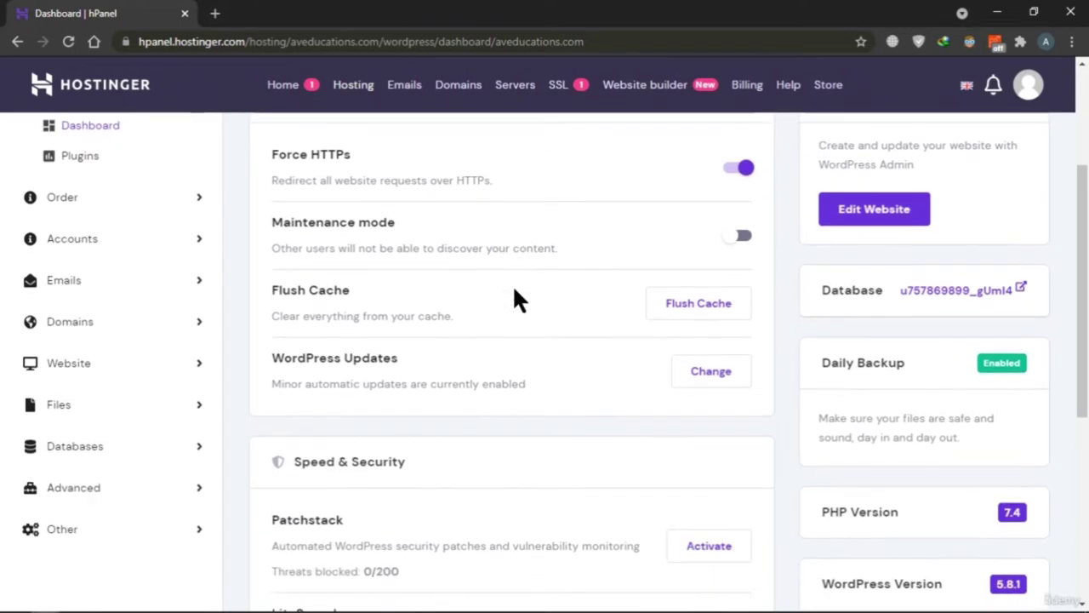
{"action": "scroll", "coordinate": [515, 289], "scroll_direction": "down", "scroll_amount": 4}
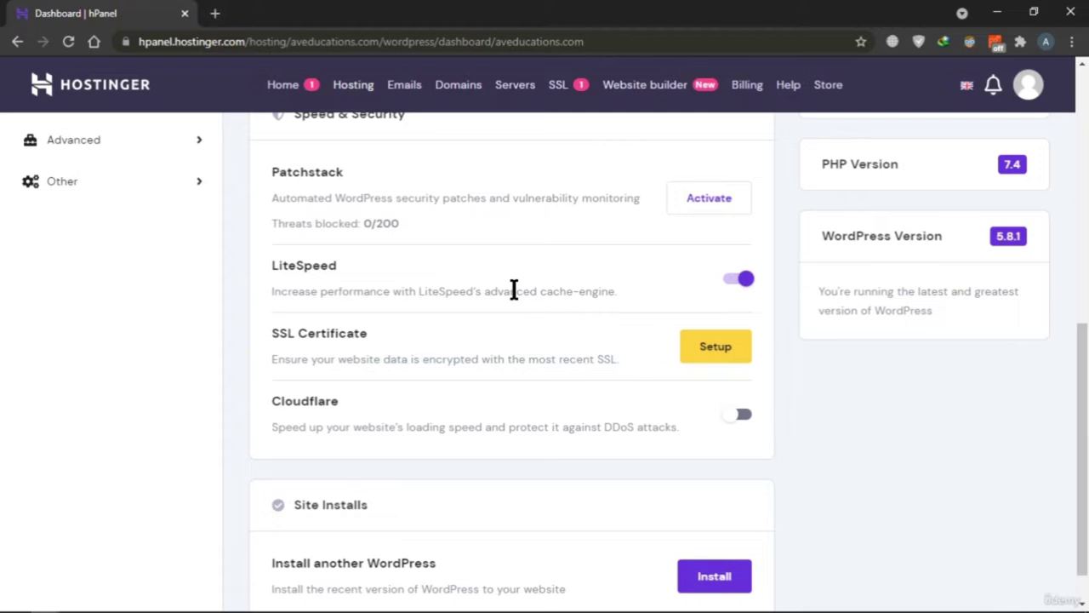
{"action": "scroll", "coordinate": [514, 290], "scroll_direction": "up", "scroll_amount": 1}
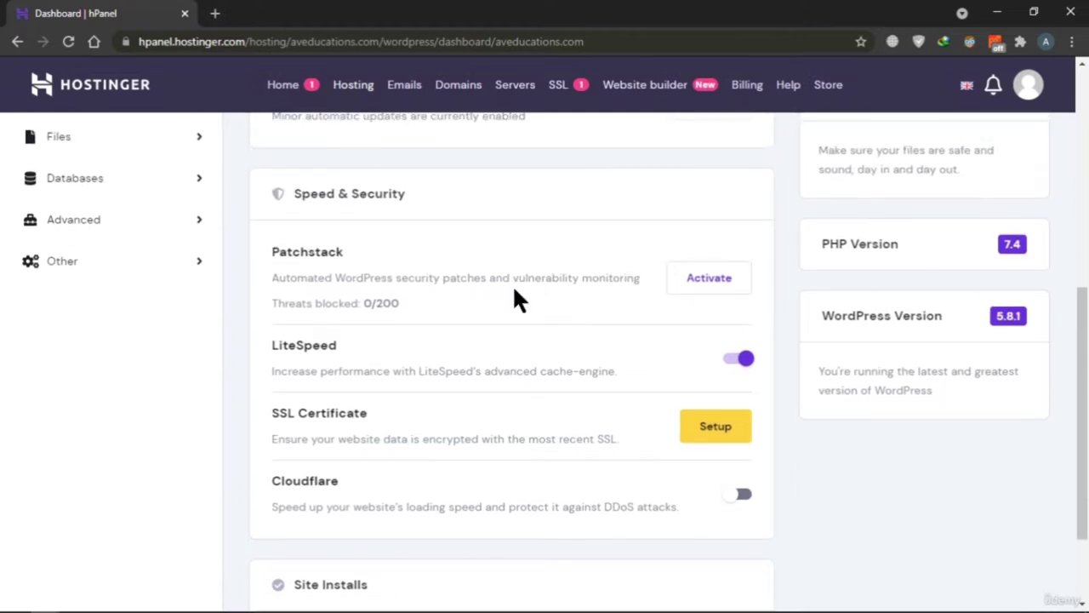
{"action": "scroll", "coordinate": [514, 289], "scroll_direction": "down", "scroll_amount": 2}
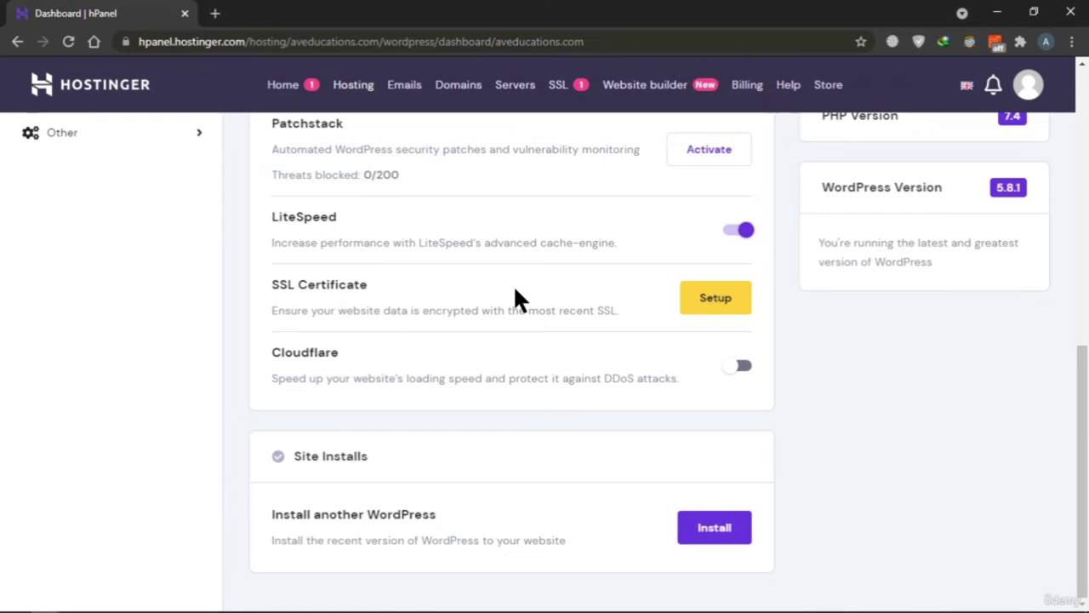
{"action": "scroll", "coordinate": [515, 293], "scroll_direction": "up", "scroll_amount": 5}
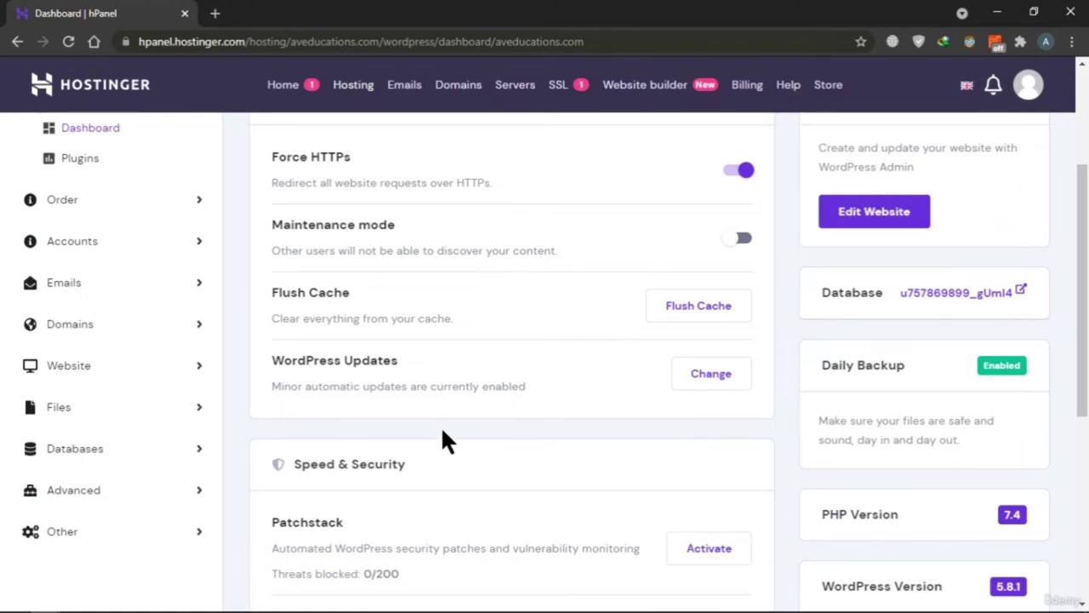
{"action": "scroll", "coordinate": [440, 437], "scroll_direction": "up", "scroll_amount": 3}
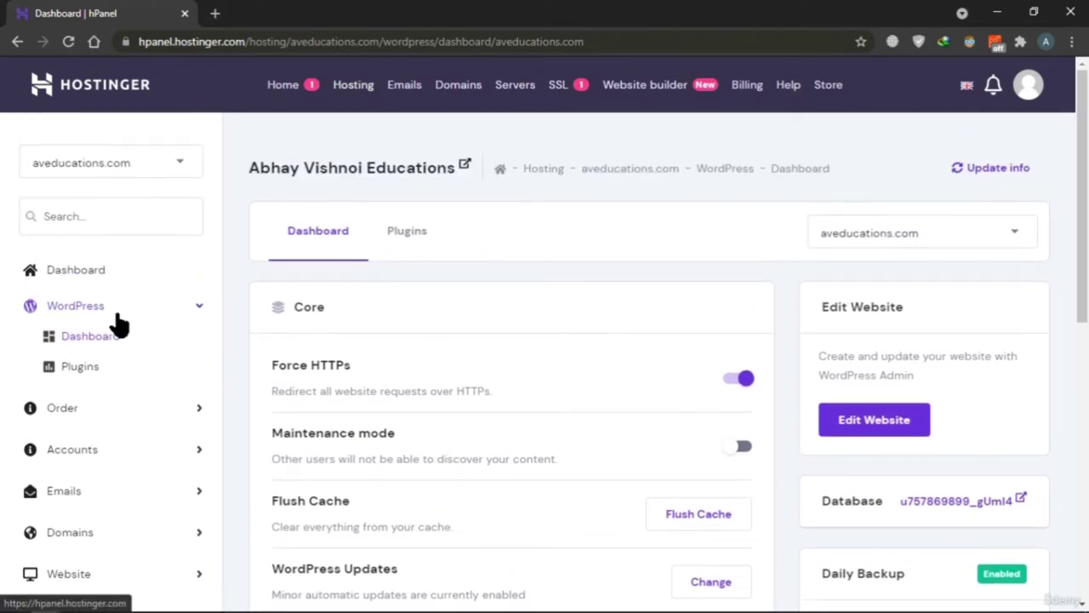
Open the WordPress Plugins page and look through the suggested and installed plugins
{"action": "left_click", "coordinate": [114, 374]}
{"action": "scroll", "coordinate": [418, 364], "scroll_direction": "down", "scroll_amount": 4}
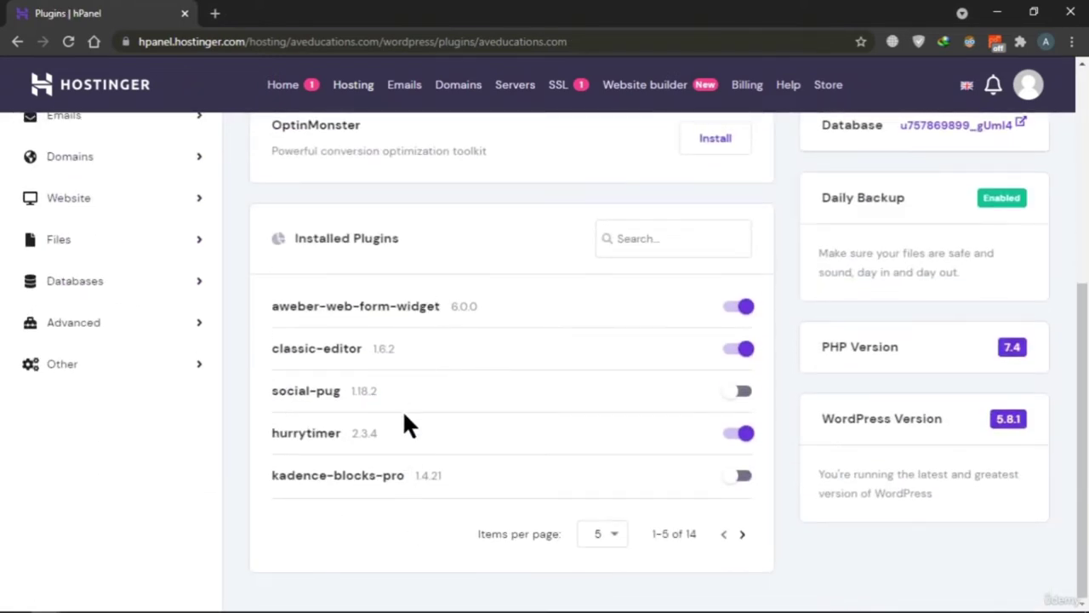
{"action": "scroll", "coordinate": [469, 550], "scroll_direction": "up", "scroll_amount": 3}
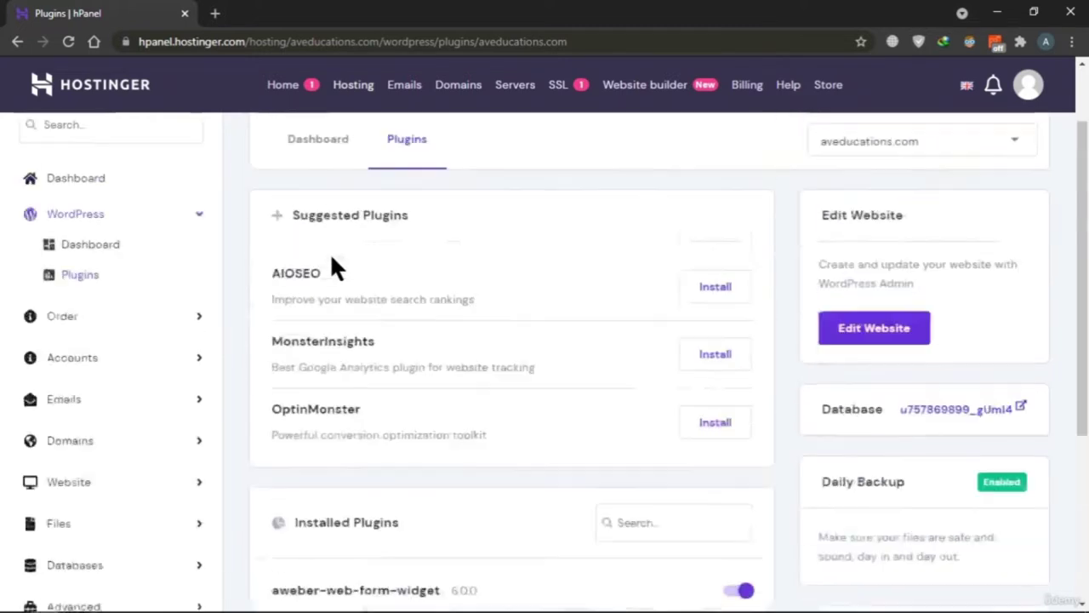
{"action": "scroll", "coordinate": [332, 265], "scroll_direction": "up", "scroll_amount": 1}
{"action": "scroll", "coordinate": [136, 434], "scroll_direction": "down", "scroll_amount": 2}
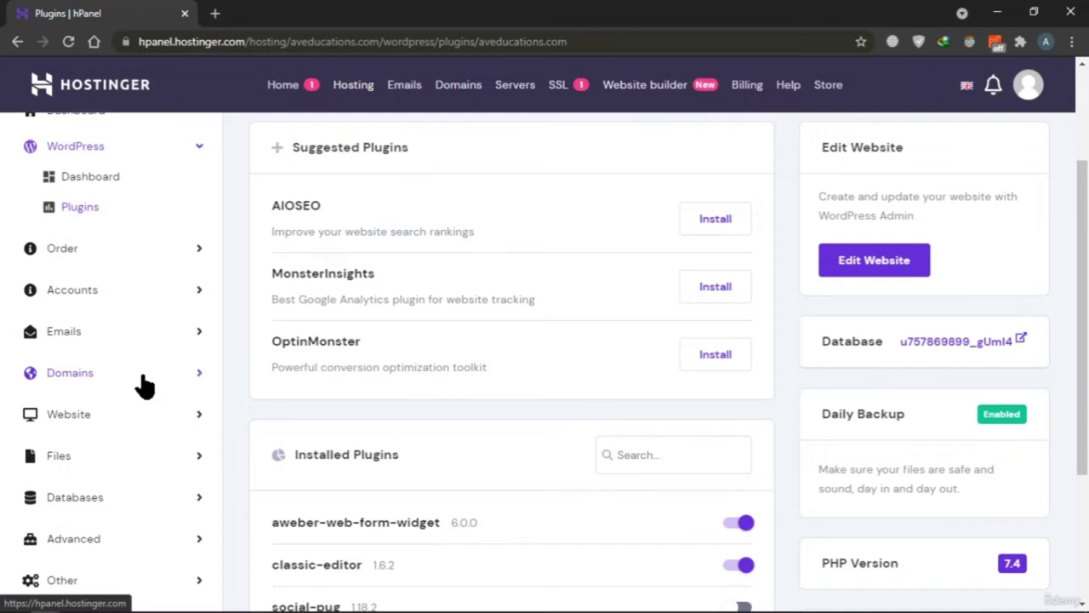
{"action": "scroll", "coordinate": [144, 421], "scroll_direction": "down", "scroll_amount": 2}
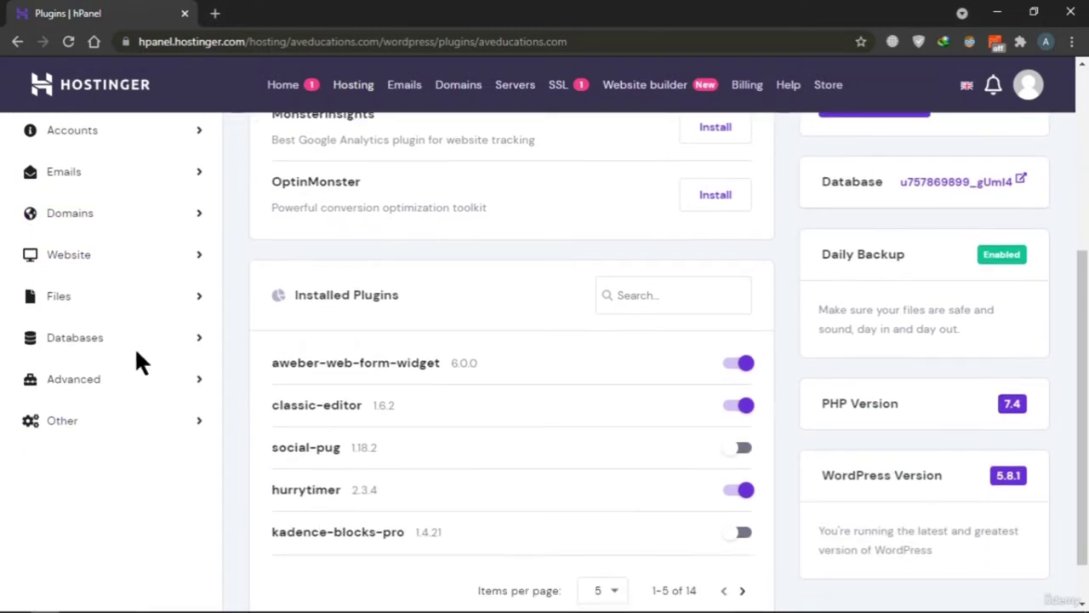
{"action": "scroll", "coordinate": [628, 401], "scroll_direction": "up", "scroll_amount": 4}
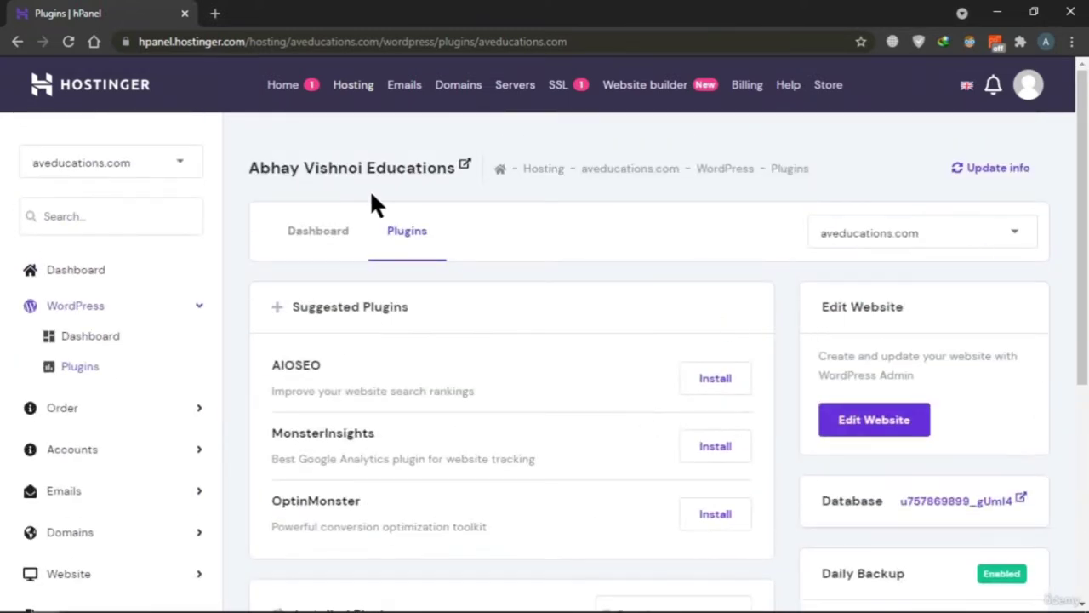
Return to the WordPress Dashboard page and review its Speed & Security options, highlighting part of that heading and clearing the highlight
{"action": "left_click", "coordinate": [340, 236]}
{"action": "scroll", "coordinate": [476, 360], "scroll_direction": "down", "scroll_amount": 2}
{"action": "scroll", "coordinate": [489, 351], "scroll_direction": "down", "scroll_amount": 1}
{"action": "scroll", "coordinate": [425, 323], "scroll_direction": "up", "scroll_amount": 1}
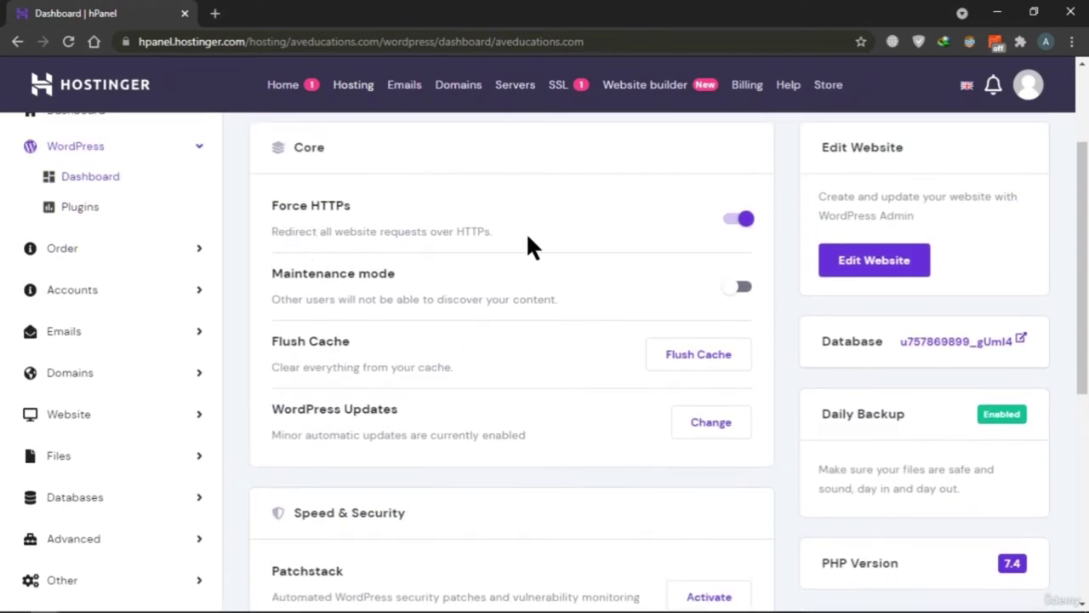
{"action": "scroll", "coordinate": [546, 239], "scroll_direction": "down", "scroll_amount": 4}
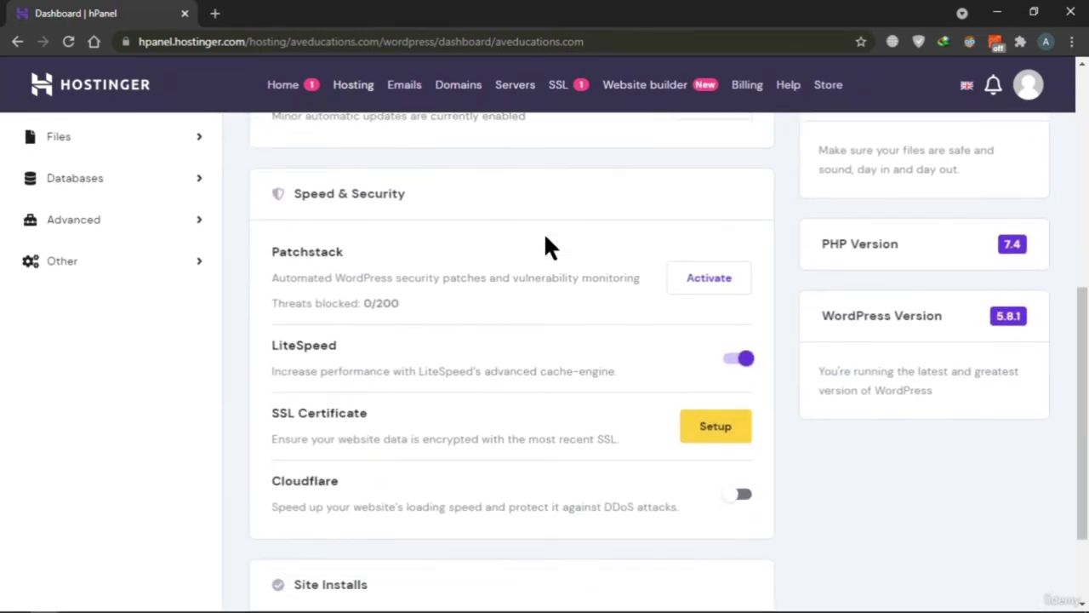
{"action": "left_click_drag", "start_coordinate": [316, 194], "coordinate": [353, 192]}
{"action": "left_click", "coordinate": [407, 192]}
{"action": "scroll", "coordinate": [656, 282], "scroll_direction": "down", "scroll_amount": 2}
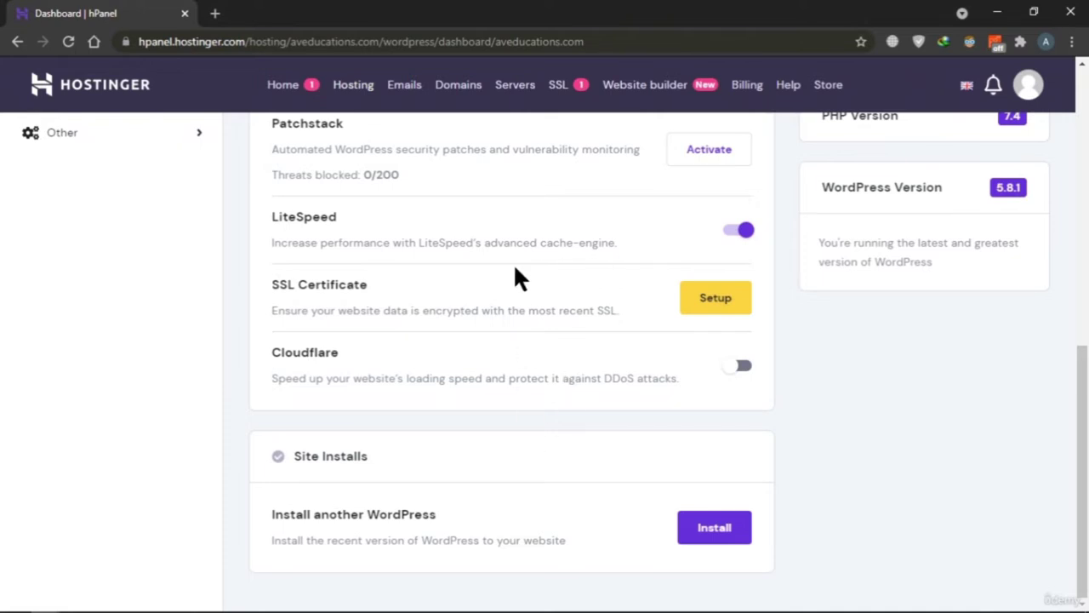
{"action": "scroll", "coordinate": [515, 271], "scroll_direction": "up", "scroll_amount": 10}
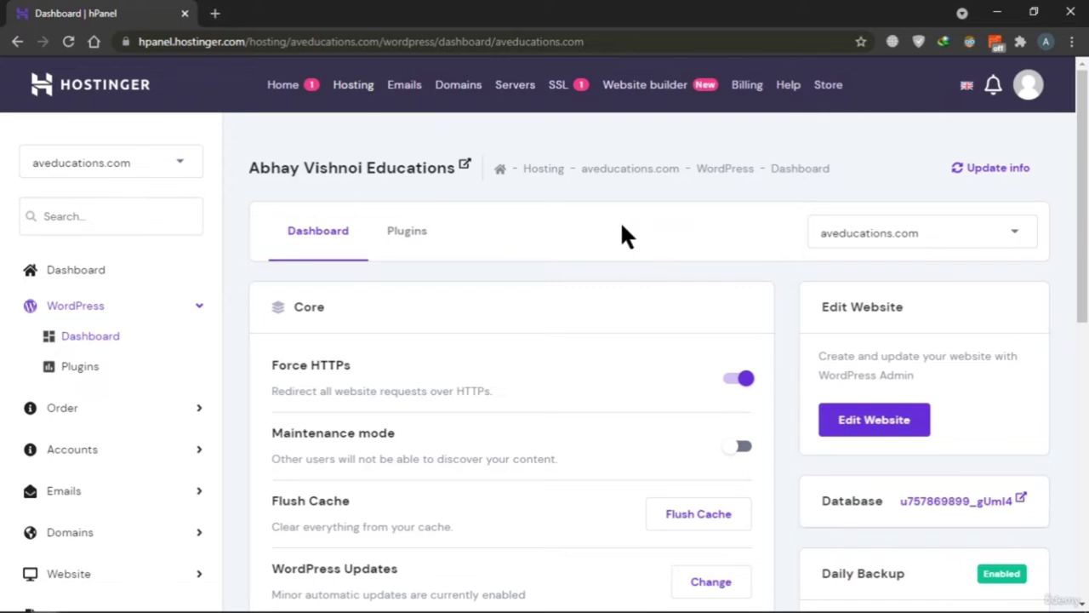
Examine the dashboard's Daily Backup, PHP Version and WordPress Version cards alongside the LiteSpeed and SSL Certificate settings
{"action": "scroll", "coordinate": [587, 311], "scroll_direction": "down", "scroll_amount": 3}
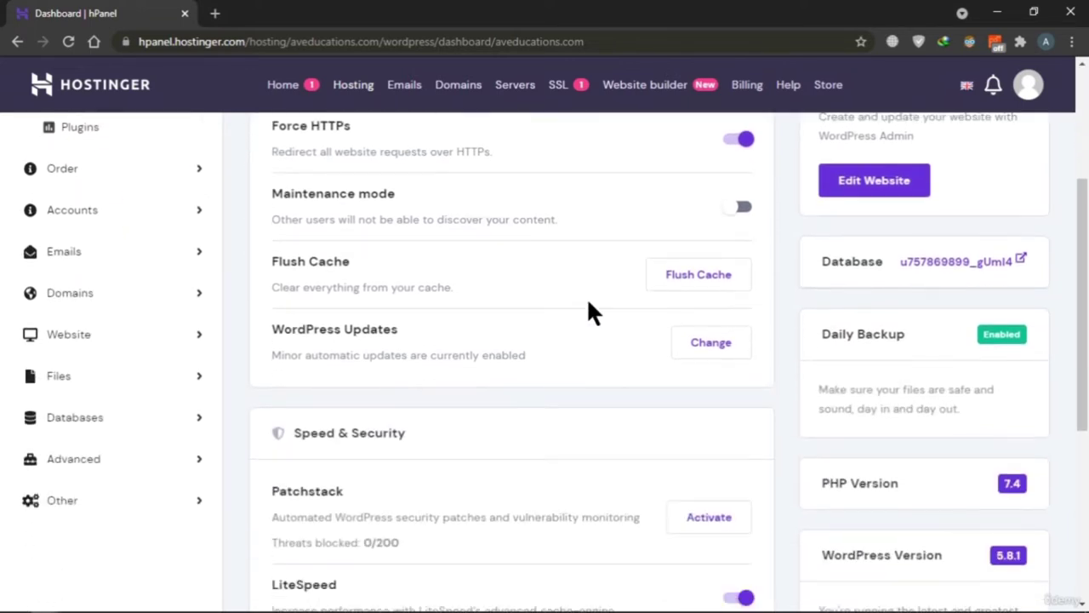
{"action": "scroll", "coordinate": [856, 335], "scroll_direction": "down", "scroll_amount": 3}
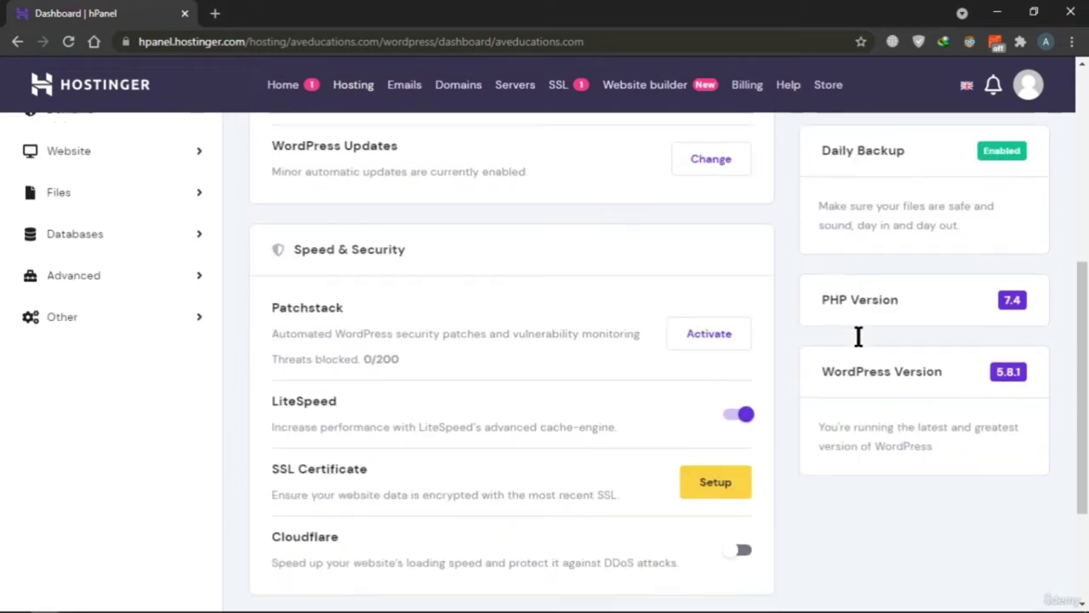
{"action": "scroll", "coordinate": [627, 365], "scroll_direction": "down", "scroll_amount": 2}
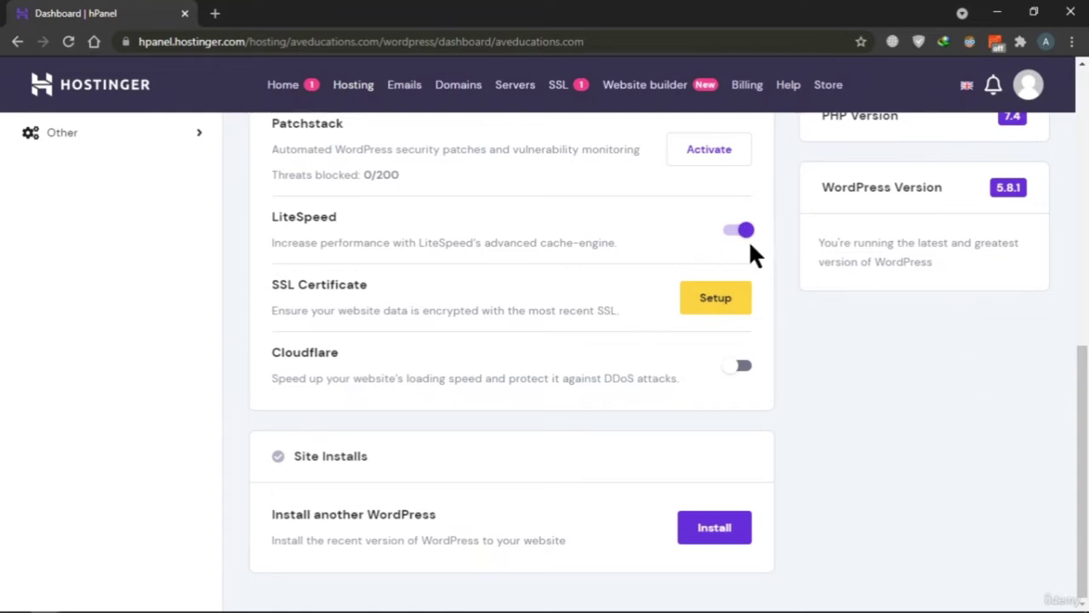
{"action": "scroll", "coordinate": [749, 247], "scroll_direction": "up", "scroll_amount": 1}
{"action": "scroll", "coordinate": [801, 349], "scroll_direction": "up", "scroll_amount": 4}
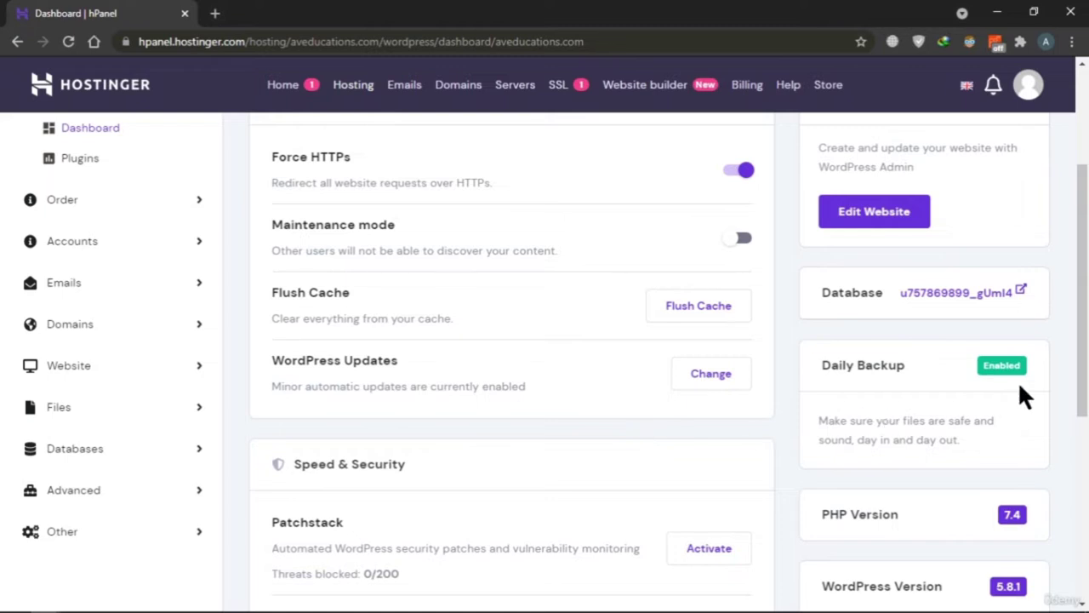
{"action": "scroll", "coordinate": [1088, 366], "scroll_direction": "up", "scroll_amount": 3}
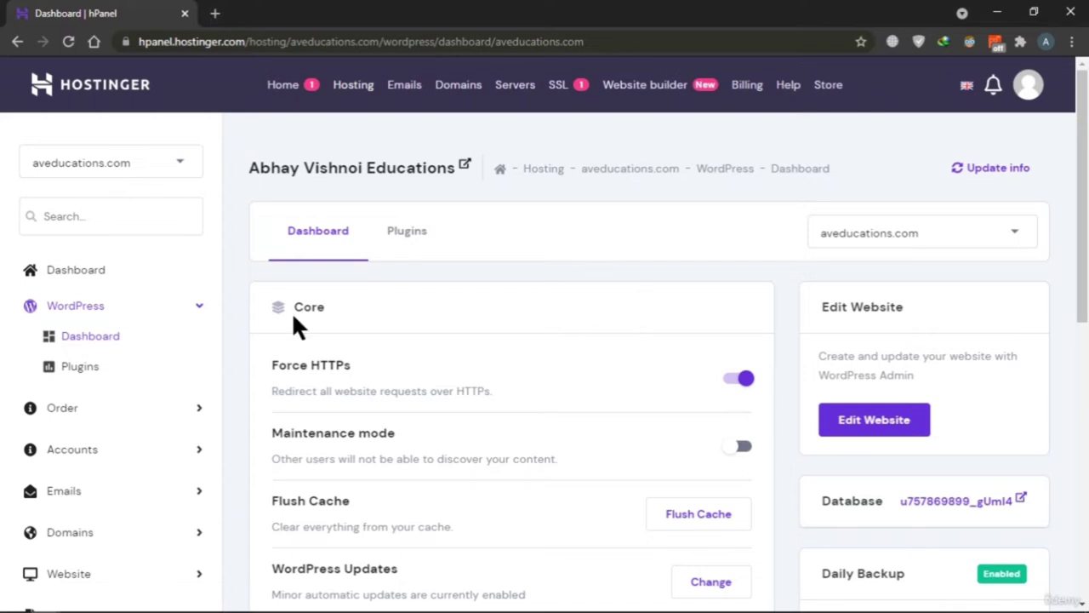
Look through the aveducations.com WordPress settings once more, down to the option for installing another WordPress
{"action": "scroll", "coordinate": [541, 536], "scroll_direction": "down", "scroll_amount": 4}
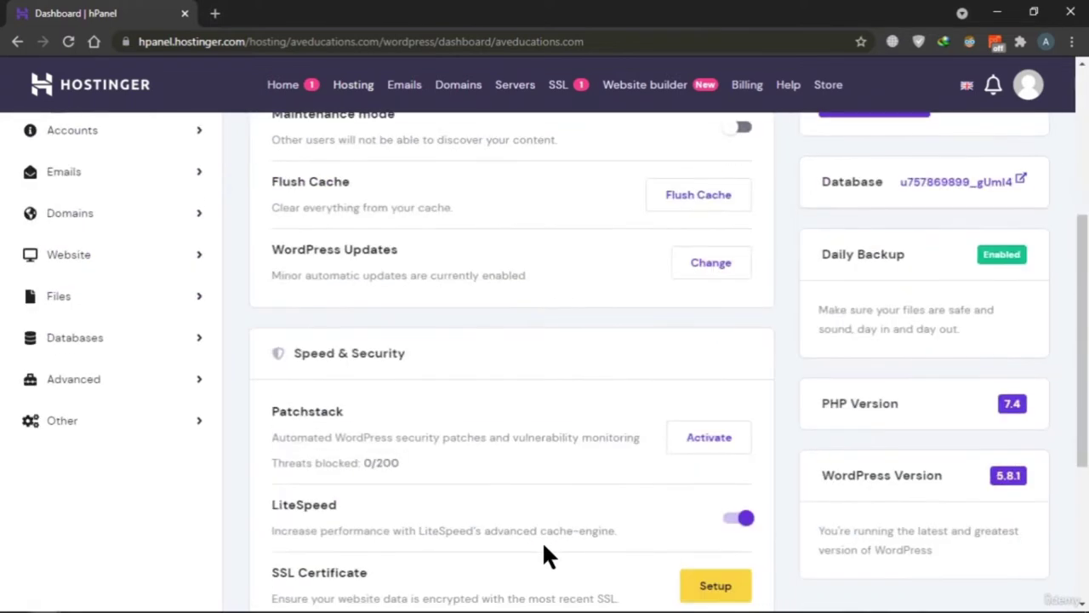
{"action": "scroll", "coordinate": [545, 554], "scroll_direction": "down", "scroll_amount": 3}
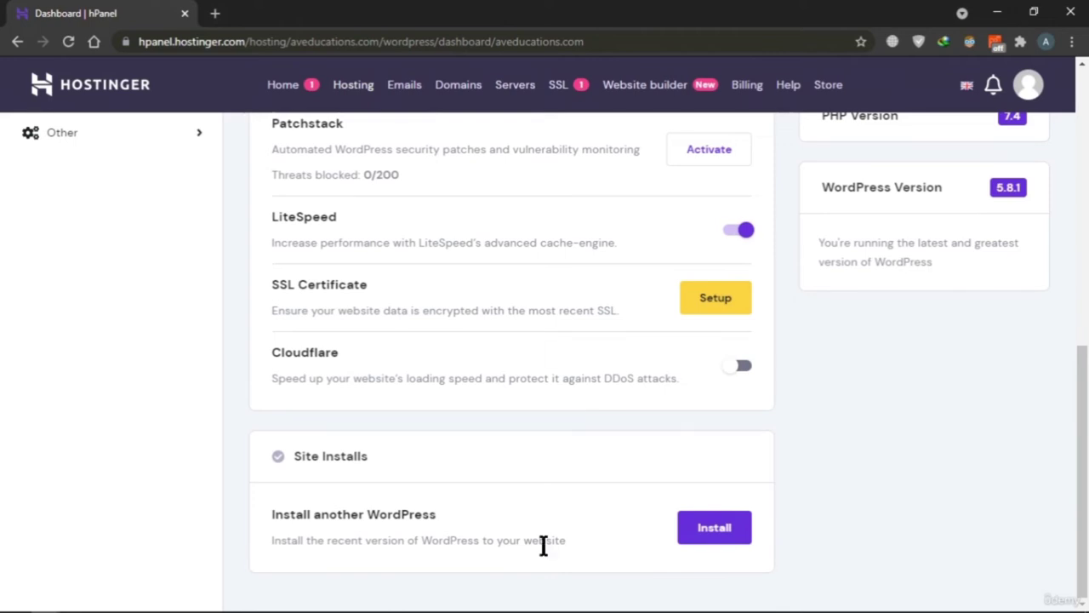
{"action": "scroll", "coordinate": [543, 544], "scroll_direction": "up", "scroll_amount": 8}
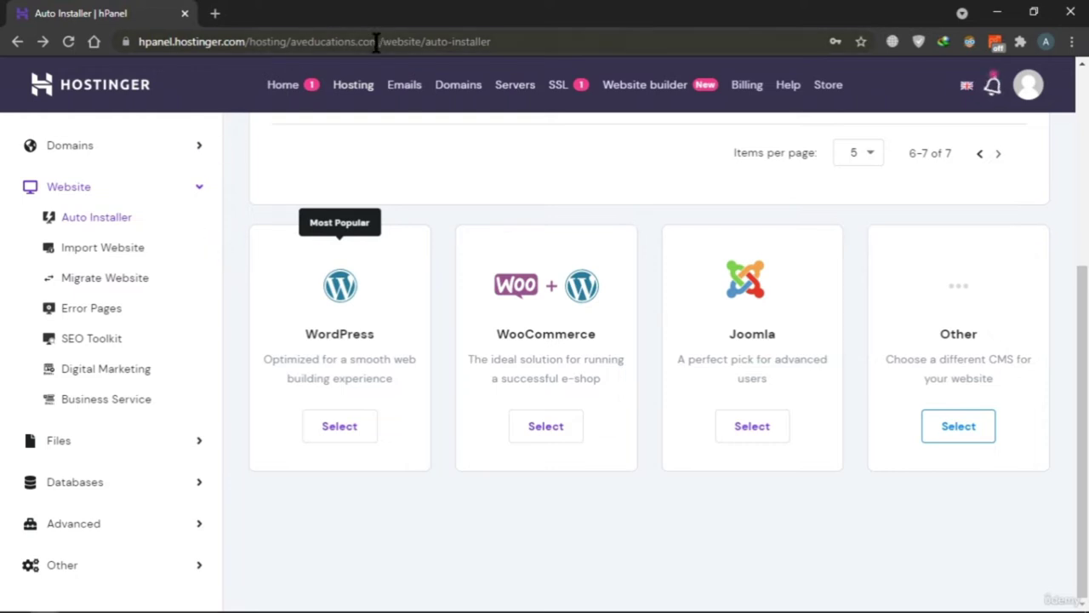
Start a WordPress installation from the Auto Installer and choose try.aveducations.com as its domain
{"action": "scroll", "coordinate": [106, 231], "scroll_direction": "up", "scroll_amount": 4}
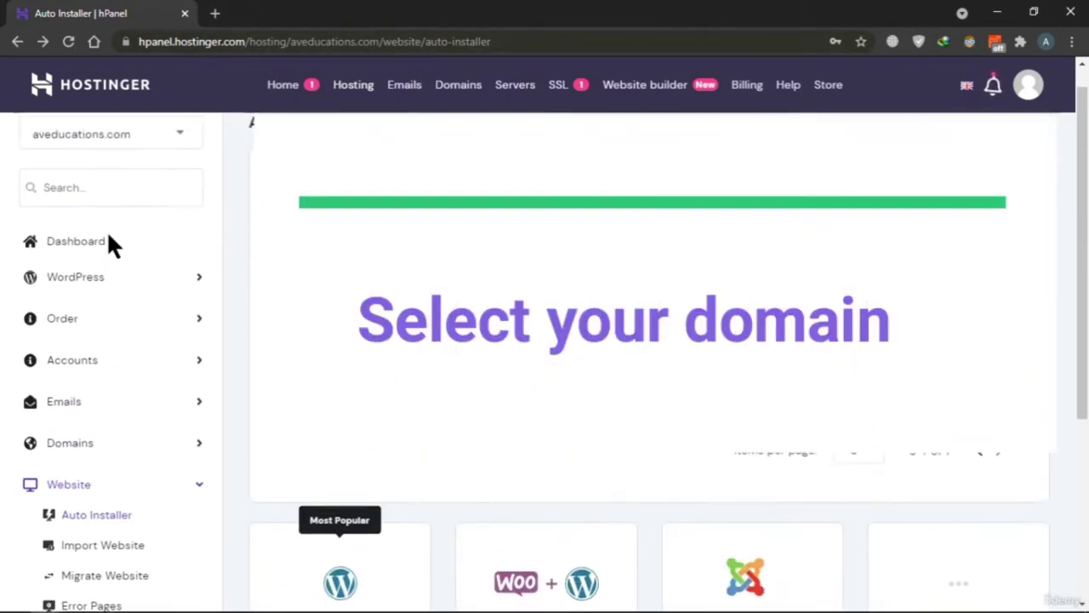
{"action": "scroll", "coordinate": [106, 230], "scroll_direction": "up", "scroll_amount": 1}
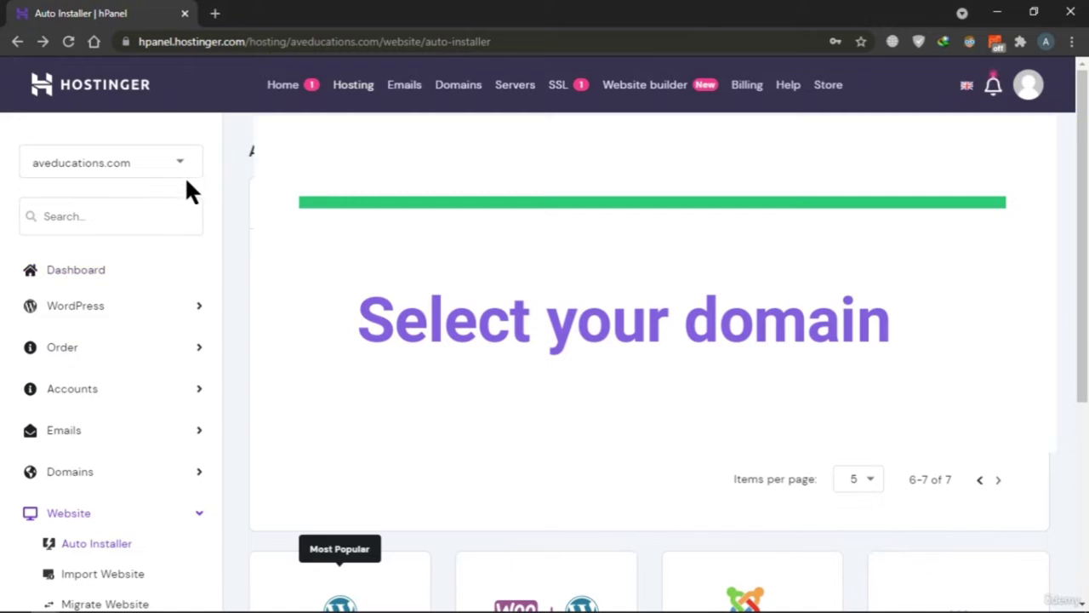
{"action": "scroll", "coordinate": [189, 189], "scroll_direction": "down", "scroll_amount": 4}
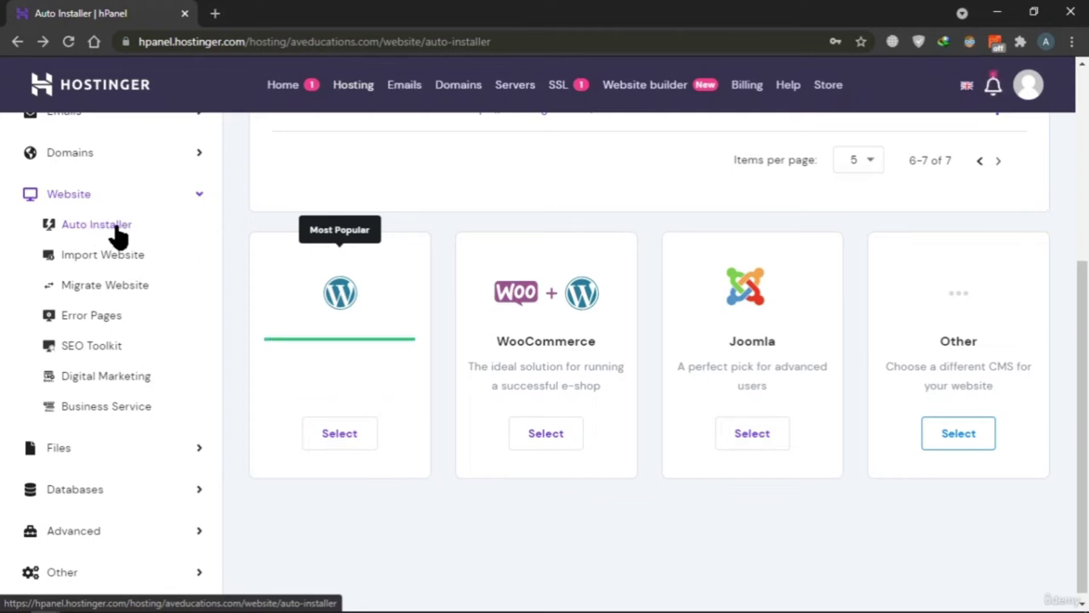
{"action": "left_click", "coordinate": [340, 434]}
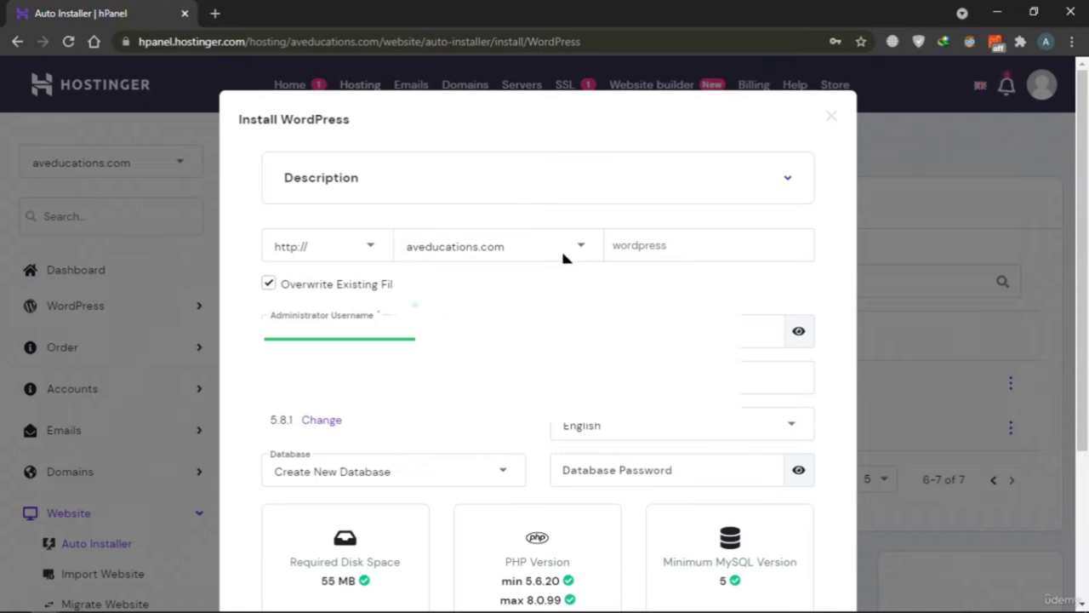
{"action": "left_click", "coordinate": [564, 251]}
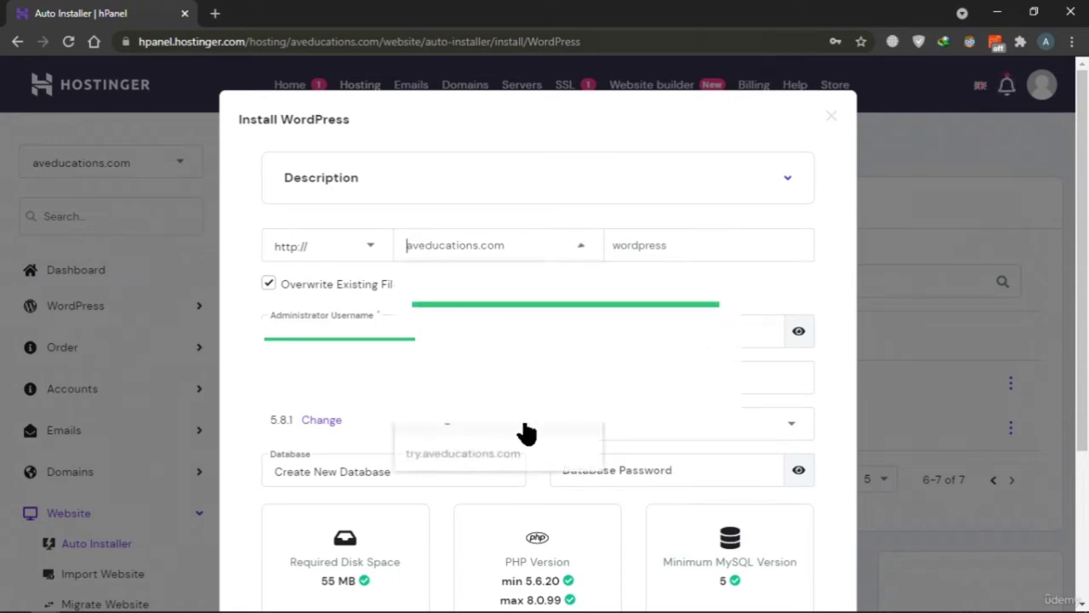
{"action": "left_click", "coordinate": [515, 464]}
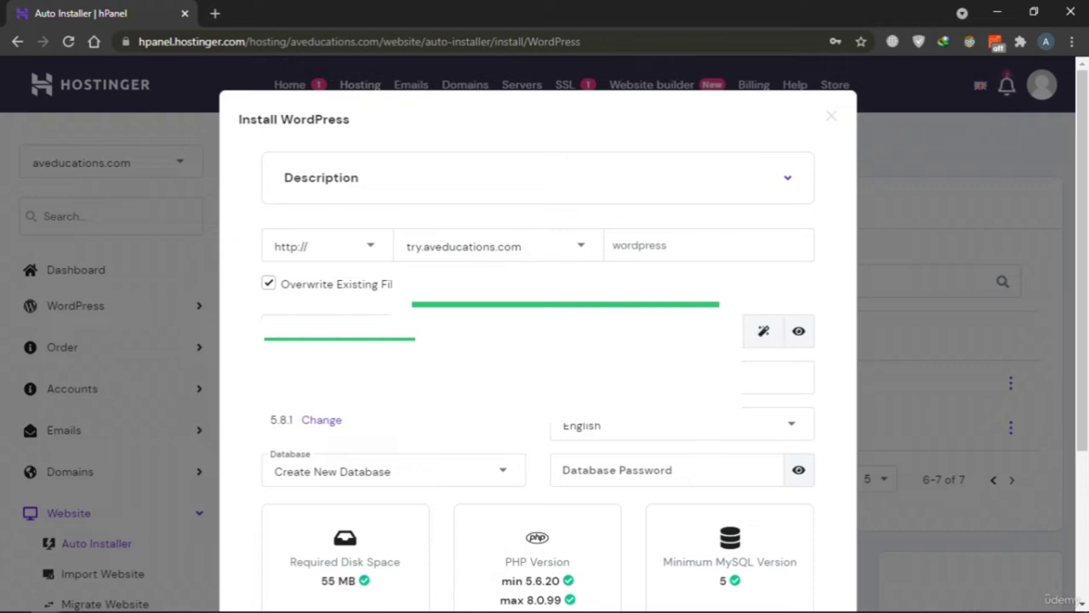
{"action": "scroll", "coordinate": [617, 425], "scroll_direction": "down", "scroll_amount": 1}
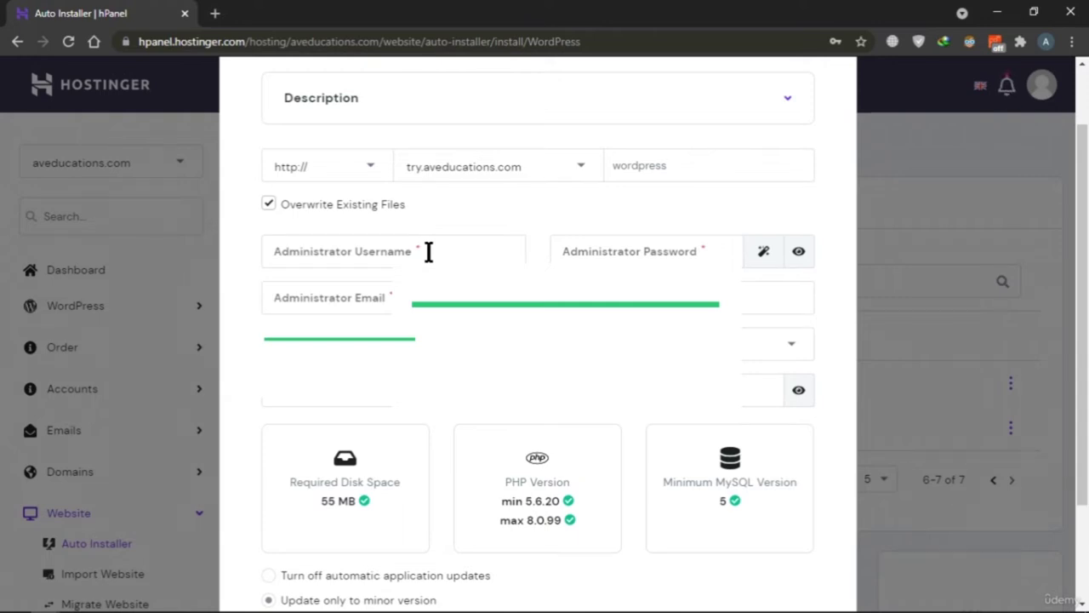
{"action": "scroll", "coordinate": [428, 252], "scroll_direction": "up", "scroll_amount": 1}
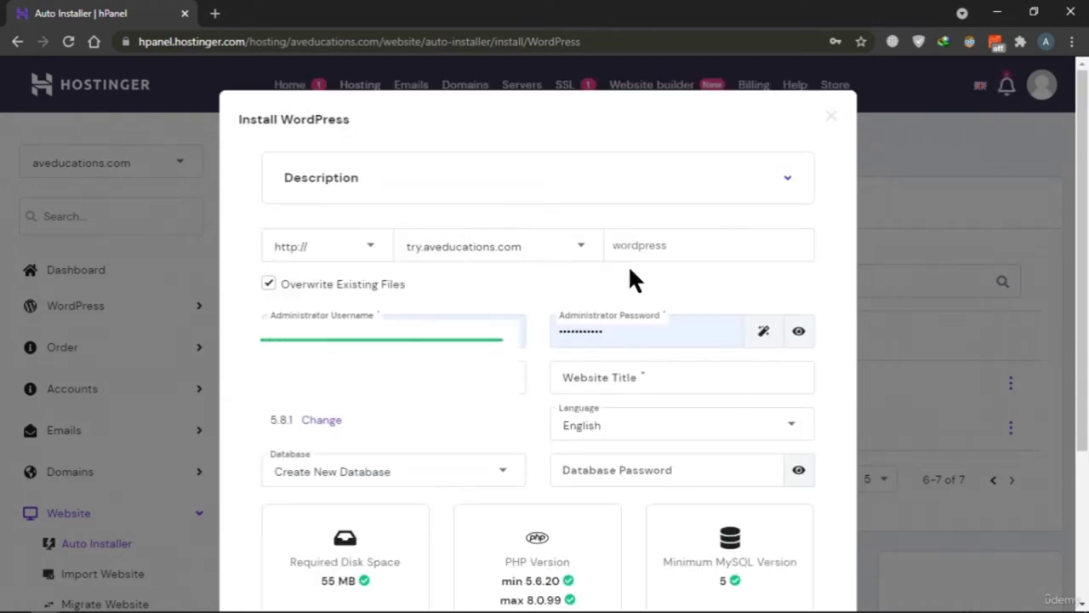
{"action": "left_click", "coordinate": [314, 255]}
{"action": "left_click", "coordinate": [317, 283]}
Set the website title to "tryaveducation"
{"action": "left_click", "coordinate": [700, 370]}
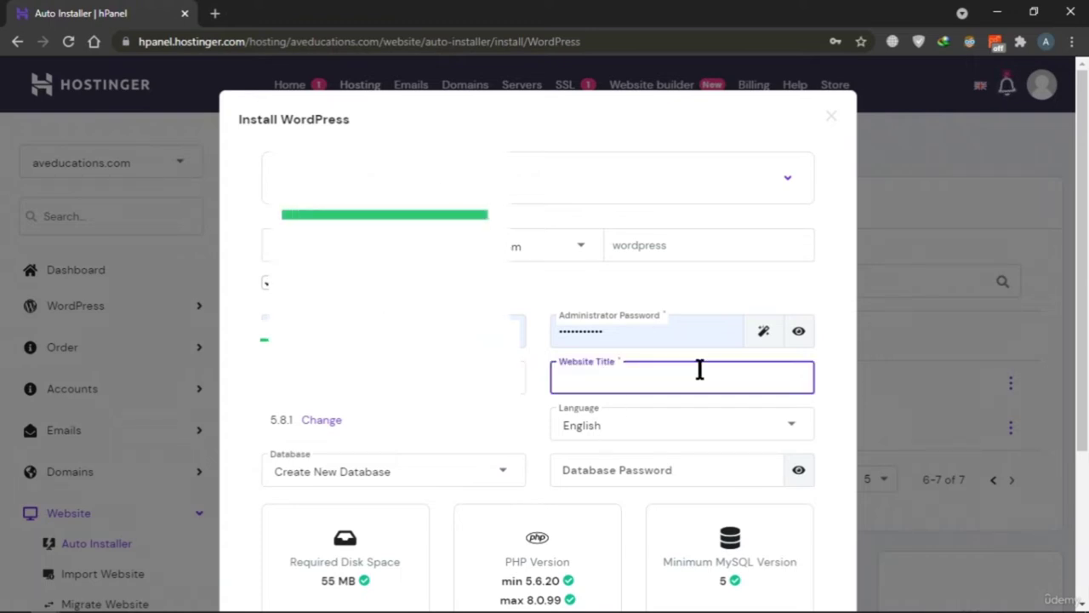
{"action": "type", "text": "try"}
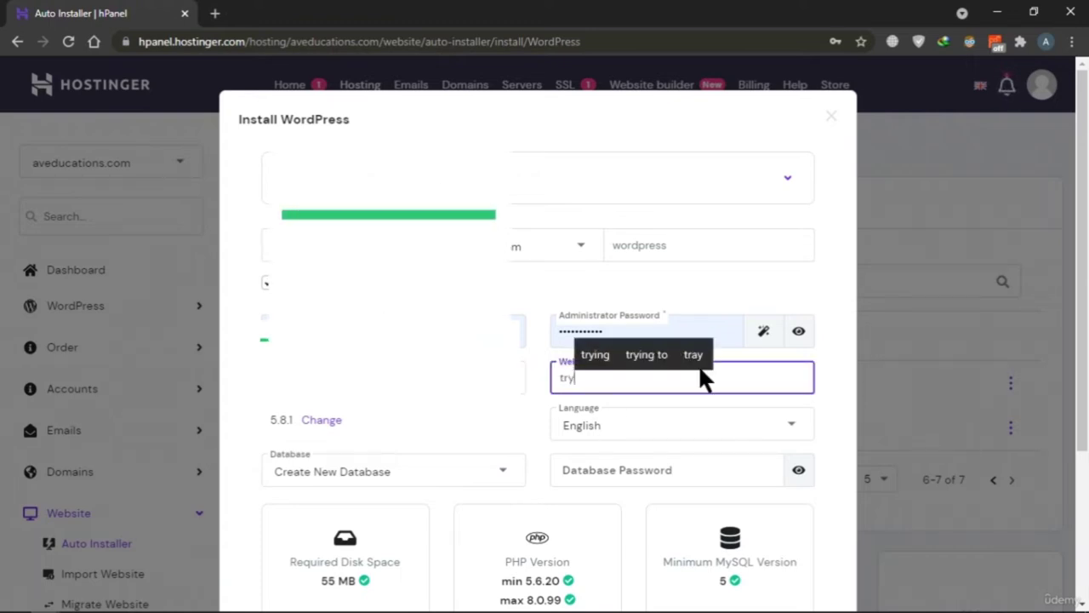
{"action": "type", "text": "aveducation"}
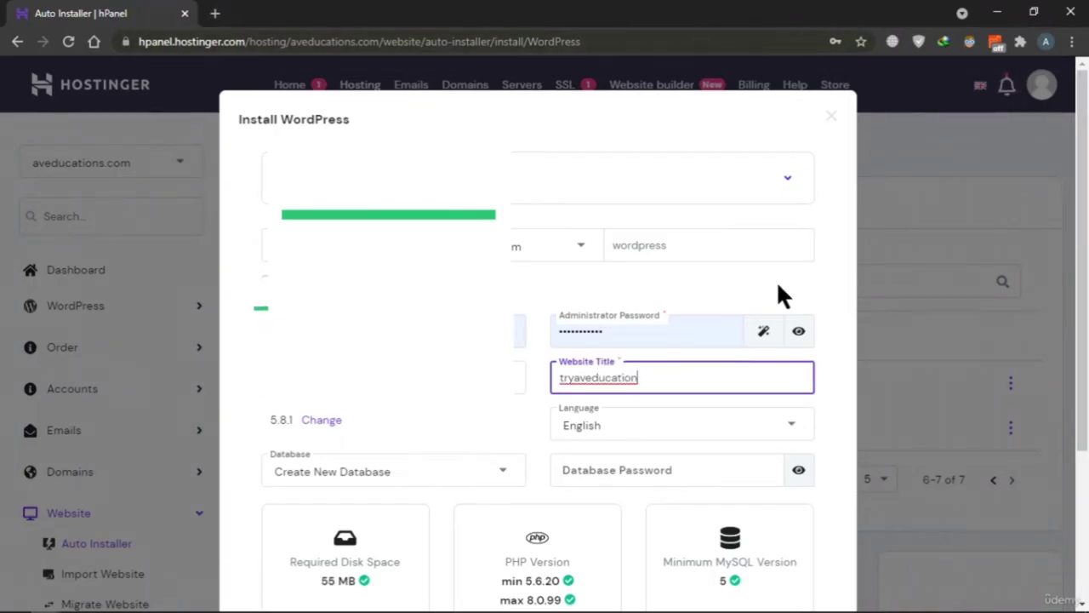
Fill in the database password while keeping the Create New Database option
{"action": "scroll", "coordinate": [778, 292], "scroll_direction": "down", "scroll_amount": 2}
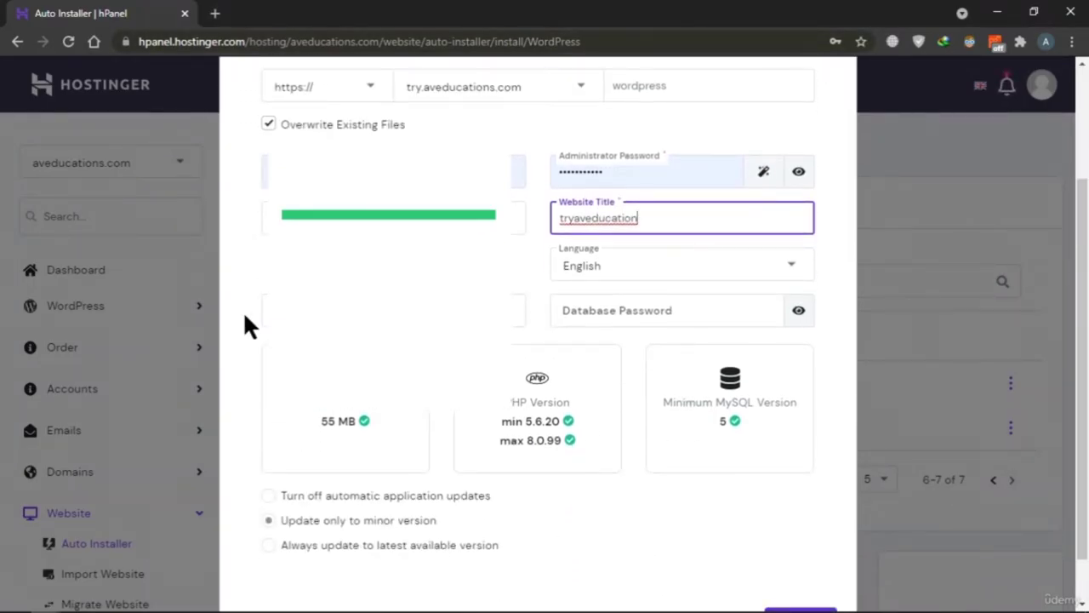
{"action": "left_click", "coordinate": [680, 315]}
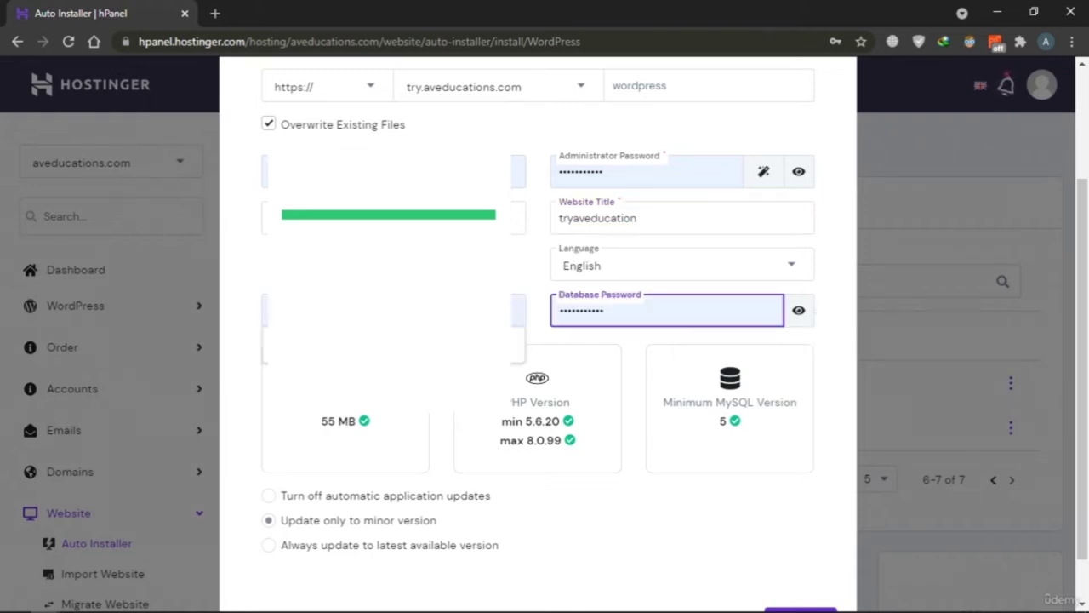
{"action": "key", "text": "Tab"}
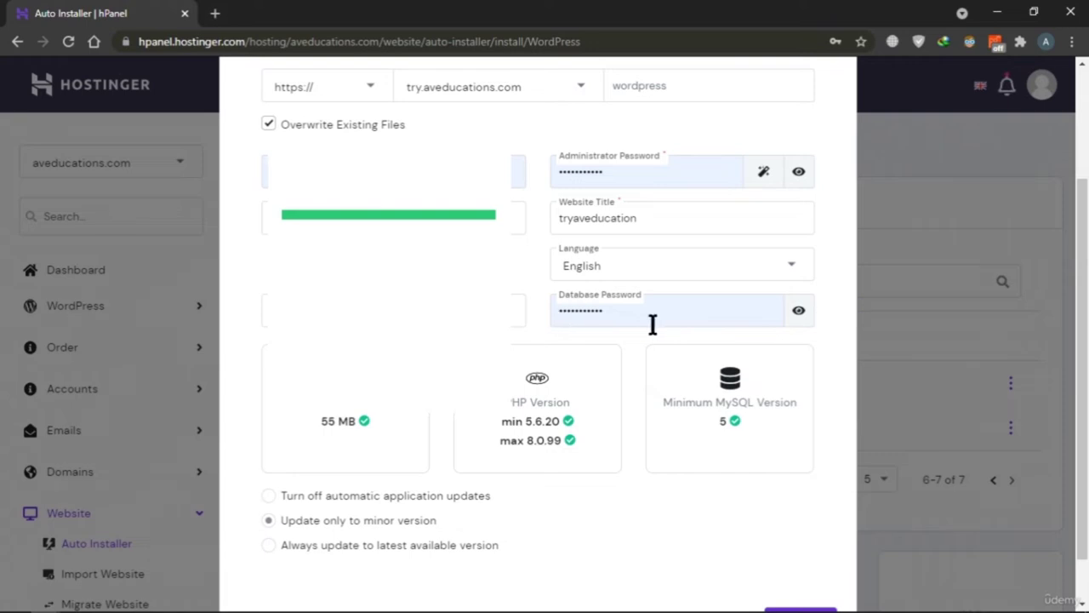
Check the completed WordPress install form and try to start the installation
{"action": "scroll", "coordinate": [595, 392], "scroll_direction": "down", "scroll_amount": 1}
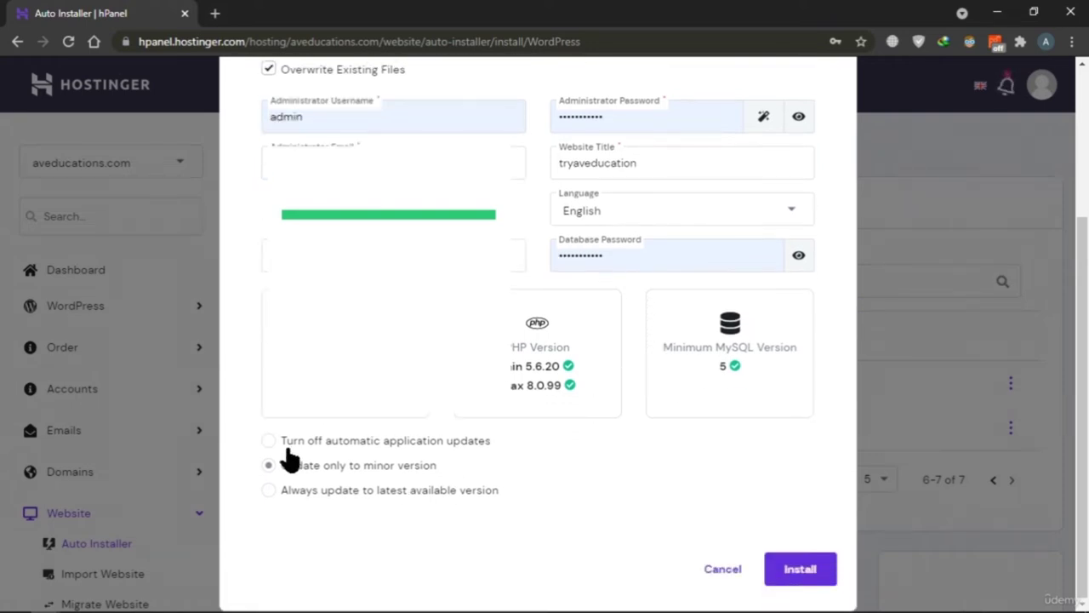
{"action": "scroll", "coordinate": [371, 481], "scroll_direction": "up", "scroll_amount": 3}
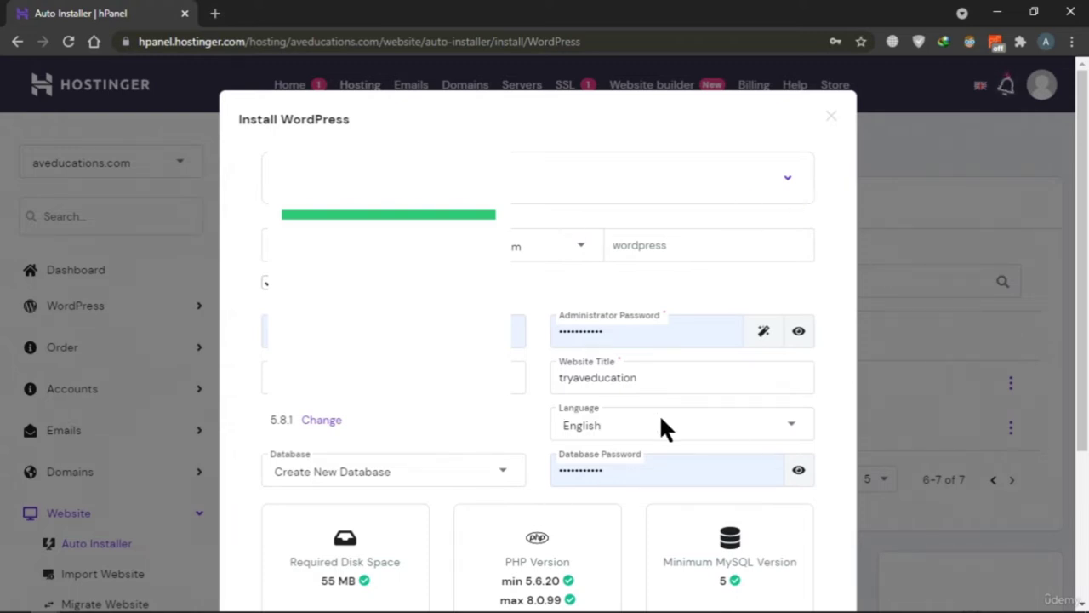
{"action": "scroll", "coordinate": [674, 418], "scroll_direction": "down", "scroll_amount": 3}
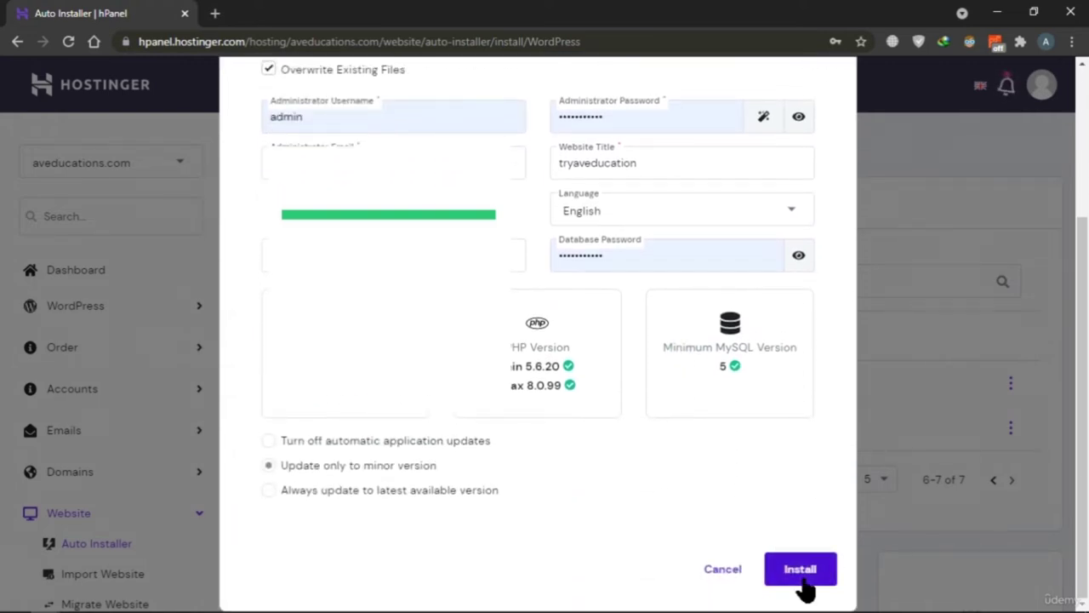
{"action": "left_click", "coordinate": [801, 574]}
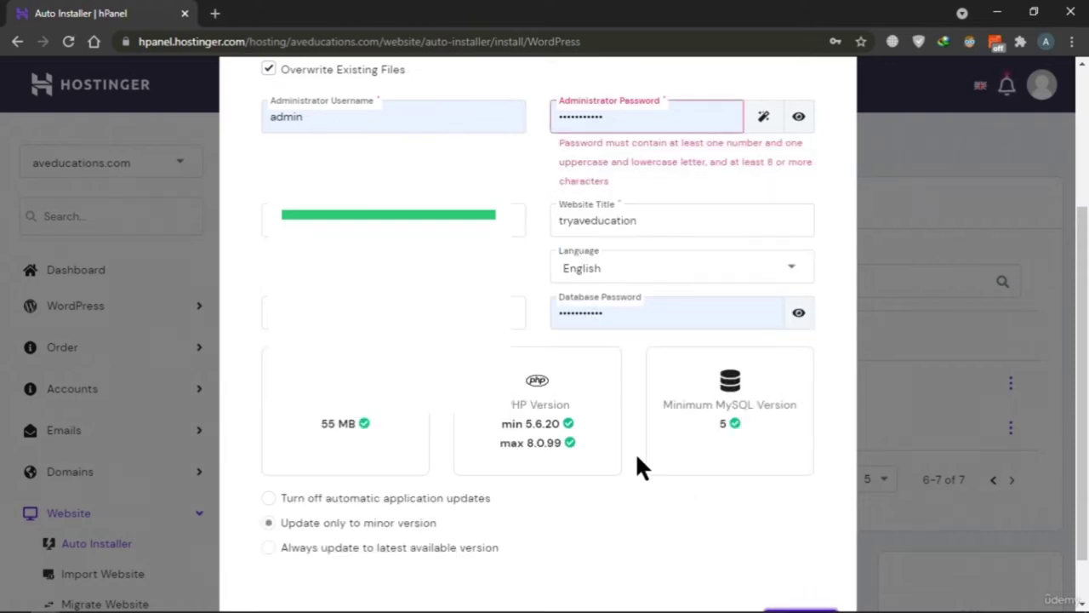
Replace the administrator password with one that meets the complexity rules and submit the WordPress installation
{"action": "left_click_drag", "start_coordinate": [669, 116], "coordinate": [403, 111]}
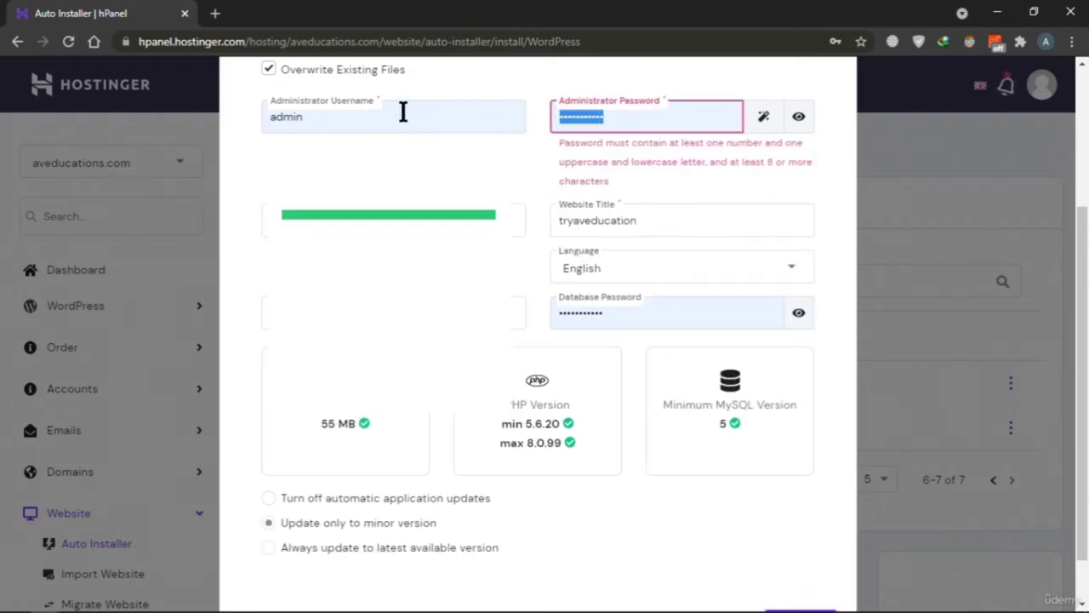
{"action": "key", "text": "BackSpace"}
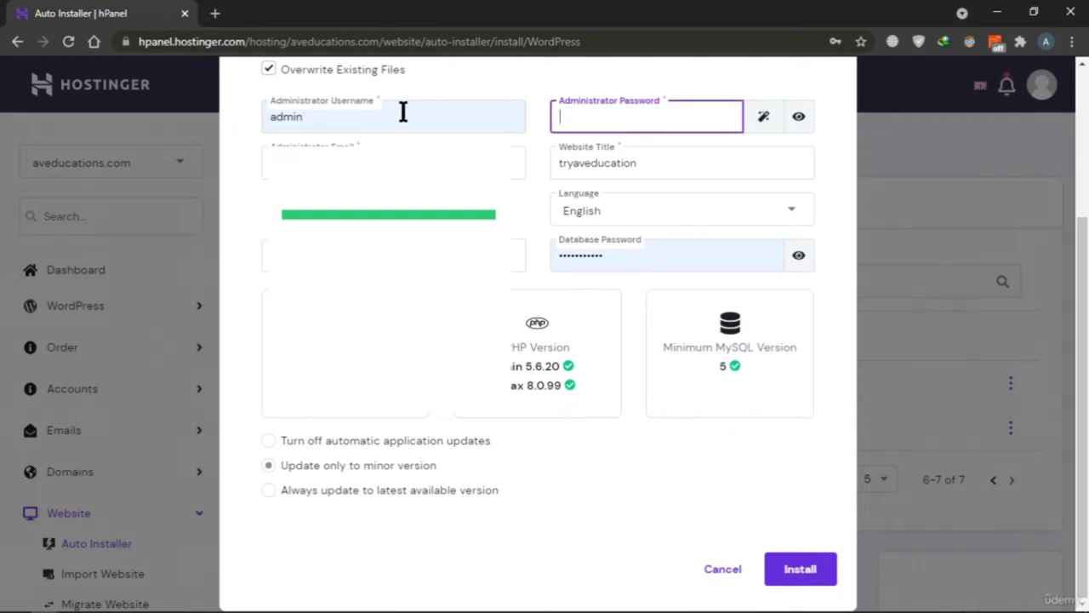
{"action": "type", "text": "••••••••"}
{"action": "left_click", "coordinate": [776, 577]}
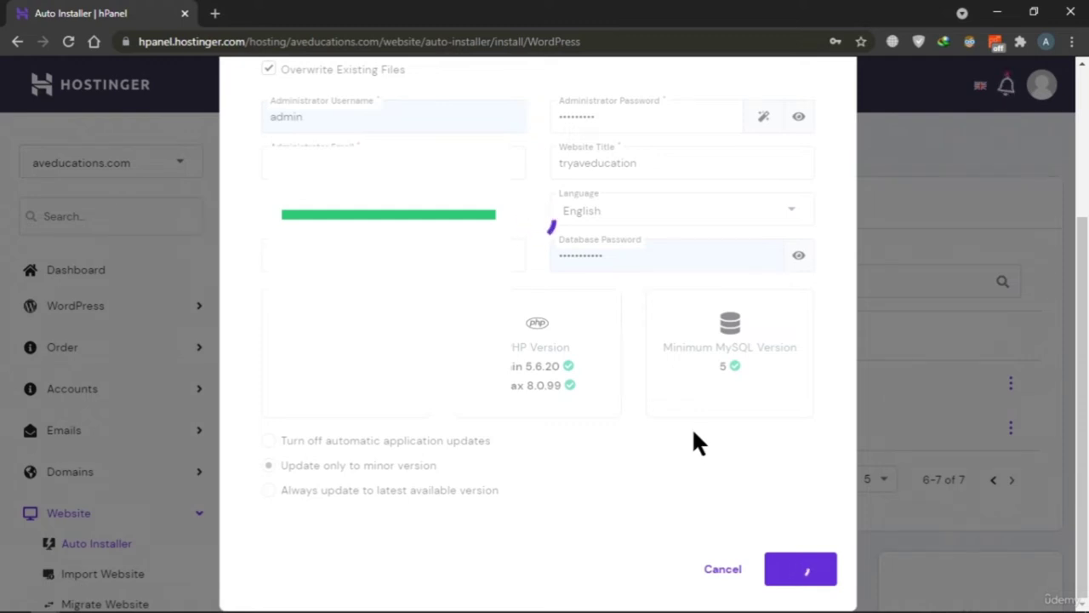
{"action": "scroll", "coordinate": [673, 417], "scroll_direction": "up", "scroll_amount": 3}
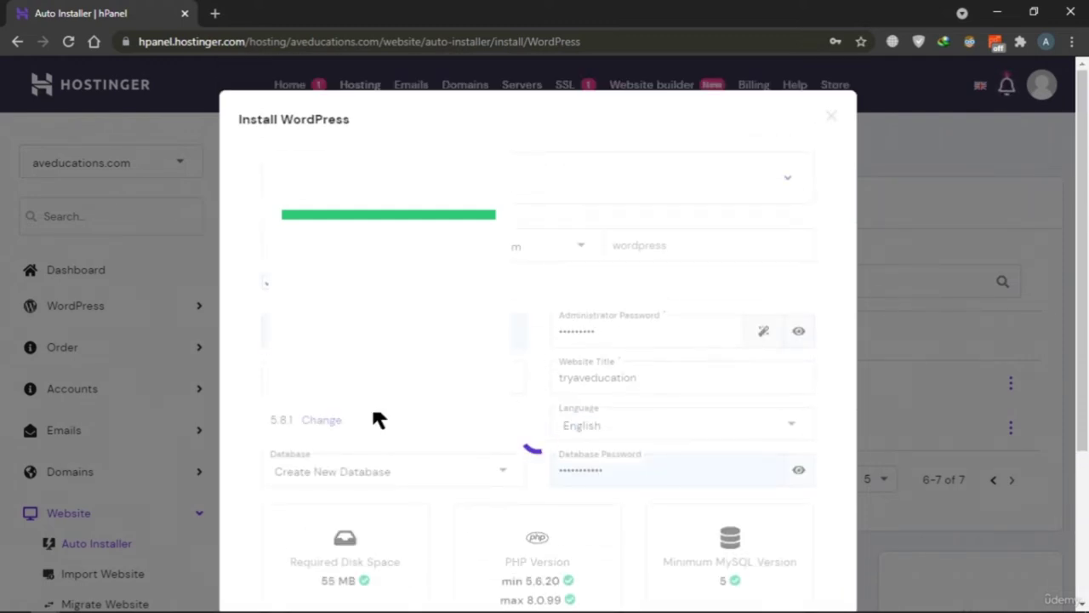
{"action": "scroll", "coordinate": [763, 537], "scroll_direction": "down", "scroll_amount": 2}
{"action": "scroll", "coordinate": [578, 469], "scroll_direction": "down", "scroll_amount": 1}
{"action": "scroll", "coordinate": [579, 460], "scroll_direction": "up", "scroll_amount": 3}
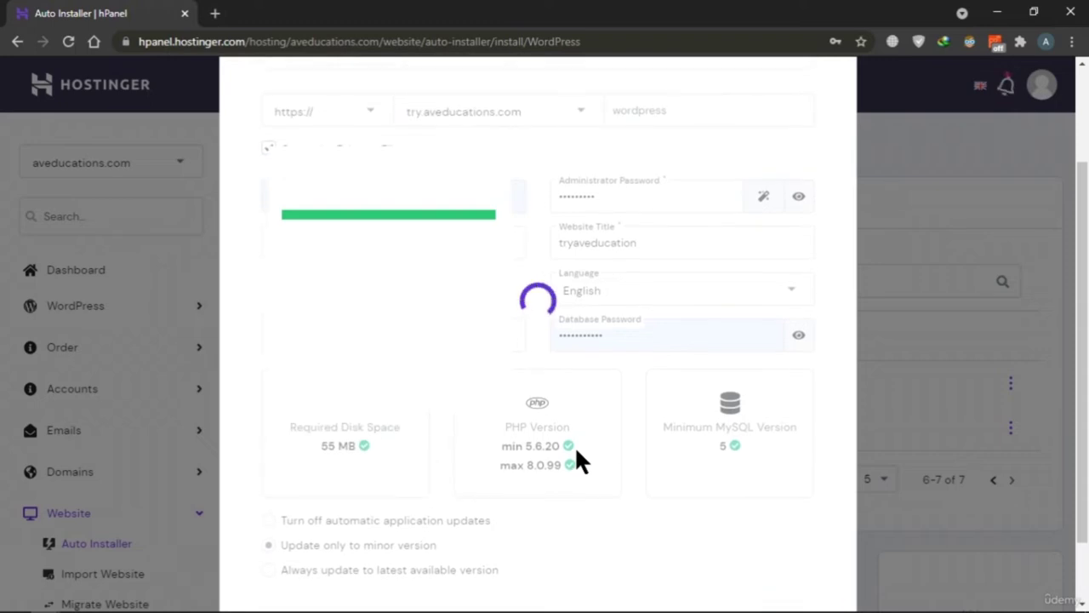
{"action": "scroll", "coordinate": [626, 294], "scroll_direction": "down", "scroll_amount": 1}
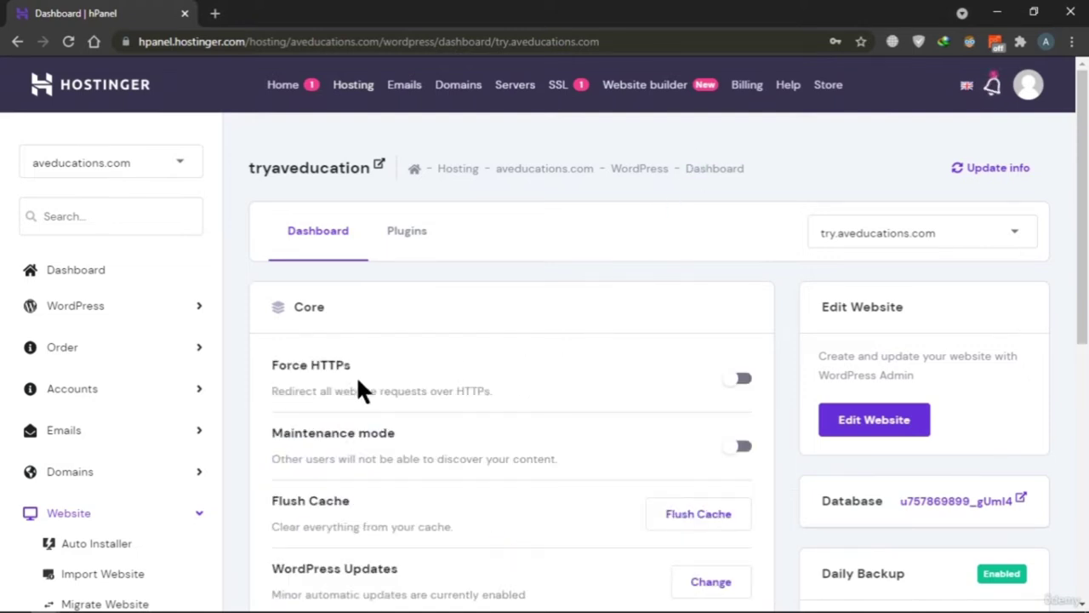
Try to turn on Force HTTPs for try.aveducations.com by installing its SSL certificate, and close the dialog
{"action": "left_click", "coordinate": [742, 385]}
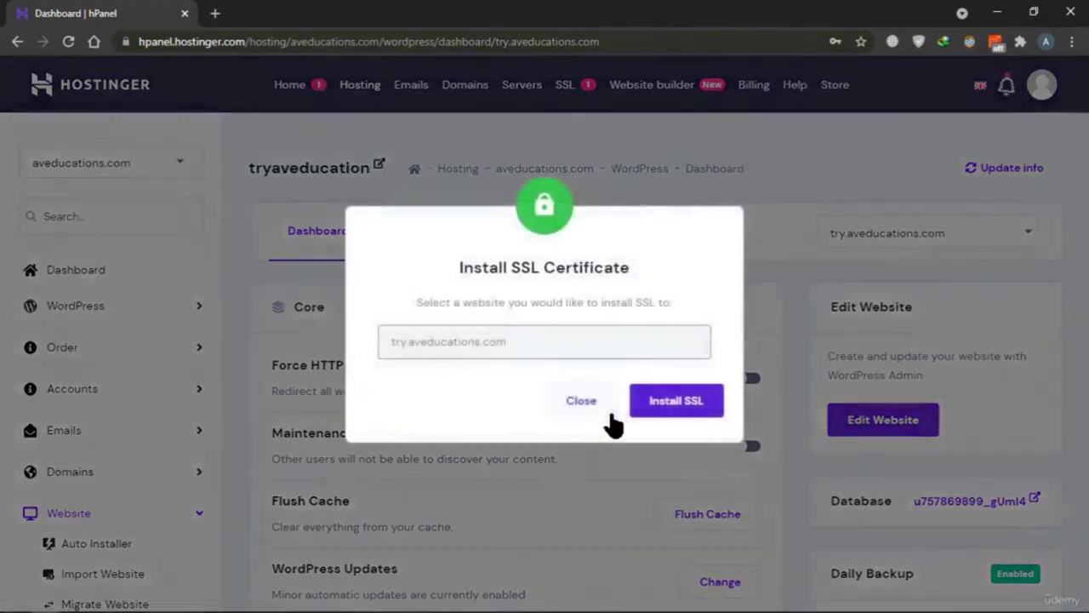
{"action": "left_click", "coordinate": [674, 405]}
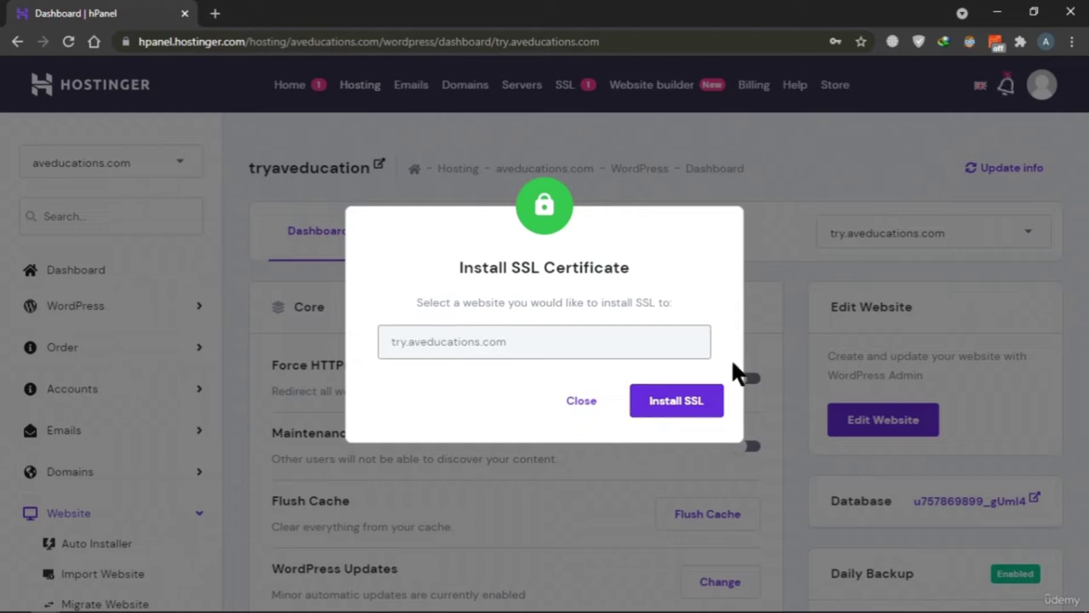
{"action": "left_click", "coordinate": [570, 402]}
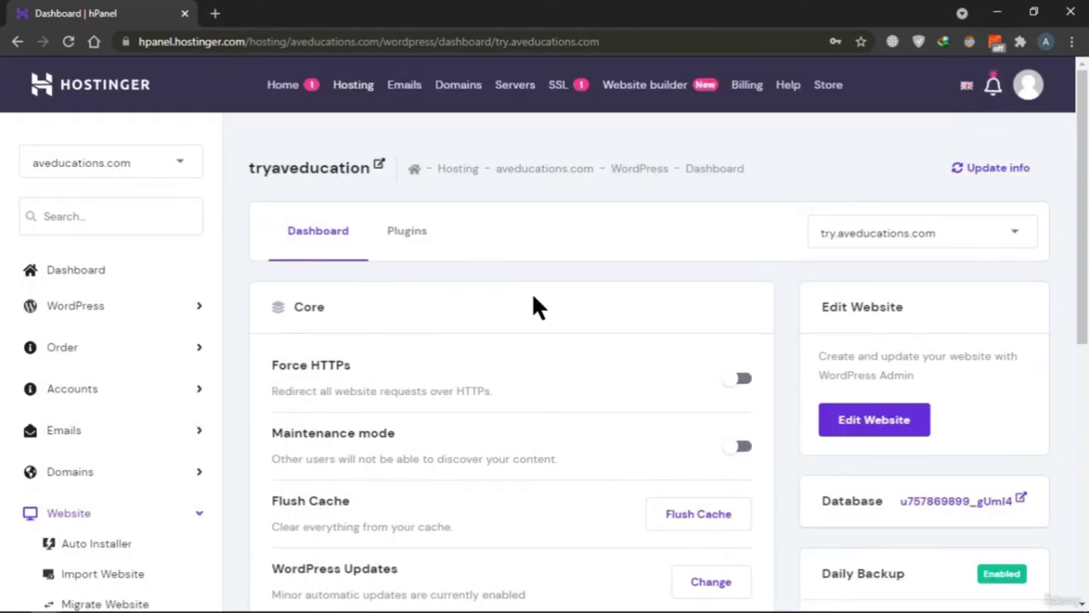
Examine the try.aveducations.com dashboard's Core, Speed & Security and Site Installs settings, and open its Plugins page
{"action": "scroll", "coordinate": [951, 225], "scroll_direction": "down", "scroll_amount": 1}
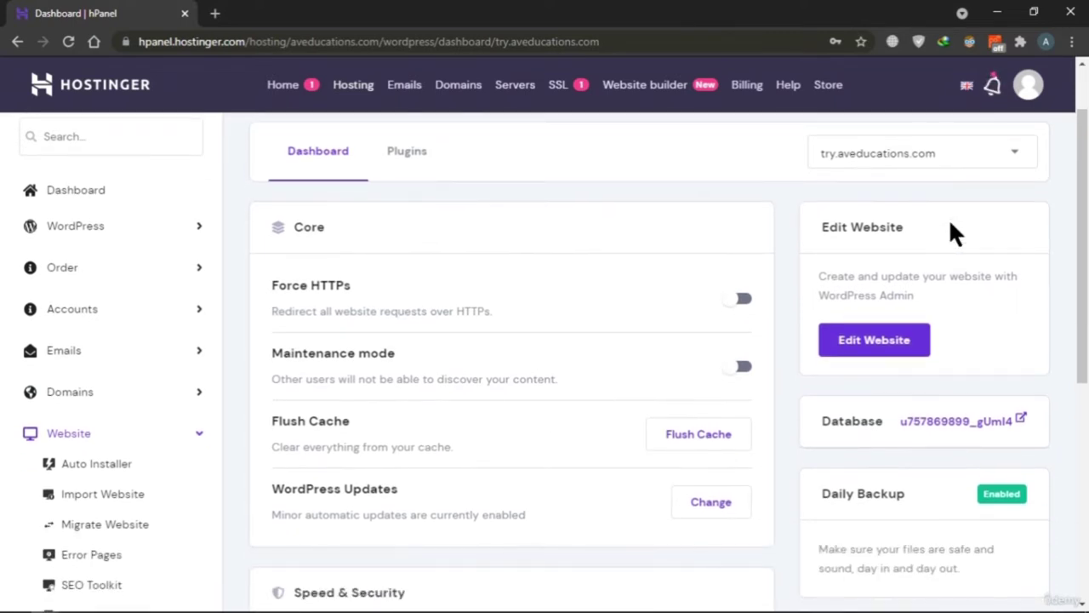
{"action": "scroll", "coordinate": [815, 233], "scroll_direction": "up", "scroll_amount": 1}
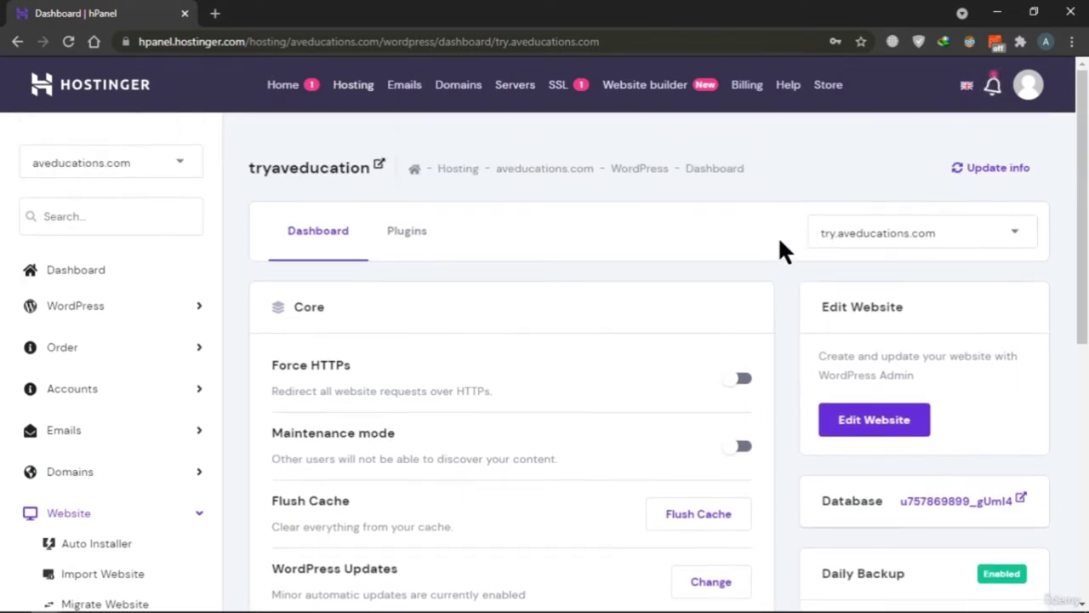
{"action": "scroll", "coordinate": [766, 247], "scroll_direction": "down", "scroll_amount": 4}
{"action": "scroll", "coordinate": [760, 255], "scroll_direction": "down", "scroll_amount": 3}
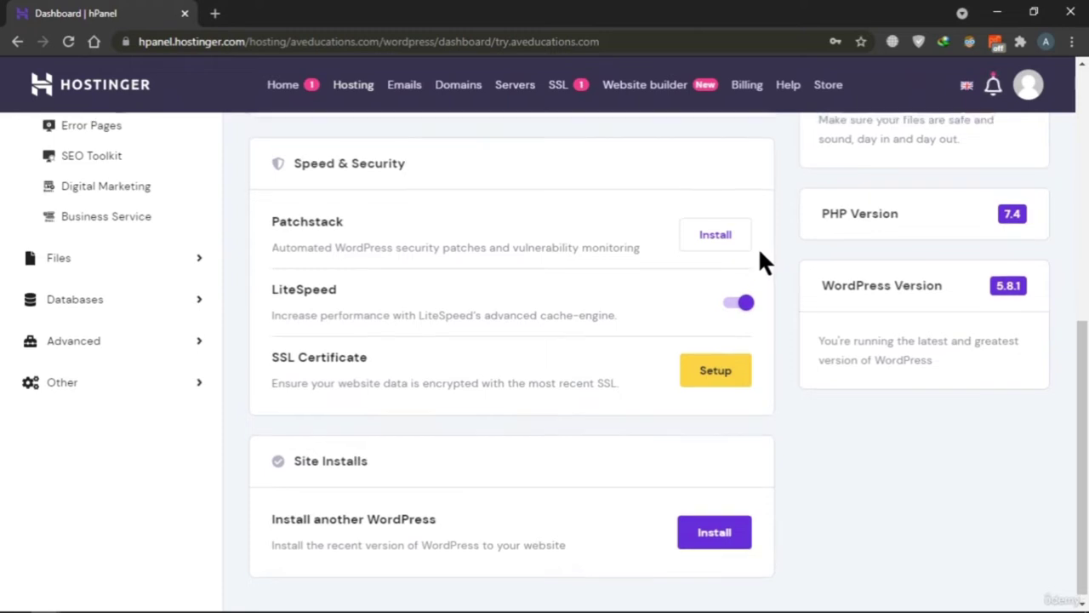
{"action": "scroll", "coordinate": [760, 261], "scroll_direction": "up", "scroll_amount": 6}
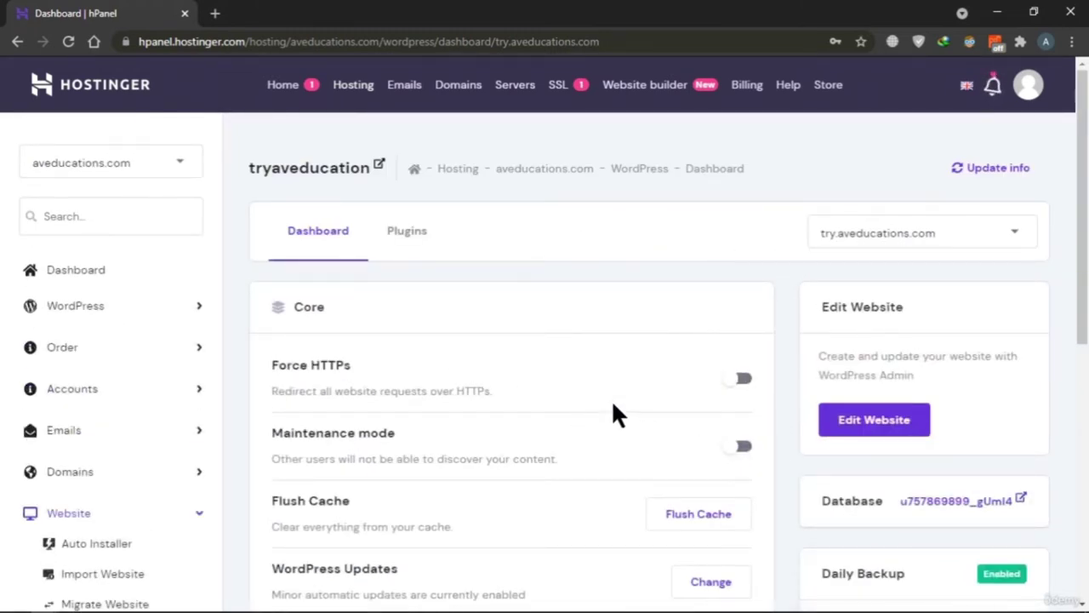
{"action": "left_click", "coordinate": [417, 251]}
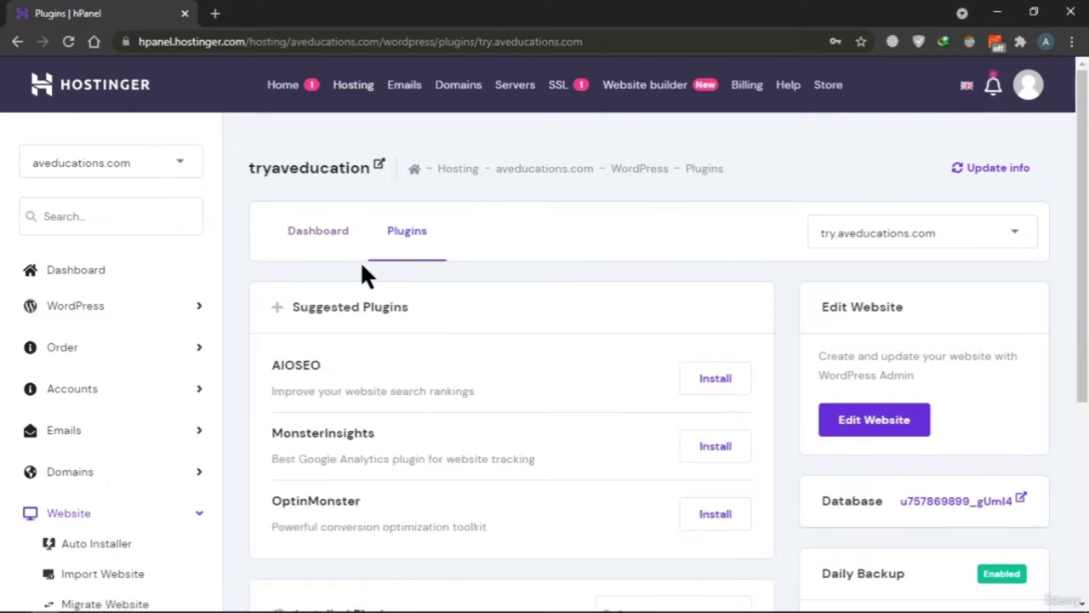
Look over the Plugins page, return to the try.aveducations.com dashboard in hPanel, and refresh its site information
{"action": "scroll", "coordinate": [353, 264], "scroll_direction": "down", "scroll_amount": 4}
{"action": "scroll", "coordinate": [348, 288], "scroll_direction": "up", "scroll_amount": 4}
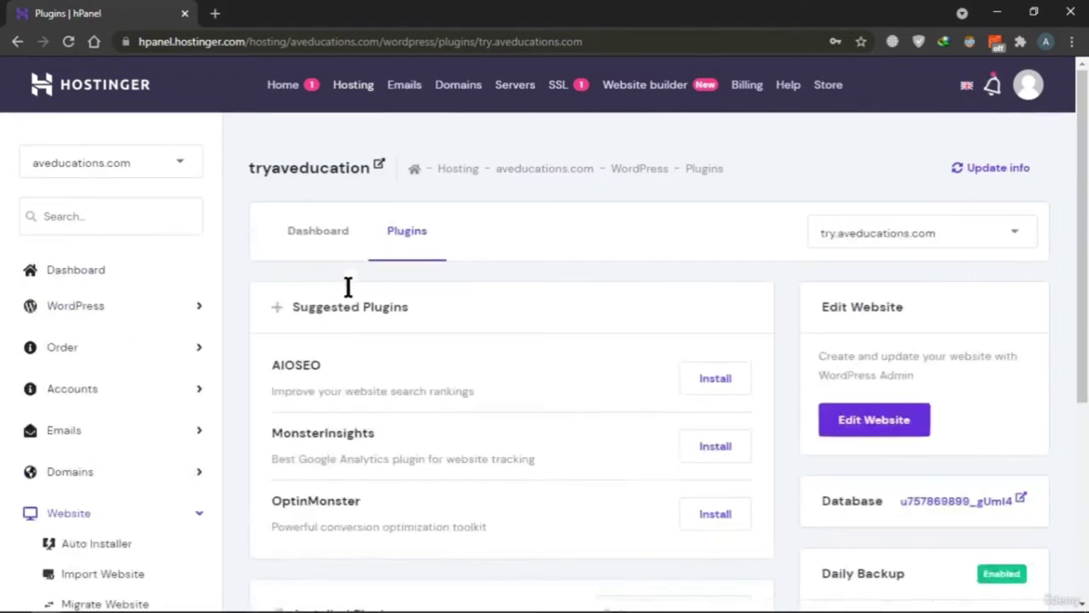
{"action": "left_click", "coordinate": [306, 233]}
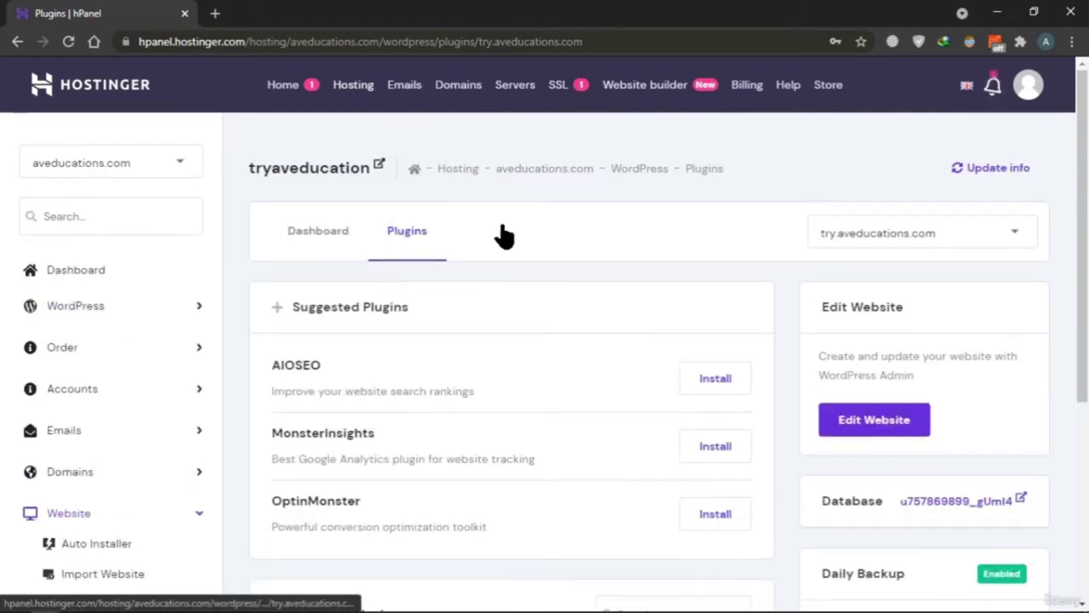
{"action": "left_click", "coordinate": [994, 169]}
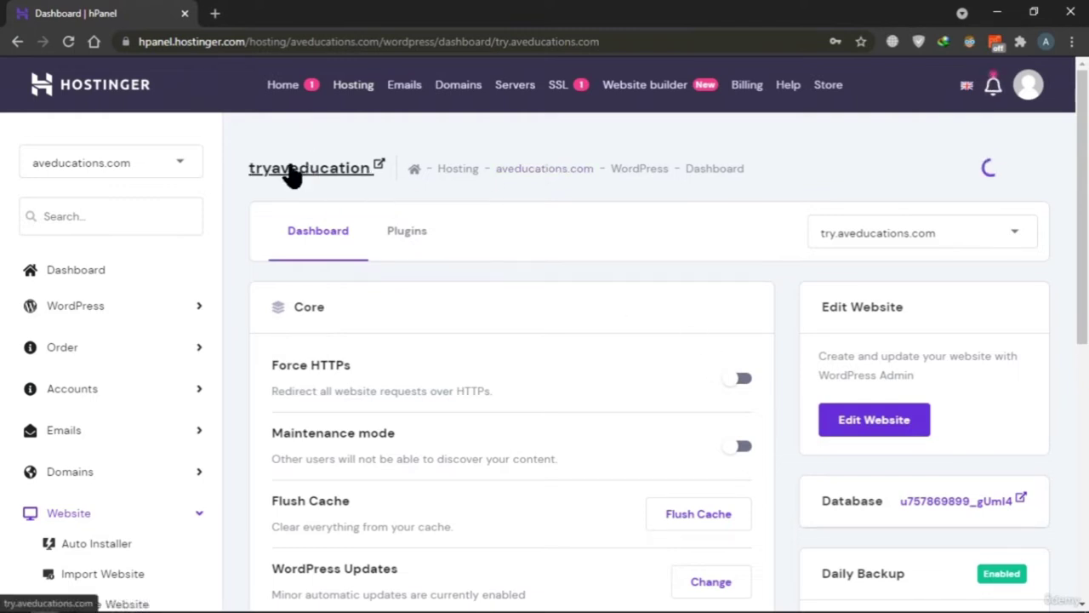
Open the live tryaveducation site, reload it, and examine its default home page from header to footer
{"action": "left_click", "coordinate": [290, 172]}
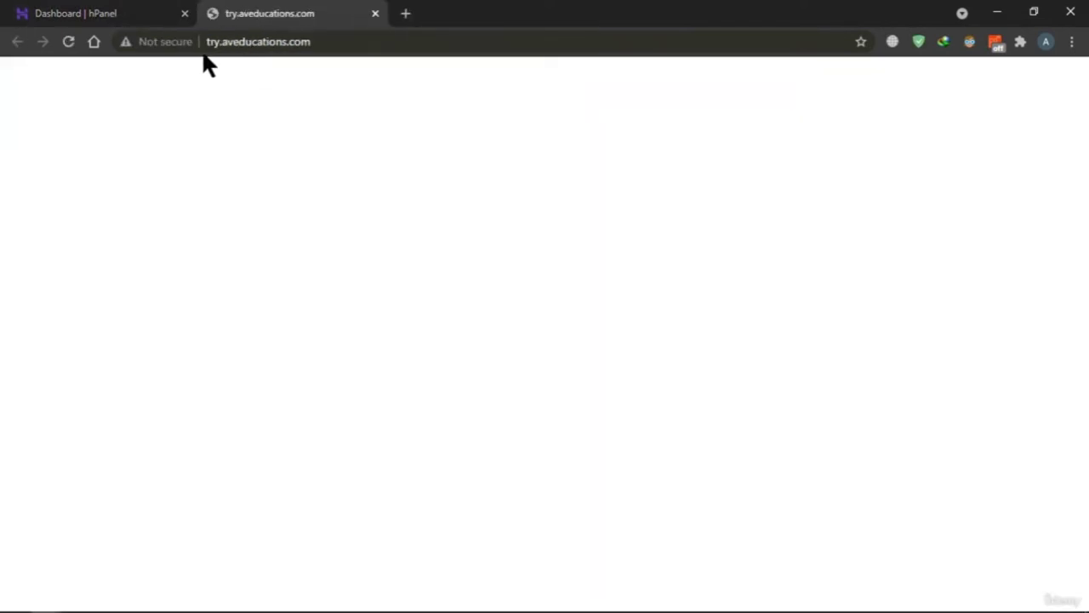
{"action": "left_click", "coordinate": [69, 42]}
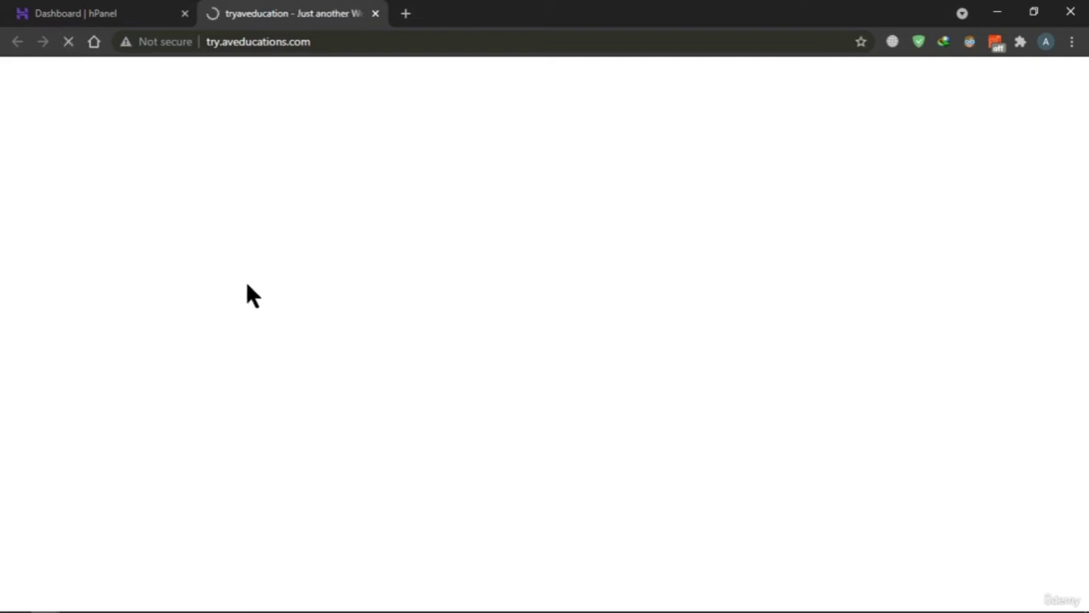
{"action": "scroll", "coordinate": [532, 255], "scroll_direction": "down", "scroll_amount": 5}
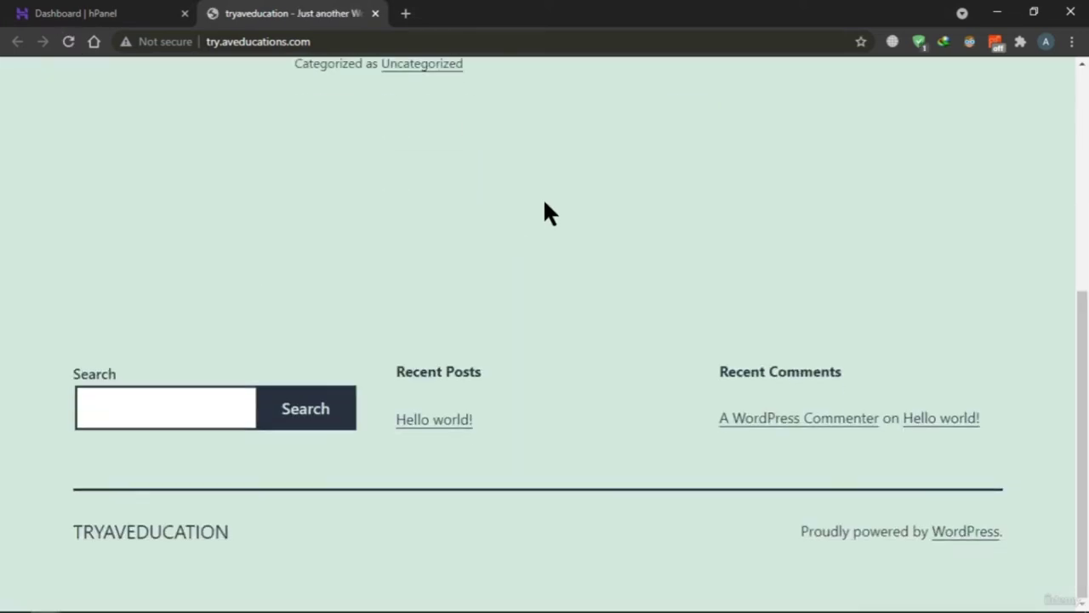
{"action": "scroll", "coordinate": [544, 209], "scroll_direction": "up", "scroll_amount": 5}
{"action": "scroll", "coordinate": [544, 187], "scroll_direction": "down", "scroll_amount": 5}
{"action": "scroll", "coordinate": [294, 153], "scroll_direction": "up", "scroll_amount": 5}
{"action": "scroll", "coordinate": [156, 264], "scroll_direction": "down", "scroll_amount": 5}
{"action": "scroll", "coordinate": [157, 253], "scroll_direction": "up", "scroll_amount": 5}
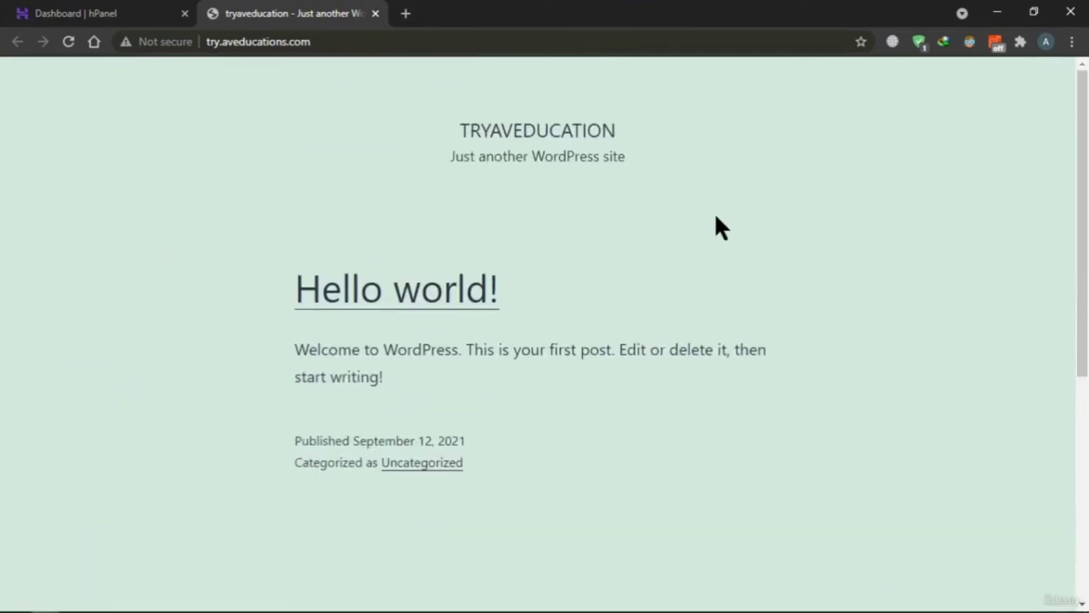
{"action": "scroll", "coordinate": [713, 216], "scroll_direction": "down", "scroll_amount": 5}
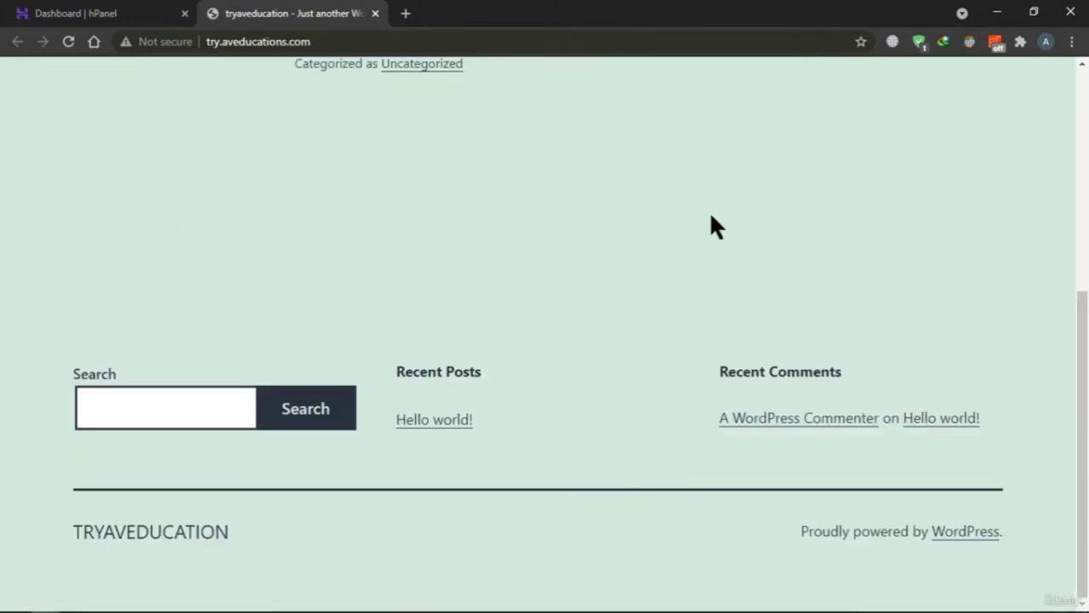
Open the WordPress login page at try.aveducations.com/wp-admin
{"action": "left_click", "coordinate": [335, 41]}
{"action": "left_click", "coordinate": [343, 43]}
{"action": "type", "text": "/w"}
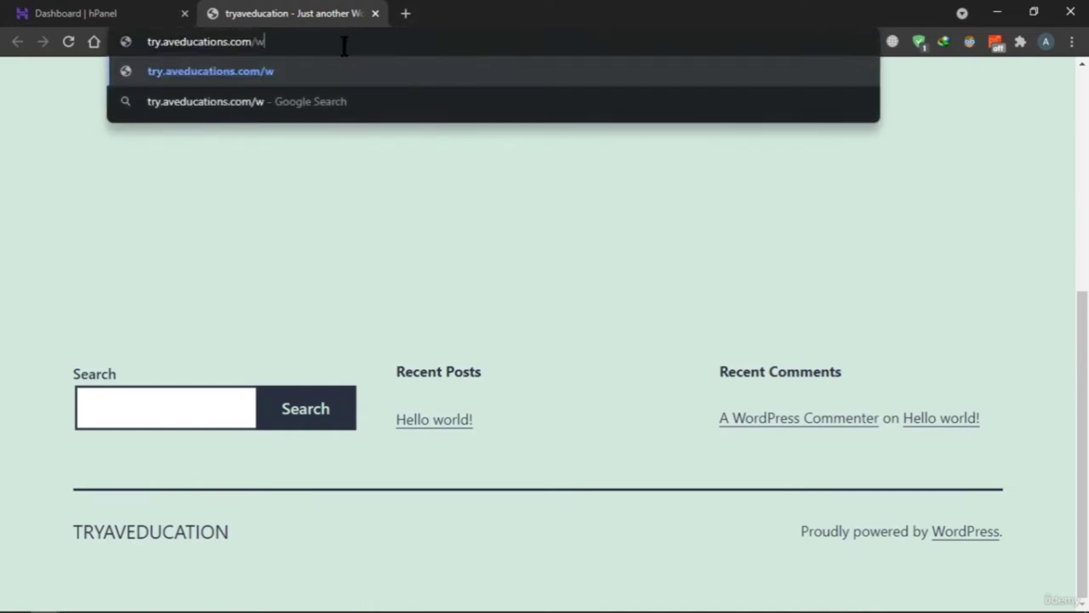
{"action": "type", "text": "p=admi"}
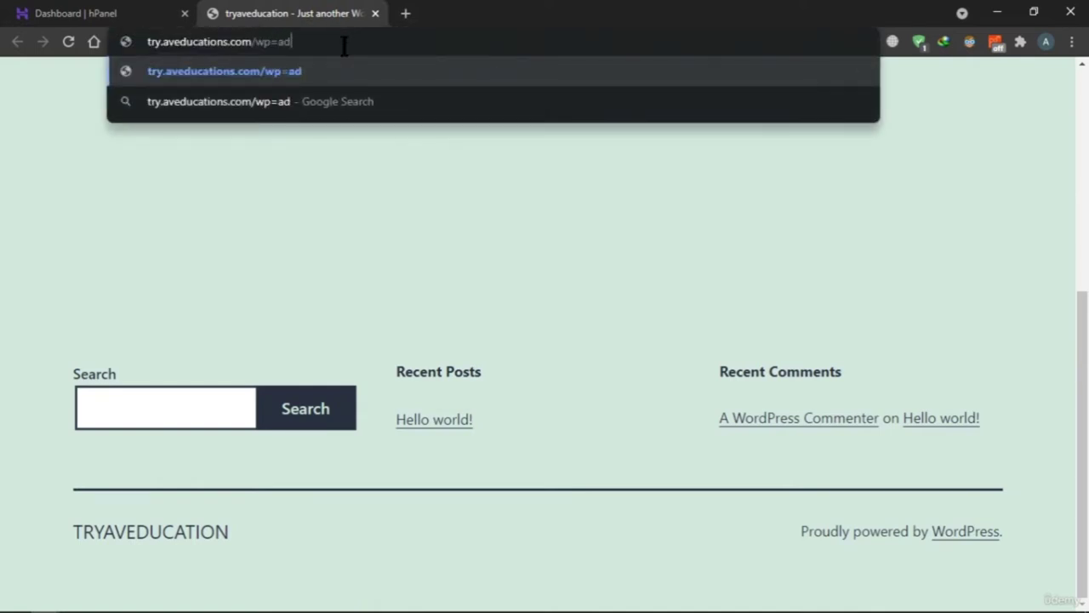
{"action": "key", "text": "BackSpace"}
{"action": "key", "text": "BackSpace"}
{"action": "key", "text": "BackSpace"}
{"action": "key", "text": "BackSpace"}
{"action": "key", "text": "BackSpace"}
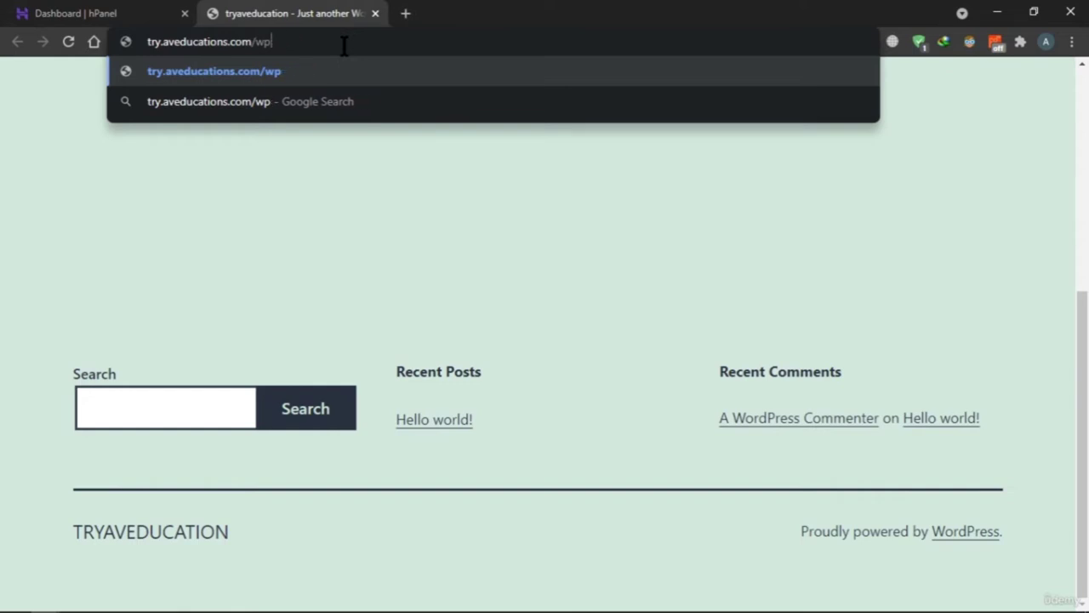
{"action": "type", "text": "-admin"}
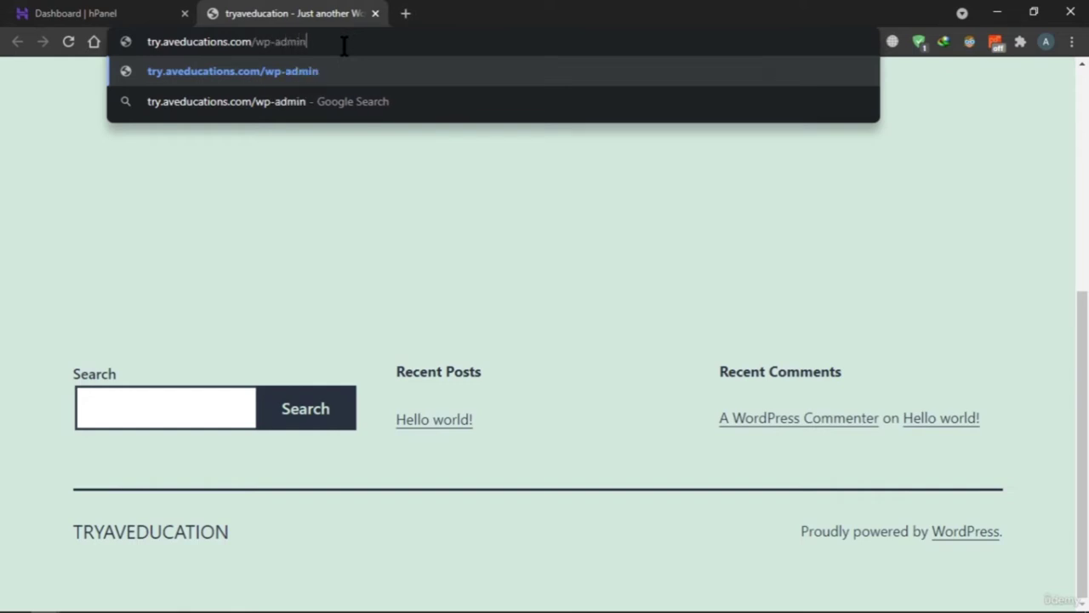
{"action": "key", "text": "Return"}
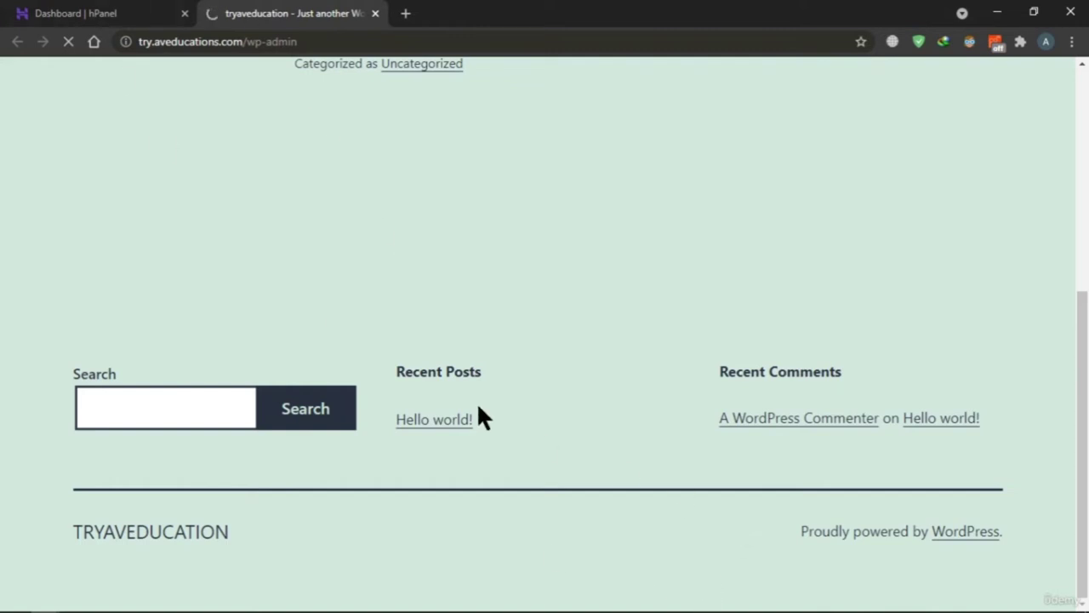
Switch back to hPanel and review the website options and the Core and Speed & Security settings for try.aveducations.com
{"action": "left_click", "coordinate": [85, 13]}
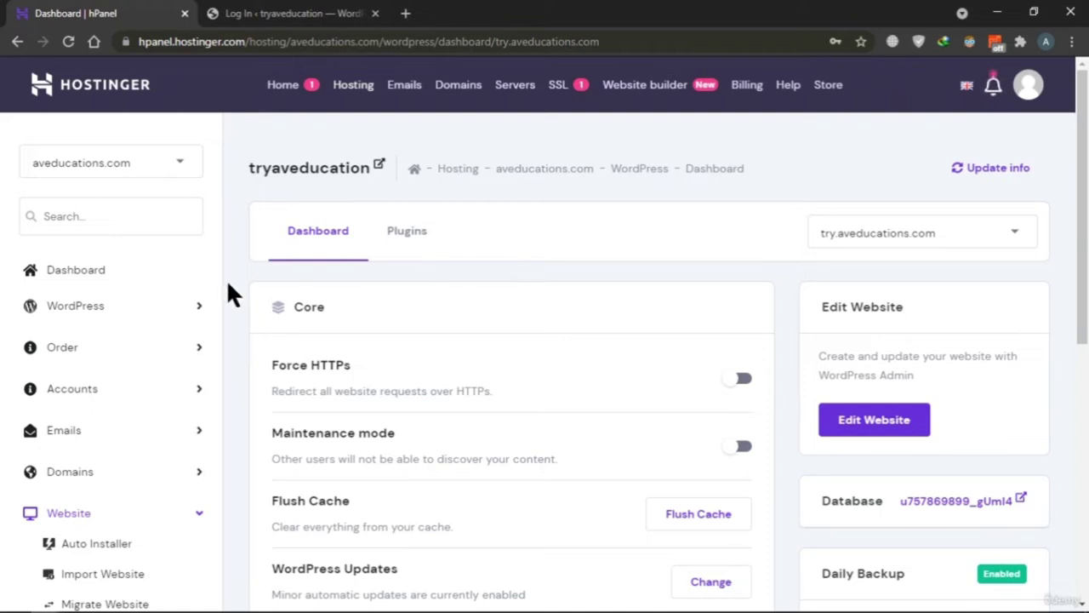
{"action": "scroll", "coordinate": [143, 464], "scroll_direction": "down", "scroll_amount": 3}
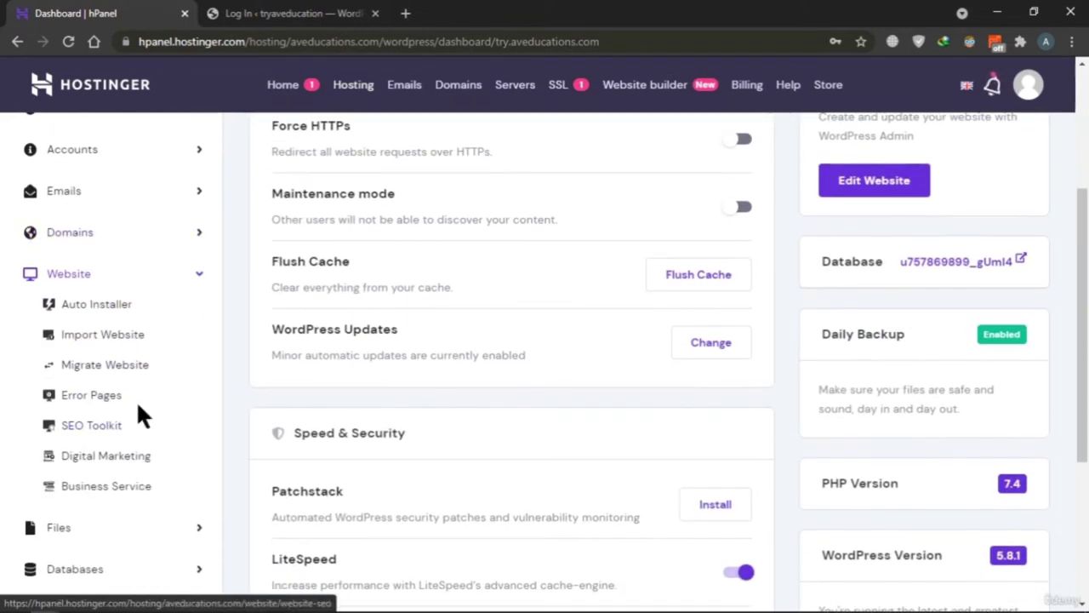
{"action": "scroll", "coordinate": [664, 459], "scroll_direction": "down", "scroll_amount": 1}
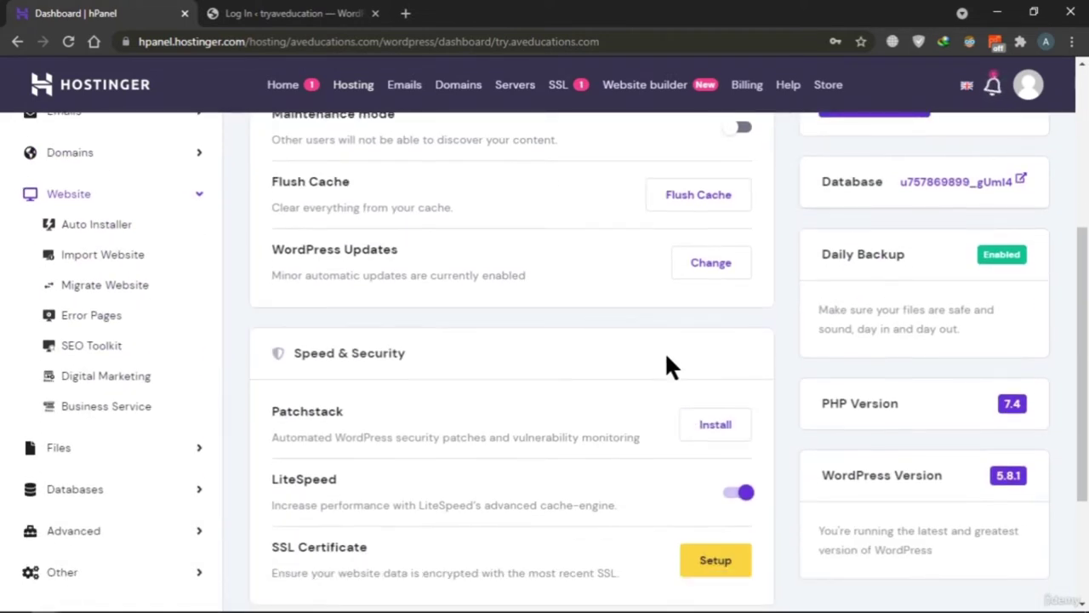
{"action": "scroll", "coordinate": [665, 356], "scroll_direction": "down", "scroll_amount": 2}
{"action": "scroll", "coordinate": [177, 378], "scroll_direction": "down", "scroll_amount": 1}
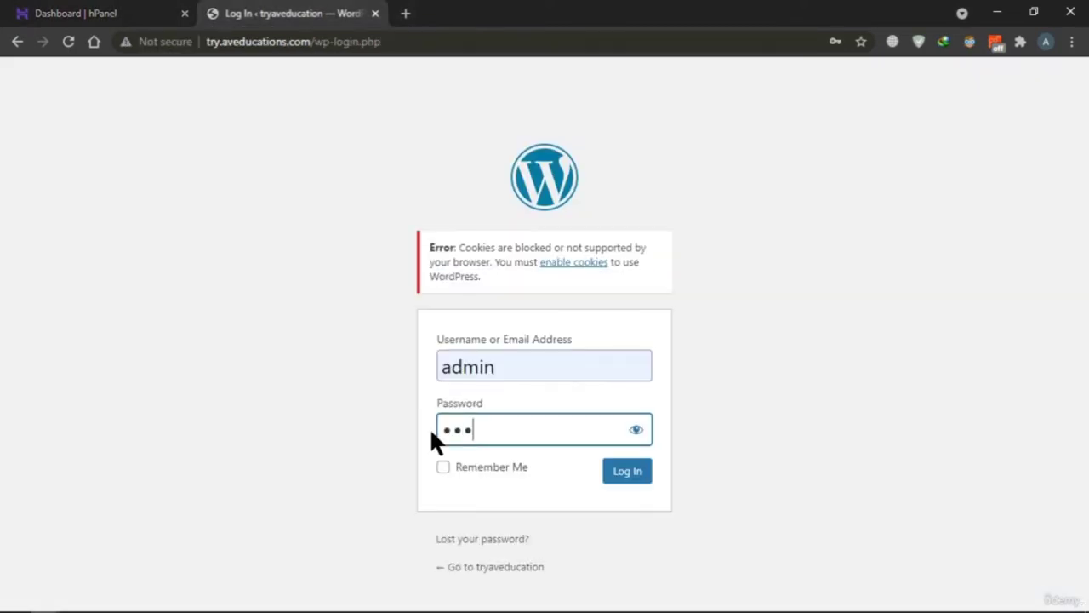
Enter the administrator password, log in to the tryaveducation WordPress site, and save the credentials in the browser
{"action": "type", "text": "****"}
{"action": "type", "text": "**"}
{"action": "left_click", "coordinate": [632, 480]}
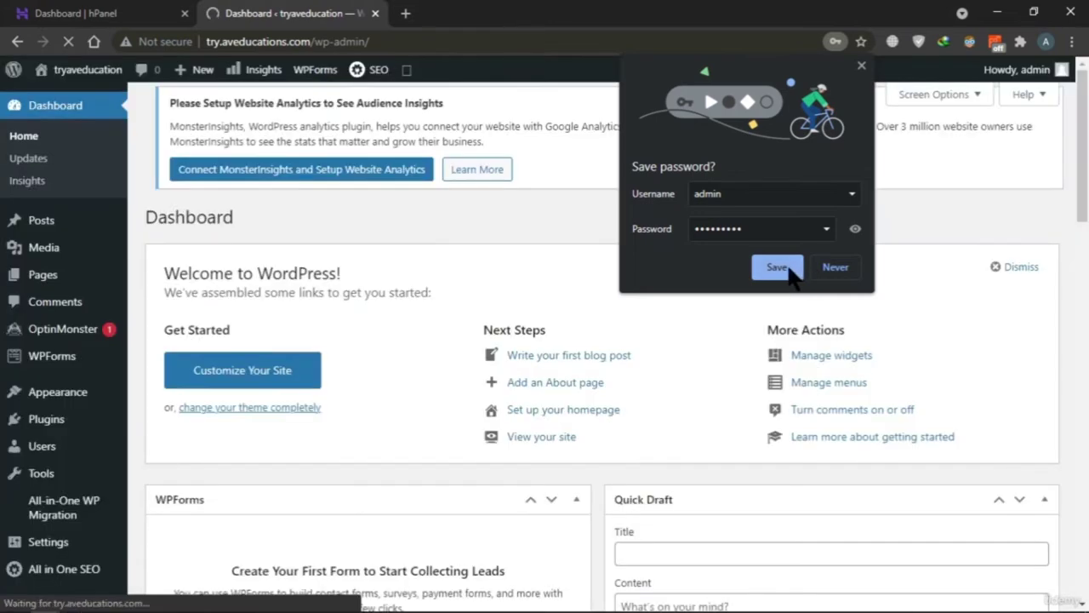
{"action": "left_click", "coordinate": [800, 263]}
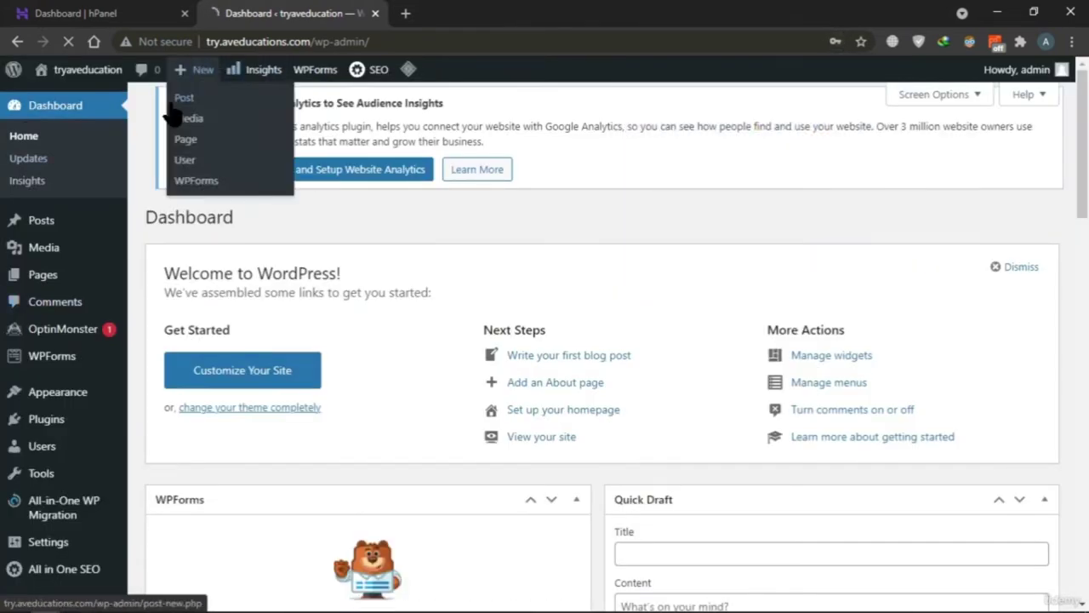
Examine the WordPress dashboard's widgets and admin menu entries, including Plugins and Settings
{"action": "scroll", "coordinate": [127, 197], "scroll_direction": "down", "scroll_amount": 4}
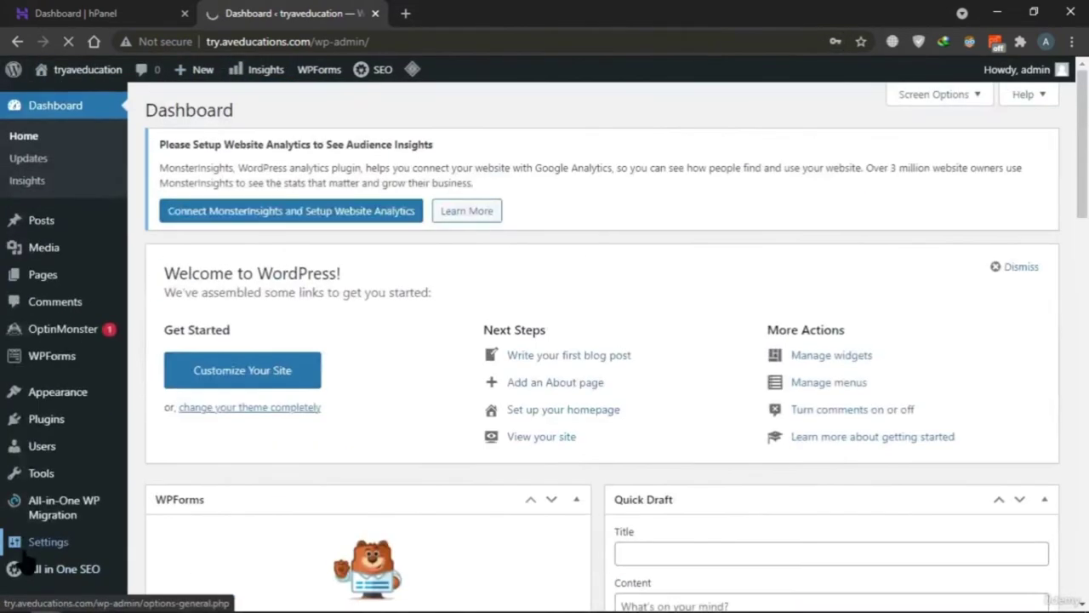
{"action": "scroll", "coordinate": [25, 323], "scroll_direction": "down", "scroll_amount": 7}
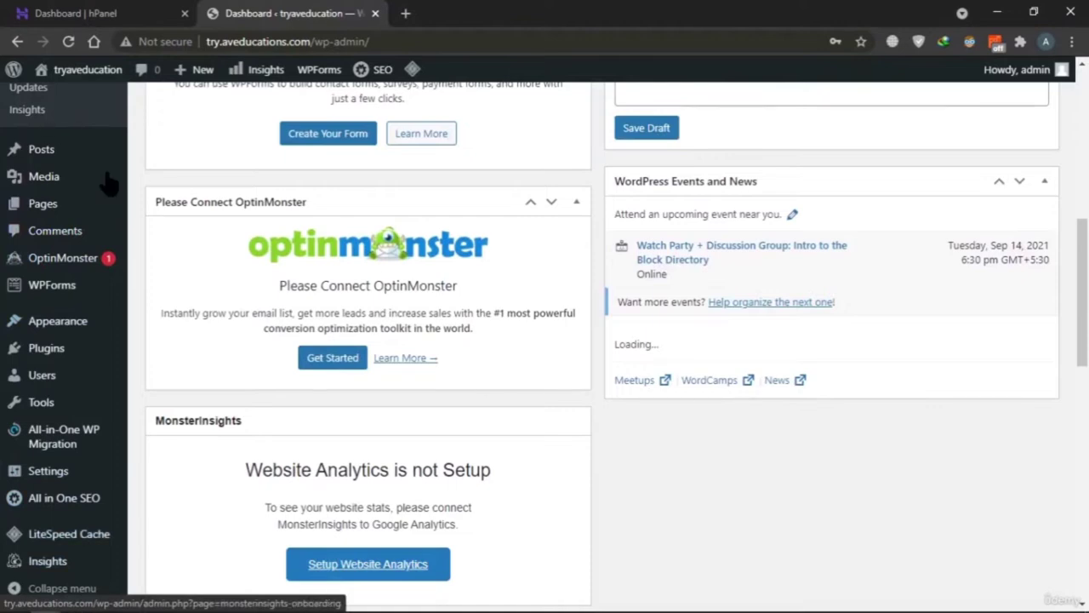
{"action": "scroll", "coordinate": [44, 134], "scroll_direction": "down", "scroll_amount": 12}
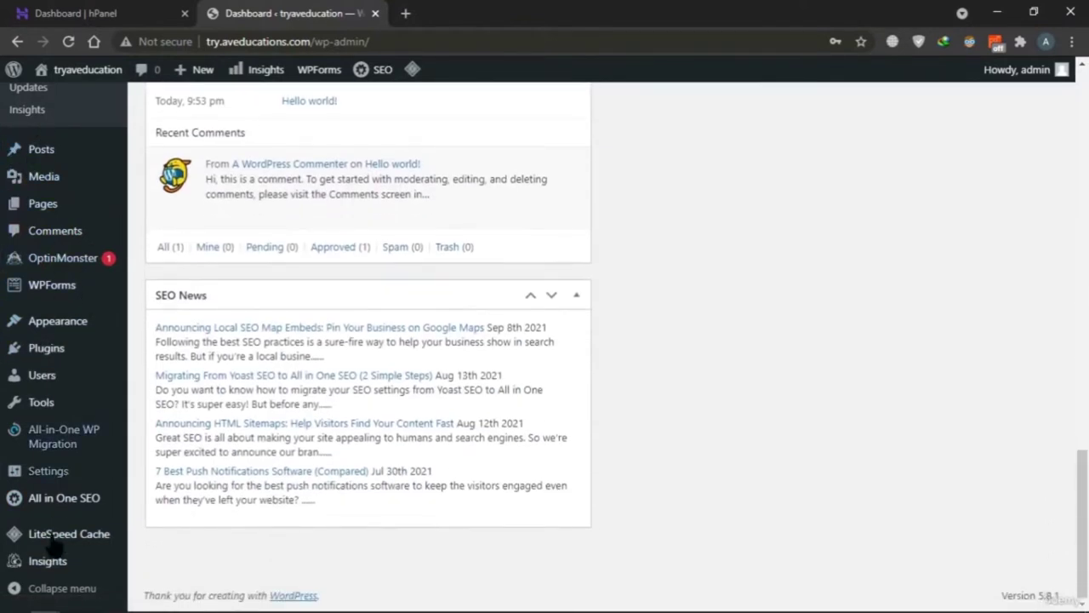
{"action": "scroll", "coordinate": [47, 557], "scroll_direction": "up", "scroll_amount": 4}
{"action": "scroll", "coordinate": [51, 575], "scroll_direction": "down", "scroll_amount": 3}
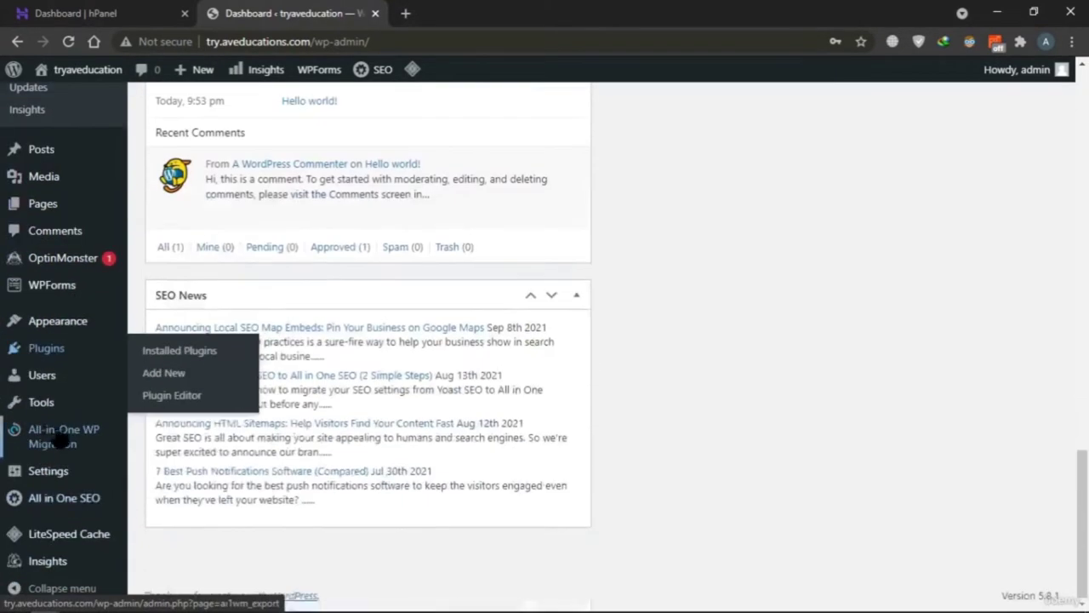
{"action": "scroll", "coordinate": [953, 473], "scroll_direction": "up", "scroll_amount": 12}
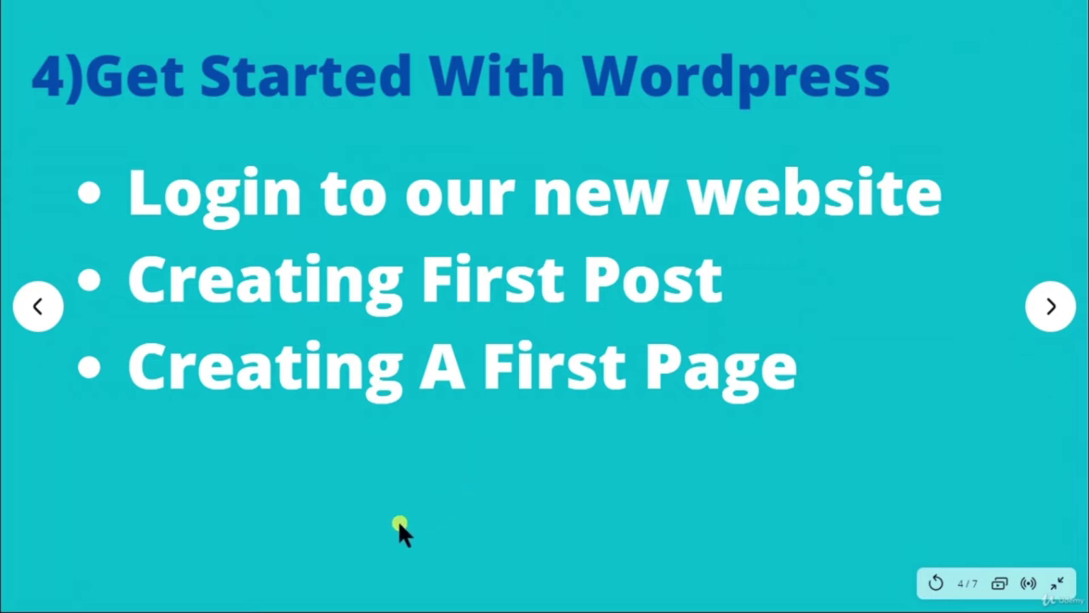
Switch to the Brave browser and remove the anti-spam protection entry from the address suggestions
{"action": "key", "text": "super"}
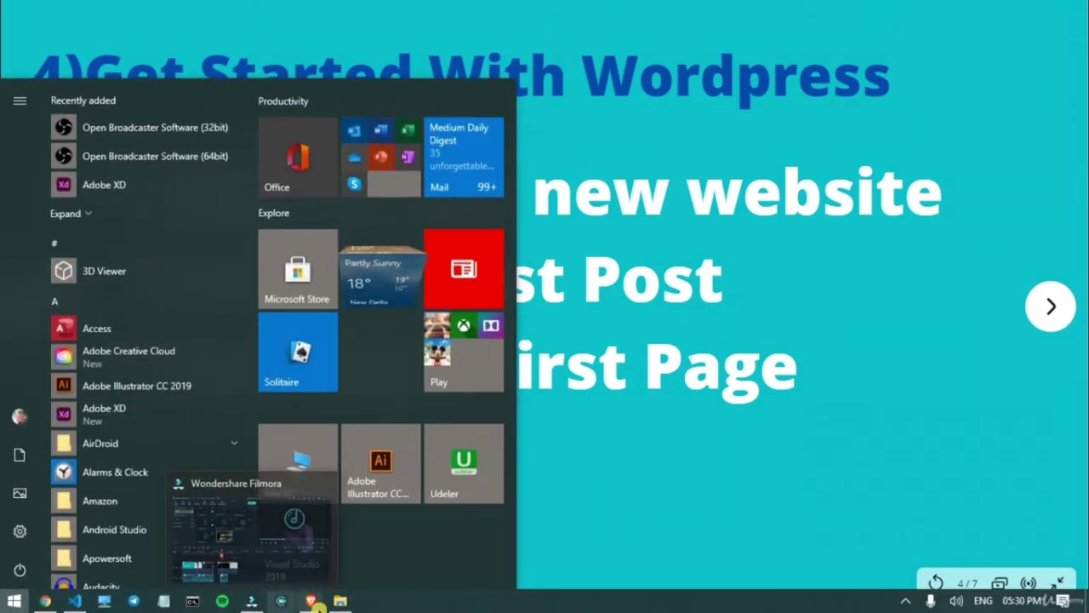
{"action": "mouse_move", "coordinate": [313, 600]}
{"action": "left_click", "coordinate": [365, 576]}
{"action": "left_click", "coordinate": [247, 42]}
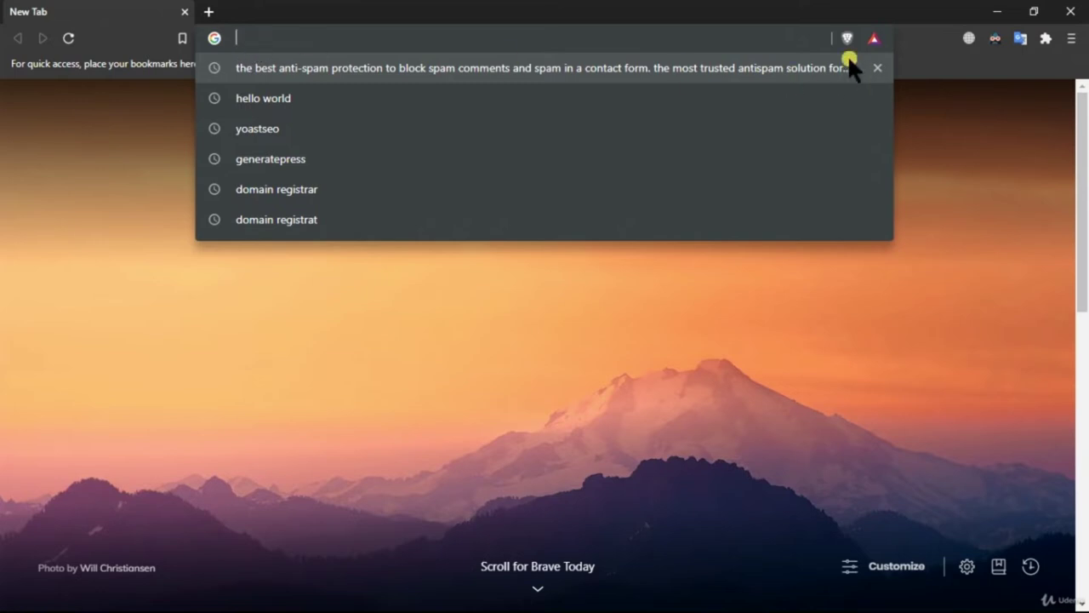
{"action": "left_click", "coordinate": [877, 67]}
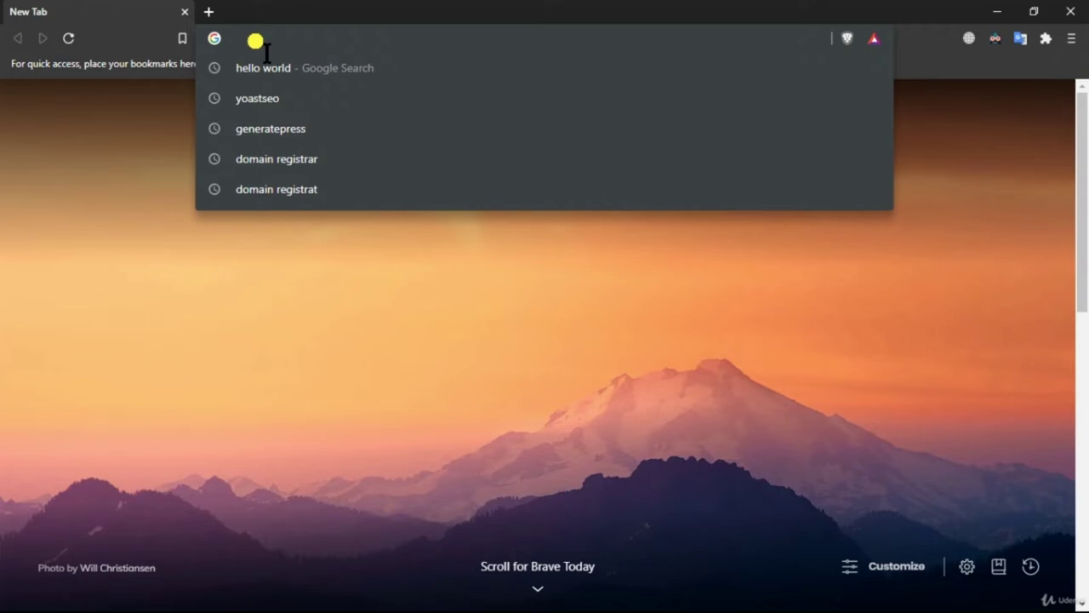
Open the WordPress login page at aveducations.com/wp-admin
{"action": "type", "text": "aveducations.com"}
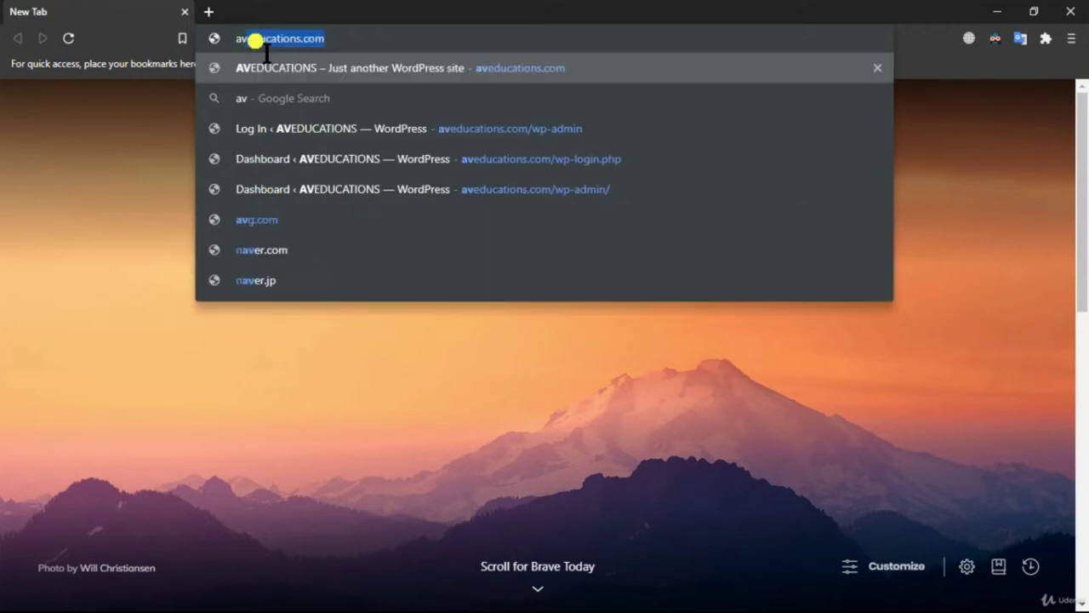
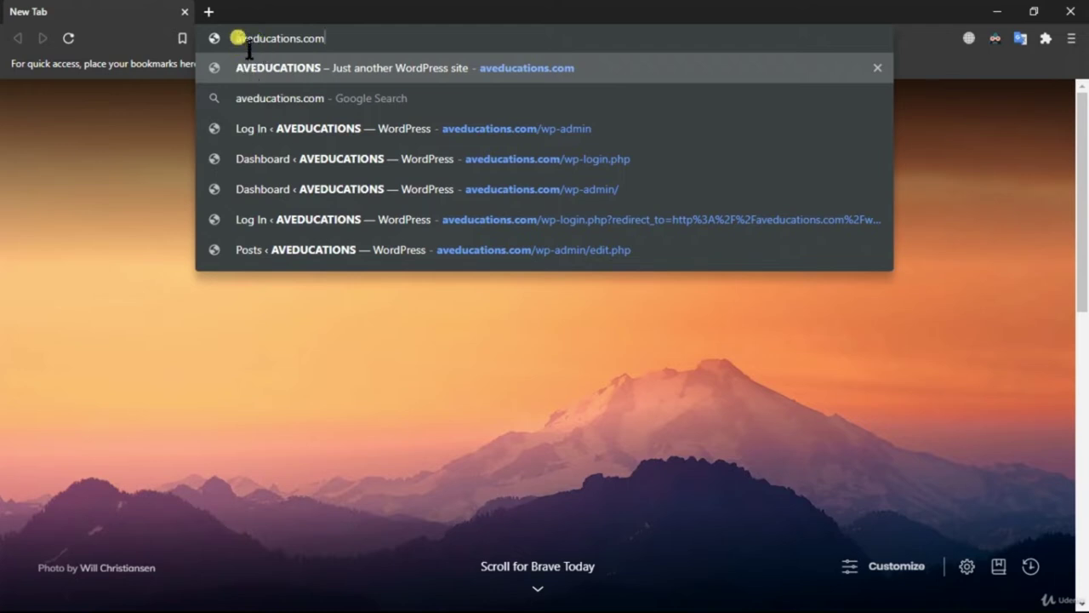
{"action": "left_click", "coordinate": [391, 47]}
{"action": "type", "text": "/"}
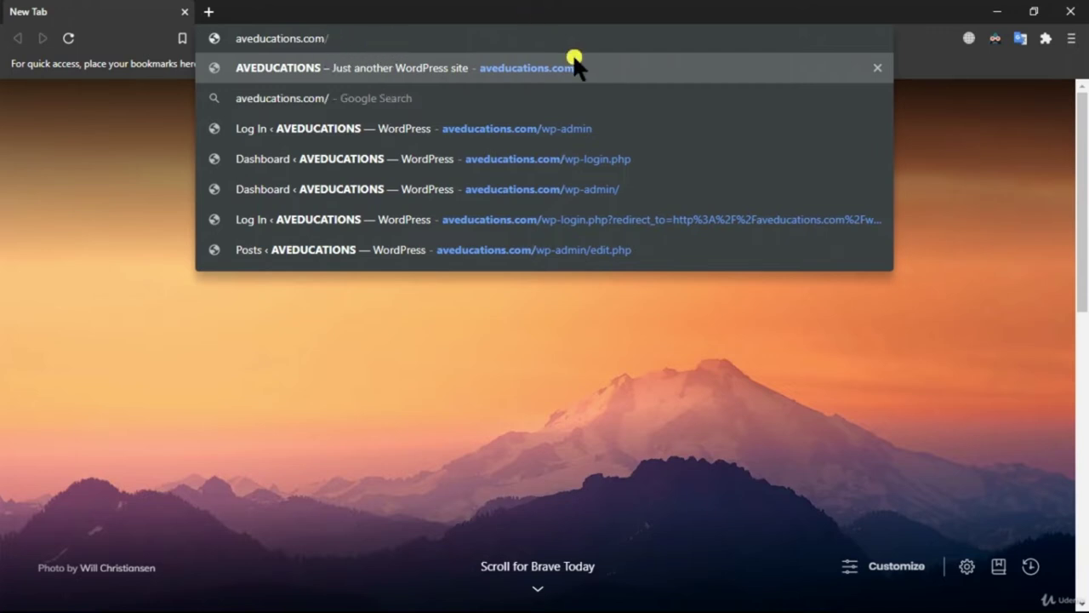
{"action": "type", "text": "wp"}
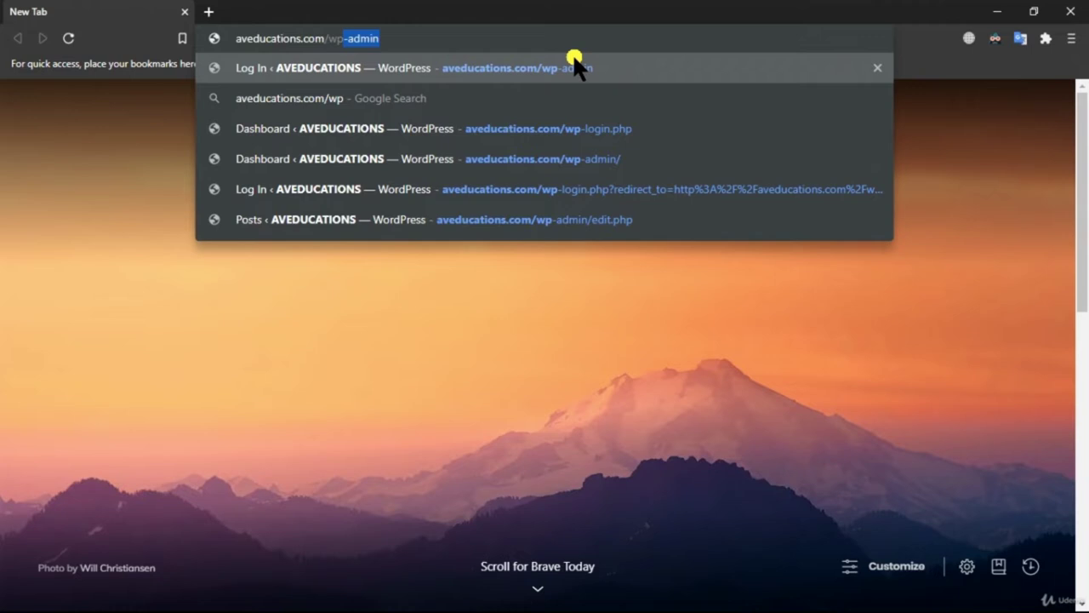
{"action": "type", "text": "-admin"}
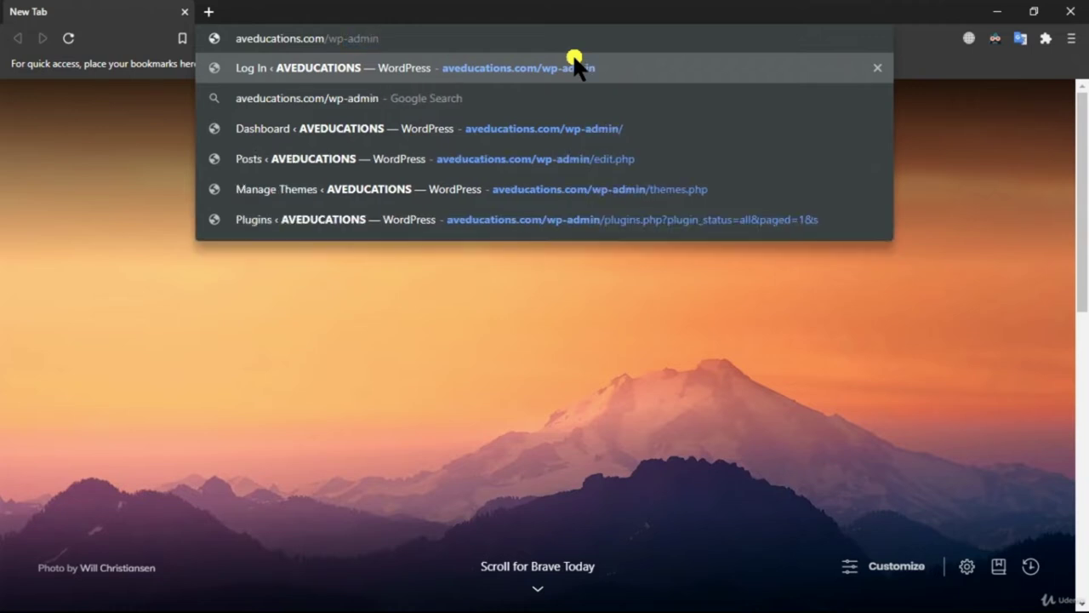
{"action": "key", "text": "Return"}
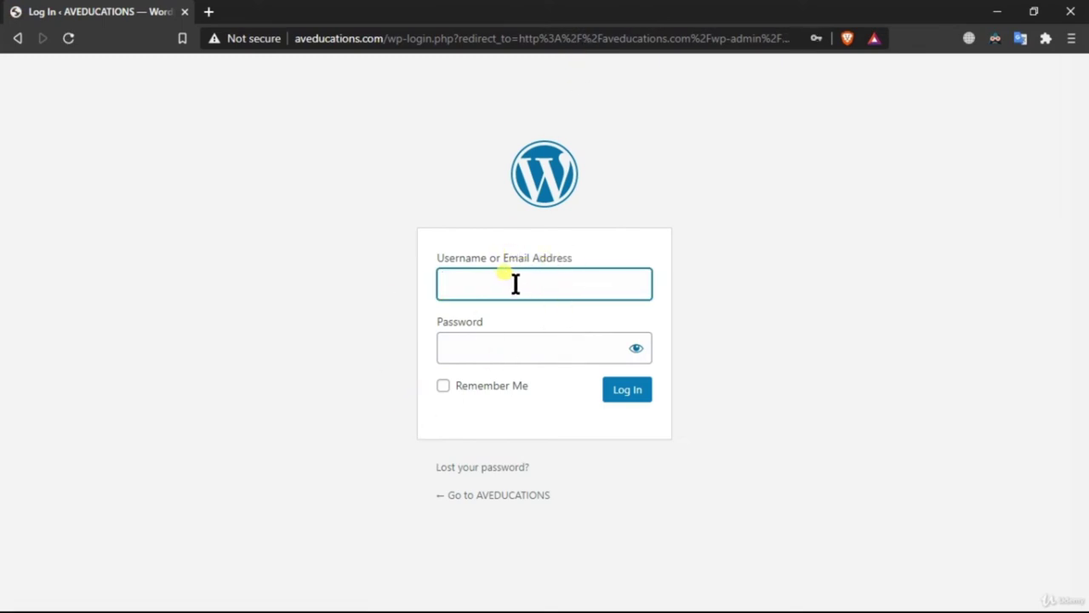
Fill in the saved admin username and password and log in to the aveducations.com WordPress site
{"action": "left_click_drag", "start_coordinate": [434, 254], "coordinate": [593, 263]}
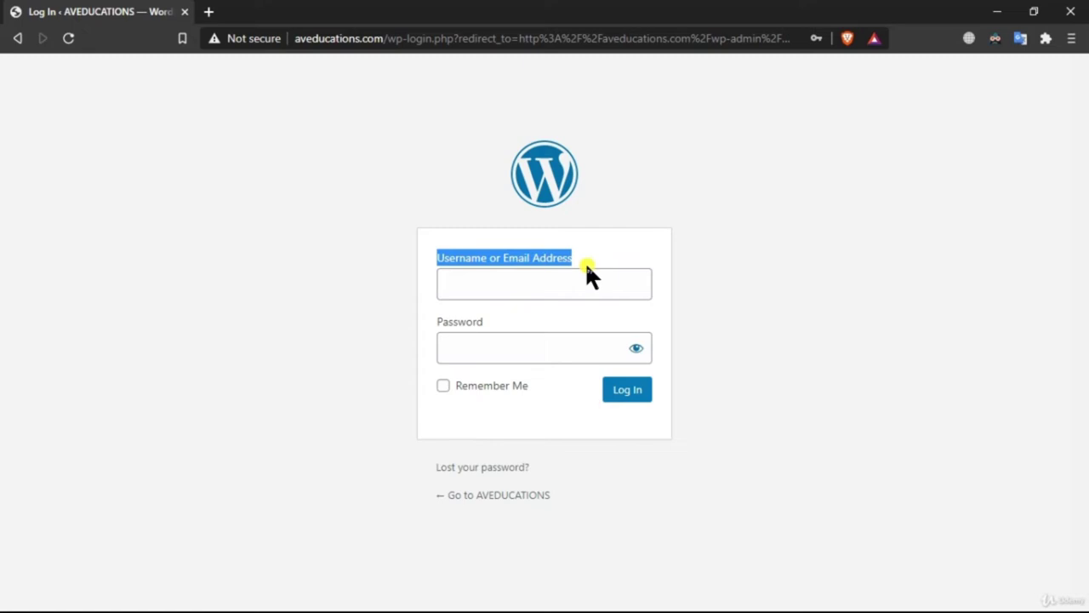
{"action": "left_click", "coordinate": [543, 287]}
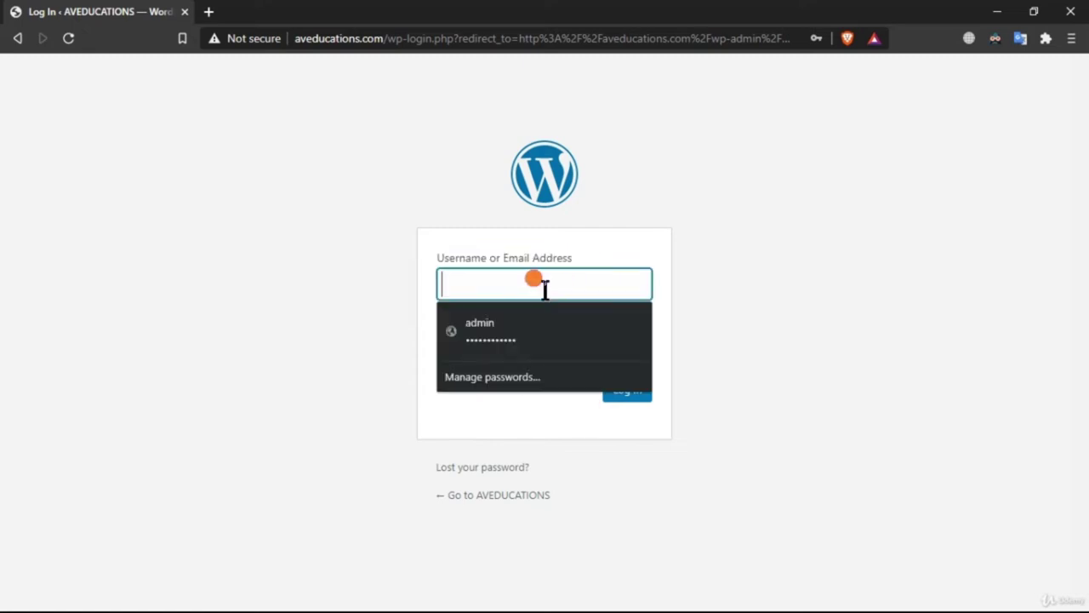
{"action": "left_click", "coordinate": [522, 324]}
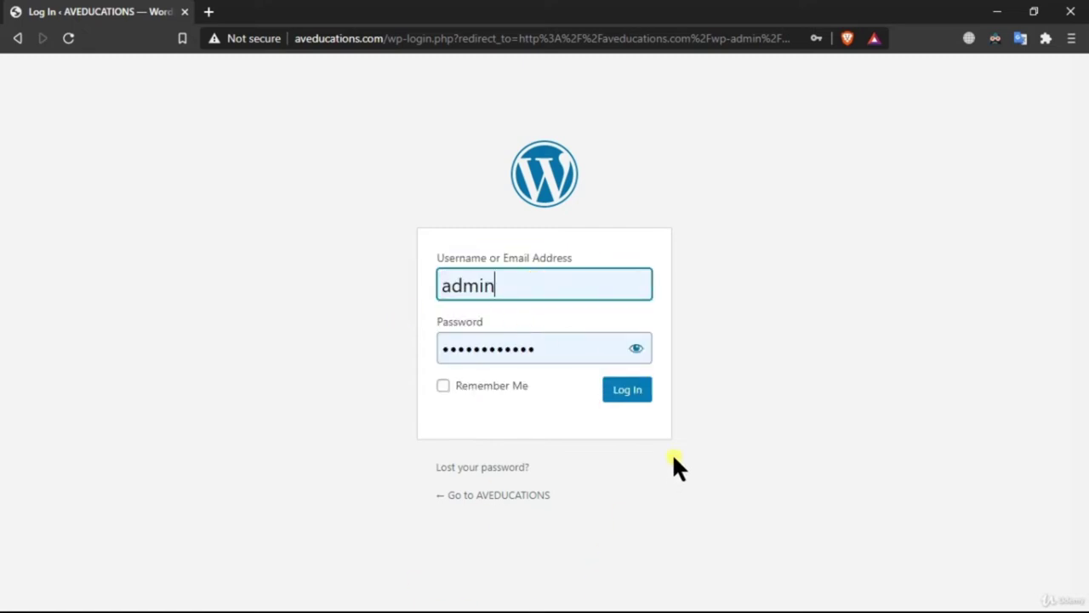
{"action": "left_click", "coordinate": [634, 394]}
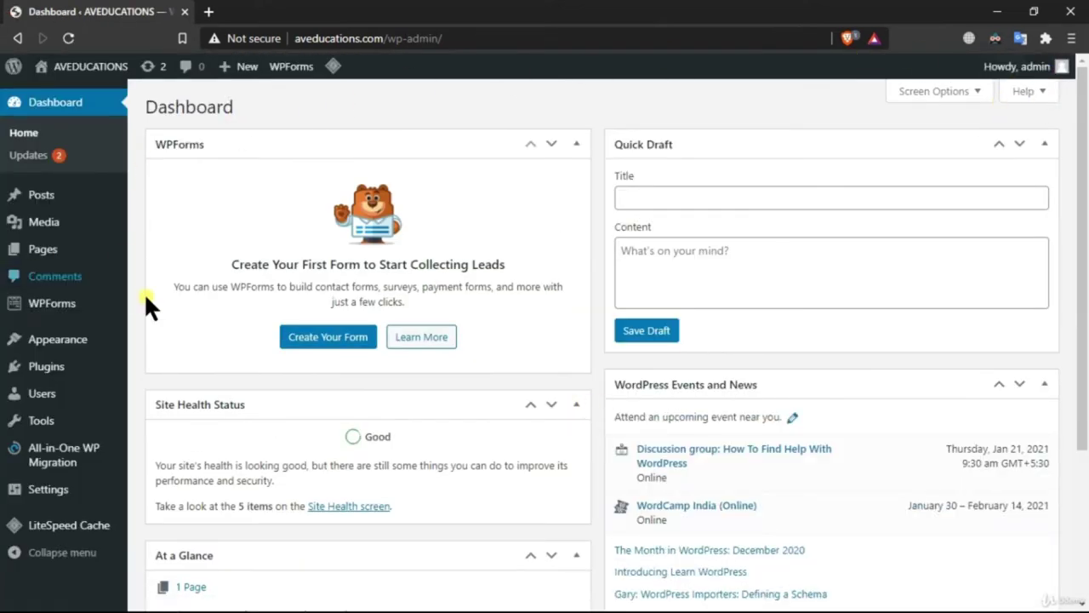
Examine the dashboard's widgets and the Screen Options that control which of them are shown
{"action": "scroll", "coordinate": [566, 230], "scroll_direction": "down", "scroll_amount": 3}
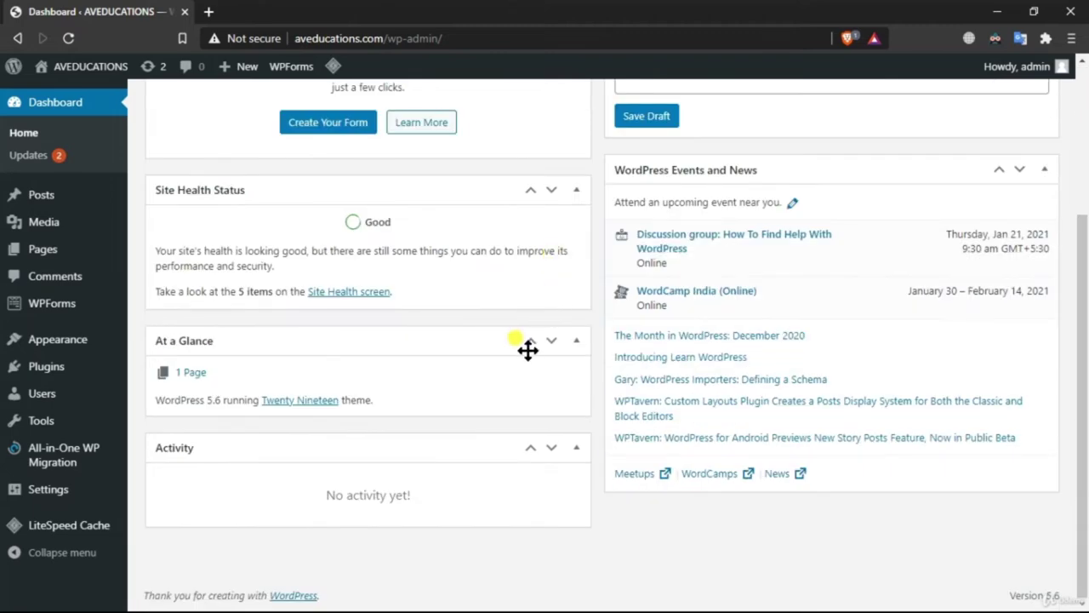
{"action": "scroll", "coordinate": [525, 345], "scroll_direction": "up", "scroll_amount": 3}
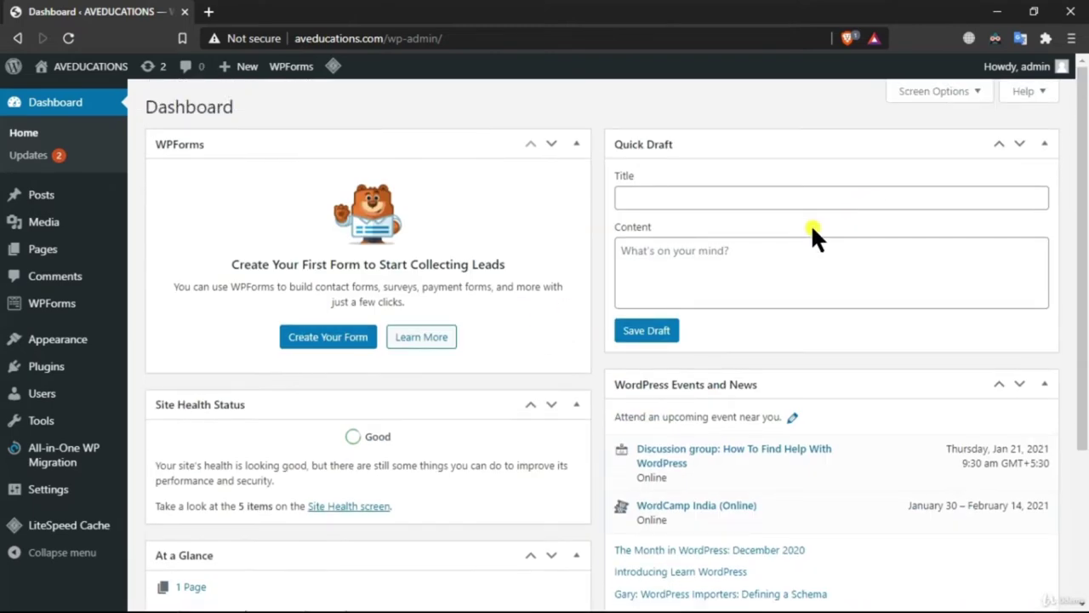
{"action": "left_click", "coordinate": [932, 97]}
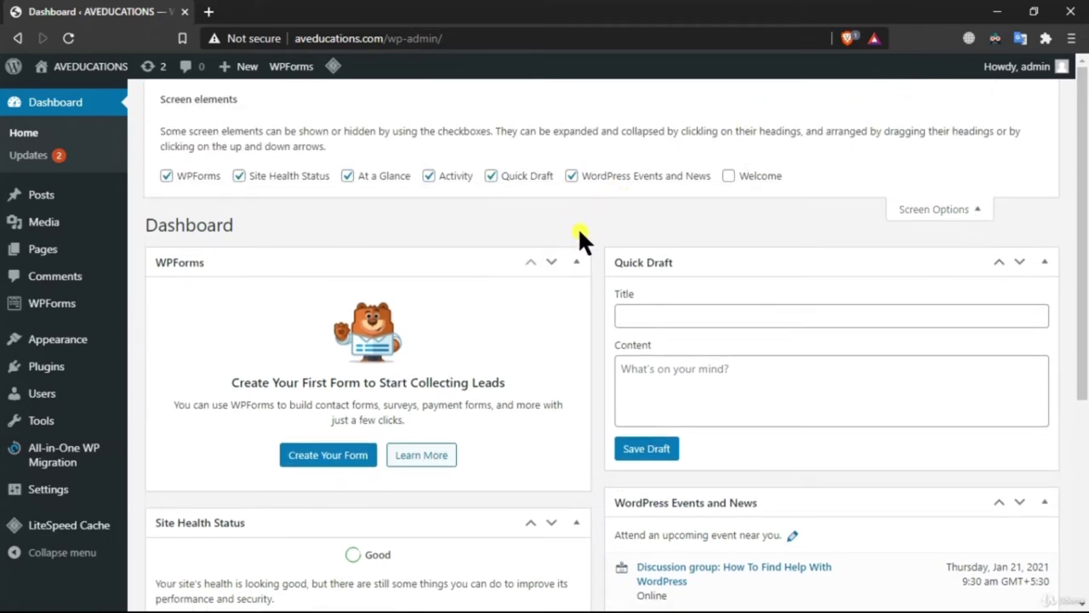
{"action": "scroll", "coordinate": [465, 510], "scroll_direction": "down", "scroll_amount": 5}
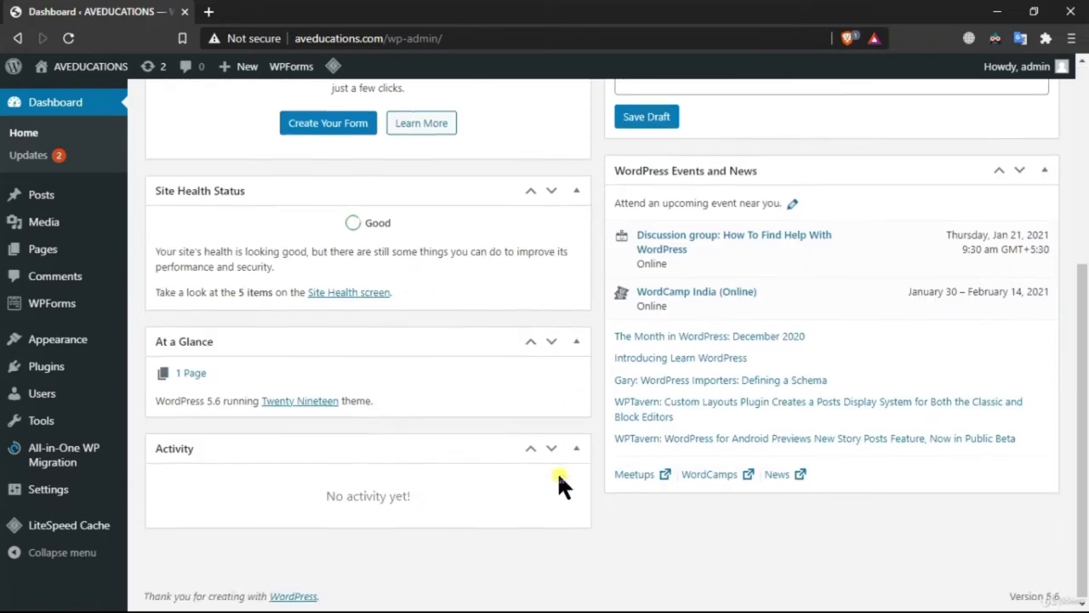
{"action": "scroll", "coordinate": [593, 414], "scroll_direction": "up", "scroll_amount": 5}
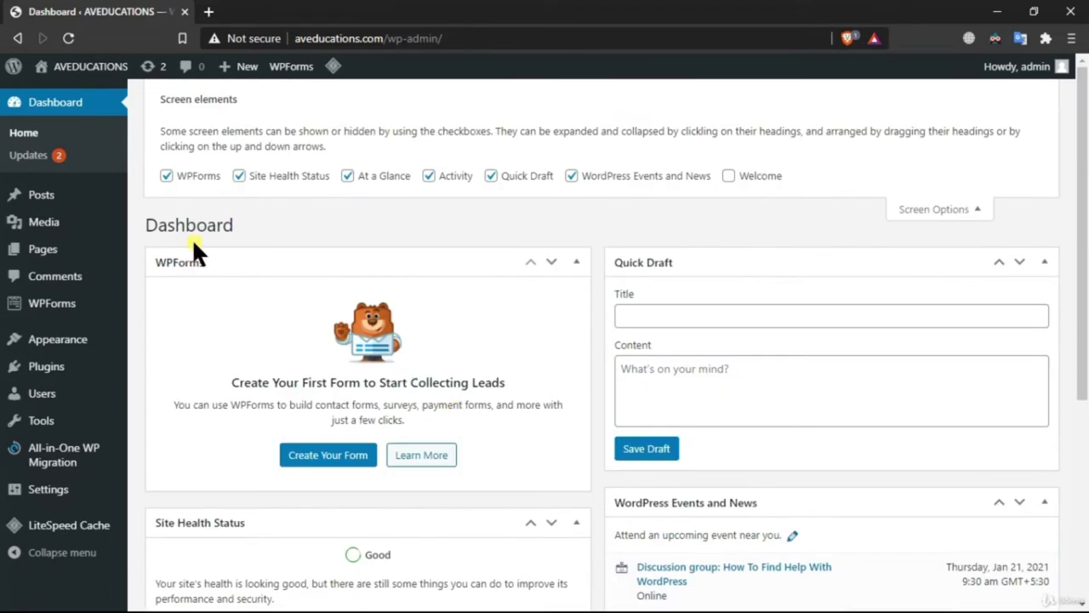
Hide the WPForms widget on the dashboard, show it again, and close the Screen Options
{"action": "left_click", "coordinate": [166, 175]}
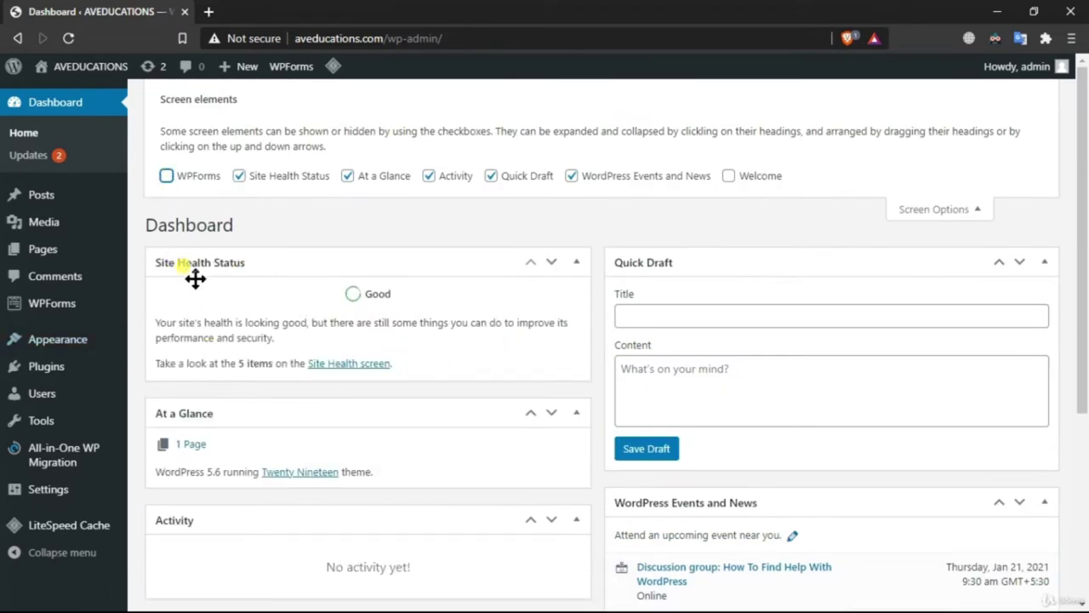
{"action": "left_click", "coordinate": [166, 175]}
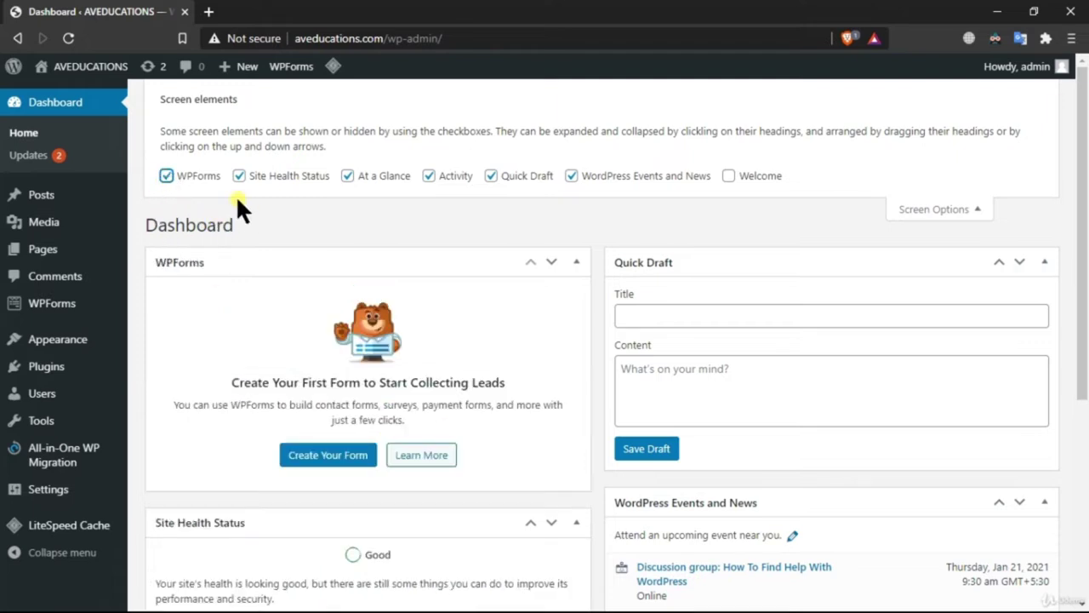
{"action": "left_click", "coordinate": [963, 211]}
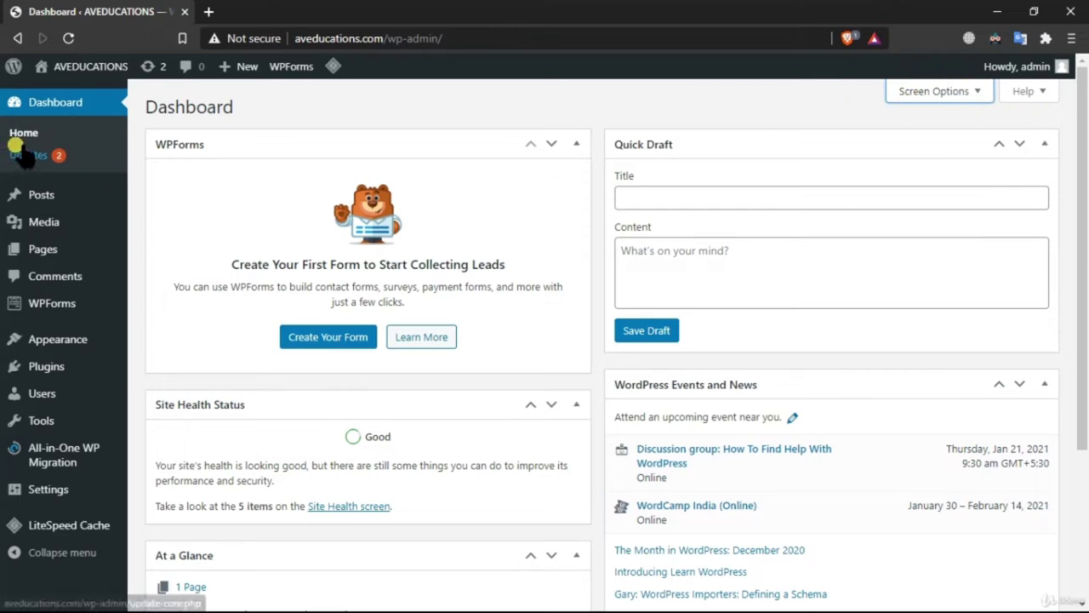
Examine the site link, Updates, and the Posts, Media, Pages, Comments and WPForms entries of the admin navigation
{"action": "mouse_move", "coordinate": [90, 62]}
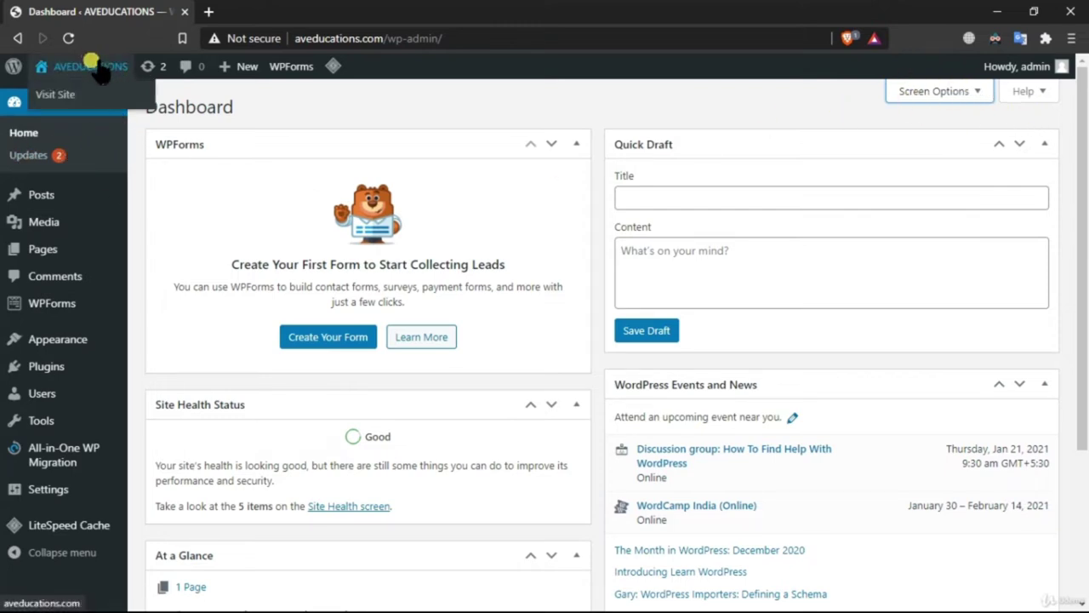
{"action": "left_click", "coordinate": [51, 155]}
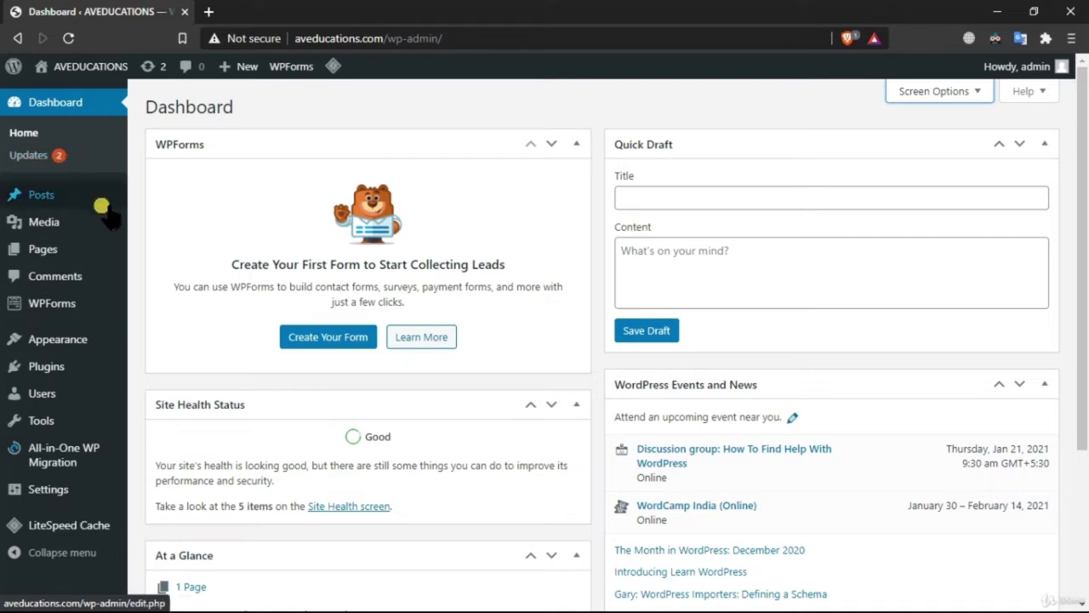
{"action": "mouse_move", "coordinate": [101, 206]}
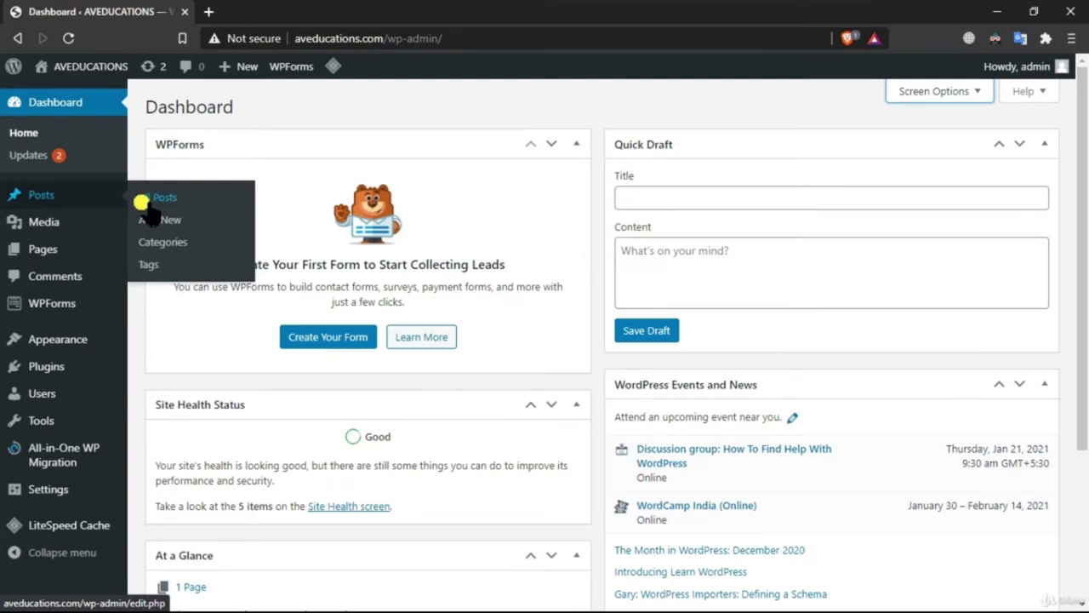
{"action": "mouse_move", "coordinate": [133, 219]}
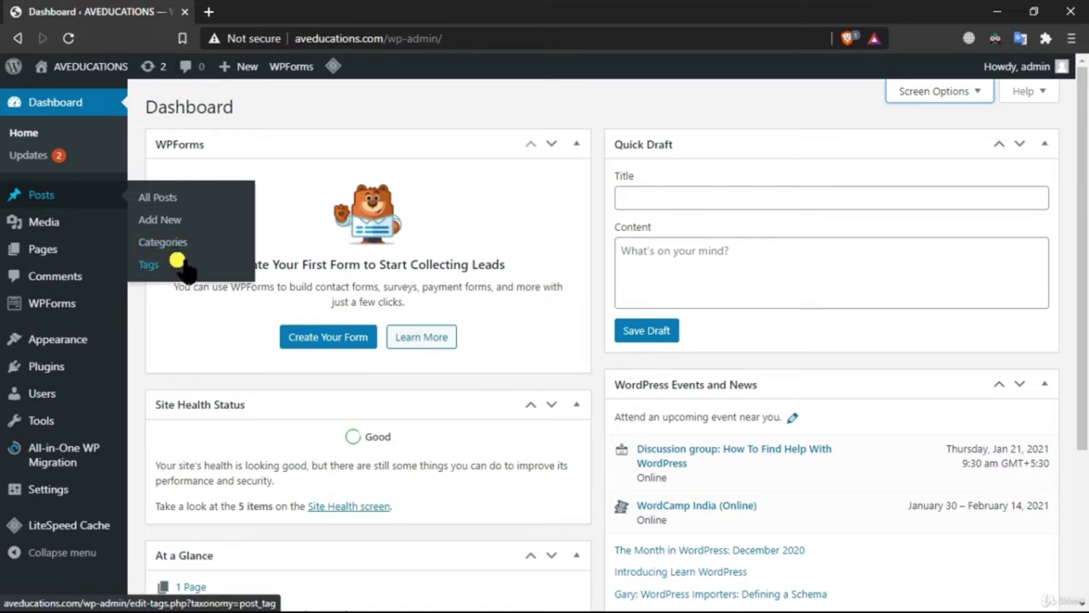
{"action": "mouse_move", "coordinate": [65, 219]}
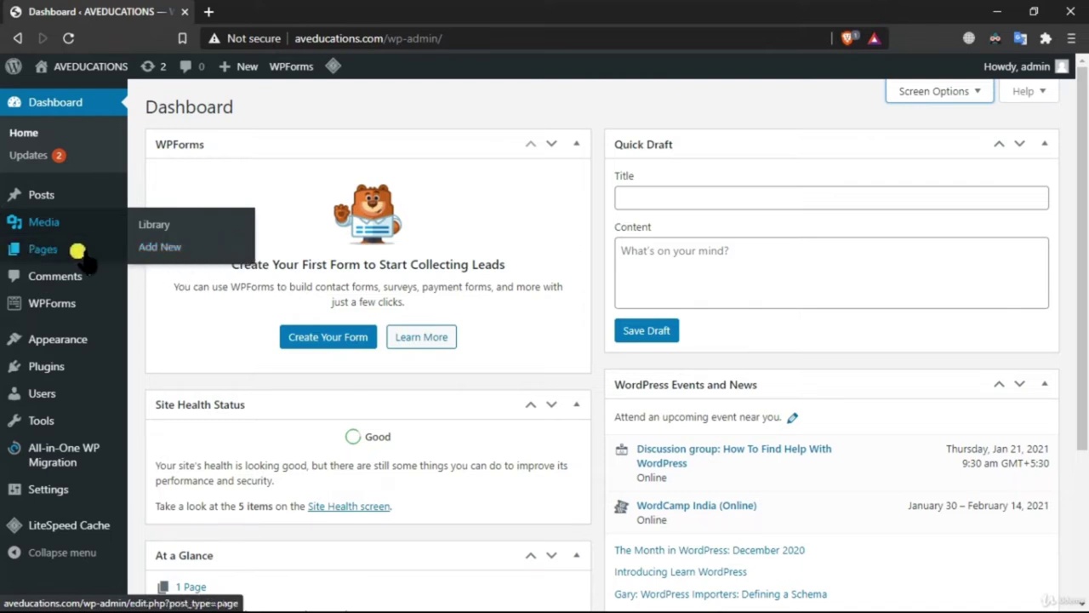
{"action": "mouse_move", "coordinate": [79, 249]}
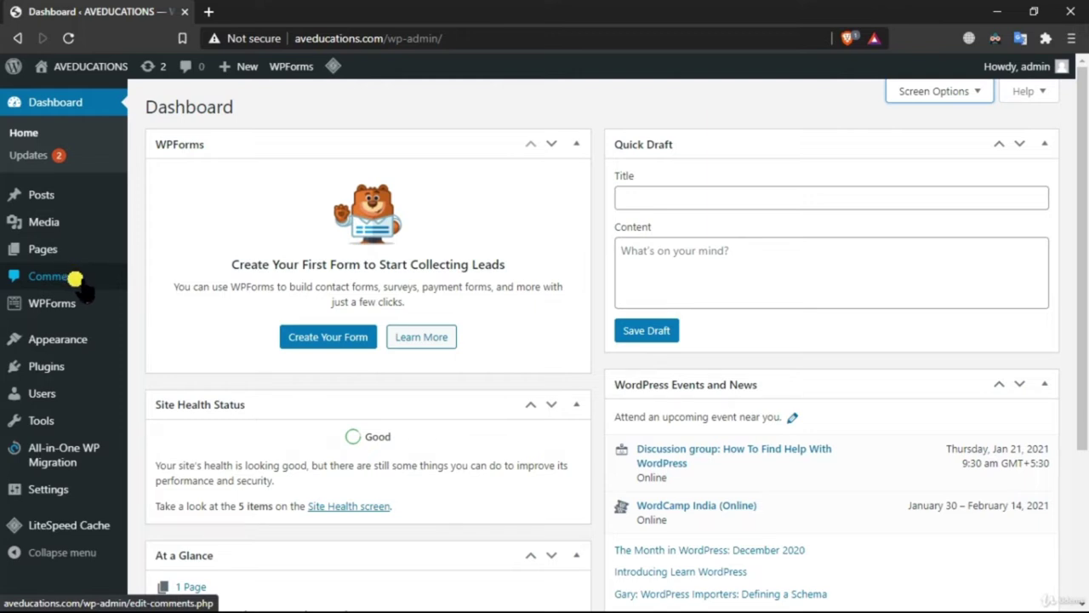
{"action": "mouse_move", "coordinate": [76, 307]}
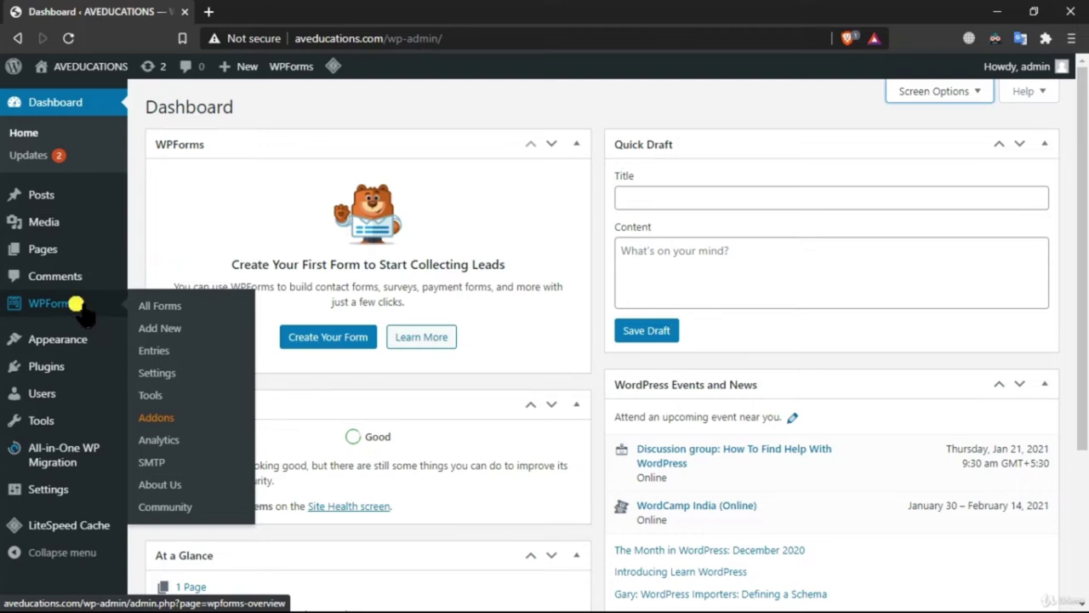
Examine the Appearance, Plugins, Users, Tools, All-in-One WP Migration, Settings and LiteSpeed Cache entries and their sub-entries
{"action": "mouse_move", "coordinate": [79, 333]}
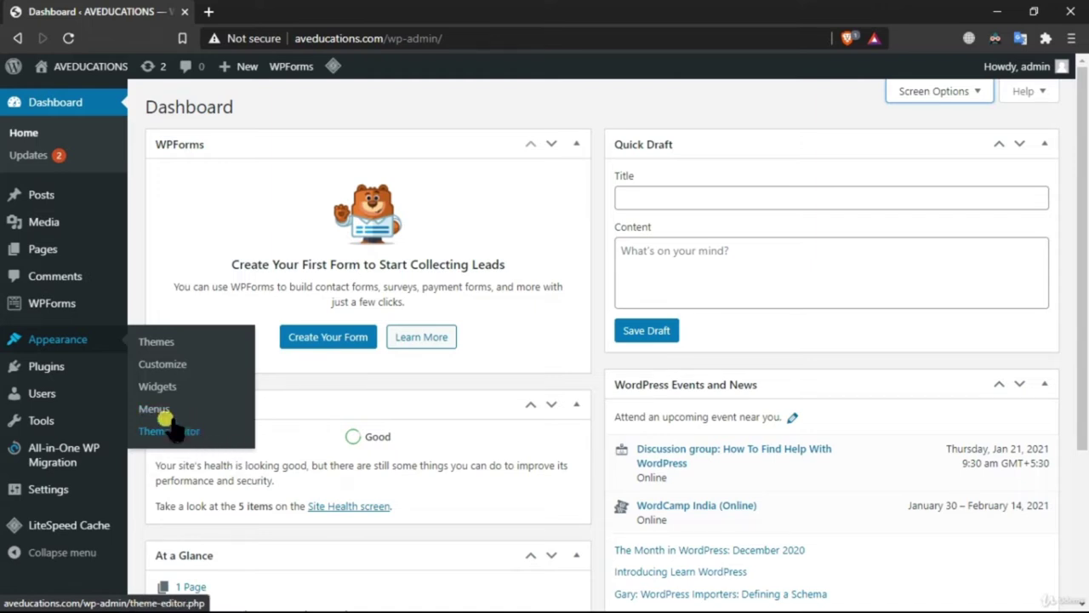
{"action": "mouse_move", "coordinate": [46, 364]}
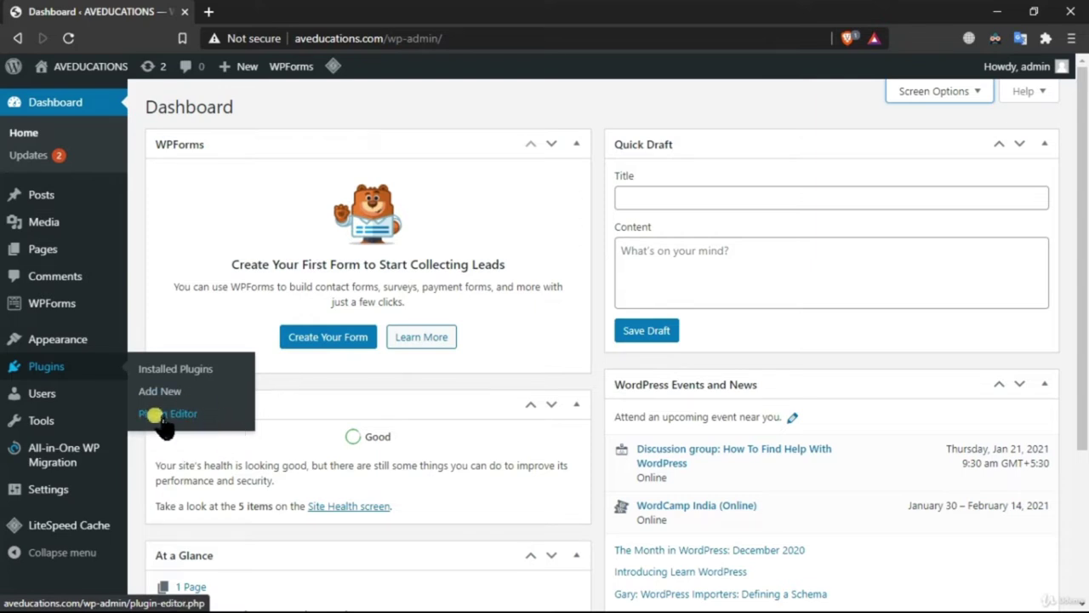
{"action": "left_click", "coordinate": [96, 395]}
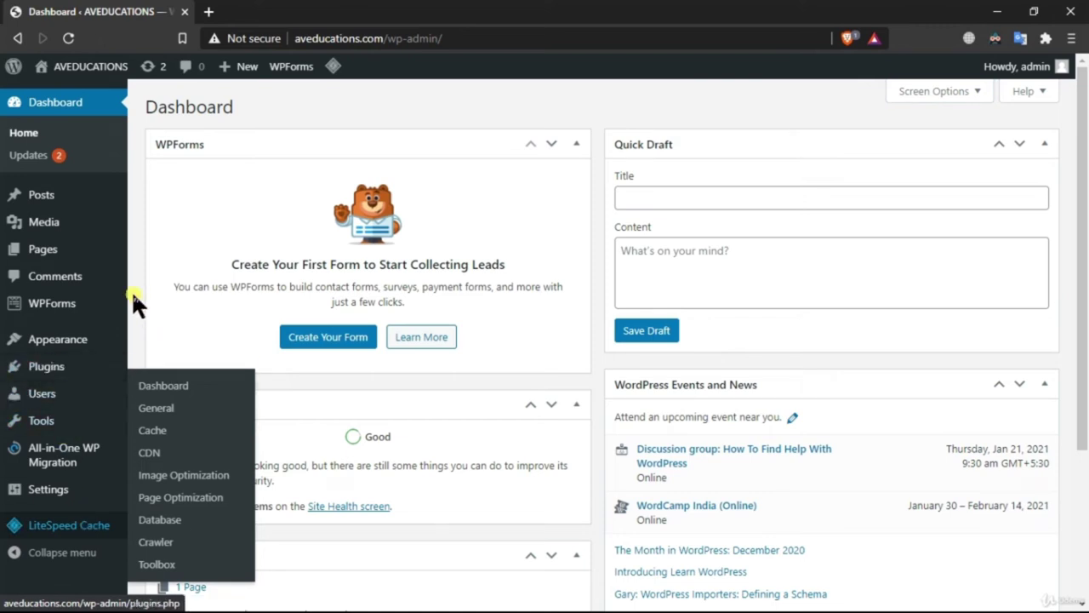
{"action": "mouse_move", "coordinate": [81, 396]}
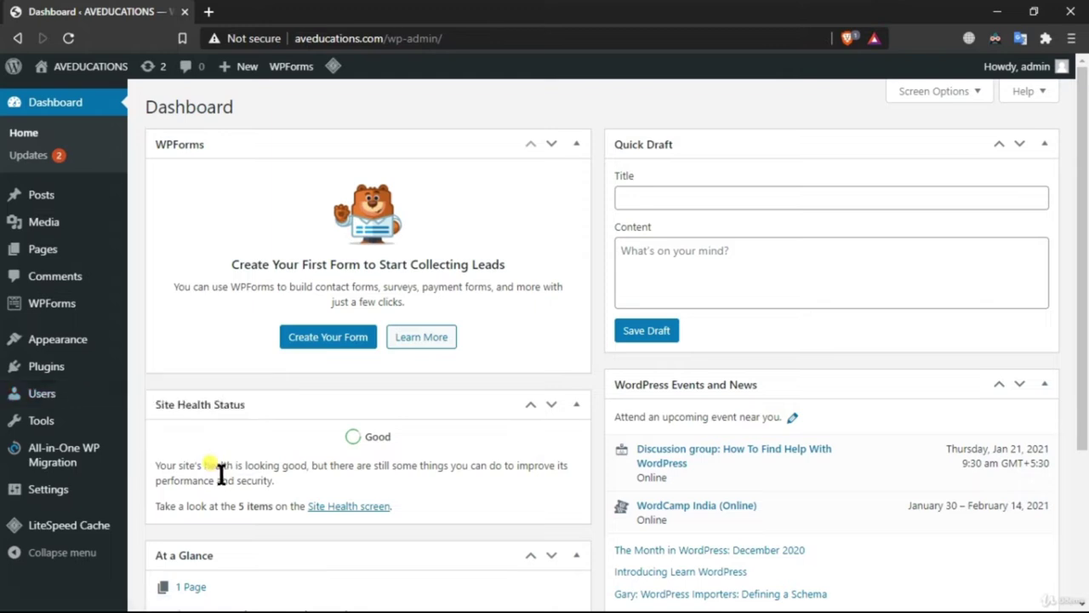
{"action": "mouse_move", "coordinate": [117, 393]}
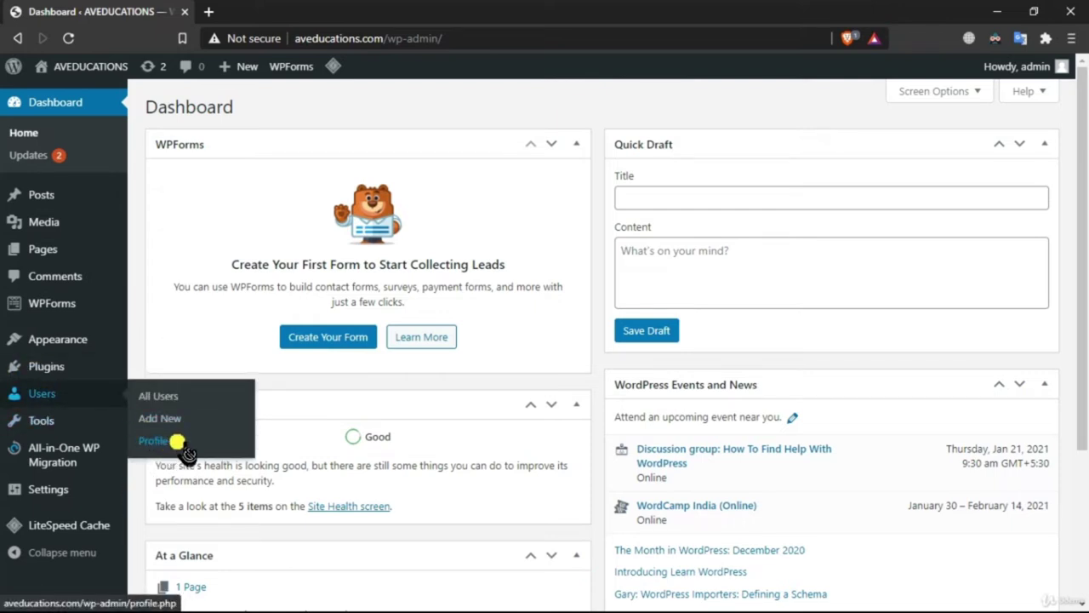
{"action": "mouse_move", "coordinate": [1036, 60]}
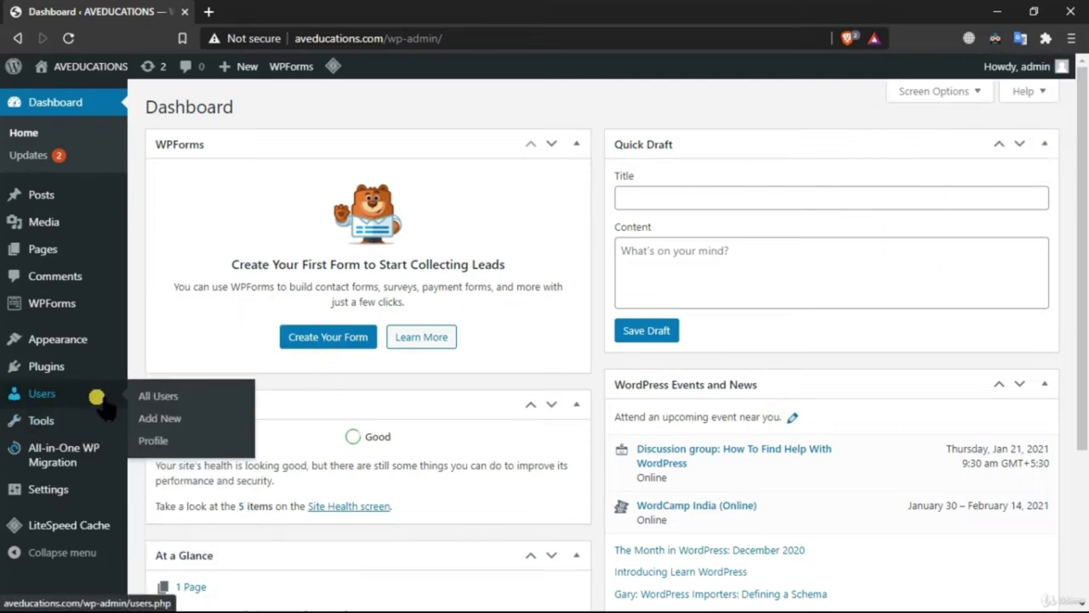
{"action": "mouse_move", "coordinate": [96, 426]}
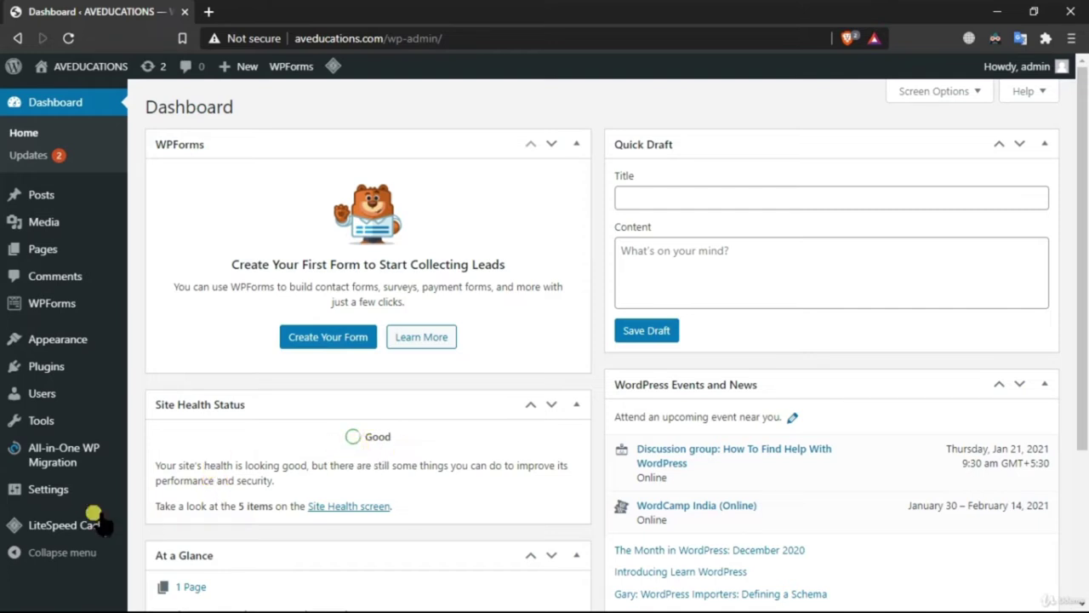
{"action": "mouse_move", "coordinate": [92, 494]}
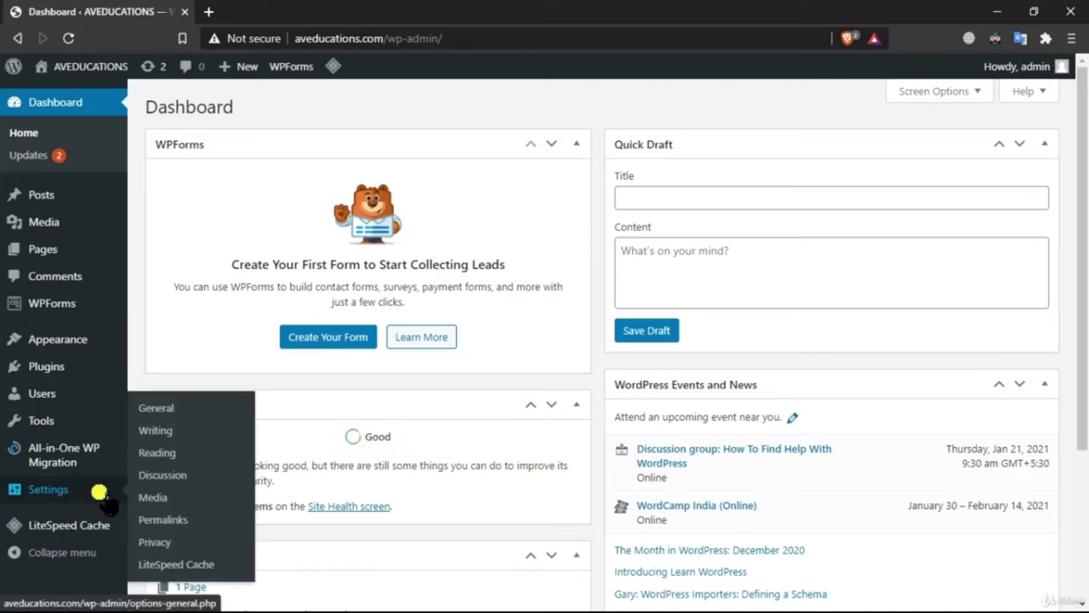
{"action": "mouse_move", "coordinate": [85, 451]}
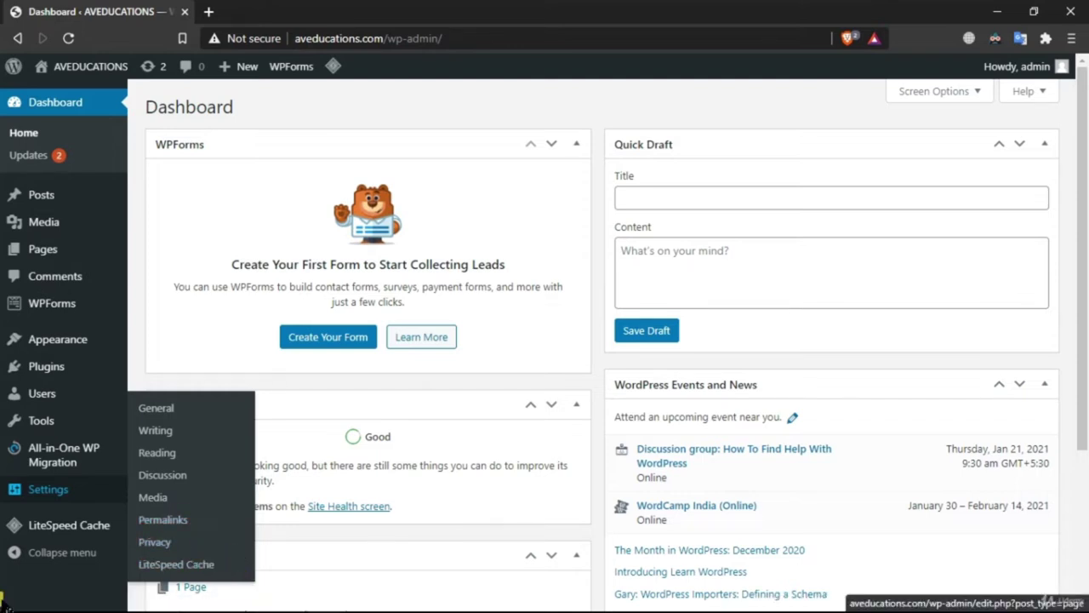
{"action": "mouse_move", "coordinate": [17, 526]}
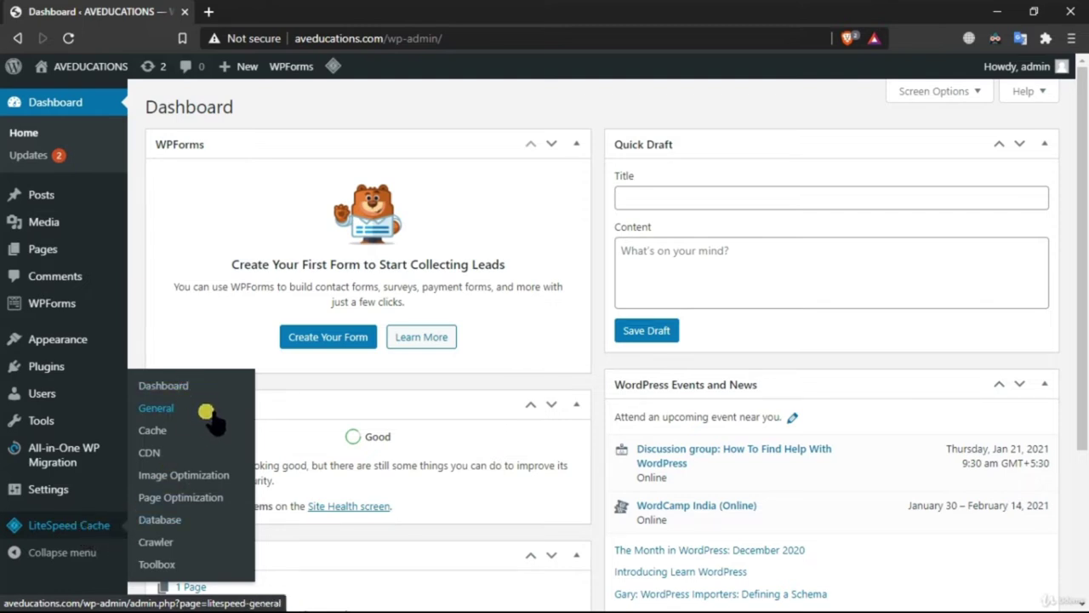
{"action": "scroll", "coordinate": [640, 438], "scroll_direction": "down", "scroll_amount": 3}
{"action": "scroll", "coordinate": [664, 432], "scroll_direction": "up", "scroll_amount": 3}
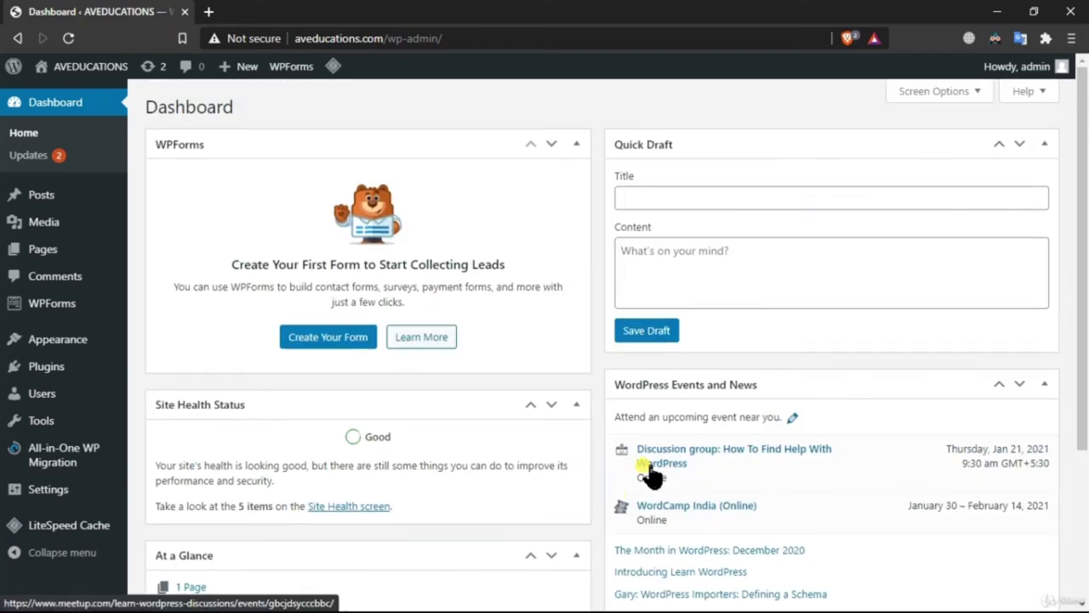
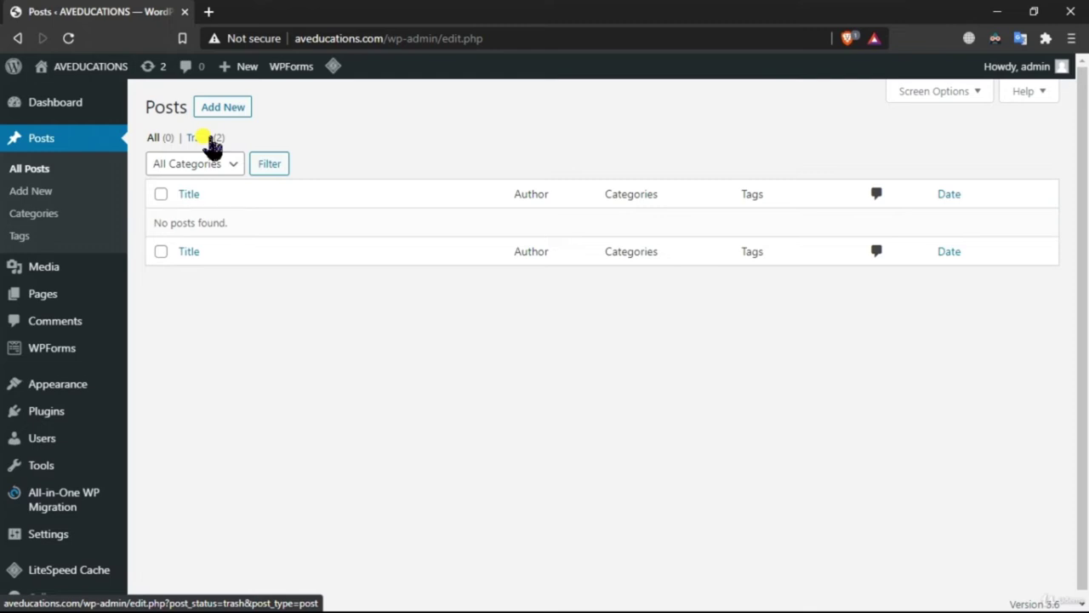
View the trashed posts, choose Delete permanently as the bulk action, and select all posts in the trash
{"action": "left_click", "coordinate": [207, 139]}
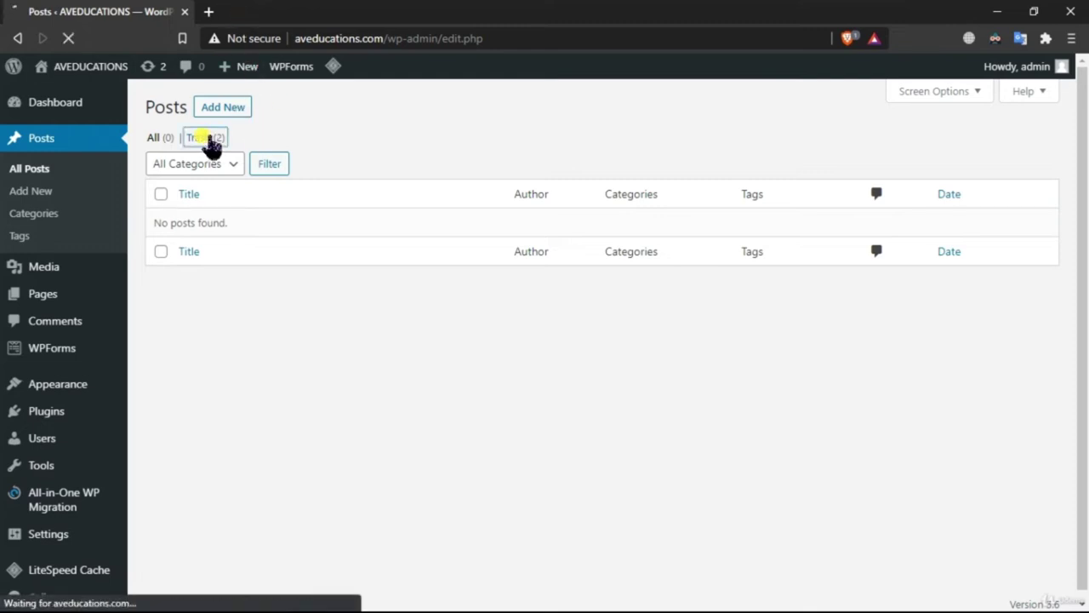
{"action": "mouse_move", "coordinate": [254, 299]}
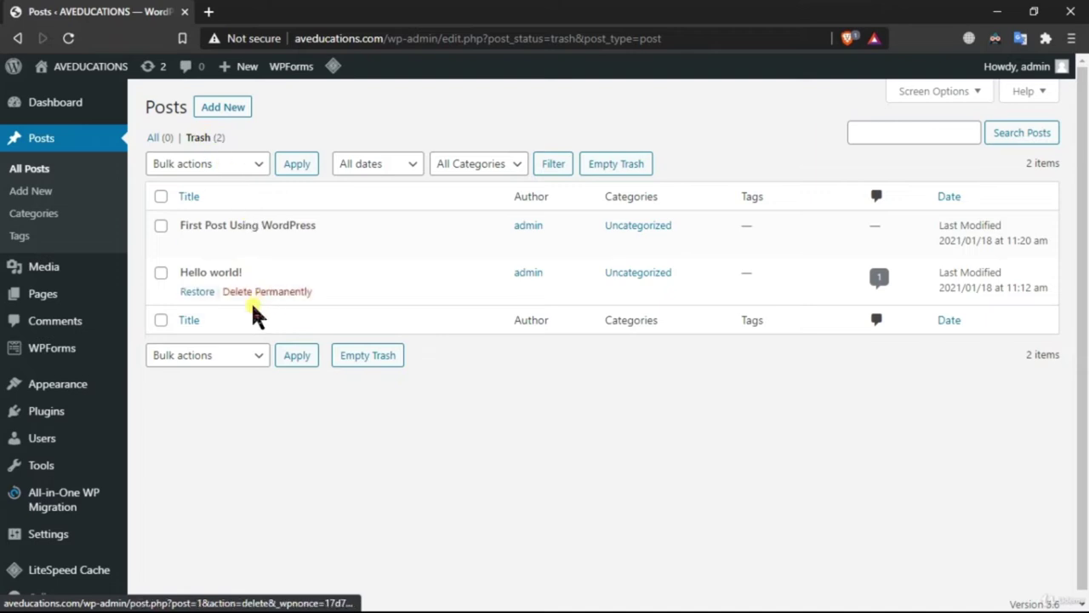
{"action": "left_click", "coordinate": [187, 166]}
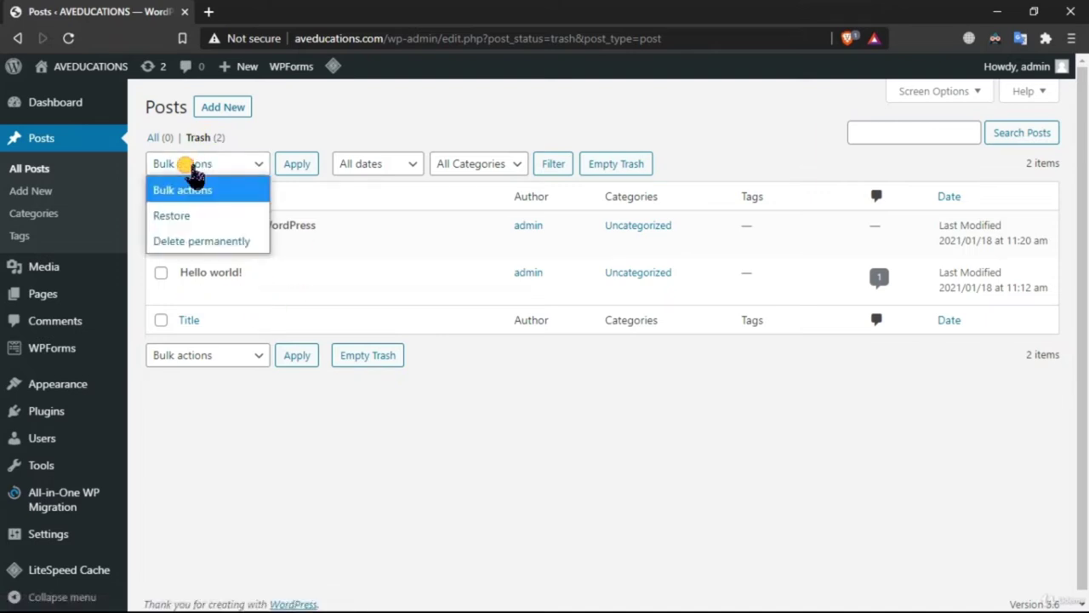
{"action": "left_click", "coordinate": [213, 242]}
{"action": "left_click", "coordinate": [165, 199]}
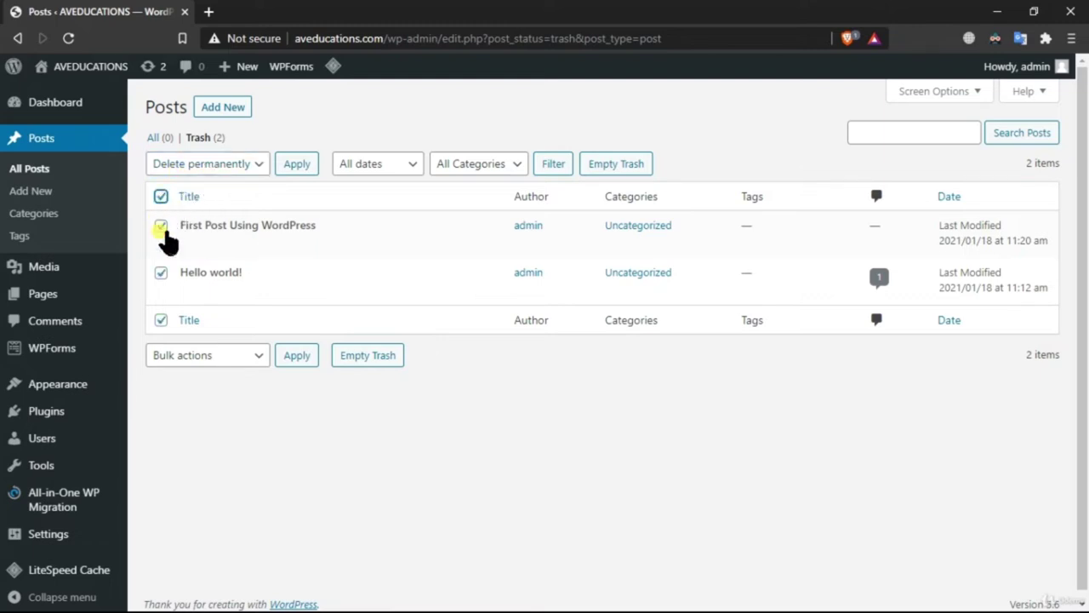
Permanently delete both selected posts from the trash with a bulk action
{"action": "left_click", "coordinate": [241, 167]}
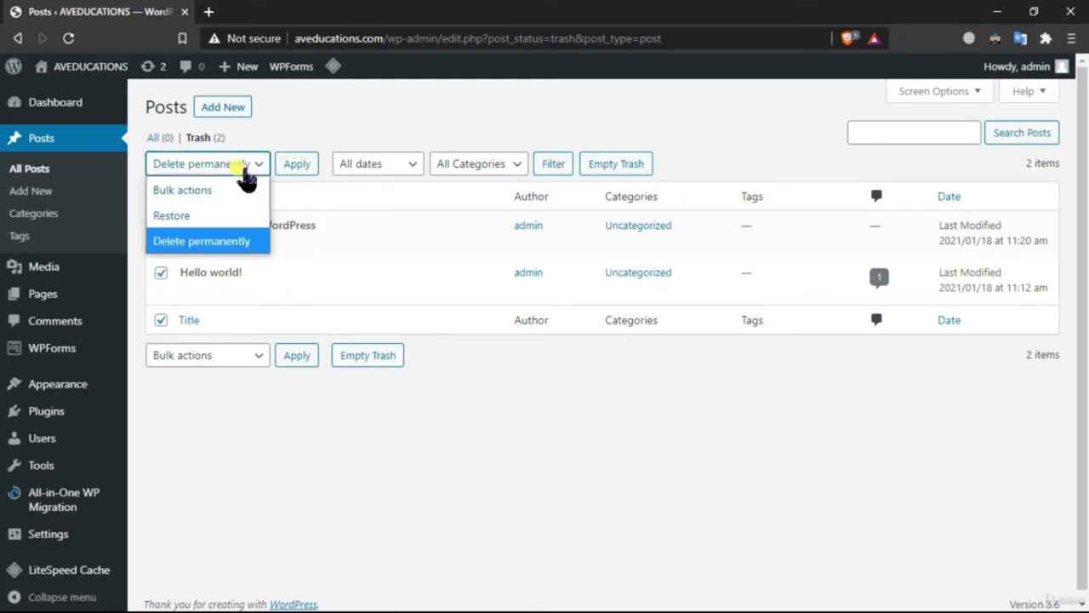
{"action": "left_click", "coordinate": [249, 245]}
{"action": "left_click", "coordinate": [297, 163]}
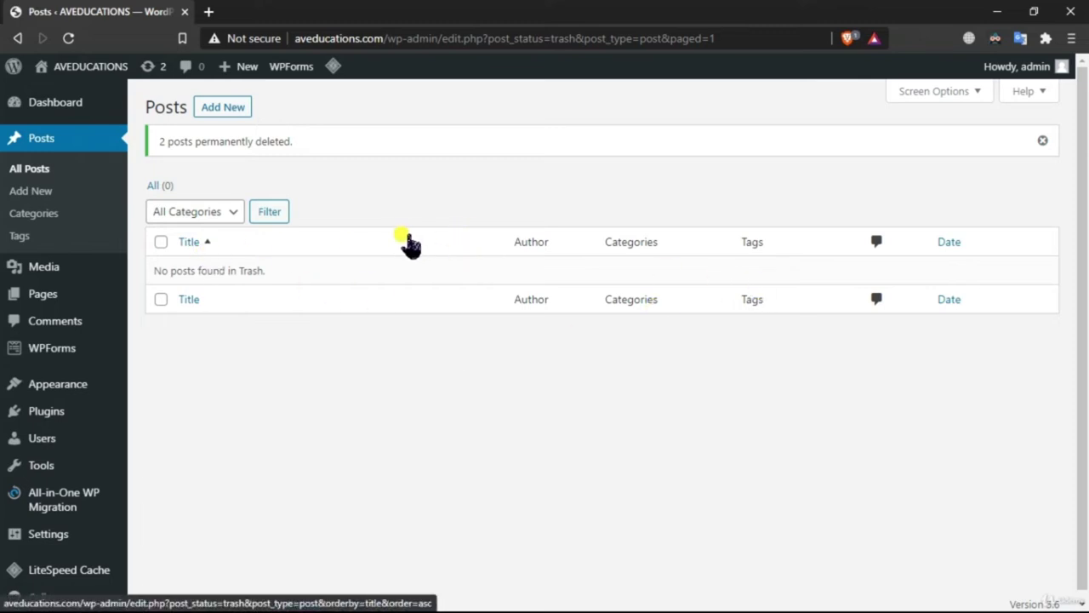
Create a new post and open its settings sidebar, checking both the block and the post settings
{"action": "left_click", "coordinate": [223, 109]}
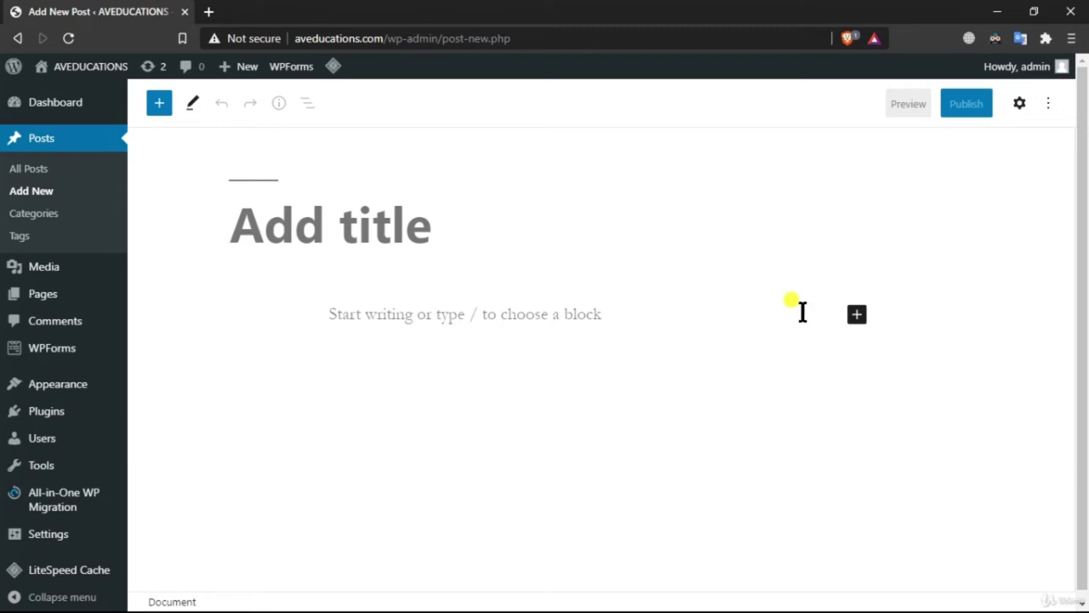
{"action": "left_click", "coordinate": [1018, 106]}
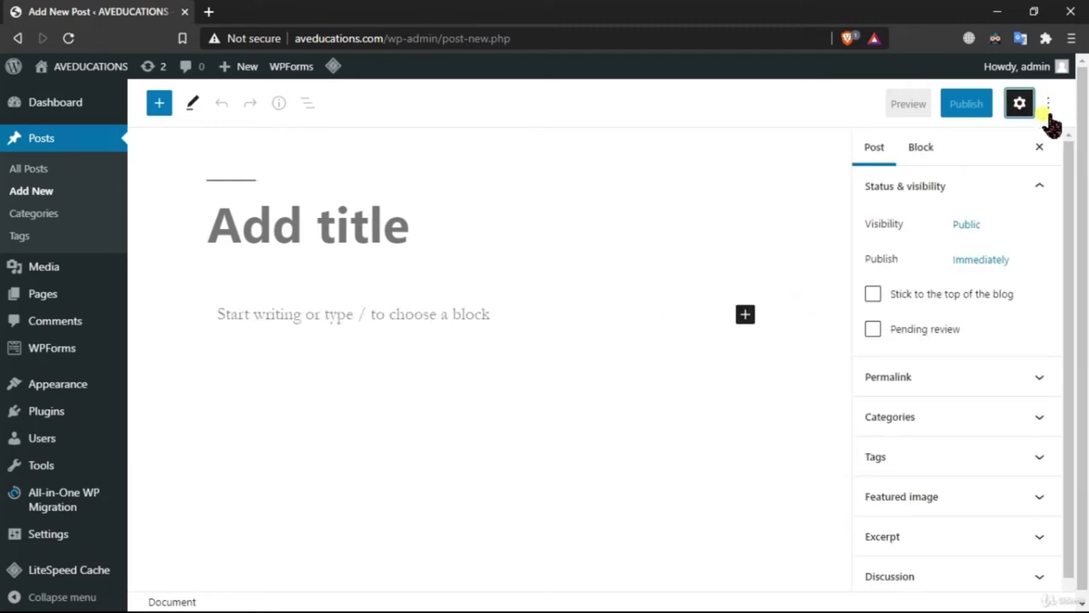
{"action": "left_click", "coordinate": [930, 150]}
{"action": "left_click", "coordinate": [881, 146]}
Try the Spotlight and Fullscreen editor views, leave only Top toolbar enabled, and return to the post settings
{"action": "left_click", "coordinate": [1048, 103]}
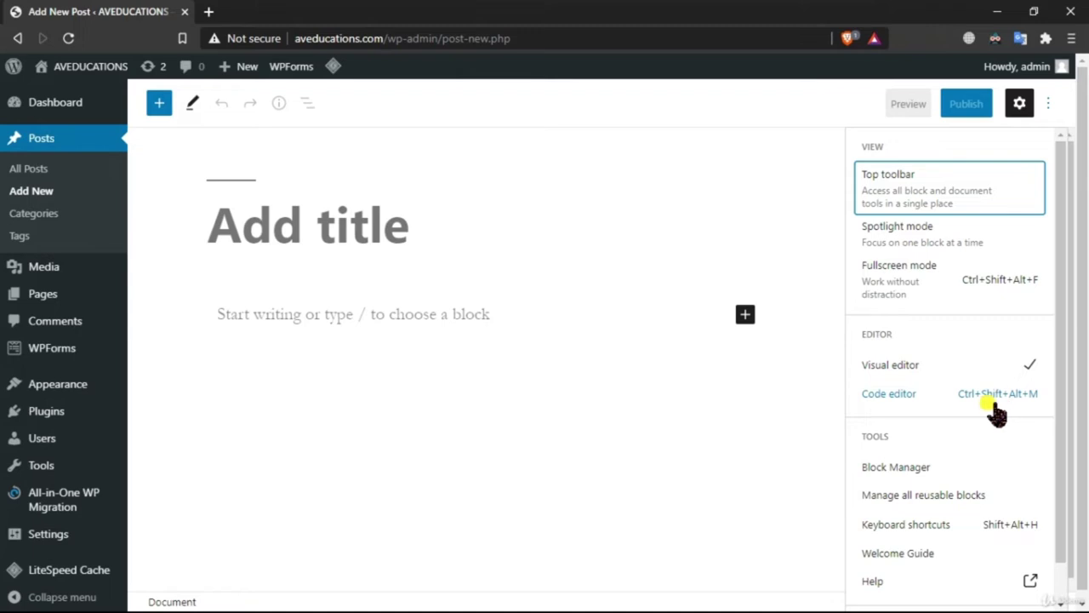
{"action": "left_click", "coordinate": [913, 194]}
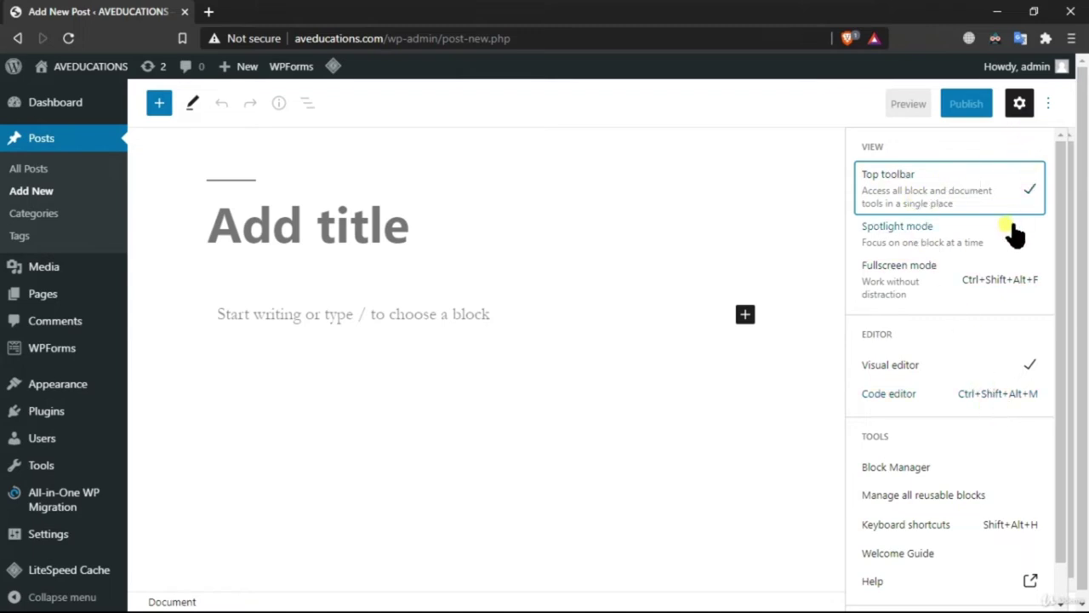
{"action": "left_click", "coordinate": [974, 238]}
{"action": "left_click", "coordinate": [956, 208]}
{"action": "left_click", "coordinate": [931, 281]}
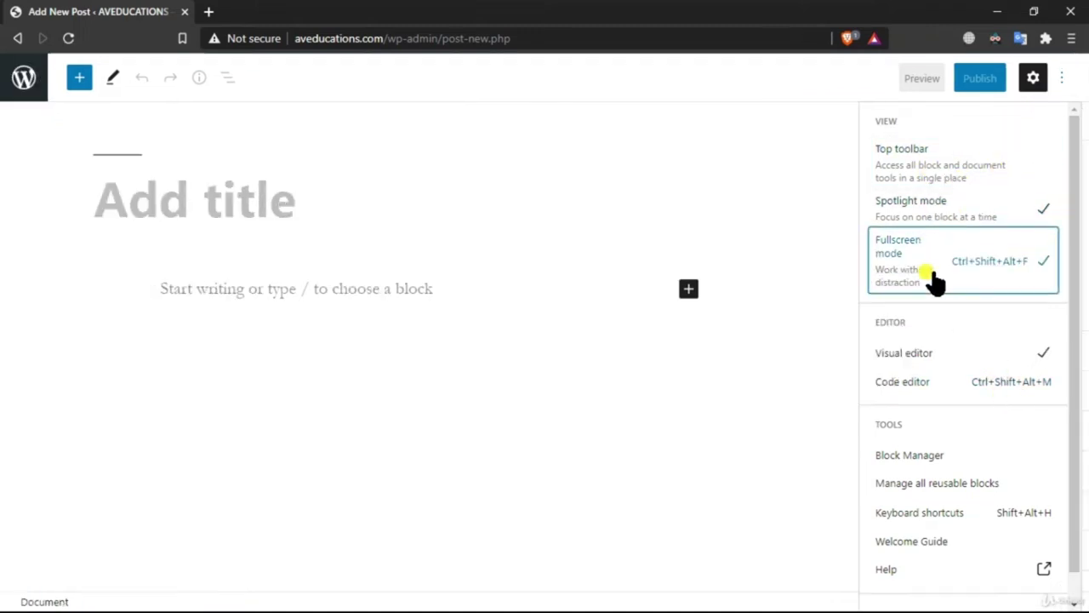
{"action": "left_click", "coordinate": [940, 175]}
{"action": "left_click", "coordinate": [928, 217]}
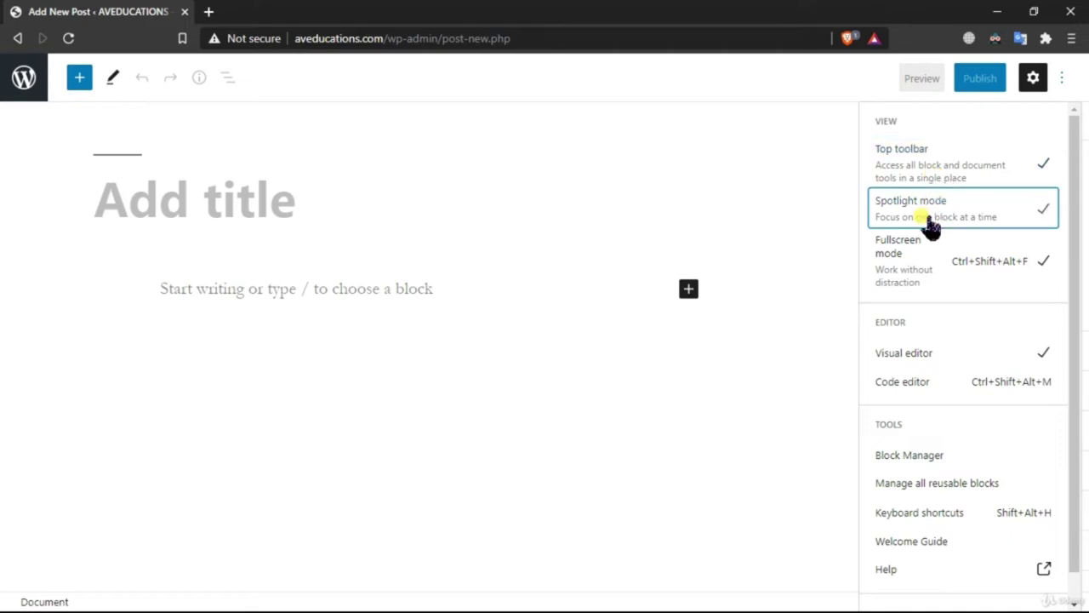
{"action": "left_click", "coordinate": [970, 281]}
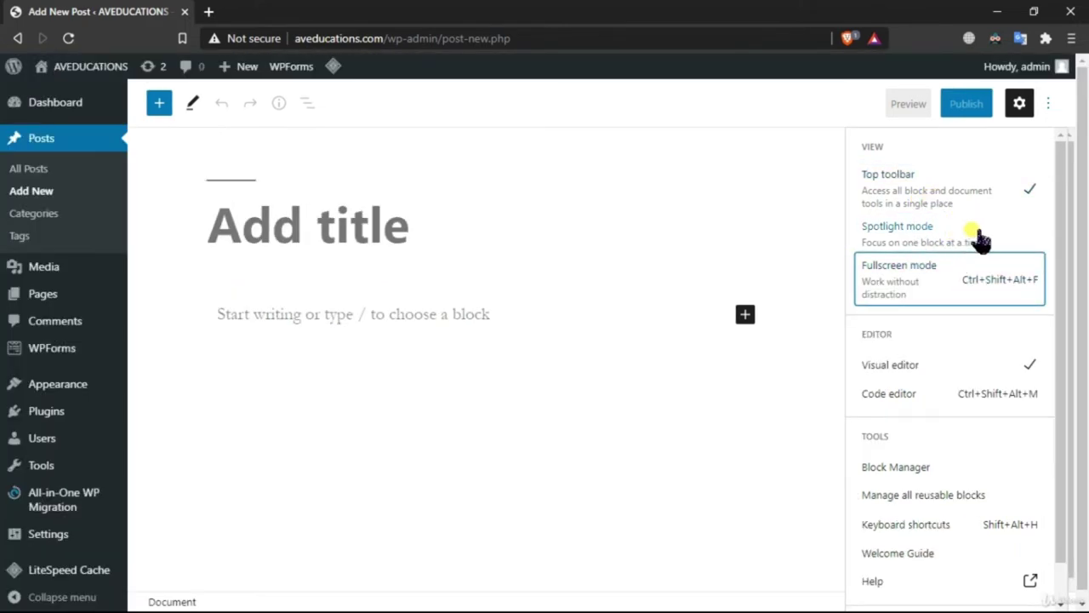
{"action": "scroll", "coordinate": [974, 451], "scroll_direction": "down", "scroll_amount": 1}
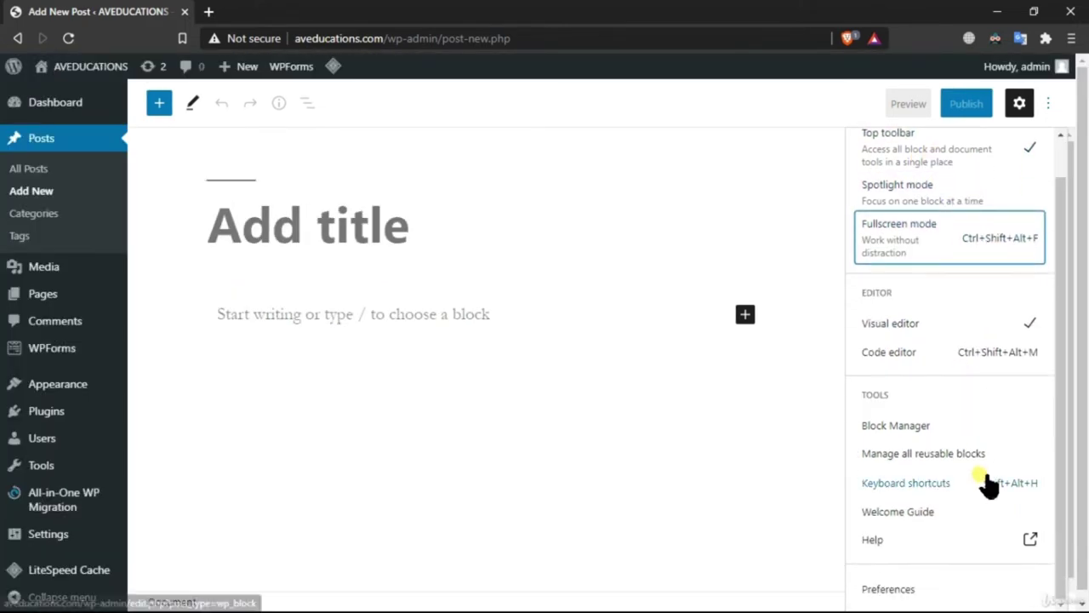
{"action": "scroll", "coordinate": [927, 523], "scroll_direction": "up", "scroll_amount": 1}
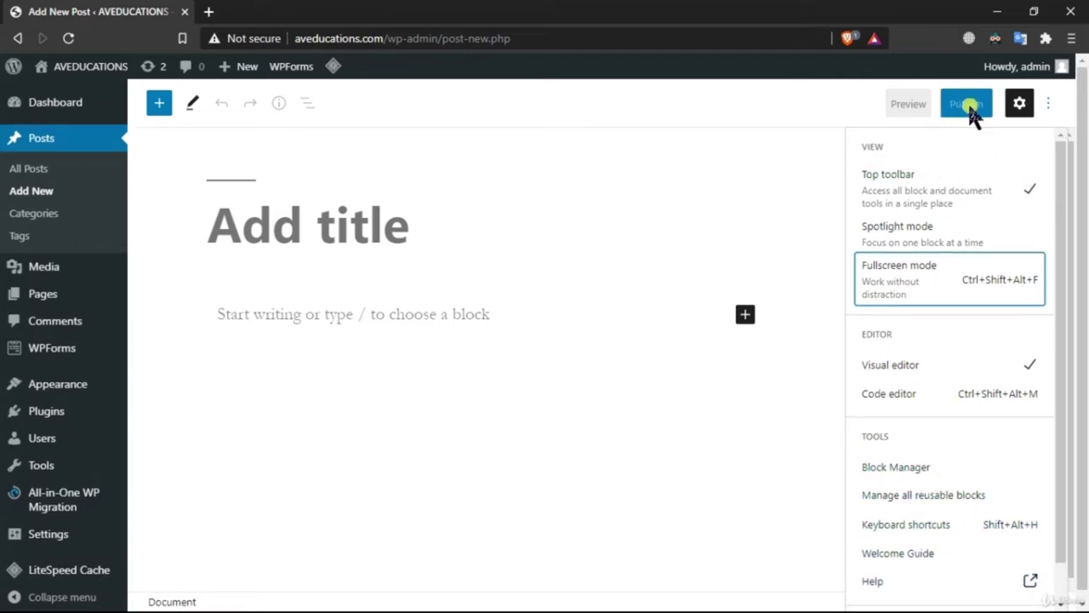
{"action": "left_click", "coordinate": [1012, 120]}
{"action": "left_click", "coordinate": [920, 151]}
{"action": "left_click", "coordinate": [874, 147]}
Enter "my first Post" as the post title
{"action": "left_click", "coordinate": [517, 212]}
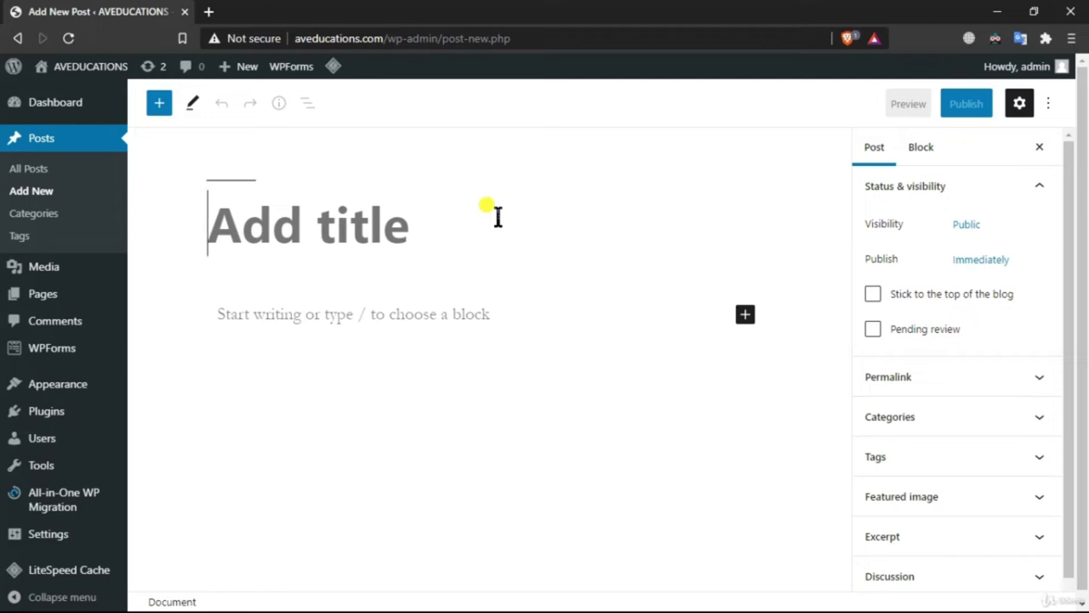
{"action": "type", "text": "my f"}
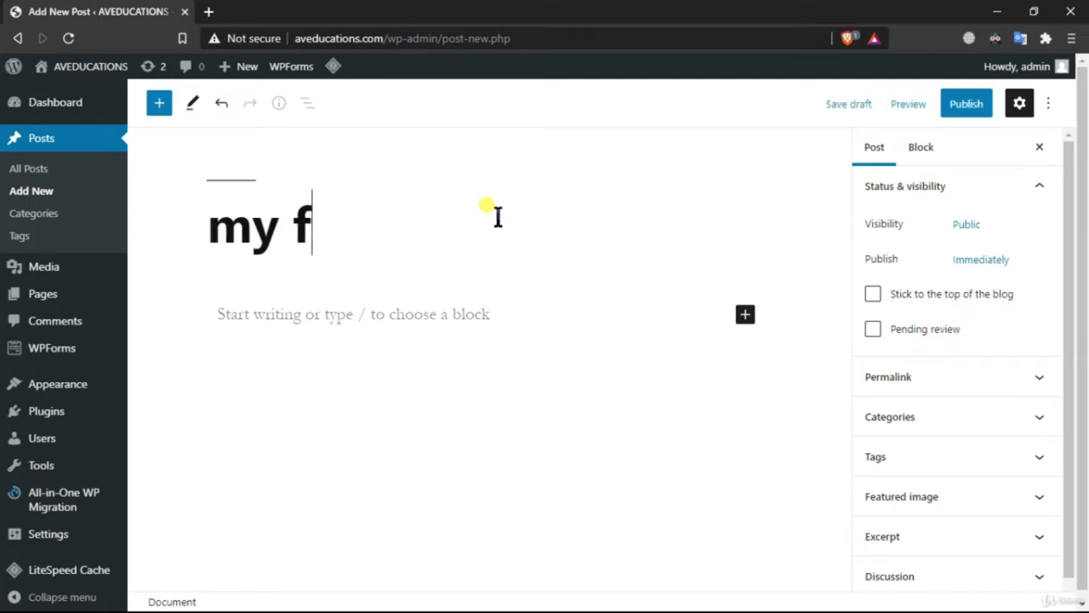
{"action": "type", "text": "isst "}
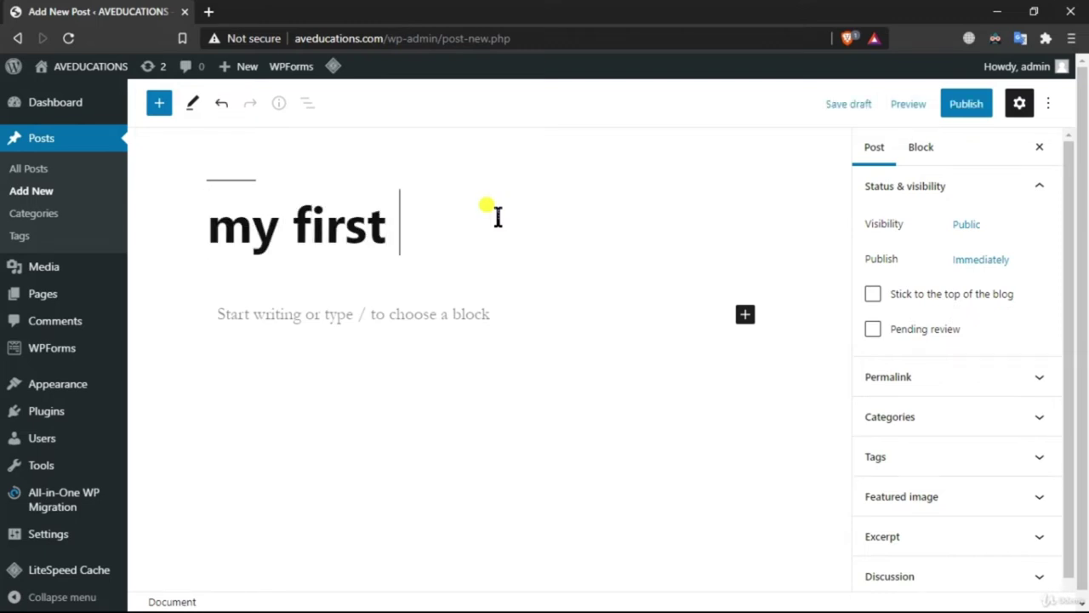
{"action": "type", "text": "Post"}
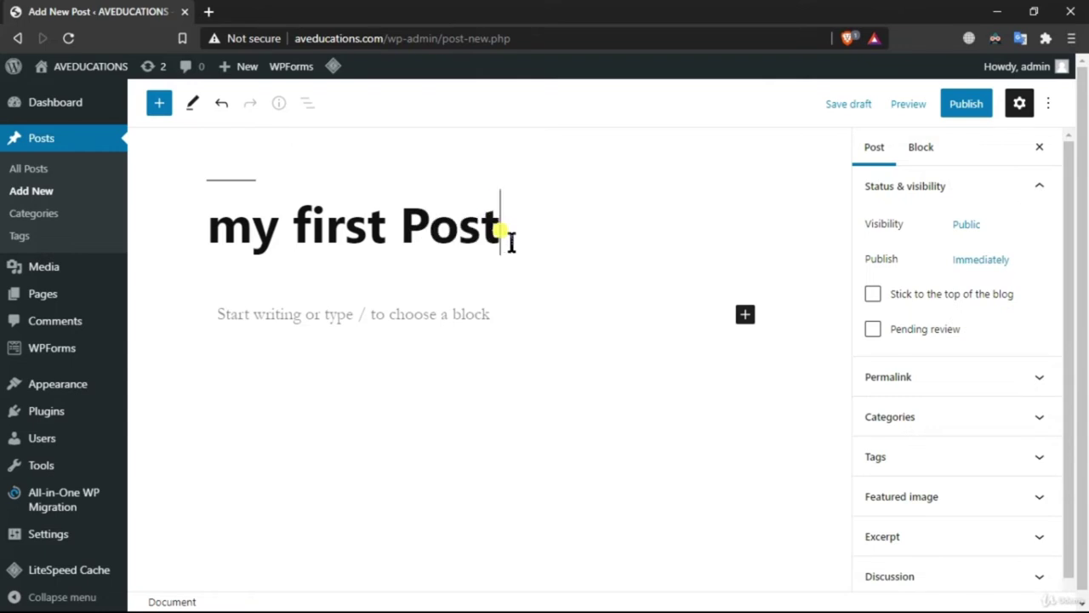
Write "hello world this is my first post." as the post's body paragraph
{"action": "left_click", "coordinate": [460, 322]}
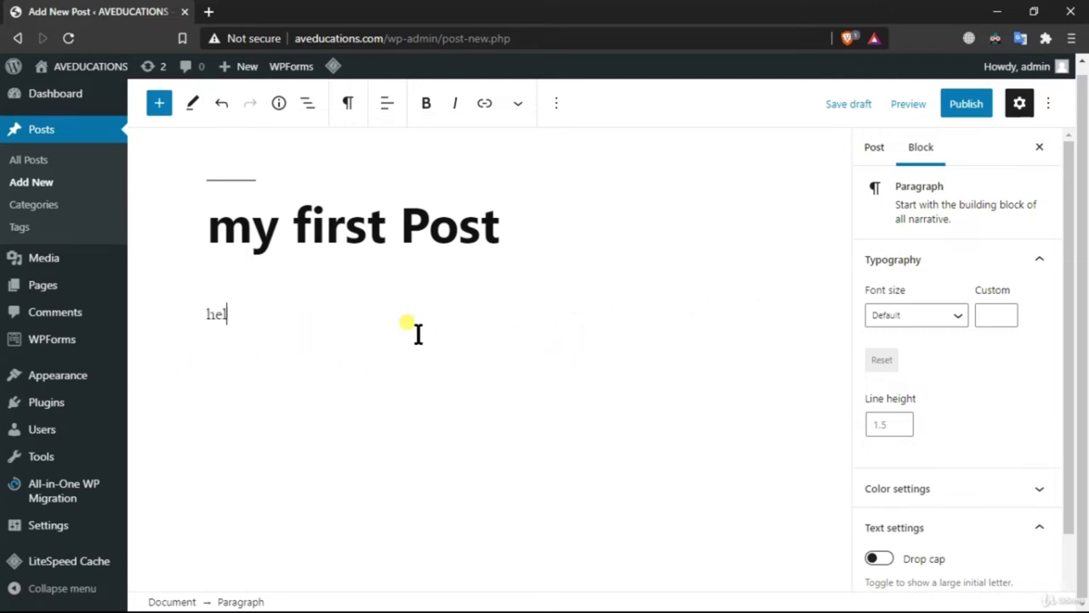
{"action": "key", "text": "BackSpace"}
{"action": "key", "text": "BackSpace"}
{"action": "type", "text": "world this is my first post."}
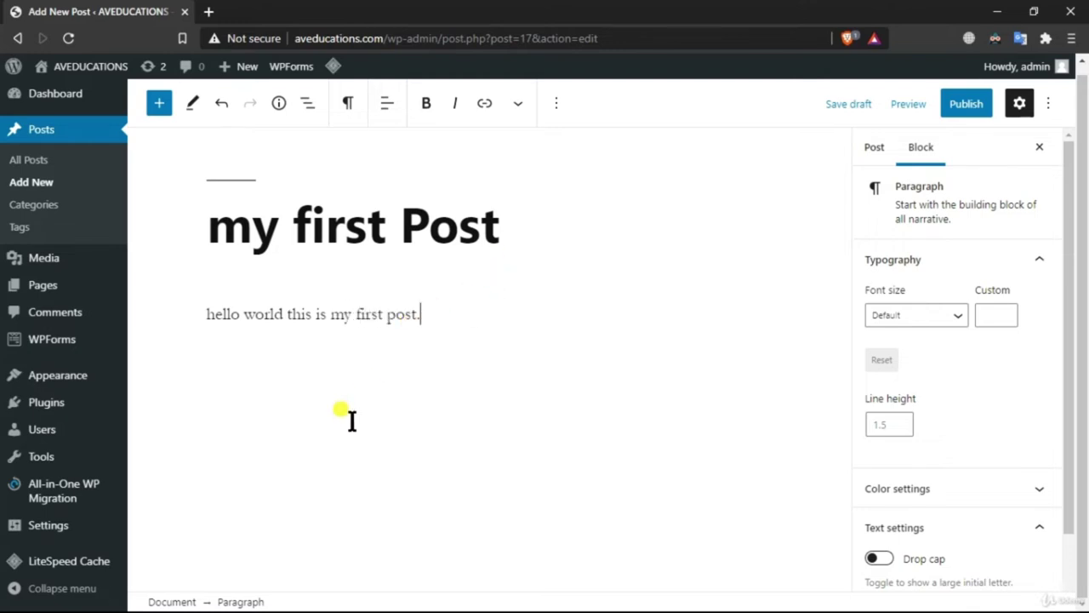
Make the body sentence bold, undo the italic trial, and show the post settings again
{"action": "left_click_drag", "start_coordinate": [436, 333], "coordinate": [222, 332]}
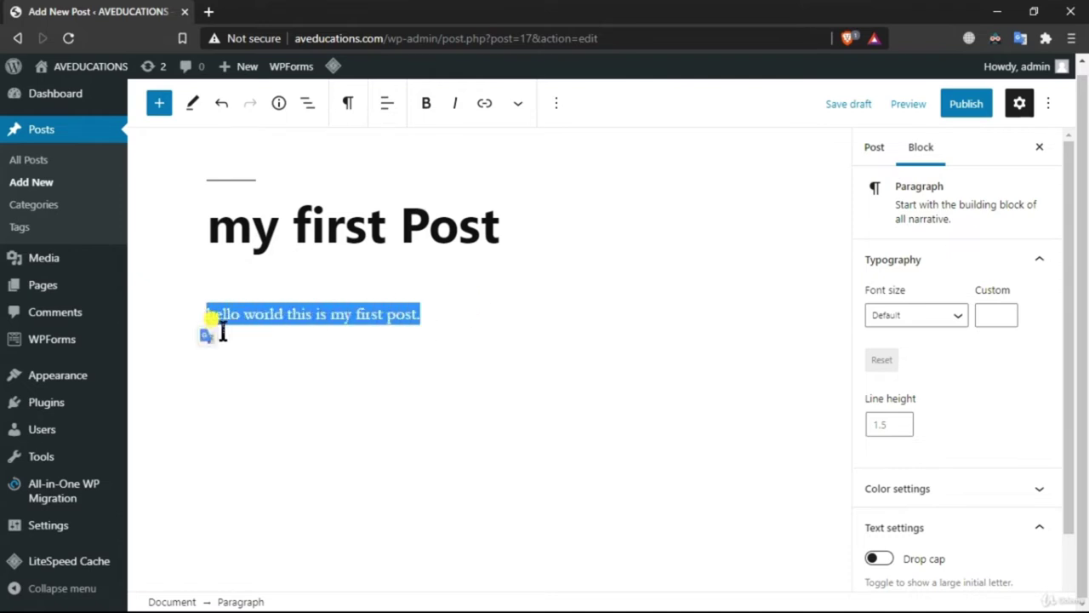
{"action": "left_click", "coordinate": [430, 104]}
{"action": "left_click", "coordinate": [455, 104]}
{"action": "key", "text": "ctrl+z"}
{"action": "key", "text": "ctrl+z"}
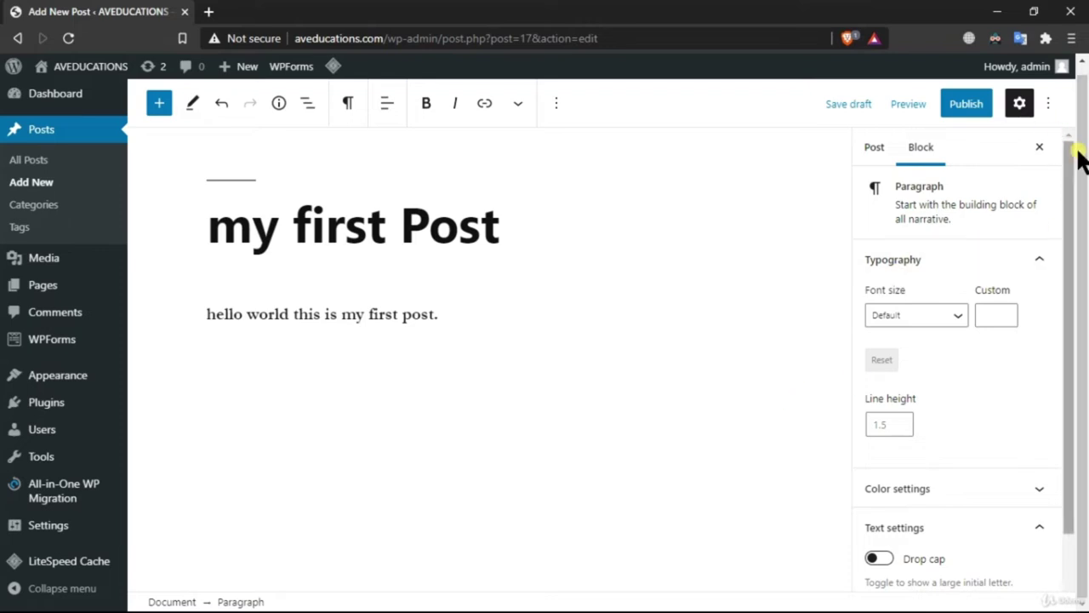
{"action": "left_click", "coordinate": [879, 147]}
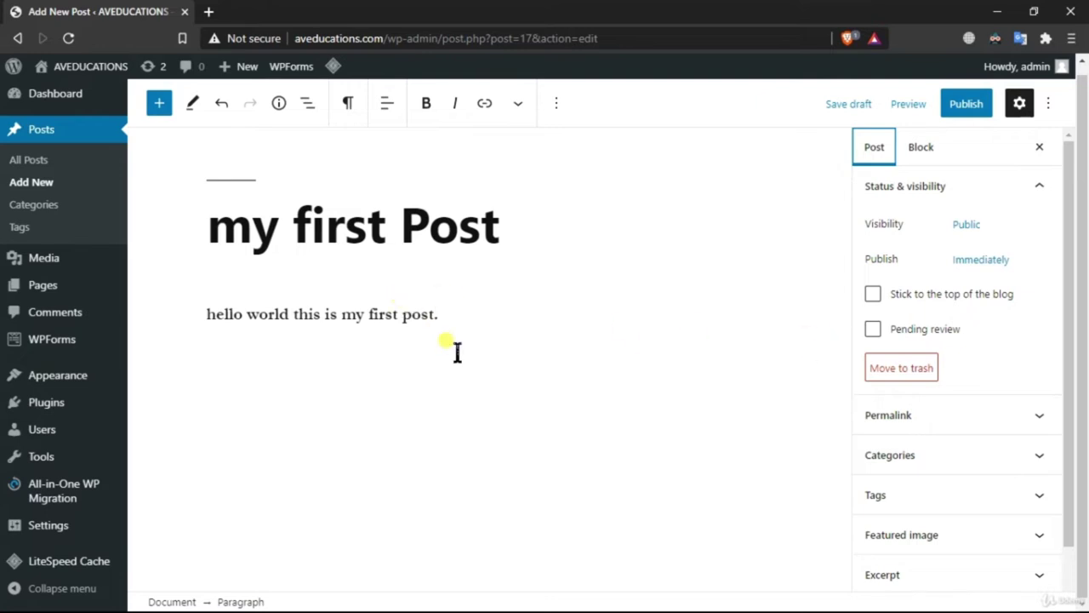
Add an empty paragraph below the bold sentence and browse the full block library, from Text to Embeds
{"action": "left_click", "coordinate": [538, 314]}
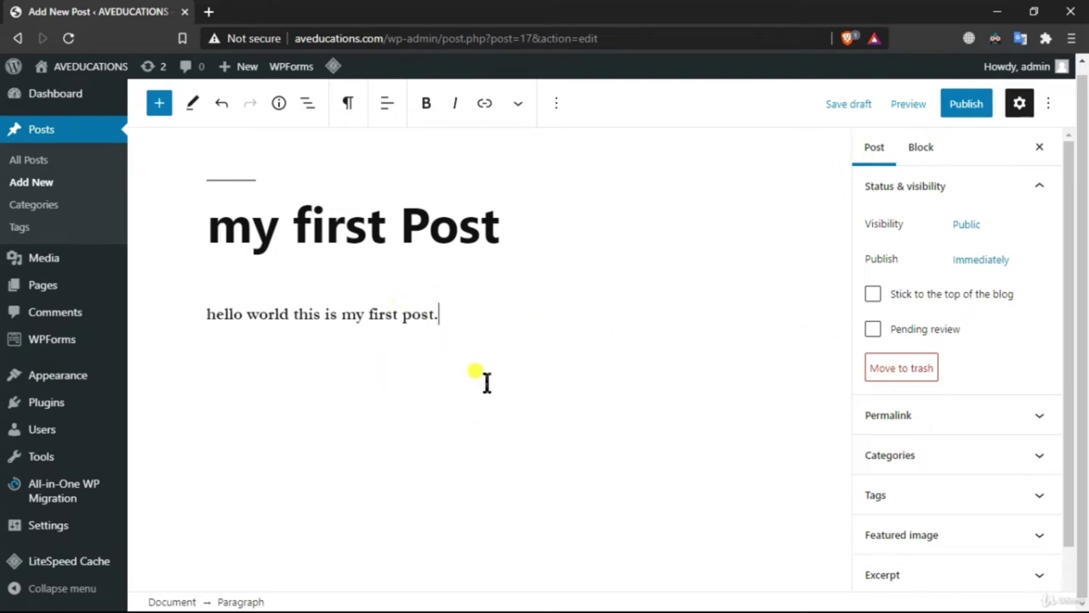
{"action": "key", "text": "Return"}
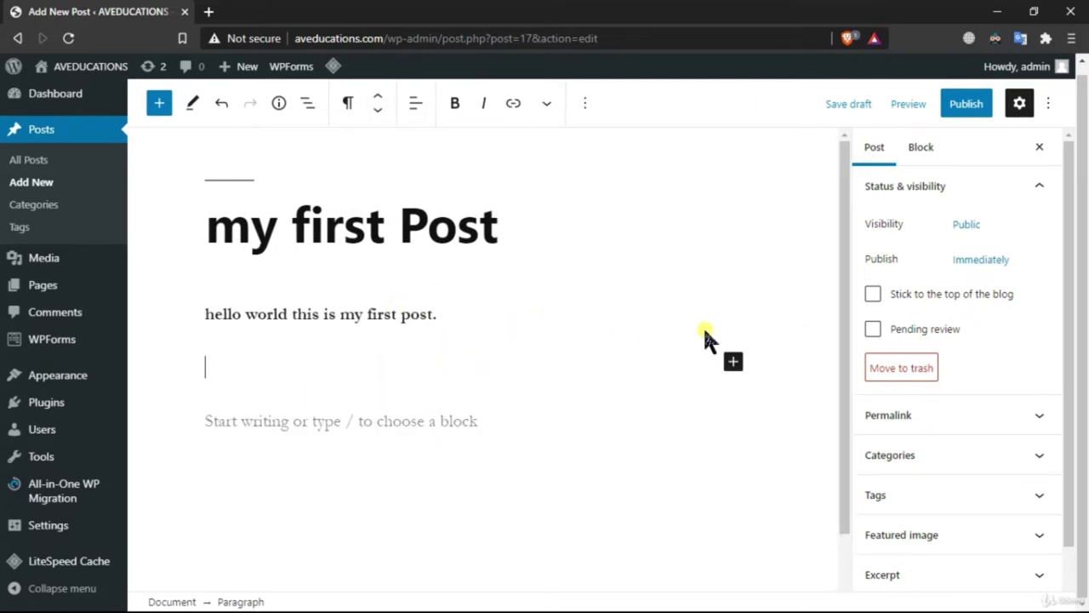
{"action": "left_click", "coordinate": [735, 364]}
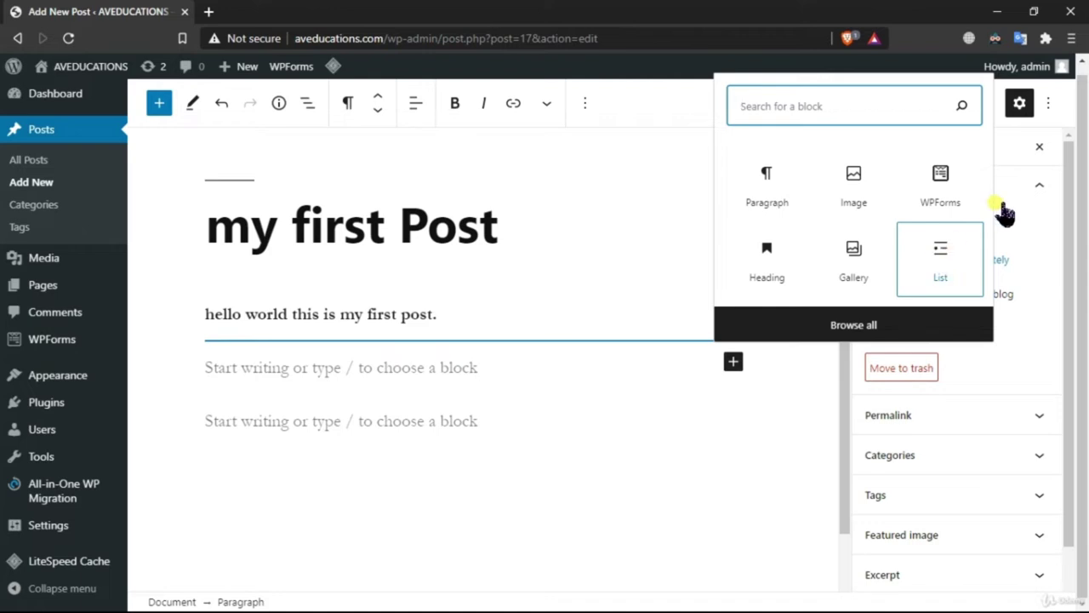
{"action": "left_click", "coordinate": [866, 332]}
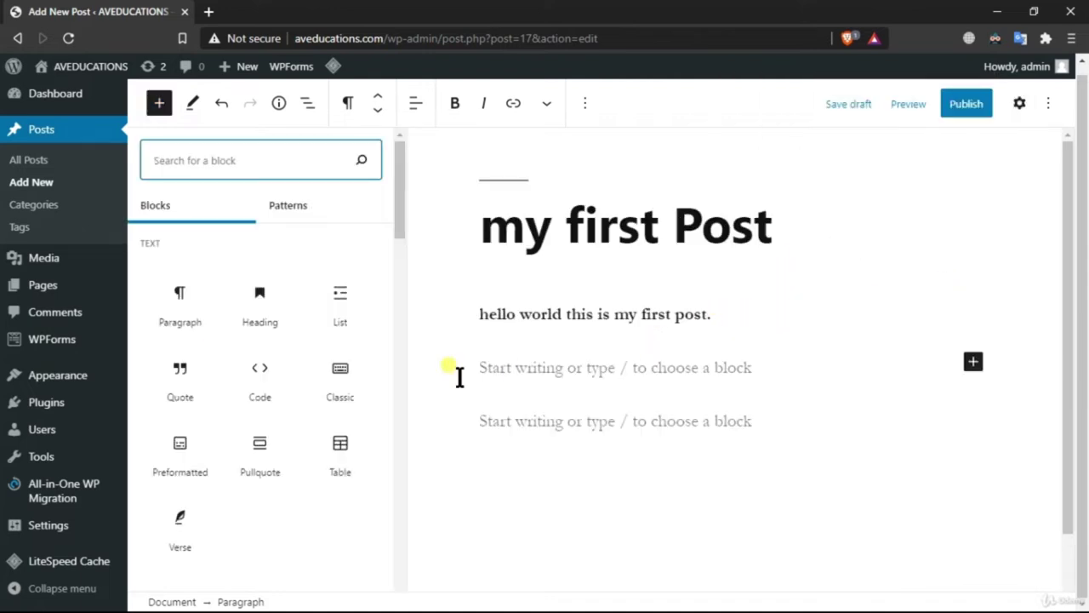
{"action": "scroll", "coordinate": [292, 346], "scroll_direction": "down", "scroll_amount": 6}
{"action": "scroll", "coordinate": [349, 443], "scroll_direction": "down", "scroll_amount": 10}
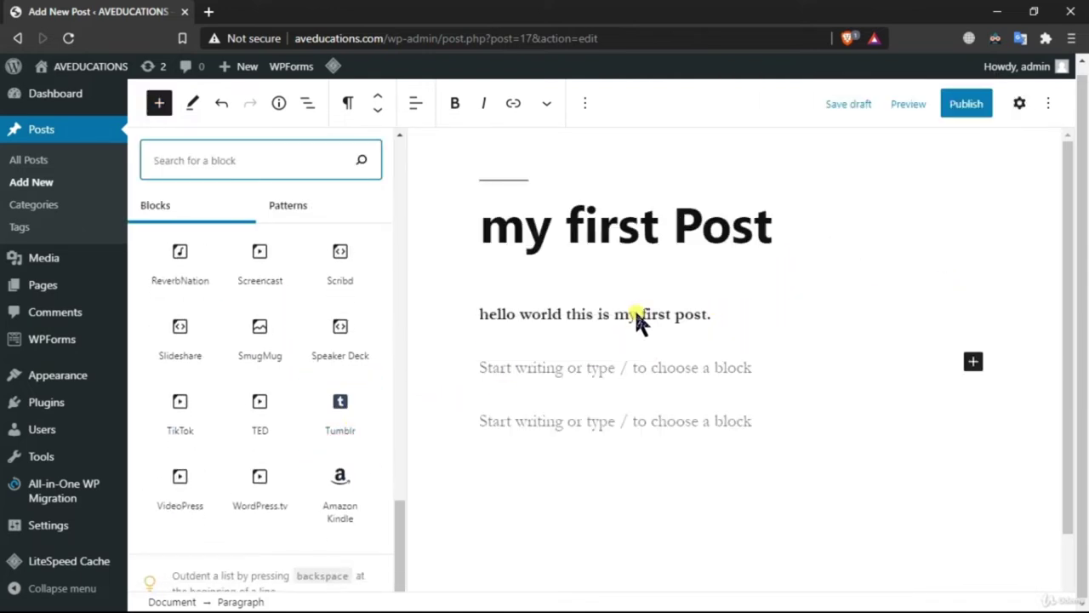
{"action": "scroll", "coordinate": [265, 400], "scroll_direction": "up", "scroll_amount": 6}
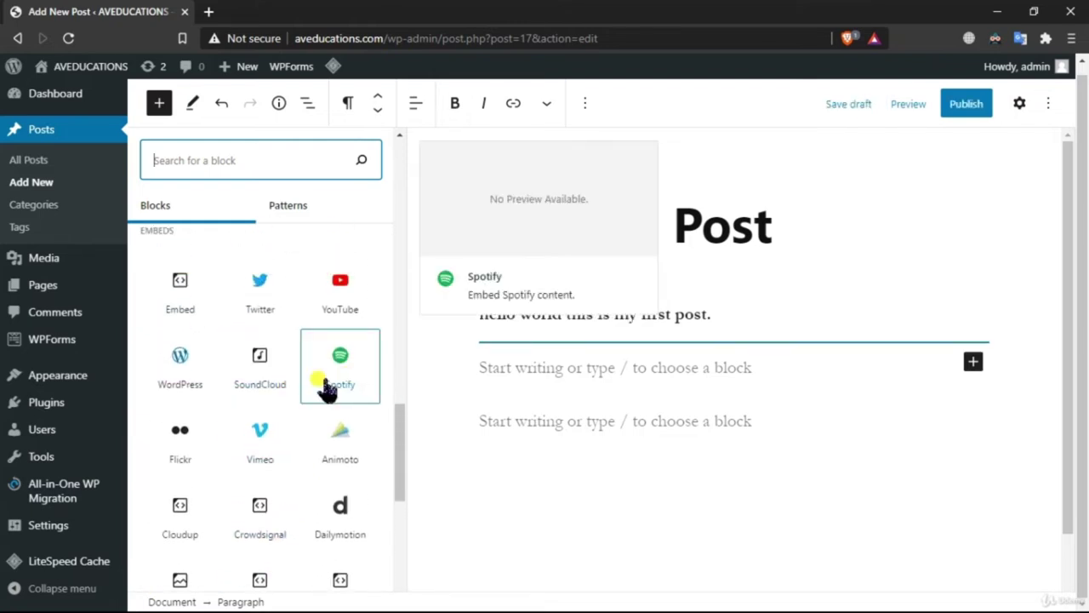
{"action": "scroll", "coordinate": [316, 384], "scroll_direction": "up", "scroll_amount": 3}
{"action": "scroll", "coordinate": [207, 477], "scroll_direction": "up", "scroll_amount": 3}
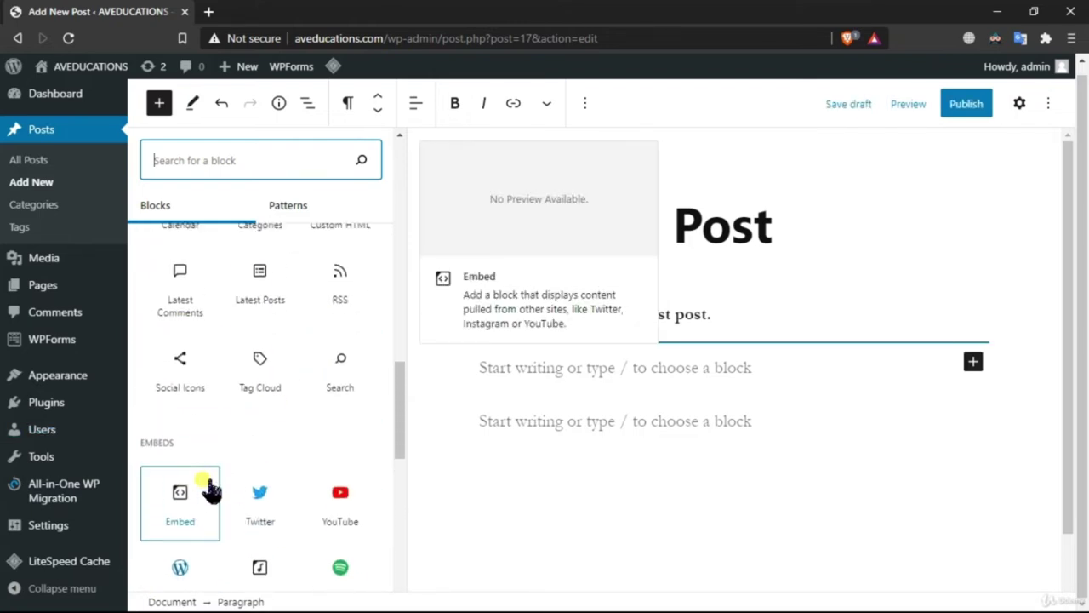
{"action": "scroll", "coordinate": [213, 487], "scroll_direction": "down", "scroll_amount": 8}
{"action": "scroll", "coordinate": [212, 486], "scroll_direction": "up", "scroll_amount": 15}
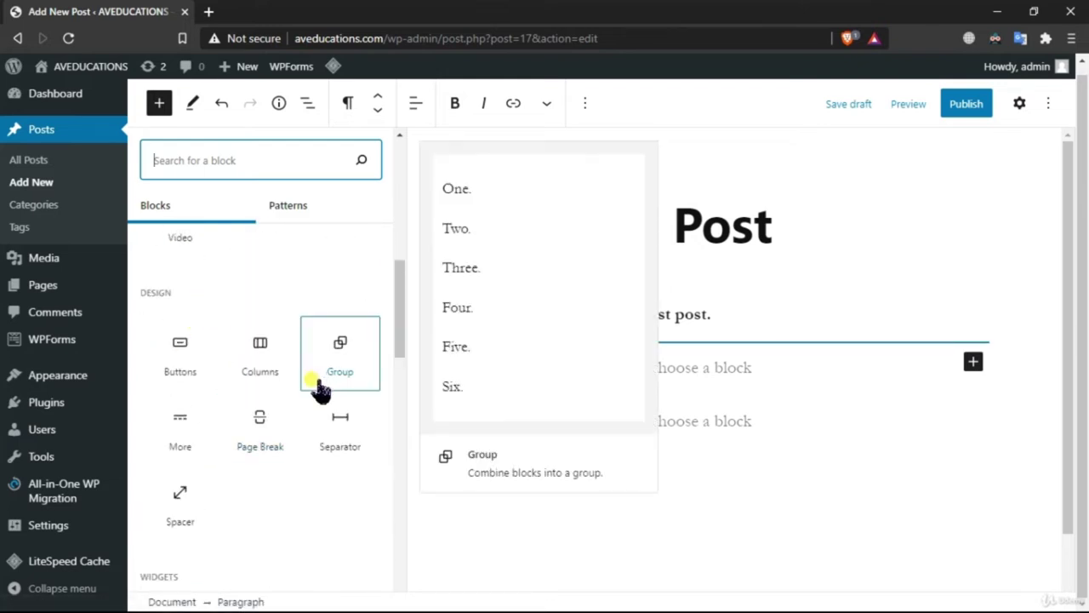
{"action": "scroll", "coordinate": [285, 449], "scroll_direction": "up", "scroll_amount": 1}
{"action": "scroll", "coordinate": [316, 462], "scroll_direction": "up", "scroll_amount": 6}
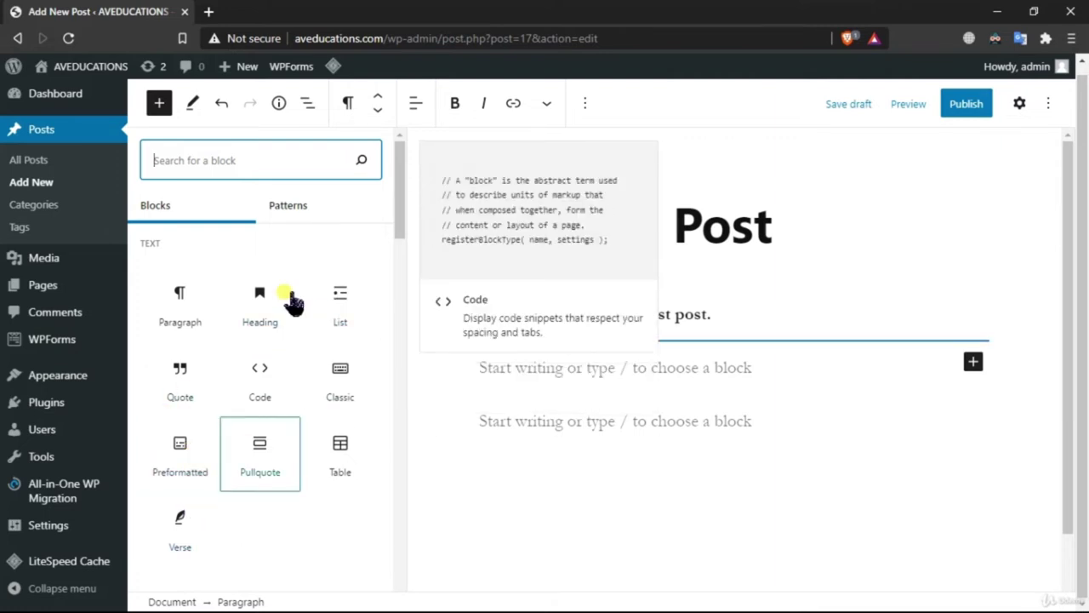
Search the block library for the Image block and insert it below the bold sentence
{"action": "left_click", "coordinate": [202, 166]}
{"action": "type", "text": "ima"}
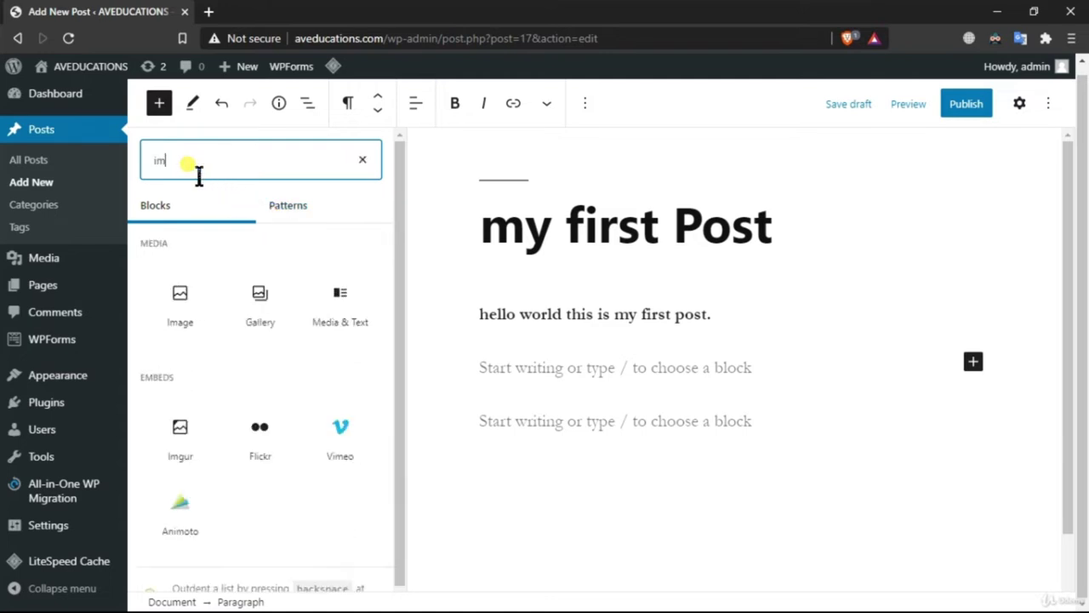
{"action": "left_click", "coordinate": [191, 302]}
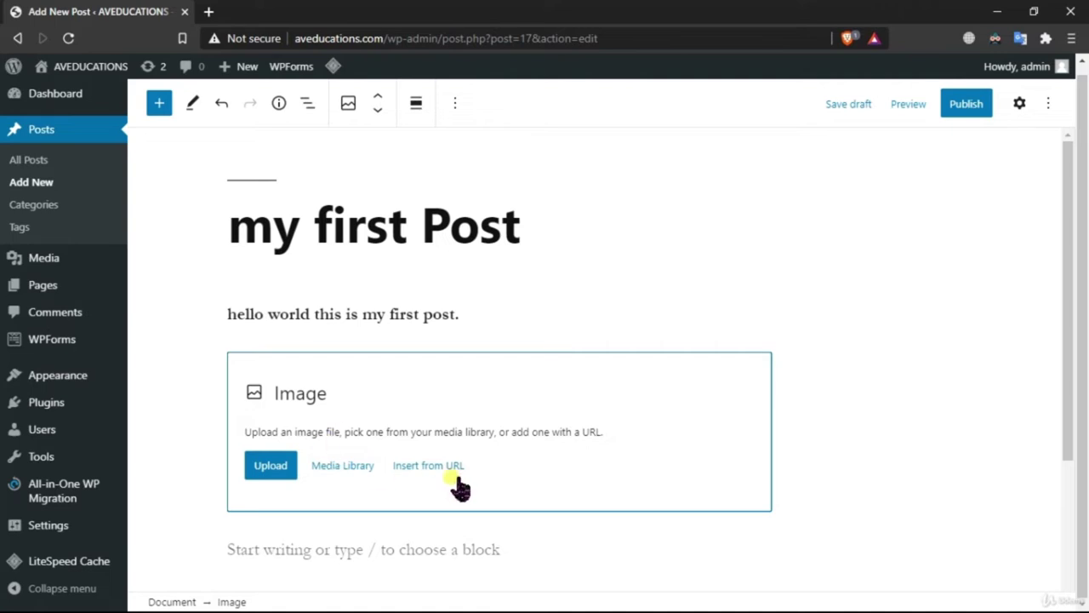
Fill the Image block with the "Hello World!" code picture from the media library and check its placement
{"action": "left_click", "coordinate": [345, 464]}
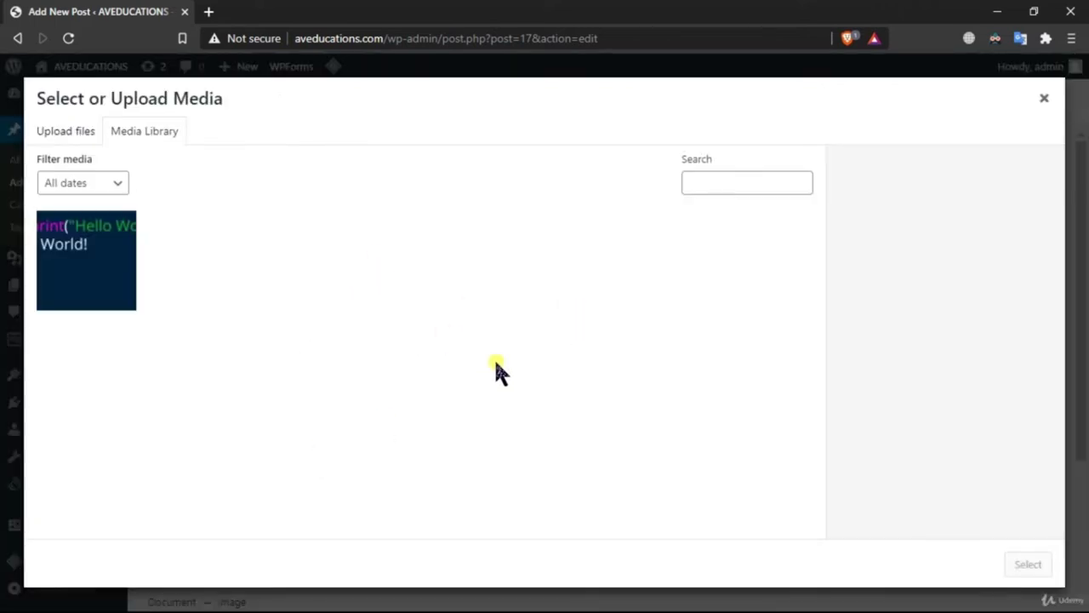
{"action": "left_click", "coordinate": [47, 294]}
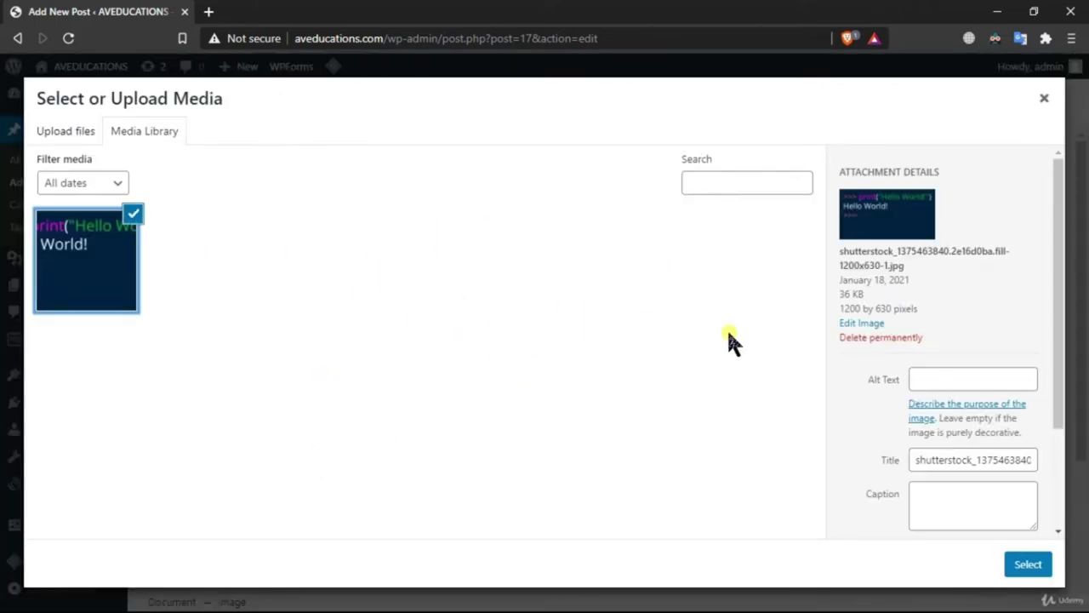
{"action": "left_click", "coordinate": [1052, 565]}
{"action": "scroll", "coordinate": [868, 393], "scroll_direction": "down", "scroll_amount": 3}
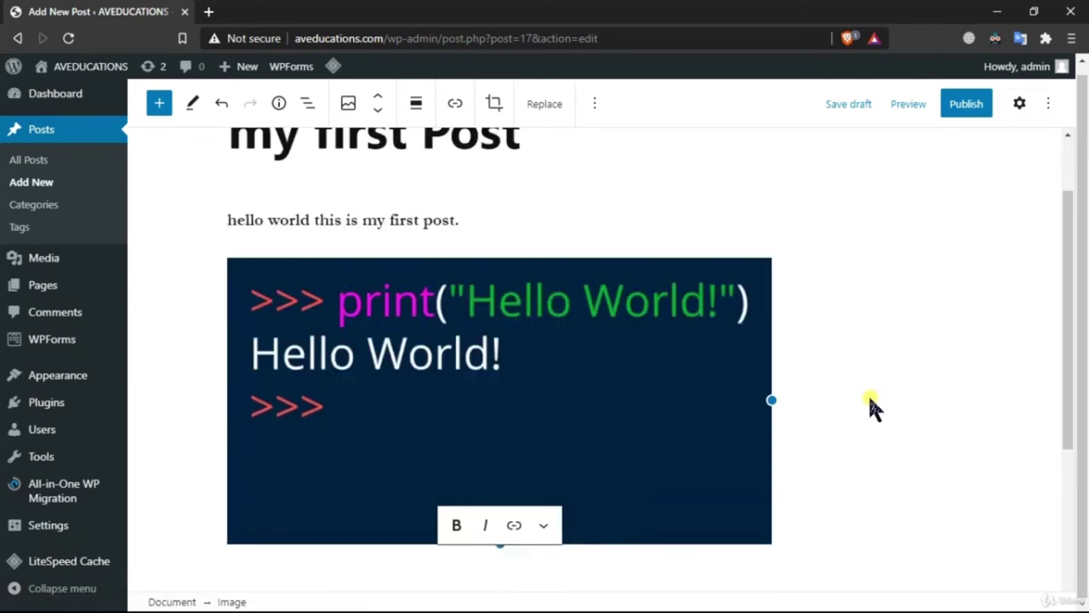
{"action": "scroll", "coordinate": [870, 401], "scroll_direction": "up", "scroll_amount": 2}
{"action": "scroll", "coordinate": [340, 315], "scroll_direction": "down", "scroll_amount": 2}
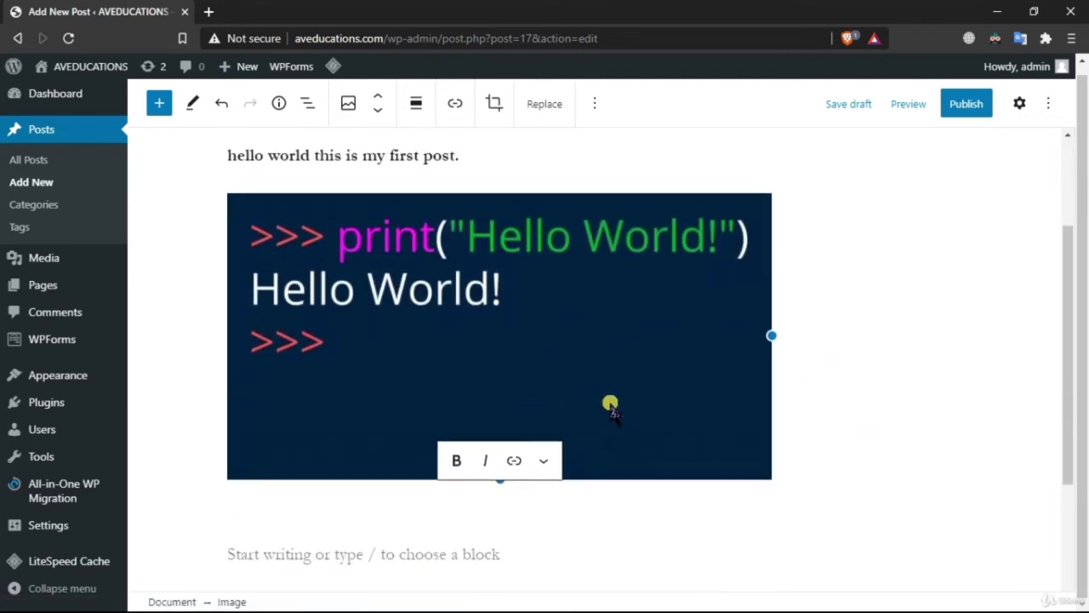
Show the settings sidebar, review the Image block's style and size options, and expand the post's Permalink details
{"action": "scroll", "coordinate": [610, 405], "scroll_direction": "up", "scroll_amount": 2}
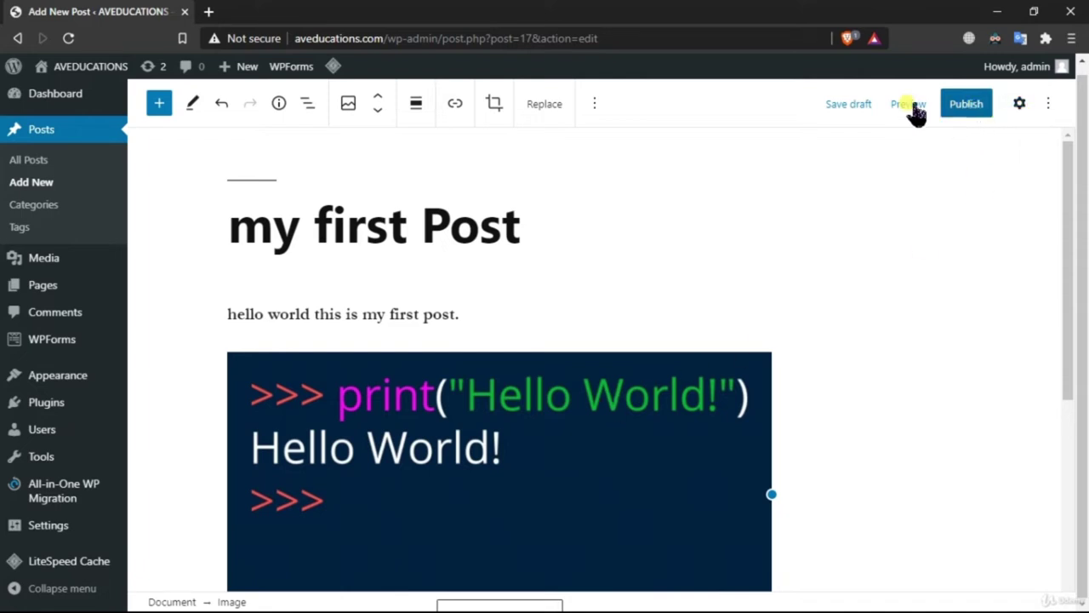
{"action": "left_click", "coordinate": [1019, 103]}
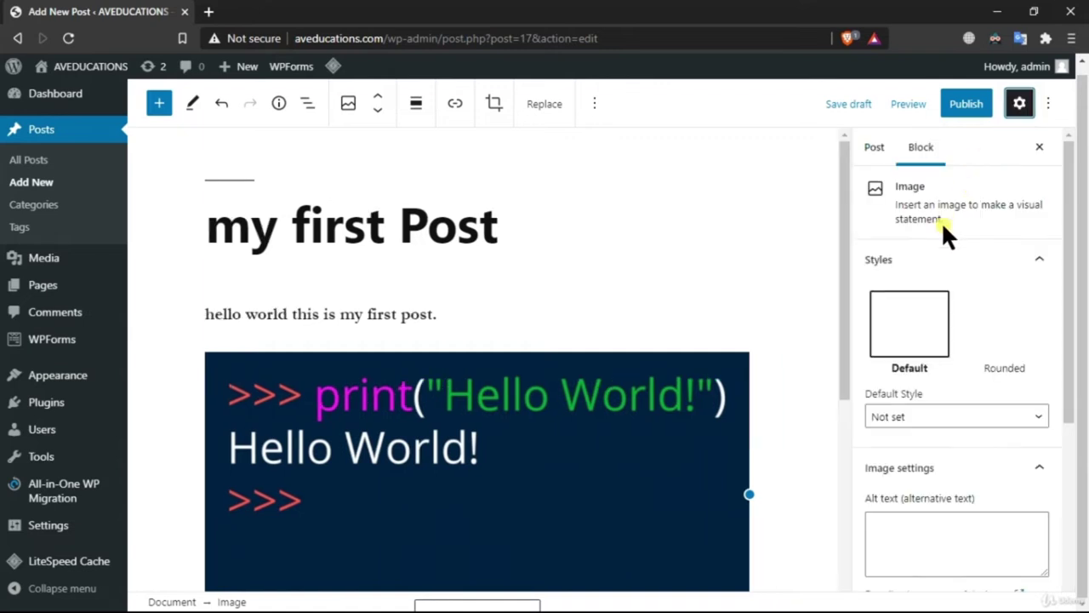
{"action": "scroll", "coordinate": [1009, 365], "scroll_direction": "down", "scroll_amount": 4}
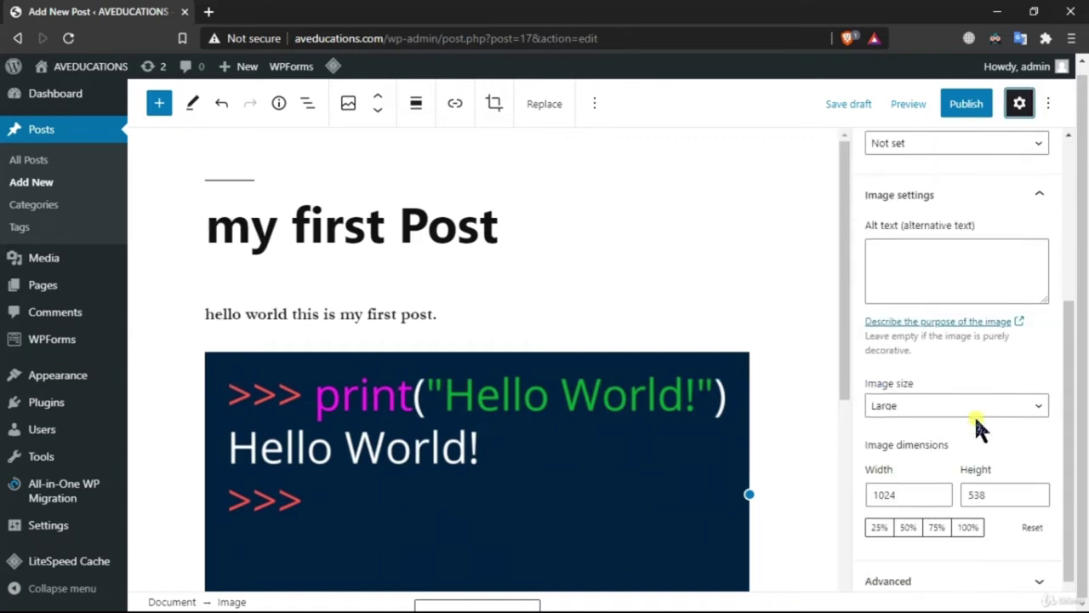
{"action": "scroll", "coordinate": [936, 229], "scroll_direction": "up", "scroll_amount": 4}
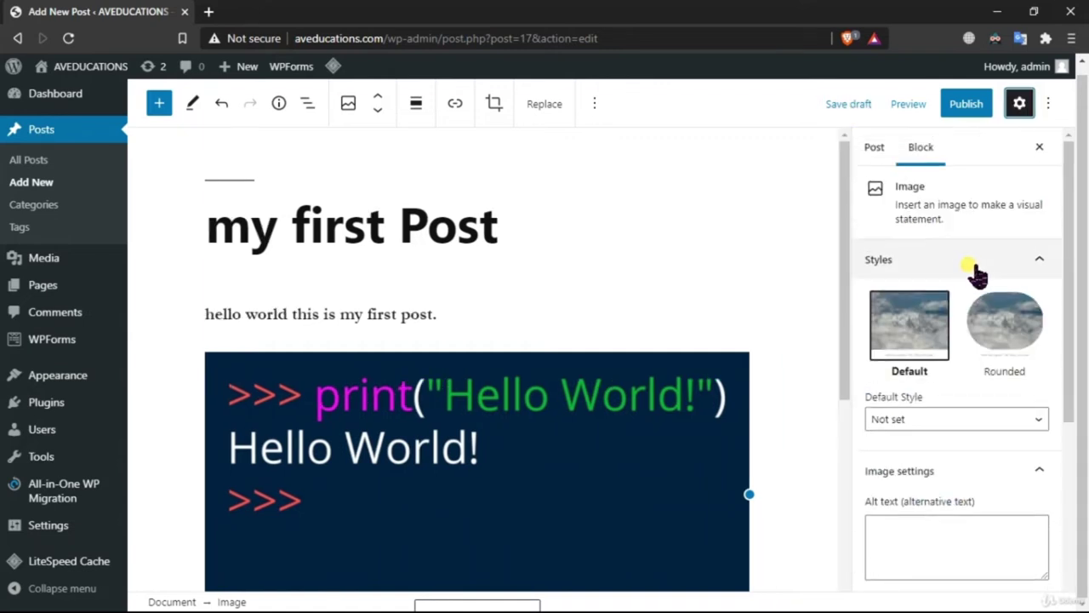
{"action": "left_click", "coordinate": [873, 147]}
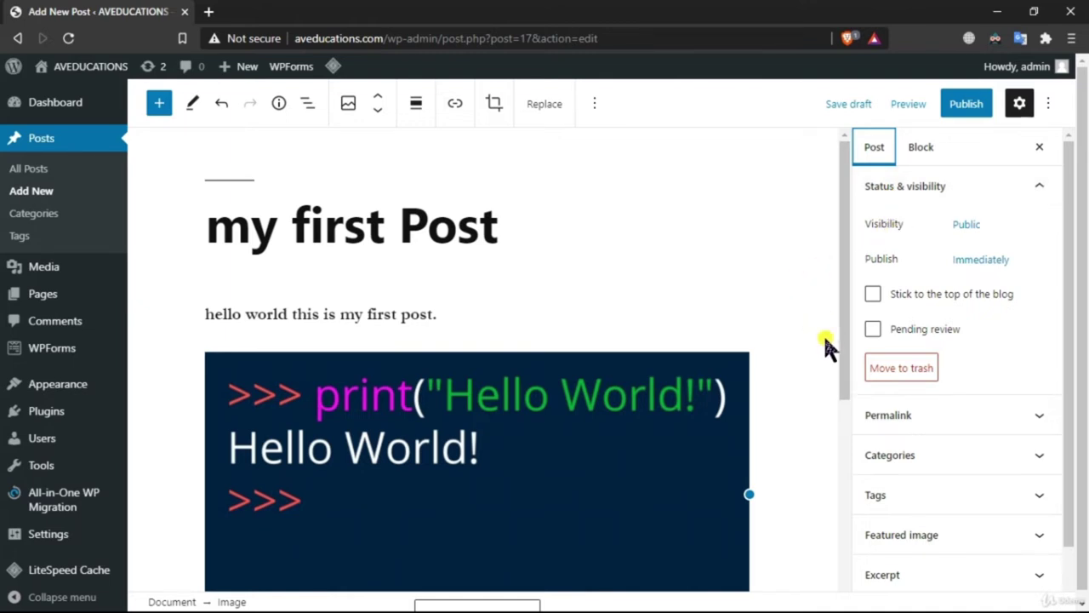
{"action": "scroll", "coordinate": [822, 334], "scroll_direction": "down", "scroll_amount": 2}
{"action": "left_click", "coordinate": [977, 417]}
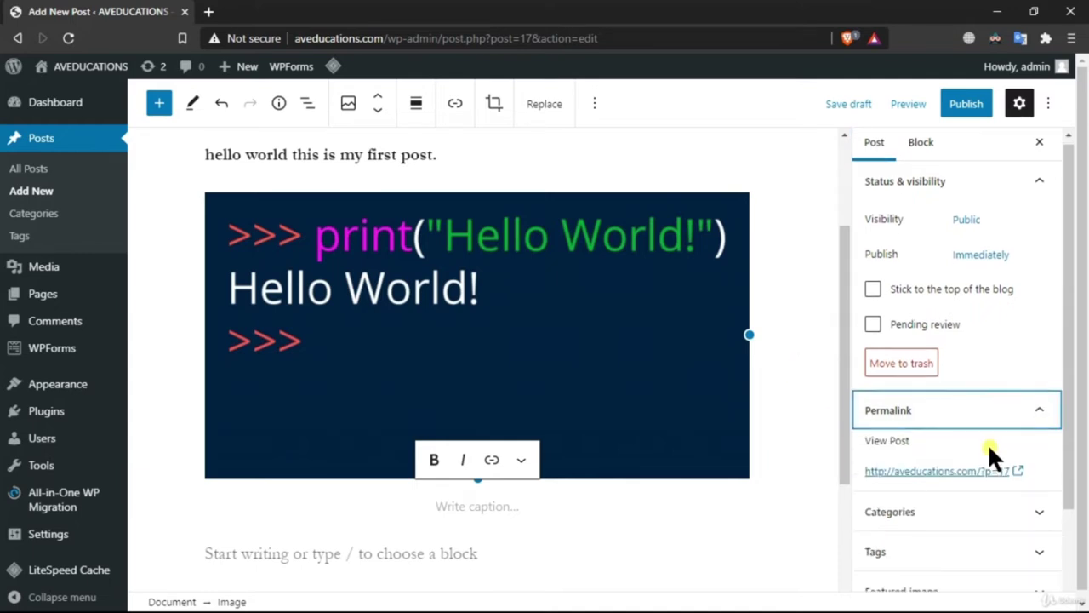
Create a category named "First Post" without a parent and assign it to the post
{"action": "scroll", "coordinate": [996, 457], "scroll_direction": "down", "scroll_amount": 2}
{"action": "left_click", "coordinate": [982, 389]}
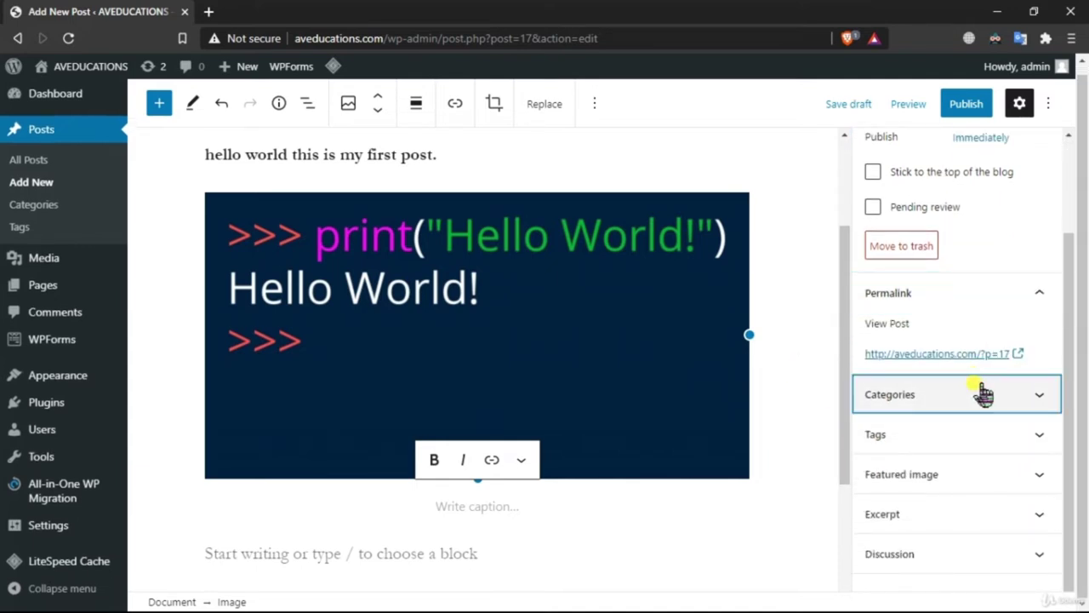
{"action": "scroll", "coordinate": [975, 396], "scroll_direction": "down", "scroll_amount": 1}
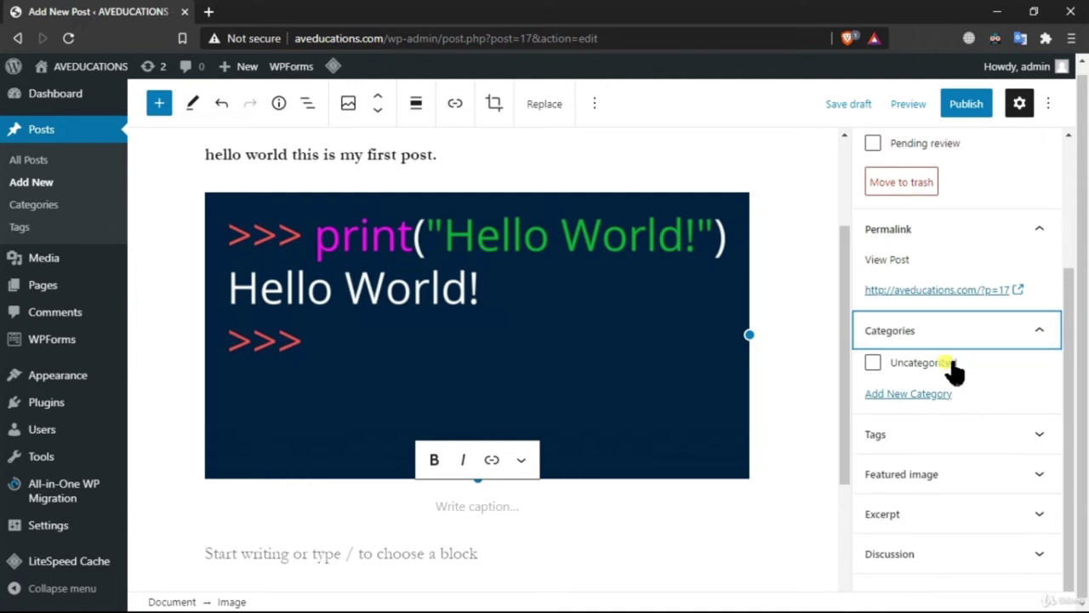
{"action": "left_click", "coordinate": [886, 396]}
{"action": "scroll", "coordinate": [944, 352], "scroll_direction": "down", "scroll_amount": 3}
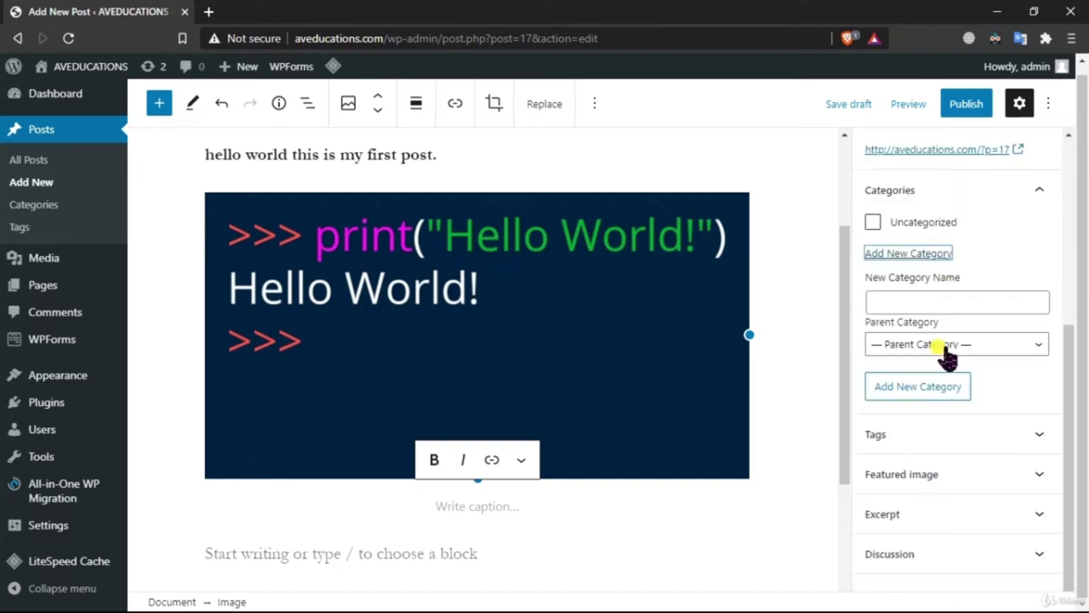
{"action": "left_click", "coordinate": [926, 302]}
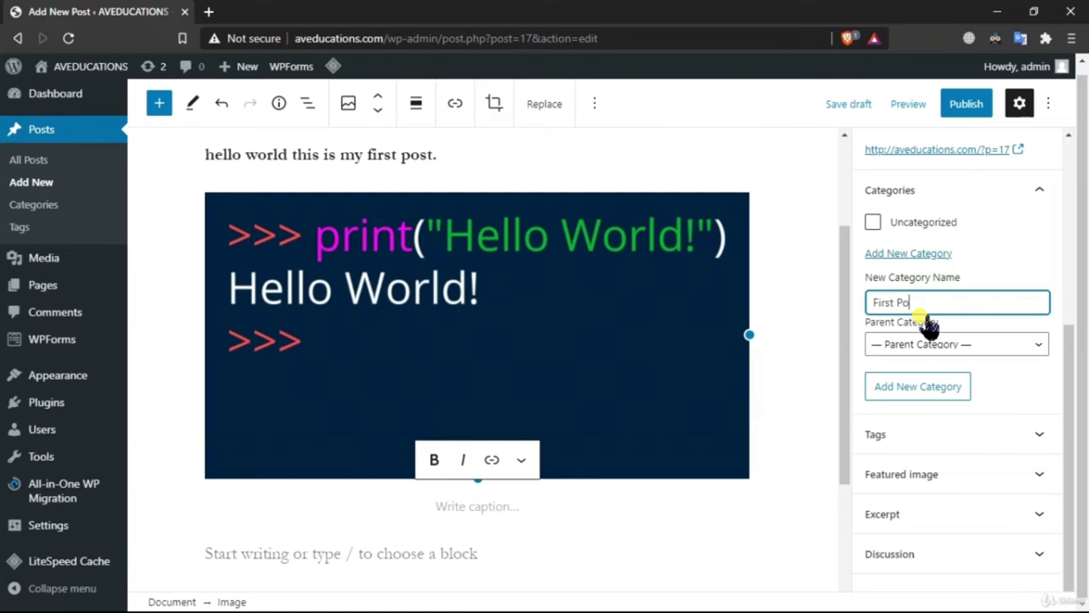
{"action": "left_click", "coordinate": [941, 347]}
{"action": "left_click", "coordinate": [949, 364]}
{"action": "left_click", "coordinate": [916, 391]}
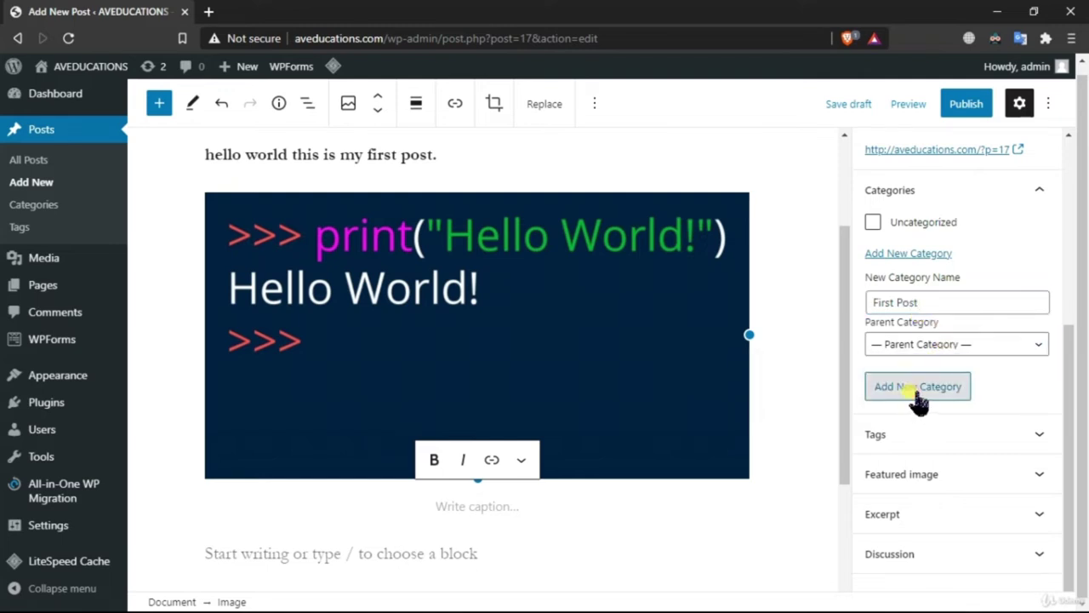
Create a subcategory named "First Post first" with "First Post" as its parent category
{"action": "left_click", "coordinate": [917, 329]}
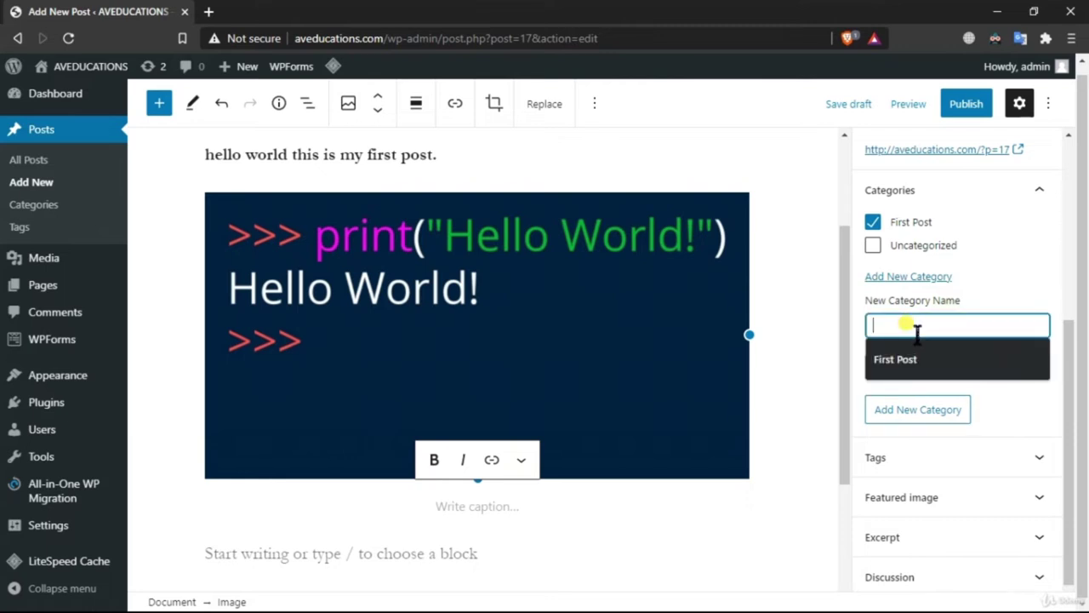
{"action": "left_click", "coordinate": [924, 357]}
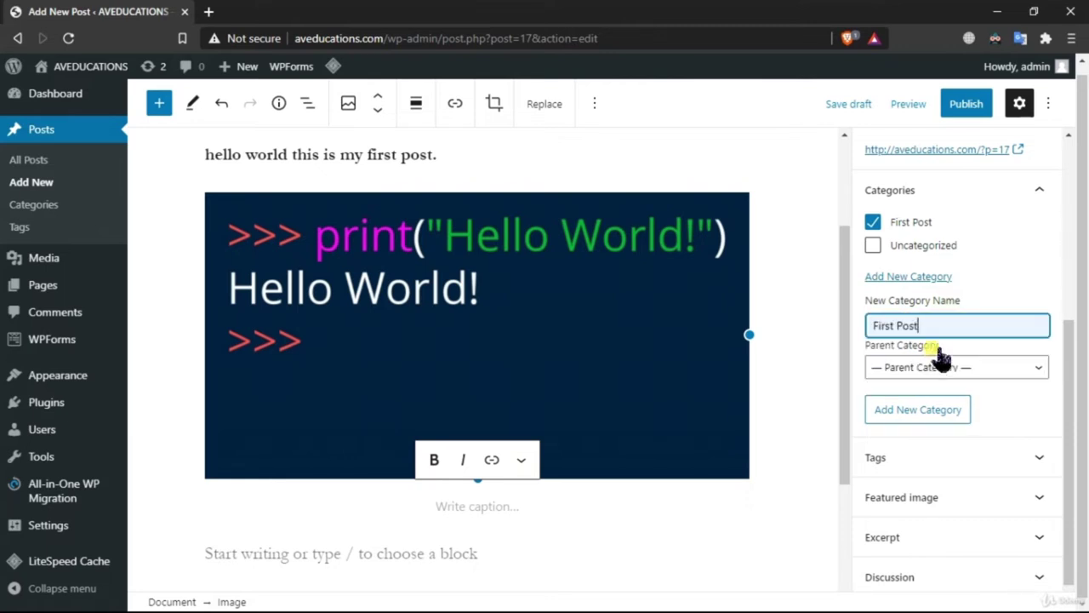
{"action": "type", "text": "first"}
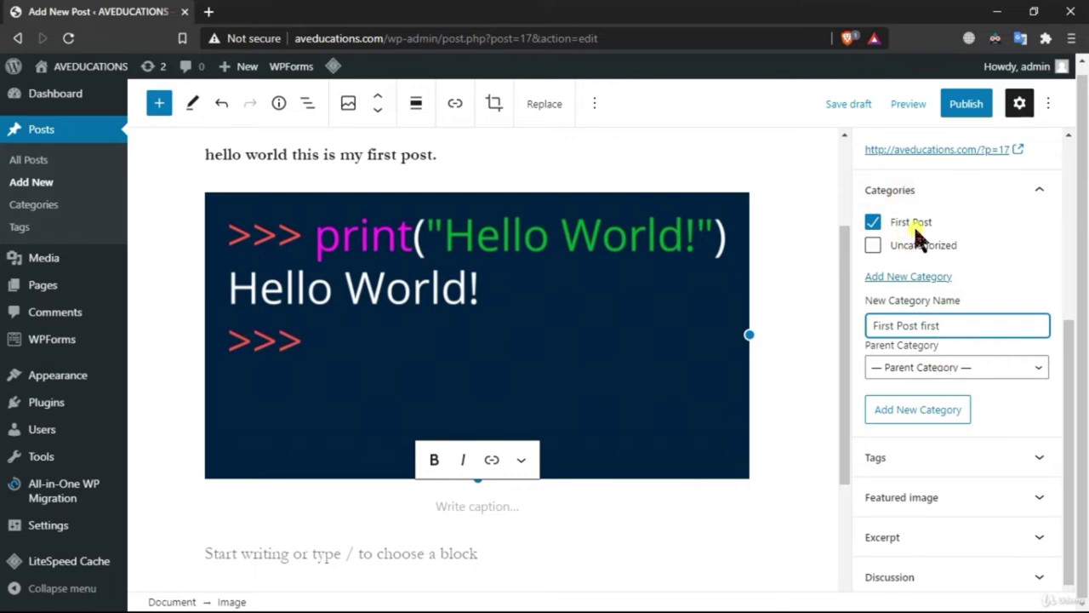
{"action": "left_click", "coordinate": [935, 369]}
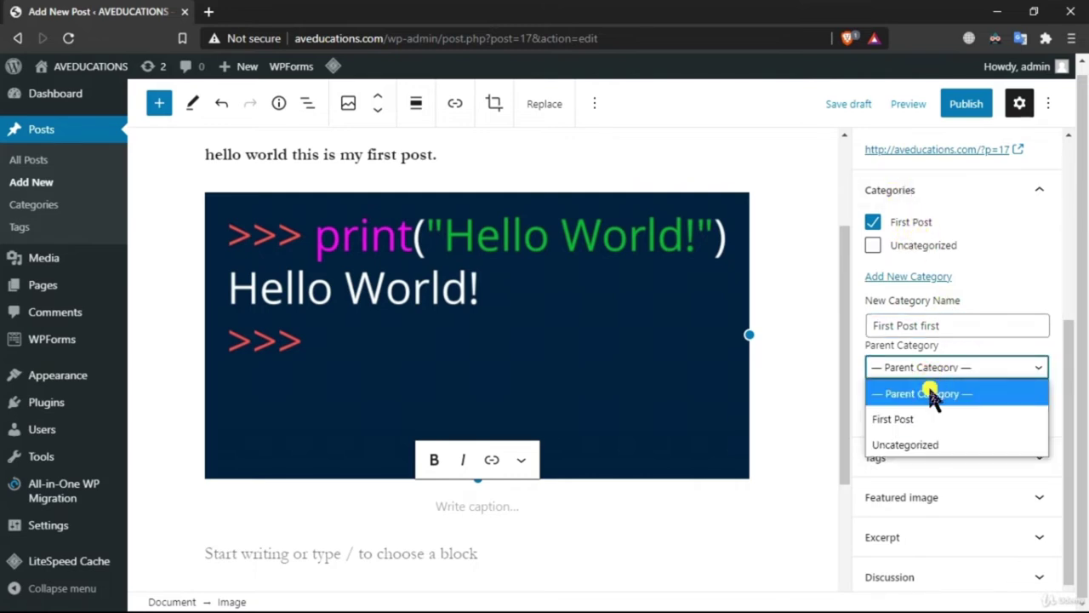
{"action": "left_click", "coordinate": [943, 418]}
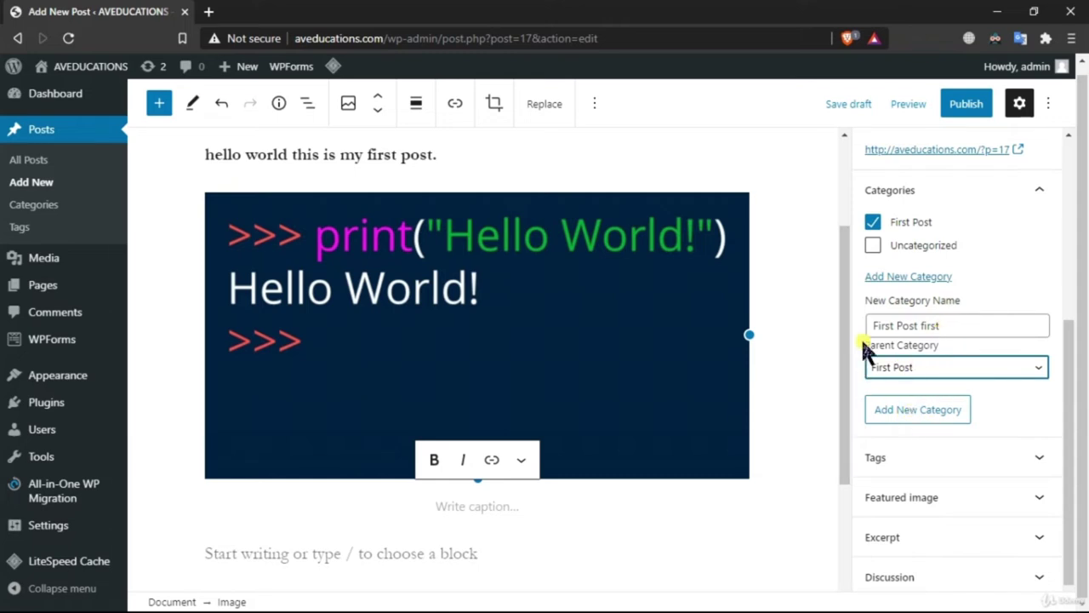
{"action": "left_click", "coordinate": [948, 413]}
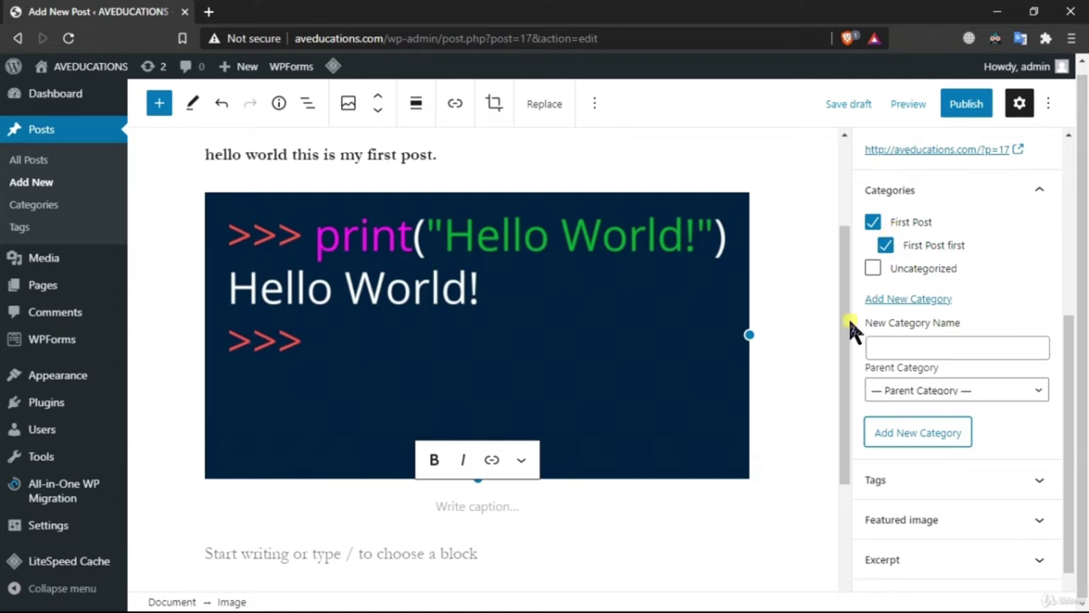
Expand the post's Tags settings and begin a new tag entry with "fi"
{"action": "scroll", "coordinate": [720, 467], "scroll_direction": "down", "scroll_amount": 3}
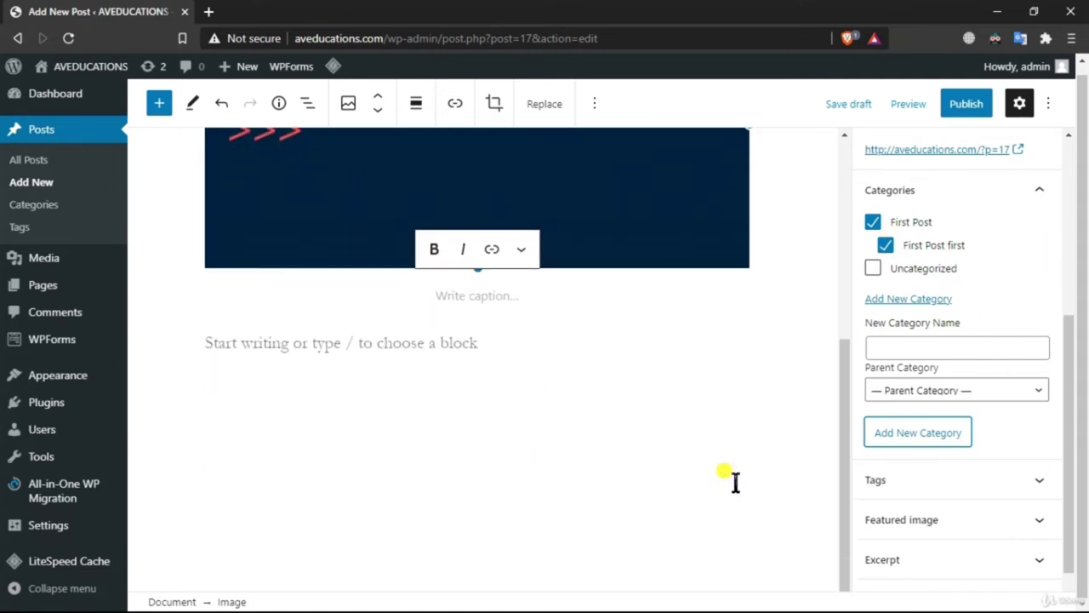
{"action": "left_click", "coordinate": [1010, 479]}
{"action": "scroll", "coordinate": [979, 464], "scroll_direction": "down", "scroll_amount": 2}
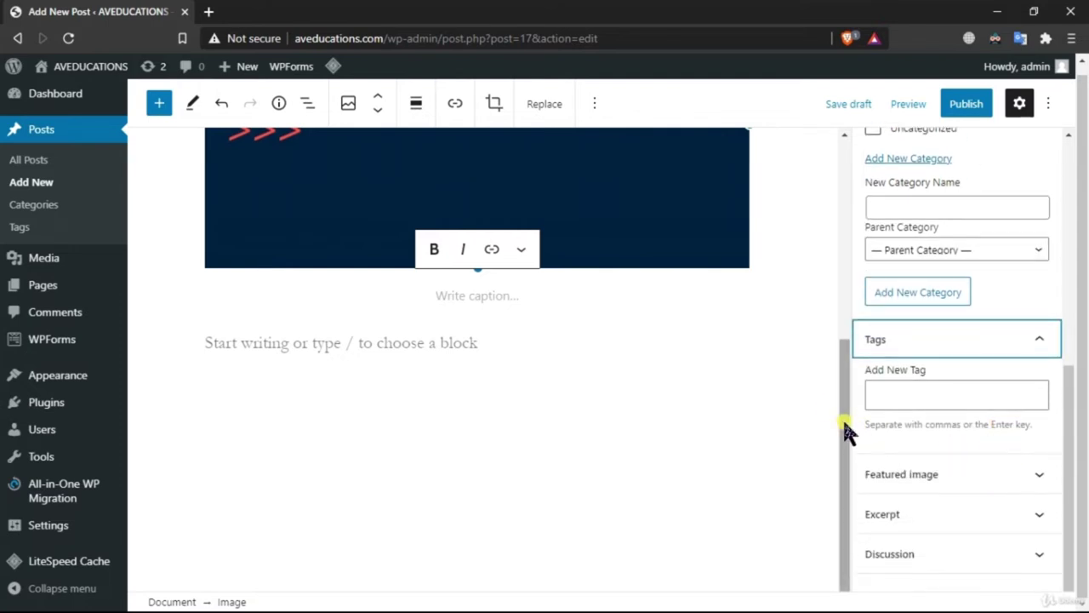
{"action": "scroll", "coordinate": [838, 426], "scroll_direction": "up", "scroll_amount": 5}
{"action": "left_click", "coordinate": [914, 406]}
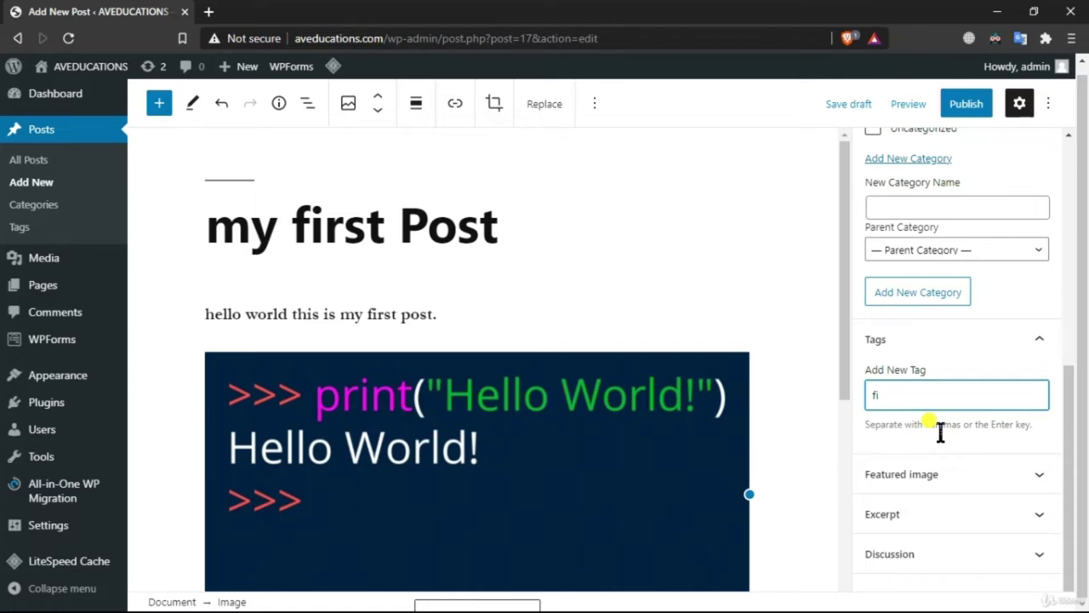
Expand the Featured image settings and look over the assigned categories and the post from title to end
{"action": "scroll", "coordinate": [911, 457], "scroll_direction": "up", "scroll_amount": 2}
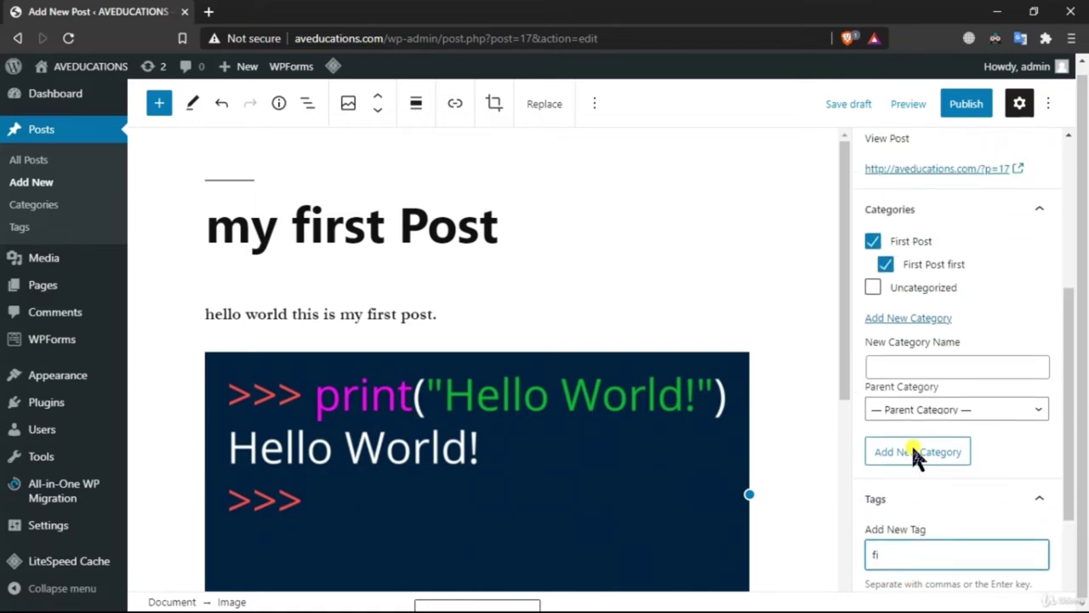
{"action": "scroll", "coordinate": [919, 457], "scroll_direction": "up", "scroll_amount": 2}
{"action": "scroll", "coordinate": [939, 311], "scroll_direction": "down", "scroll_amount": 4}
{"action": "scroll", "coordinate": [688, 343], "scroll_direction": "down", "scroll_amount": 1}
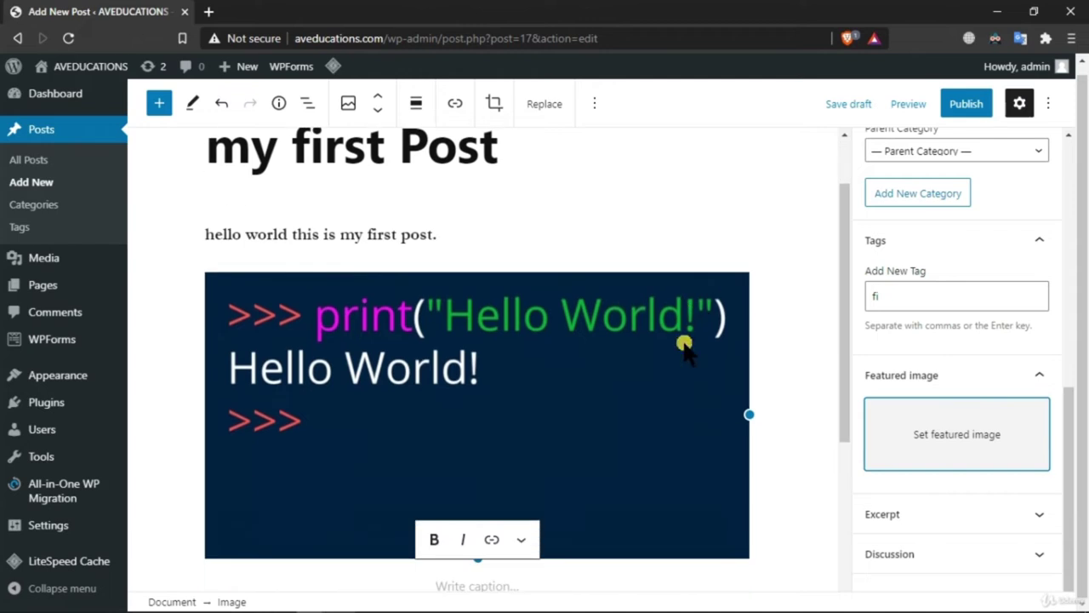
{"action": "scroll", "coordinate": [646, 476], "scroll_direction": "up", "scroll_amount": 1}
{"action": "scroll", "coordinate": [672, 485], "scroll_direction": "down", "scroll_amount": 4}
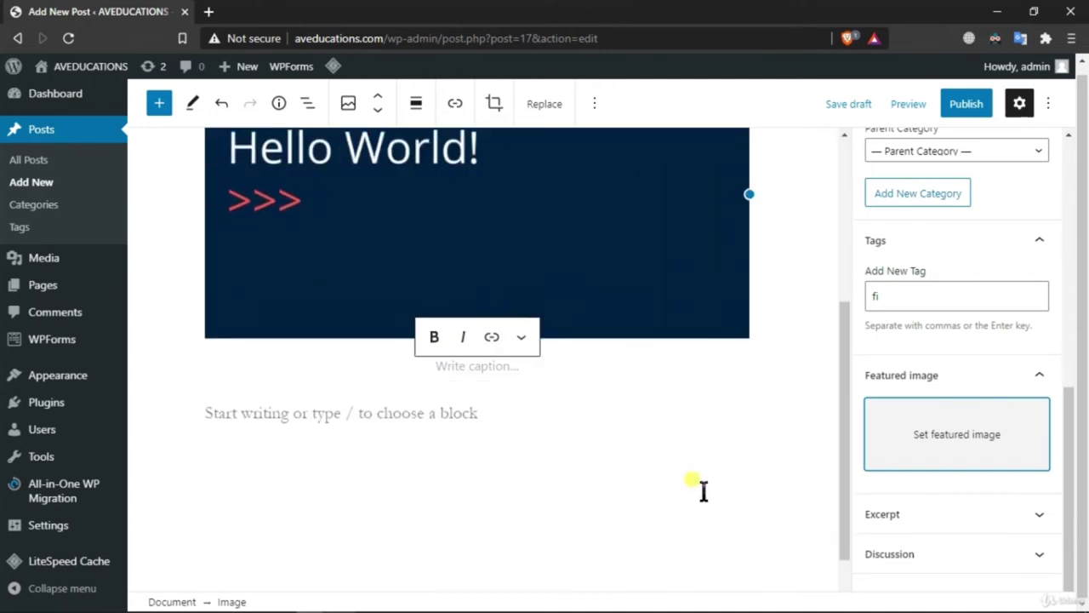
{"action": "scroll", "coordinate": [732, 426], "scroll_direction": "up", "scroll_amount": 4}
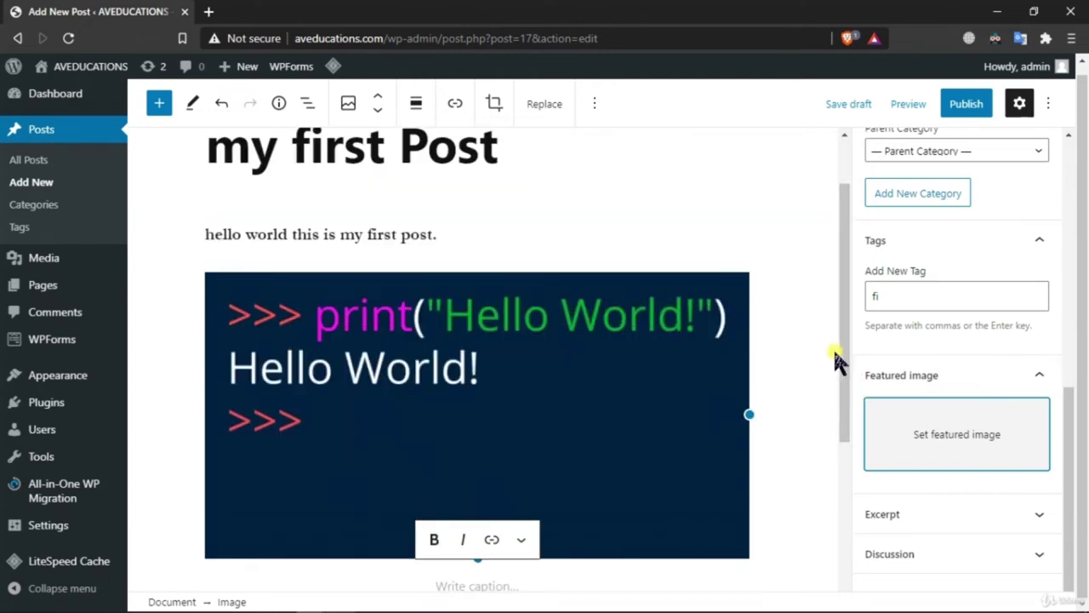
{"action": "scroll", "coordinate": [843, 366], "scroll_direction": "up", "scroll_amount": 1}
{"action": "scroll", "coordinate": [937, 298], "scroll_direction": "up", "scroll_amount": 3}
{"action": "scroll", "coordinate": [978, 315], "scroll_direction": "down", "scroll_amount": 3}
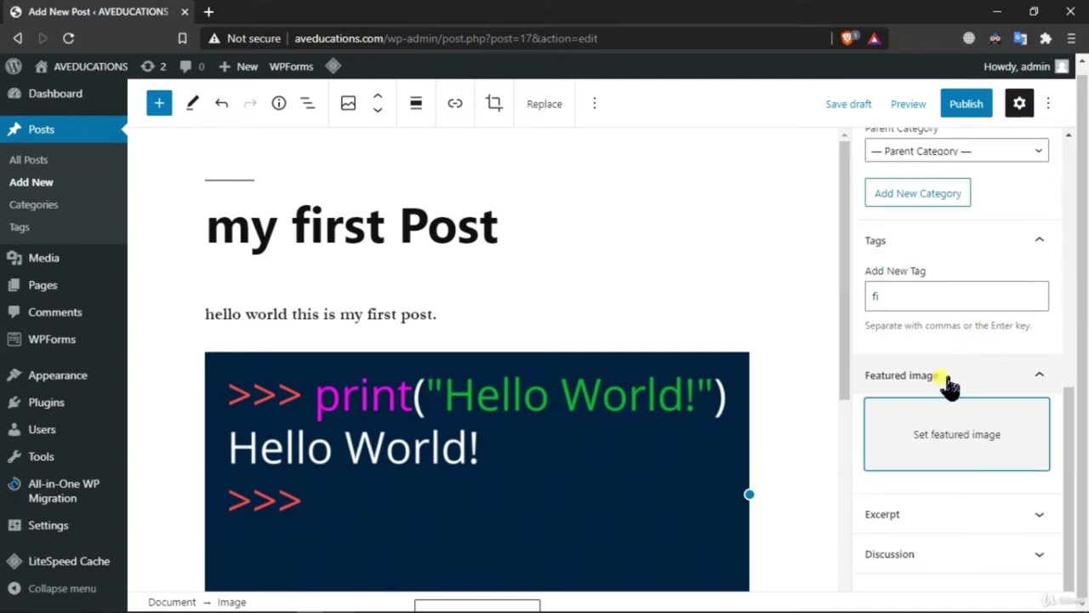
Complete the tag entry as "first post" and add it to the post
{"action": "left_click", "coordinate": [940, 308]}
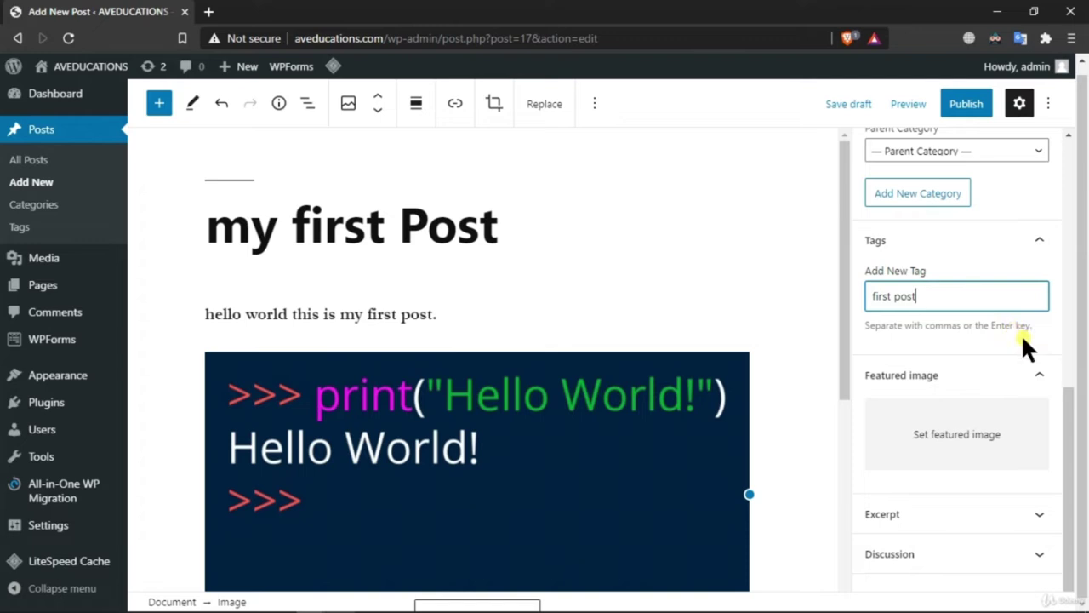
{"action": "key", "text": "Return"}
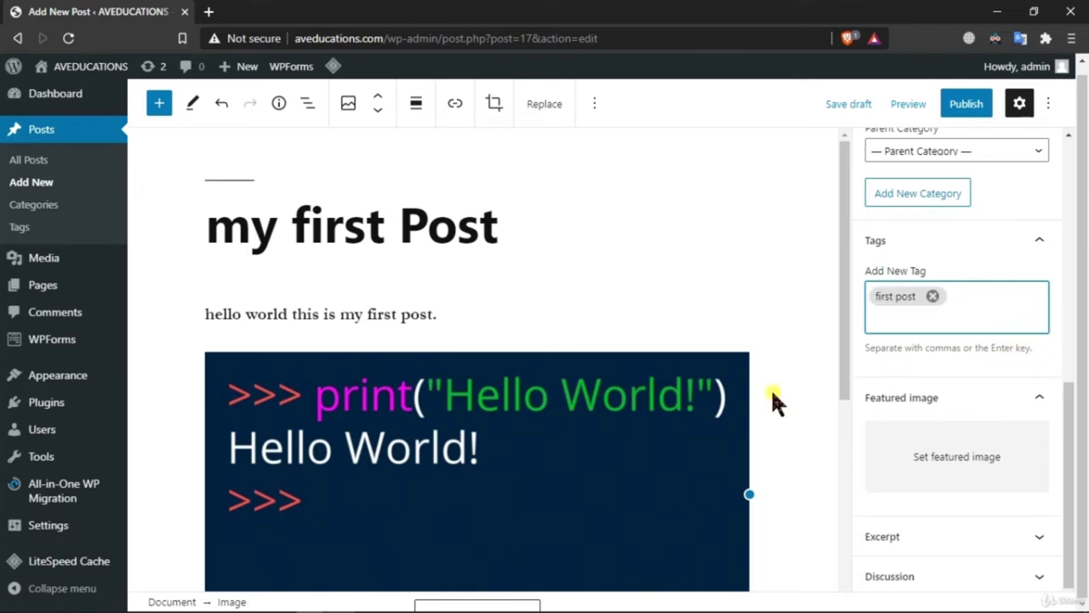
{"action": "scroll", "coordinate": [1048, 299], "scroll_direction": "down", "scroll_amount": 1}
{"action": "left_click", "coordinate": [956, 446]}
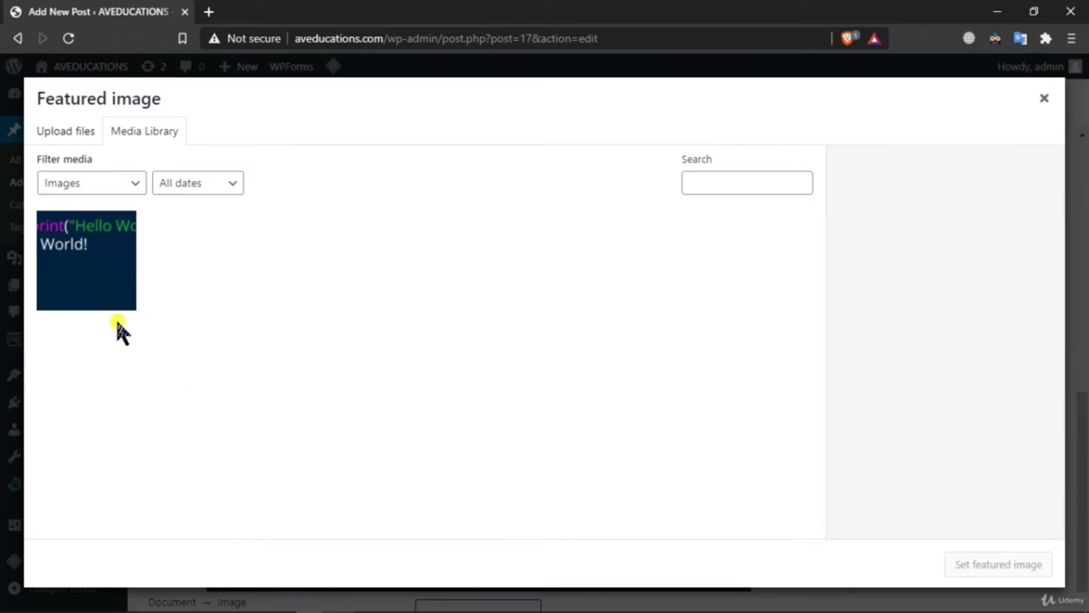
{"action": "left_click", "coordinate": [100, 298]}
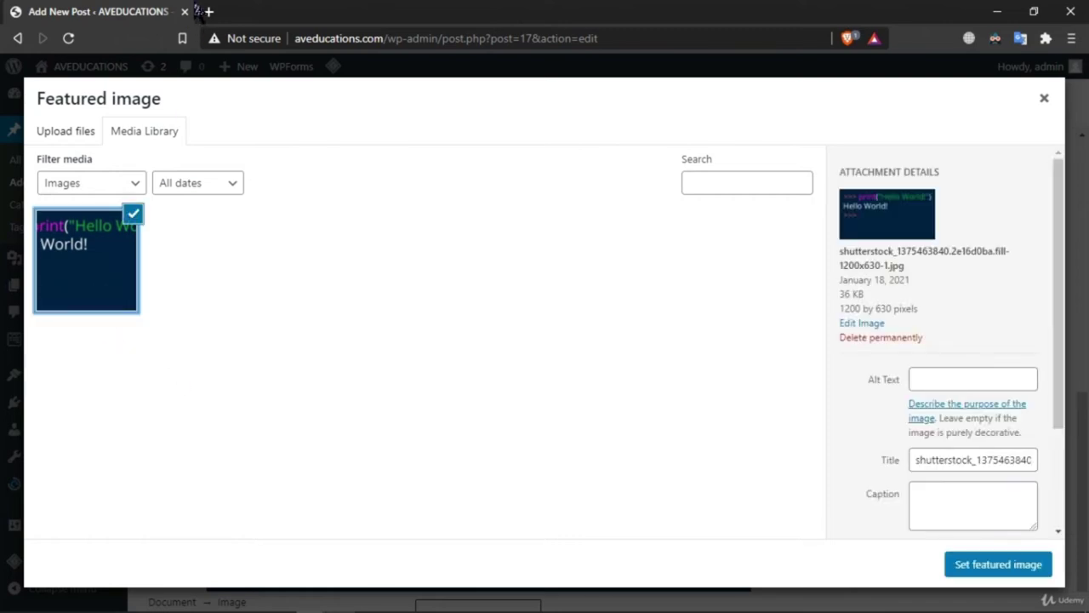
{"action": "left_click", "coordinate": [1052, 97]}
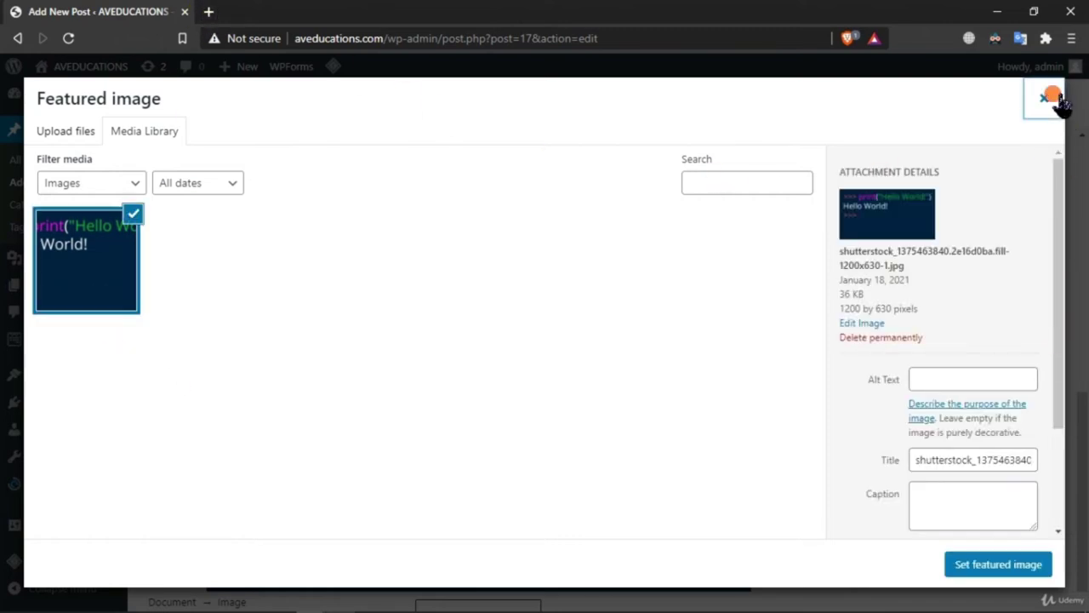
{"action": "left_click", "coordinate": [955, 107]}
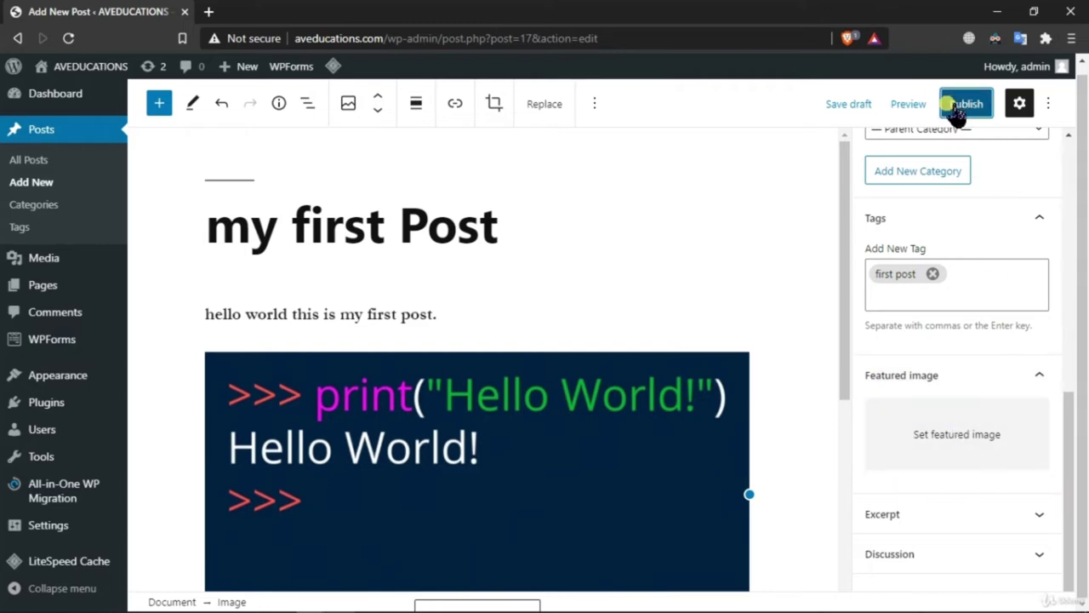
{"action": "left_click", "coordinate": [1007, 106]}
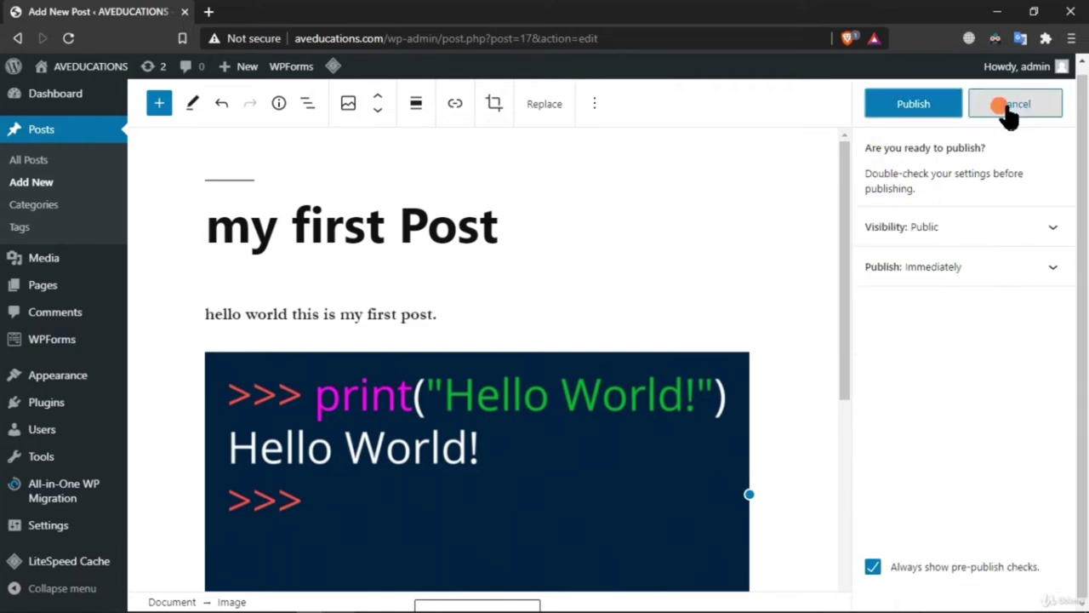
Save the post "my first Post" as a draft
{"action": "scroll", "coordinate": [927, 311], "scroll_direction": "up", "scroll_amount": 2}
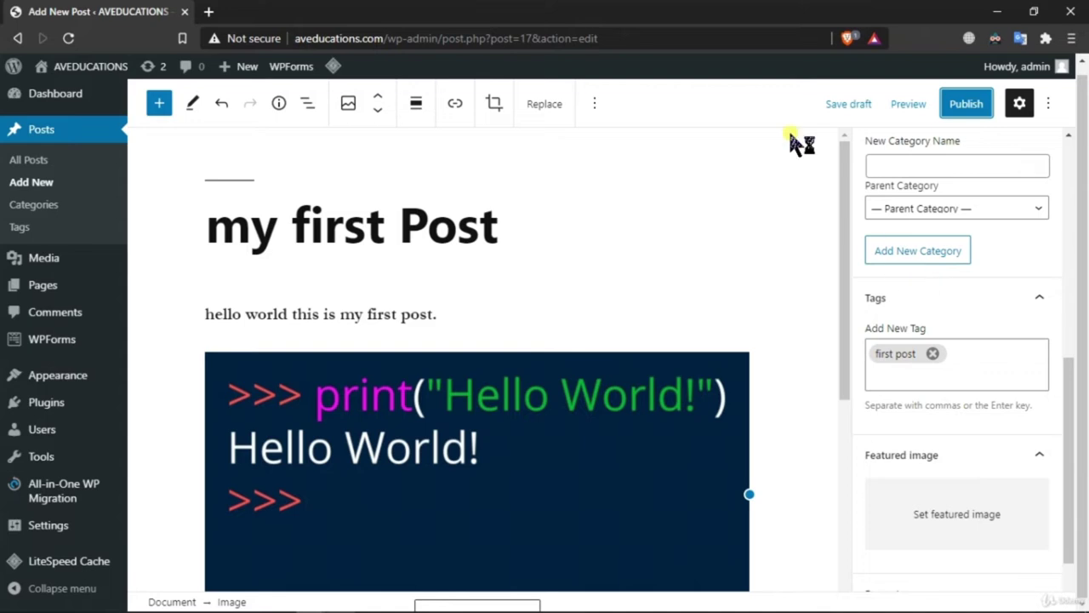
{"action": "left_click", "coordinate": [853, 106]}
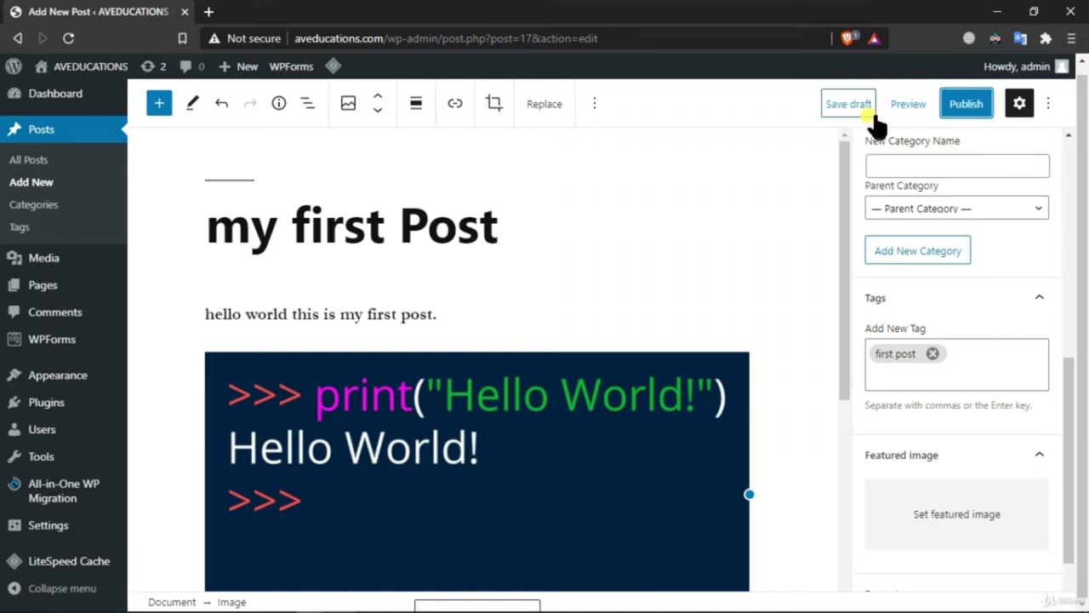
{"action": "left_click", "coordinate": [864, 116]}
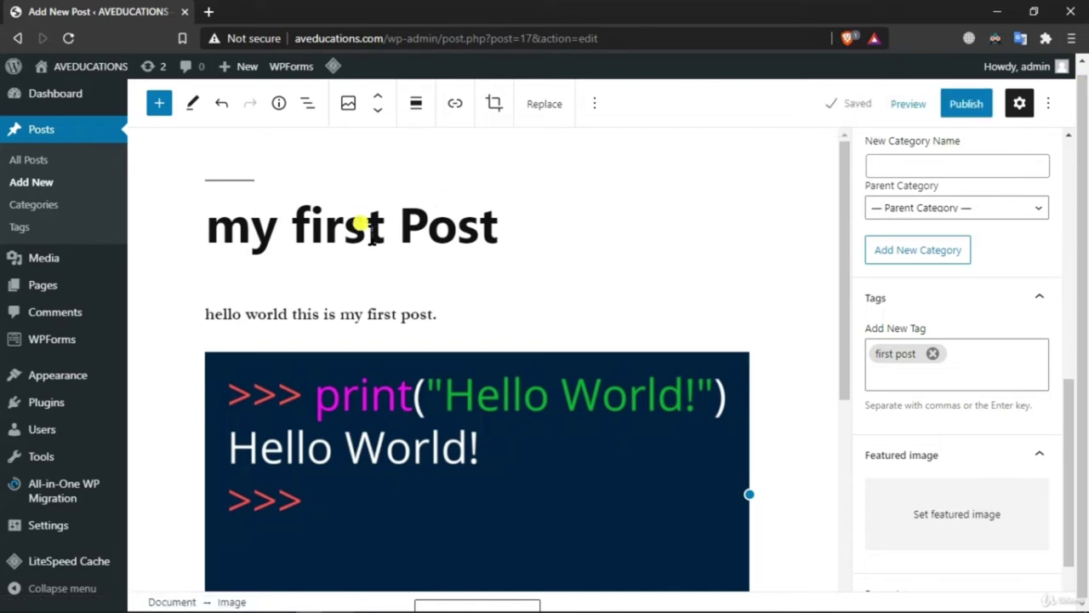
Open the site aveducations.com in a new tab to check its public home page
{"action": "left_click", "coordinate": [209, 12]}
{"action": "type", "text": "aveducations.com"}
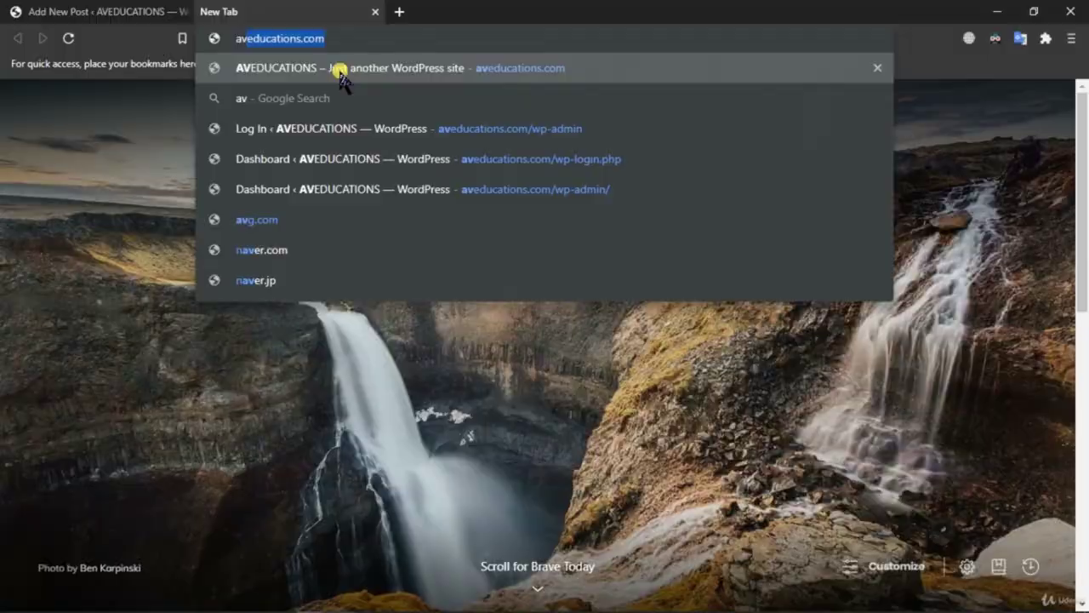
{"action": "left_click", "coordinate": [272, 68]}
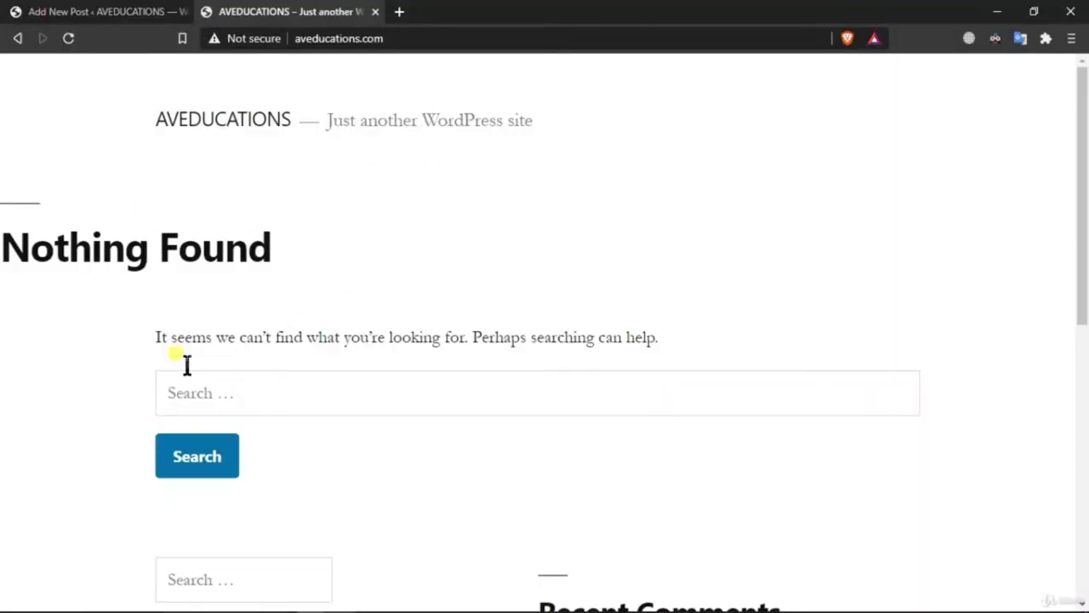
List only the draft posts in the site admin and compare them with the public home page
{"action": "left_click", "coordinate": [103, 12]}
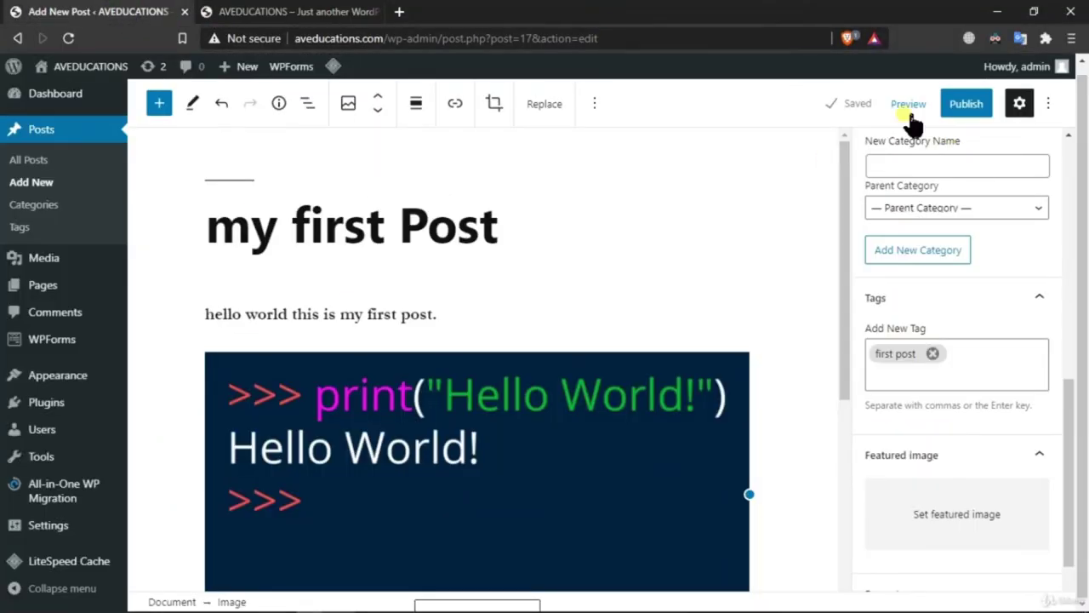
{"action": "left_click", "coordinate": [80, 160]}
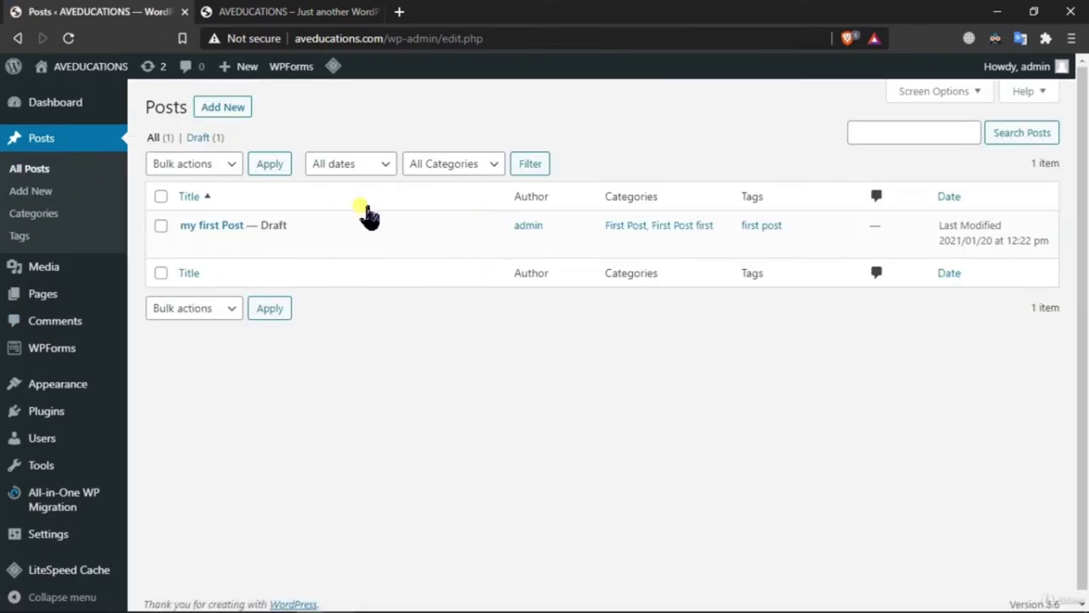
{"action": "left_click", "coordinate": [212, 141]}
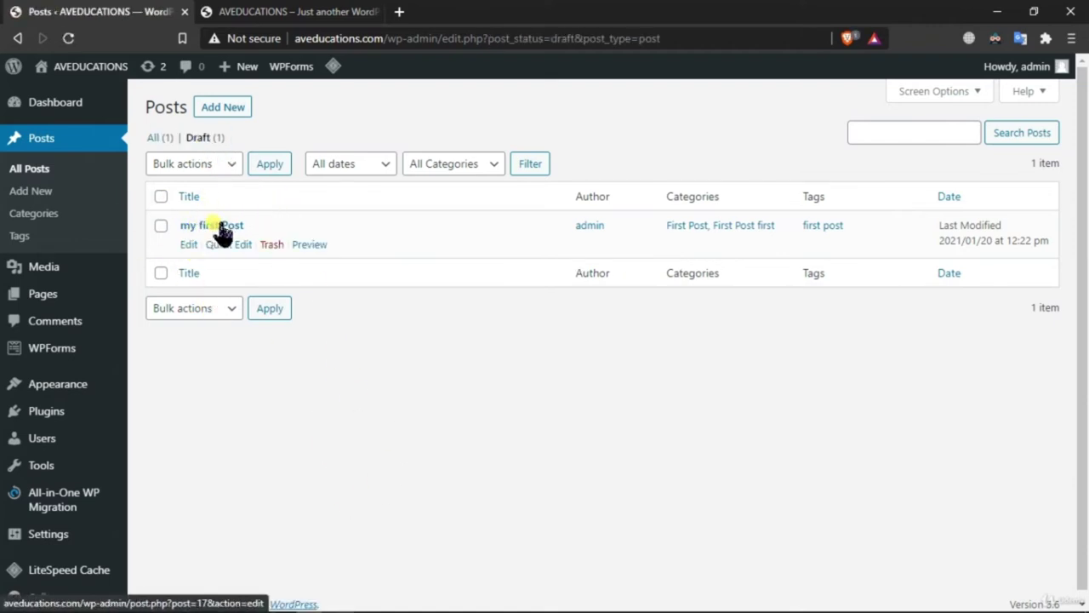
{"action": "left_click", "coordinate": [315, 12]}
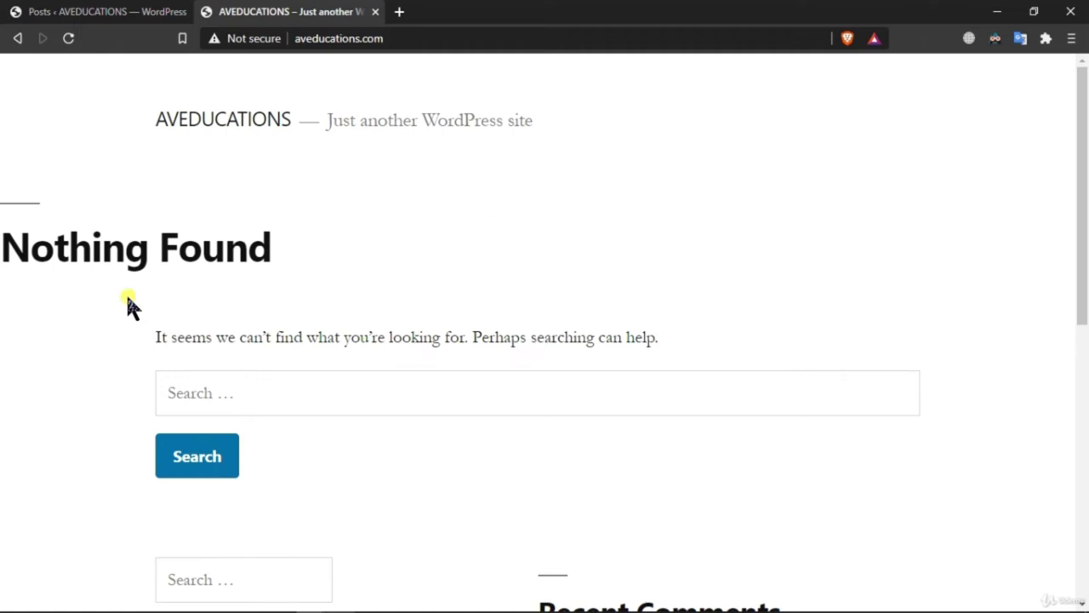
{"action": "left_click", "coordinate": [145, 12]}
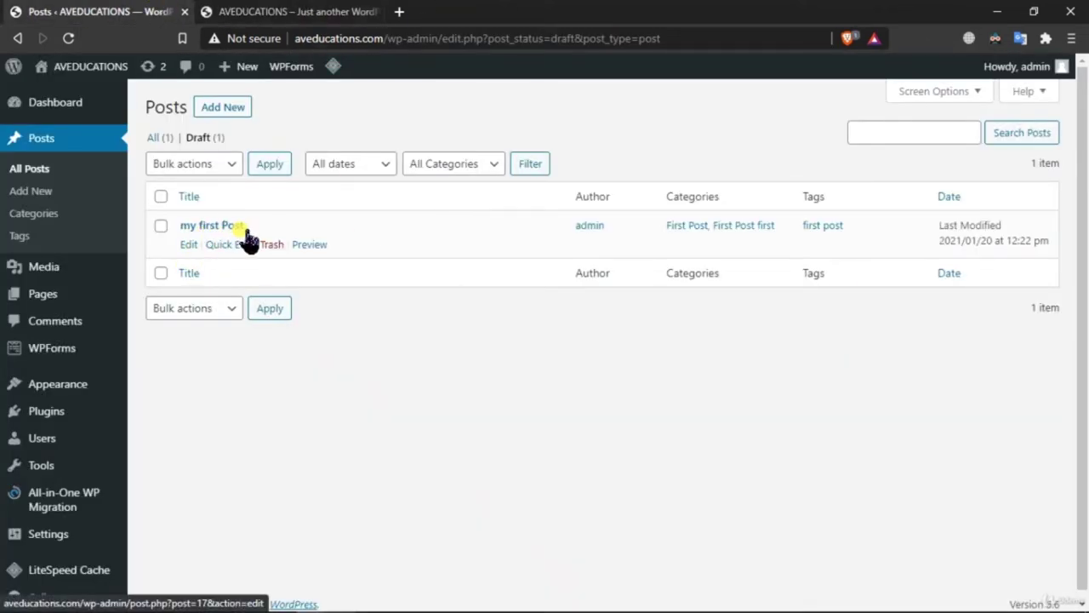
Open the draft "my first Post" for editing, review its settings and publish it
{"action": "left_click", "coordinate": [188, 245]}
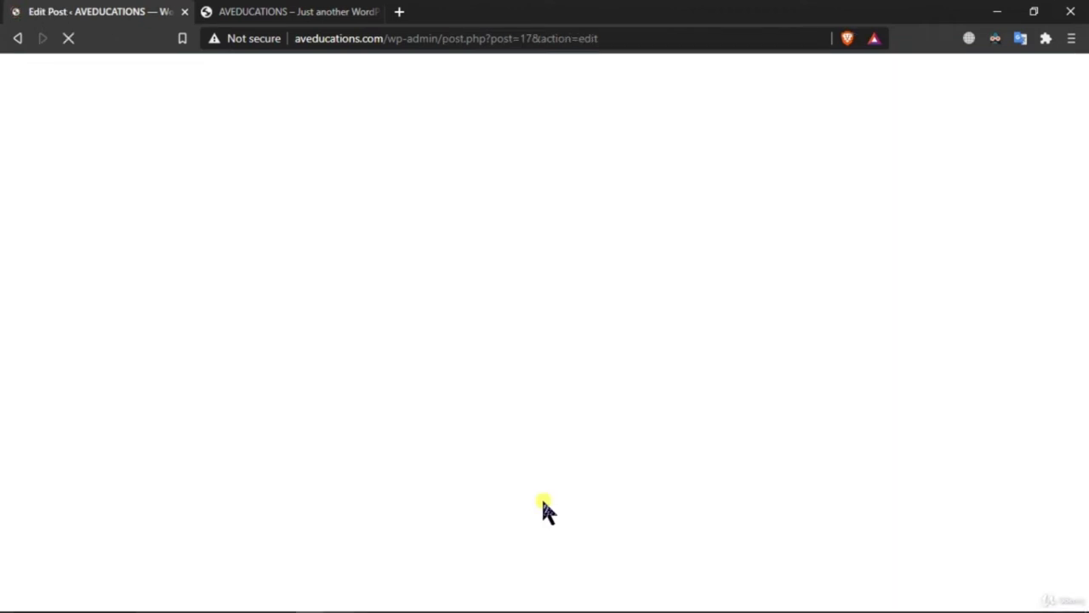
{"action": "scroll", "coordinate": [899, 375], "scroll_direction": "down", "scroll_amount": 5}
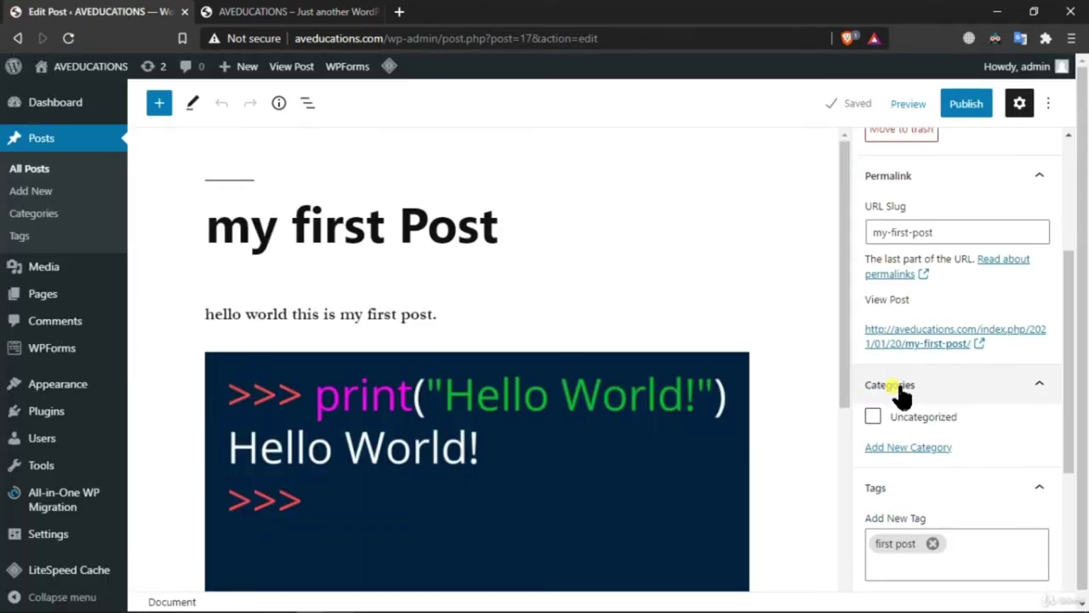
{"action": "scroll", "coordinate": [914, 397], "scroll_direction": "up", "scroll_amount": 5}
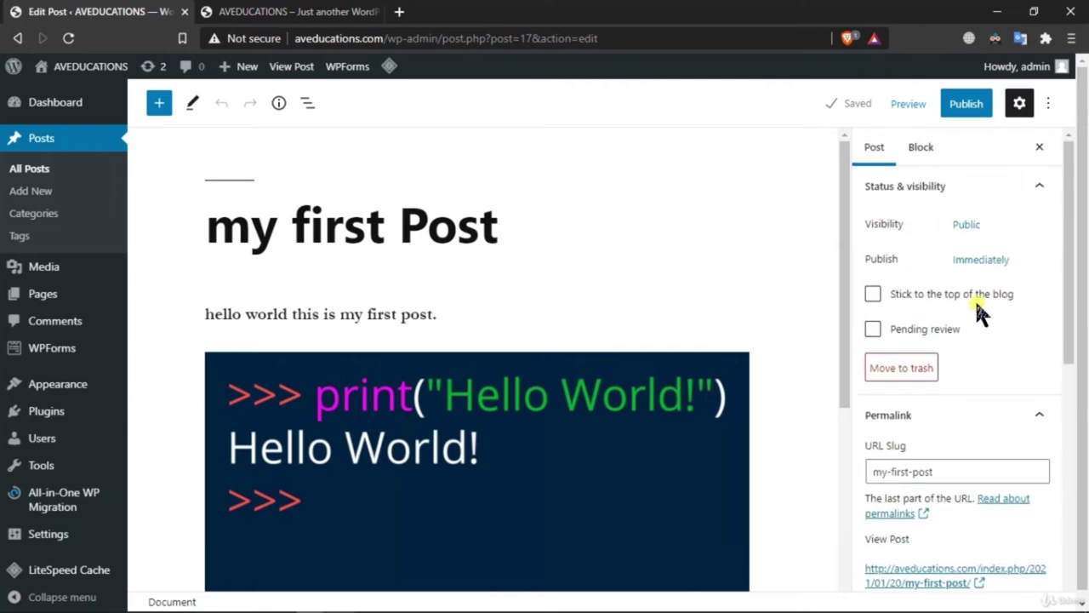
{"action": "left_click", "coordinate": [970, 115]}
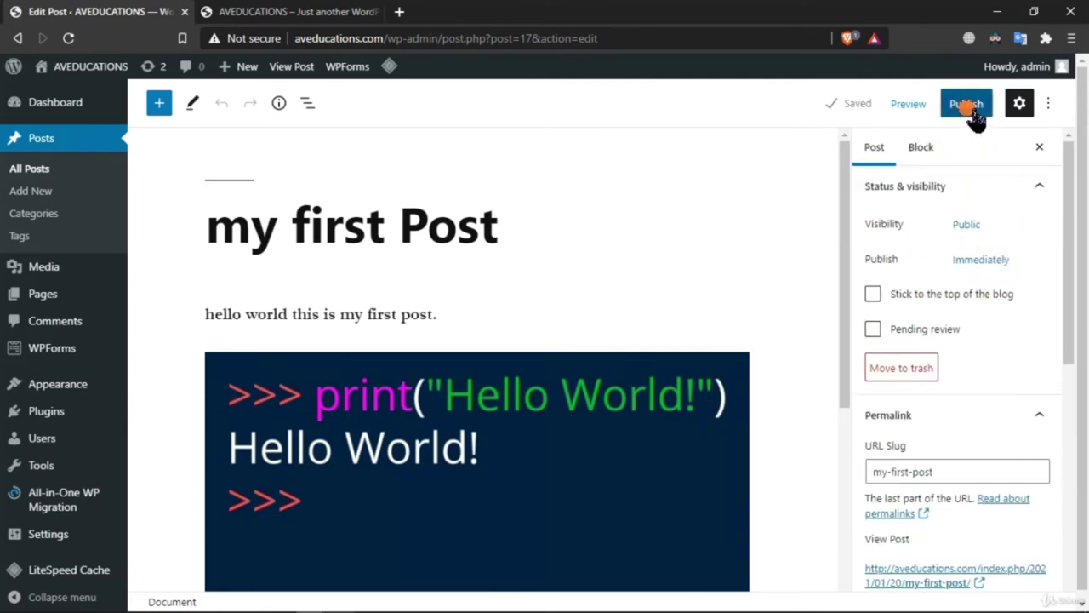
{"action": "left_click", "coordinate": [916, 117]}
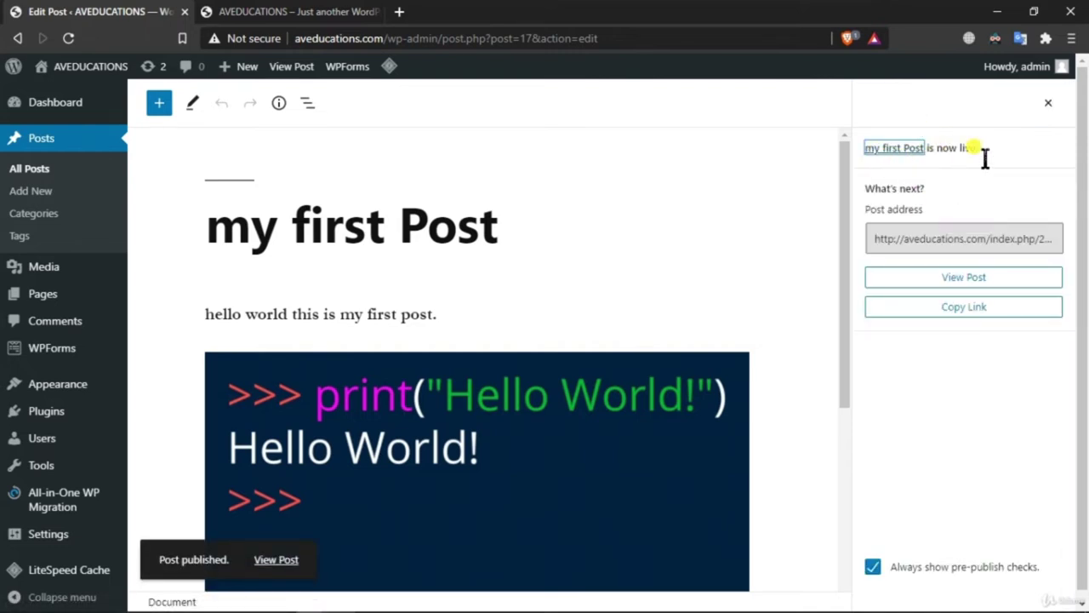
Reload the public home page and examine the published post's title, text, image, categories and tag
{"action": "left_click", "coordinate": [251, 12]}
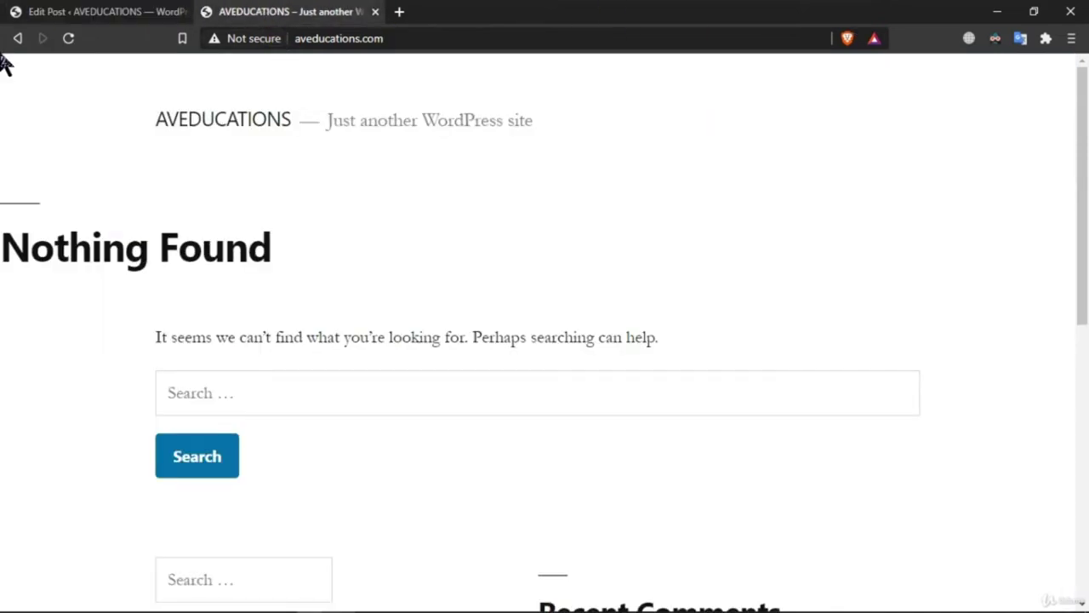
{"action": "left_click", "coordinate": [63, 39]}
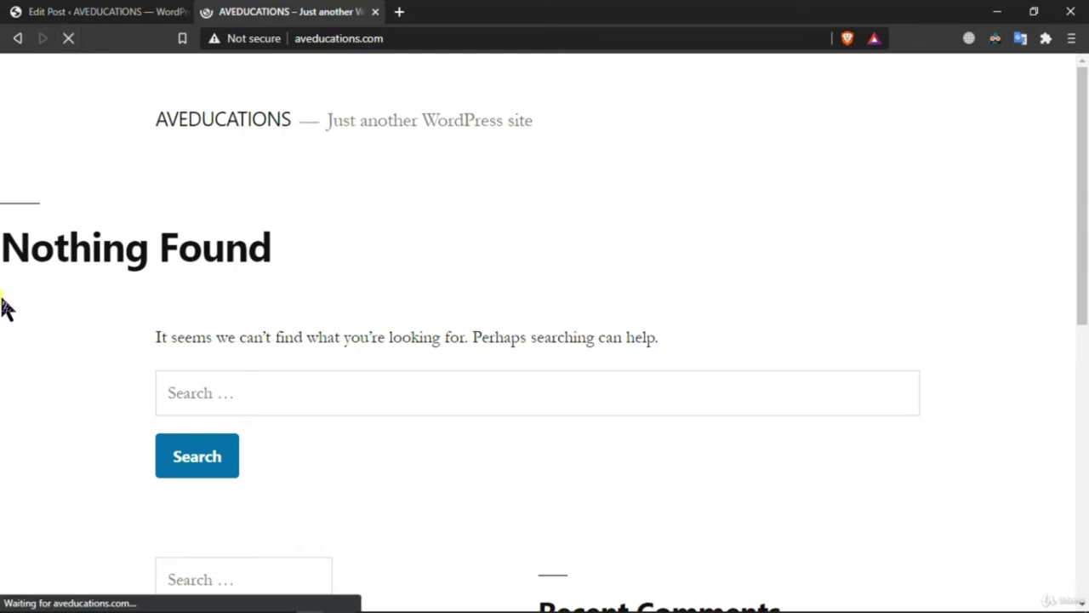
{"action": "scroll", "coordinate": [128, 328], "scroll_direction": "down", "scroll_amount": 10}
{"action": "scroll", "coordinate": [158, 372], "scroll_direction": "up", "scroll_amount": 7}
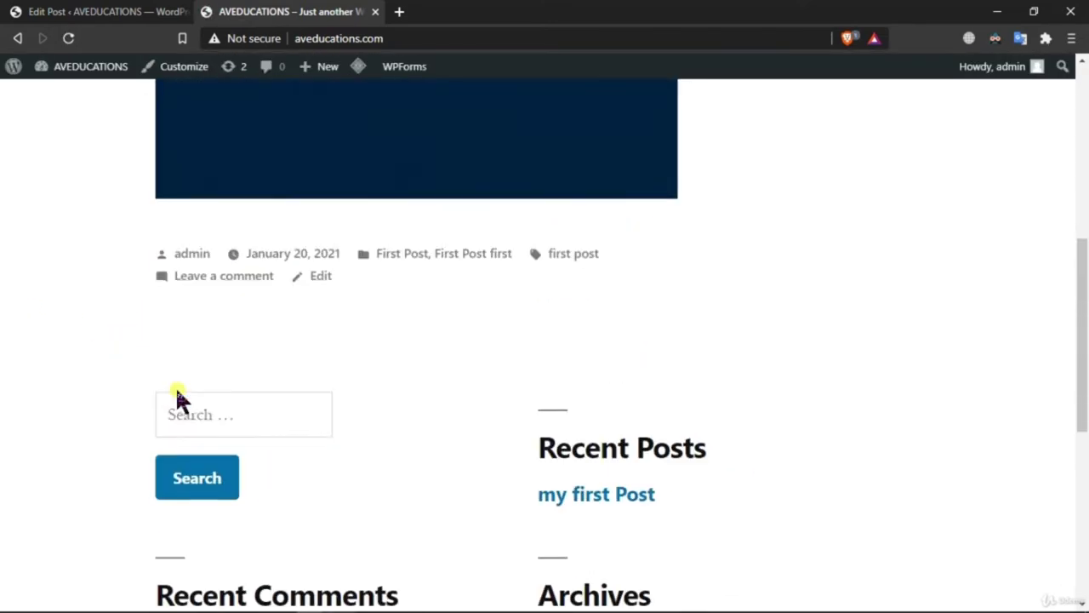
{"action": "scroll", "coordinate": [139, 358], "scroll_direction": "up", "scroll_amount": 4}
{"action": "scroll", "coordinate": [382, 328], "scroll_direction": "down", "scroll_amount": 2}
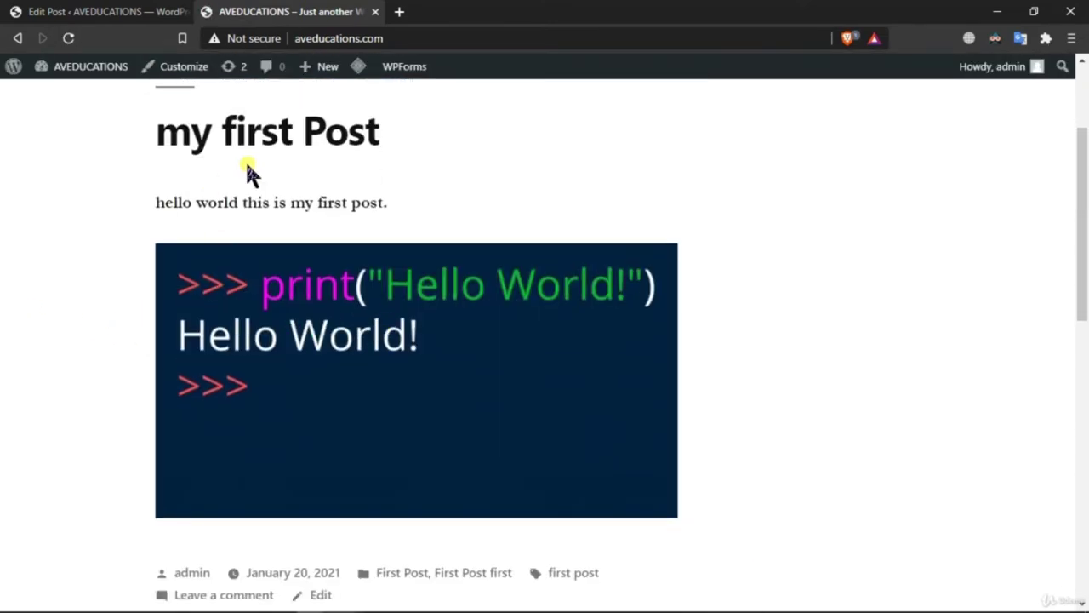
{"action": "scroll", "coordinate": [328, 369], "scroll_direction": "down", "scroll_amount": 2}
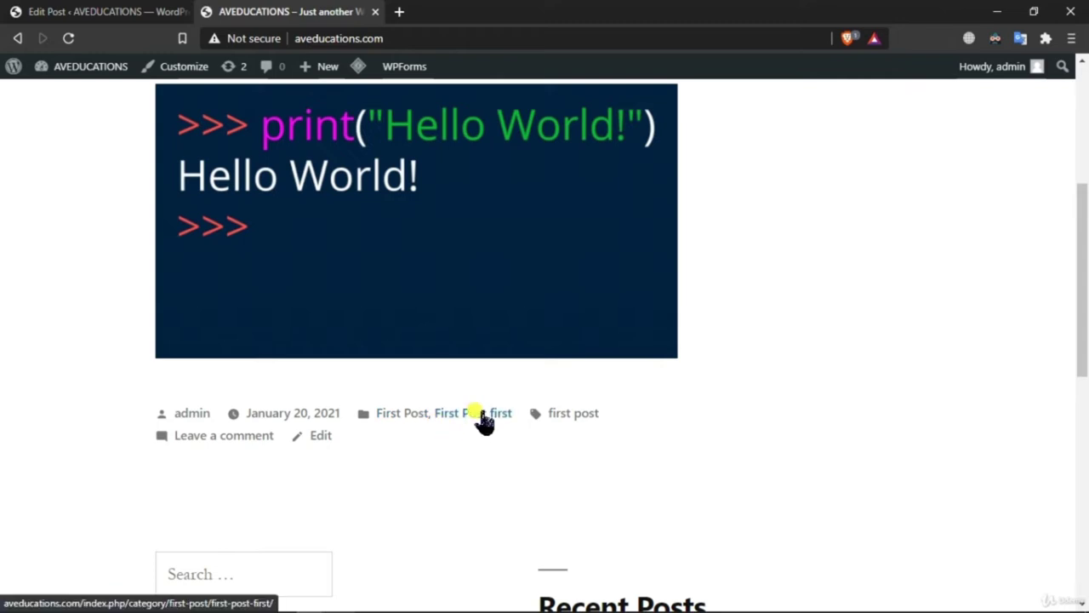
{"action": "scroll", "coordinate": [442, 400], "scroll_direction": "up", "scroll_amount": 4}
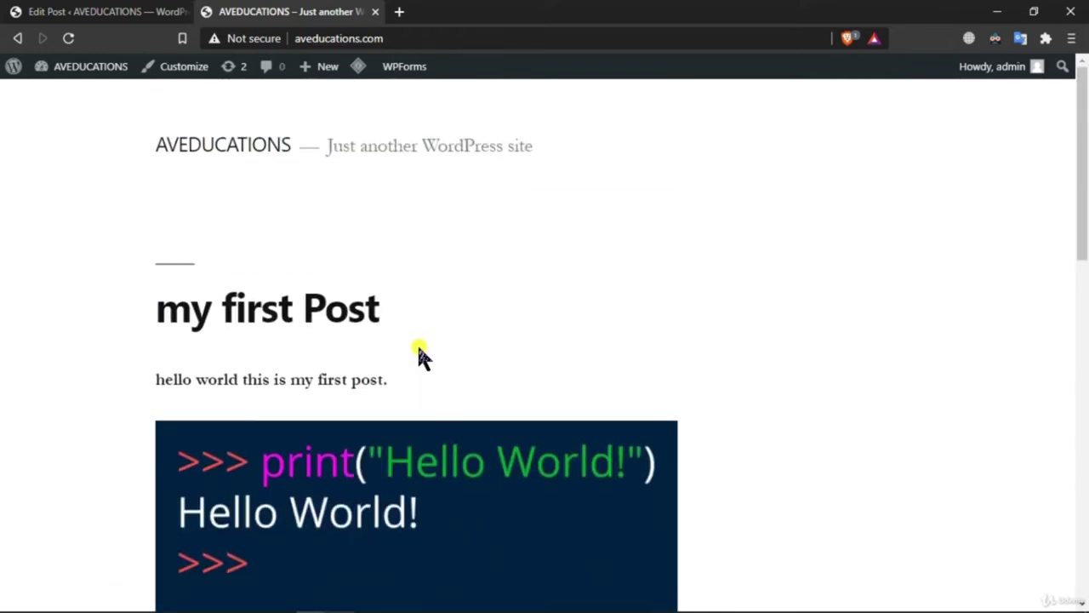
{"action": "scroll", "coordinate": [418, 357], "scroll_direction": "down", "scroll_amount": 2}
Open the single page of "my first Post", examine its content, post details and comment form, and return to the home page
{"action": "left_click", "coordinate": [207, 156]}
{"action": "scroll", "coordinate": [394, 321], "scroll_direction": "down", "scroll_amount": 10}
{"action": "scroll", "coordinate": [460, 400], "scroll_direction": "up", "scroll_amount": 3}
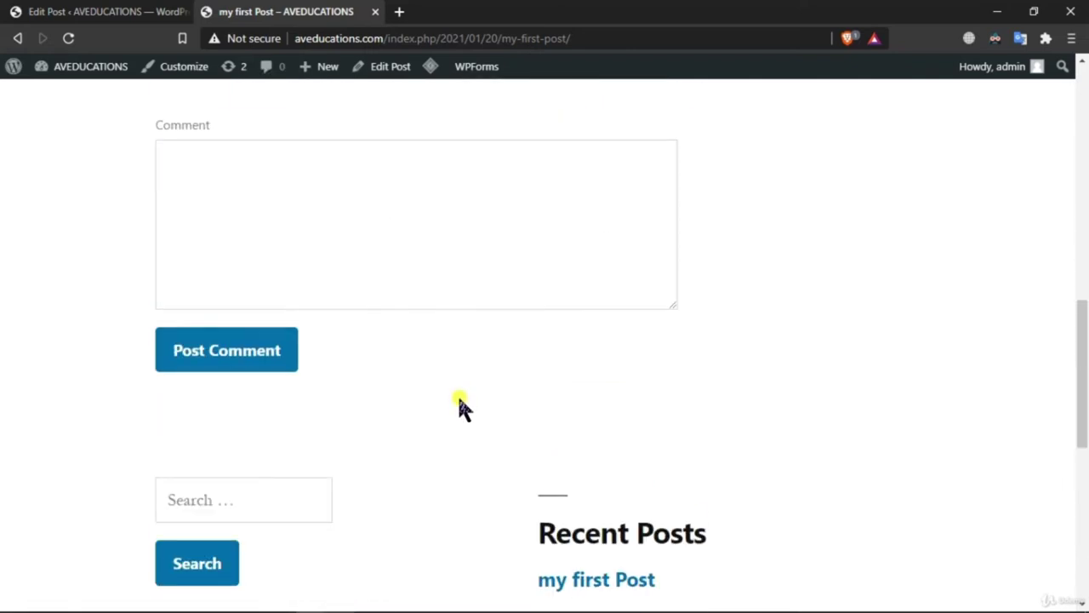
{"action": "scroll", "coordinate": [343, 442], "scroll_direction": "up", "scroll_amount": 4}
{"action": "scroll", "coordinate": [281, 357], "scroll_direction": "down", "scroll_amount": 4}
{"action": "scroll", "coordinate": [226, 281], "scroll_direction": "up", "scroll_amount": 7}
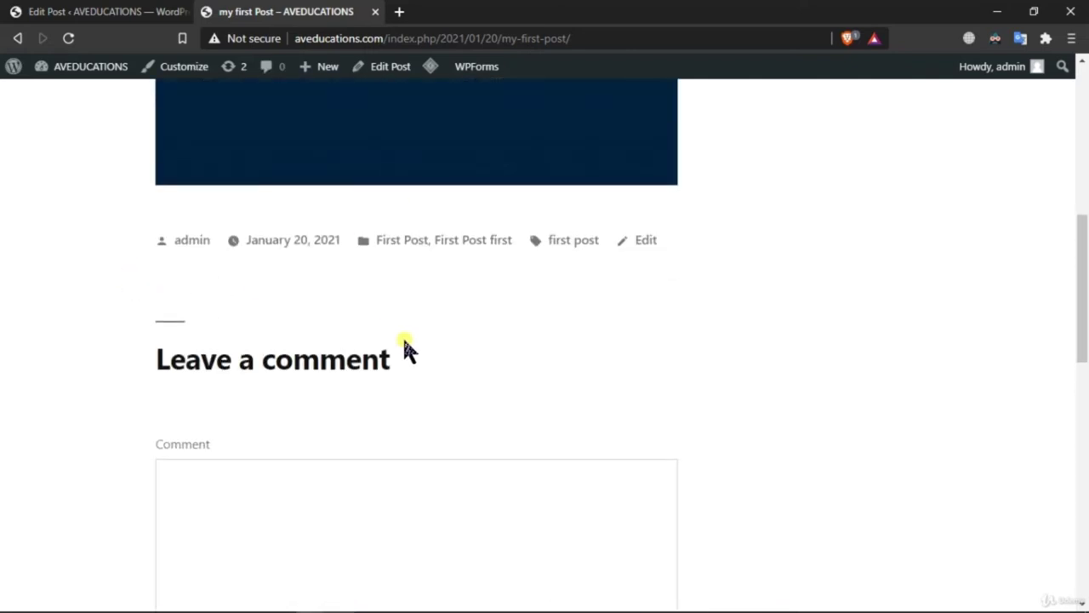
{"action": "scroll", "coordinate": [417, 306], "scroll_direction": "up", "scroll_amount": 3}
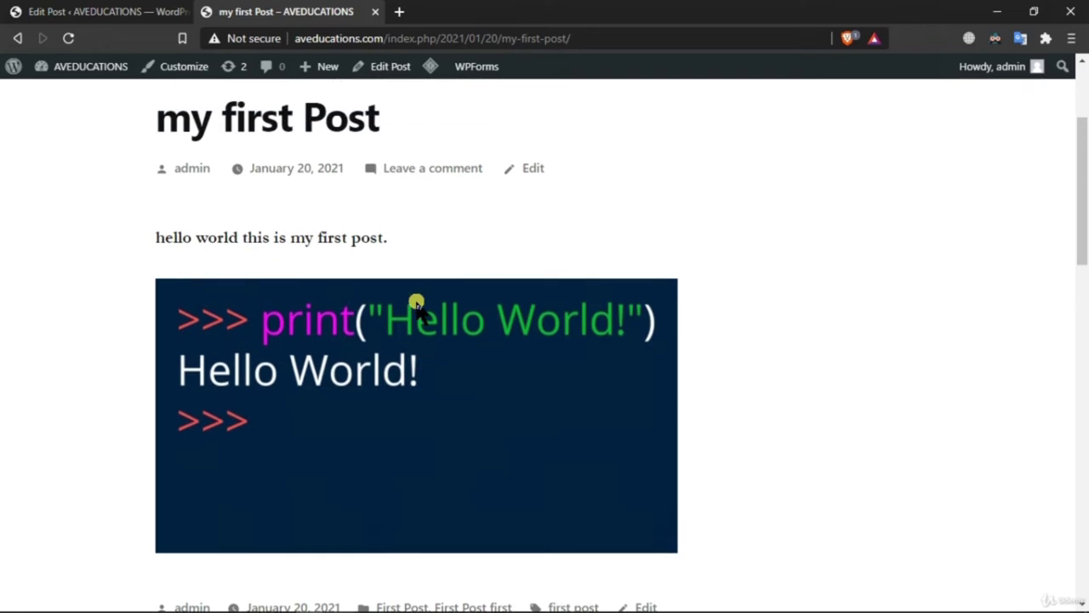
{"action": "scroll", "coordinate": [460, 298], "scroll_direction": "up", "scroll_amount": 1}
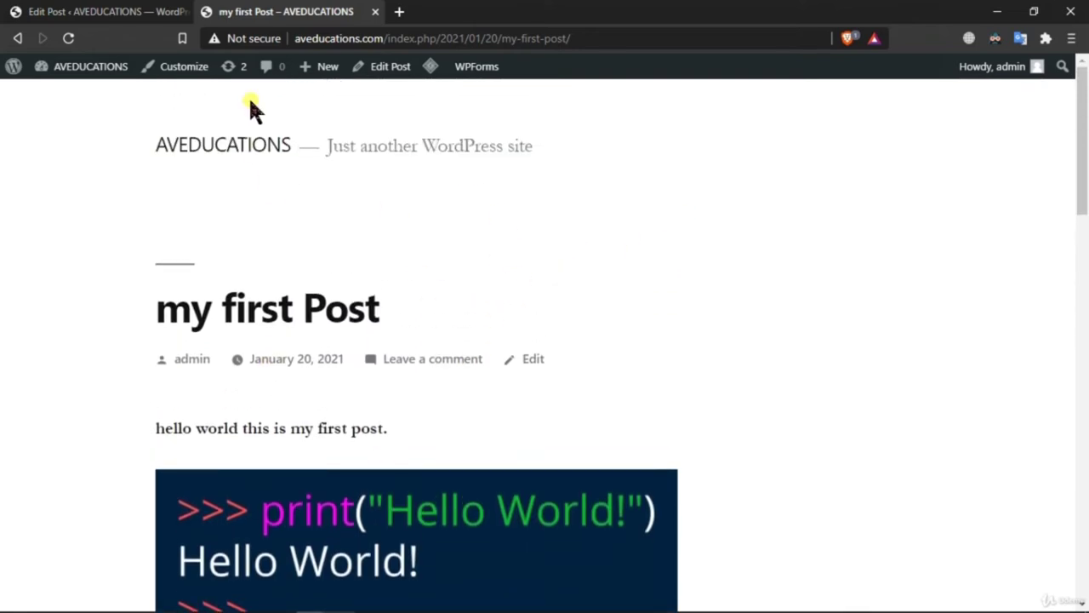
{"action": "scroll", "coordinate": [502, 179], "scroll_direction": "down", "scroll_amount": 6}
{"action": "scroll", "coordinate": [491, 171], "scroll_direction": "up", "scroll_amount": 6}
{"action": "scroll", "coordinate": [488, 182], "scroll_direction": "down", "scroll_amount": 3}
{"action": "left_click", "coordinate": [17, 38]}
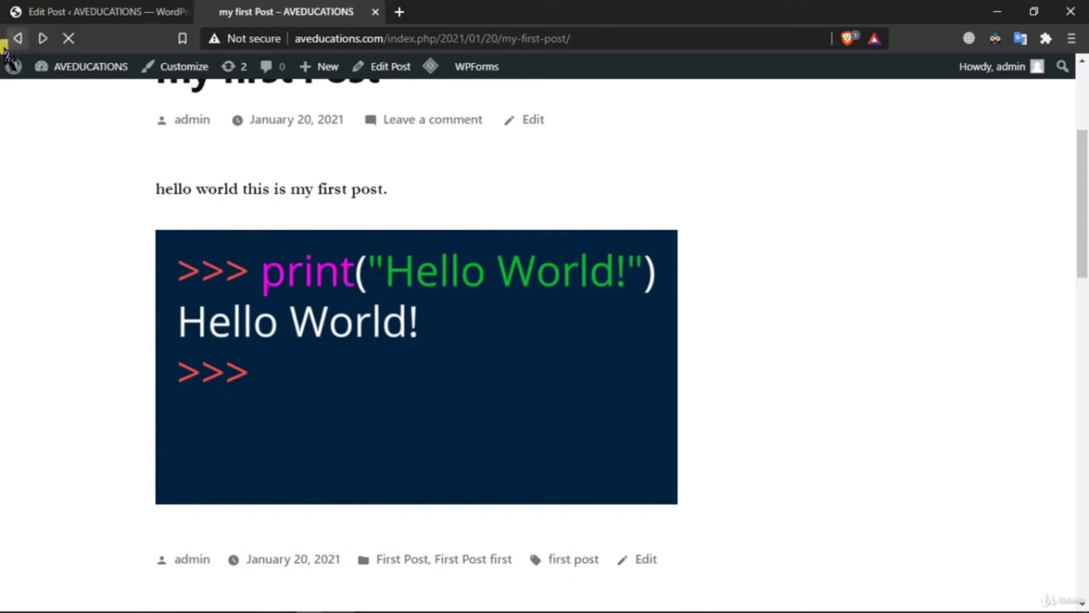
{"action": "scroll", "coordinate": [474, 286], "scroll_direction": "down", "scroll_amount": 3}
{"action": "scroll", "coordinate": [489, 275], "scroll_direction": "up", "scroll_amount": 5}
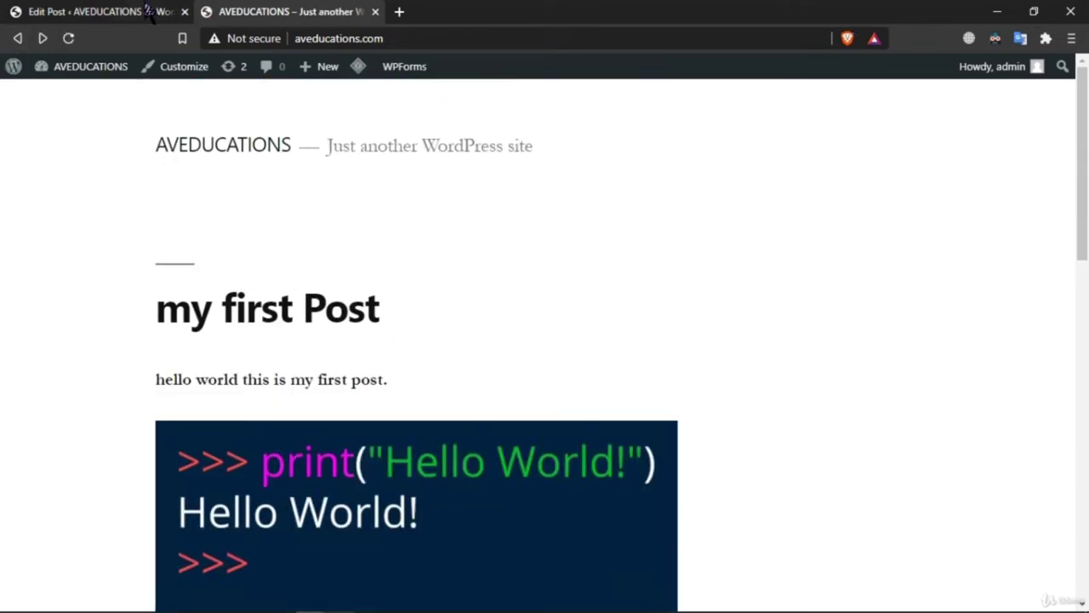
Return to the post editor, close the publishing confirmation and look over the post's tag and featured image settings
{"action": "left_click", "coordinate": [102, 12]}
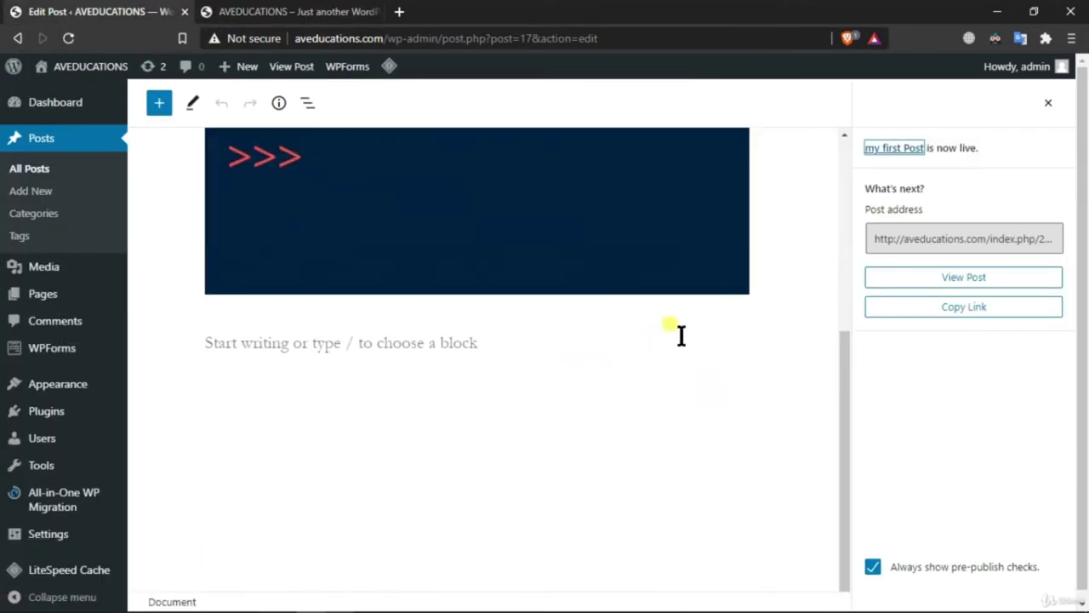
{"action": "left_click", "coordinate": [1048, 102]}
{"action": "scroll", "coordinate": [868, 333], "scroll_direction": "down", "scroll_amount": 5}
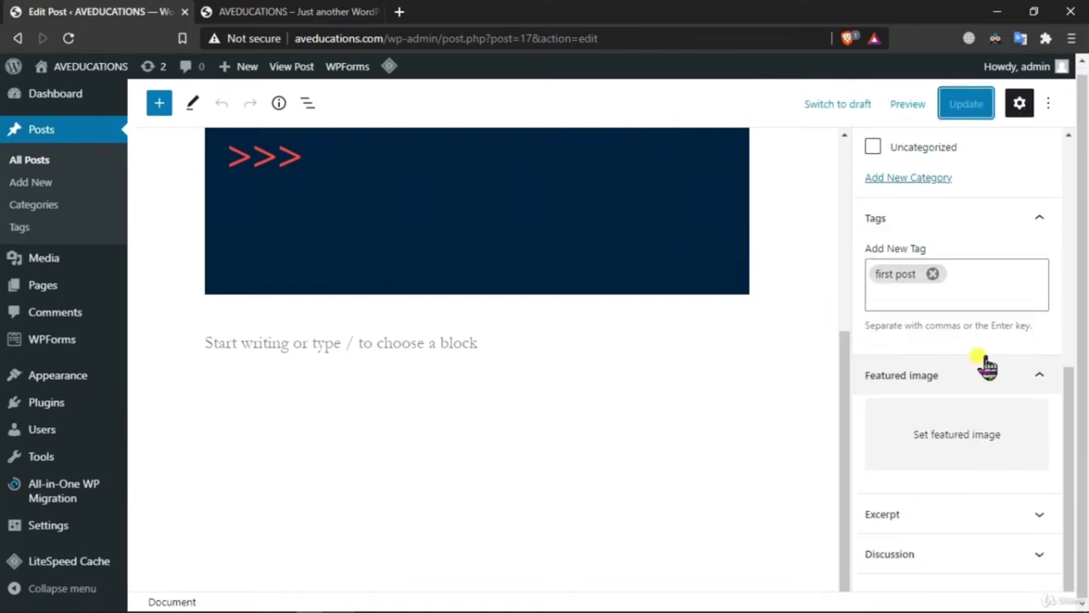
{"action": "scroll", "coordinate": [760, 236], "scroll_direction": "up", "scroll_amount": 5}
Review the published post on the public home page again, from its title down to its details
{"action": "left_click", "coordinate": [302, 12]}
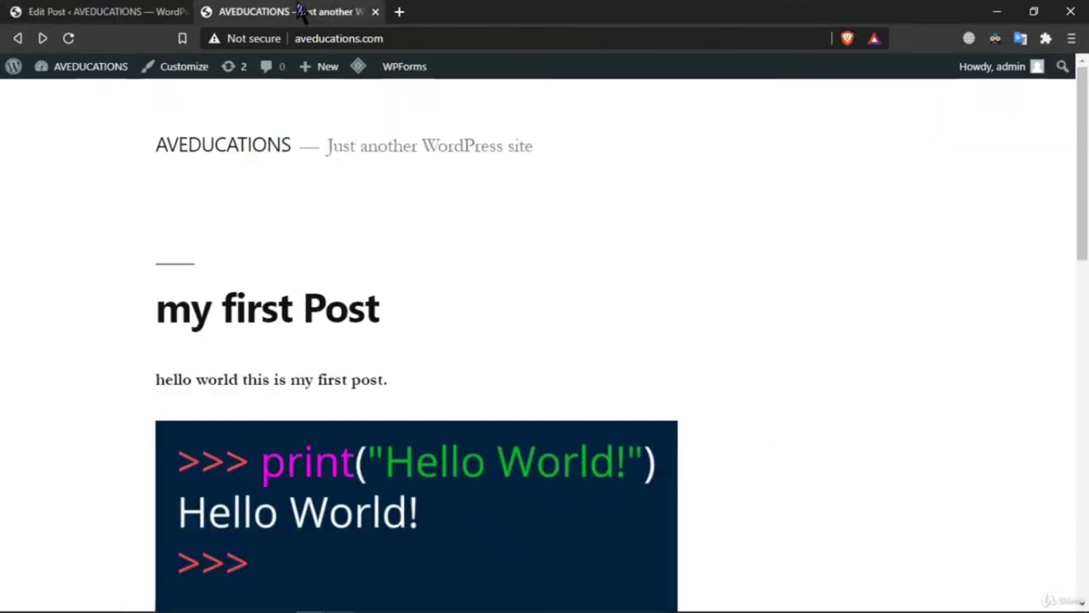
{"action": "scroll", "coordinate": [409, 277], "scroll_direction": "down", "scroll_amount": 6}
{"action": "scroll", "coordinate": [347, 262], "scroll_direction": "up", "scroll_amount": 4}
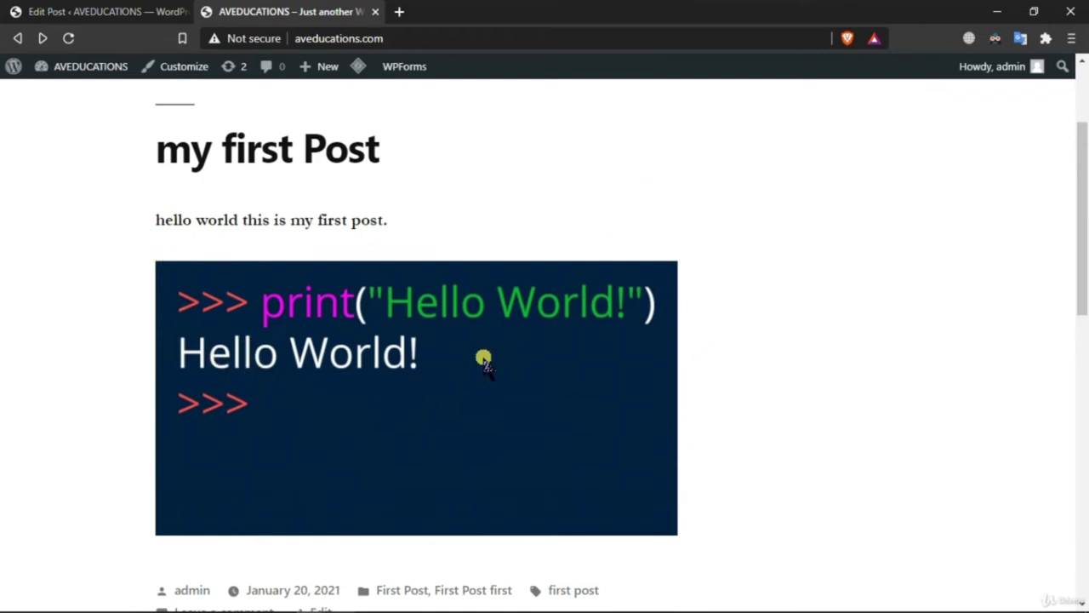
{"action": "scroll", "coordinate": [481, 362], "scroll_direction": "down", "scroll_amount": 6}
{"action": "scroll", "coordinate": [536, 409], "scroll_direction": "up", "scroll_amount": 5}
{"action": "scroll", "coordinate": [409, 468], "scroll_direction": "up", "scroll_amount": 1}
{"action": "scroll", "coordinate": [409, 471], "scroll_direction": "up", "scroll_amount": 3}
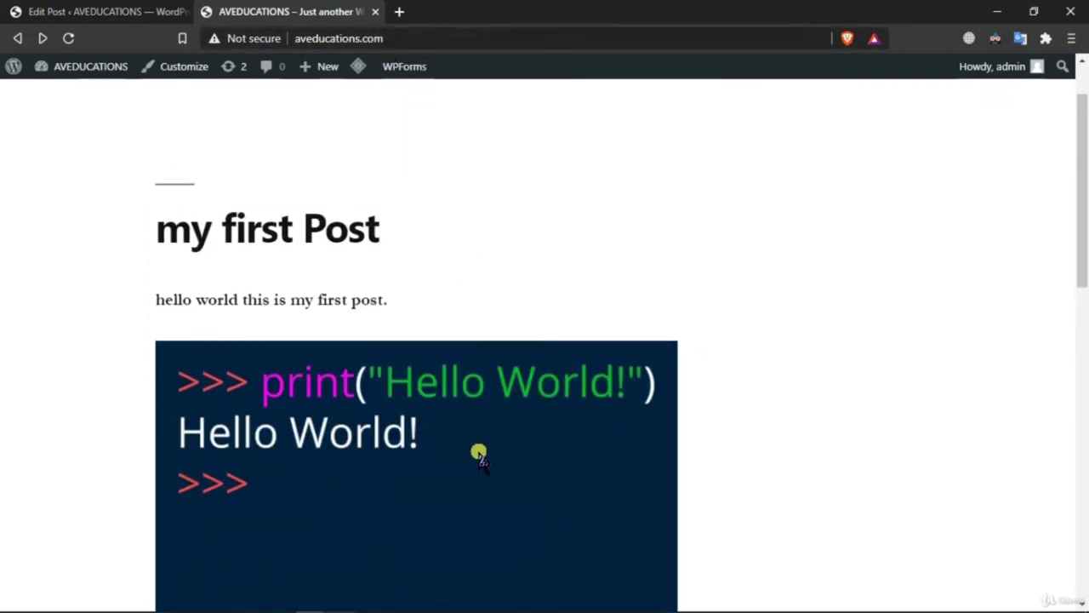
{"action": "left_click", "coordinate": [71, 17]}
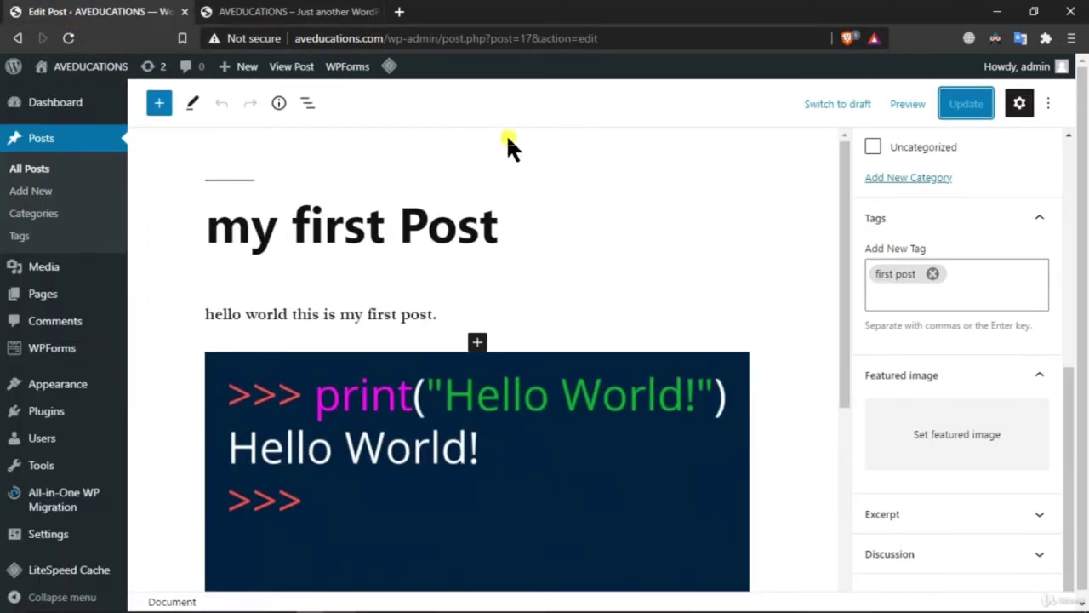
{"action": "scroll", "coordinate": [766, 212], "scroll_direction": "down", "scroll_amount": 5}
{"action": "left_click", "coordinate": [927, 414]}
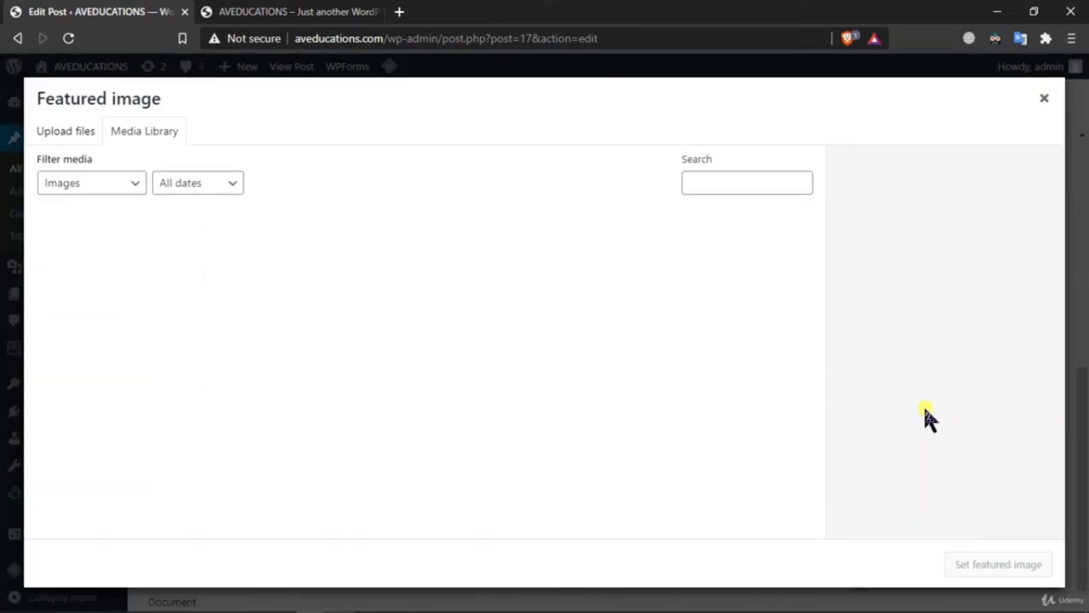
{"action": "left_click", "coordinate": [94, 248]}
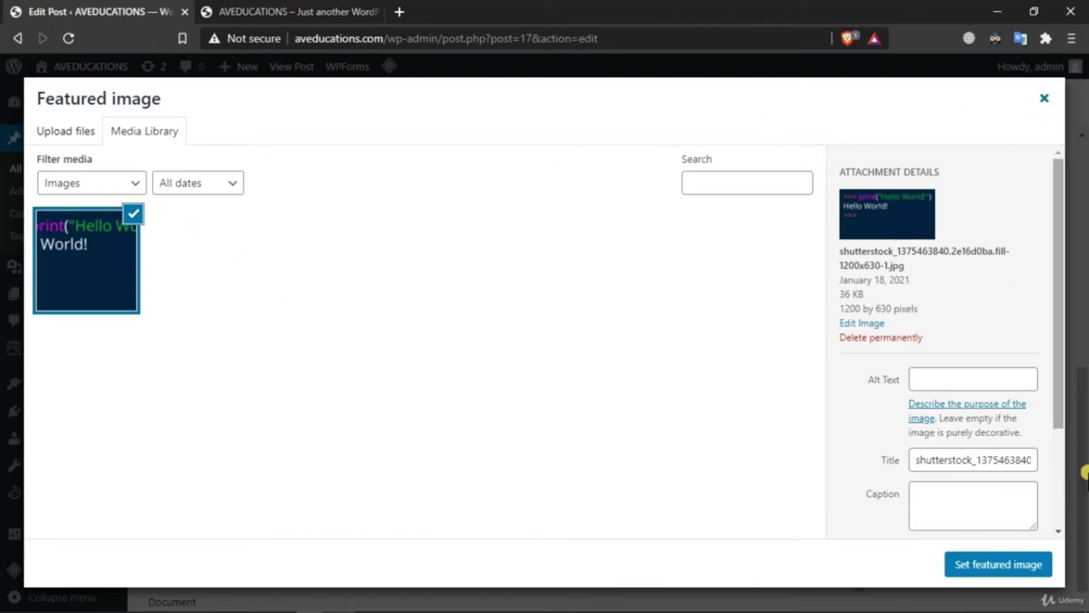
{"action": "left_click", "coordinate": [1045, 98]}
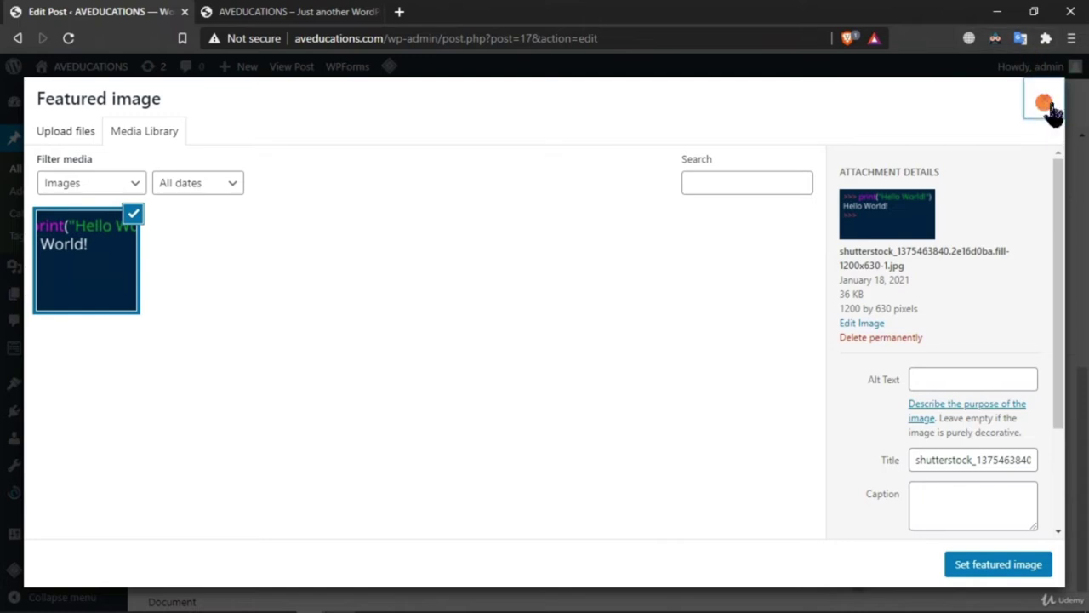
{"action": "scroll", "coordinate": [681, 443], "scroll_direction": "up", "scroll_amount": 5}
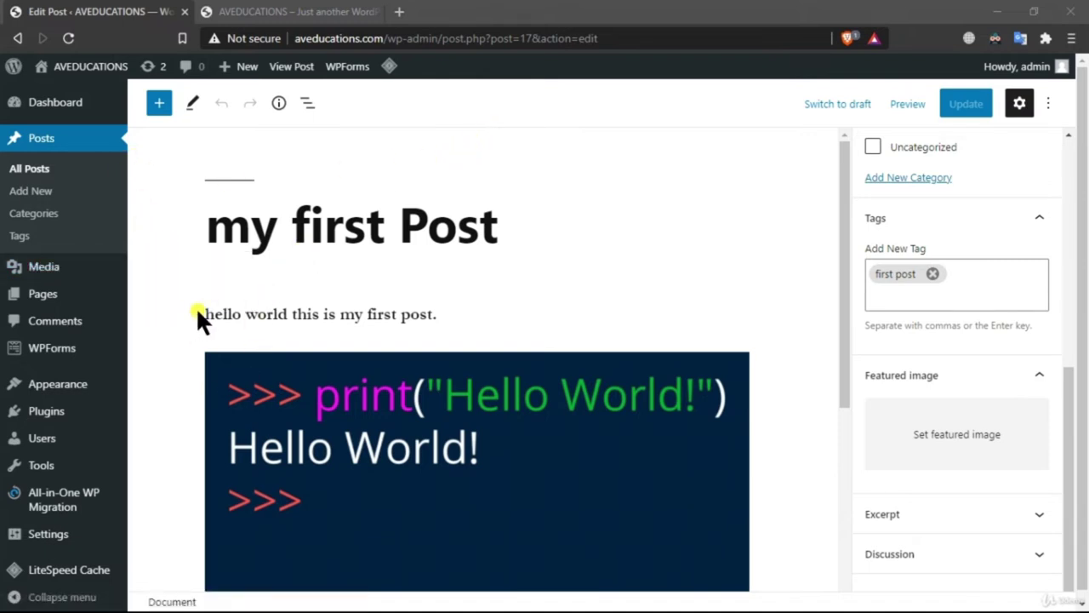
Open the list of all pages and open the Privacy Policy draft for editing in a new tab
{"action": "mouse_move", "coordinate": [38, 293]}
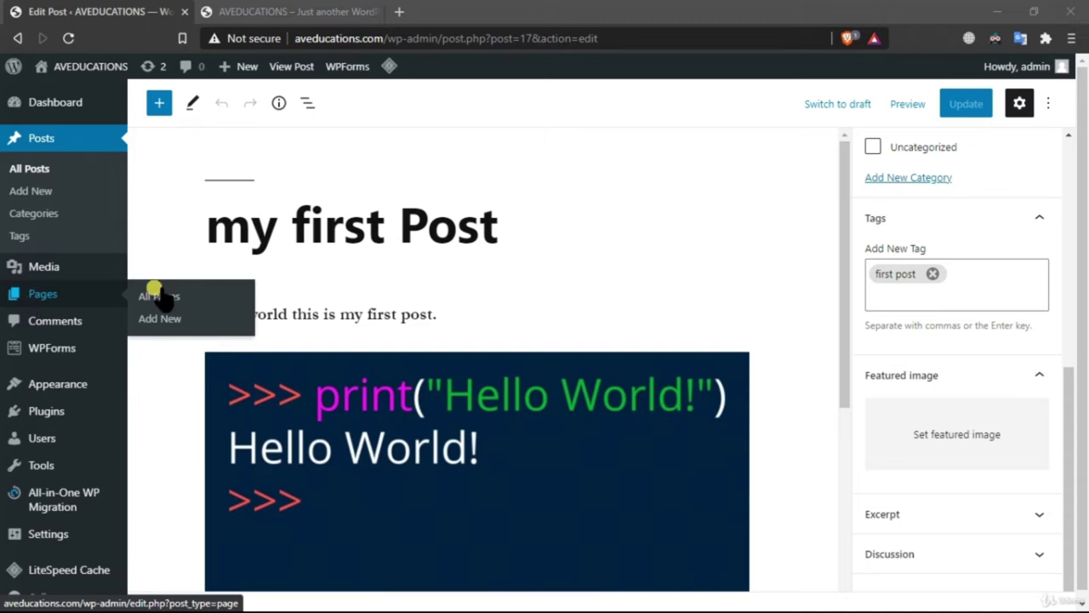
{"action": "left_click", "coordinate": [234, 297]}
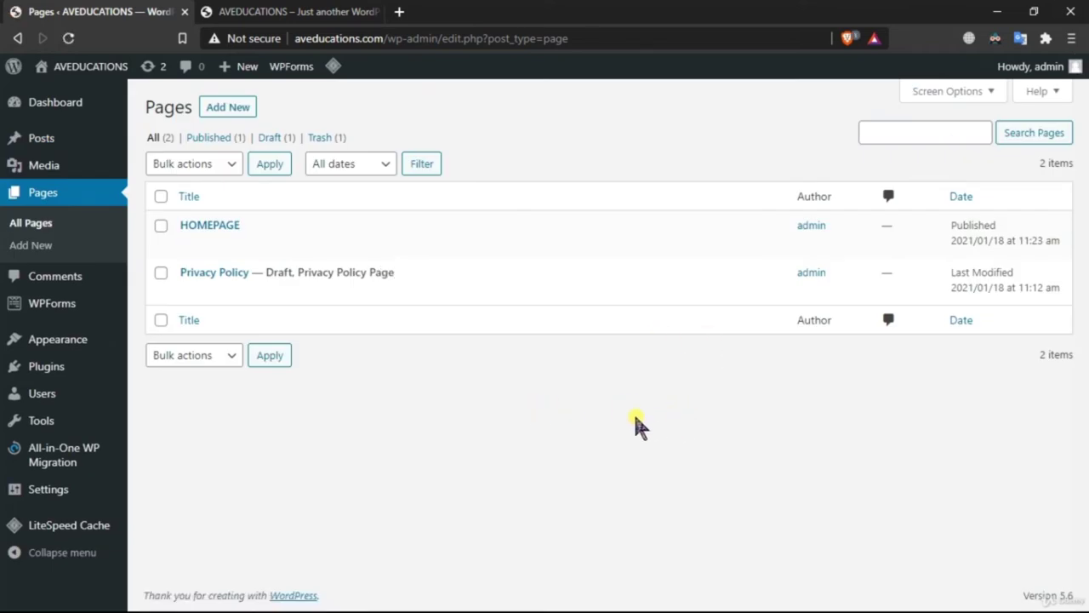
{"action": "mouse_move", "coordinate": [226, 235]}
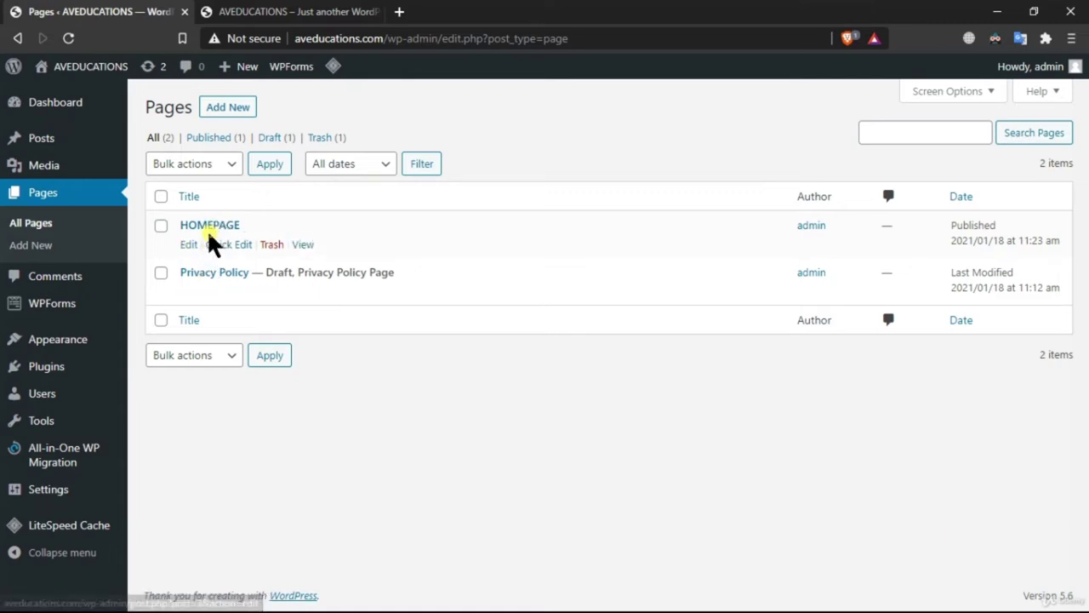
{"action": "right_click", "coordinate": [217, 272]}
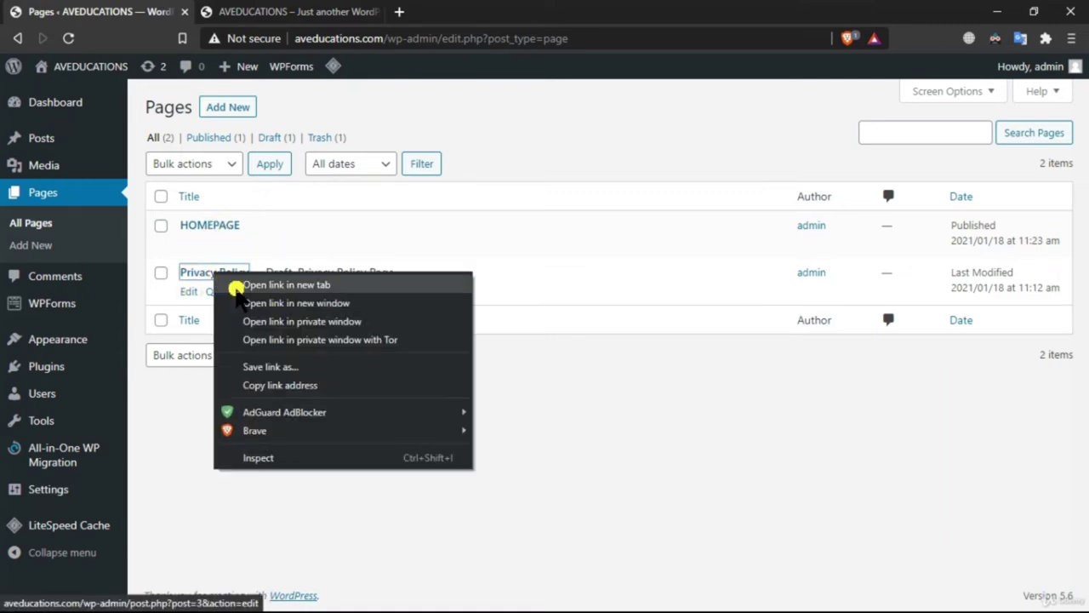
{"action": "left_click", "coordinate": [238, 282]}
{"action": "left_click", "coordinate": [357, 18]}
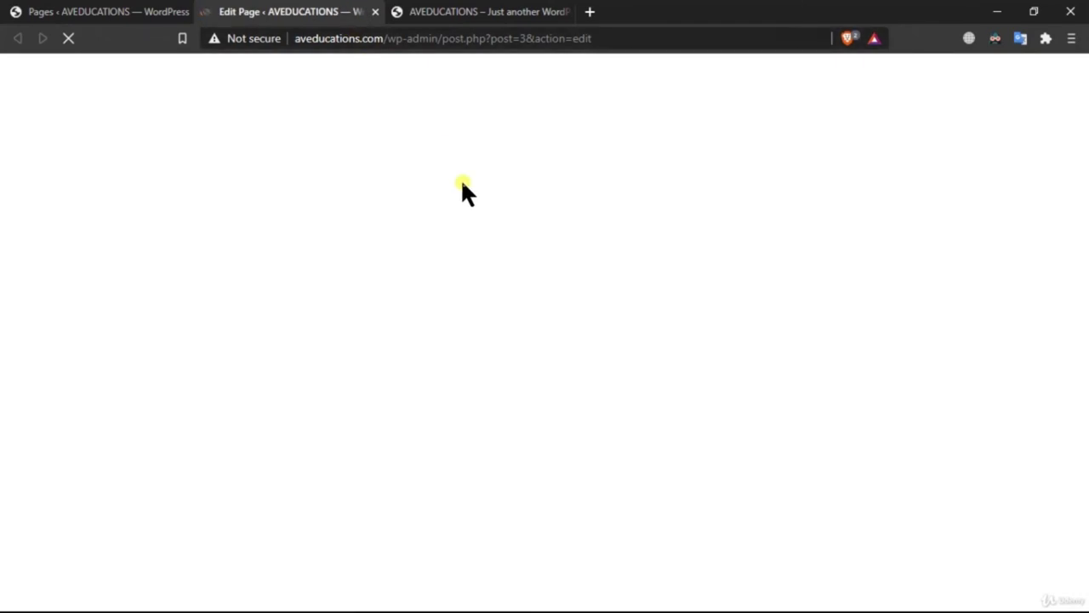
Examine the Privacy Policy draft's text sections and its visibility setting
{"action": "scroll", "coordinate": [586, 346], "scroll_direction": "down", "scroll_amount": 10}
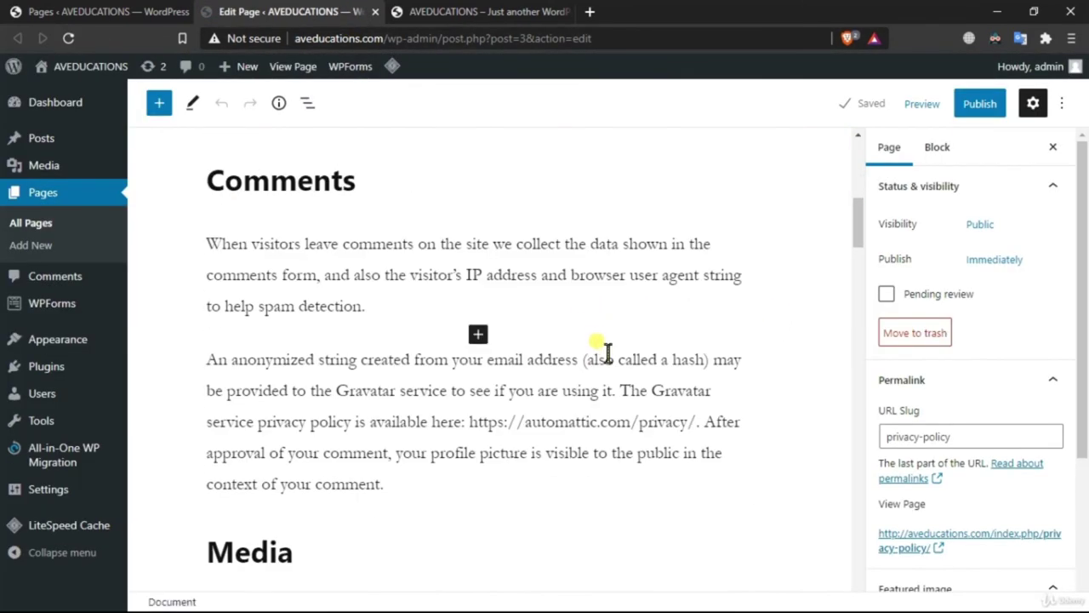
{"action": "scroll", "coordinate": [608, 351], "scroll_direction": "down", "scroll_amount": 10}
{"action": "scroll", "coordinate": [607, 349], "scroll_direction": "down", "scroll_amount": 5}
{"action": "scroll", "coordinate": [760, 327], "scroll_direction": "up", "scroll_amount": 15}
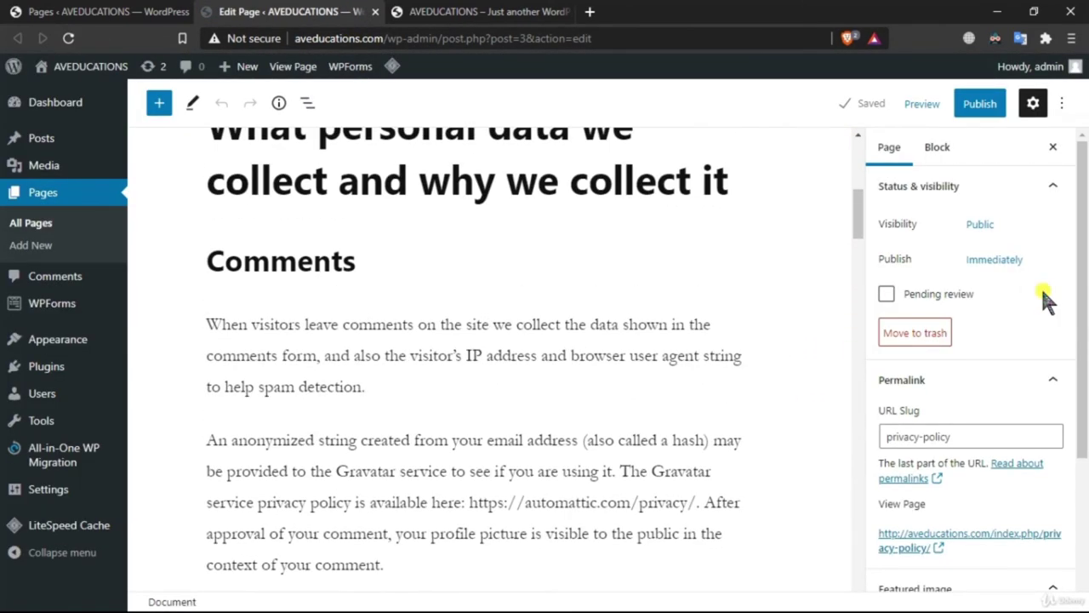
{"action": "left_click", "coordinate": [985, 228]}
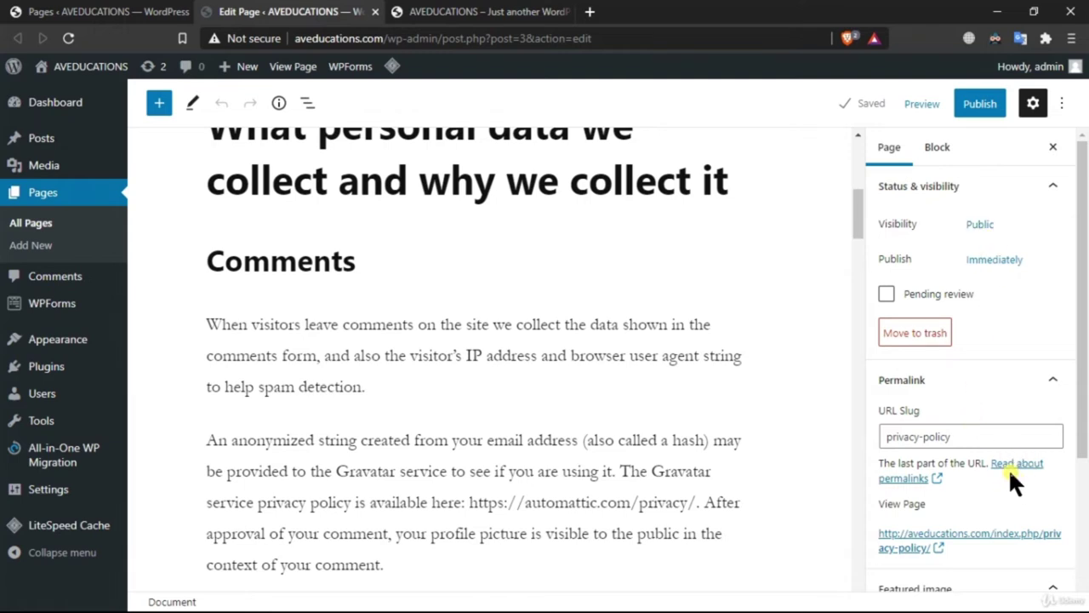
View the Privacy Policy page from its permalink in a new tab, read through it, and close all tabs except the Pages list
{"action": "right_click", "coordinate": [958, 530]}
{"action": "left_click", "coordinate": [902, 347]}
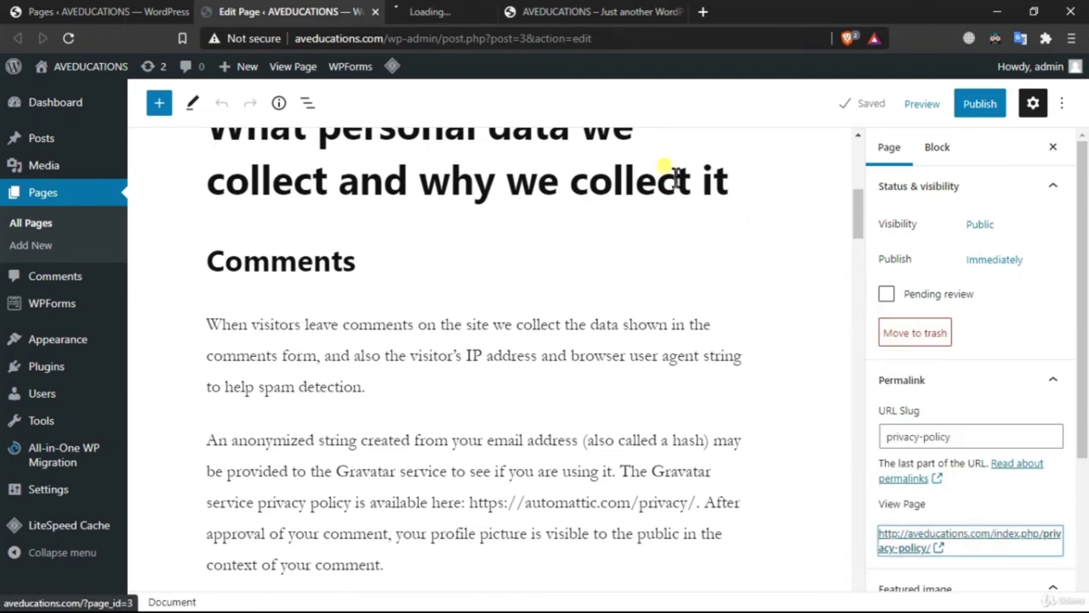
{"action": "left_click", "coordinate": [374, 11]}
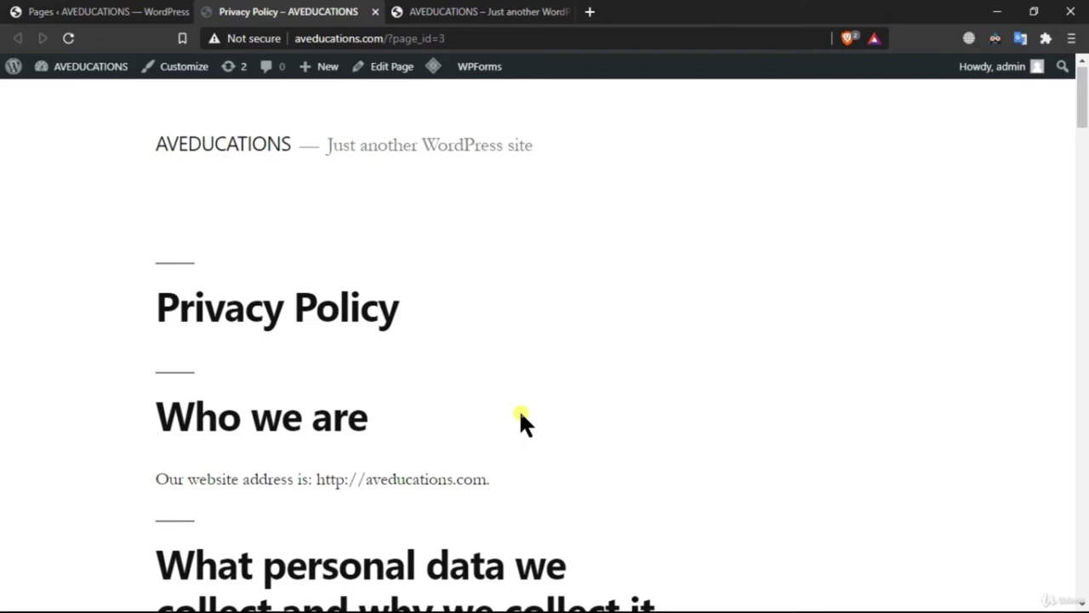
{"action": "scroll", "coordinate": [519, 411], "scroll_direction": "down", "scroll_amount": 20}
{"action": "scroll", "coordinate": [537, 377], "scroll_direction": "down", "scroll_amount": 10}
{"action": "scroll", "coordinate": [537, 383], "scroll_direction": "up", "scroll_amount": 14}
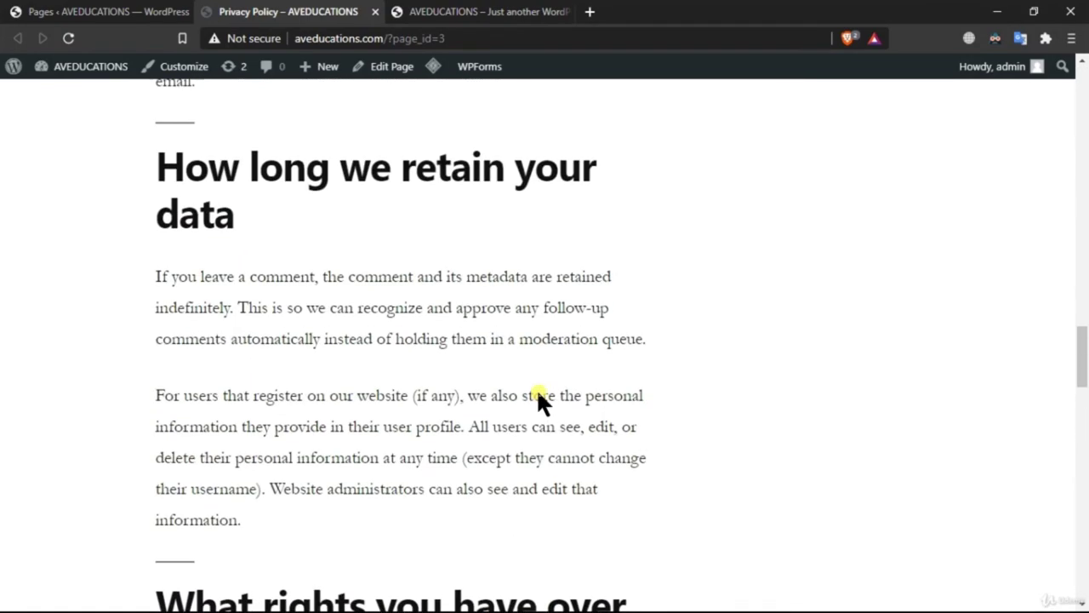
{"action": "scroll", "coordinate": [549, 408], "scroll_direction": "up", "scroll_amount": 5}
{"action": "scroll", "coordinate": [544, 405], "scroll_direction": "down", "scroll_amount": 20}
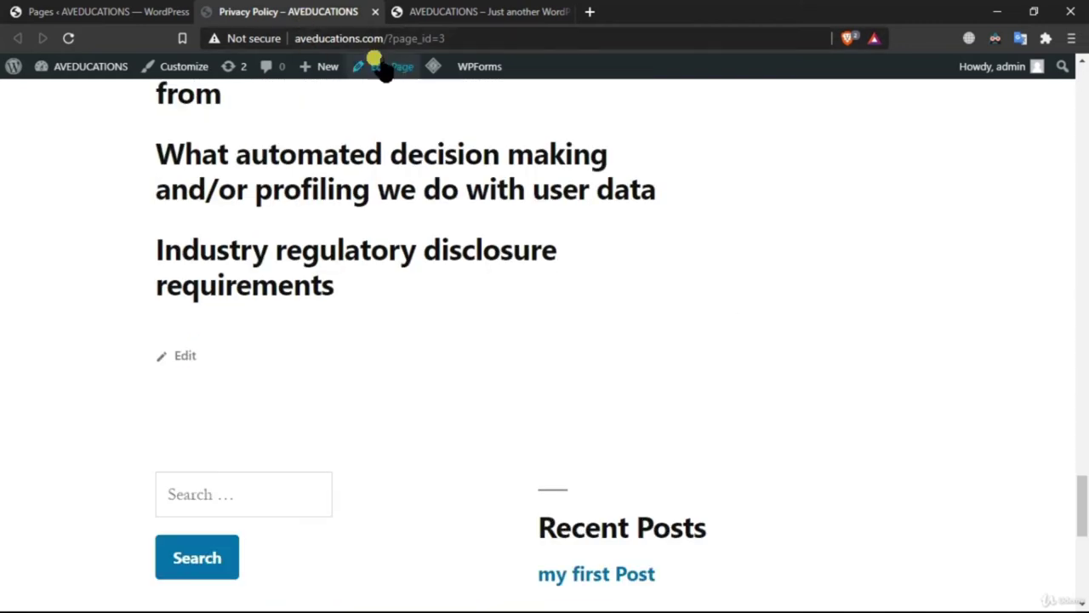
{"action": "left_click", "coordinate": [375, 13]}
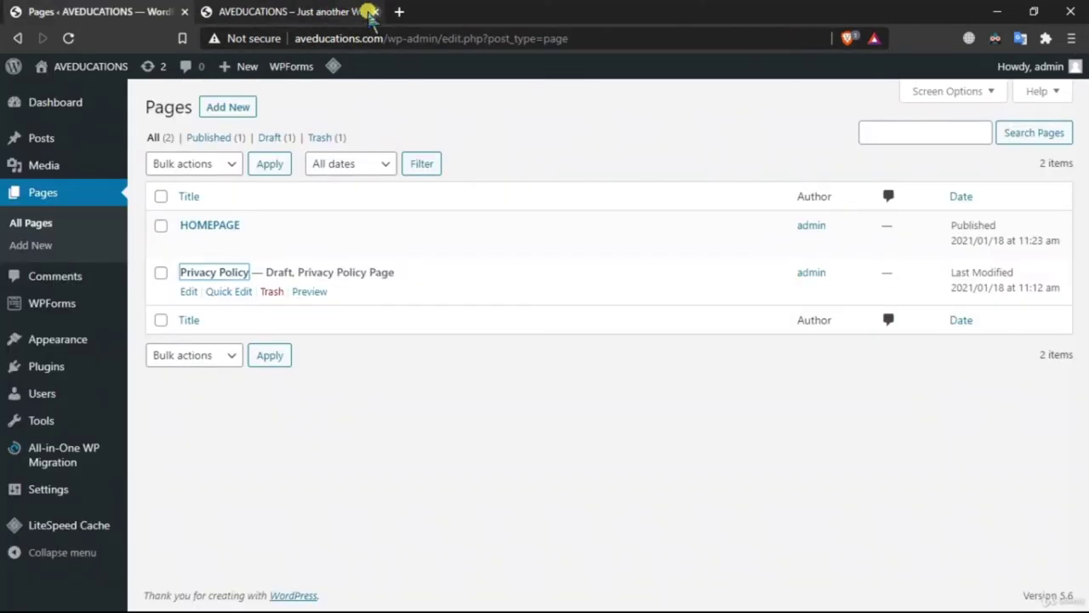
{"action": "left_click", "coordinate": [372, 12]}
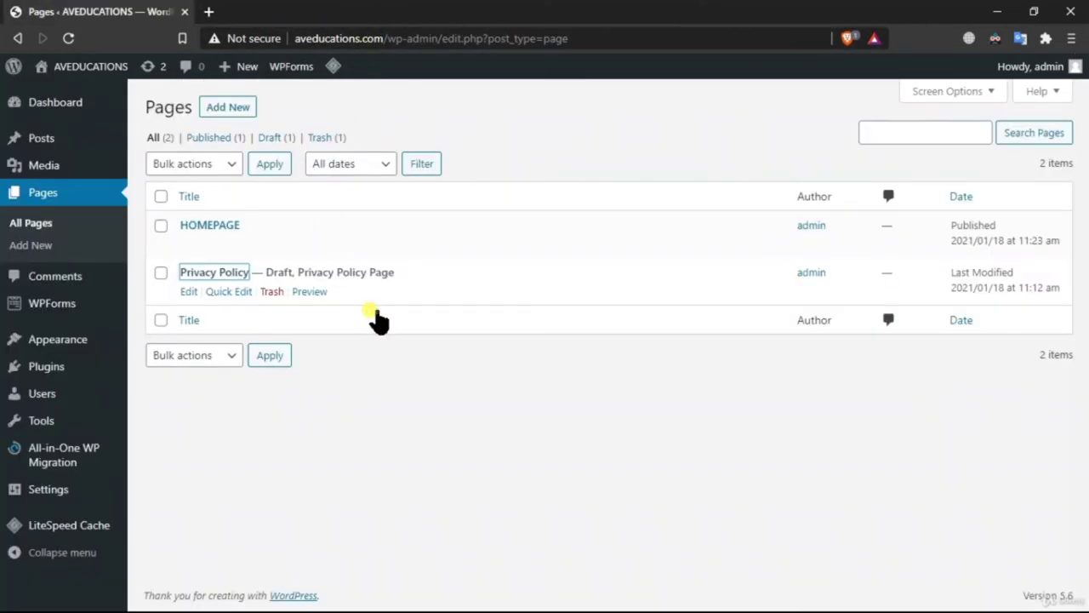
Add a new page with the title "First Page"
{"action": "left_click", "coordinate": [249, 109]}
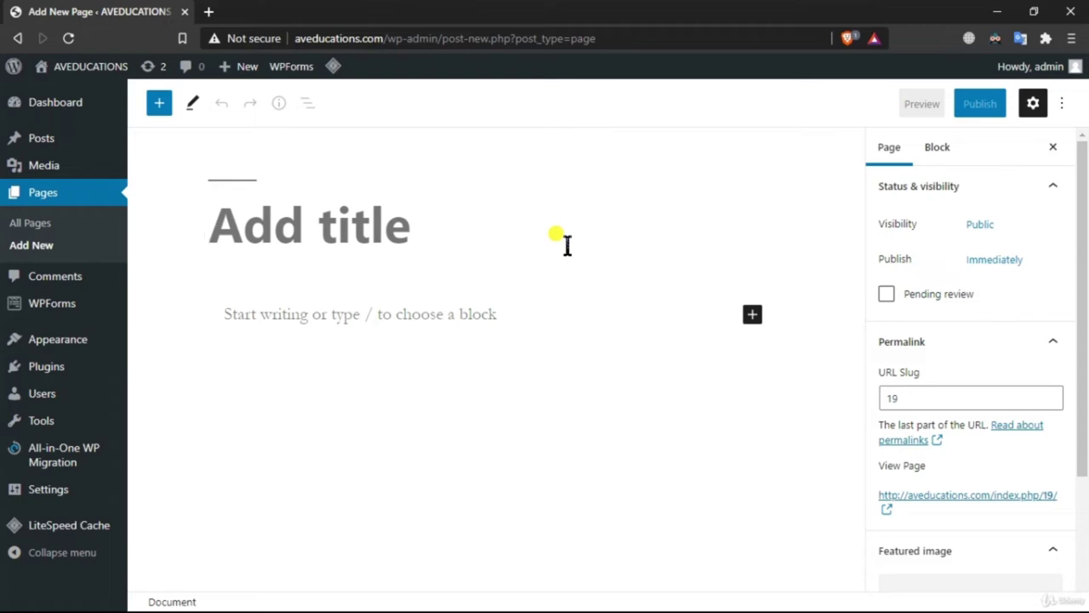
{"action": "type", "text": "First P"}
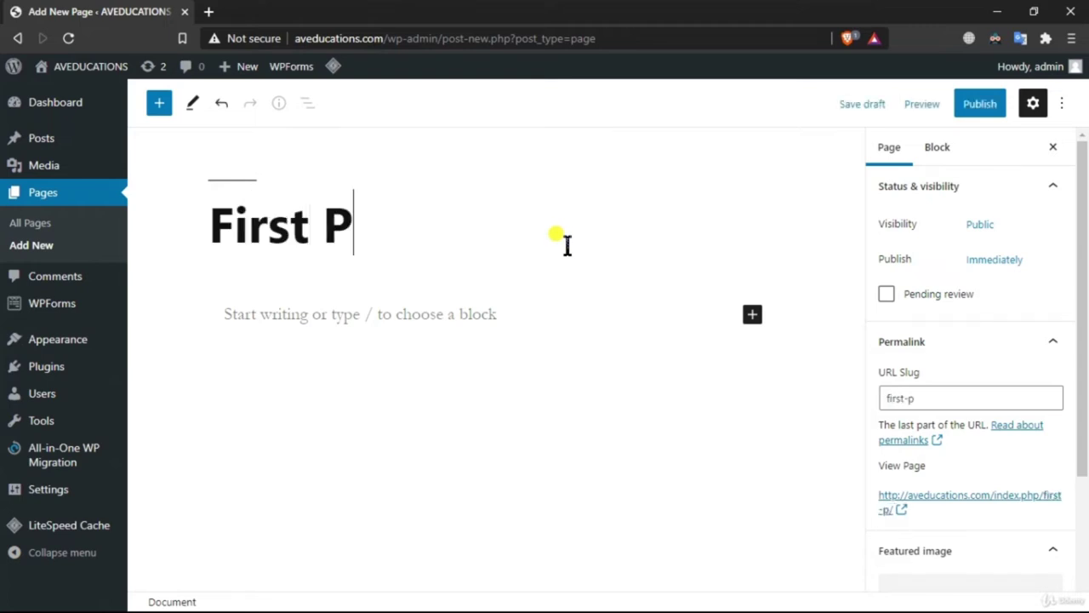
{"action": "type", "text": "age"}
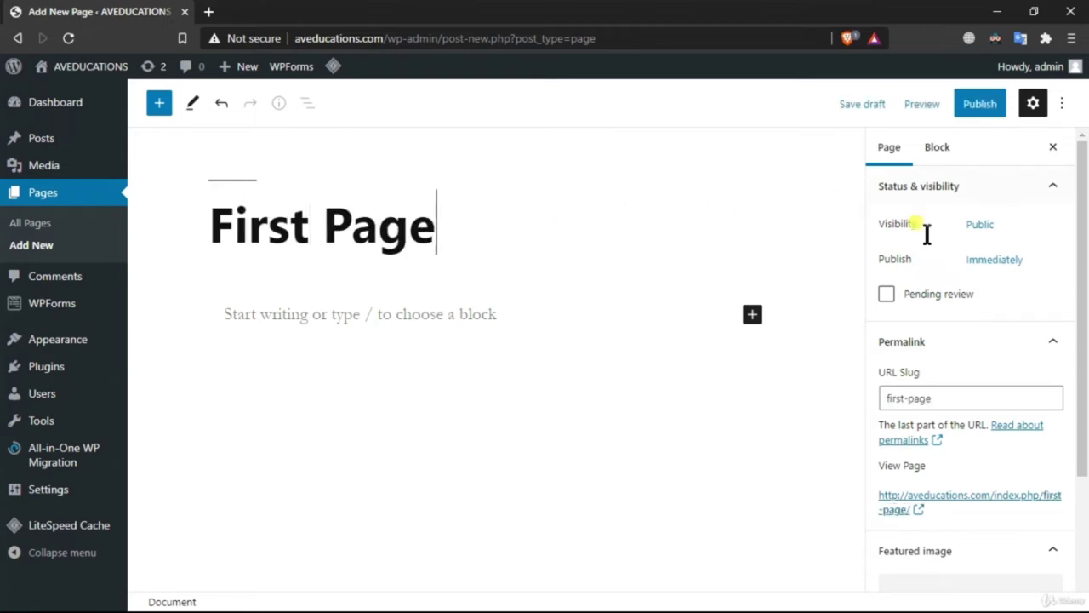
Look through the new page's permalink and featured image settings, and expand the page attributes to examine the parent page option
{"action": "scroll", "coordinate": [946, 395], "scroll_direction": "down", "scroll_amount": 2}
{"action": "scroll", "coordinate": [902, 434], "scroll_direction": "down", "scroll_amount": 1}
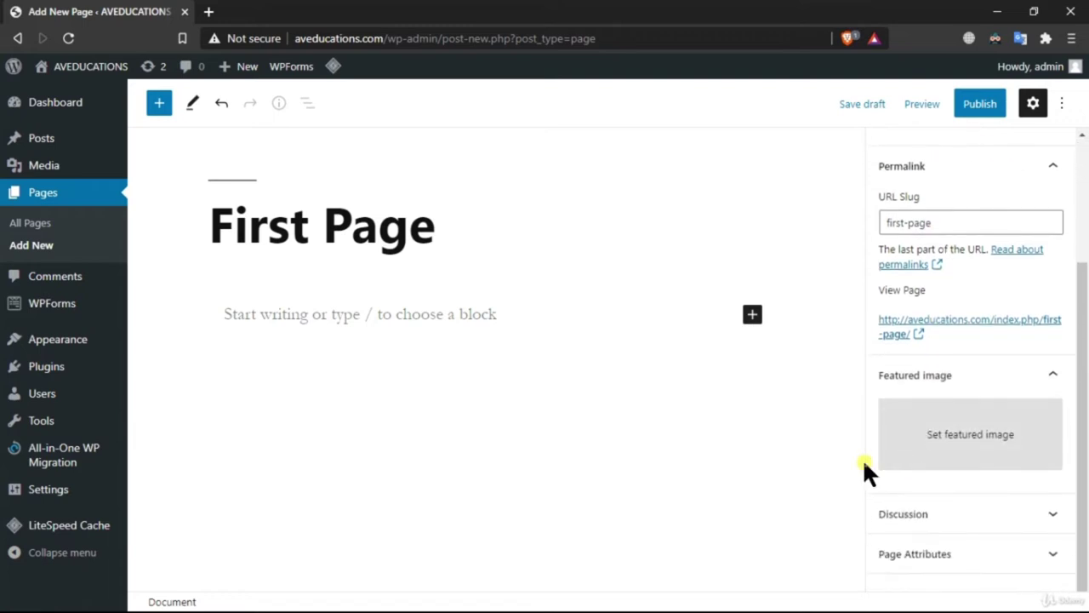
{"action": "left_click", "coordinate": [936, 577]}
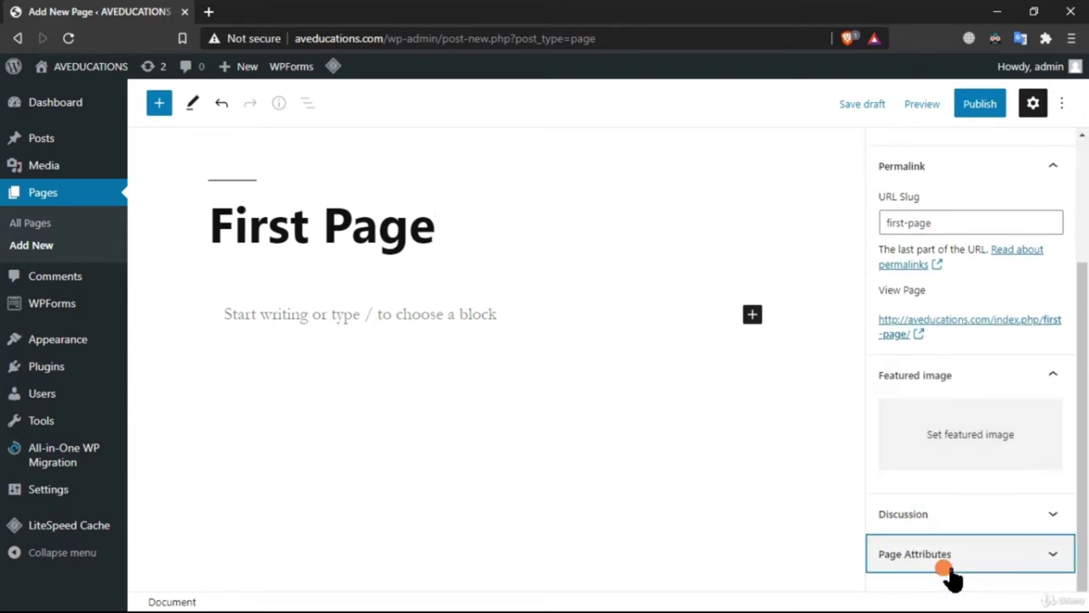
{"action": "left_click", "coordinate": [1001, 516]}
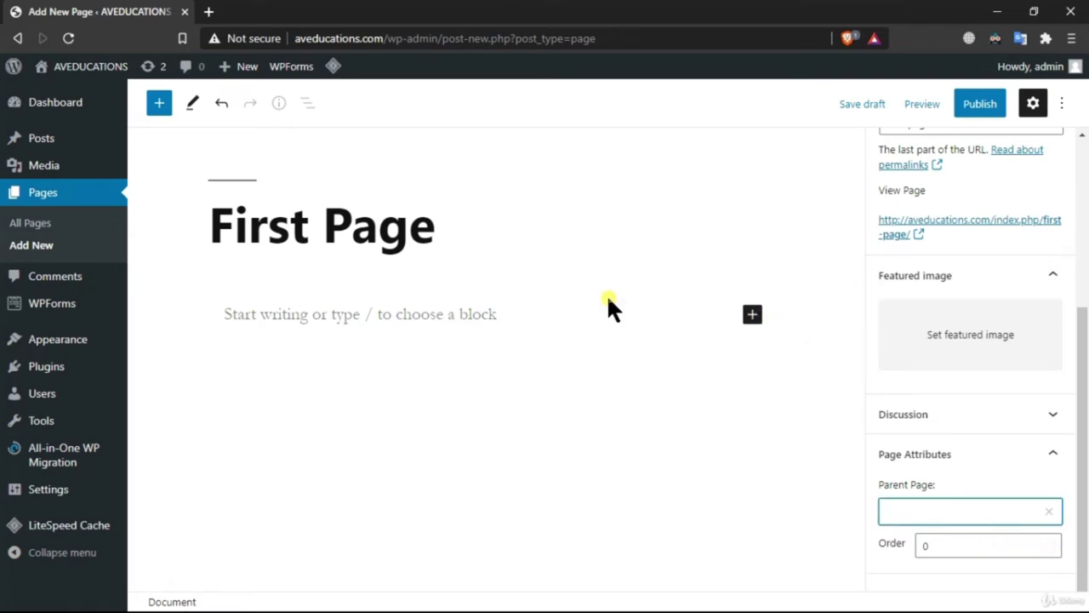
{"action": "scroll", "coordinate": [868, 241], "scroll_direction": "up", "scroll_amount": 4}
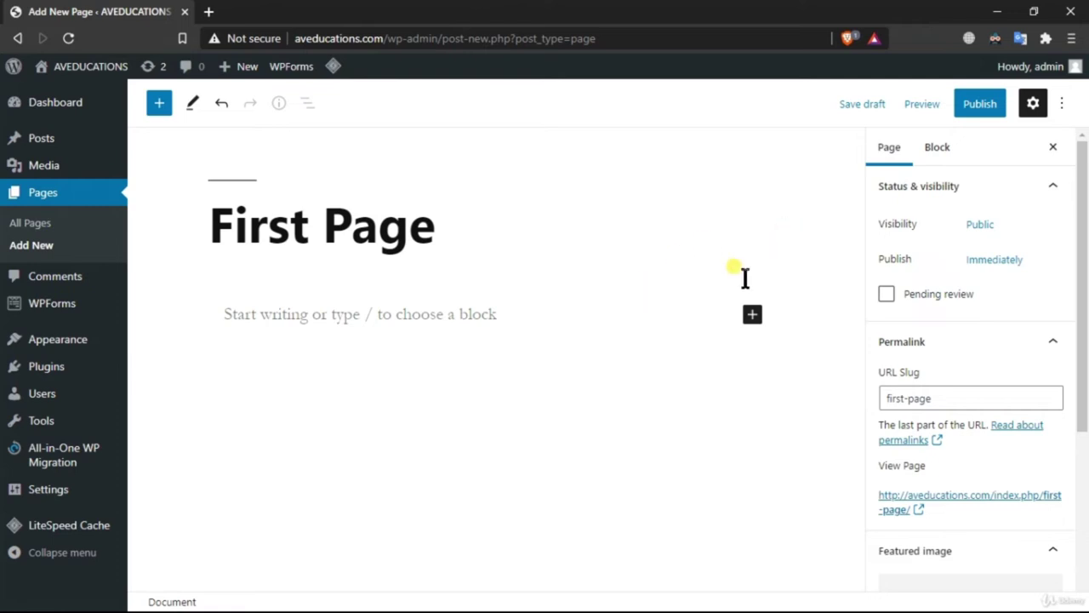
Examine the additional text formatting options of the empty paragraph block
{"action": "left_click", "coordinate": [326, 316]}
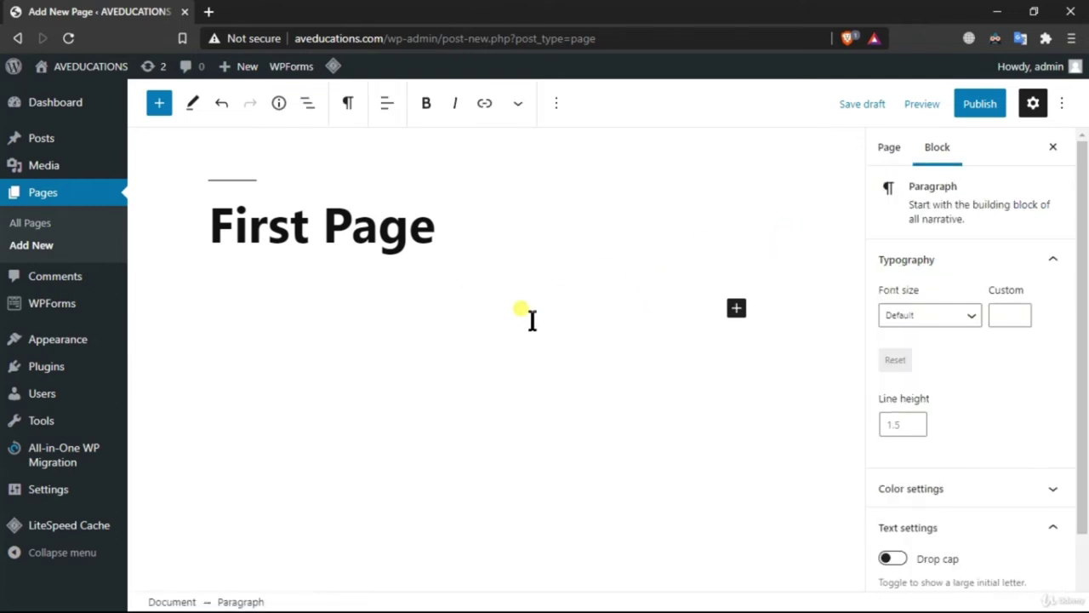
{"action": "left_click", "coordinate": [519, 105]}
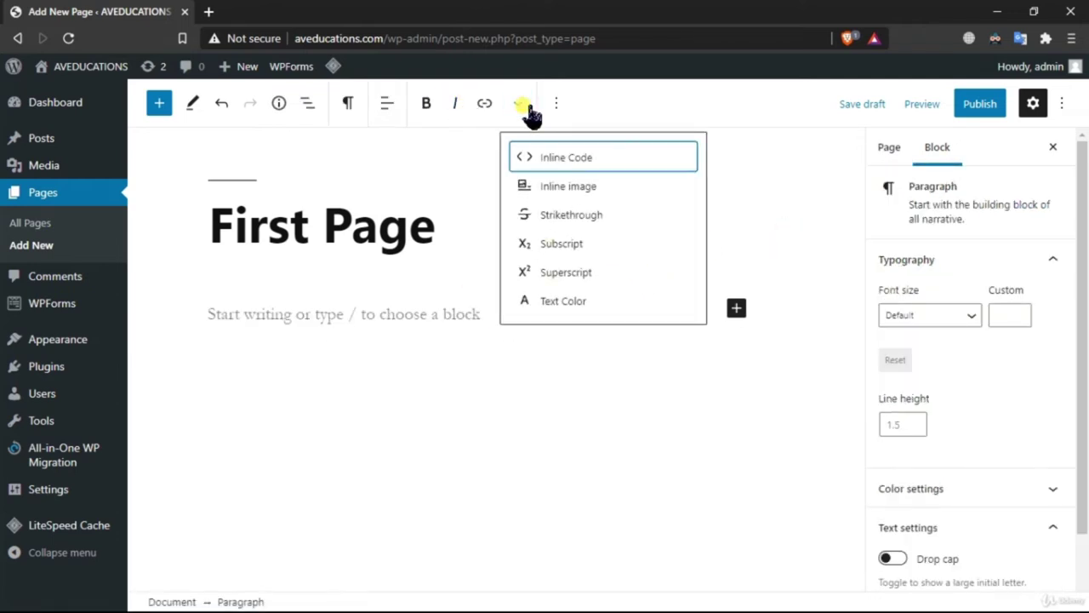
{"action": "left_click", "coordinate": [658, 419]}
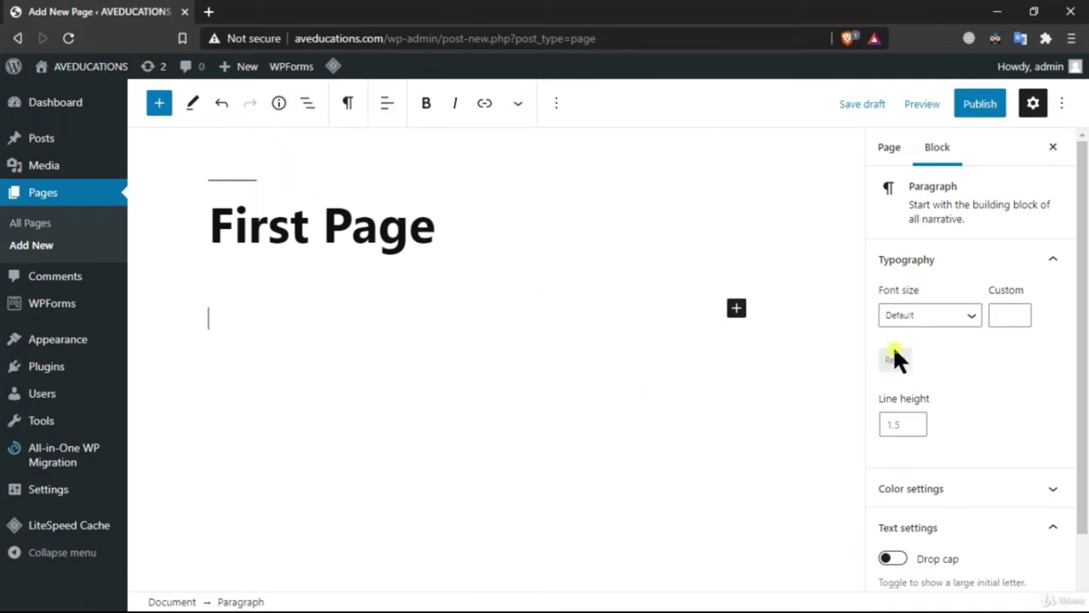
Switch from the block settings back to the page settings and review permalink, featured image, discussion and page attributes
{"action": "left_click", "coordinate": [890, 149]}
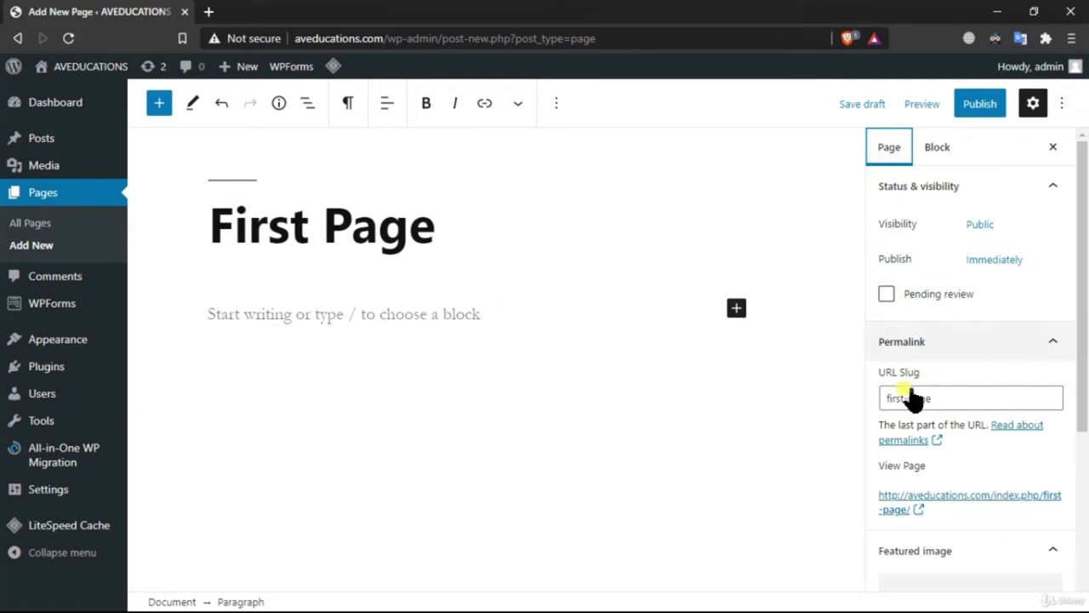
{"action": "scroll", "coordinate": [979, 394], "scroll_direction": "down", "scroll_amount": 1}
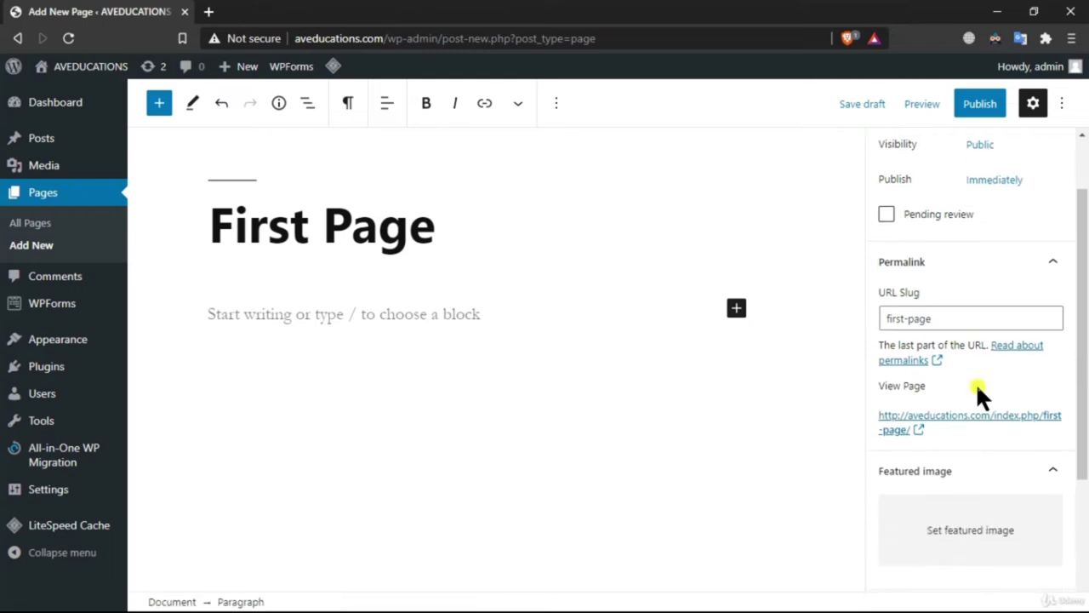
{"action": "scroll", "coordinate": [1004, 451], "scroll_direction": "down", "scroll_amount": 1}
{"action": "scroll", "coordinate": [1055, 510], "scroll_direction": "down", "scroll_amount": 2}
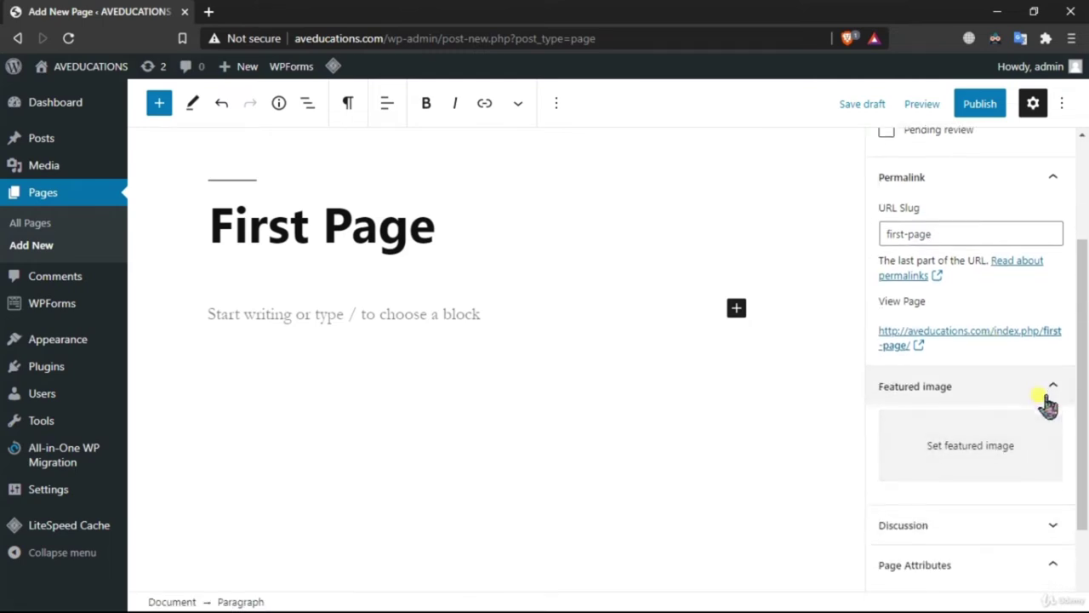
{"action": "scroll", "coordinate": [1055, 340], "scroll_direction": "up", "scroll_amount": 4}
Write "this is my first page" as the page's paragraph text and start an empty paragraph below it
{"action": "left_click", "coordinate": [494, 342]}
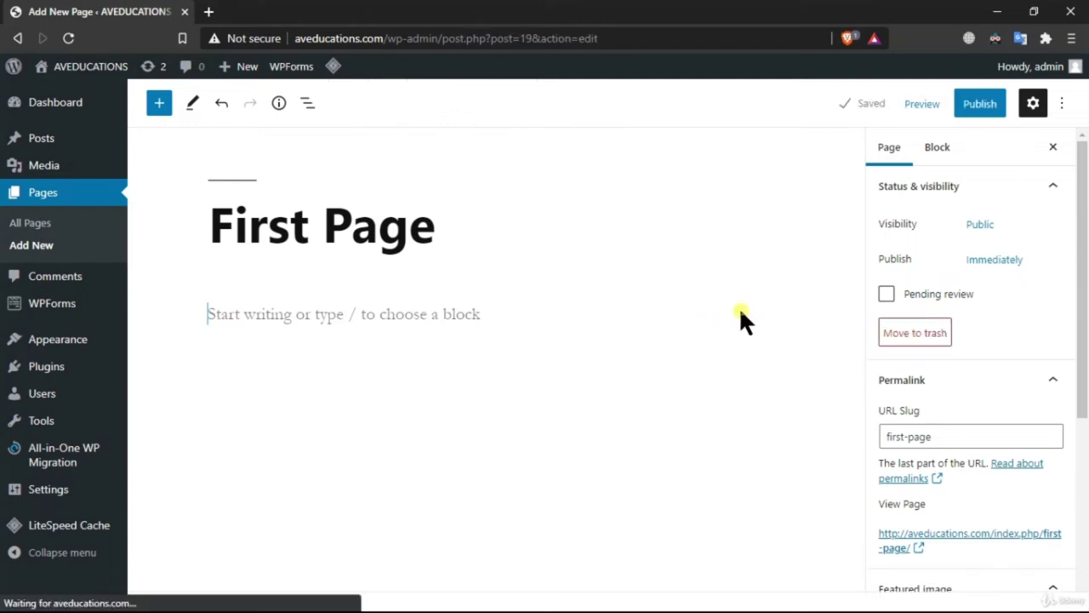
{"action": "left_click", "coordinate": [323, 329]}
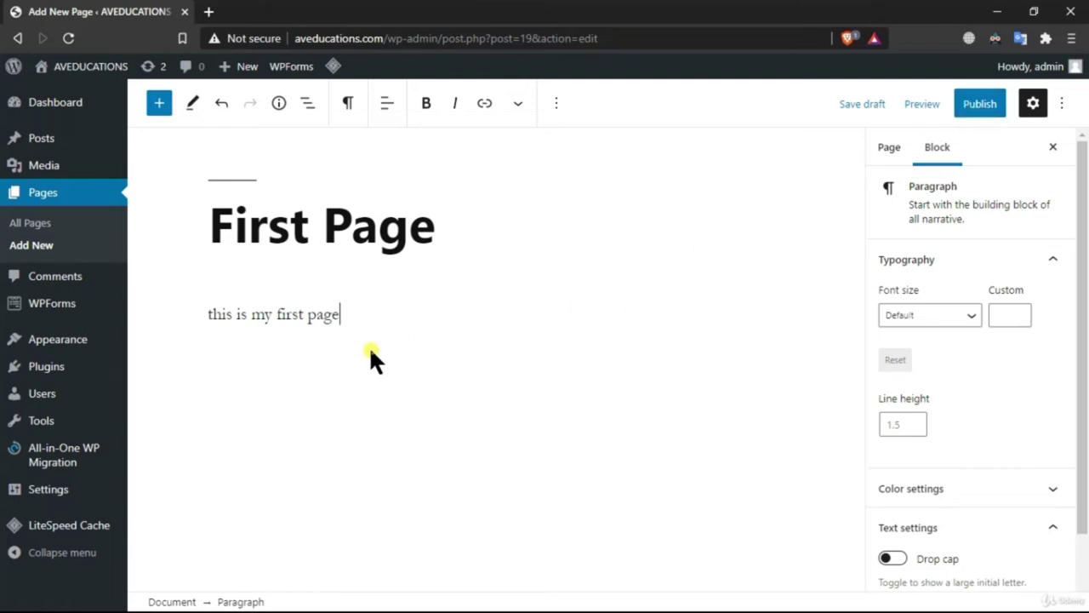
{"action": "left_click", "coordinate": [418, 334]}
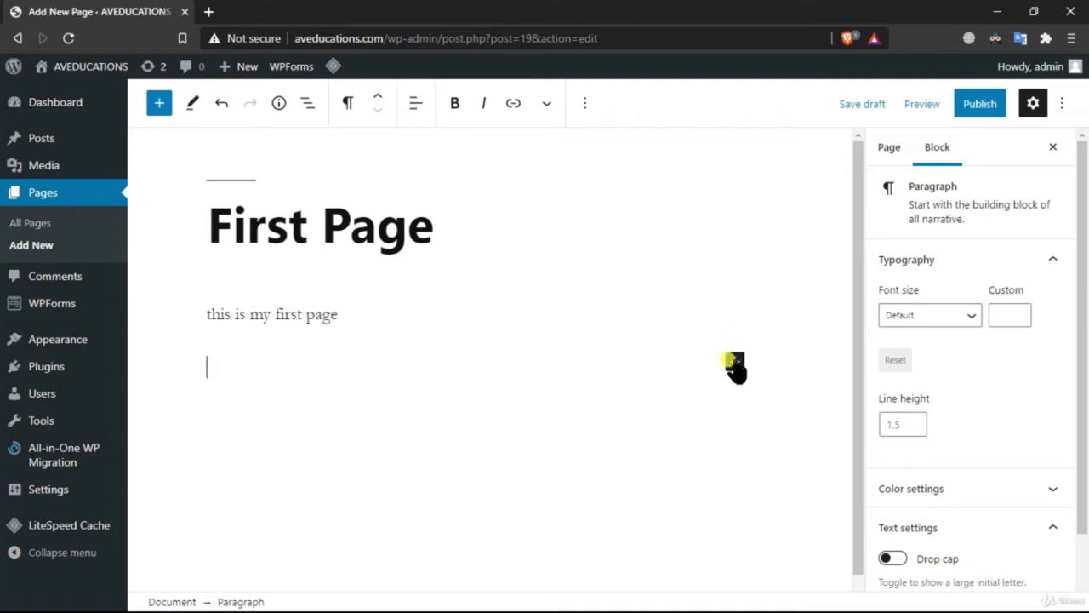
Open the full block library from the empty paragraph and look through its text, media, design and embed blocks
{"action": "left_click", "coordinate": [735, 362]}
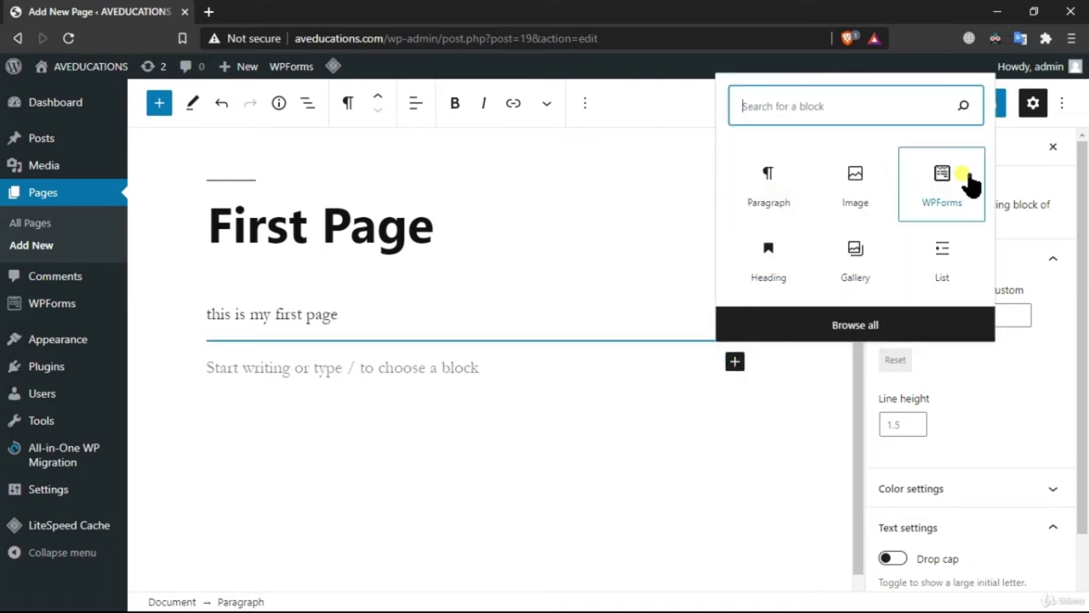
{"action": "left_click", "coordinate": [893, 324]}
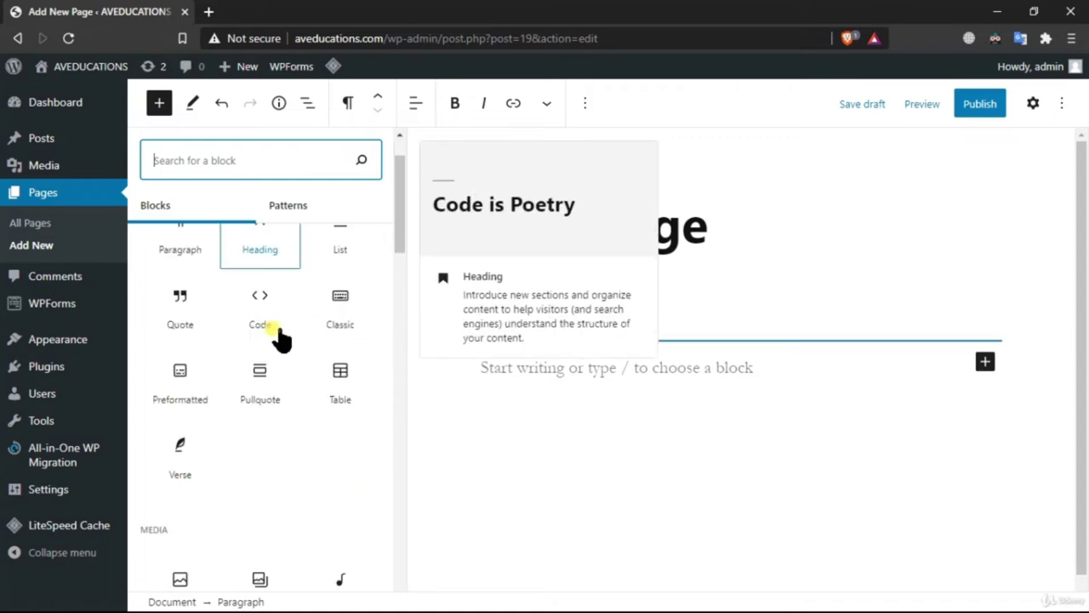
{"action": "scroll", "coordinate": [360, 356], "scroll_direction": "down", "scroll_amount": 3}
{"action": "scroll", "coordinate": [354, 350], "scroll_direction": "down", "scroll_amount": 2}
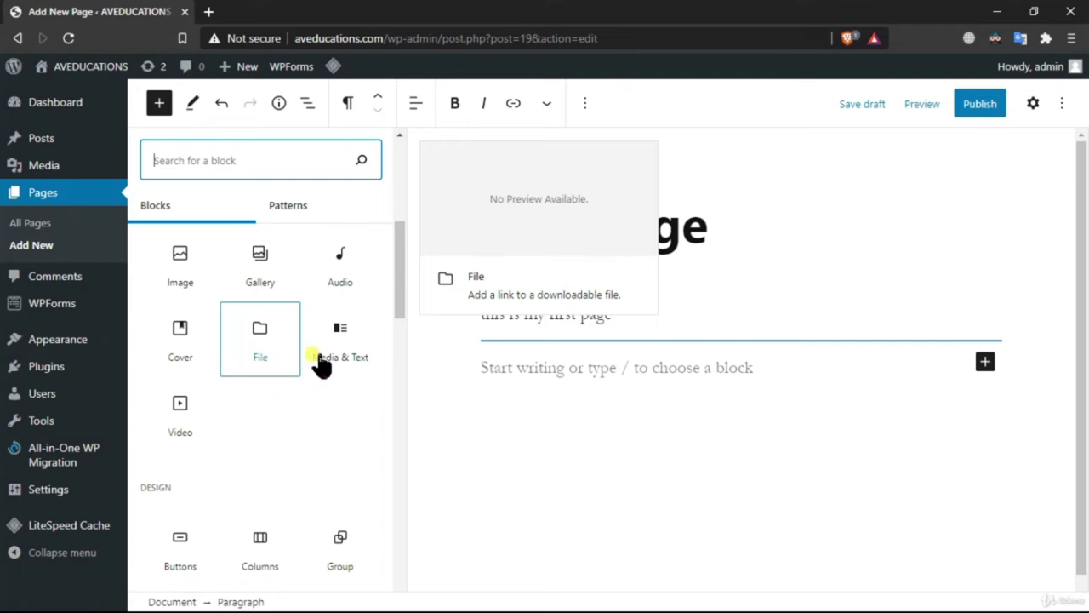
{"action": "scroll", "coordinate": [372, 341], "scroll_direction": "down", "scroll_amount": 3}
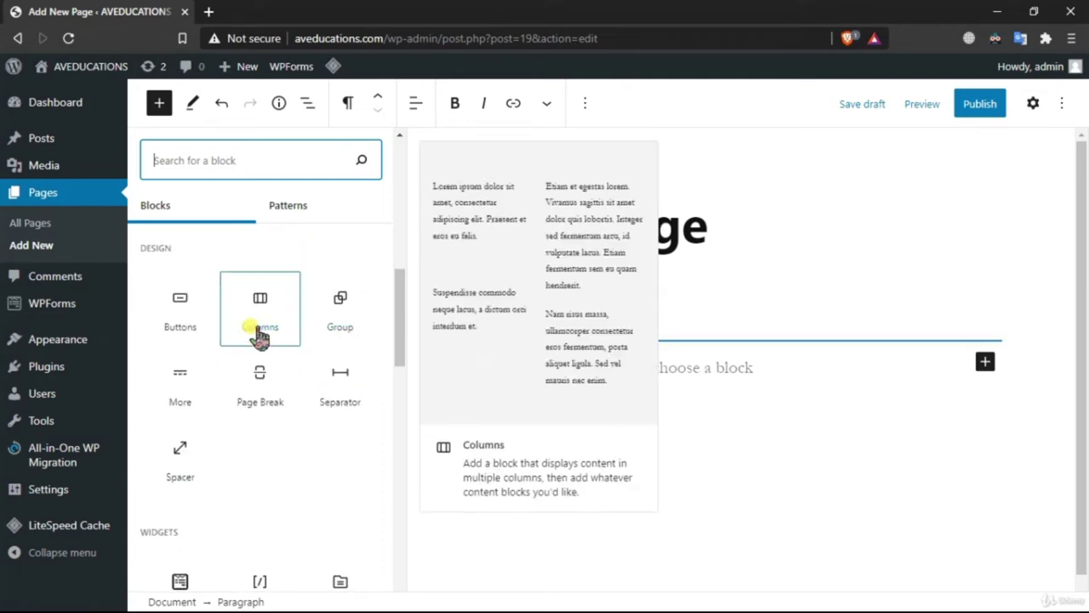
{"action": "scroll", "coordinate": [236, 408], "scroll_direction": "down", "scroll_amount": 4}
{"action": "scroll", "coordinate": [371, 414], "scroll_direction": "down", "scroll_amount": 6}
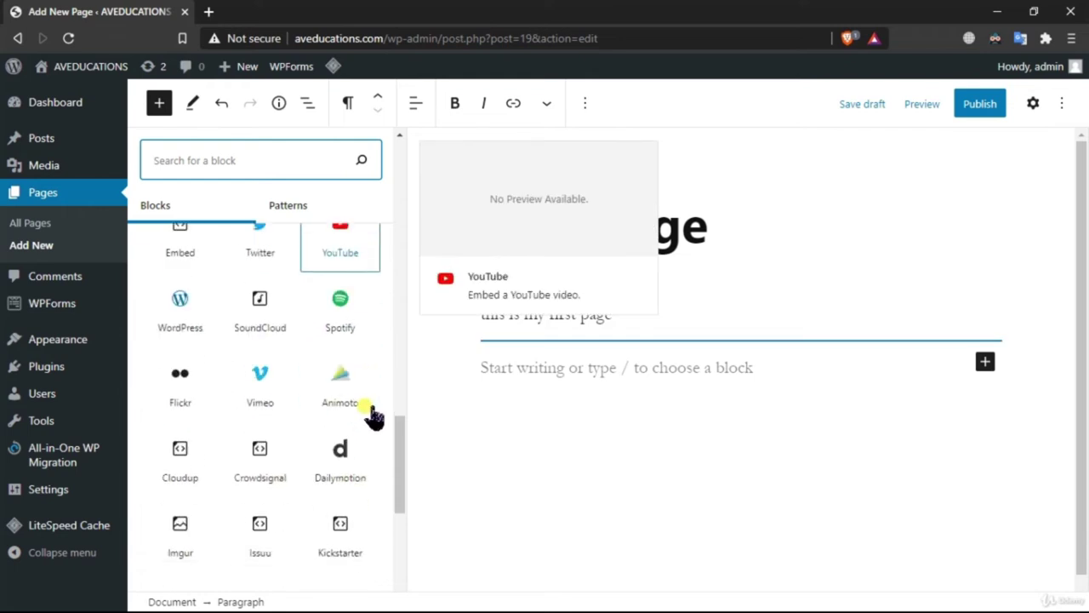
{"action": "scroll", "coordinate": [370, 416], "scroll_direction": "up", "scroll_amount": 15}
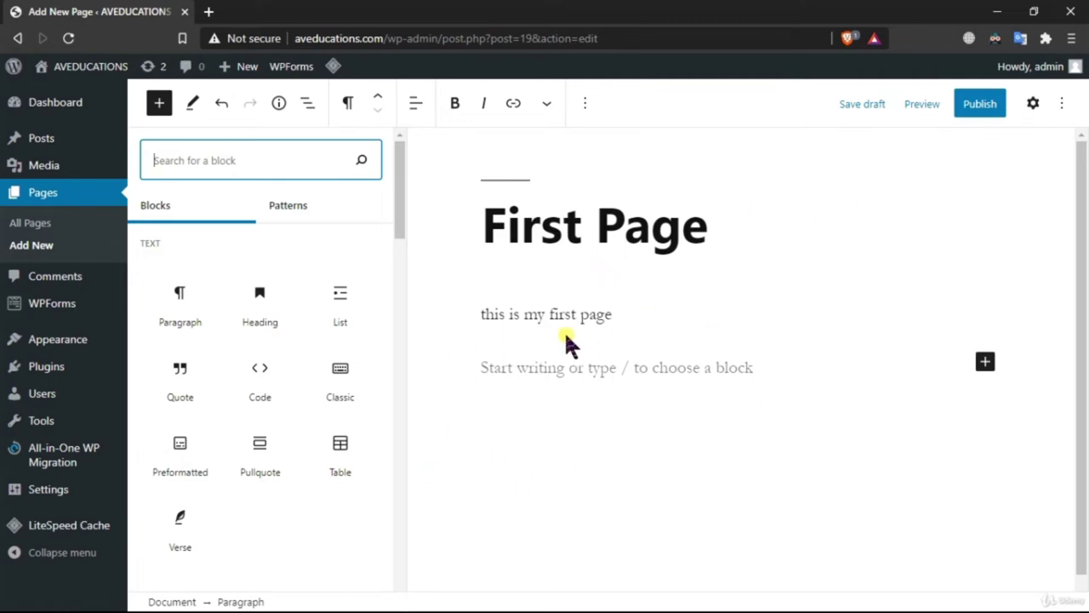
Browse the Twenty Nineteen block patterns and insert the Services pattern below the paragraph text
{"action": "left_click", "coordinate": [306, 203]}
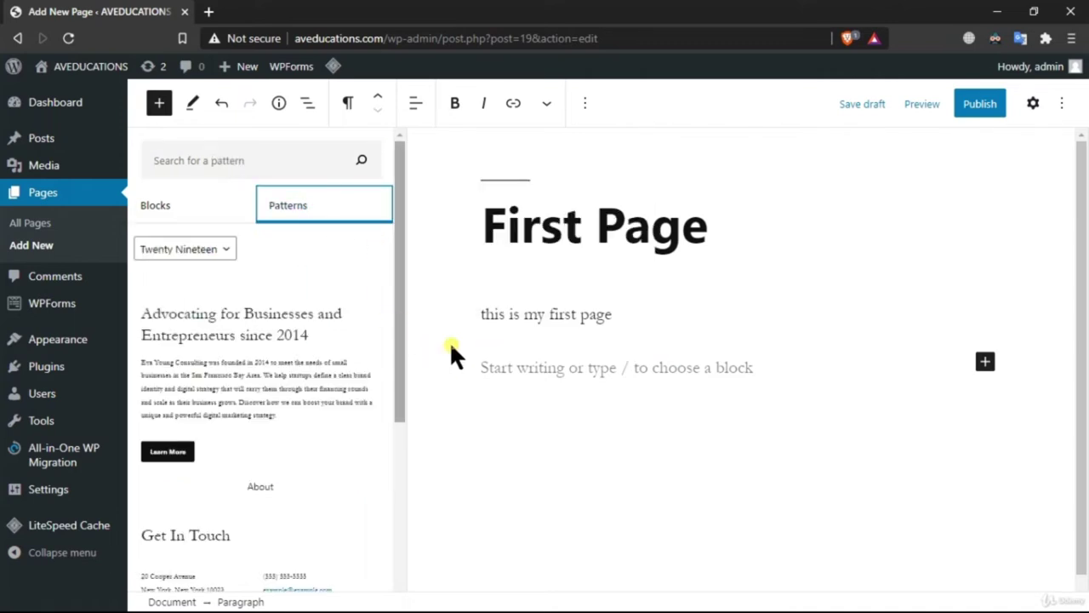
{"action": "scroll", "coordinate": [340, 375], "scroll_direction": "down", "scroll_amount": 3}
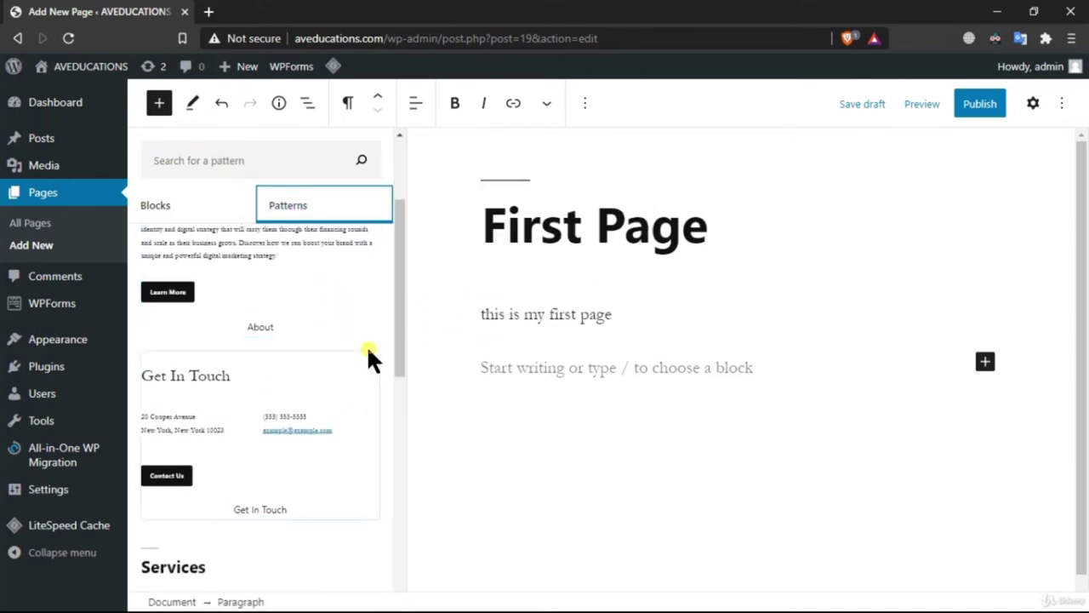
{"action": "scroll", "coordinate": [343, 523], "scroll_direction": "up", "scroll_amount": 3}
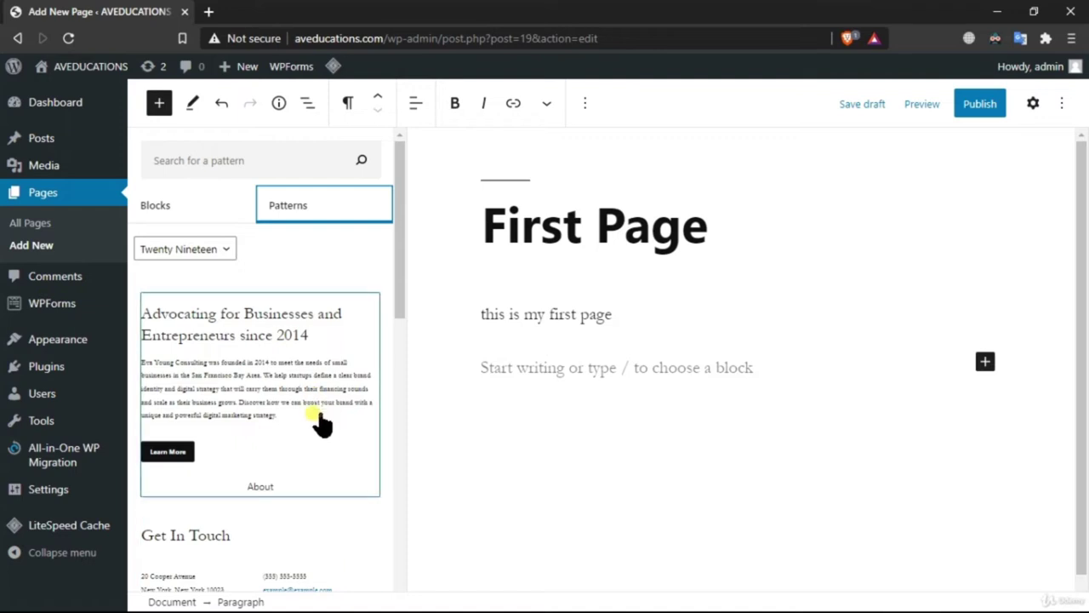
{"action": "scroll", "coordinate": [322, 421], "scroll_direction": "down", "scroll_amount": 10}
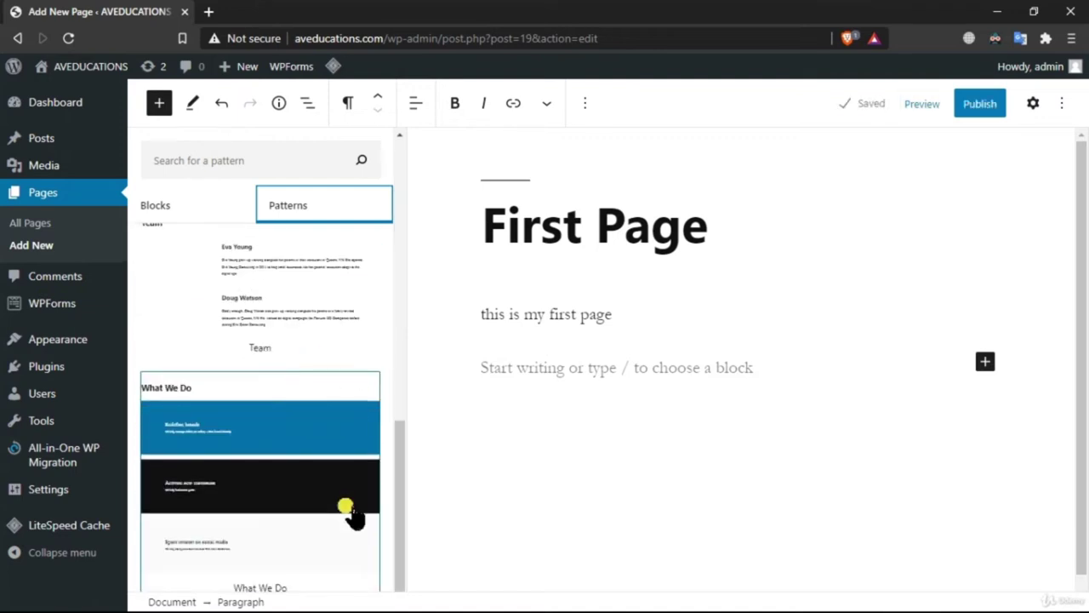
{"action": "scroll", "coordinate": [289, 340], "scroll_direction": "up", "scroll_amount": 5}
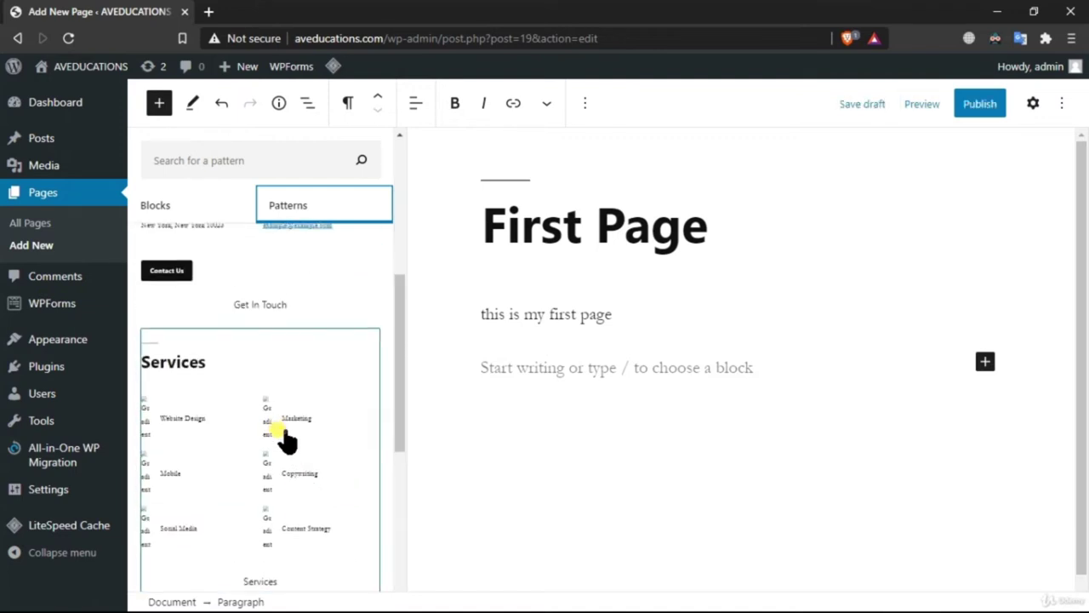
{"action": "scroll", "coordinate": [285, 437], "scroll_direction": "up", "scroll_amount": 3}
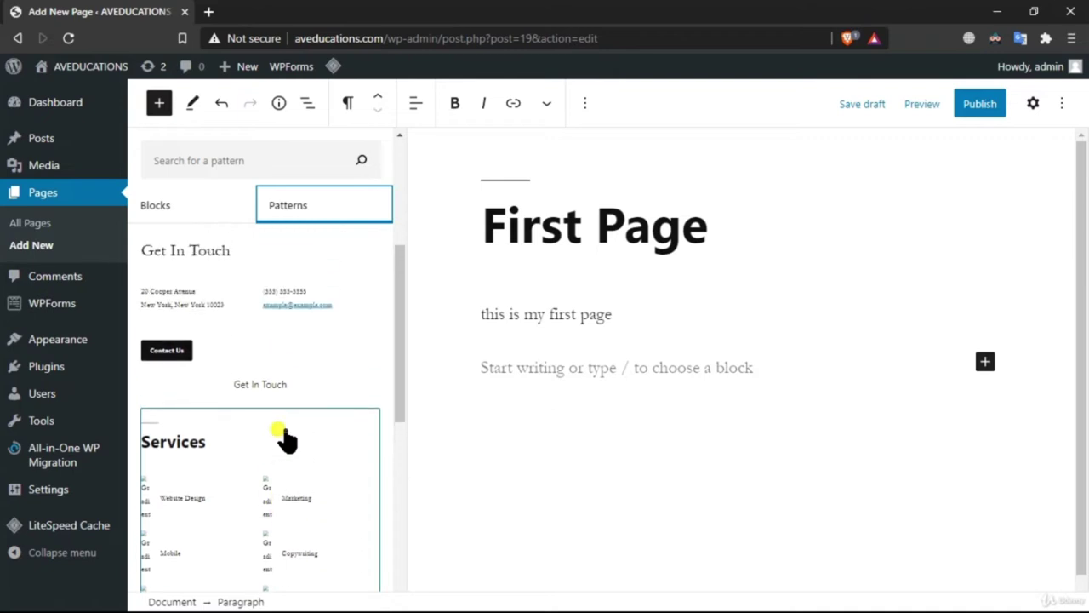
{"action": "scroll", "coordinate": [225, 506], "scroll_direction": "up", "scroll_amount": 2}
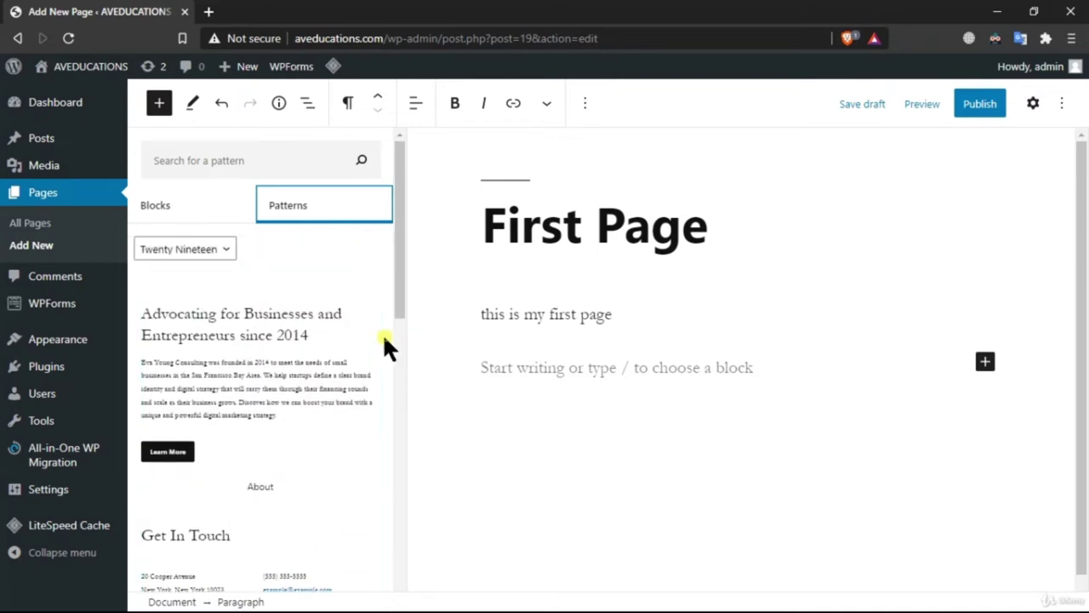
{"action": "scroll", "coordinate": [297, 372], "scroll_direction": "down", "scroll_amount": 10}
{"action": "scroll", "coordinate": [311, 455], "scroll_direction": "up", "scroll_amount": 5}
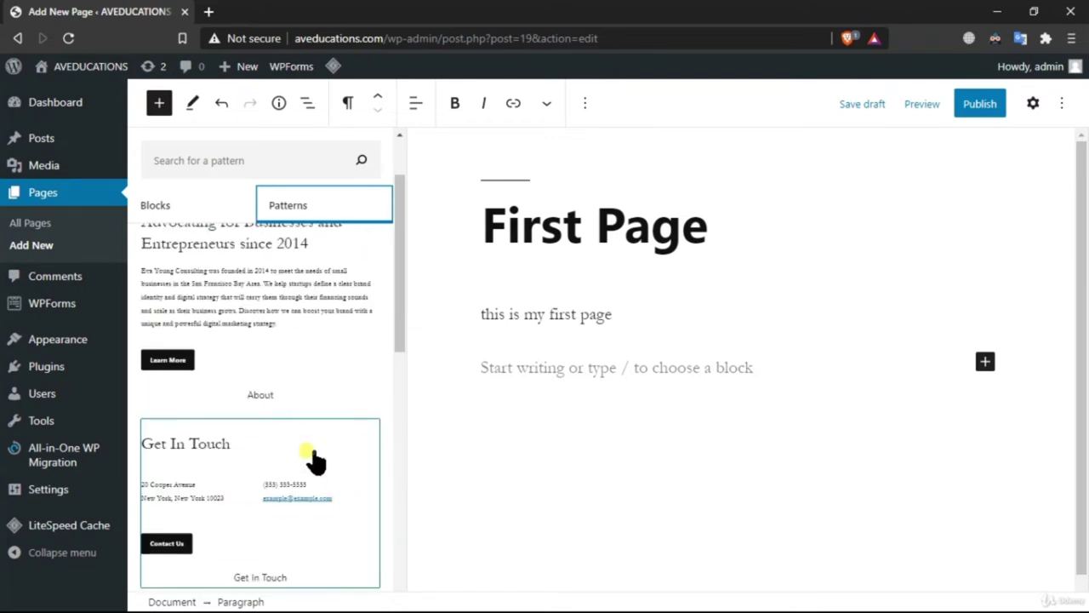
{"action": "scroll", "coordinate": [302, 426], "scroll_direction": "down", "scroll_amount": 6}
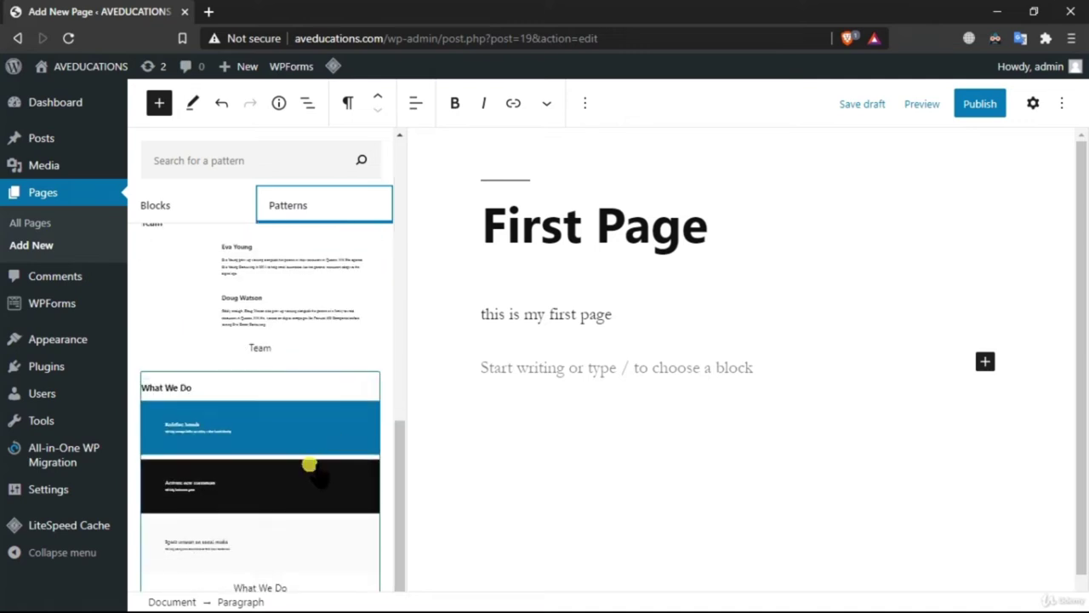
{"action": "scroll", "coordinate": [313, 464], "scroll_direction": "up", "scroll_amount": 4}
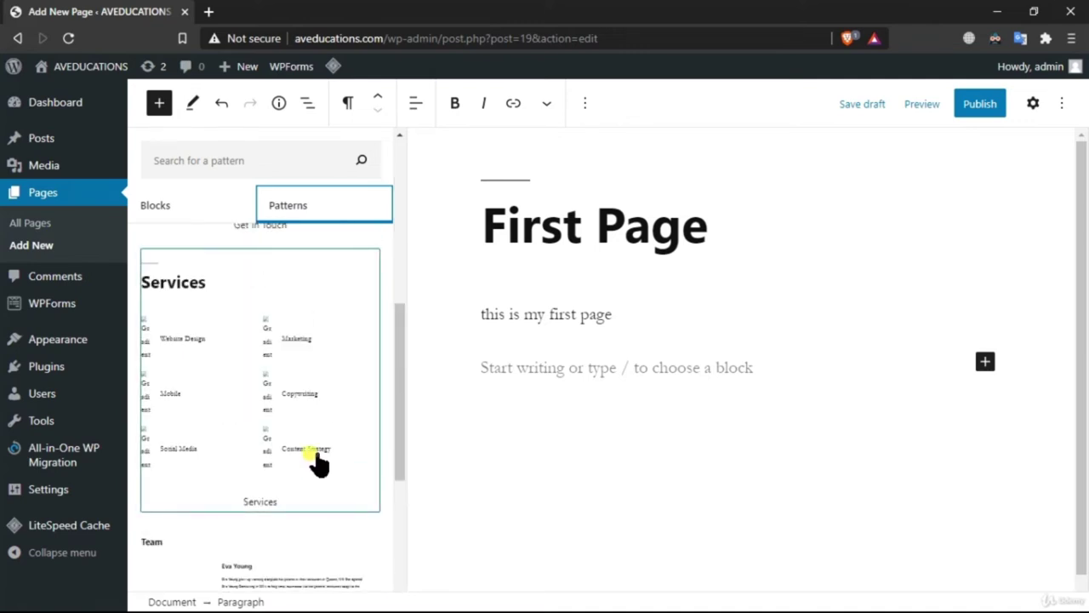
{"action": "left_click", "coordinate": [335, 413]}
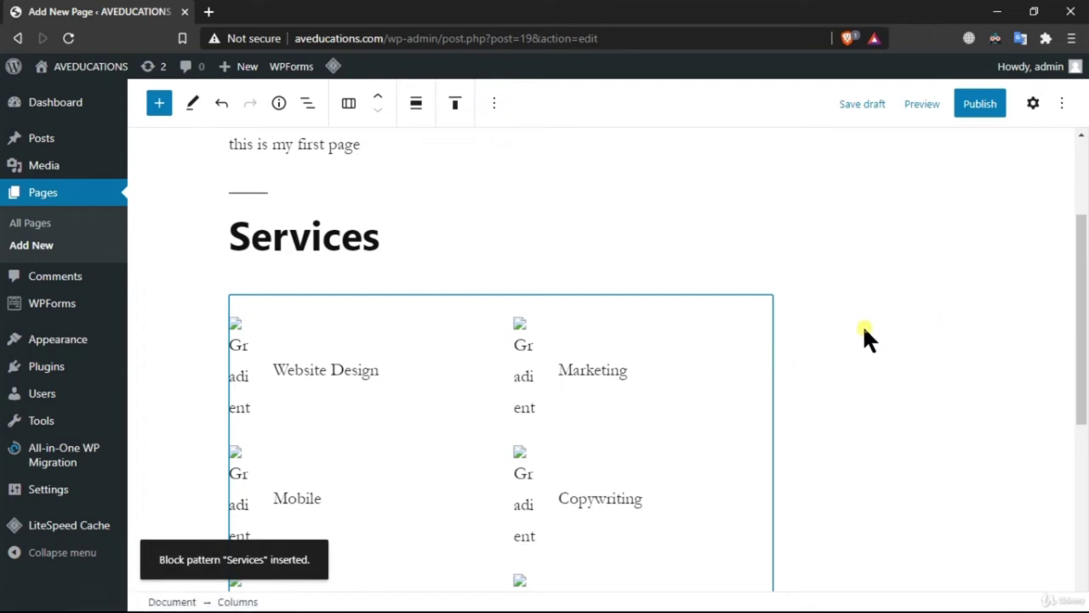
Check the page content from its title to the Services section and publish the page immediately with public visibility
{"action": "scroll", "coordinate": [806, 334], "scroll_direction": "up", "scroll_amount": 2}
{"action": "scroll", "coordinate": [806, 334], "scroll_direction": "down", "scroll_amount": 2}
{"action": "scroll", "coordinate": [486, 292], "scroll_direction": "up", "scroll_amount": 3}
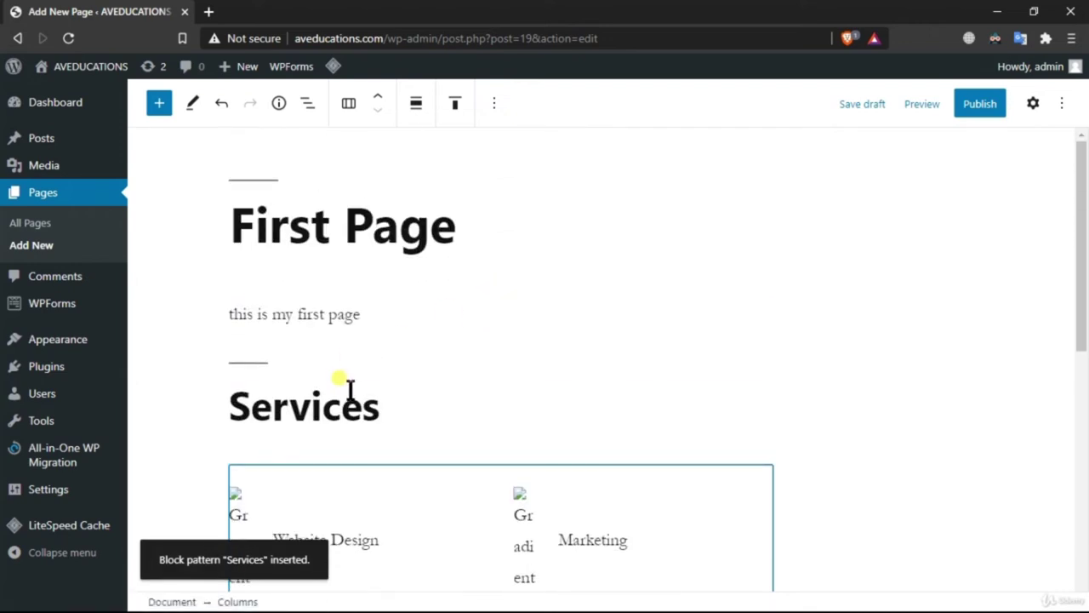
{"action": "left_click", "coordinate": [1001, 116]}
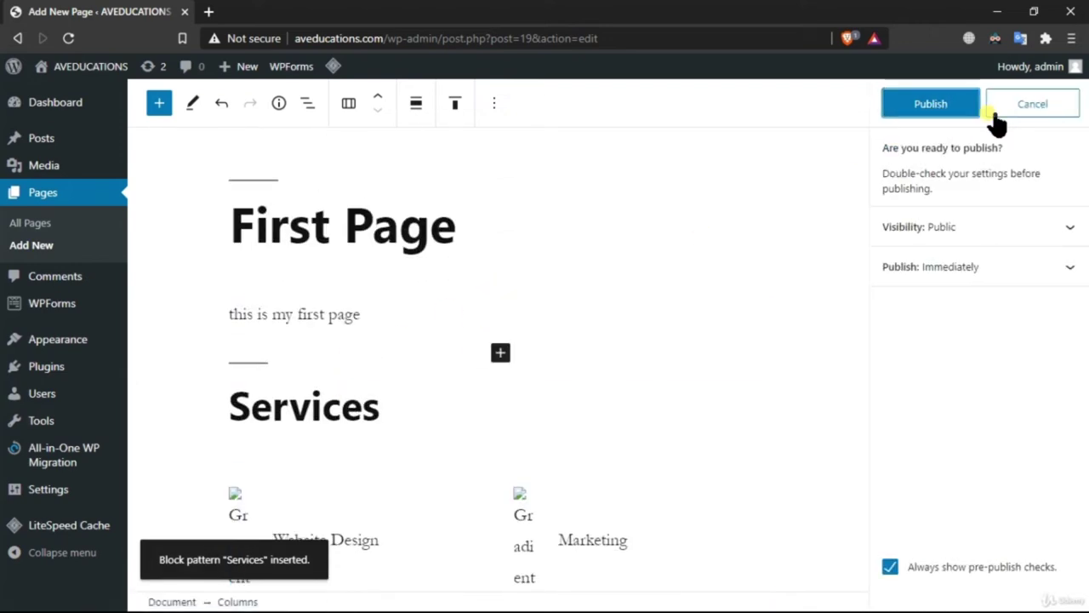
{"action": "left_click", "coordinate": [930, 105]}
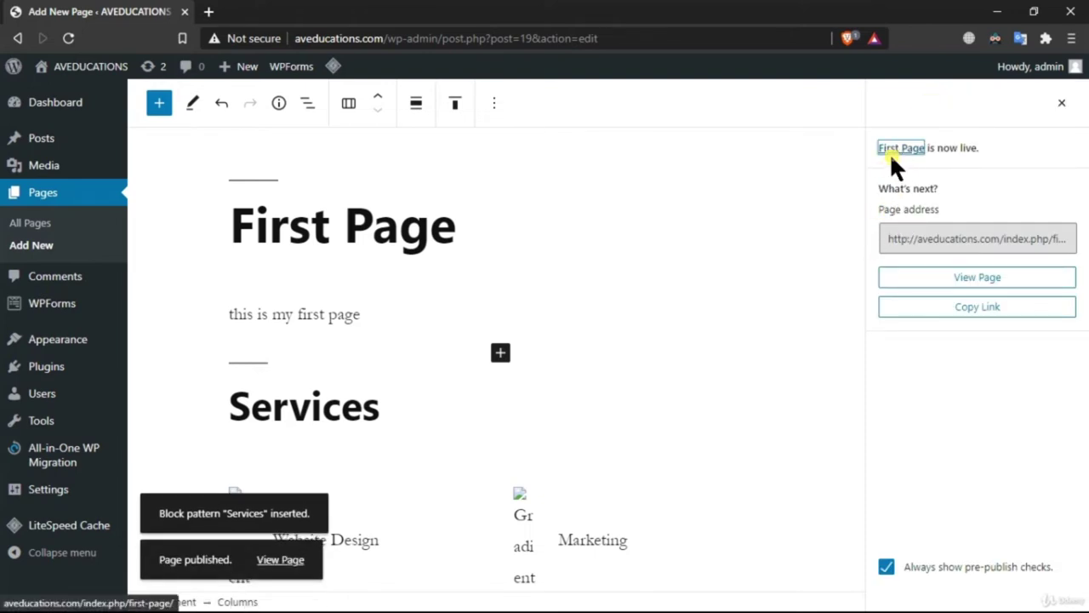
View the published First Page in a new browser tab and examine its text and Services section
{"action": "right_click", "coordinate": [904, 273]}
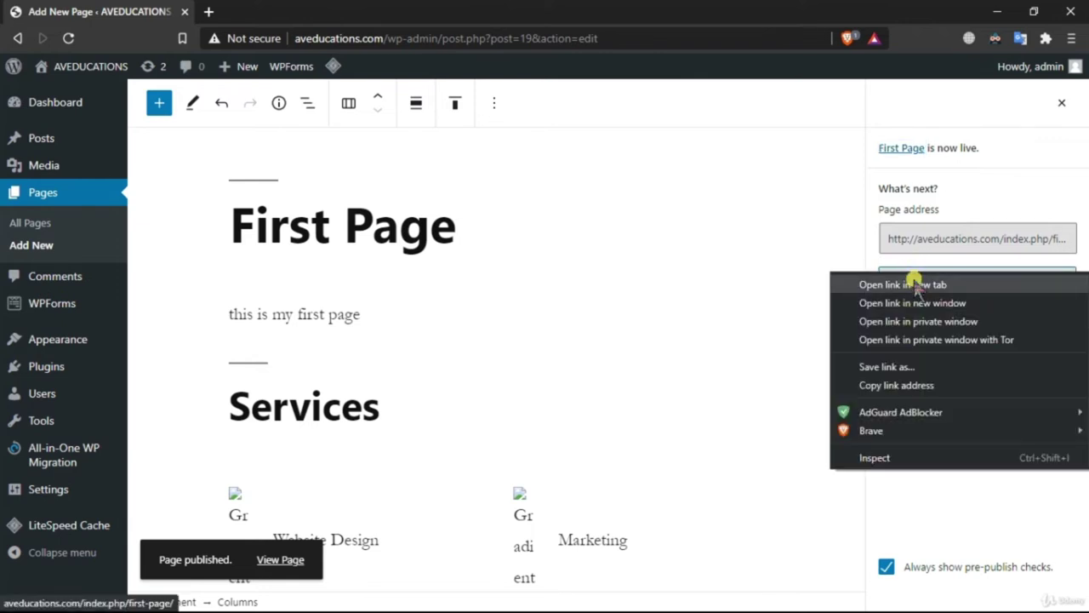
{"action": "left_click", "coordinate": [915, 285]}
{"action": "left_click", "coordinate": [324, 12]}
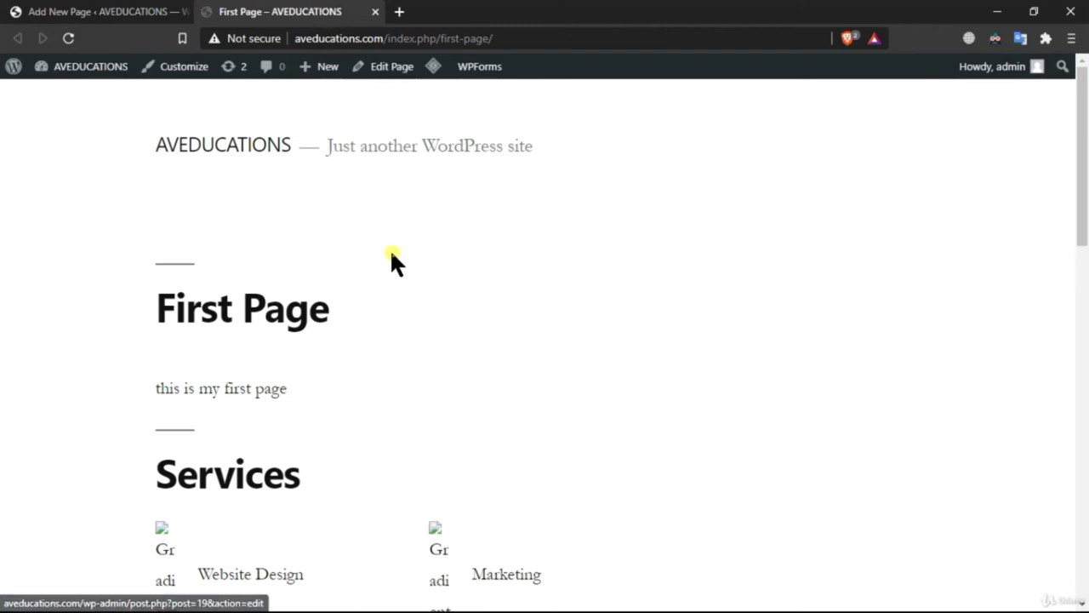
{"action": "scroll", "coordinate": [380, 213], "scroll_direction": "down", "scroll_amount": 2}
{"action": "scroll", "coordinate": [452, 371], "scroll_direction": "down", "scroll_amount": 6}
{"action": "scroll", "coordinate": [455, 375], "scroll_direction": "down", "scroll_amount": 2}
{"action": "scroll", "coordinate": [484, 401], "scroll_direction": "up", "scroll_amount": 9}
{"action": "scroll", "coordinate": [472, 406], "scroll_direction": "down", "scroll_amount": 3}
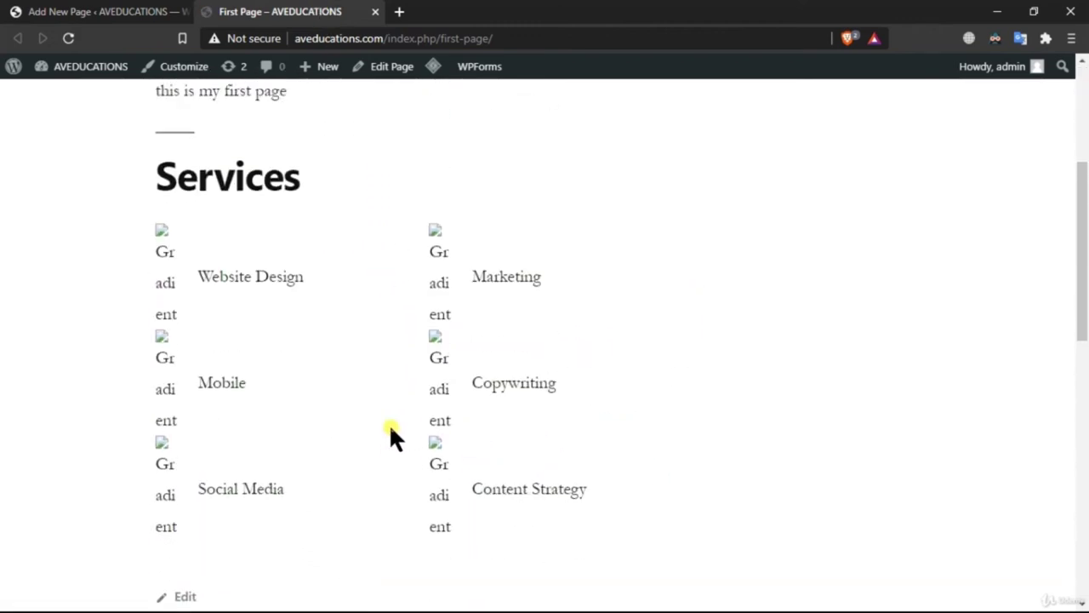
{"action": "scroll", "coordinate": [400, 439], "scroll_direction": "up", "scroll_amount": 4}
Go to the site's home page and look through the post and the widgets below it
{"action": "left_click", "coordinate": [205, 145]}
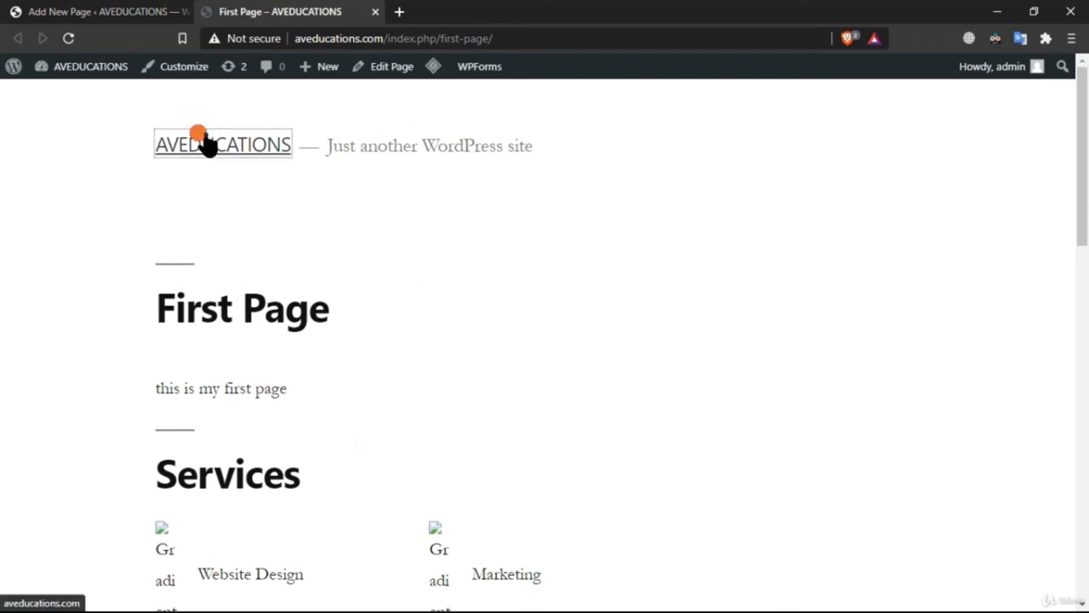
{"action": "scroll", "coordinate": [425, 372], "scroll_direction": "down", "scroll_amount": 5}
{"action": "scroll", "coordinate": [455, 417], "scroll_direction": "down", "scroll_amount": 2}
{"action": "scroll", "coordinate": [450, 416], "scroll_direction": "up", "scroll_amount": 9}
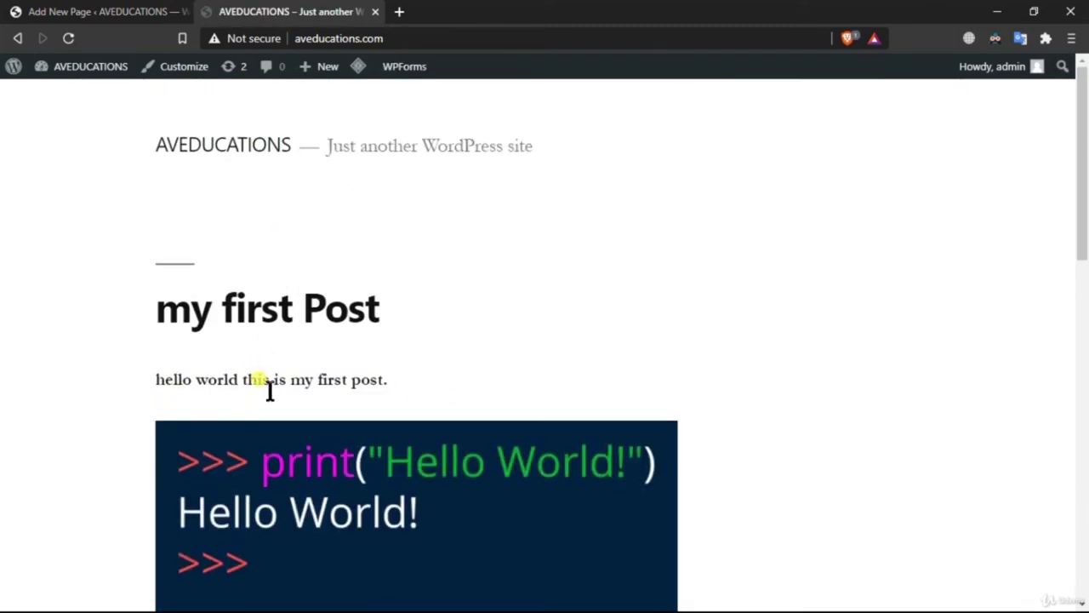
{"action": "scroll", "coordinate": [269, 387], "scroll_direction": "down", "scroll_amount": 7}
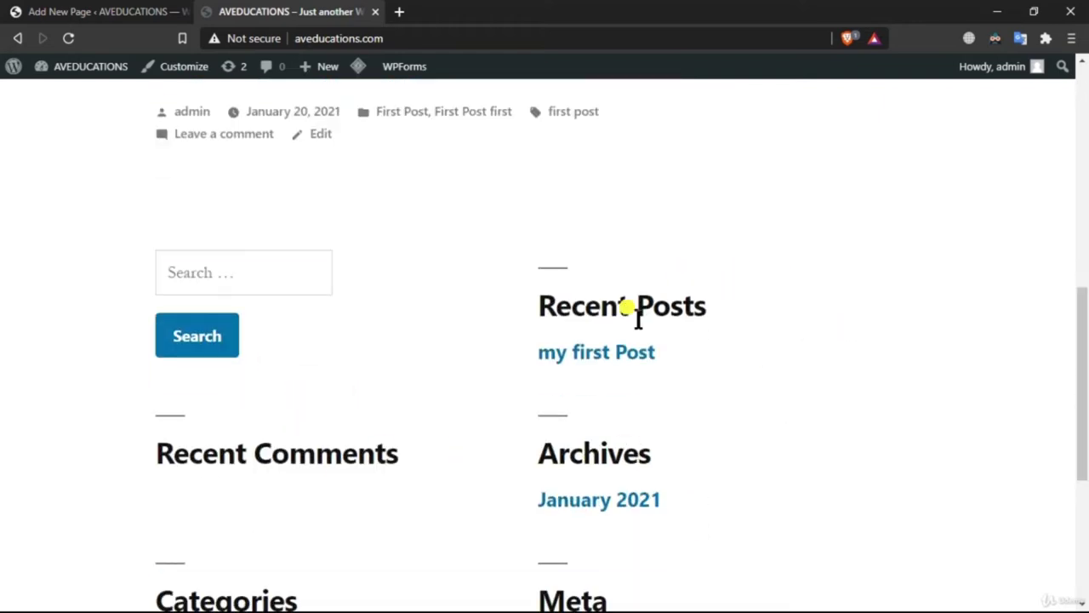
{"action": "scroll", "coordinate": [642, 284], "scroll_direction": "up", "scroll_amount": 7}
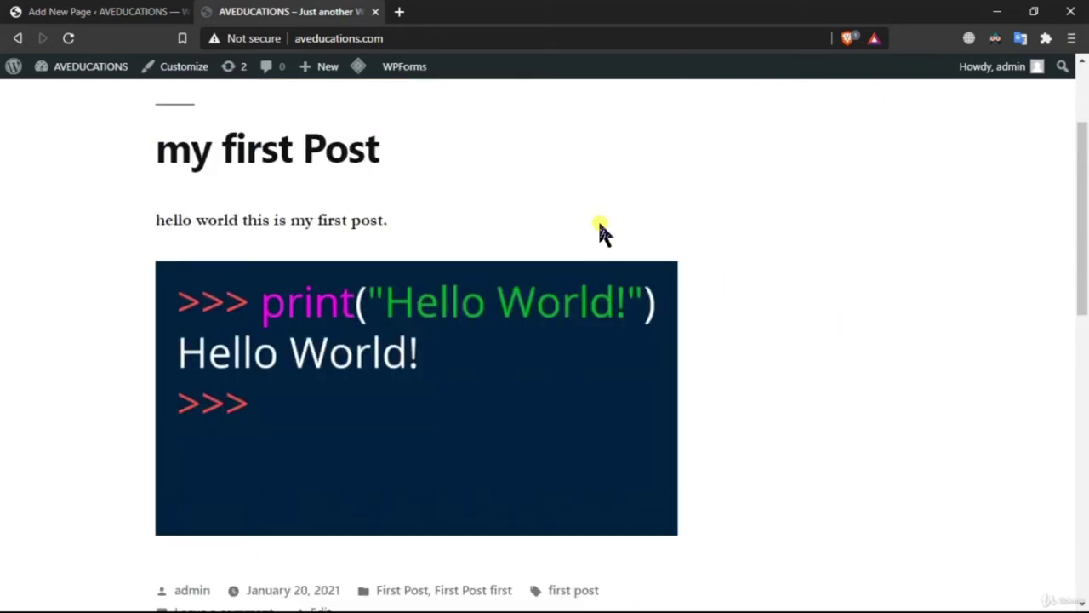
Close the site's browser tab and review the Services section in the page editor
{"action": "left_click", "coordinate": [379, 12]}
{"action": "scroll", "coordinate": [632, 283], "scroll_direction": "down", "scroll_amount": 3}
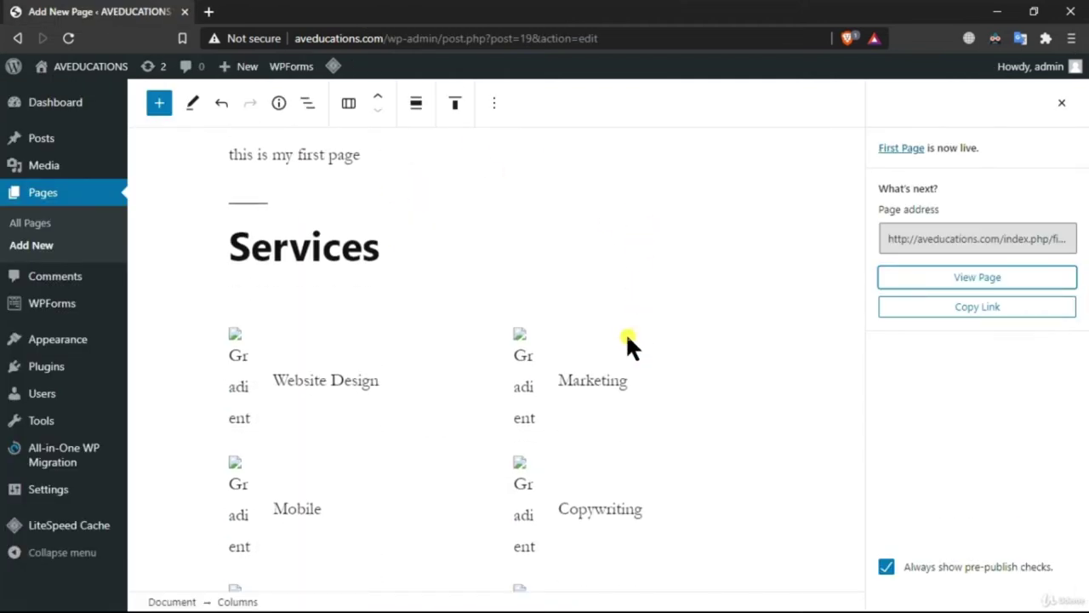
{"action": "scroll", "coordinate": [621, 336], "scroll_direction": "down", "scroll_amount": 5}
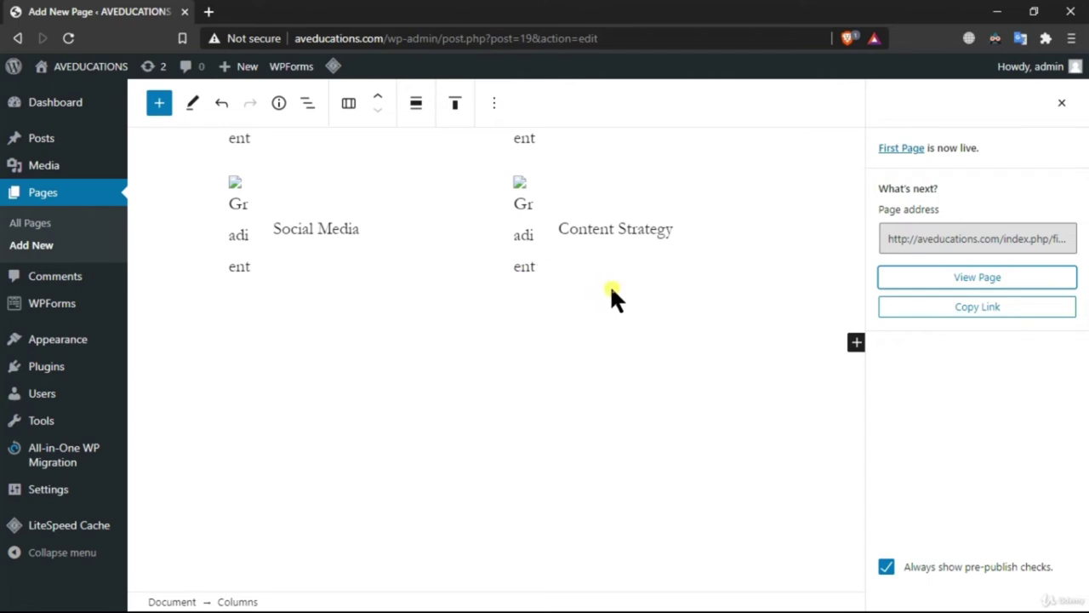
{"action": "scroll", "coordinate": [634, 377], "scroll_direction": "up", "scroll_amount": 3}
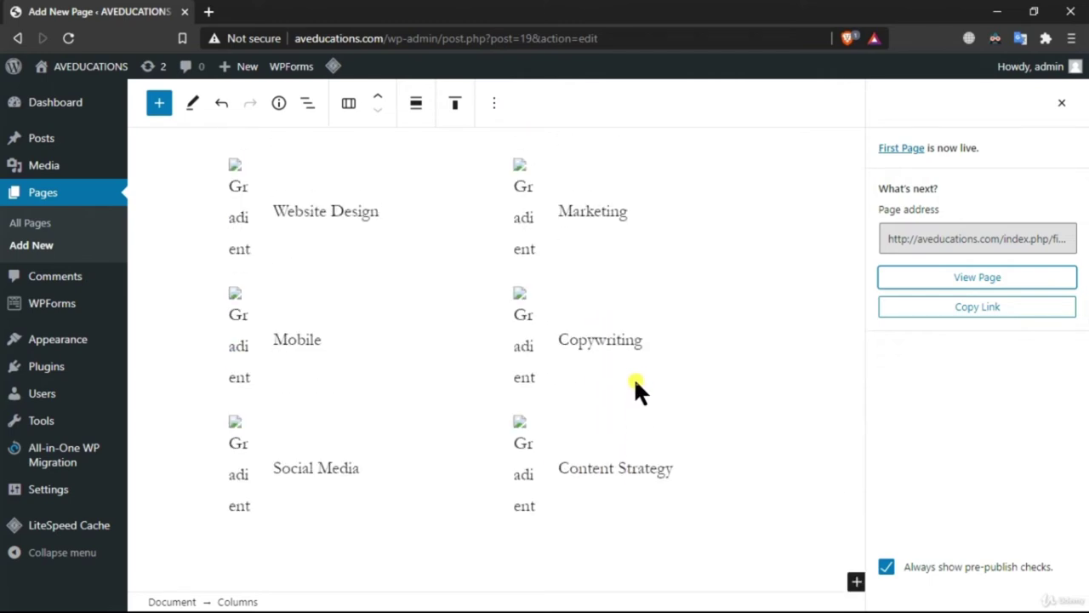
{"action": "scroll", "coordinate": [638, 387], "scroll_direction": "up", "scroll_amount": 1}
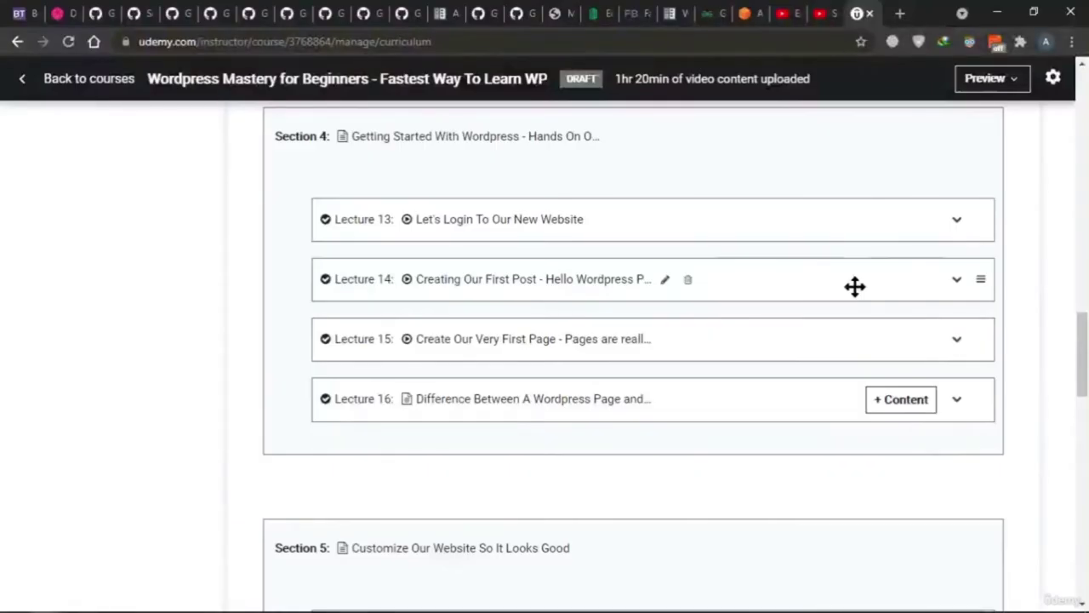
Switch to the browser window with the finished AVEDUCATIONS home page and look through it down to the footer
{"action": "key", "text": "alt+Tab"}
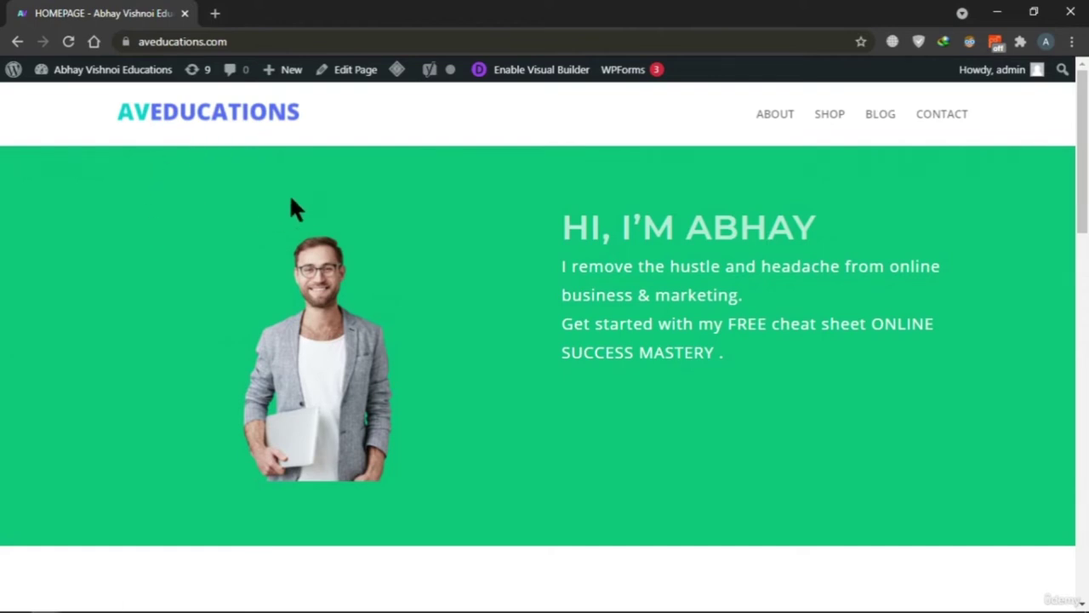
{"action": "scroll", "coordinate": [289, 209], "scroll_direction": "down", "scroll_amount": 2}
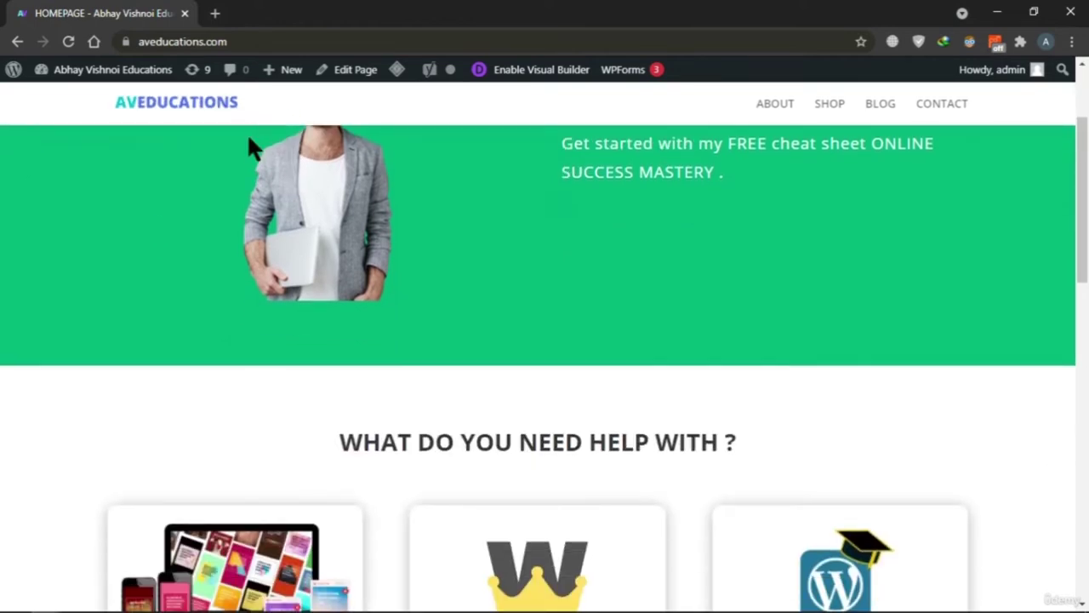
{"action": "scroll", "coordinate": [170, 187], "scroll_direction": "down", "scroll_amount": 4}
{"action": "scroll", "coordinate": [53, 225], "scroll_direction": "down", "scroll_amount": 10}
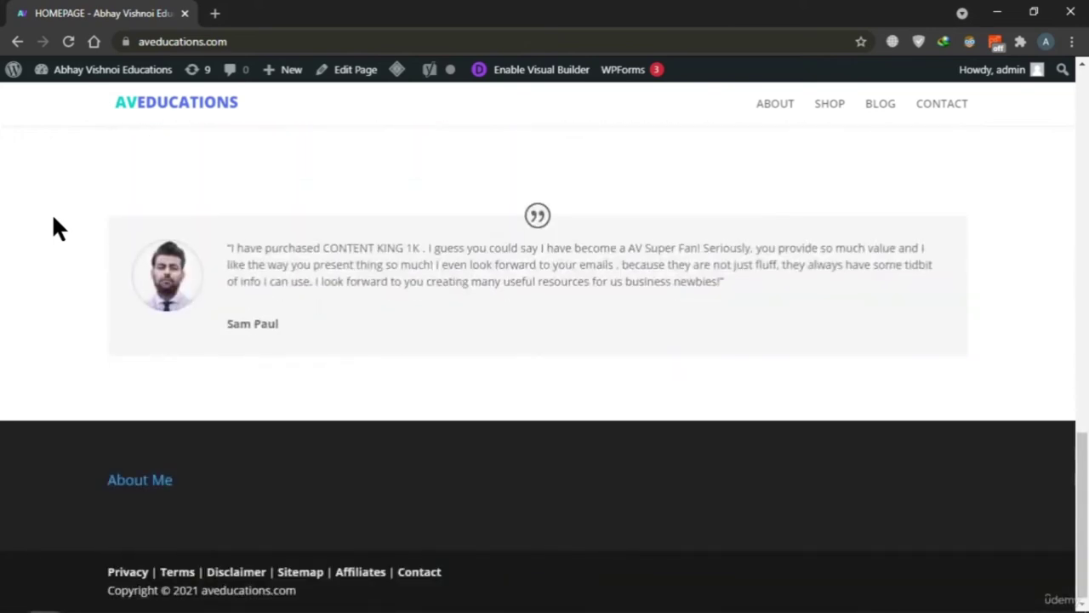
{"action": "scroll", "coordinate": [53, 223], "scroll_direction": "up", "scroll_amount": 12}
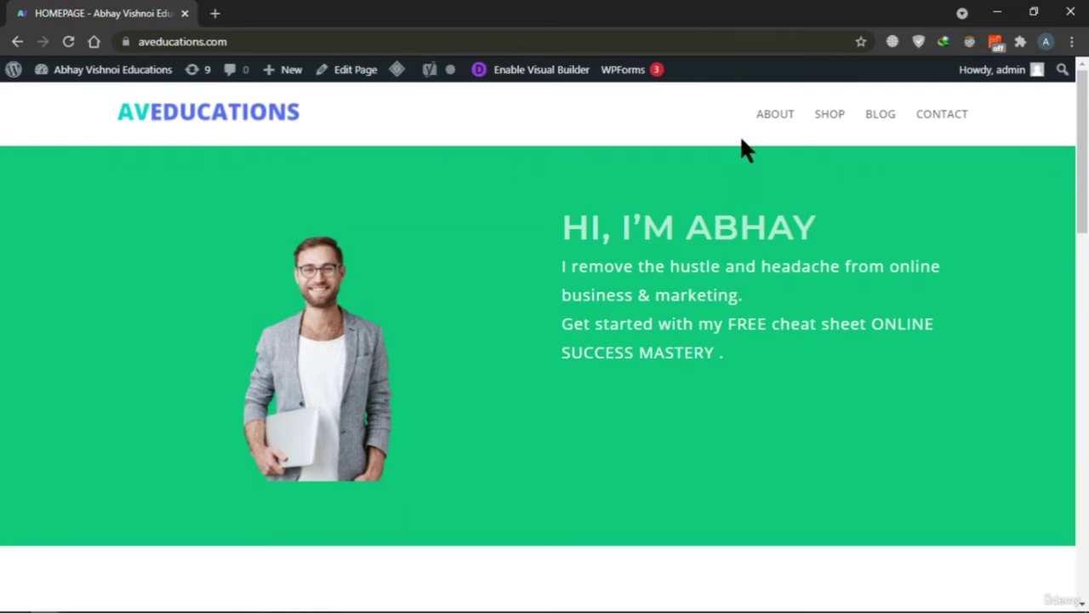
Open the site's About page and examine its heading, introduction text and footer
{"action": "left_click", "coordinate": [772, 117]}
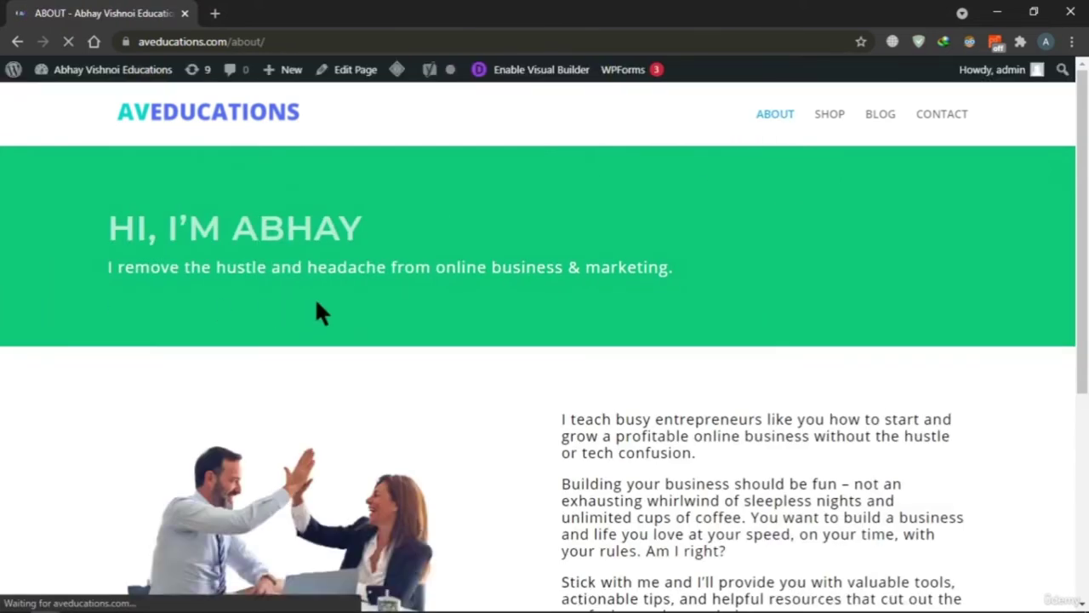
{"action": "scroll", "coordinate": [127, 238], "scroll_direction": "down", "scroll_amount": 1}
{"action": "scroll", "coordinate": [378, 220], "scroll_direction": "up", "scroll_amount": 1}
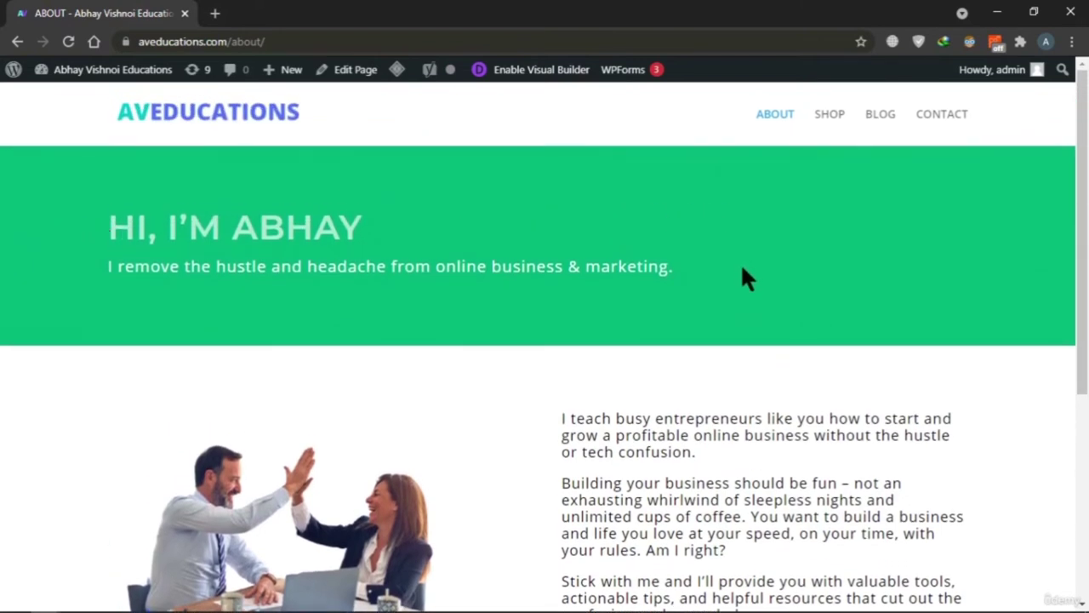
{"action": "left_click_drag", "start_coordinate": [113, 226], "coordinate": [683, 285]}
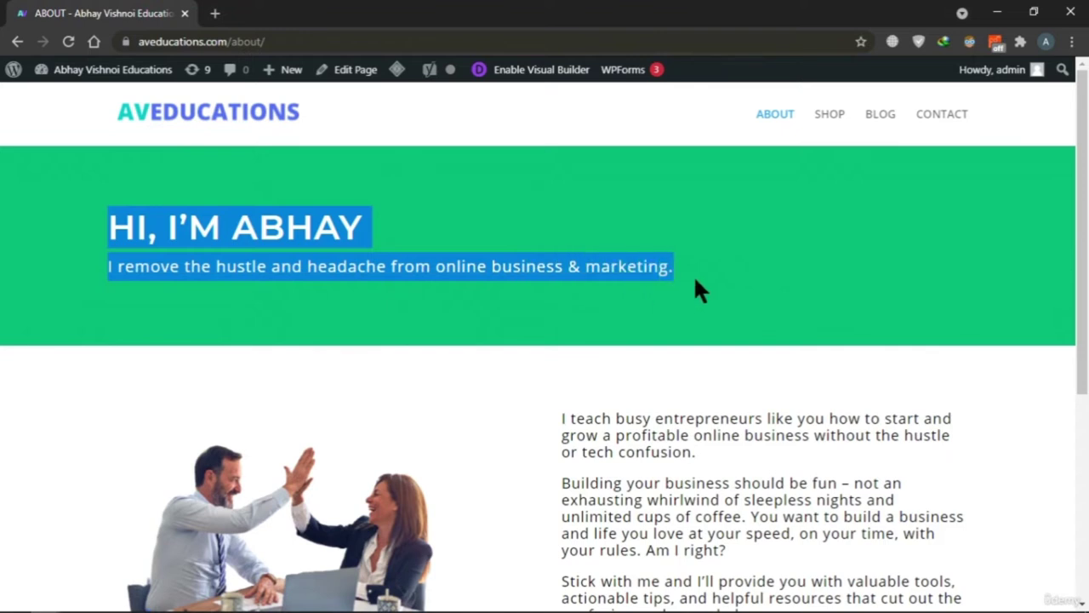
{"action": "scroll", "coordinate": [90, 214], "scroll_direction": "down", "scroll_amount": 2}
{"action": "scroll", "coordinate": [128, 219], "scroll_direction": "down", "scroll_amount": 1}
{"action": "left_click_drag", "start_coordinate": [562, 159], "coordinate": [883, 462]}
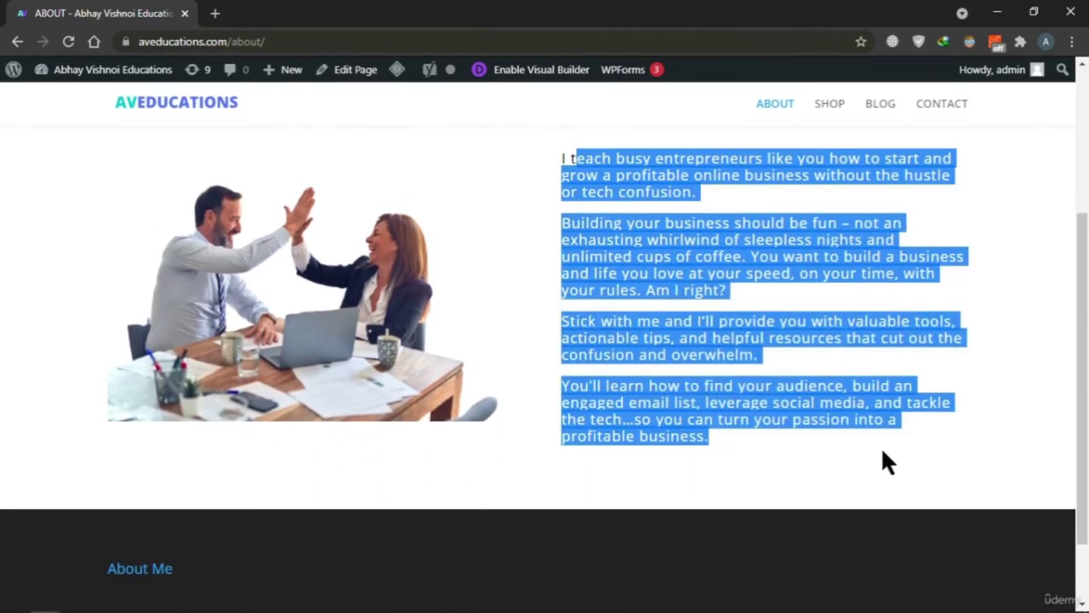
{"action": "scroll", "coordinate": [590, 224], "scroll_direction": "down", "scroll_amount": 1}
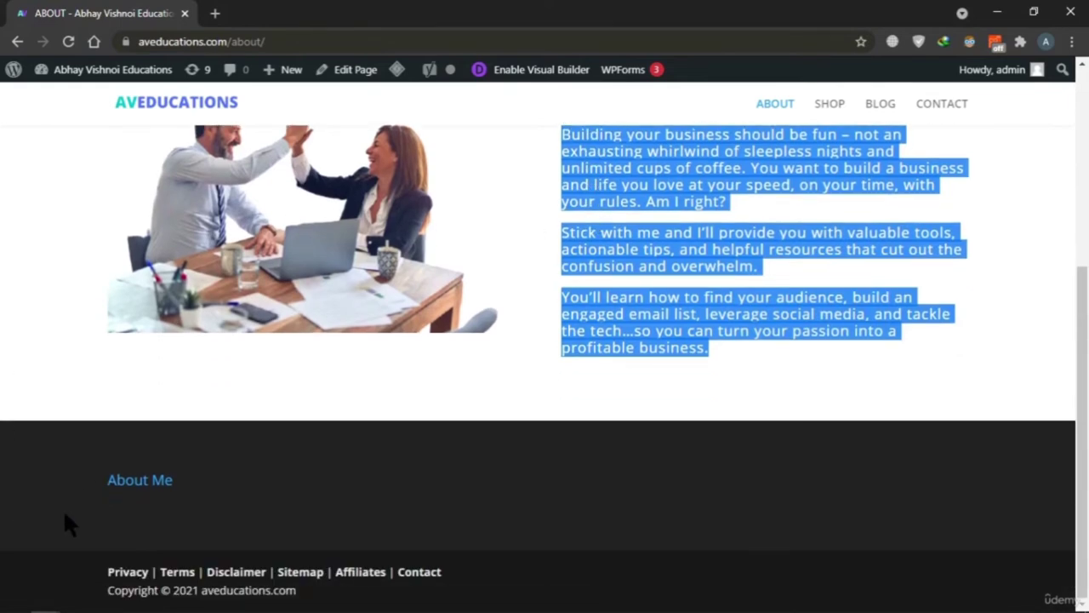
{"action": "left_click", "coordinate": [57, 531]}
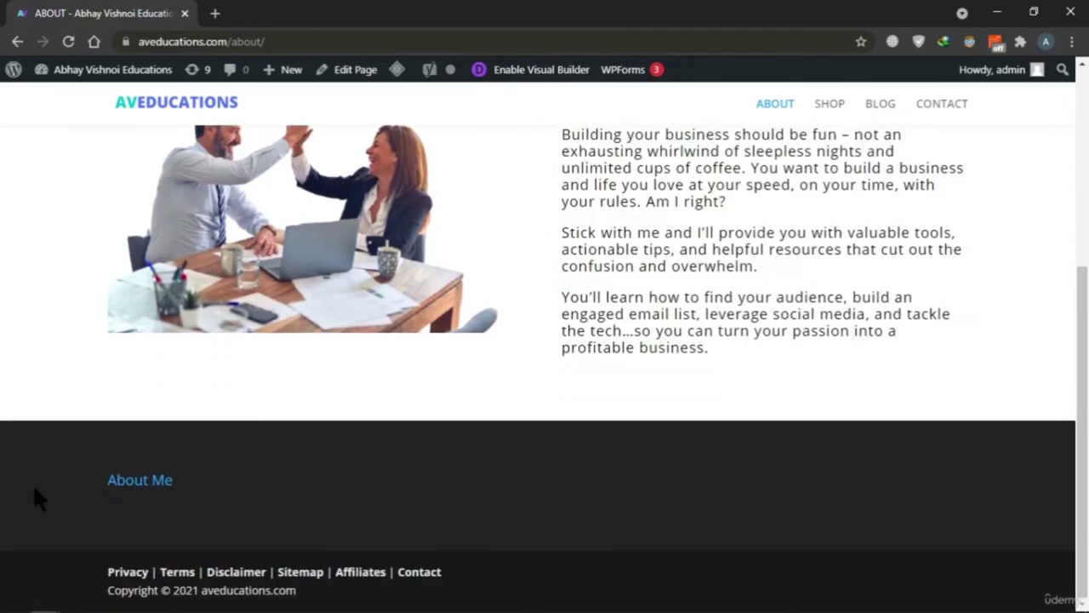
{"action": "scroll", "coordinate": [881, 562], "scroll_direction": "up", "scroll_amount": 4}
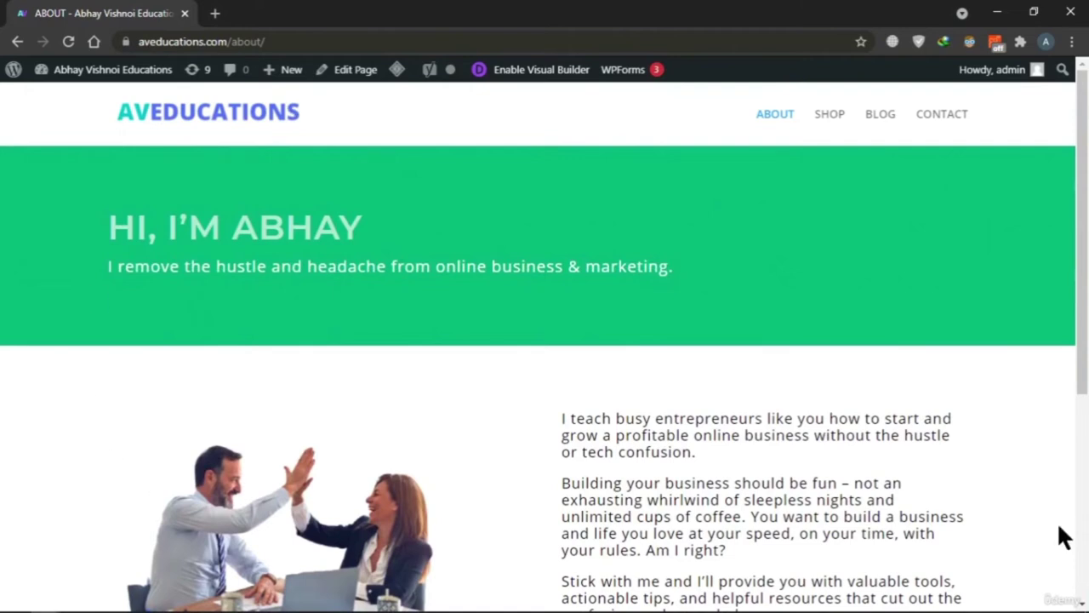
Go from the site to its dashboard and start a new post titled "Hello World"
{"action": "left_click", "coordinate": [131, 98]}
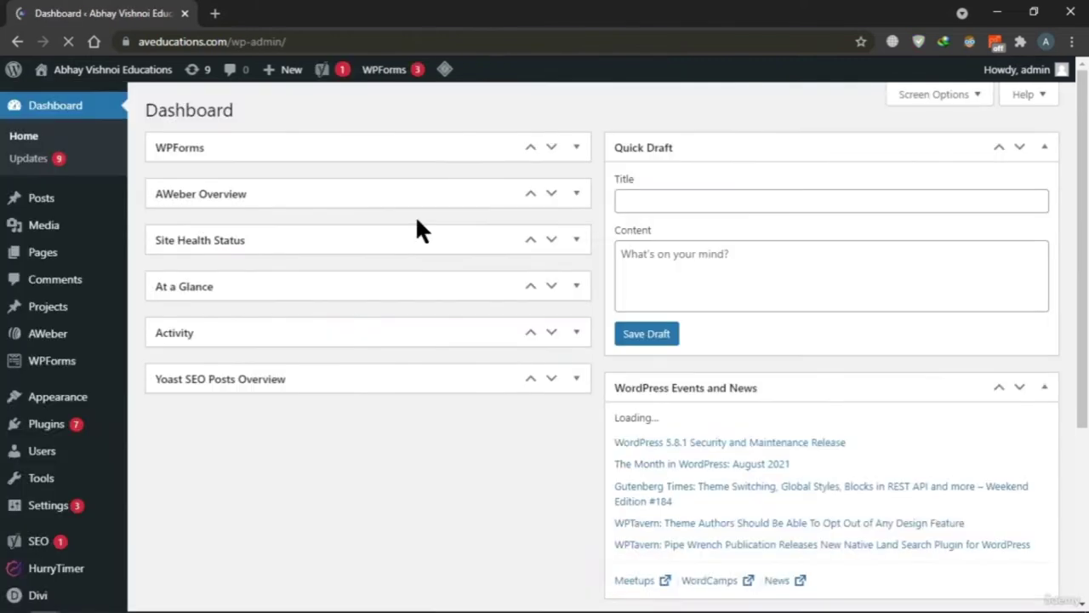
{"action": "mouse_move", "coordinate": [117, 252]}
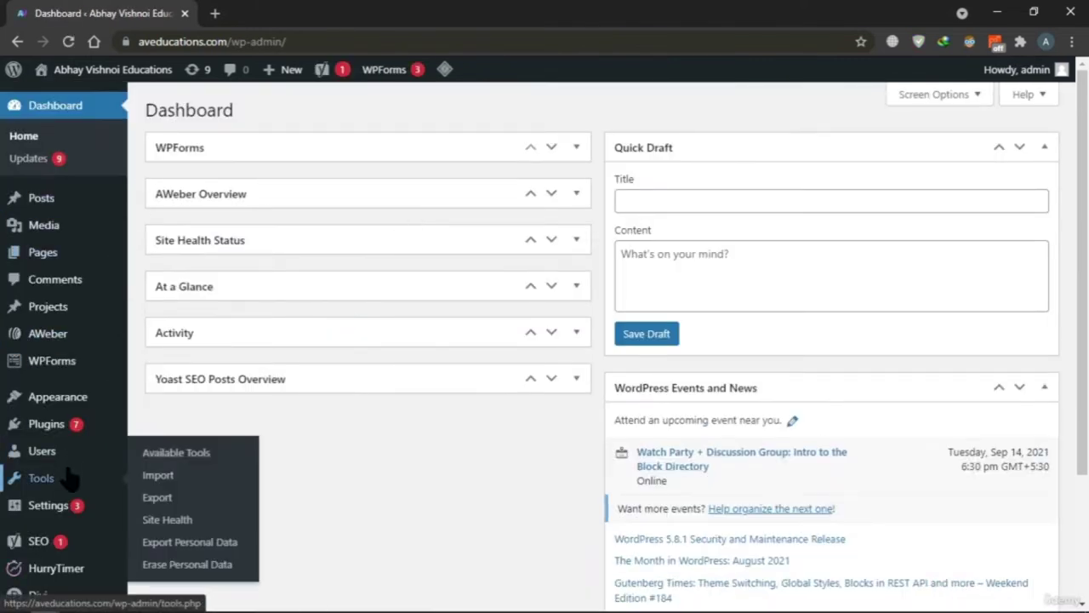
{"action": "mouse_move", "coordinate": [84, 199]}
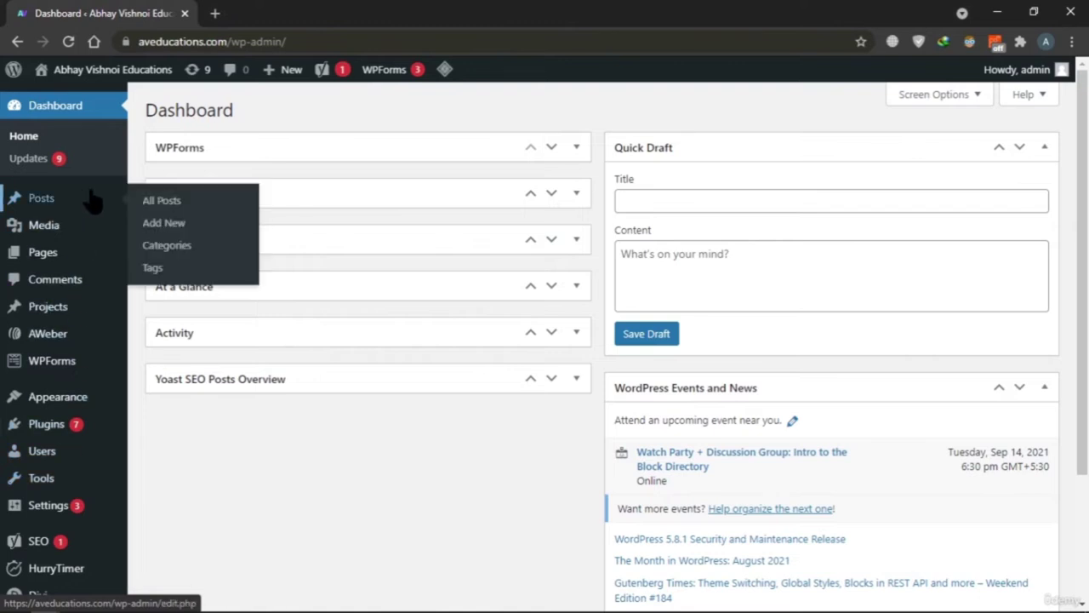
{"action": "left_click", "coordinate": [245, 206]}
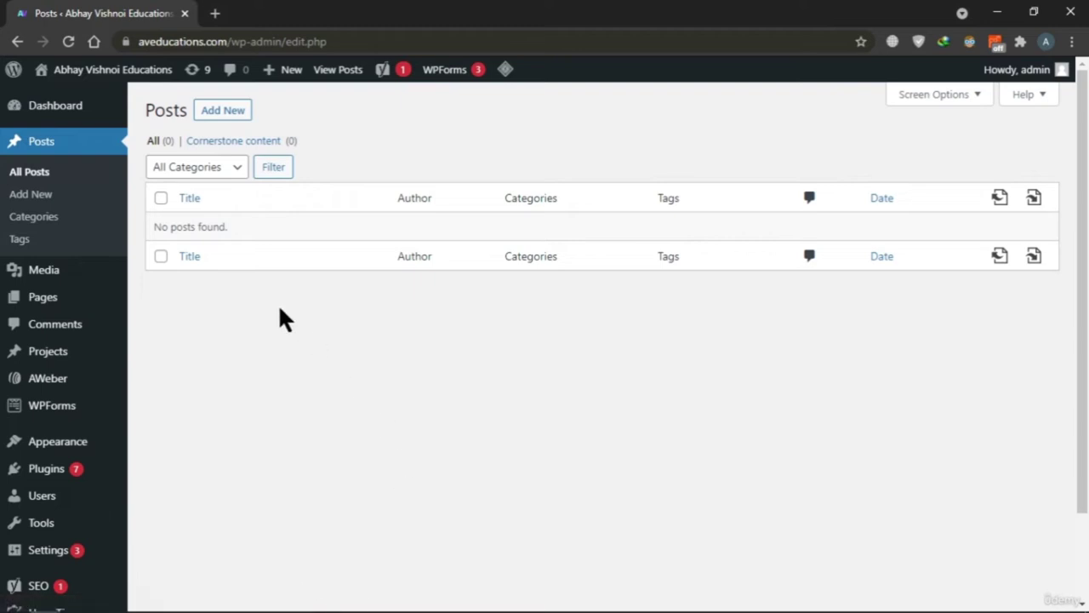
{"action": "left_click", "coordinate": [219, 112]}
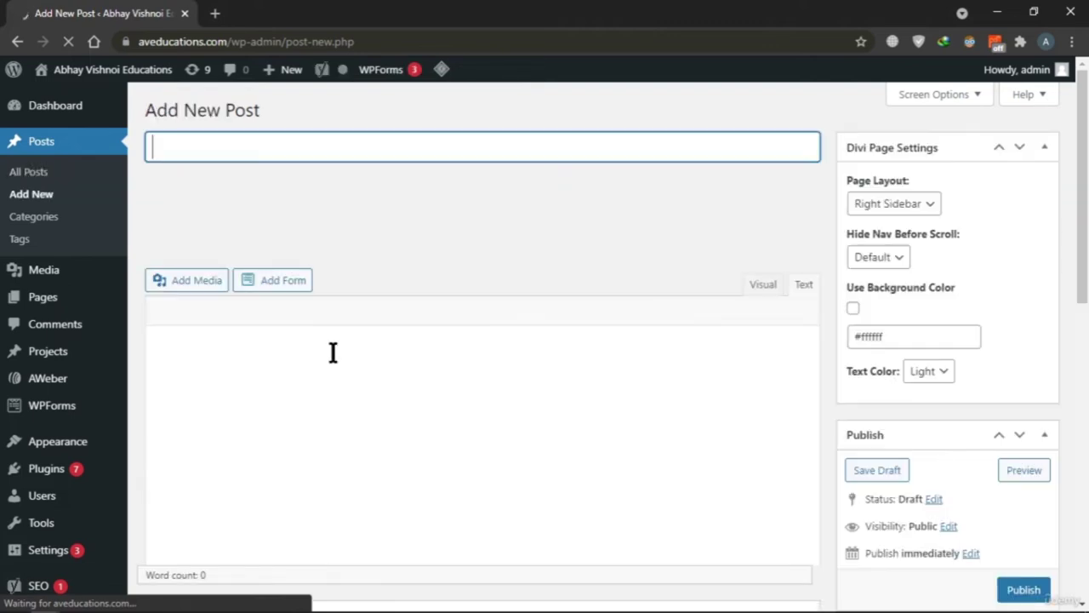
{"action": "type", "text": "Hello World"}
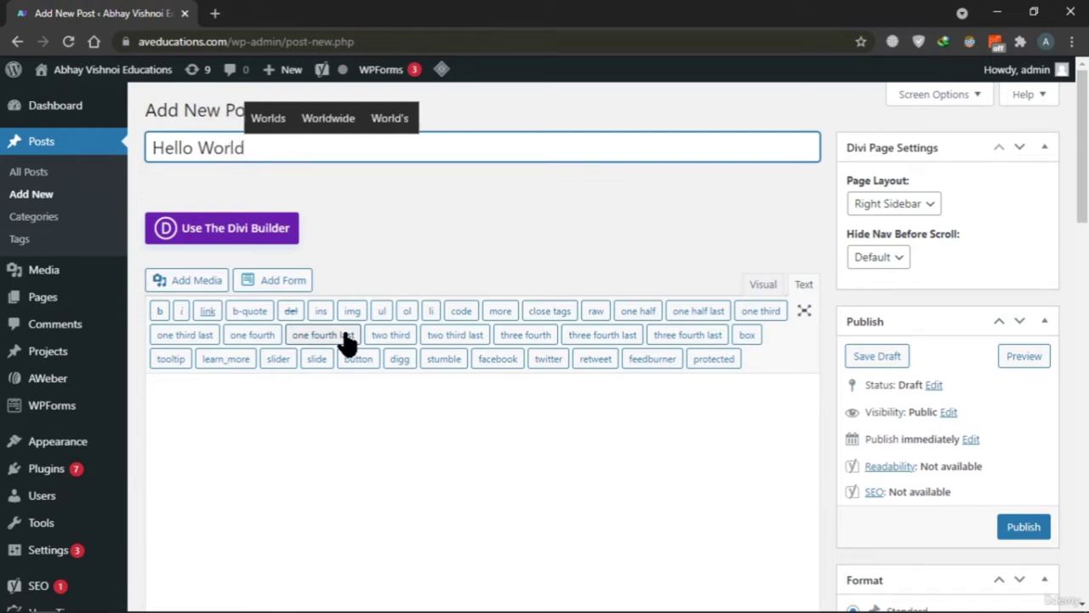
Enter "This is my first post" as the body text of the post
{"action": "scroll", "coordinate": [365, 417], "scroll_direction": "down", "scroll_amount": 2}
{"action": "left_click", "coordinate": [425, 348]}
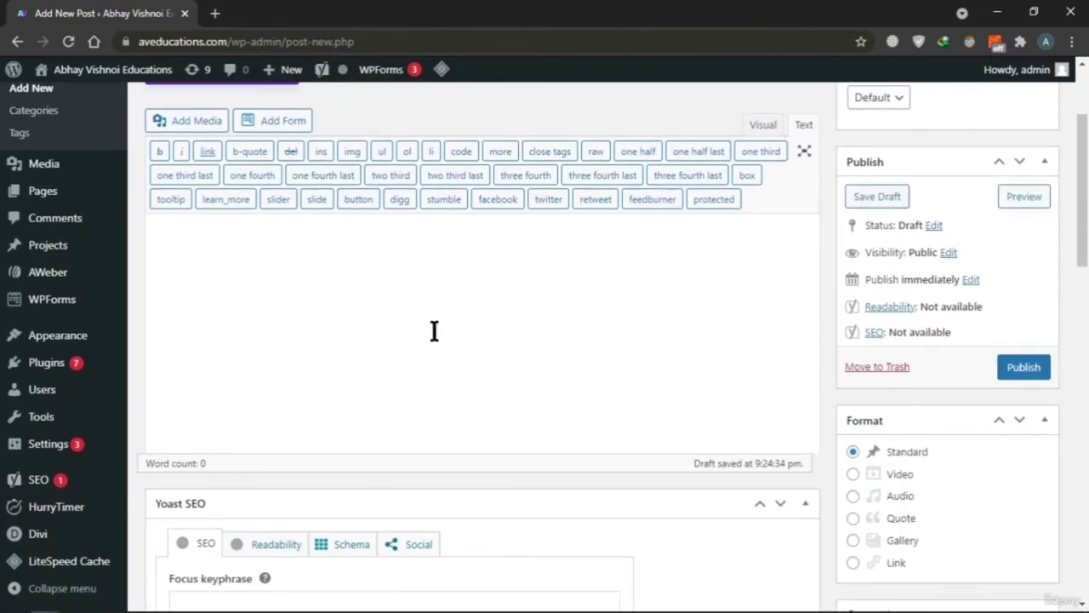
{"action": "type", "text": "This is my "}
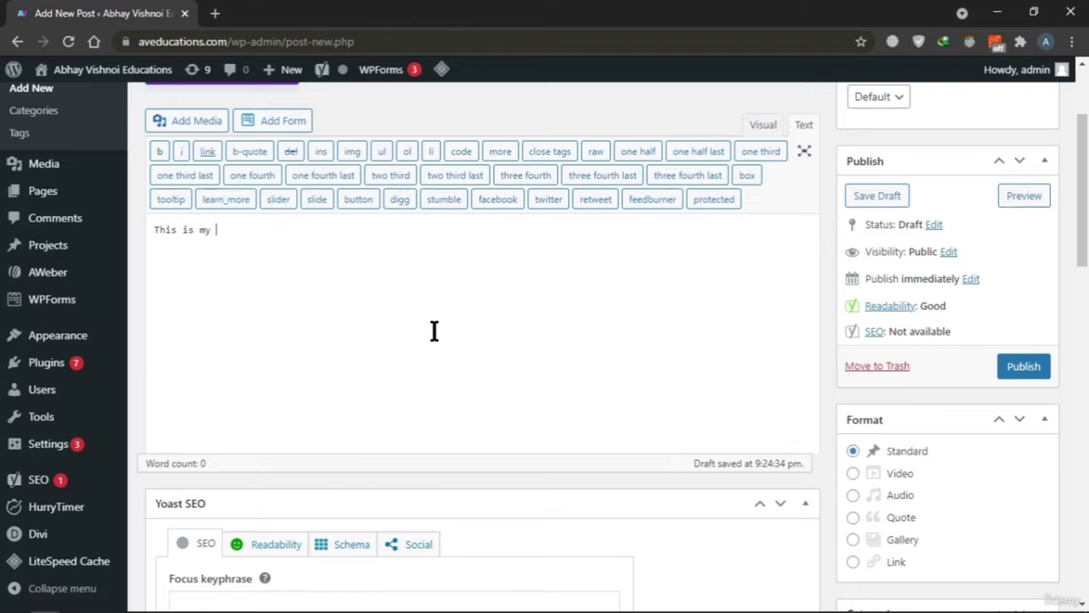
{"action": "type", "text": "first "}
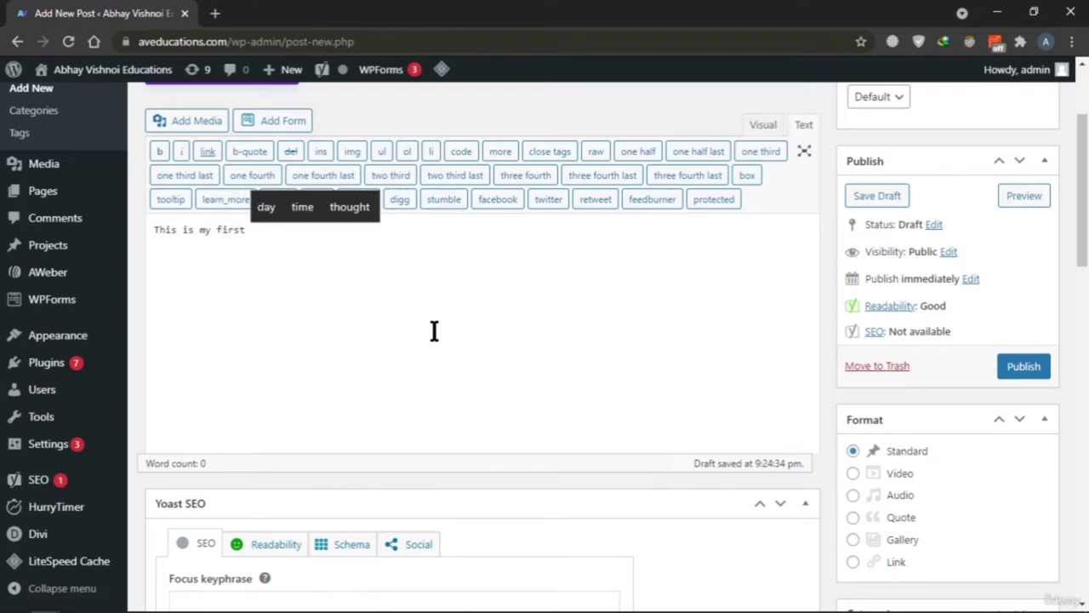
{"action": "type", "text": "post"}
Assign the post to the "First Post" category and publish it
{"action": "scroll", "coordinate": [435, 307], "scroll_direction": "down", "scroll_amount": 5}
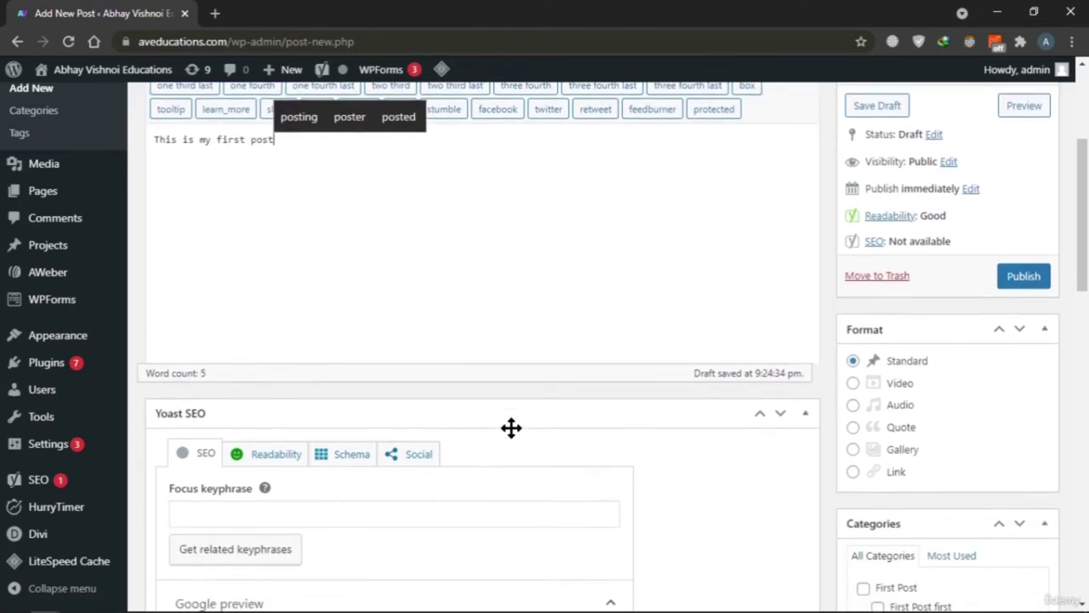
{"action": "scroll", "coordinate": [529, 400], "scroll_direction": "down", "scroll_amount": 1}
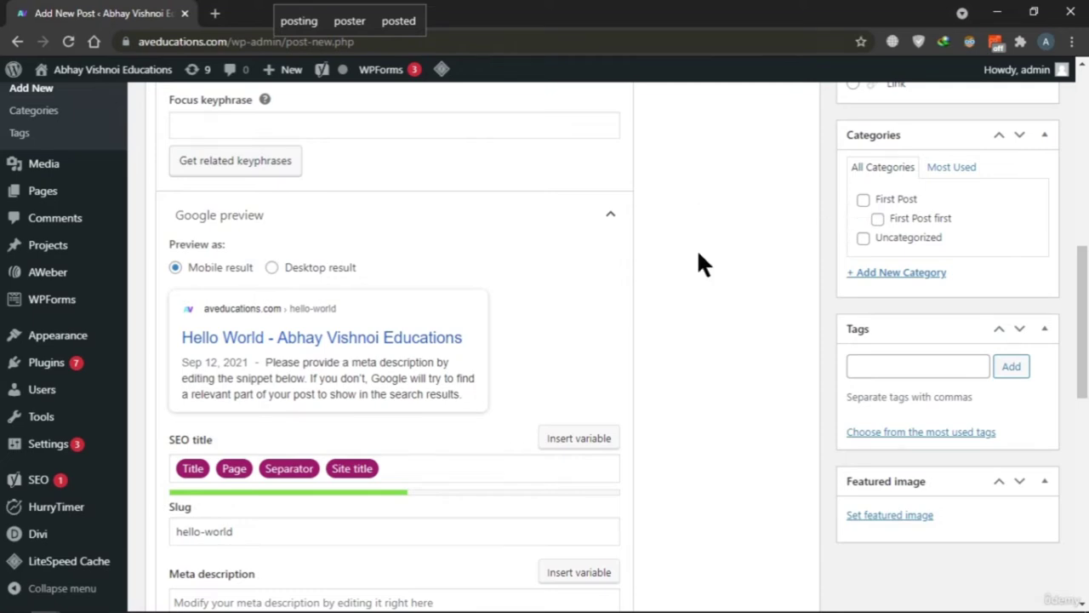
{"action": "scroll", "coordinate": [967, 157], "scroll_direction": "down", "scroll_amount": 1}
{"action": "left_click", "coordinate": [863, 120]}
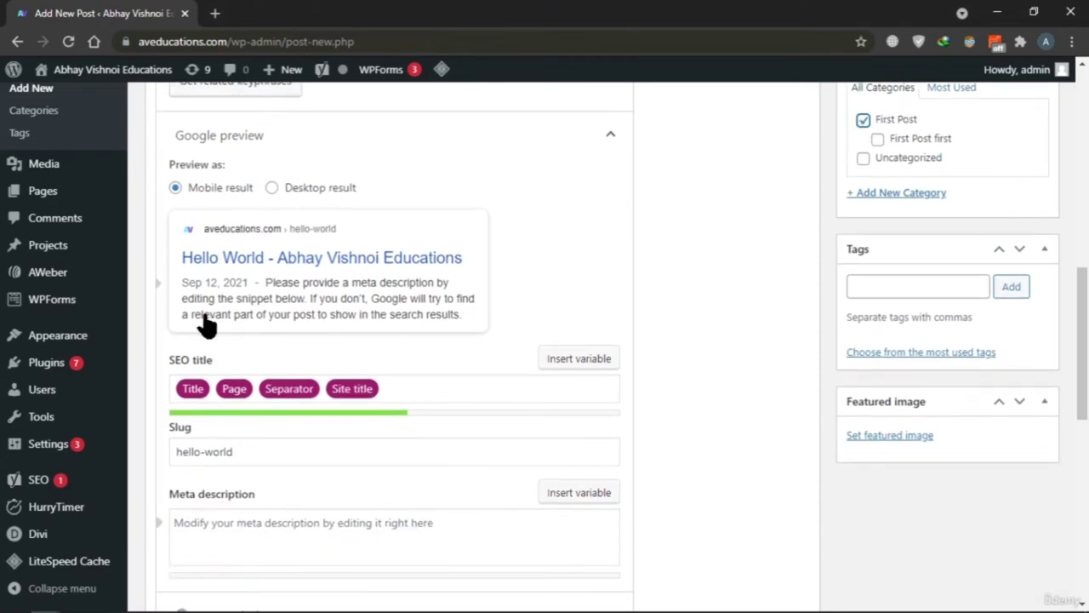
{"action": "scroll", "coordinate": [365, 316], "scroll_direction": "up", "scroll_amount": 8}
{"action": "scroll", "coordinate": [924, 553], "scroll_direction": "down", "scroll_amount": 2}
{"action": "scroll", "coordinate": [918, 542], "scroll_direction": "down", "scroll_amount": 8}
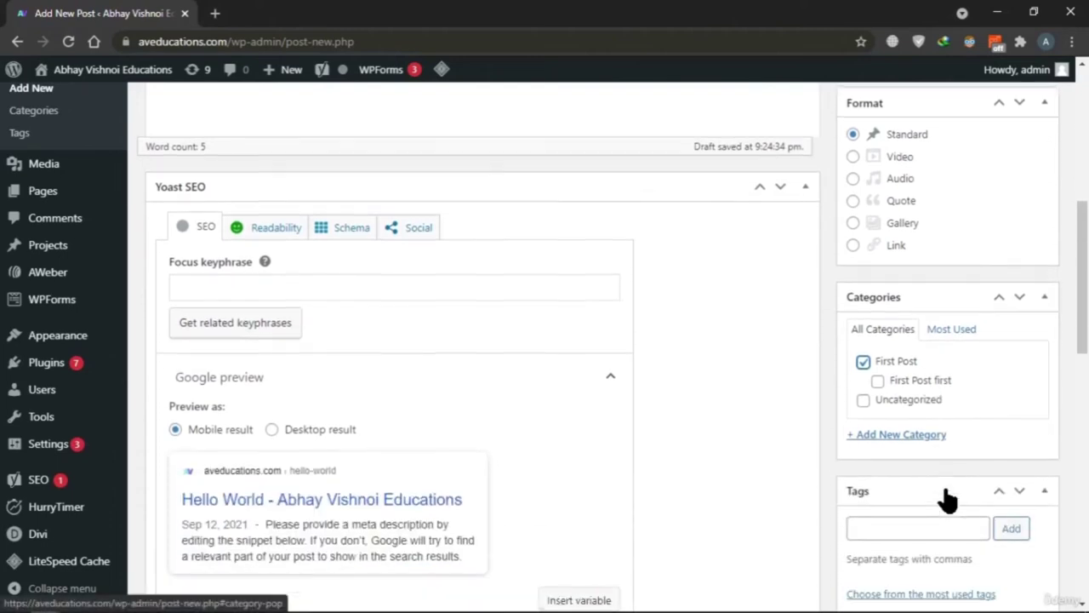
{"action": "scroll", "coordinate": [951, 500], "scroll_direction": "up", "scroll_amount": 10}
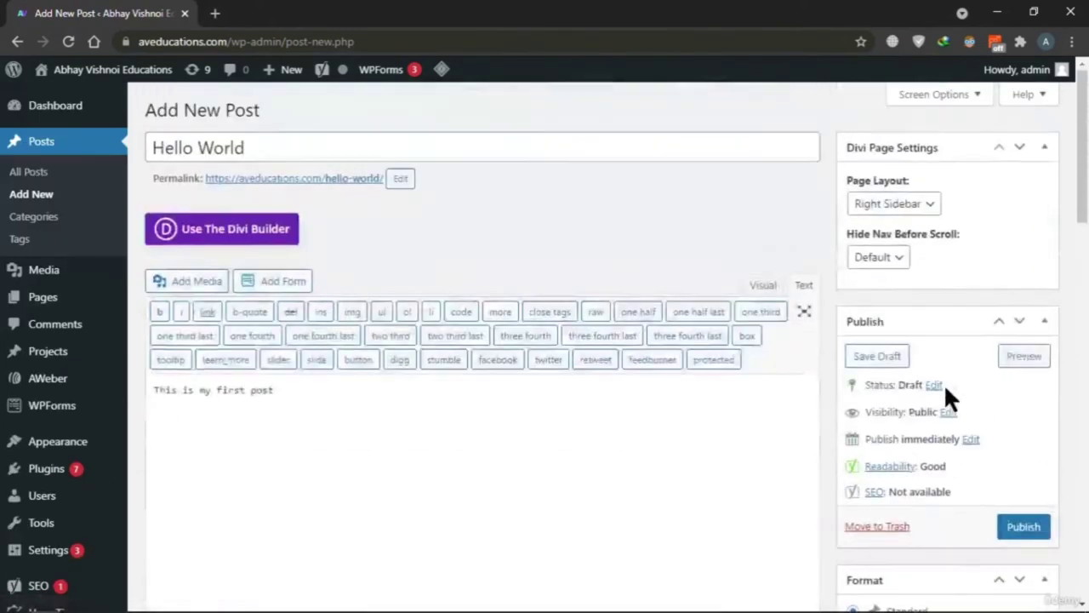
{"action": "left_click", "coordinate": [1021, 528]}
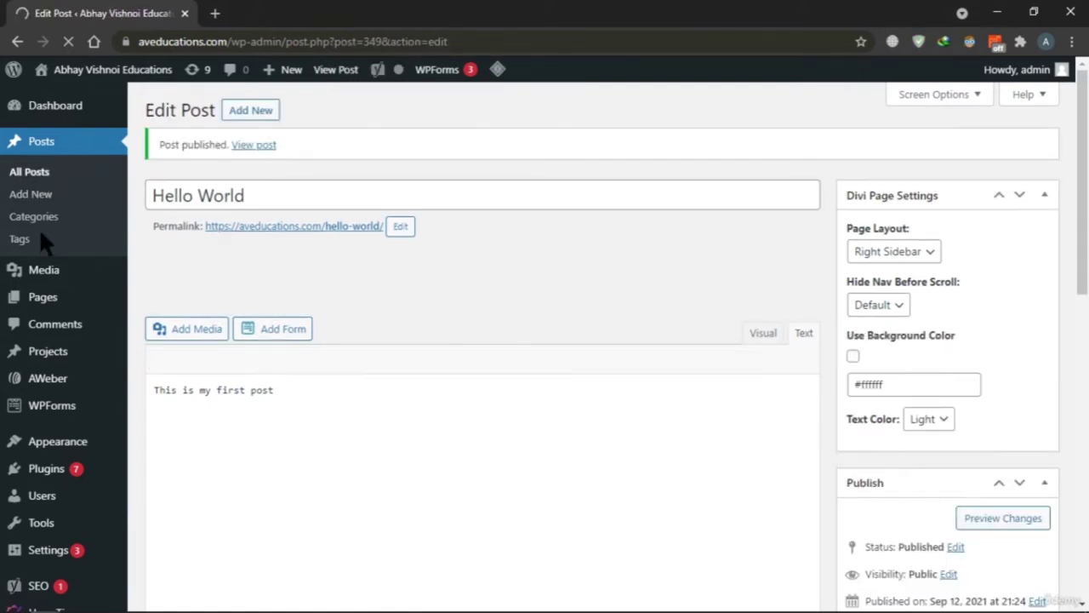
Open the published Hello World post in a new browser tab and look through it down to the footer
{"action": "right_click", "coordinate": [243, 243]}
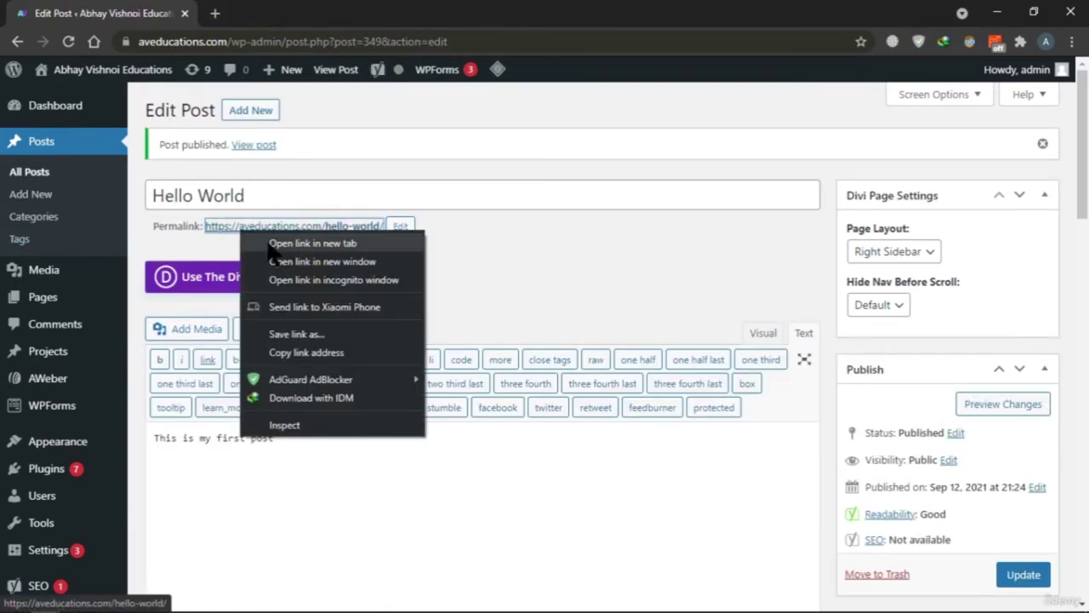
{"action": "left_click", "coordinate": [273, 244]}
{"action": "left_click", "coordinate": [247, 13]}
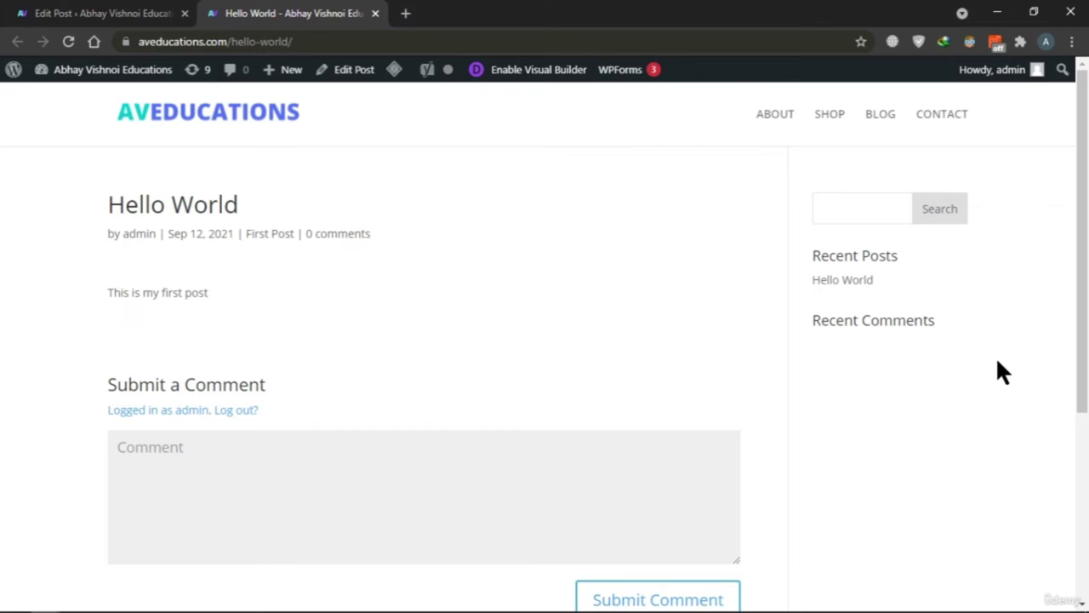
{"action": "scroll", "coordinate": [1001, 366], "scroll_direction": "down", "scroll_amount": 3}
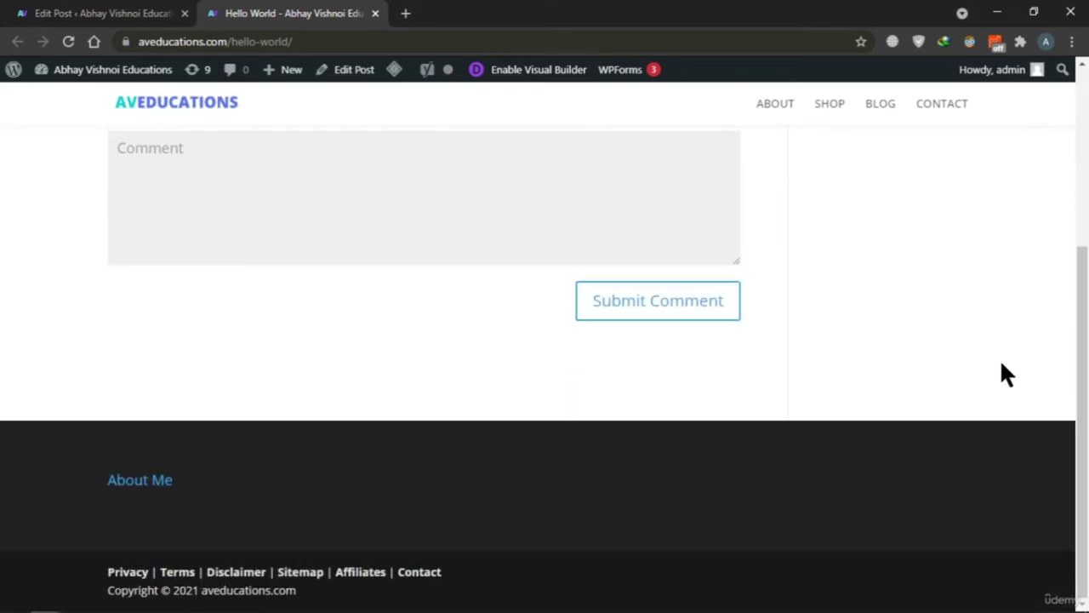
{"action": "scroll", "coordinate": [1001, 366], "scroll_direction": "up", "scroll_amount": 3}
Return to the post editor's browser tab and go back through its history to the About page
{"action": "left_click", "coordinate": [98, 12]}
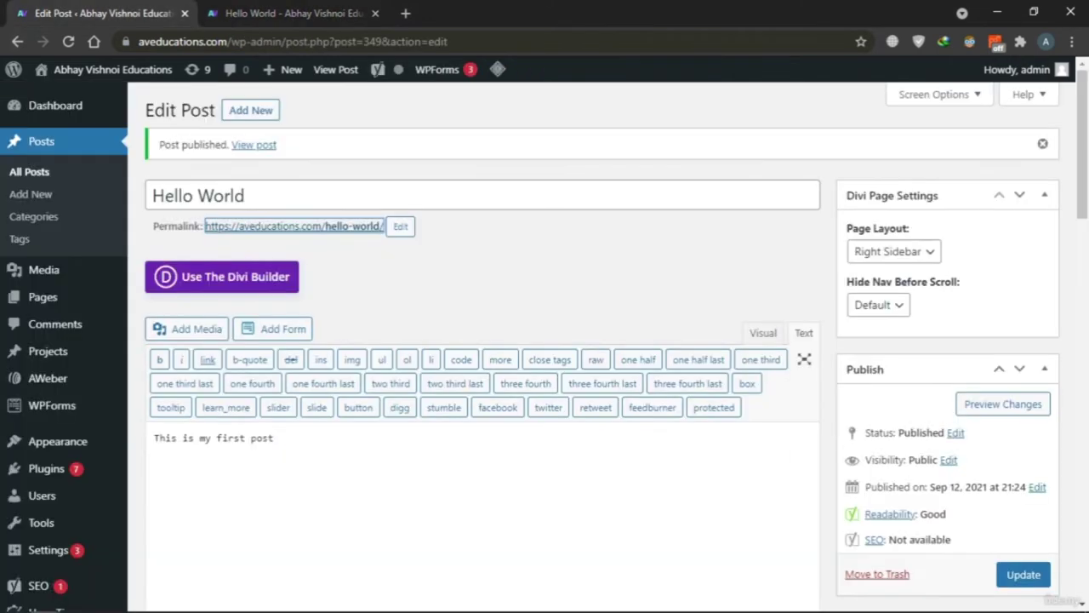
{"action": "left_click", "coordinate": [16, 44]}
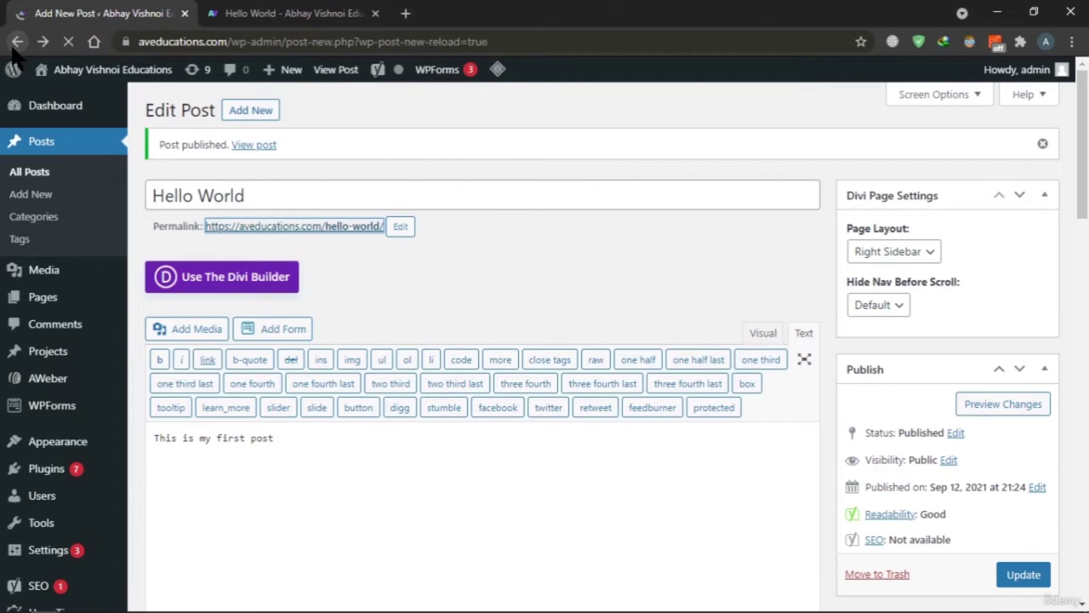
{"action": "left_click", "coordinate": [15, 44]}
{"action": "left_click", "coordinate": [15, 45]}
{"action": "left_click", "coordinate": [15, 44]}
{"action": "scroll", "coordinate": [39, 216], "scroll_direction": "down", "scroll_amount": 2}
{"action": "scroll", "coordinate": [40, 216], "scroll_direction": "up", "scroll_amount": 2}
Compare the Hello World post with the About page, examining the post's author, date, category and comments line
{"action": "left_click", "coordinate": [289, 13]}
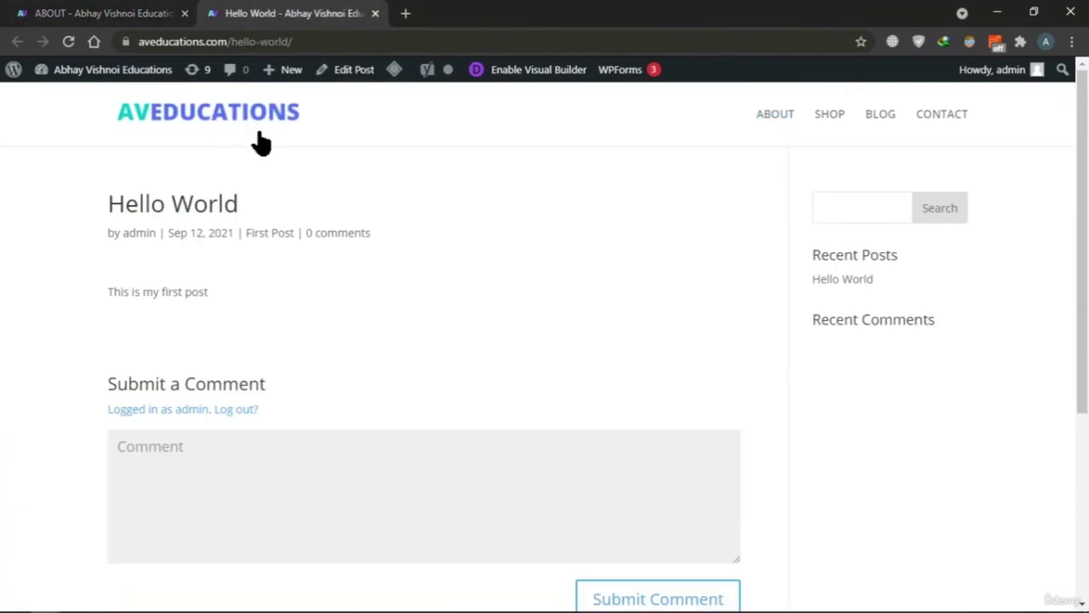
{"action": "left_click", "coordinate": [94, 12]}
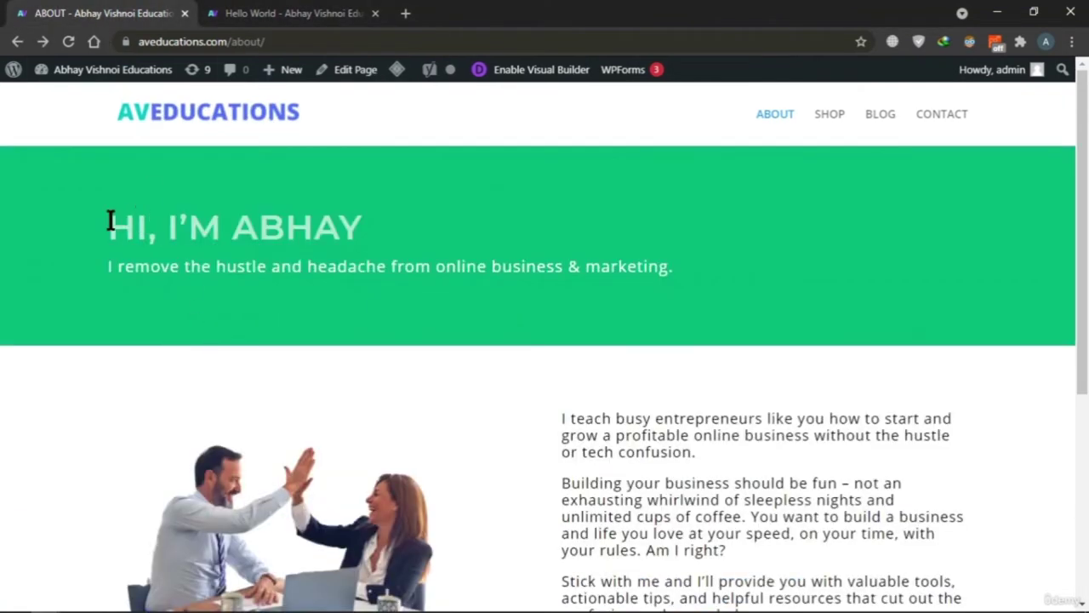
{"action": "left_click", "coordinate": [289, 12]}
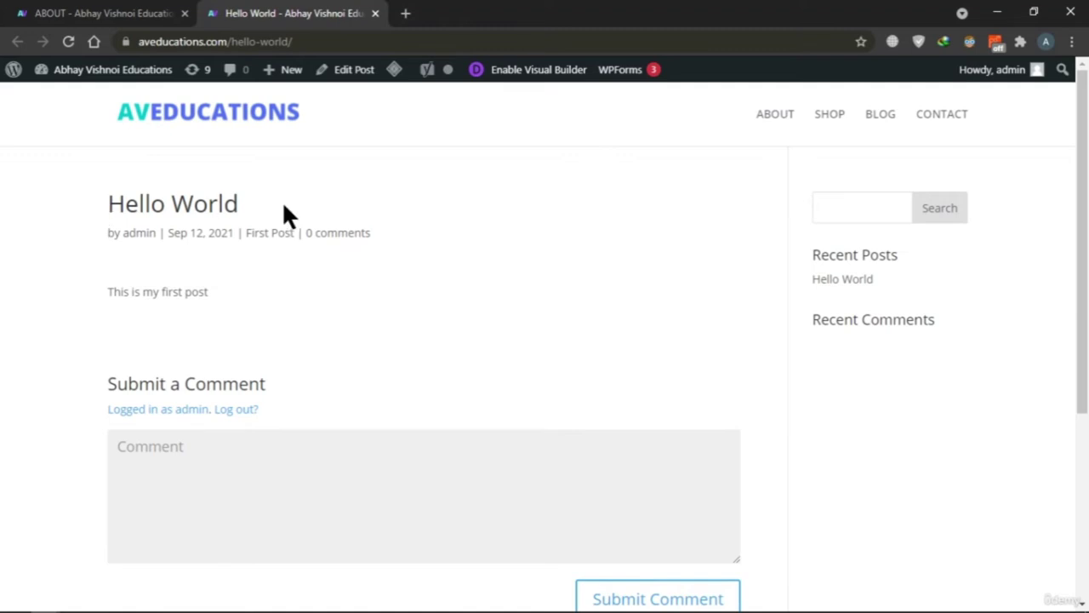
{"action": "left_click_drag", "start_coordinate": [107, 234], "coordinate": [406, 236]}
{"action": "left_click", "coordinate": [128, 228]}
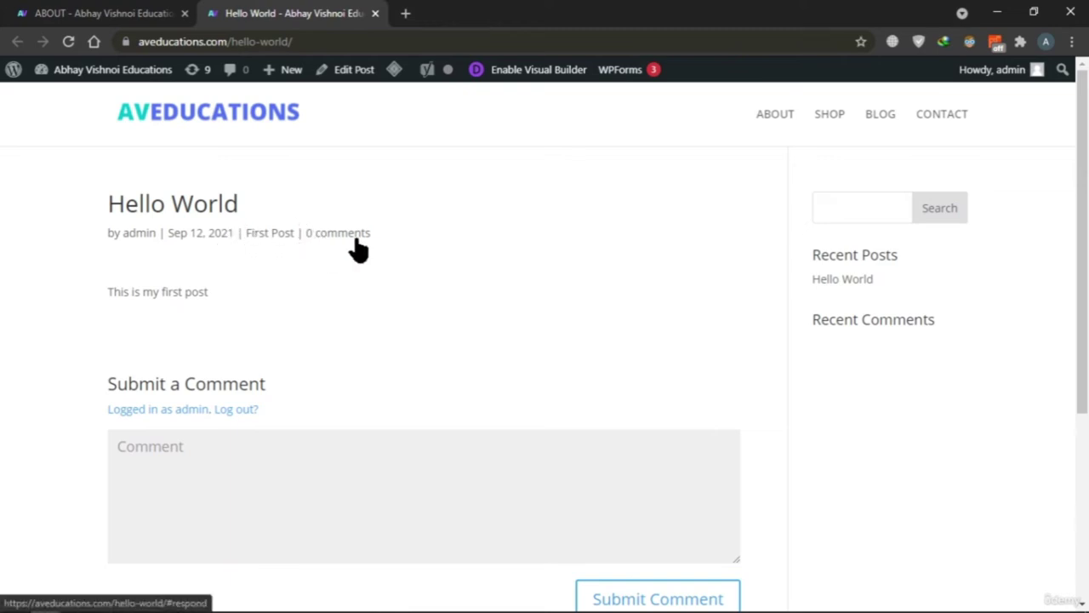
Check the About page once more against the Hello World post, examining the post's Submit a Comment section
{"action": "left_click", "coordinate": [102, 13]}
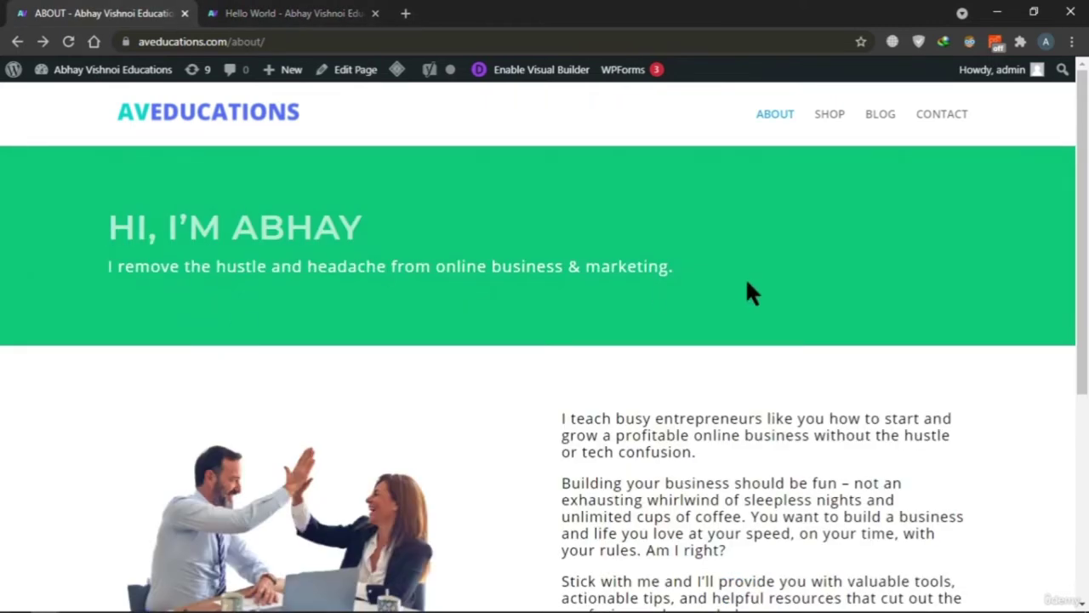
{"action": "scroll", "coordinate": [375, 255], "scroll_direction": "down", "scroll_amount": 2}
{"action": "key", "text": "ctrl+Tab"}
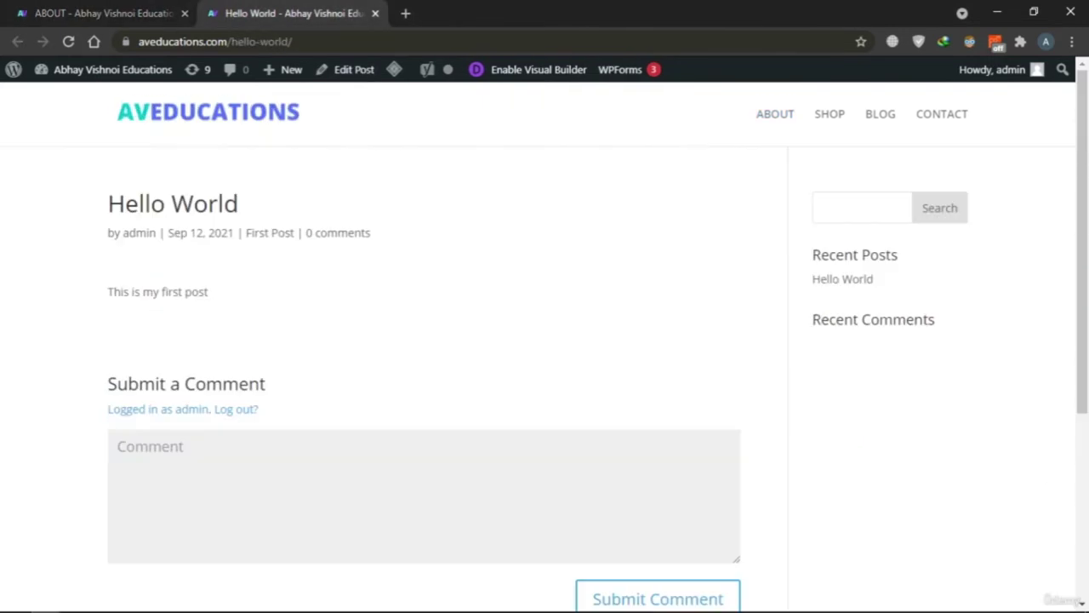
{"action": "scroll", "coordinate": [187, 292], "scroll_direction": "down", "scroll_amount": 2}
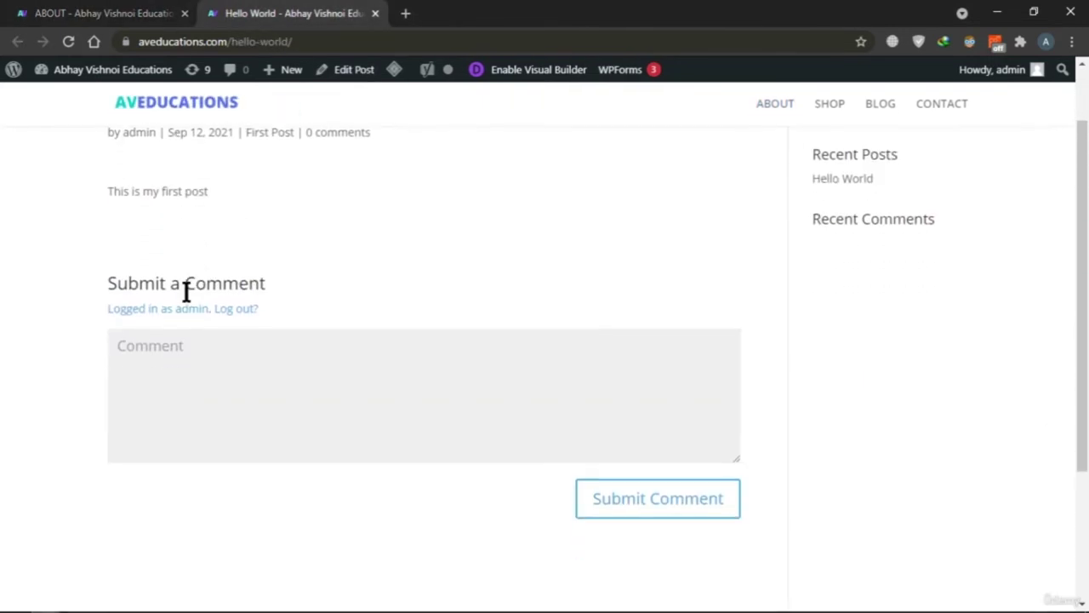
{"action": "left_click_drag", "start_coordinate": [110, 282], "coordinate": [311, 281]}
{"action": "left_click", "coordinate": [119, 280]}
{"action": "scroll", "coordinate": [827, 466], "scroll_direction": "down", "scroll_amount": 1}
{"action": "scroll", "coordinate": [829, 475], "scroll_direction": "up", "scroll_amount": 2}
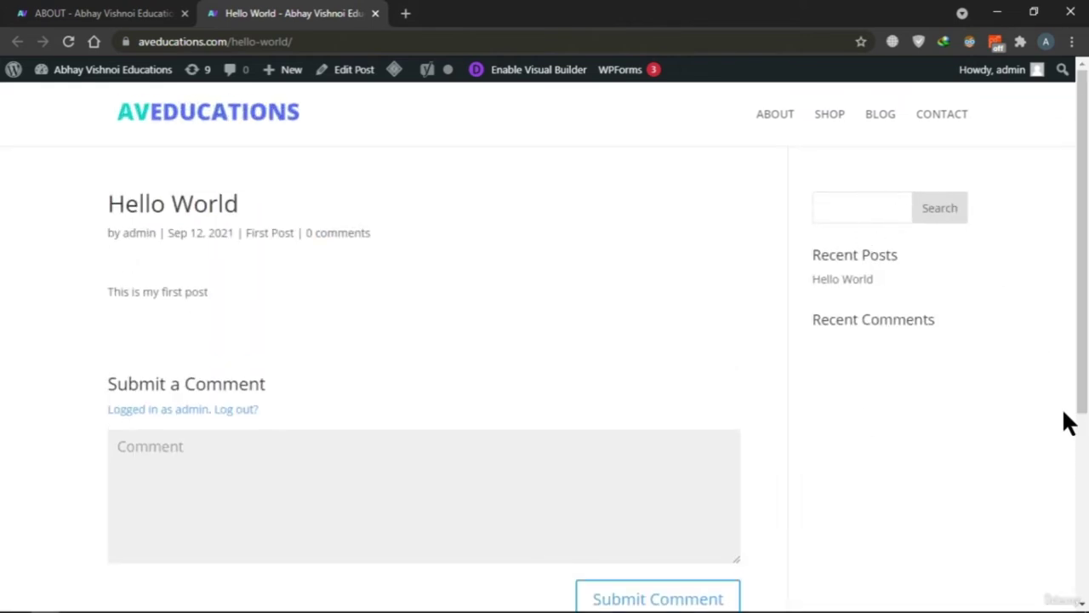
Compare the Hello World post's sidebar, including its search field and recent posts, with the layout of the About page
{"action": "left_click", "coordinate": [904, 207]}
{"action": "left_click", "coordinate": [1055, 466]}
{"action": "left_click", "coordinate": [102, 13]}
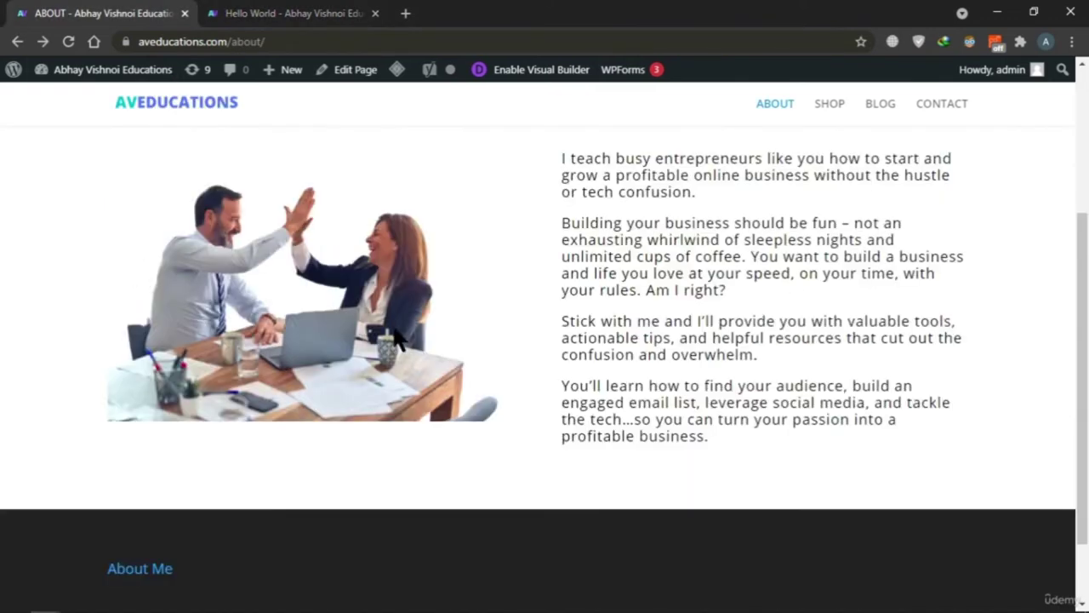
{"action": "scroll", "coordinate": [393, 323], "scroll_direction": "up", "scroll_amount": 3}
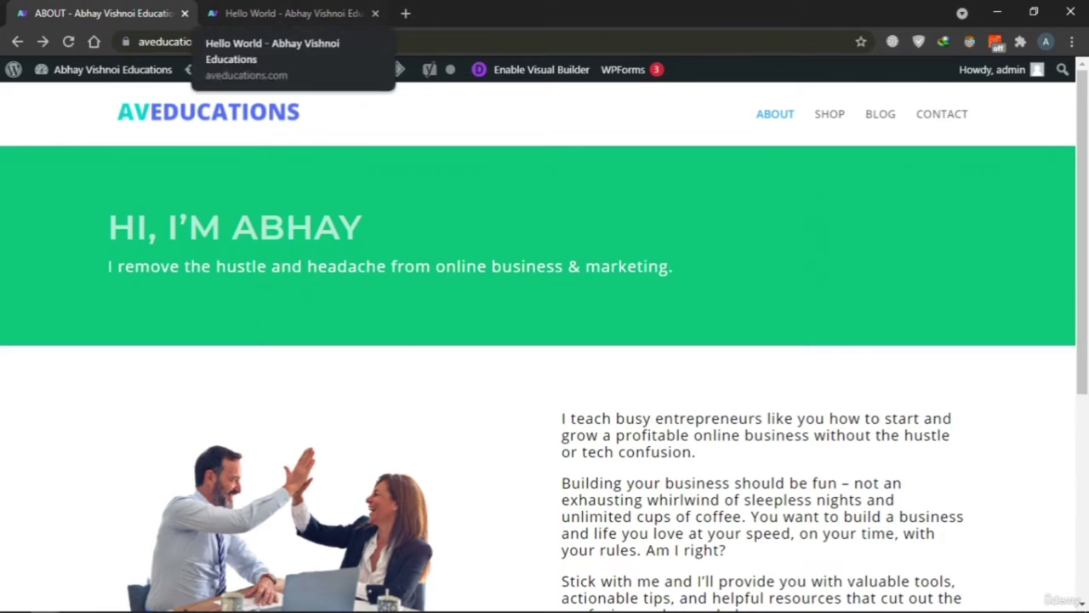
{"action": "left_click", "coordinate": [289, 13]}
{"action": "key", "text": "ctrl+shift+Tab"}
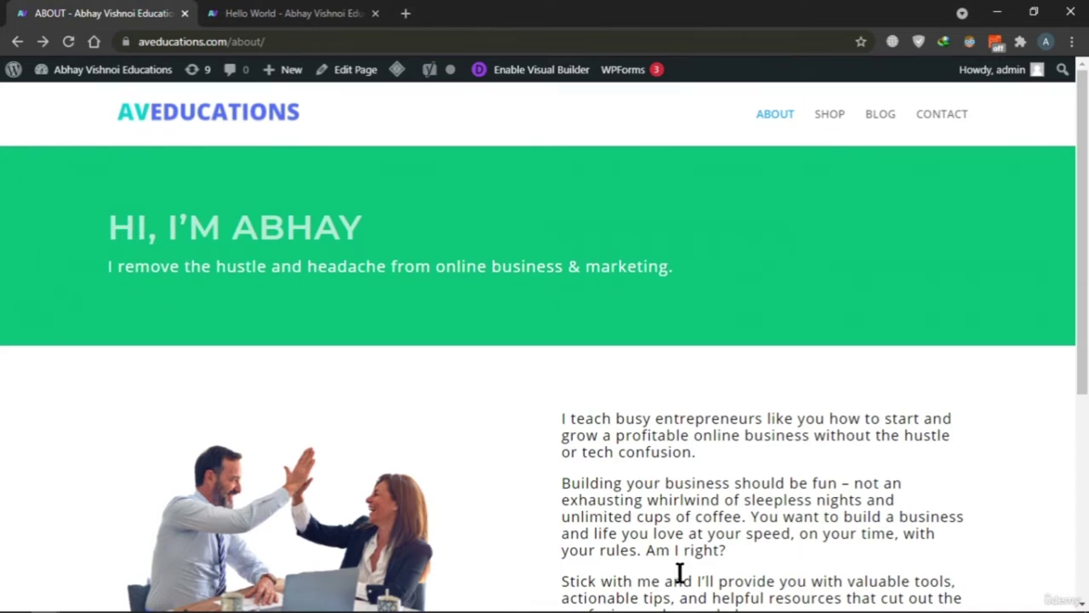
{"action": "key", "text": "ctrl+Tab"}
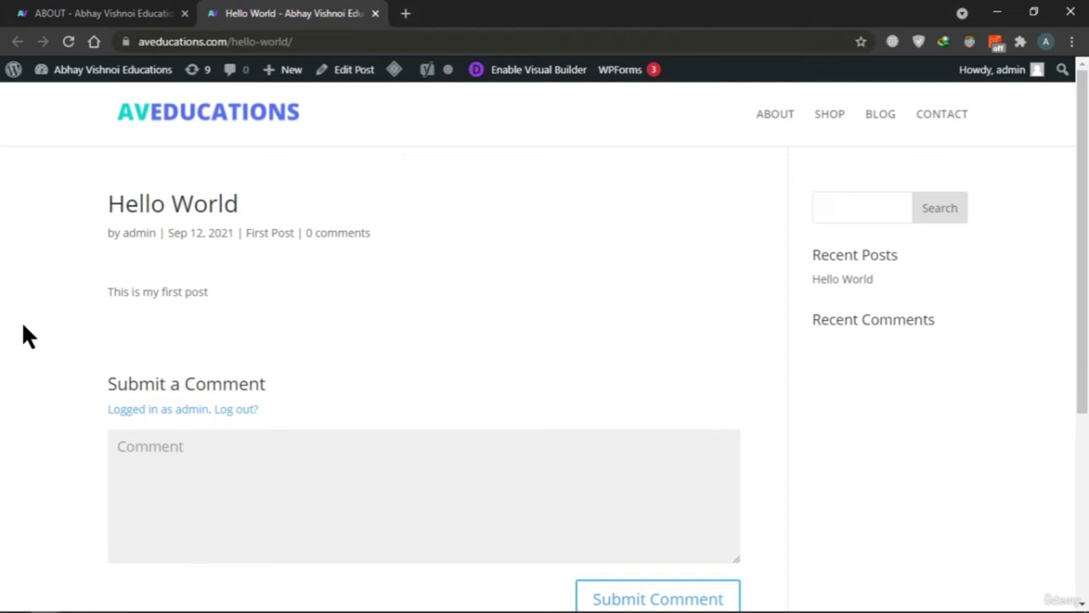
{"action": "key", "text": "ctrl+shift+Tab"}
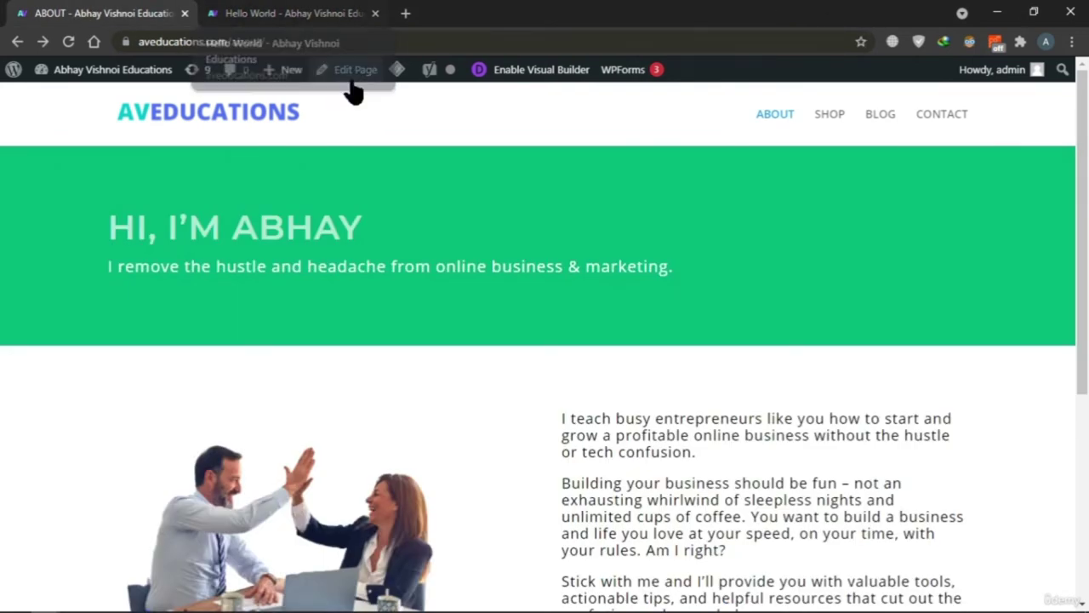
Compare the author and date line under the Hello World title with the header area of the About page
{"action": "left_click", "coordinate": [241, 23]}
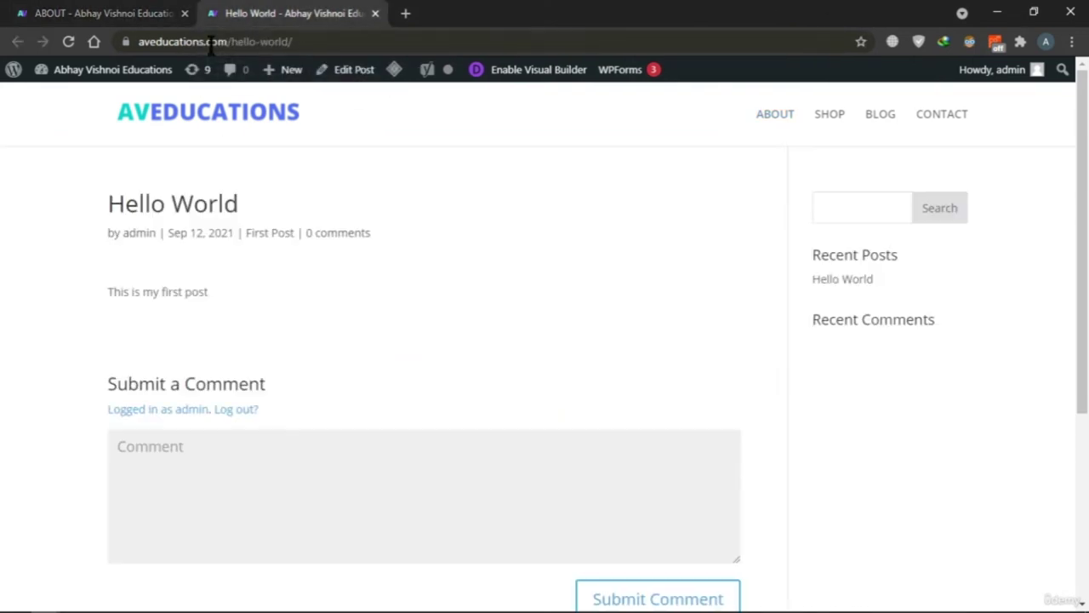
{"action": "left_click_drag", "start_coordinate": [108, 232], "coordinate": [179, 231]}
{"action": "left_click", "coordinate": [392, 257]}
{"action": "left_click", "coordinate": [102, 13]}
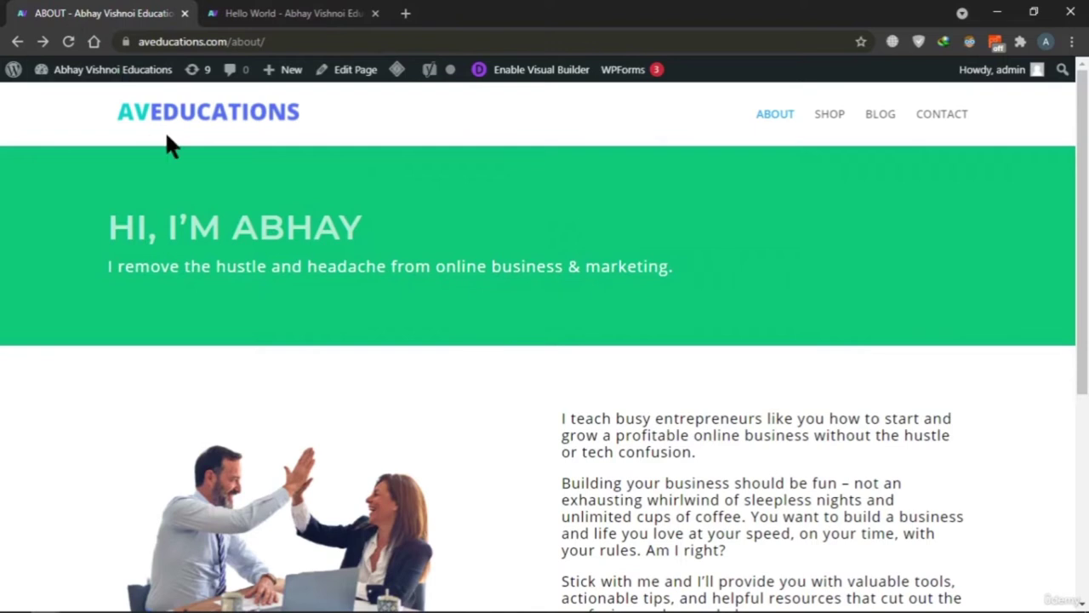
{"action": "left_click", "coordinate": [256, 12]}
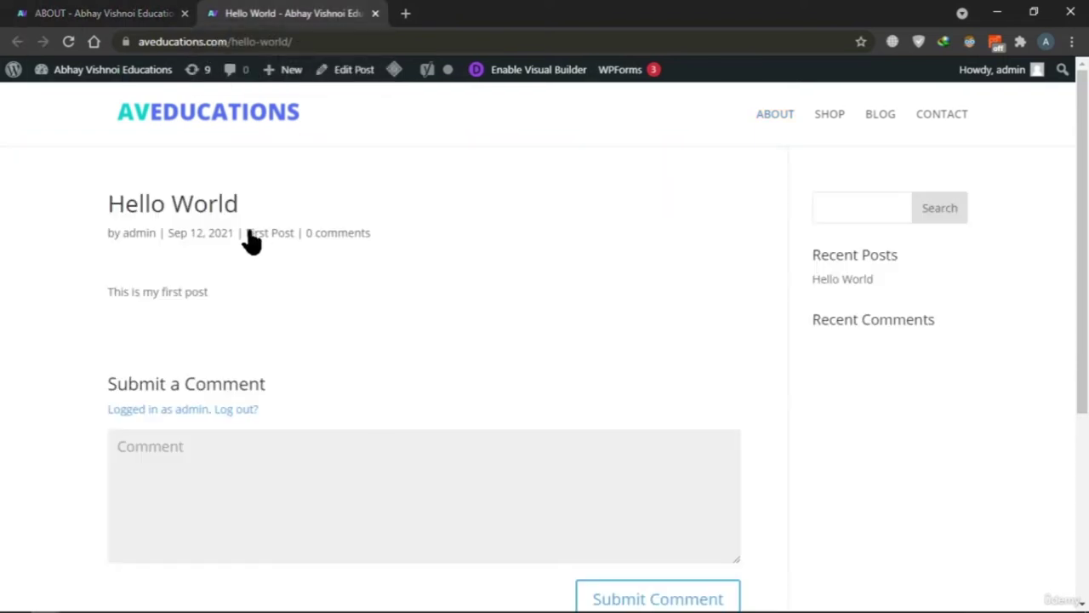
{"action": "left_click", "coordinate": [103, 13]}
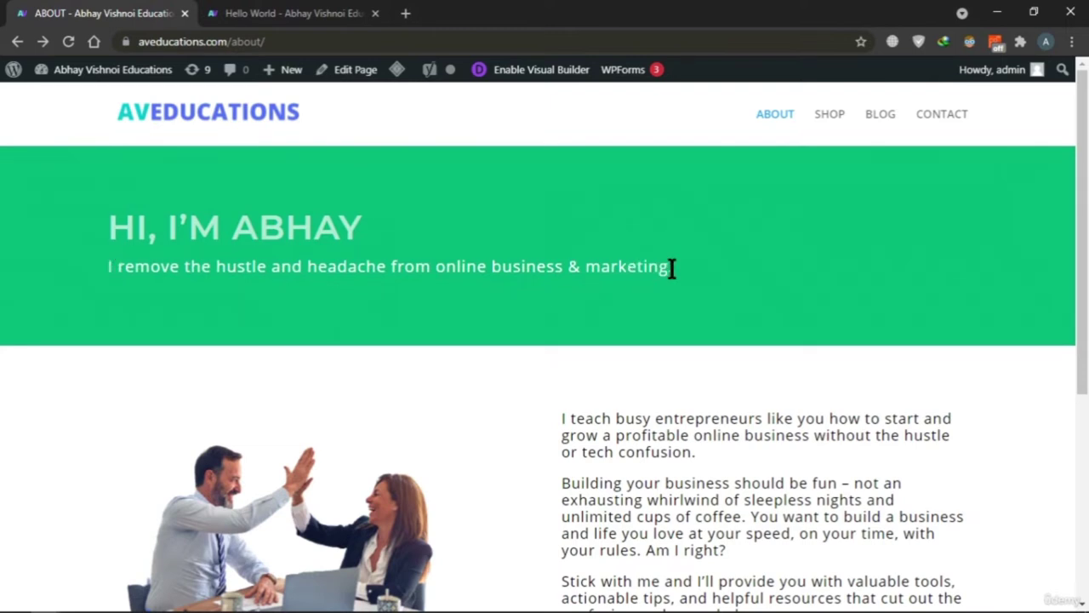
{"action": "left_click", "coordinate": [349, 12]}
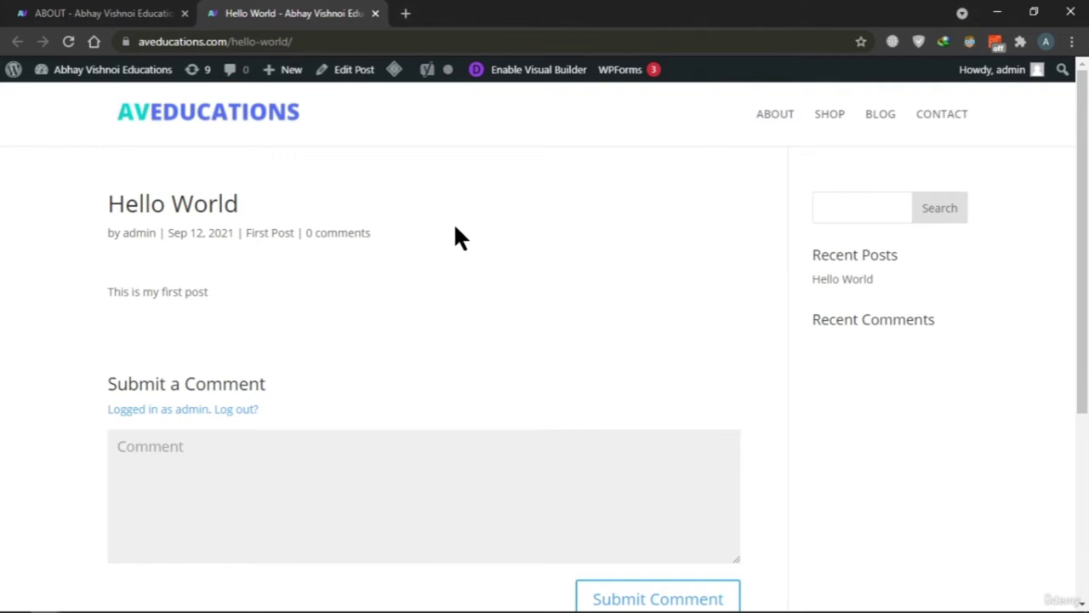
Examine the Hello World post's body text "This is my first post" and the comment box below it
{"action": "left_click", "coordinate": [220, 499]}
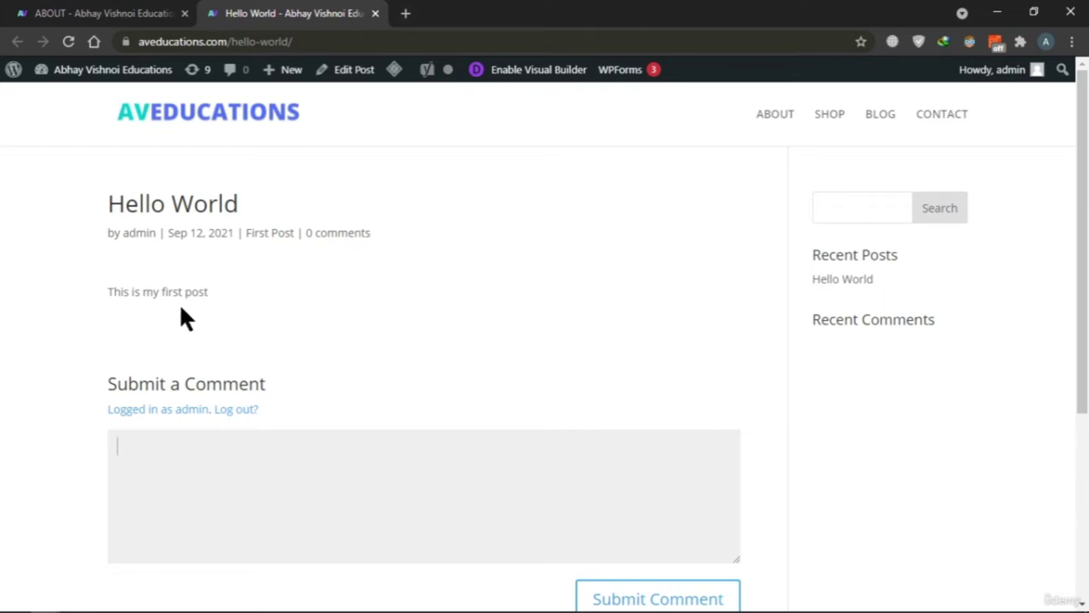
{"action": "left_click_drag", "start_coordinate": [107, 294], "coordinate": [221, 300]}
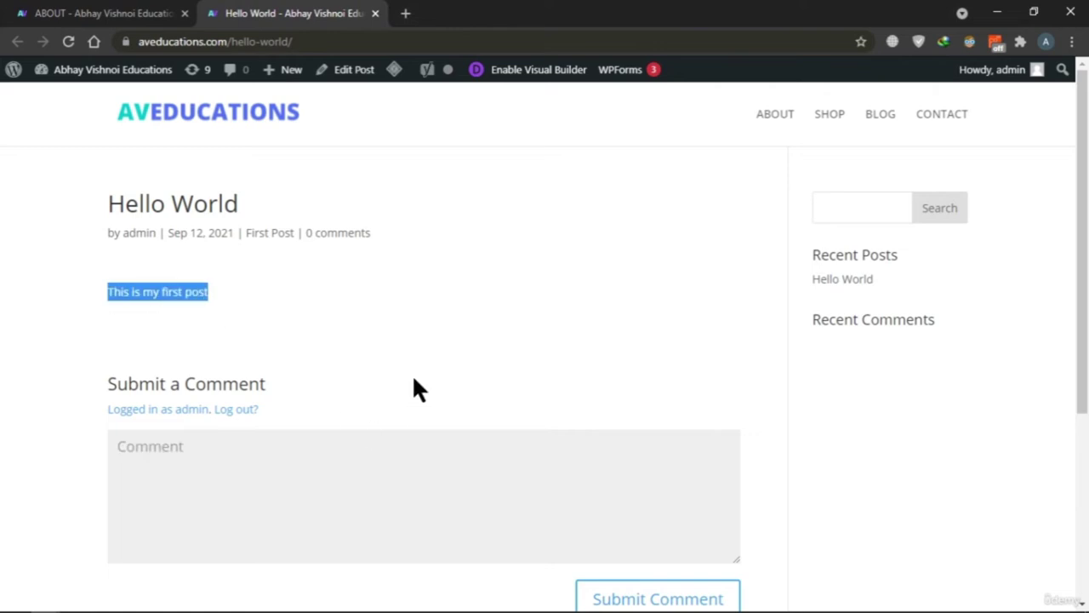
{"action": "left_click", "coordinate": [415, 336]}
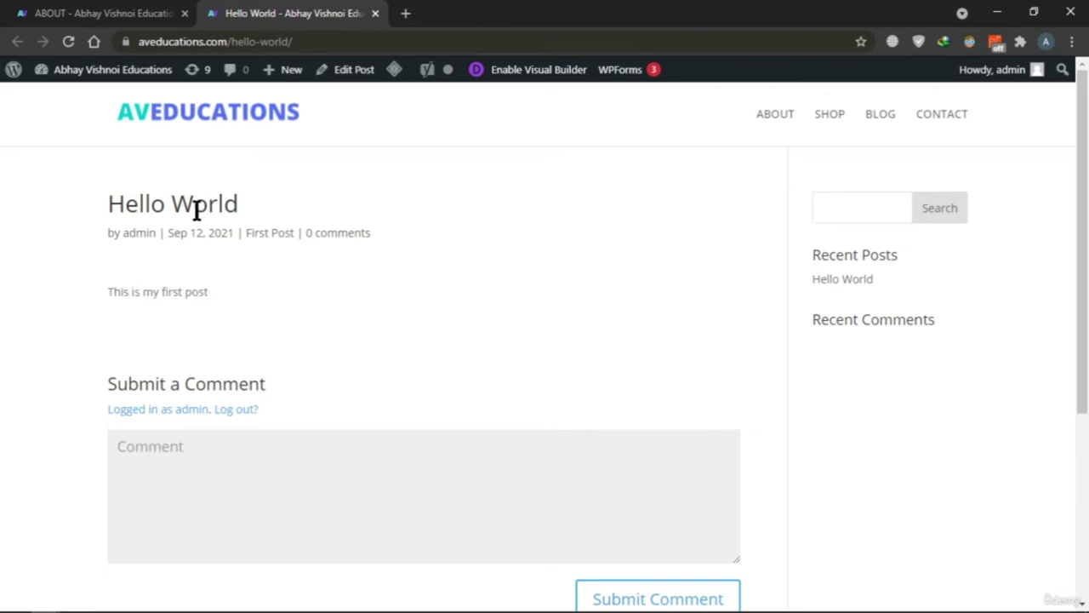
{"action": "left_click_drag", "start_coordinate": [108, 292], "coordinate": [263, 357]}
{"action": "left_click", "coordinate": [292, 574]}
{"action": "left_click", "coordinate": [192, 438]}
{"action": "scroll", "coordinate": [231, 496], "scroll_direction": "down", "scroll_amount": 1}
{"action": "scroll", "coordinate": [369, 438], "scroll_direction": "up", "scroll_amount": 1}
Look through the About page from its green header to the footer, checking it once against the Hello World post
{"action": "left_click", "coordinate": [102, 12]}
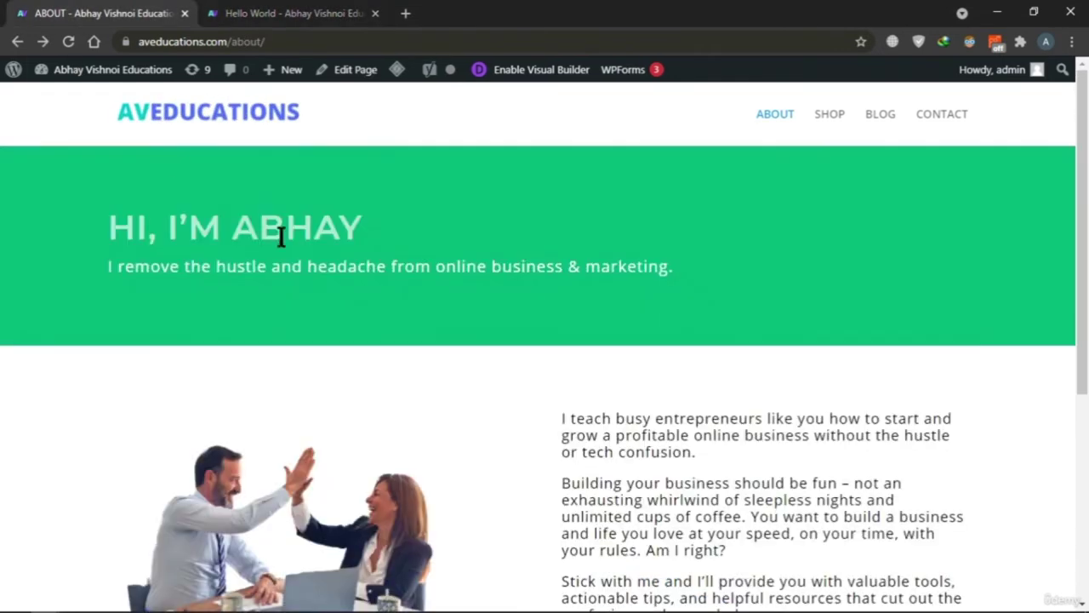
{"action": "scroll", "coordinate": [1070, 400], "scroll_direction": "down", "scroll_amount": 5}
{"action": "scroll", "coordinate": [972, 382], "scroll_direction": "up", "scroll_amount": 5}
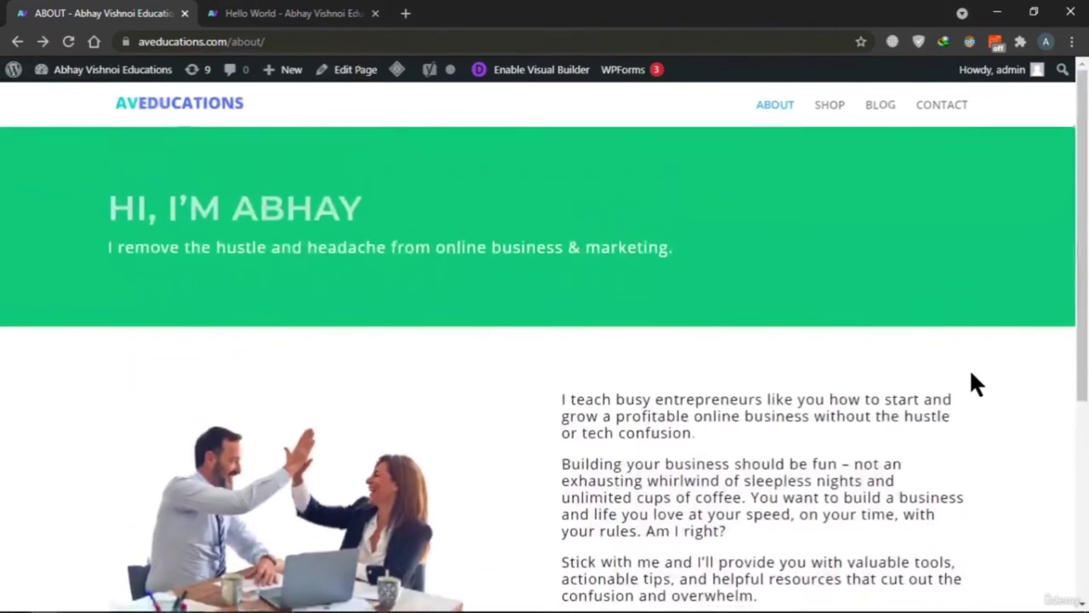
{"action": "left_click", "coordinate": [289, 13]}
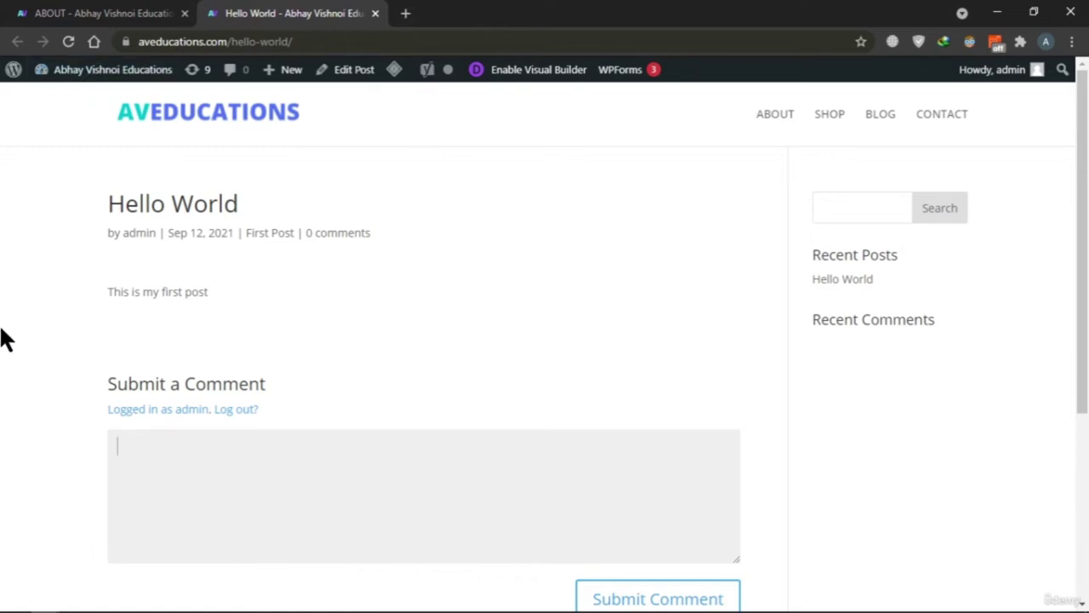
{"action": "key", "text": "ctrl+shift+Tab"}
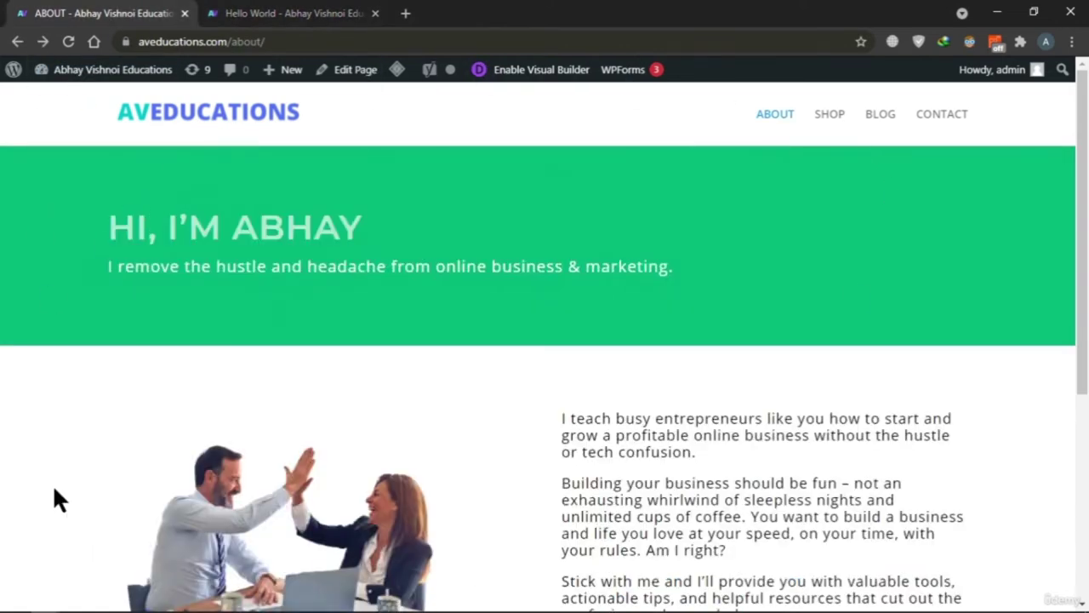
{"action": "scroll", "coordinate": [396, 213], "scroll_direction": "down", "scroll_amount": 4}
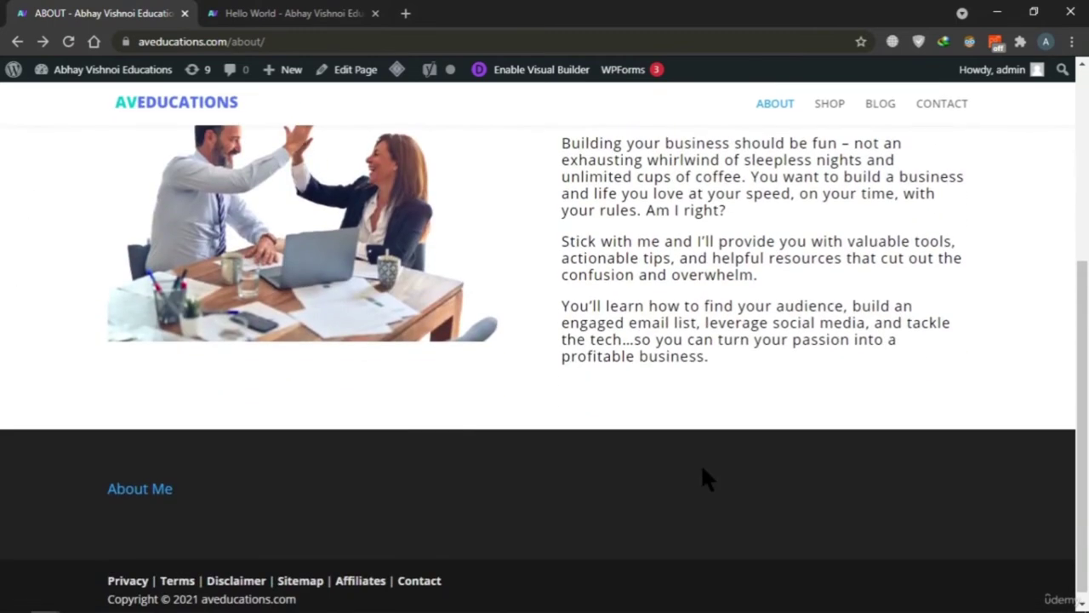
{"action": "scroll", "coordinate": [700, 462], "scroll_direction": "up", "scroll_amount": 5}
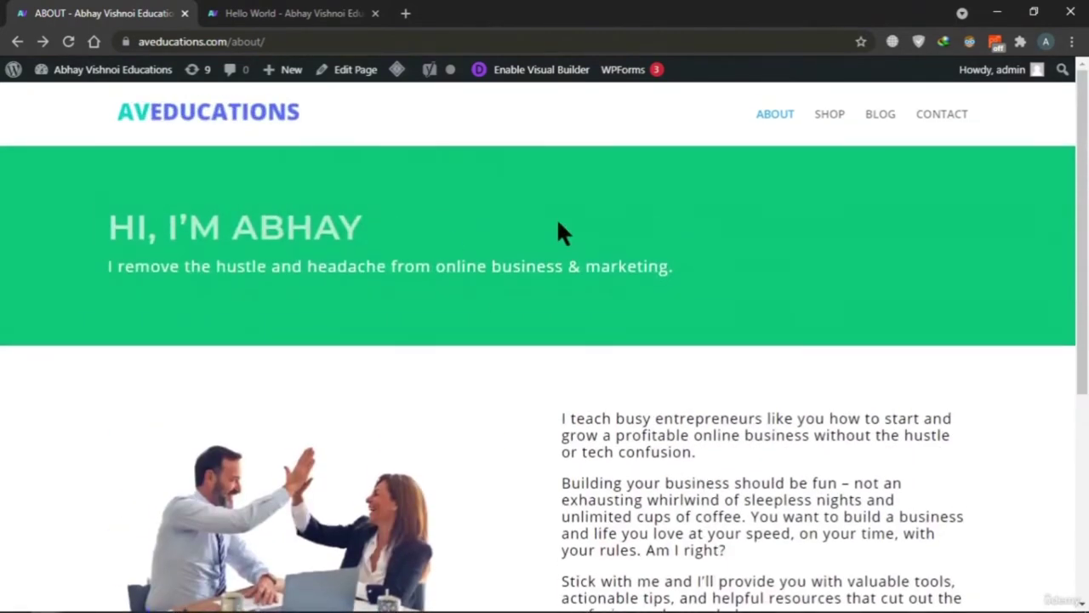
{"action": "scroll", "coordinate": [103, 275], "scroll_direction": "down", "scroll_amount": 2}
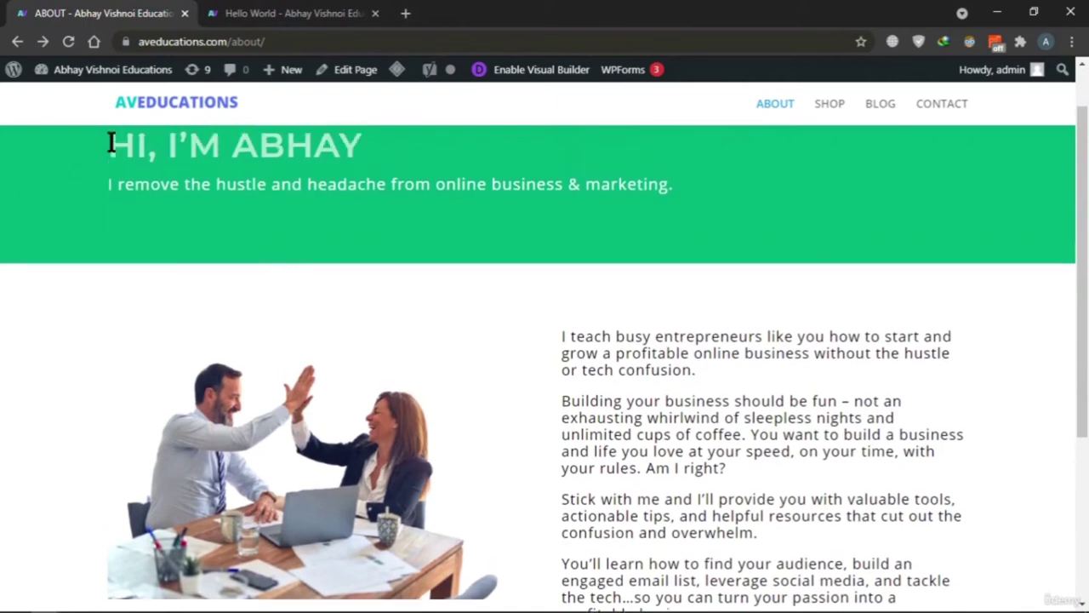
{"action": "scroll", "coordinate": [111, 143], "scroll_direction": "up", "scroll_amount": 1}
{"action": "scroll", "coordinate": [403, 175], "scroll_direction": "down", "scroll_amount": 2}
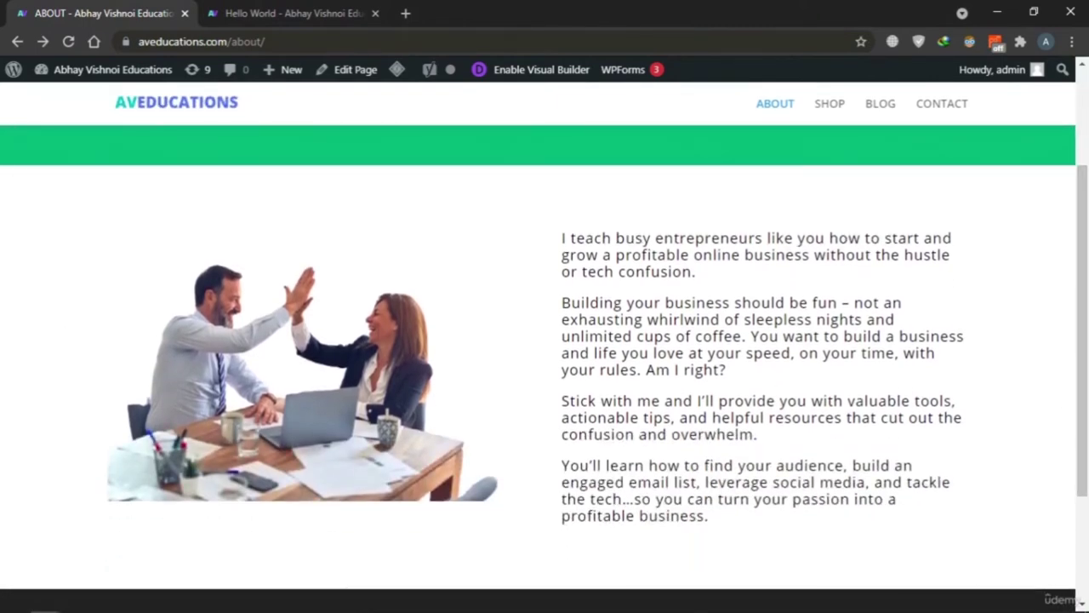
Examine the Hello World post's title and look through the rest of the post down the page
{"action": "key", "text": "ctrl+Tab"}
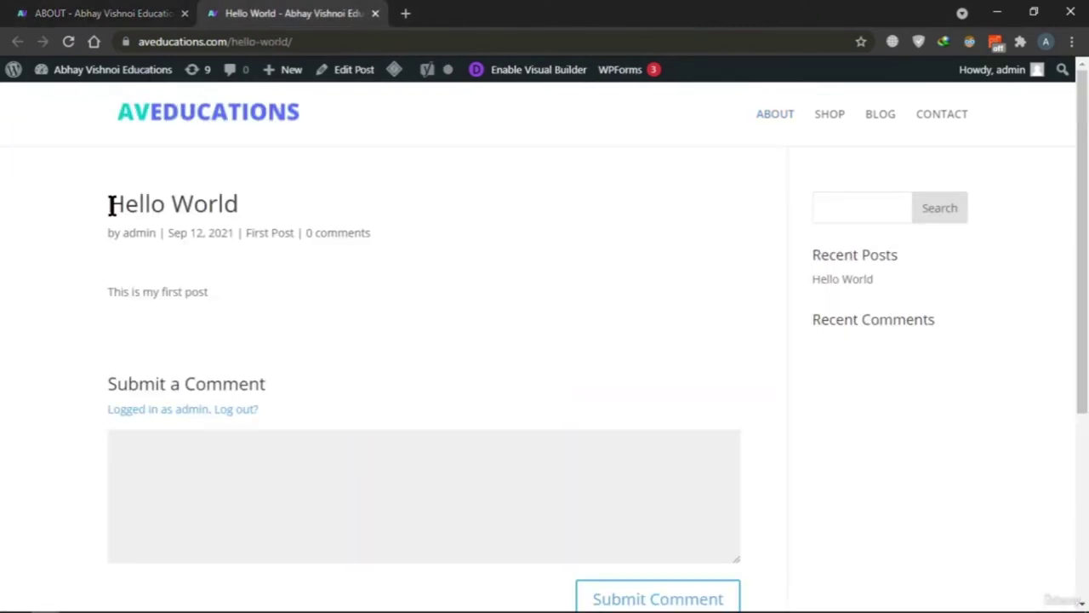
{"action": "left_click_drag", "start_coordinate": [105, 203], "coordinate": [232, 196]}
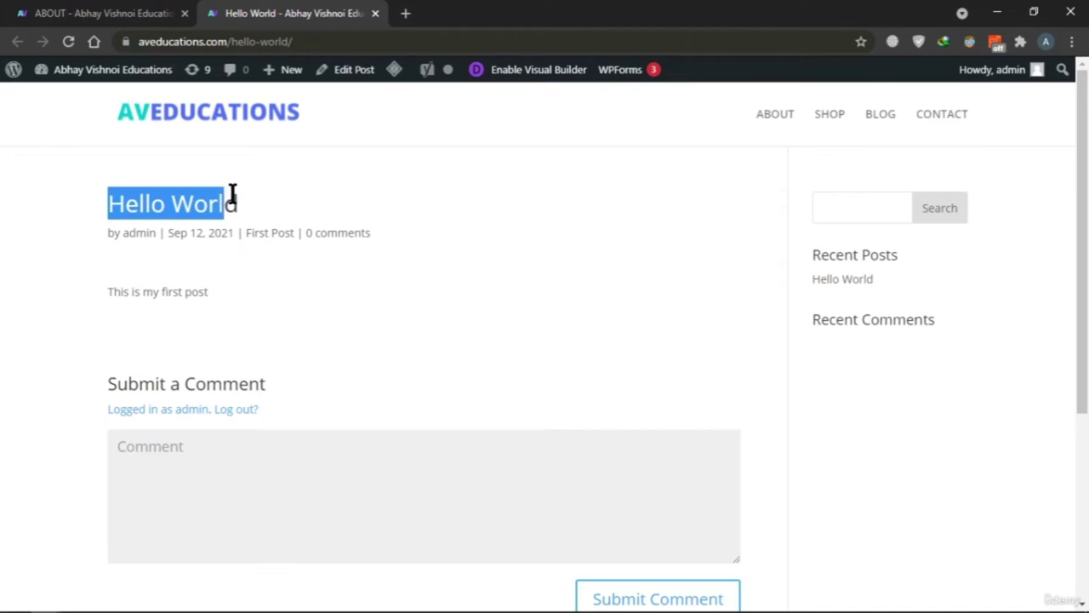
{"action": "left_click", "coordinate": [466, 231]}
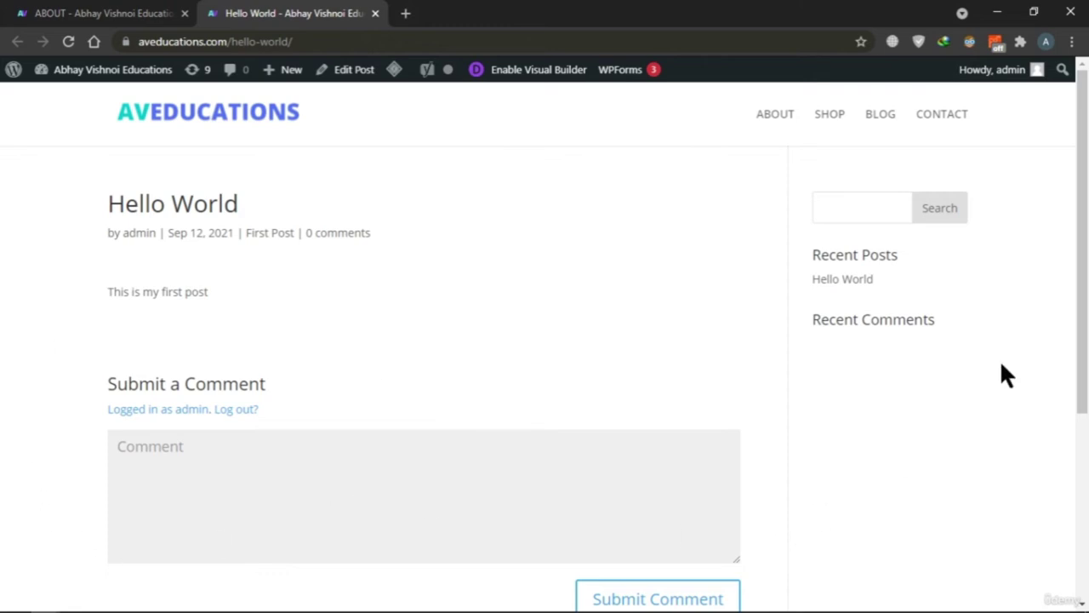
{"action": "scroll", "coordinate": [1011, 358], "scroll_direction": "down", "scroll_amount": 3}
{"action": "scroll", "coordinate": [1011, 357], "scroll_direction": "up", "scroll_amount": 3}
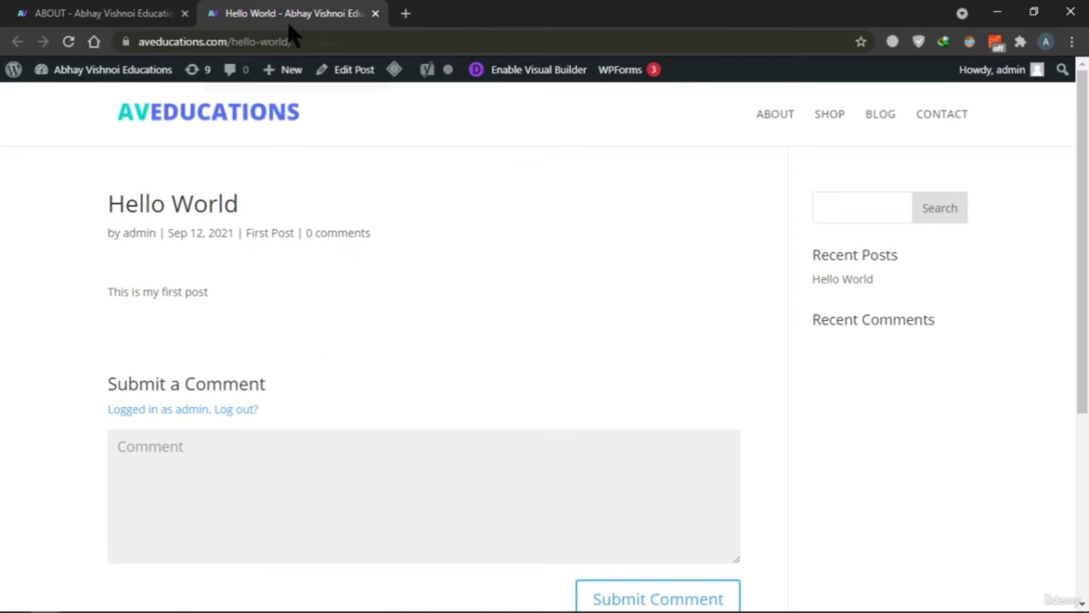
Examine the tagline in the About page's header and return to the Hello World post
{"action": "left_click", "coordinate": [102, 13]}
{"action": "scroll", "coordinate": [541, 422], "scroll_direction": "up", "scroll_amount": 3}
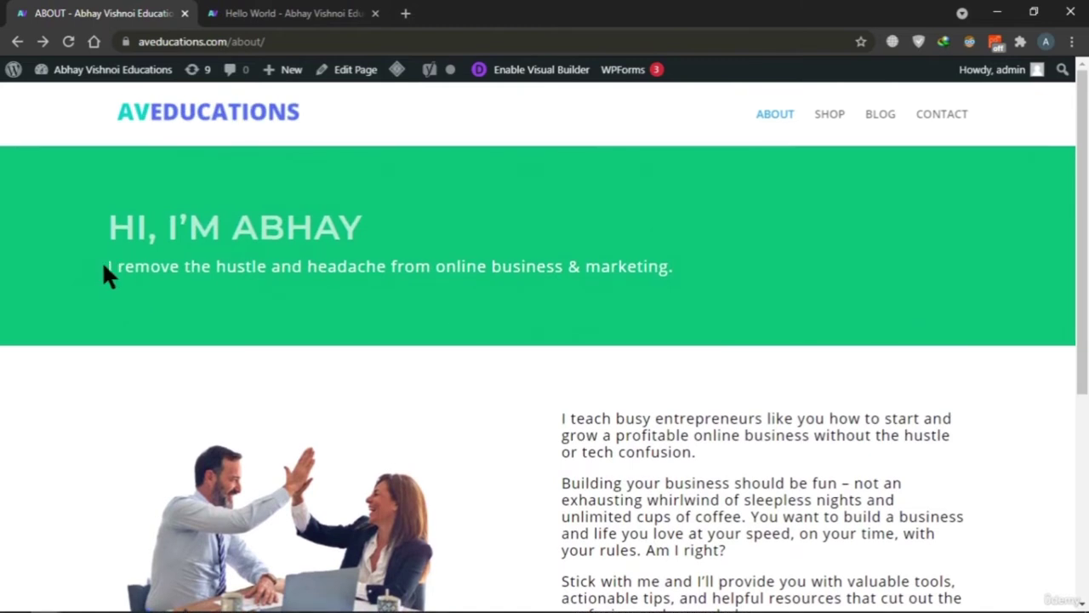
{"action": "triple_click", "coordinate": [692, 265]}
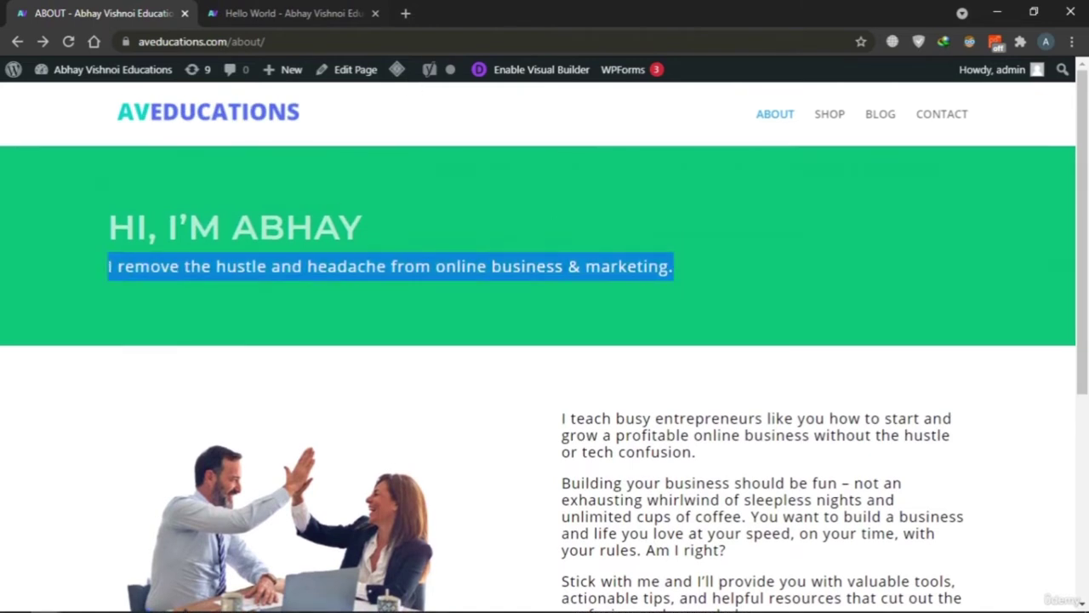
{"action": "key", "text": "ctrl+Tab"}
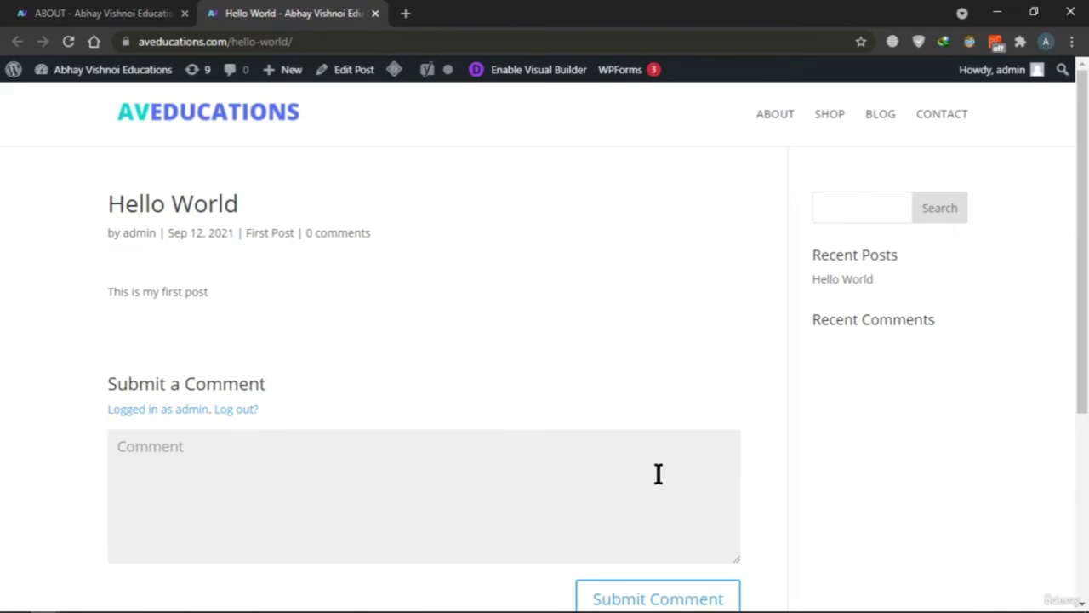
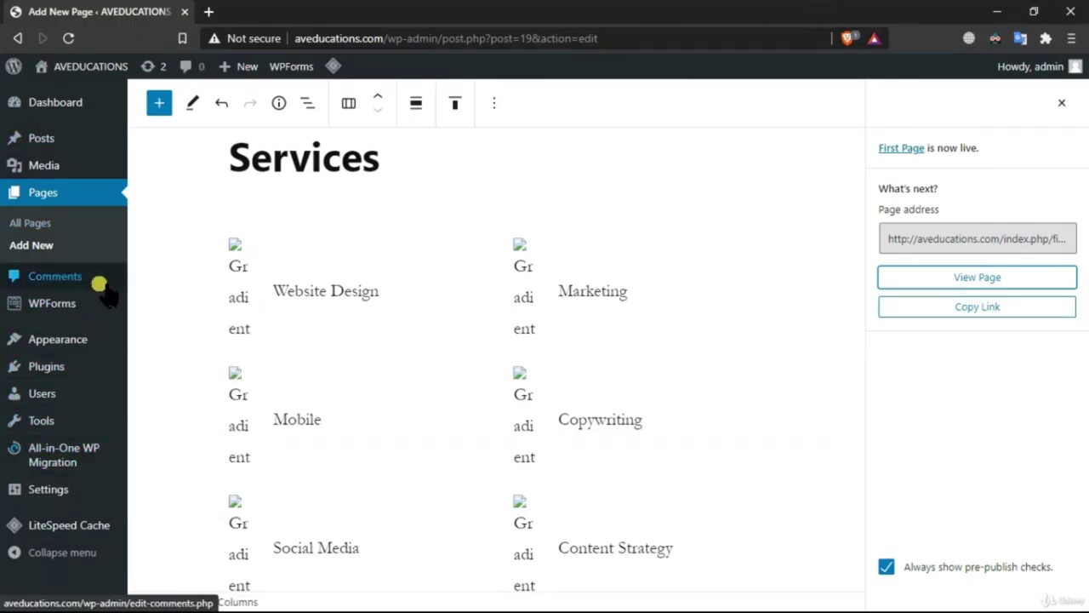
Close the publish confirmation panel of First Page and go to the WordPress Dashboard
{"action": "left_click", "coordinate": [987, 279]}
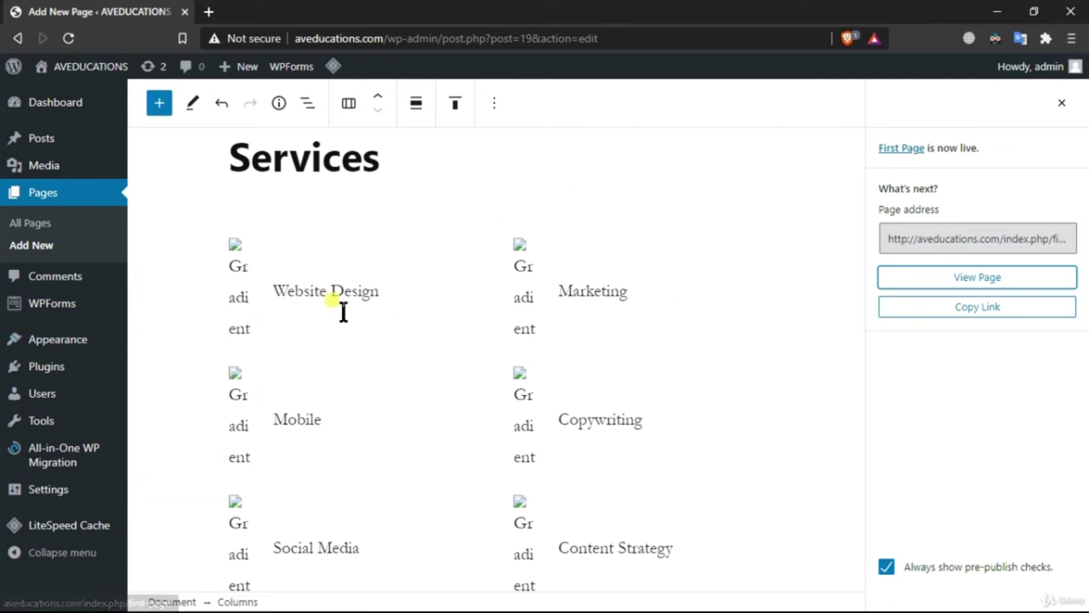
{"action": "left_click", "coordinate": [1063, 104]}
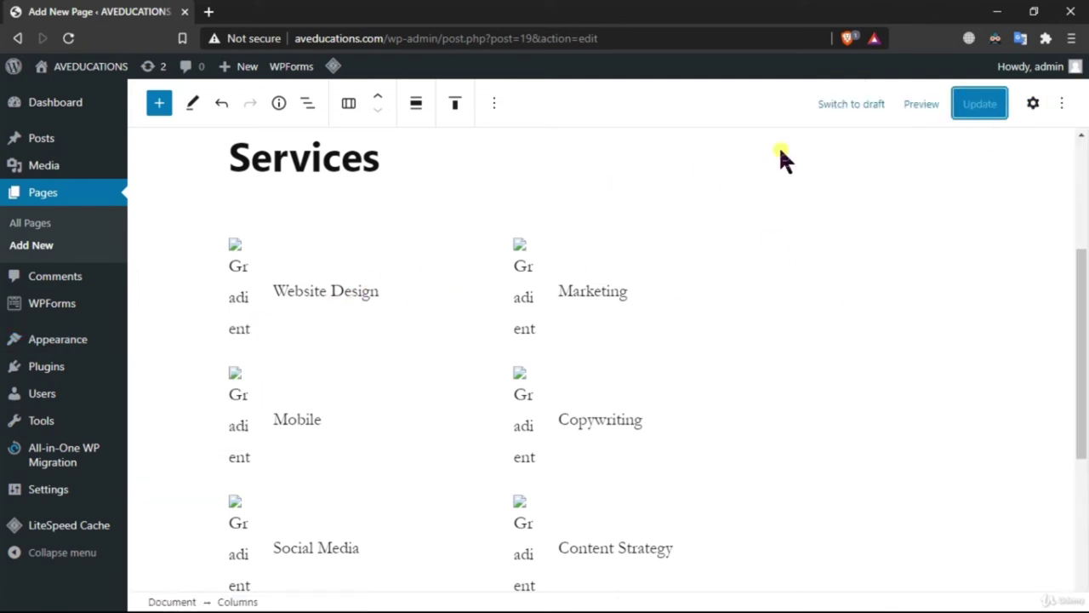
{"action": "left_click", "coordinate": [92, 100]}
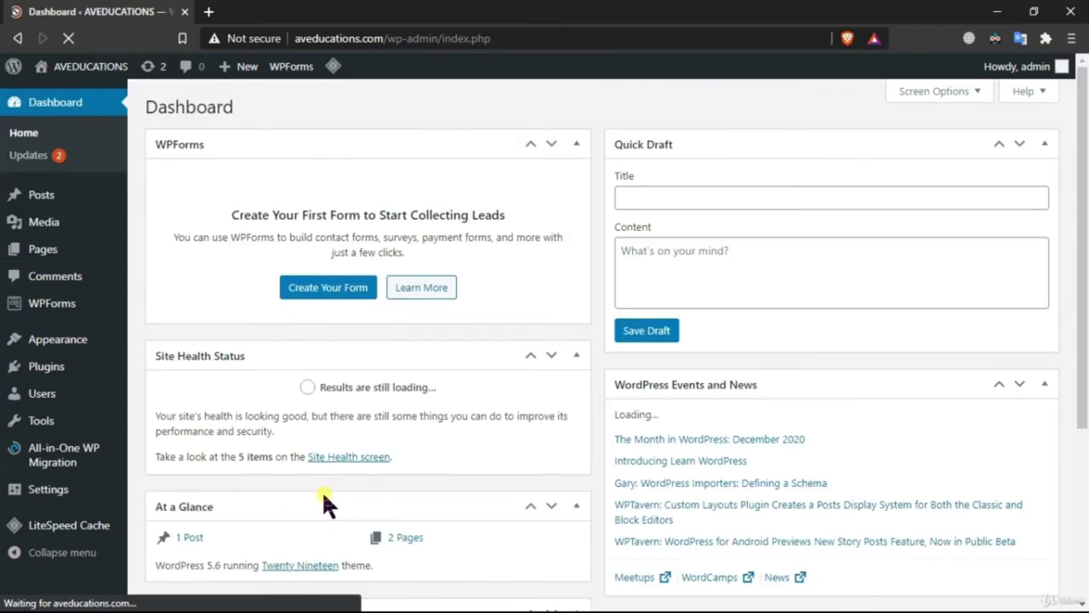
Look over the Dashboard's At a Glance and Activity sections and open the installed themes overview
{"action": "scroll", "coordinate": [360, 357], "scroll_direction": "down", "scroll_amount": 3}
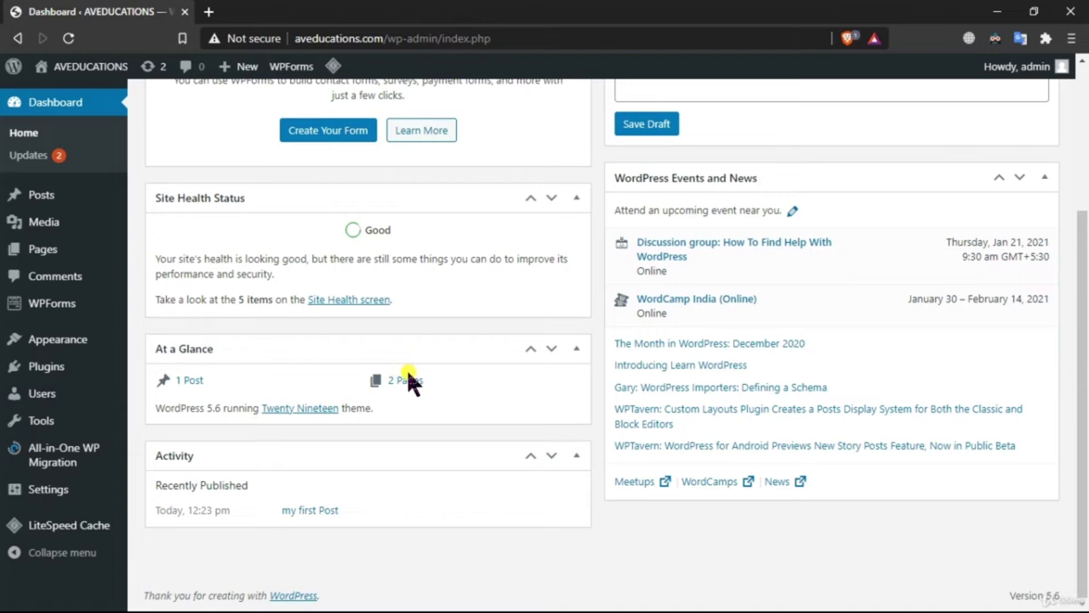
{"action": "mouse_move", "coordinate": [93, 334]}
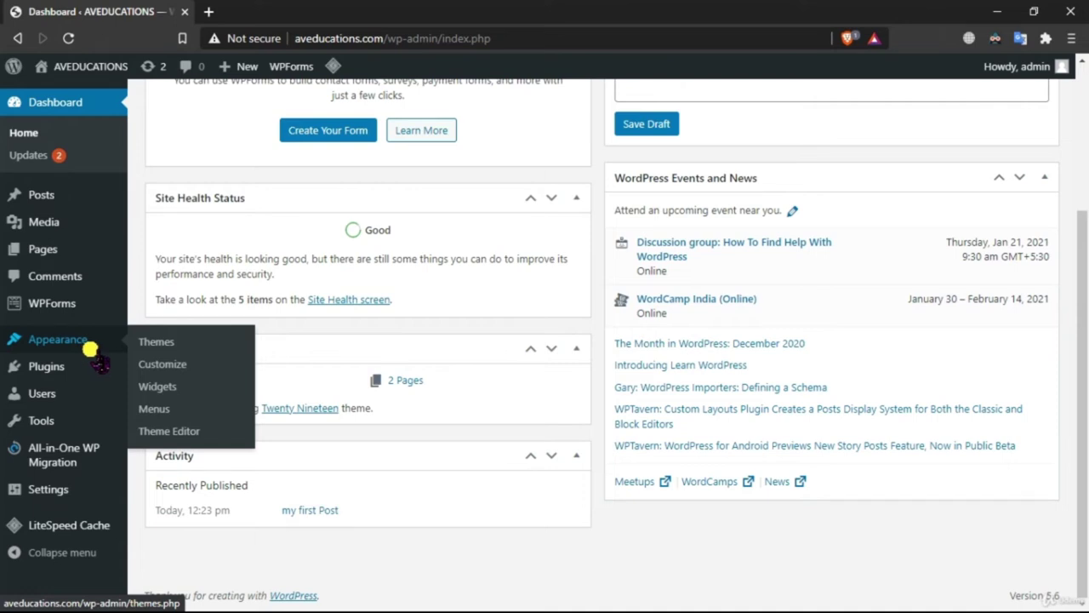
{"action": "left_click", "coordinate": [209, 349]}
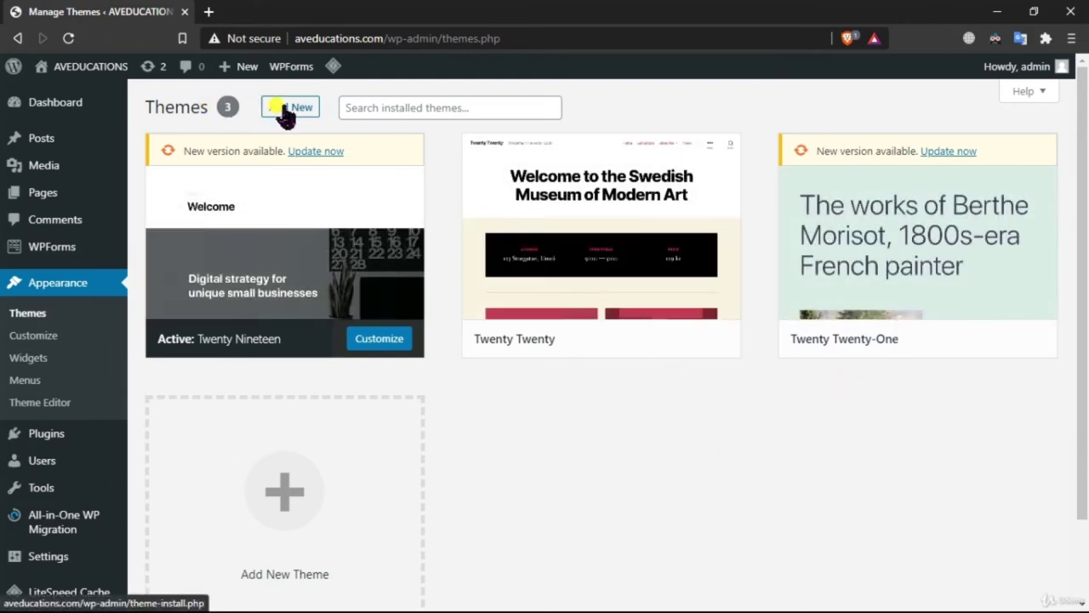
Update the Twenty Nineteen theme and leave the installed themes overview for the page that adds new themes
{"action": "left_click_drag", "start_coordinate": [157, 119], "coordinate": [224, 109]}
{"action": "left_click", "coordinate": [316, 150]}
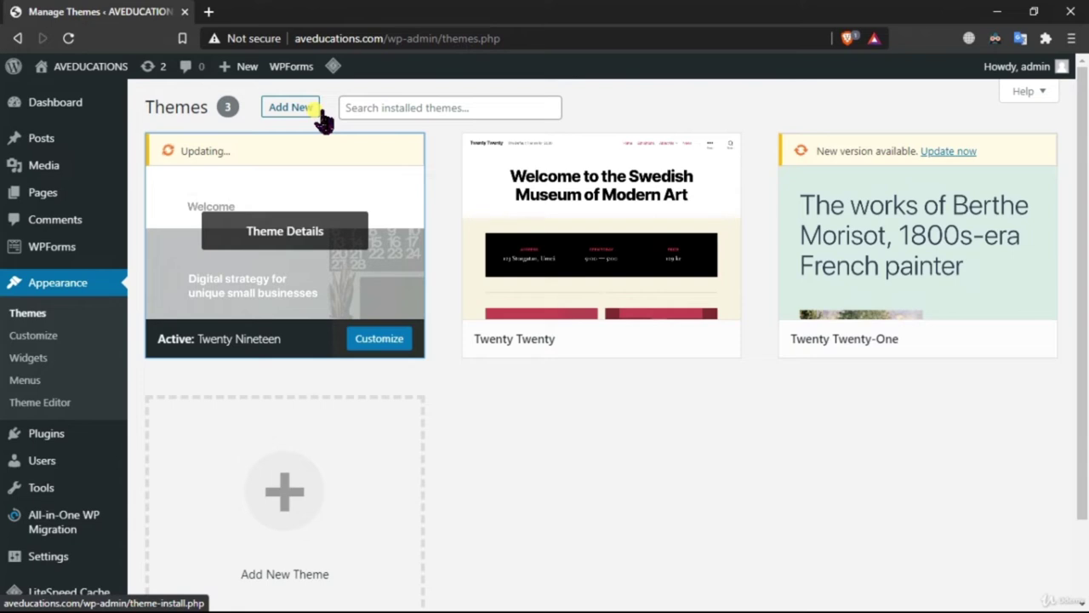
{"action": "left_click", "coordinate": [292, 109]}
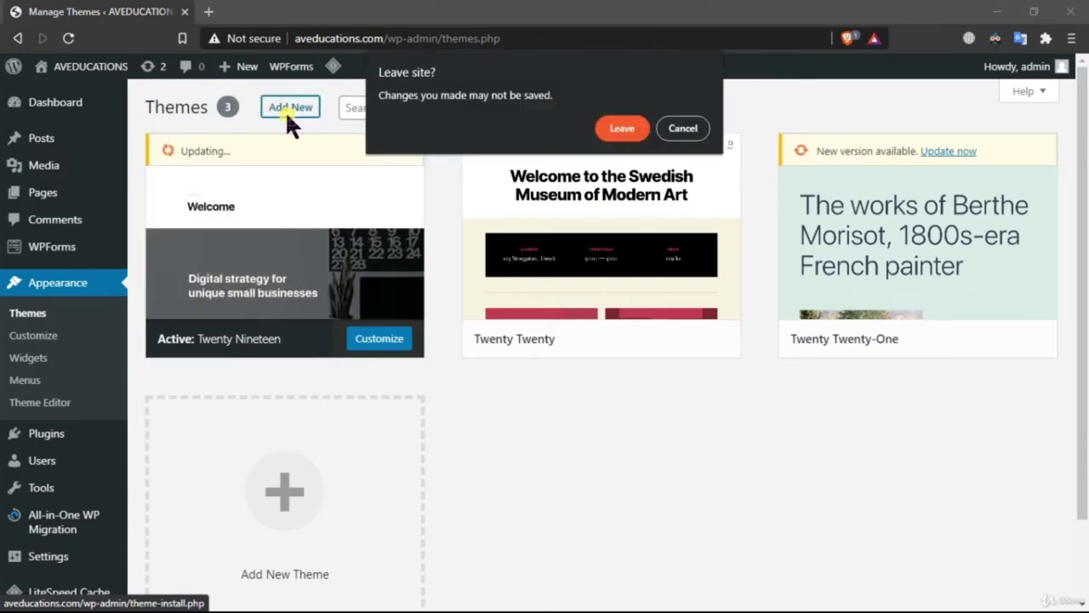
{"action": "left_click", "coordinate": [629, 122]}
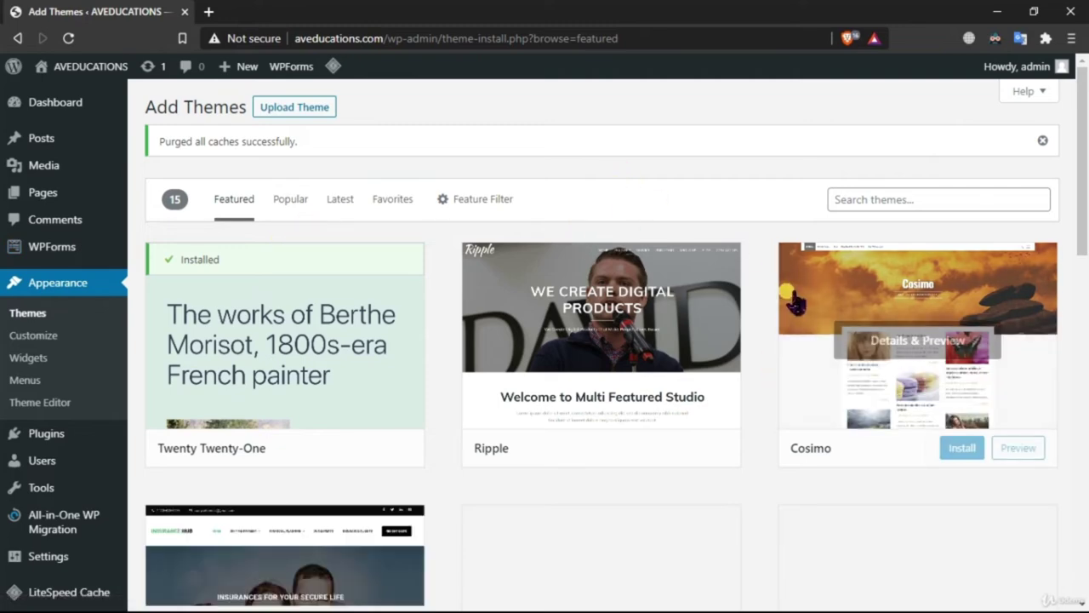
Look through the featured themes down to the end of the list and return to its beginning
{"action": "scroll", "coordinate": [729, 309], "scroll_direction": "down", "scroll_amount": 6}
{"action": "scroll", "coordinate": [761, 305], "scroll_direction": "up", "scroll_amount": 4}
{"action": "scroll", "coordinate": [760, 298], "scroll_direction": "down", "scroll_amount": 7}
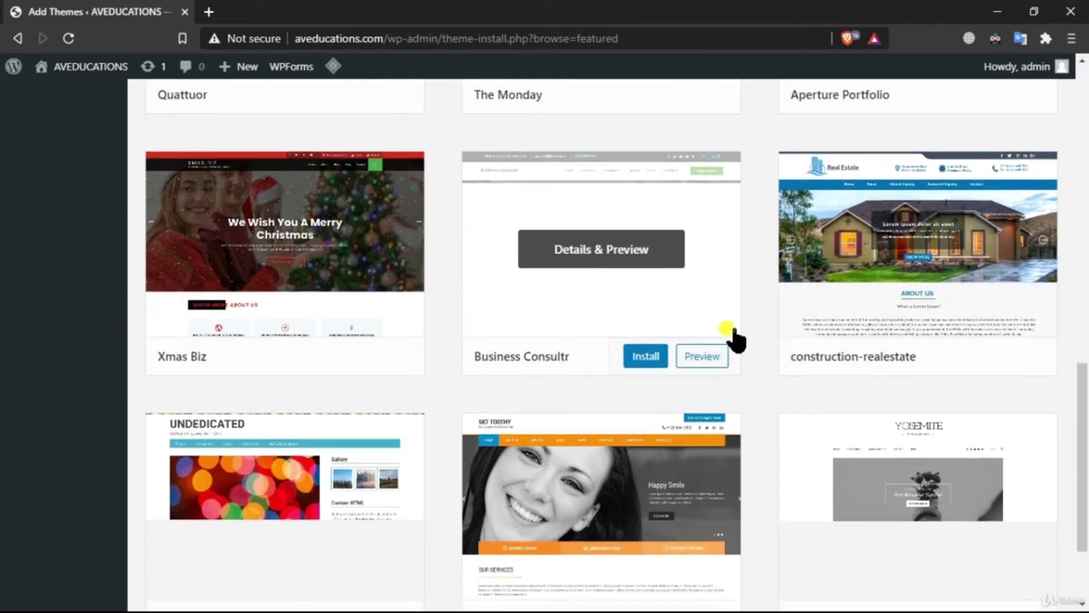
{"action": "scroll", "coordinate": [729, 335], "scroll_direction": "down", "scroll_amount": 2}
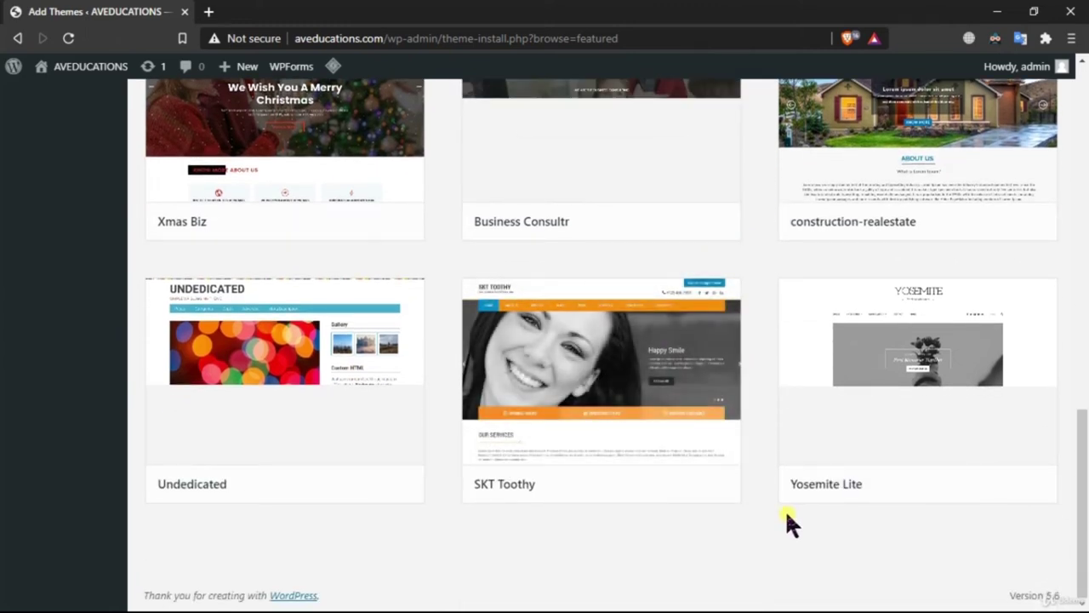
{"action": "scroll", "coordinate": [754, 522], "scroll_direction": "up", "scroll_amount": 5}
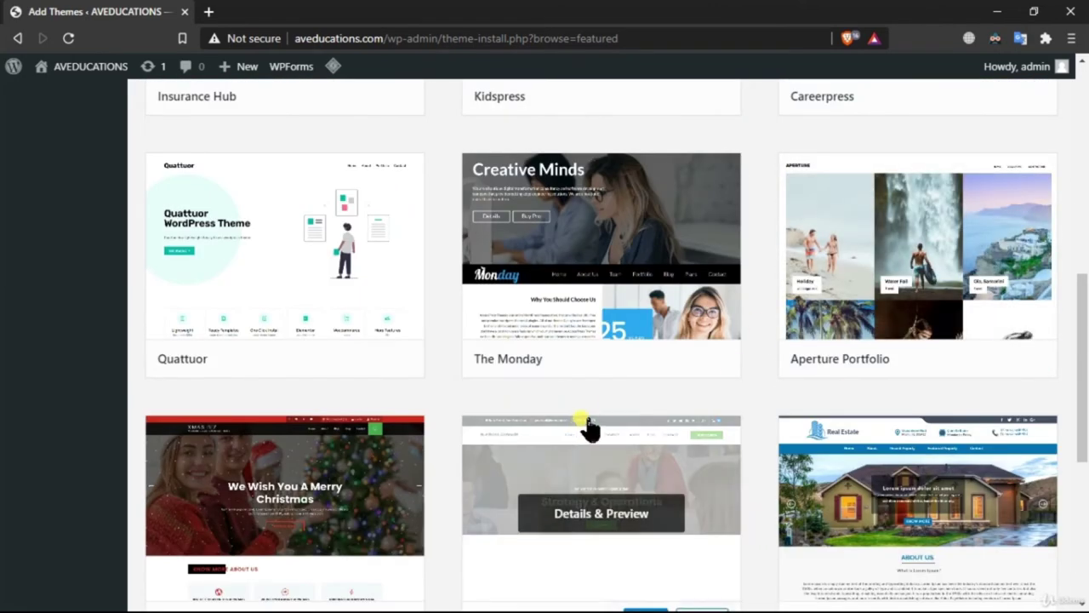
{"action": "scroll", "coordinate": [511, 438], "scroll_direction": "up", "scroll_amount": 4}
{"action": "scroll", "coordinate": [647, 464], "scroll_direction": "up", "scroll_amount": 2}
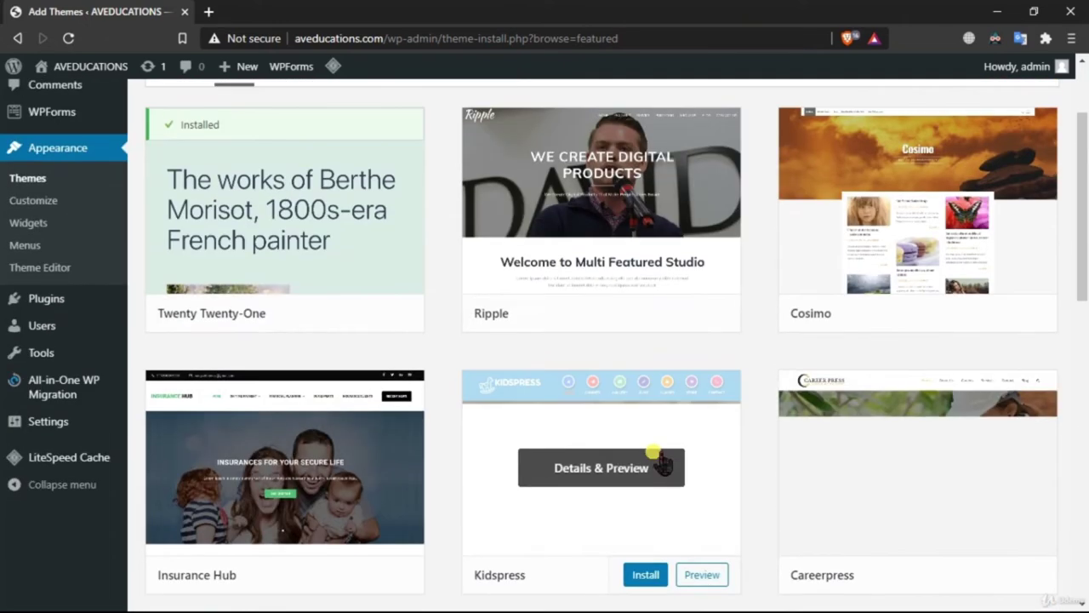
{"action": "scroll", "coordinate": [731, 446], "scroll_direction": "down", "scroll_amount": 1}
{"action": "scroll", "coordinate": [709, 428], "scroll_direction": "down", "scroll_amount": 4}
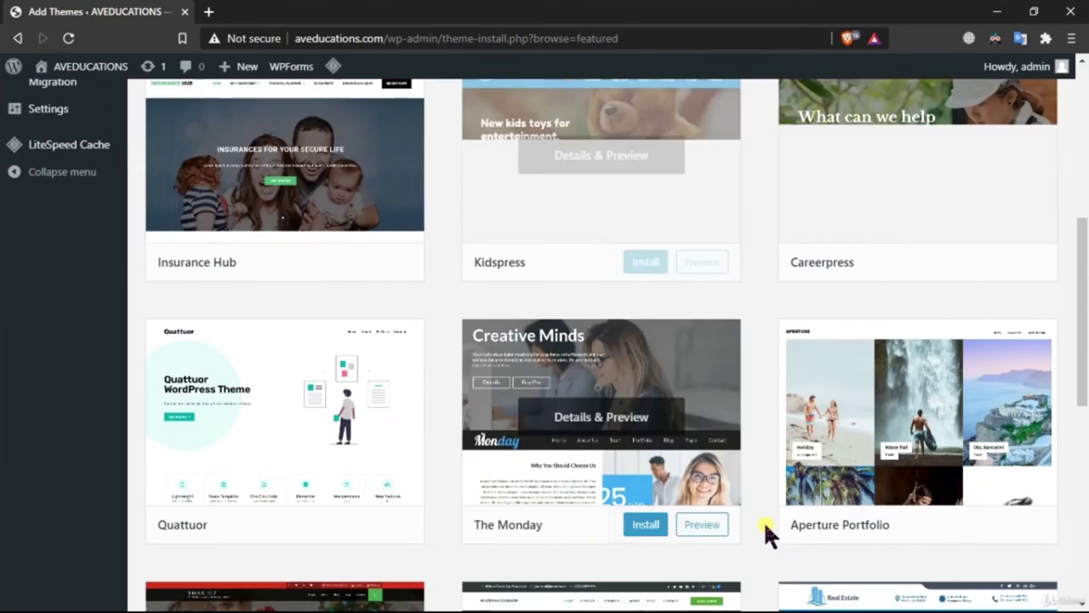
{"action": "scroll", "coordinate": [789, 517], "scroll_direction": "down", "scroll_amount": 2}
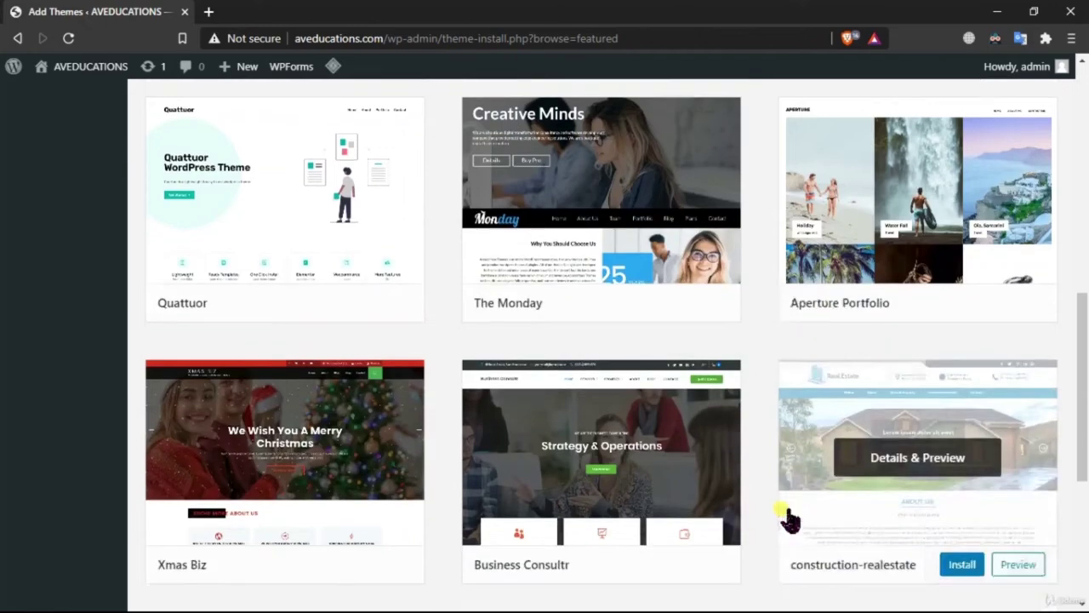
{"action": "scroll", "coordinate": [408, 358], "scroll_direction": "down", "scroll_amount": 1}
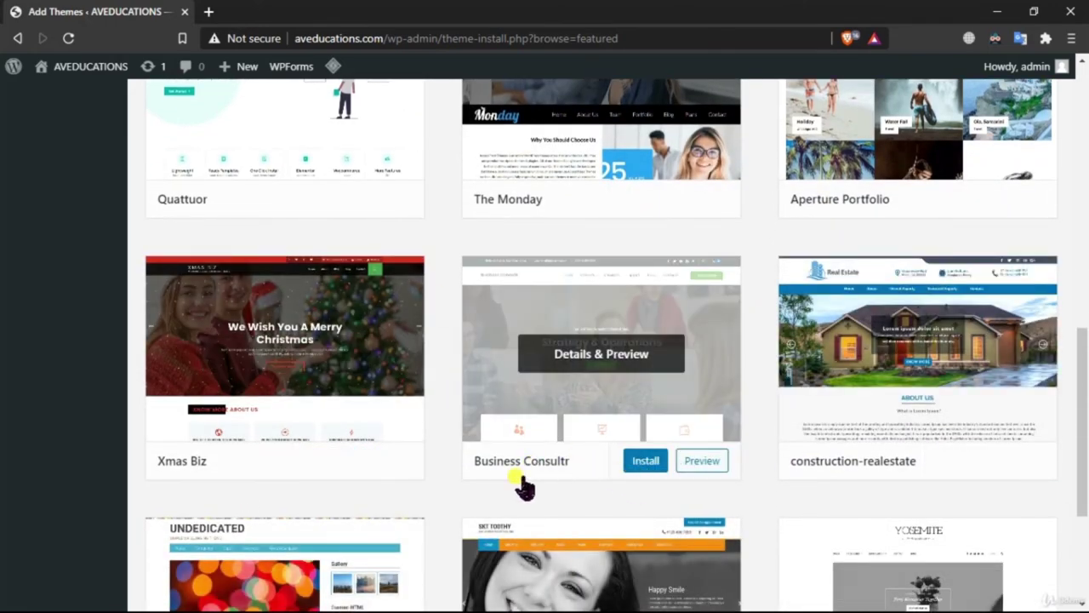
{"action": "scroll", "coordinate": [743, 477], "scroll_direction": "down", "scroll_amount": 3}
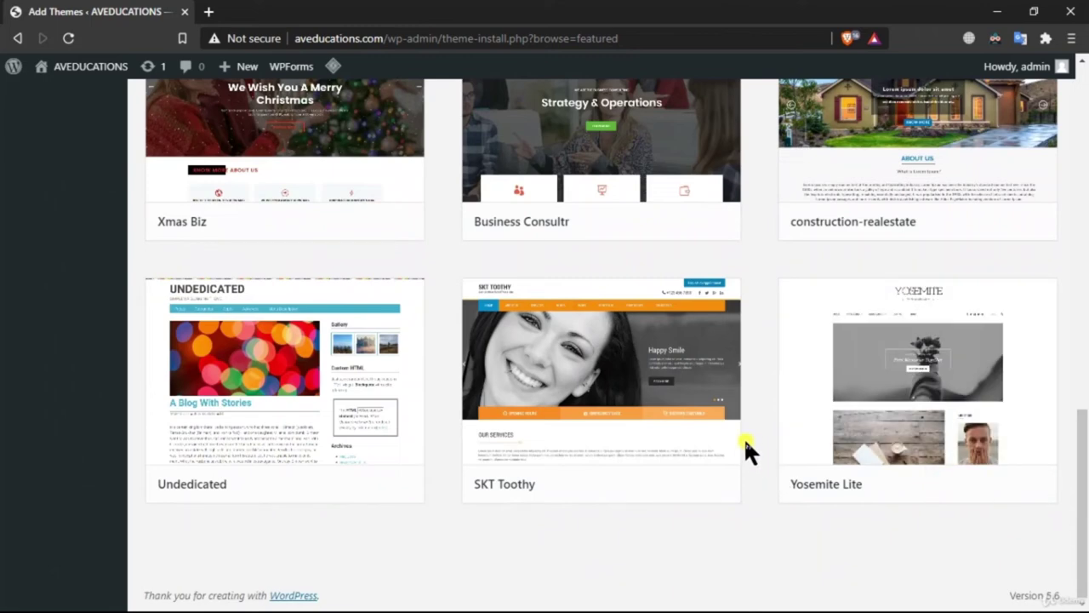
{"action": "scroll", "coordinate": [748, 429], "scroll_direction": "up", "scroll_amount": 15}
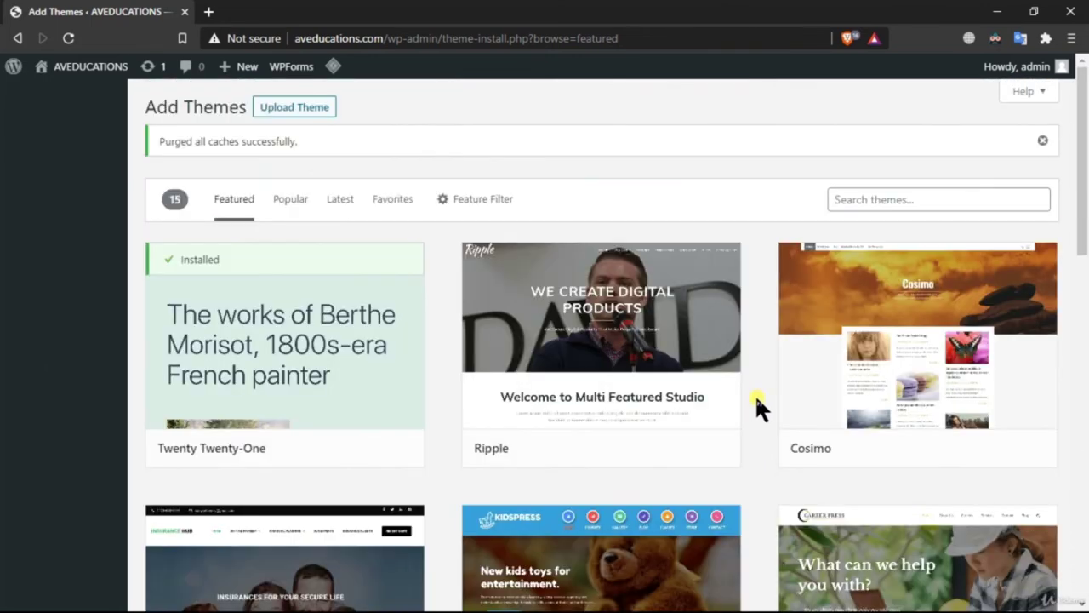
Show the popular themes and look through the available designs, including OceanWP, GeneratePress and Hestia
{"action": "left_click", "coordinate": [289, 204]}
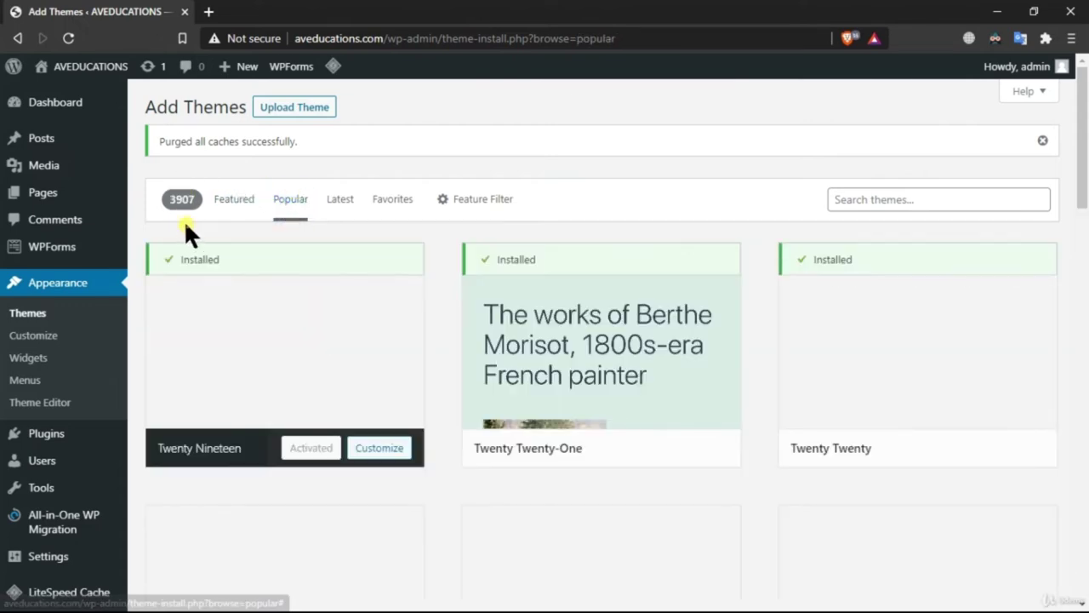
{"action": "scroll", "coordinate": [596, 366], "scroll_direction": "down", "scroll_amount": 5}
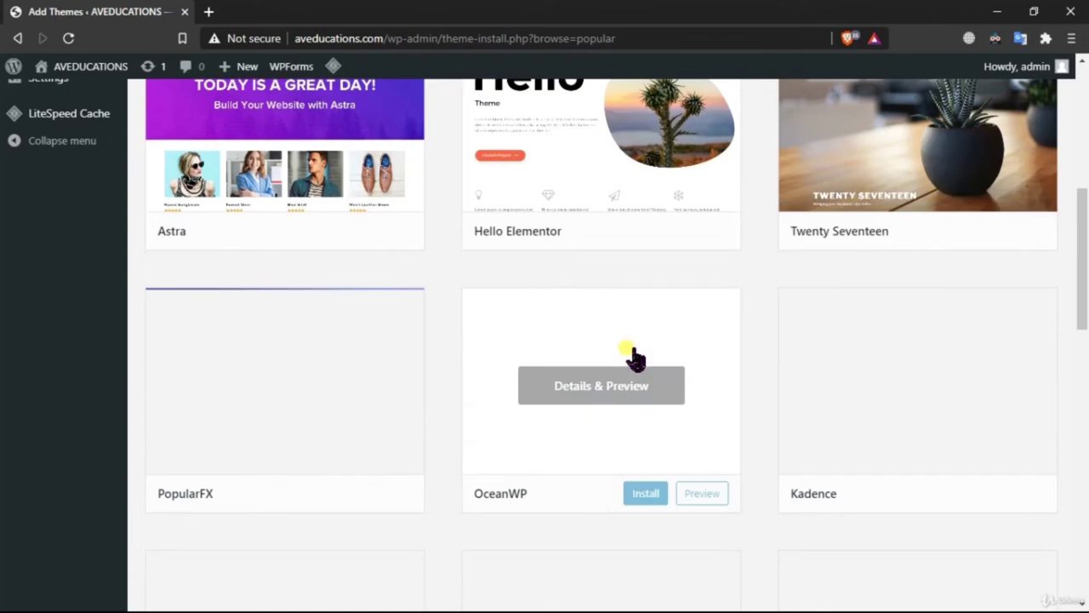
{"action": "scroll", "coordinate": [377, 409], "scroll_direction": "up", "scroll_amount": 5}
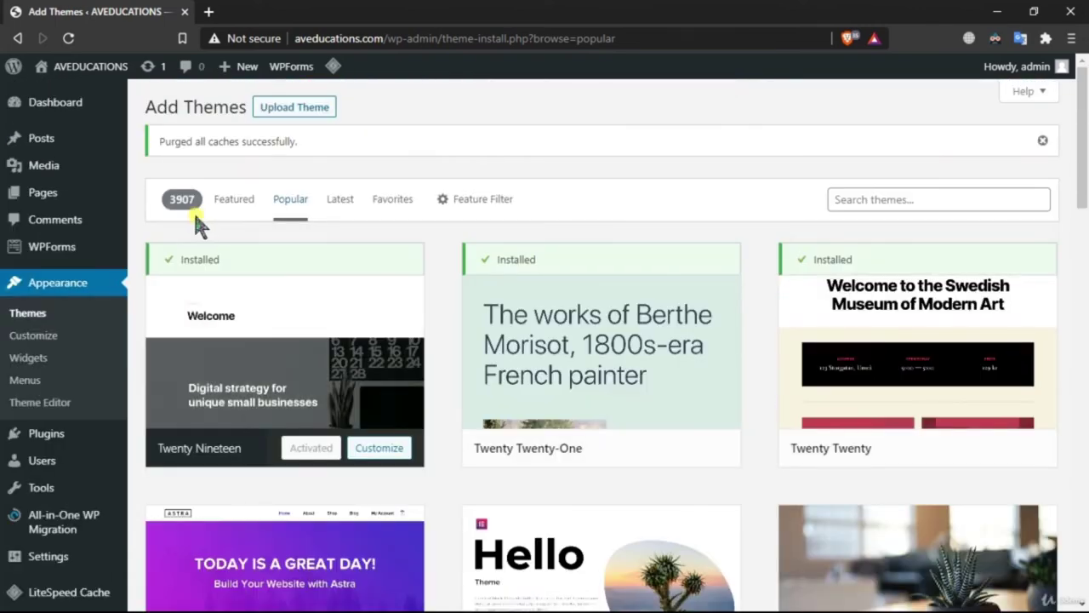
{"action": "scroll", "coordinate": [547, 272], "scroll_direction": "down", "scroll_amount": 5}
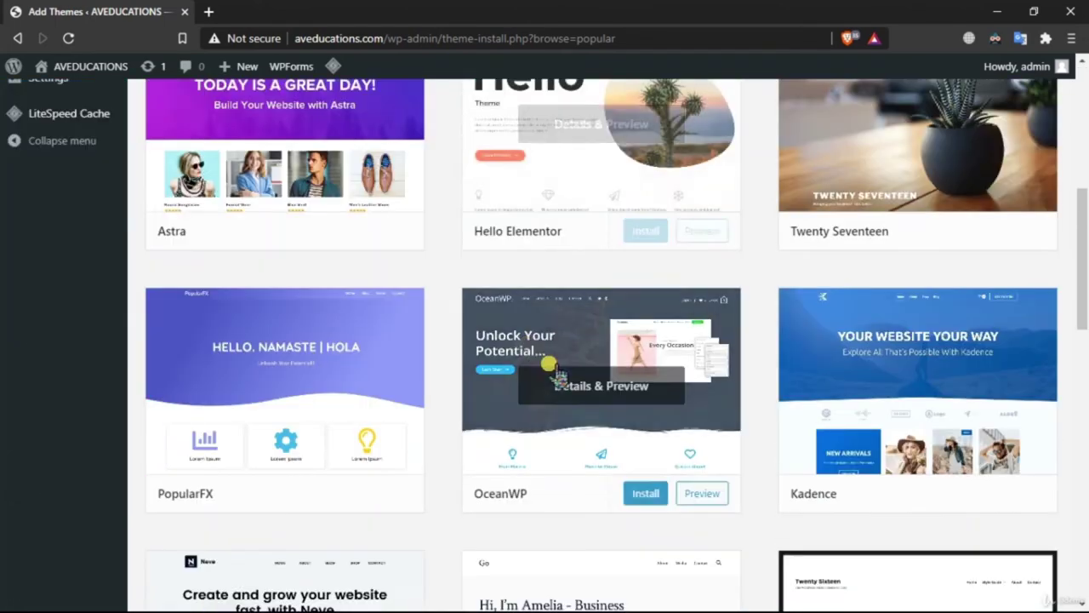
{"action": "scroll", "coordinate": [689, 494], "scroll_direction": "down", "scroll_amount": 3}
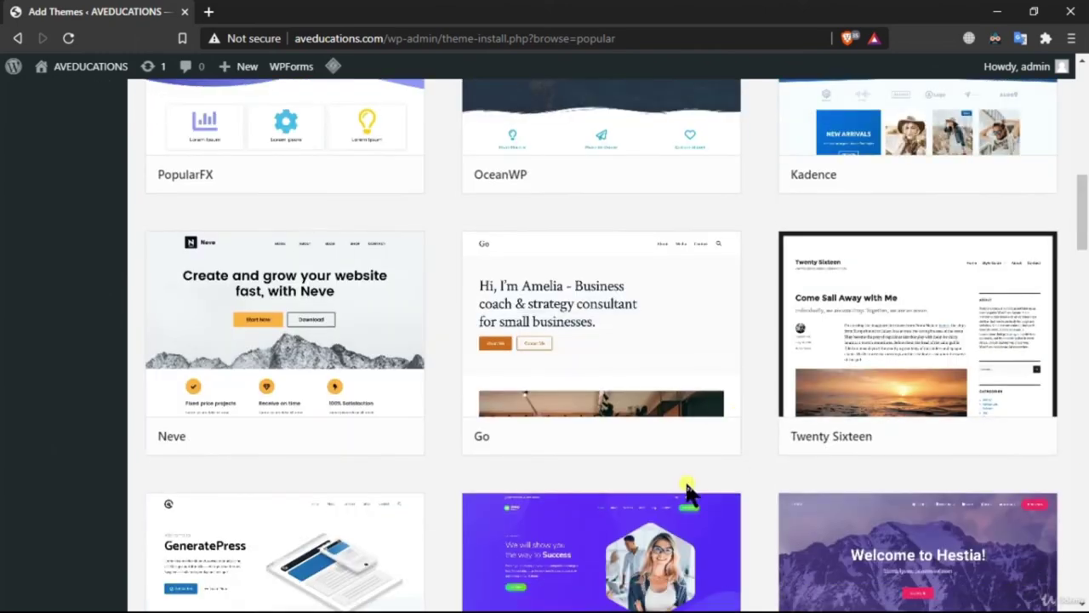
{"action": "scroll", "coordinate": [600, 579], "scroll_direction": "down", "scroll_amount": 7}
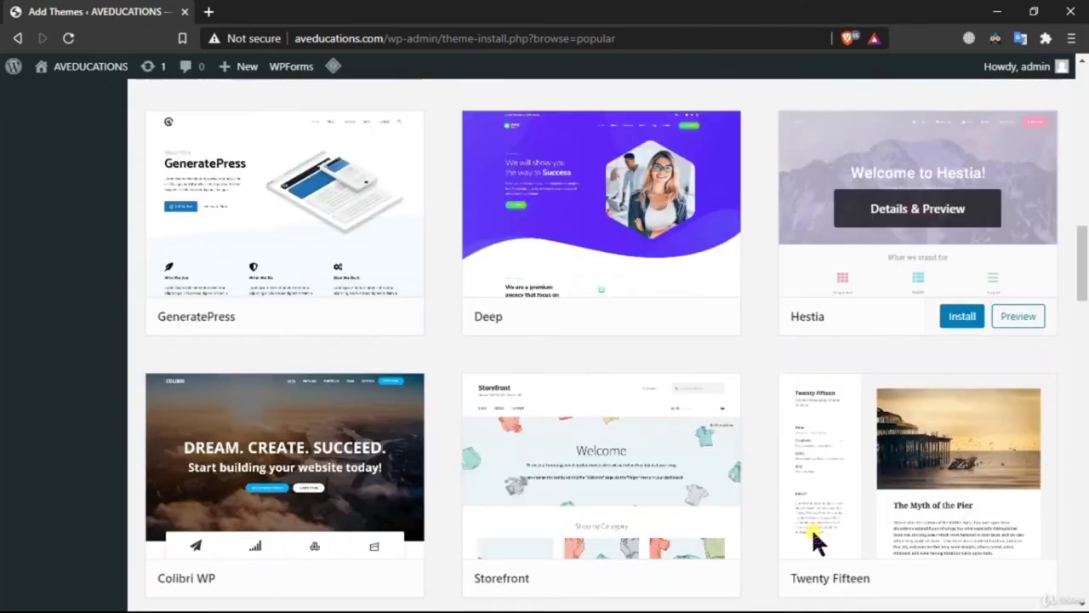
{"action": "scroll", "coordinate": [759, 494], "scroll_direction": "up", "scroll_amount": 4}
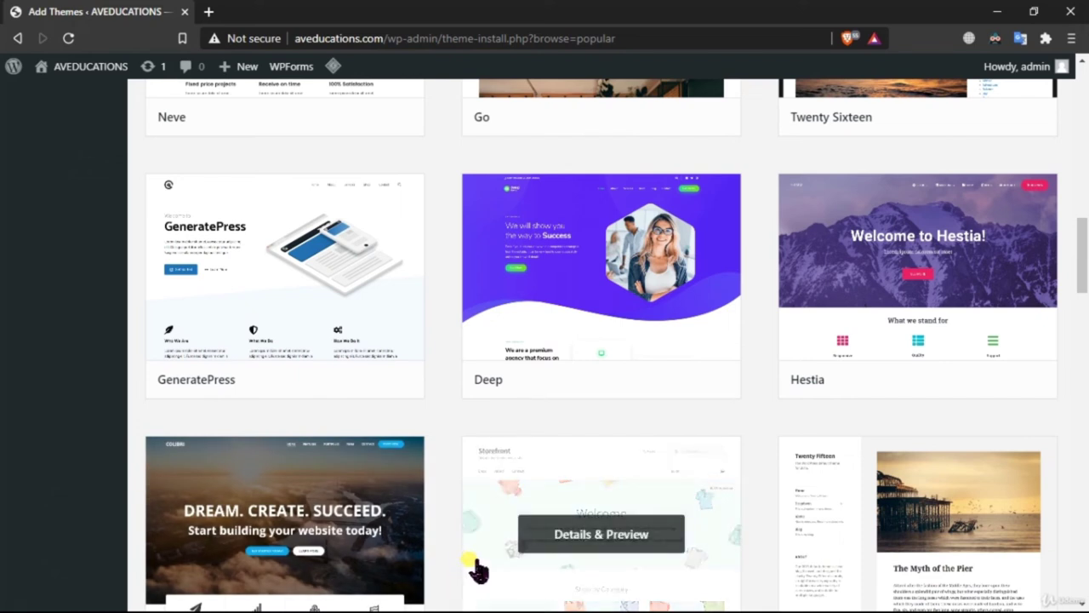
{"action": "scroll", "coordinate": [792, 572], "scroll_direction": "up", "scroll_amount": 1}
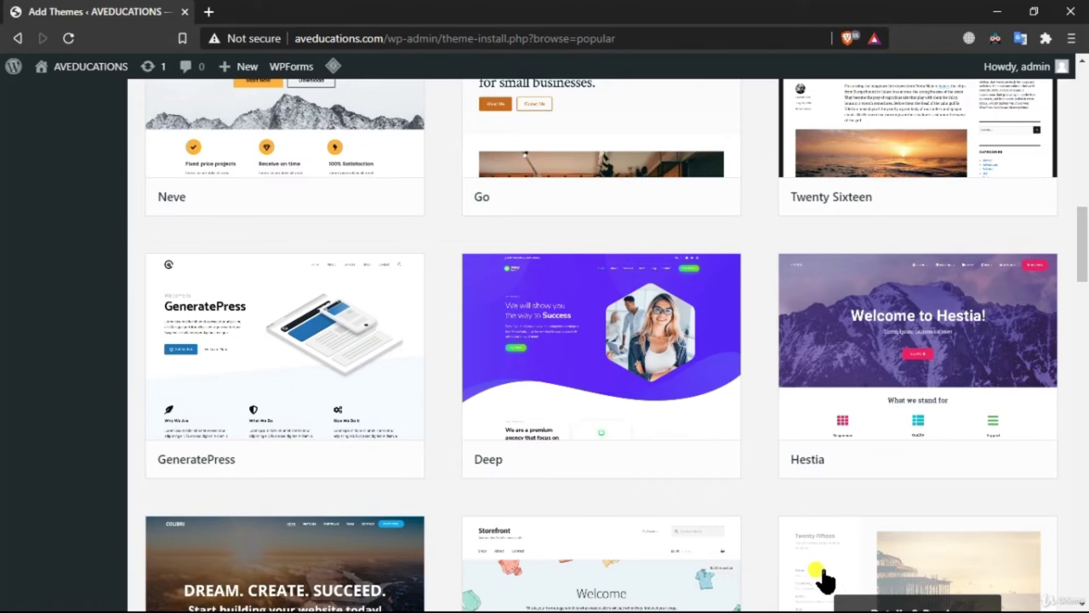
{"action": "scroll", "coordinate": [821, 578], "scroll_direction": "up", "scroll_amount": 10}
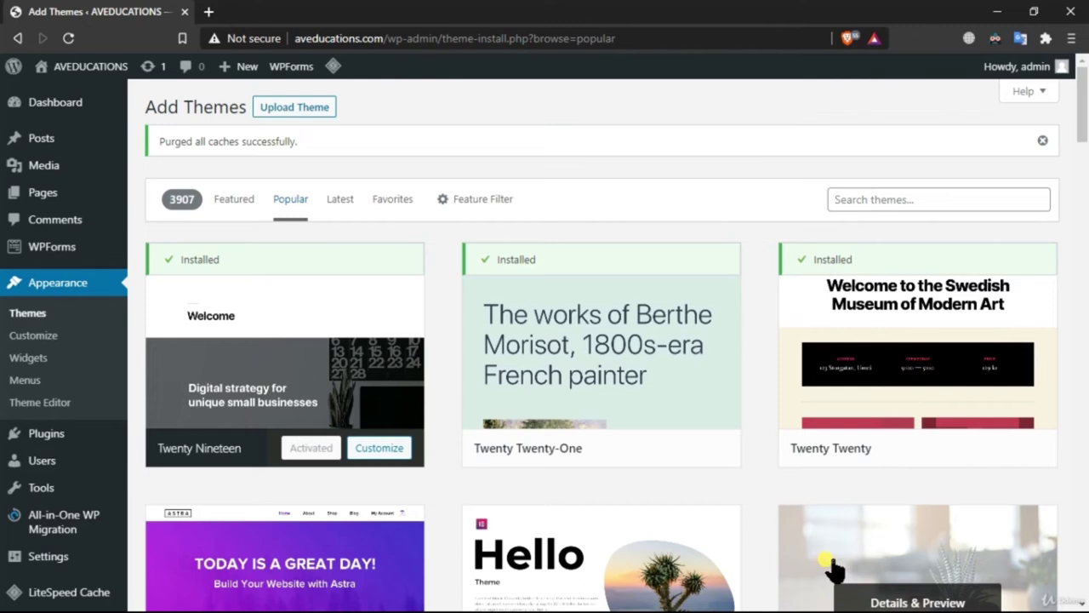
Open the preview of the Hello Elementor theme and look through its sample page
{"action": "scroll", "coordinate": [786, 494], "scroll_direction": "down", "scroll_amount": 3}
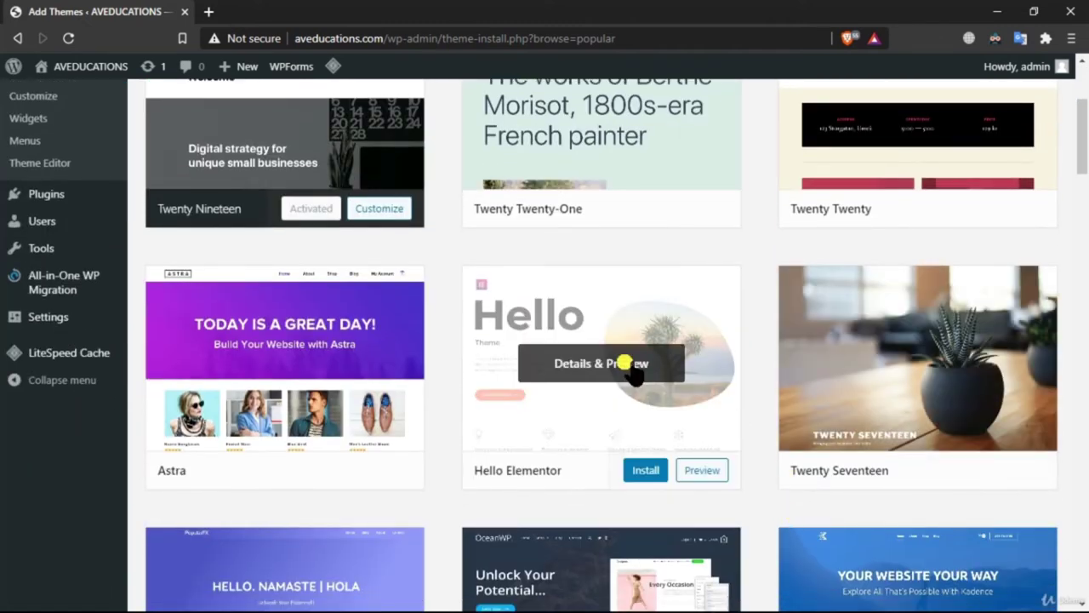
{"action": "left_click", "coordinate": [549, 312]}
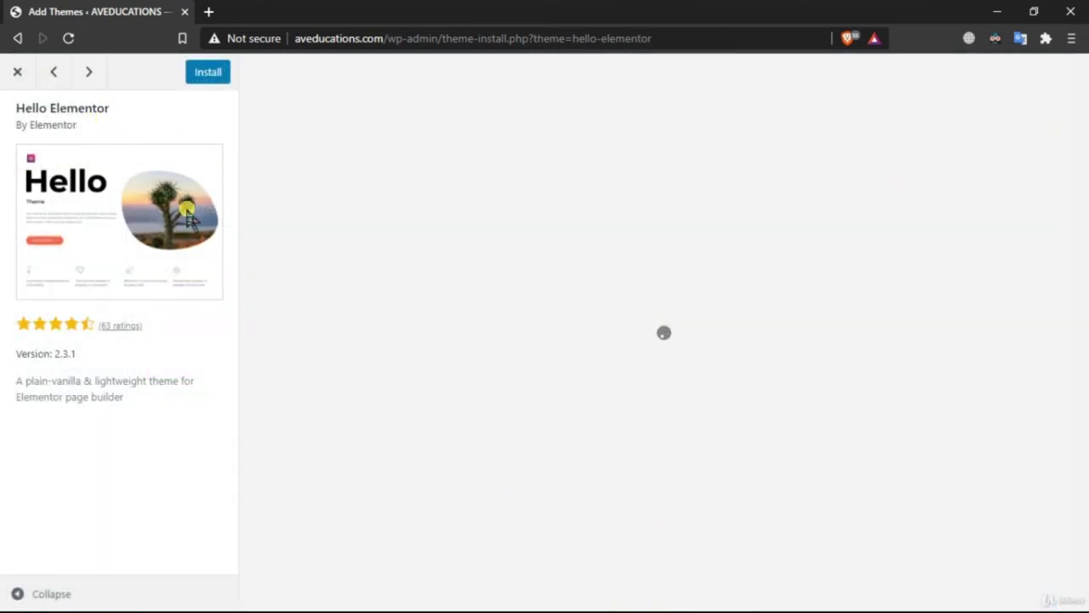
{"action": "scroll", "coordinate": [289, 251], "scroll_direction": "down", "scroll_amount": 3}
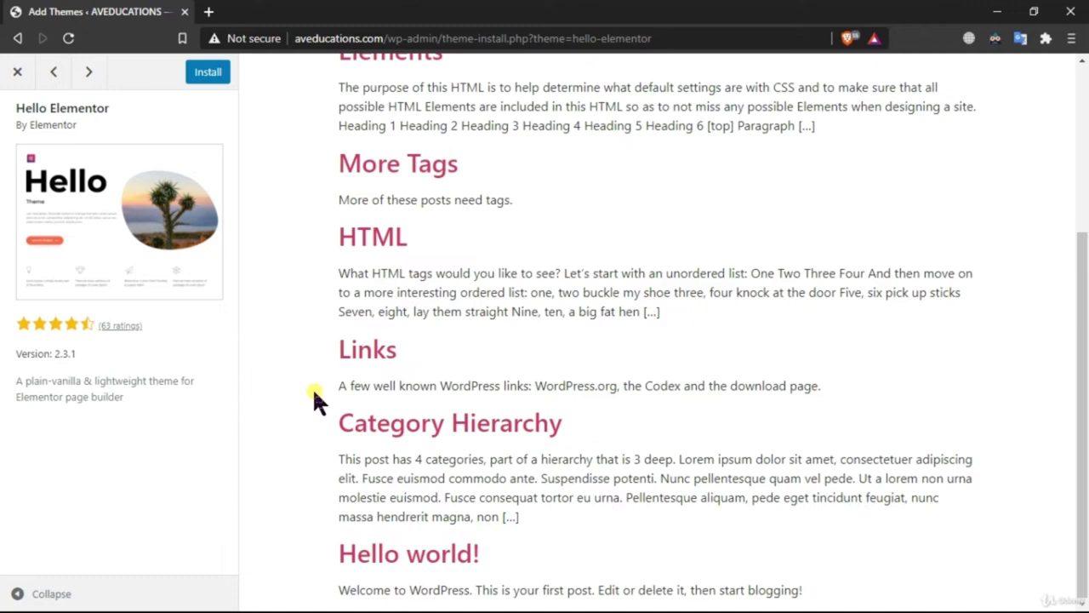
{"action": "scroll", "coordinate": [294, 388], "scroll_direction": "up", "scroll_amount": 3}
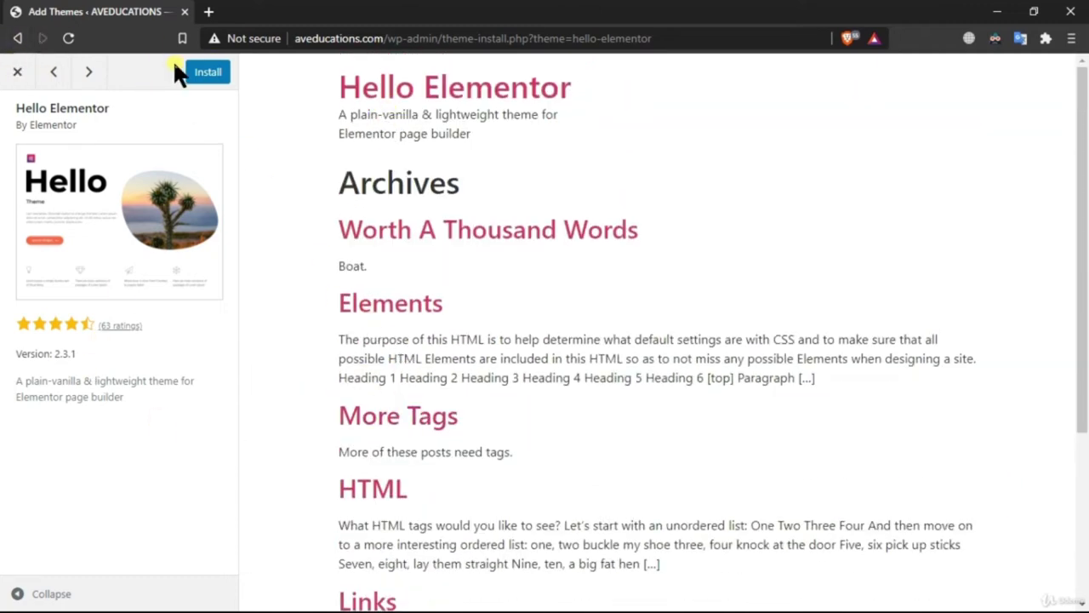
Install and activate the Hello Elementor theme, and dismiss the notice recommending the Elementor plugin
{"action": "left_click", "coordinate": [213, 73]}
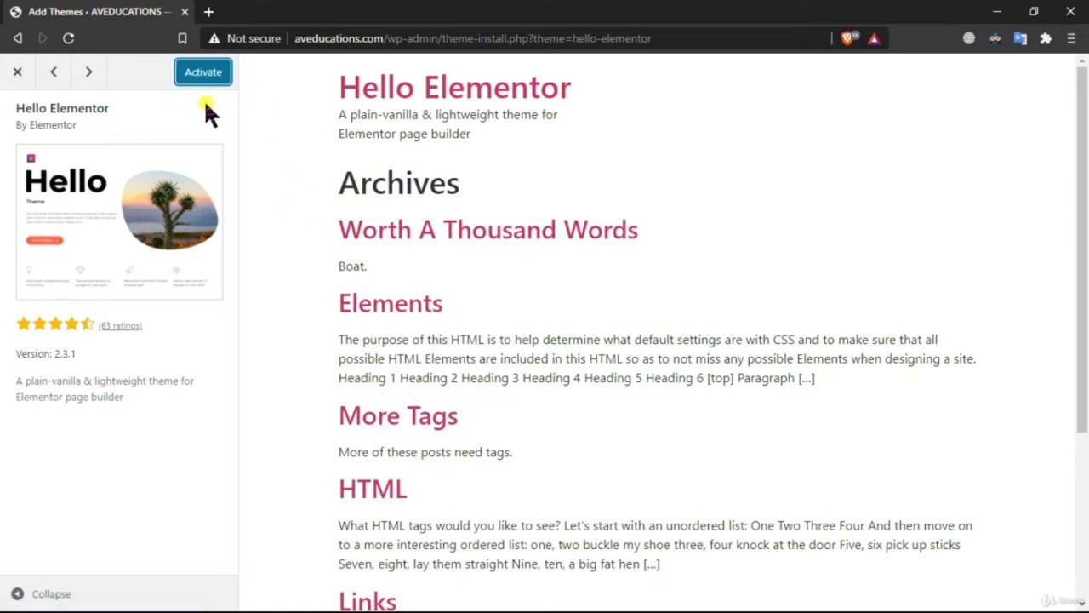
{"action": "left_click", "coordinate": [199, 75]}
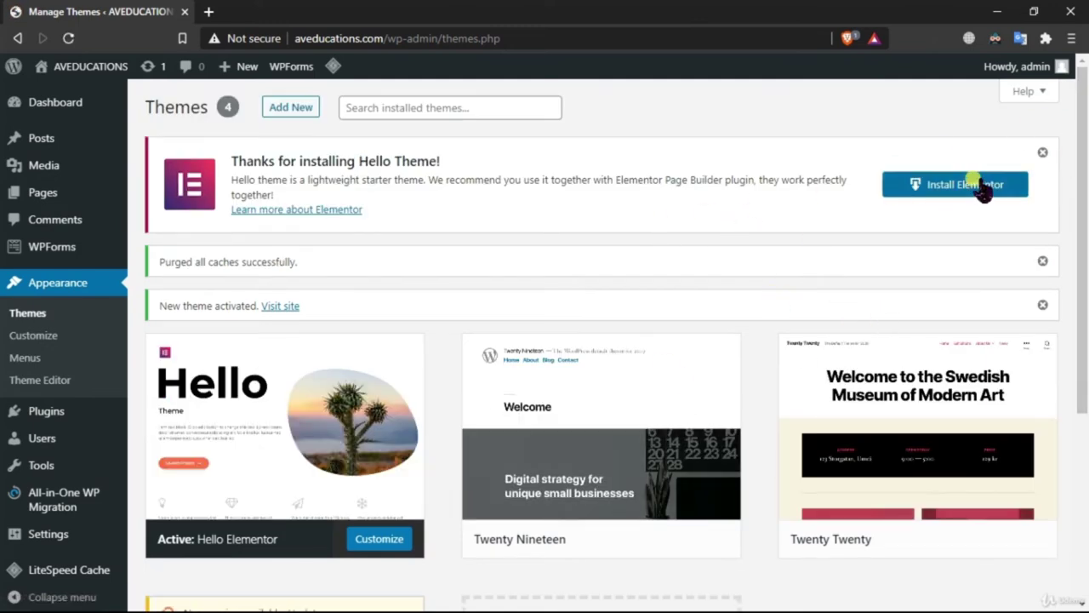
{"action": "left_click", "coordinate": [1048, 153]}
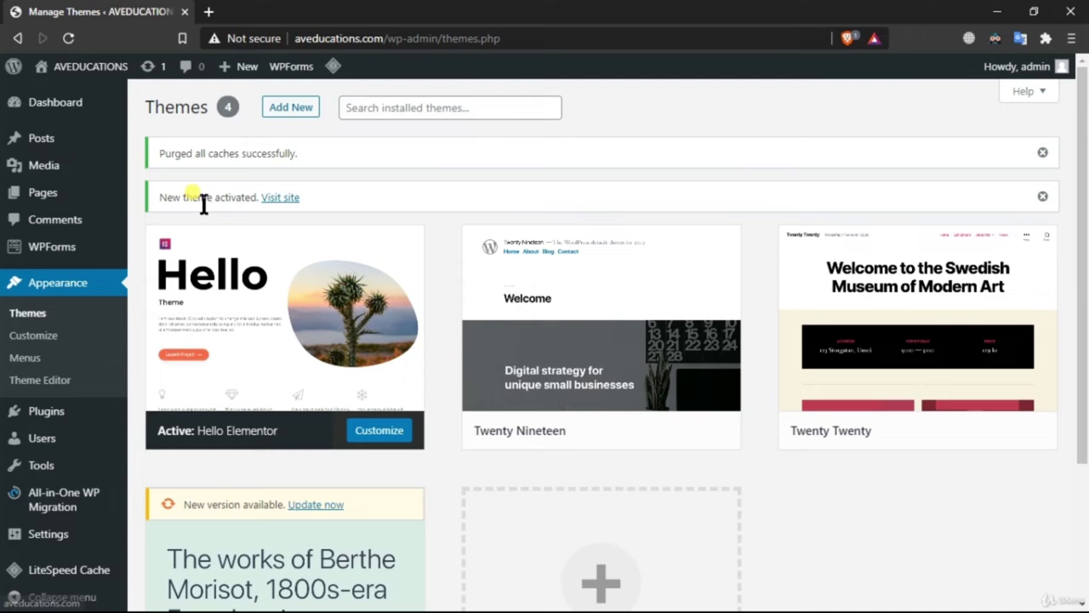
Visit the site in a new tab to check my first Post under the new theme, and return to the installed themes overview
{"action": "right_click", "coordinate": [292, 199]}
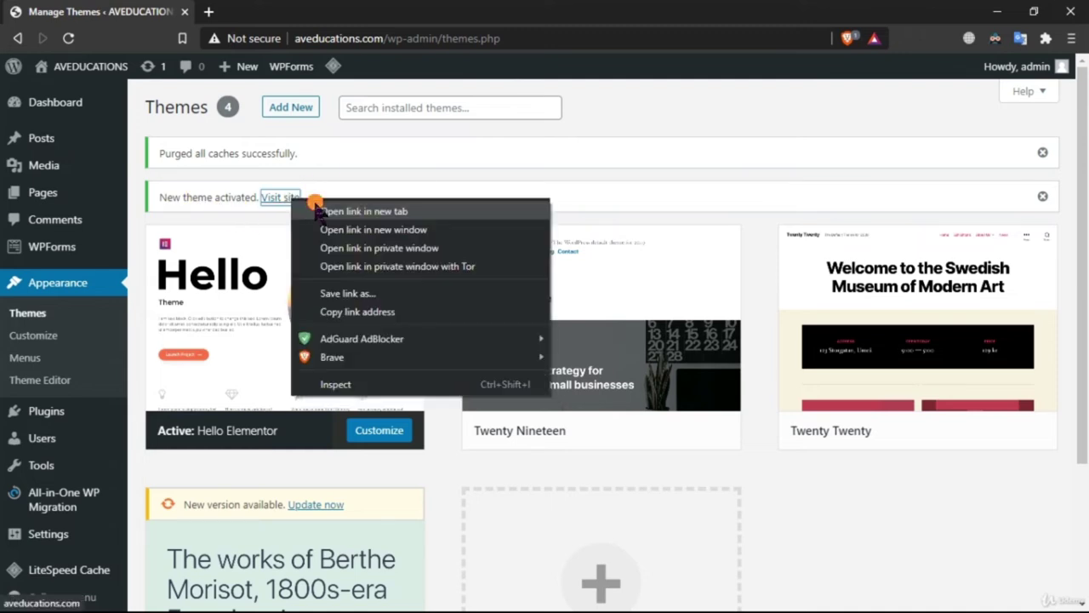
{"action": "left_click", "coordinate": [311, 212]}
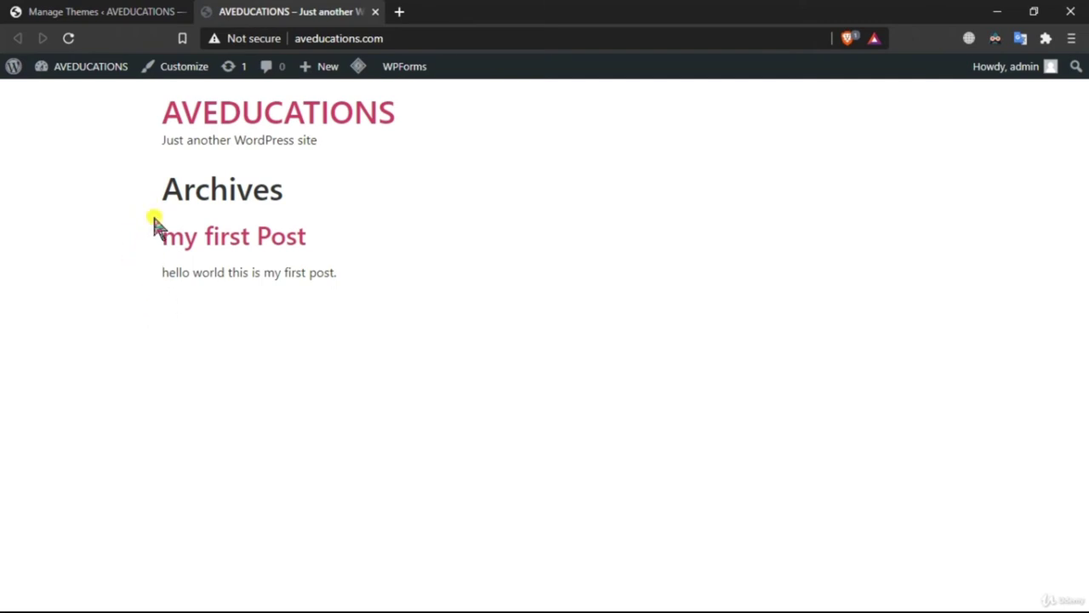
{"action": "left_click", "coordinate": [232, 239]}
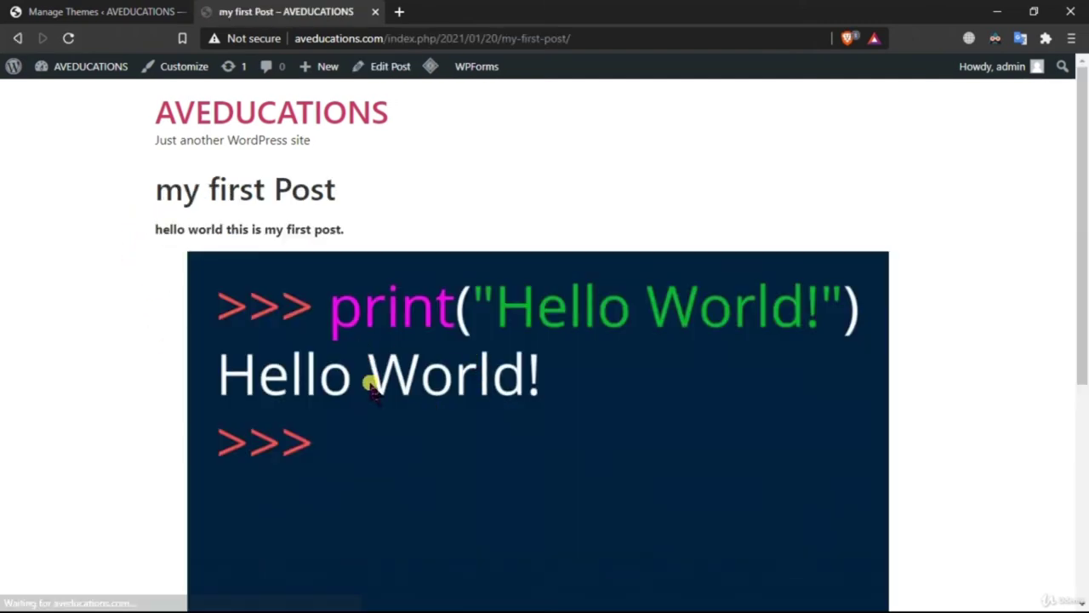
{"action": "scroll", "coordinate": [372, 385], "scroll_direction": "down", "scroll_amount": 3}
{"action": "scroll", "coordinate": [331, 282], "scroll_direction": "up", "scroll_amount": 2}
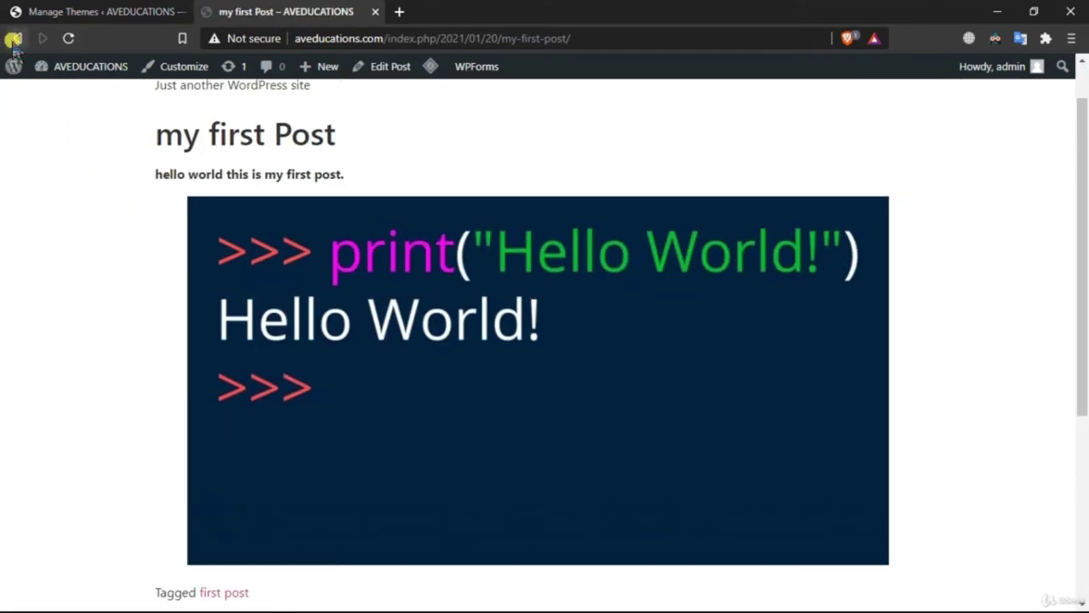
{"action": "left_click", "coordinate": [13, 39]}
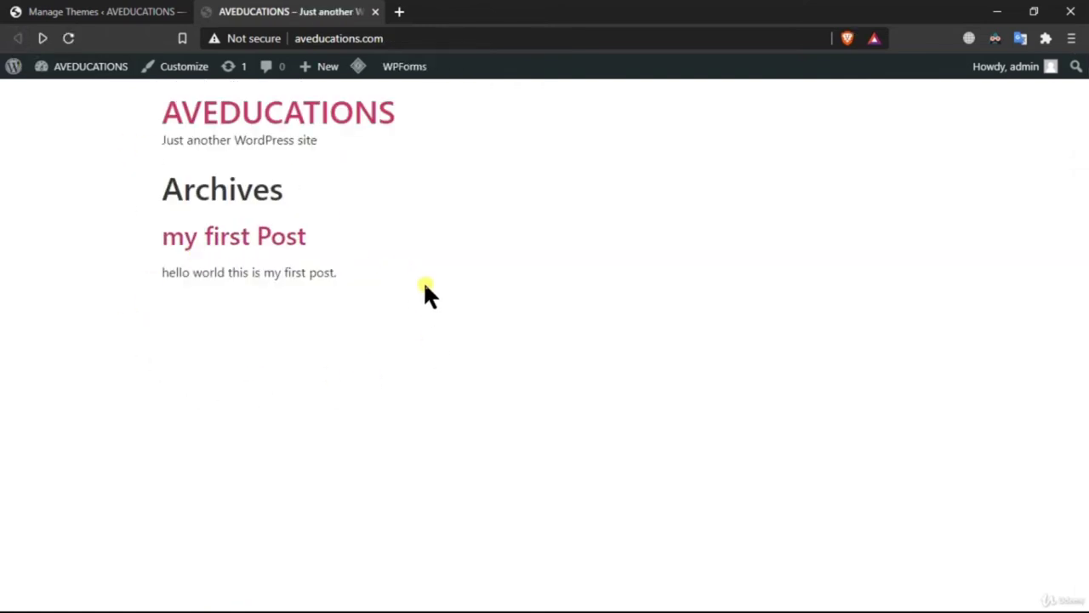
{"action": "left_click", "coordinate": [136, 12]}
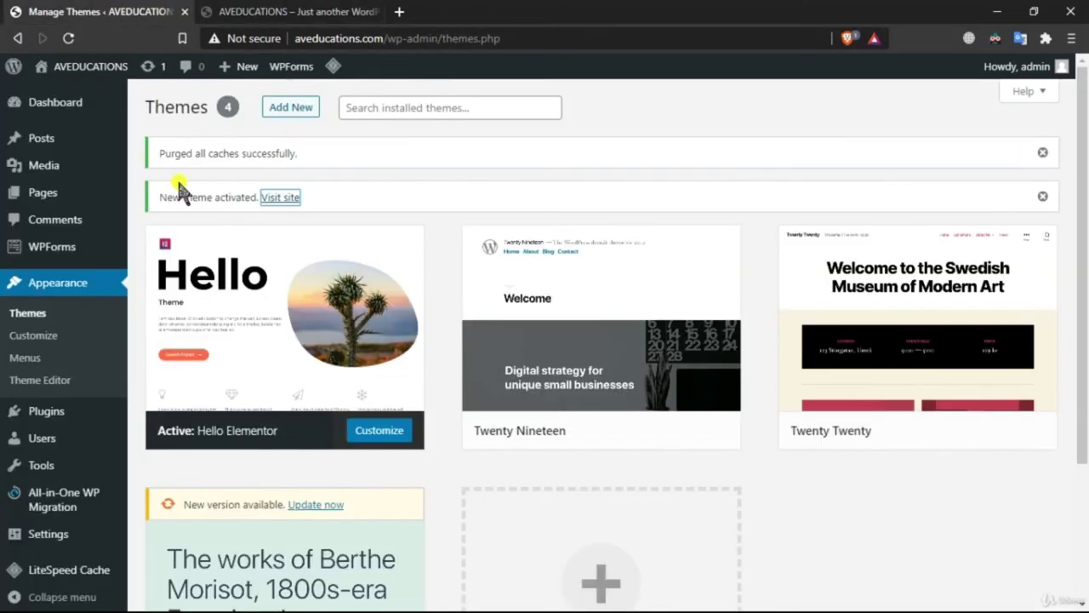
{"action": "mouse_move", "coordinate": [90, 136]}
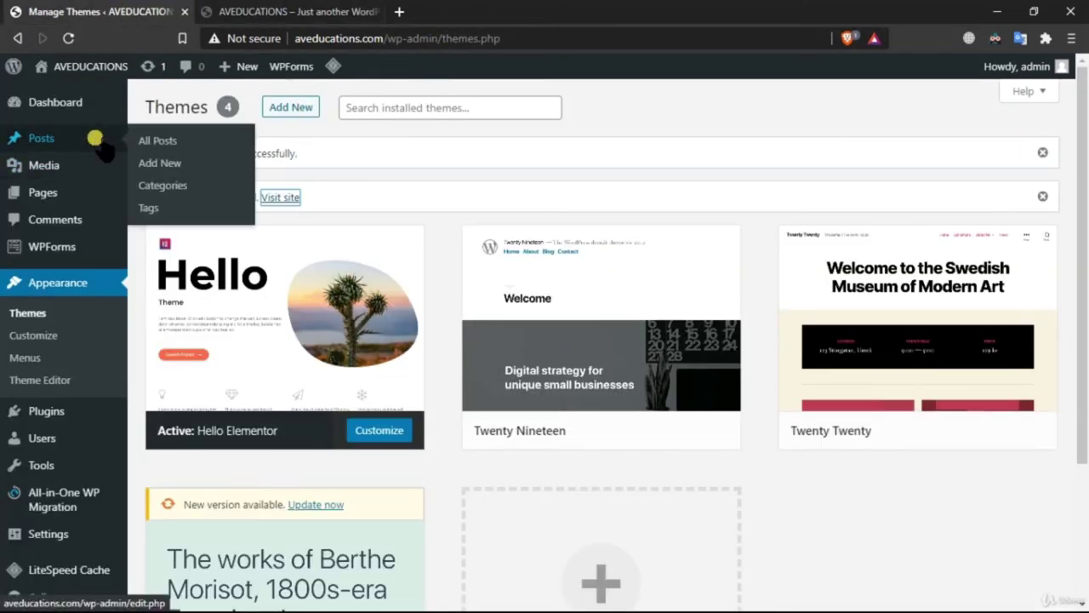
Open my first Post from the list of all posts for editing and show its post settings
{"action": "left_click", "coordinate": [164, 143]}
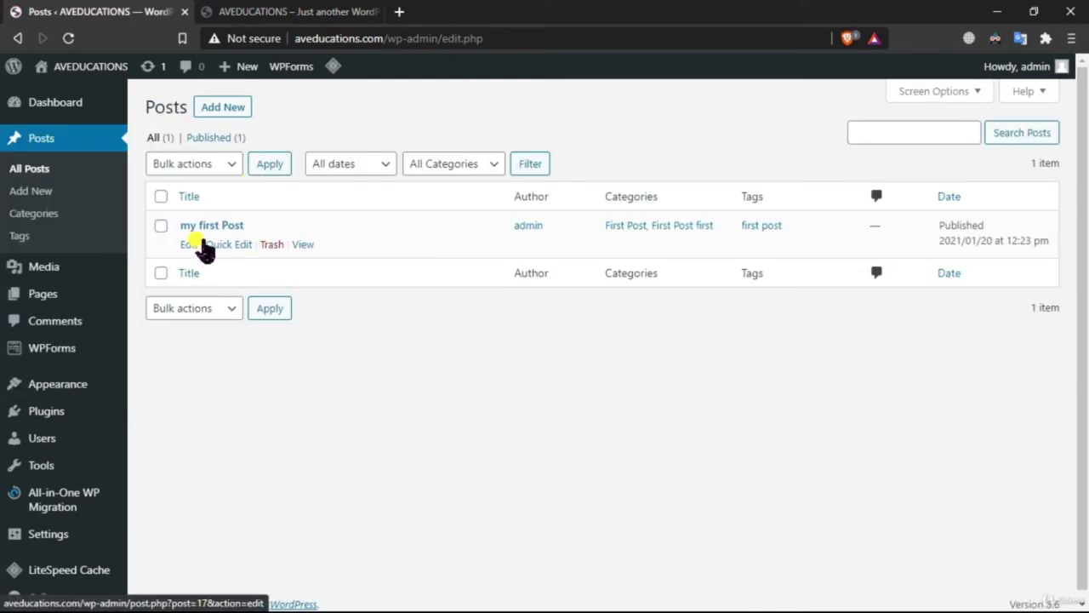
{"action": "left_click", "coordinate": [193, 245]}
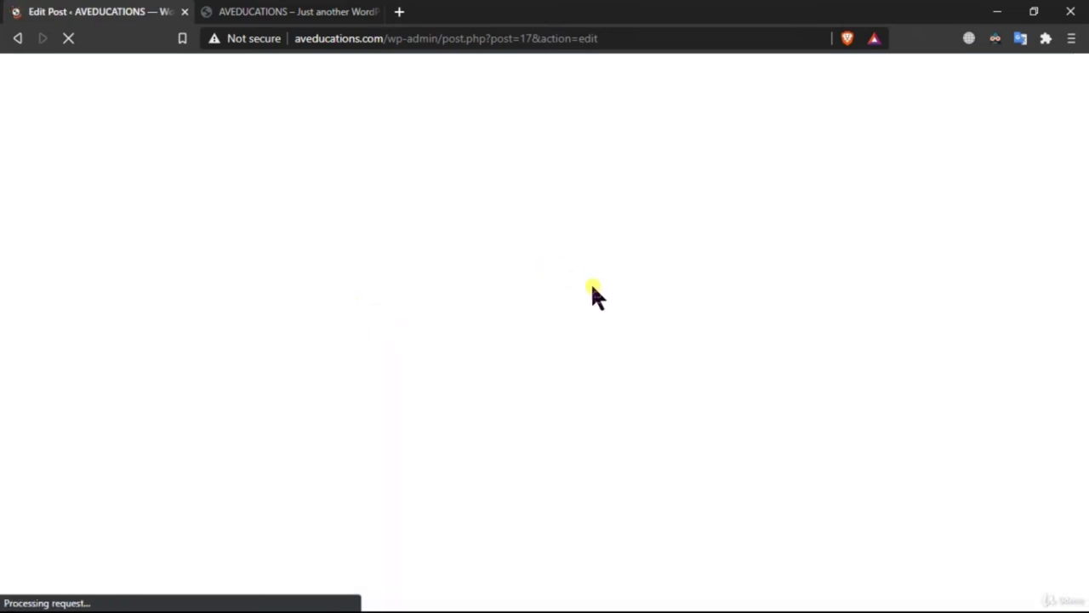
{"action": "scroll", "coordinate": [596, 324], "scroll_direction": "down", "scroll_amount": 3}
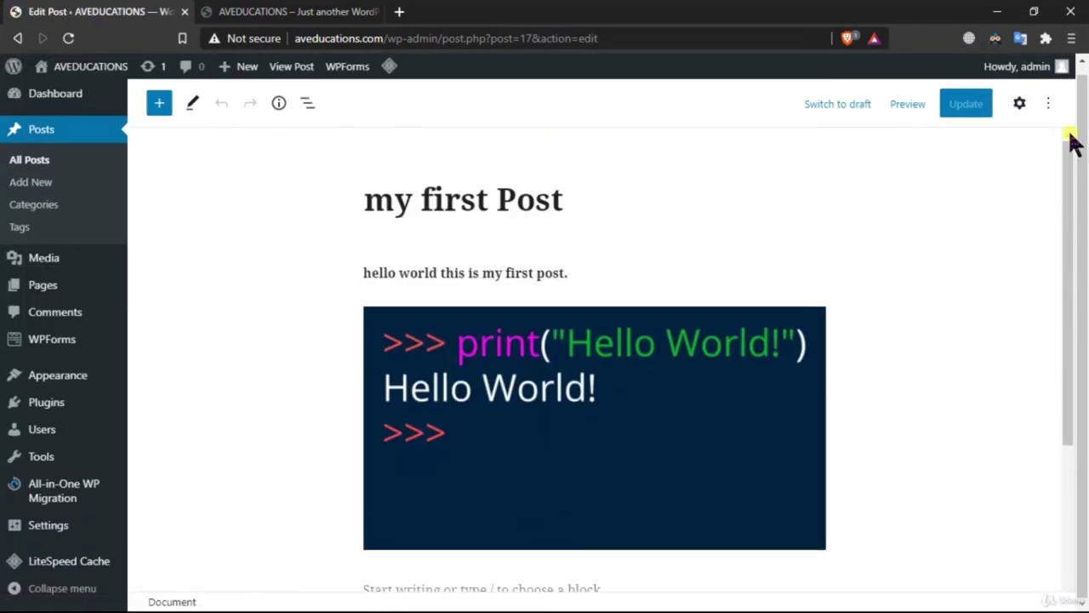
{"action": "scroll", "coordinate": [1047, 145], "scroll_direction": "up", "scroll_amount": 3}
{"action": "left_click", "coordinate": [1019, 104]}
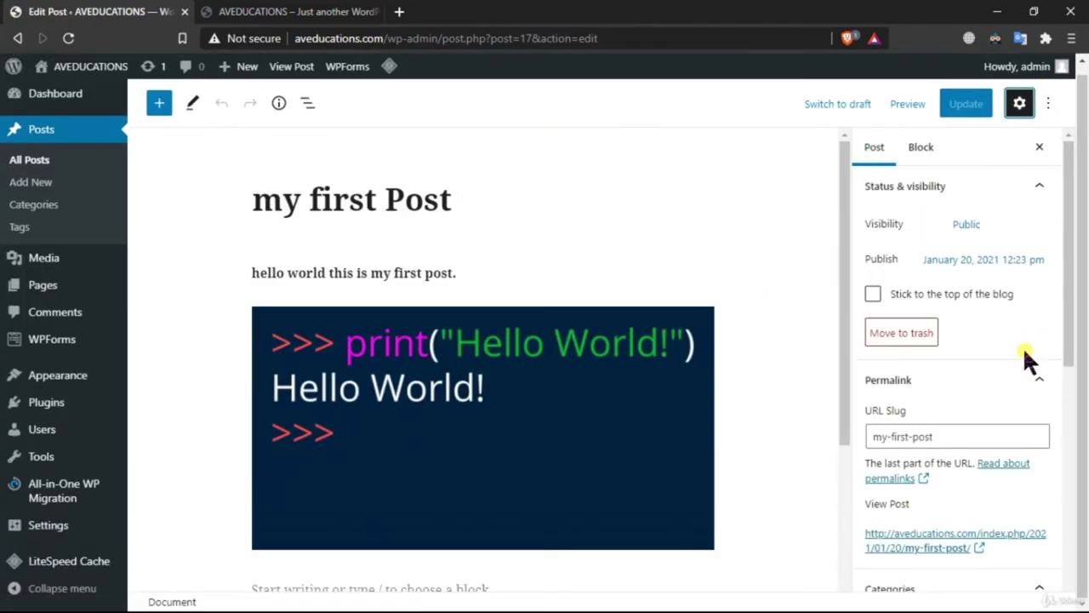
Set the Hello World image from the media library as the post's featured image and update the post
{"action": "scroll", "coordinate": [988, 382], "scroll_direction": "down", "scroll_amount": 5}
{"action": "left_click", "coordinate": [979, 442]}
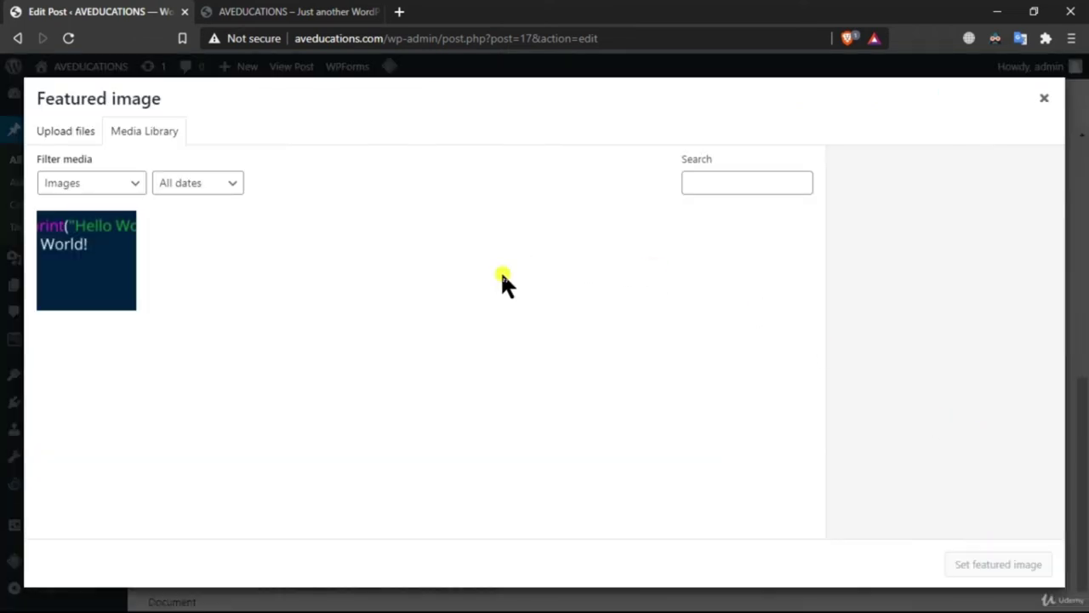
{"action": "left_click", "coordinate": [127, 247]}
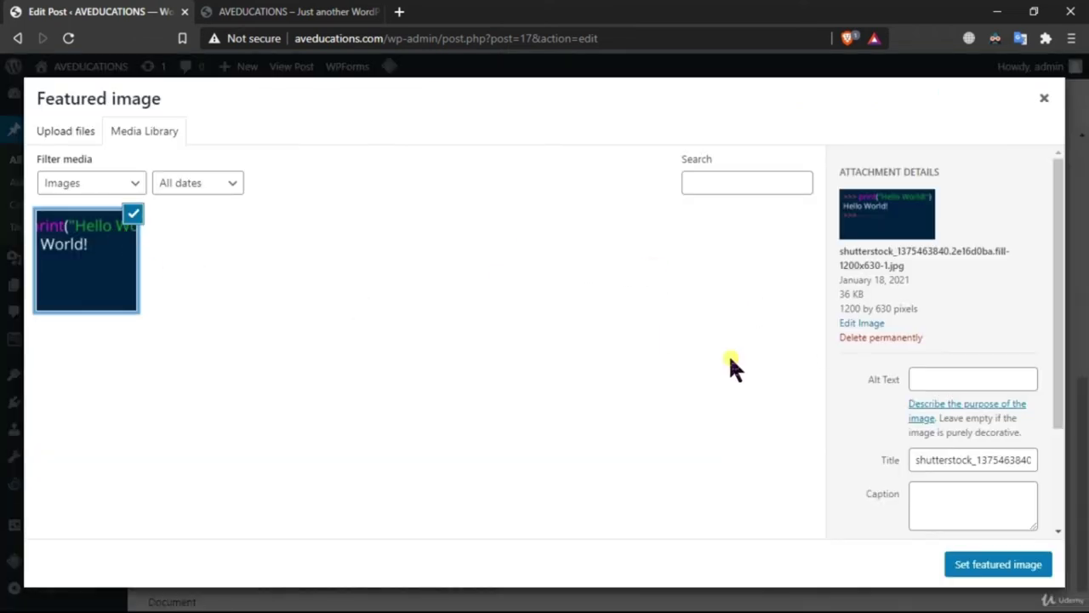
{"action": "left_click", "coordinate": [1030, 565]}
{"action": "left_click", "coordinate": [962, 104]}
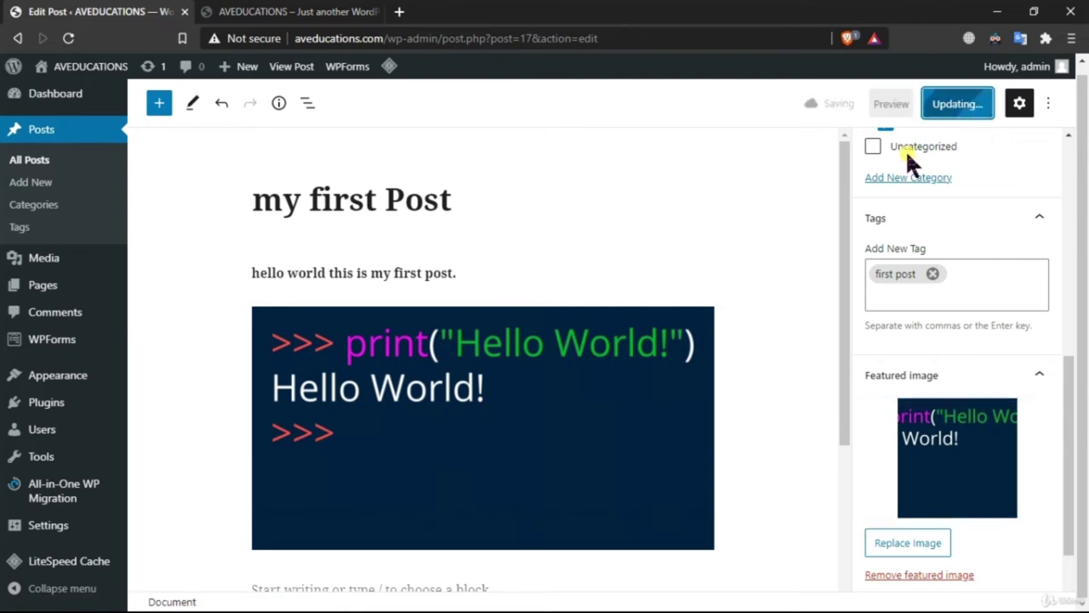
Reload the AVEDUCATIONS home page, check how my first Post appears with its featured image, and close that page
{"action": "left_click", "coordinate": [320, 12]}
{"action": "left_click", "coordinate": [128, 12]}
{"action": "left_click", "coordinate": [208, 12]}
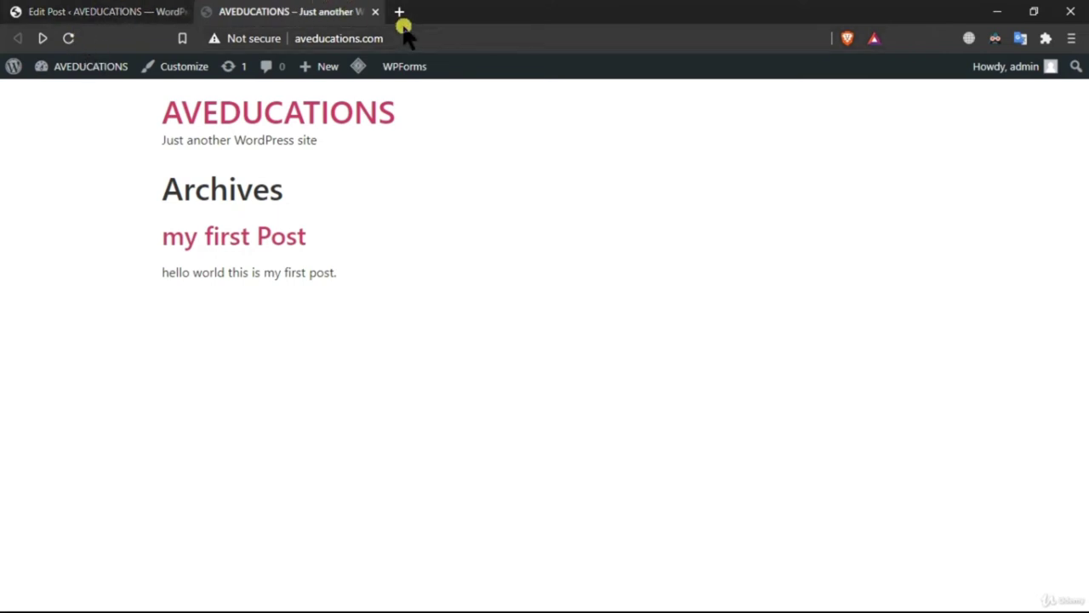
{"action": "left_click", "coordinate": [67, 38]}
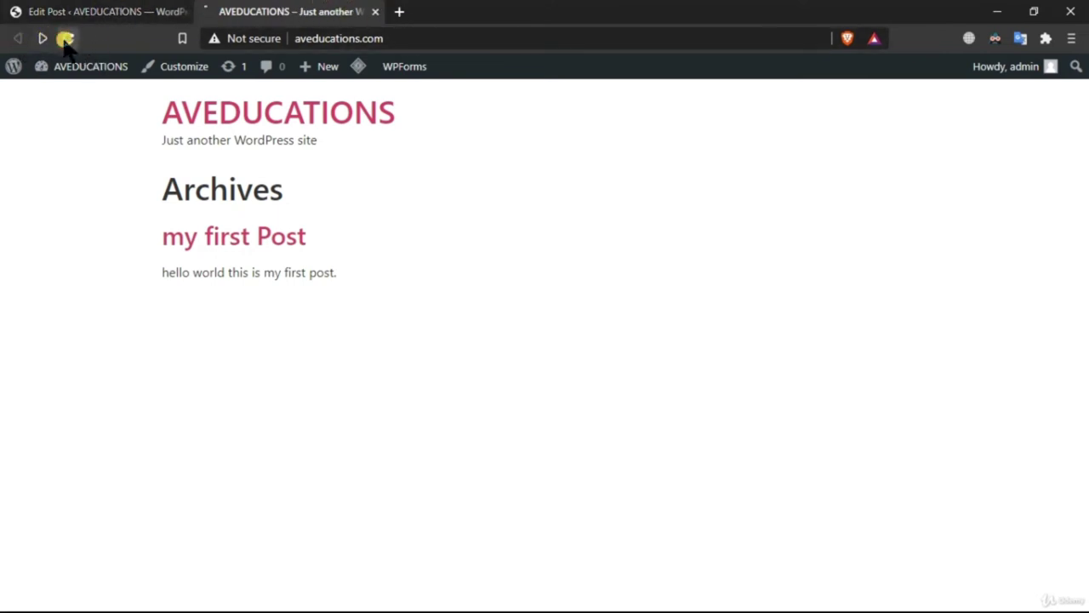
{"action": "scroll", "coordinate": [281, 383], "scroll_direction": "down", "scroll_amount": 1}
{"action": "scroll", "coordinate": [213, 289], "scroll_direction": "up", "scroll_amount": 1}
{"action": "scroll", "coordinate": [255, 323], "scroll_direction": "down", "scroll_amount": 1}
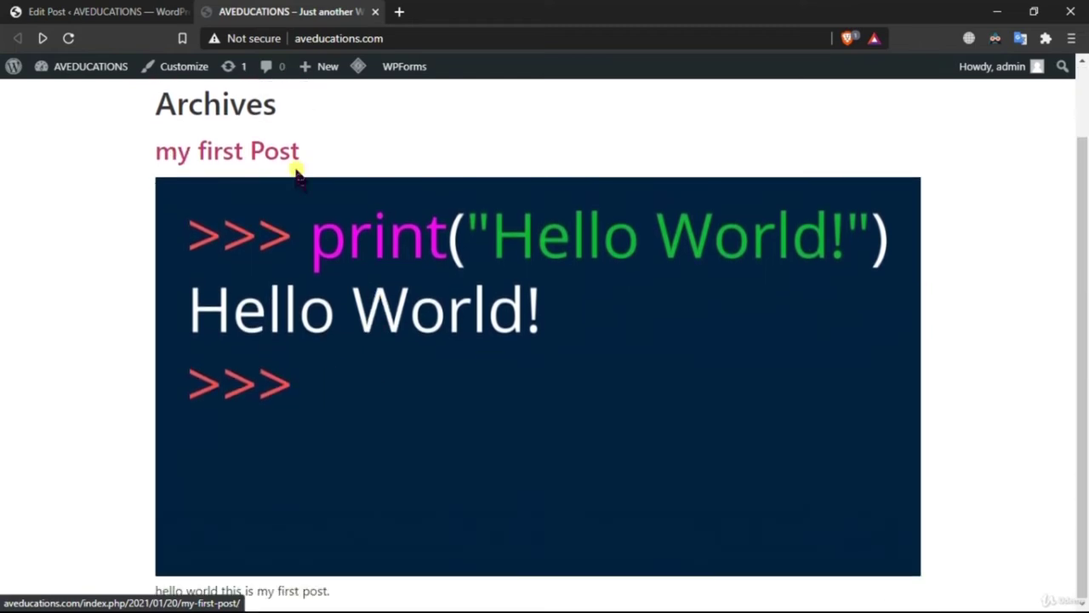
{"action": "scroll", "coordinate": [510, 284], "scroll_direction": "up", "scroll_amount": 1}
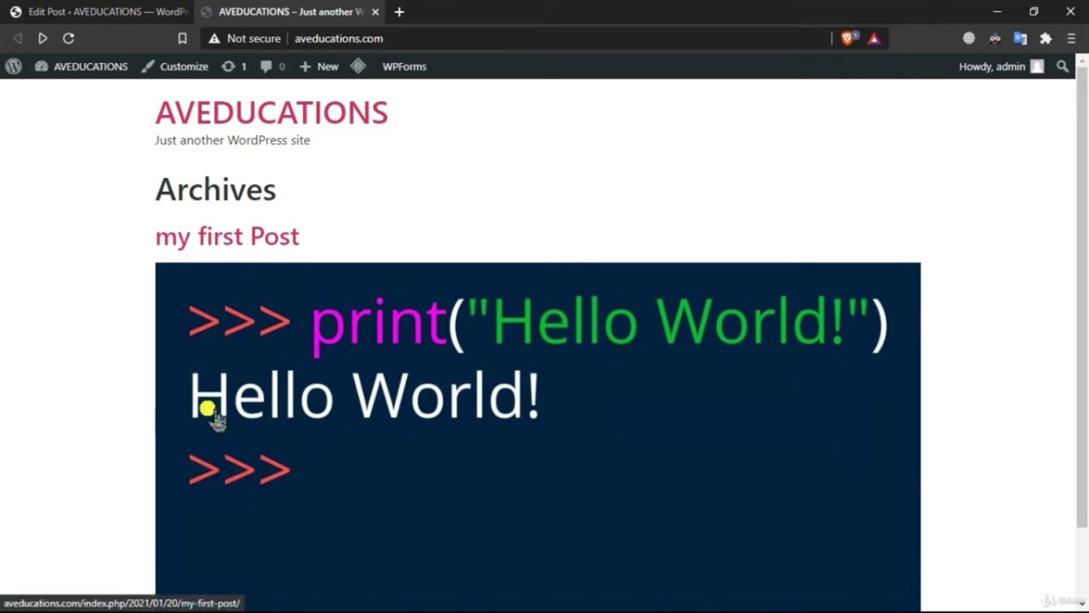
{"action": "left_click", "coordinate": [377, 12]}
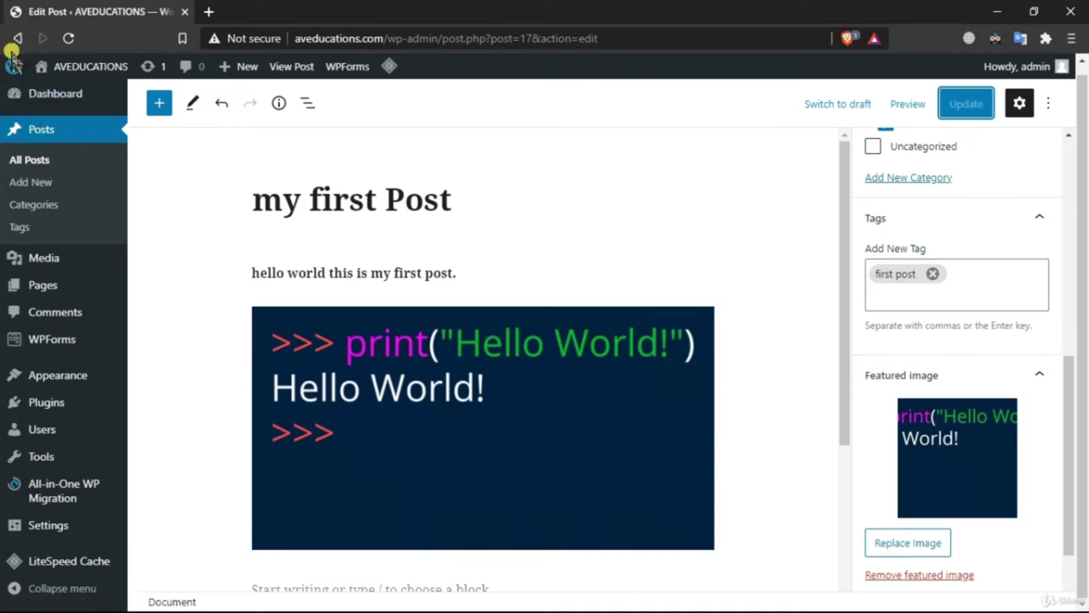
Go back to the installed themes overview, refresh it and look through the installed themes
{"action": "left_click", "coordinate": [16, 39]}
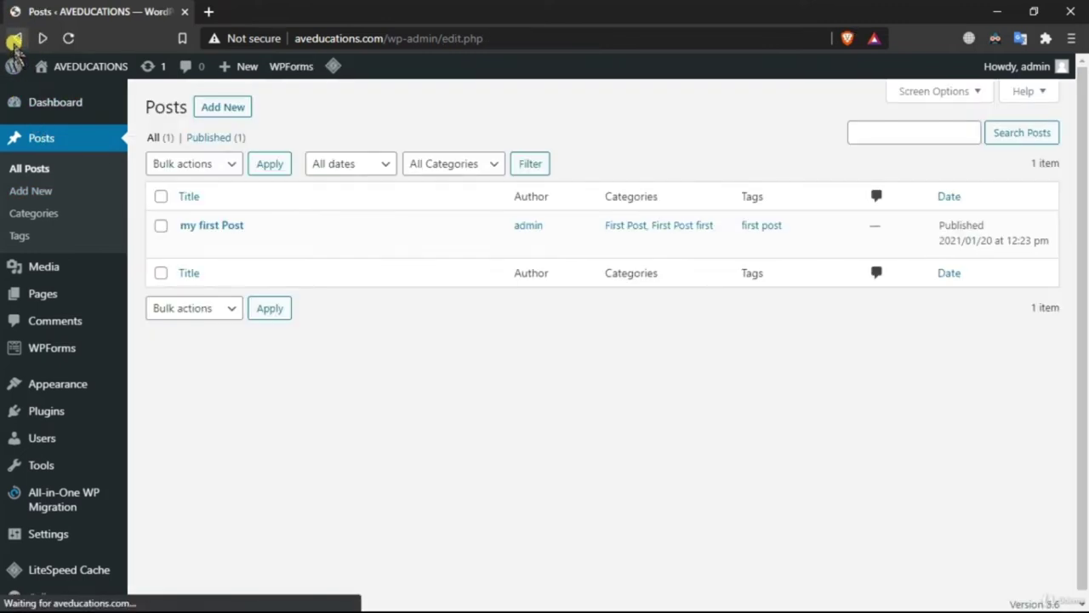
{"action": "left_click", "coordinate": [16, 39]}
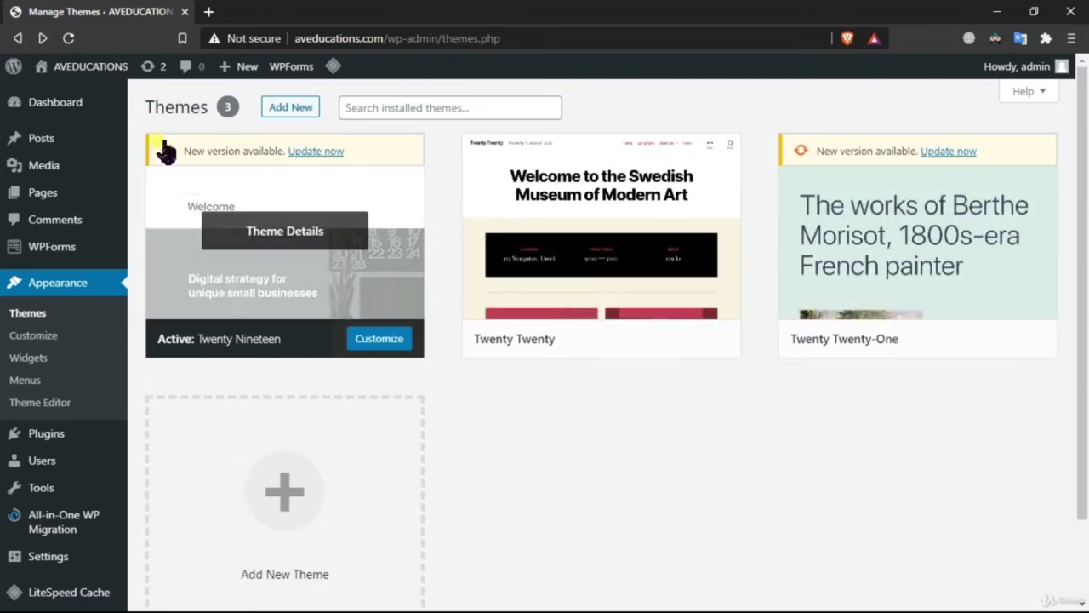
{"action": "left_click", "coordinate": [68, 38]}
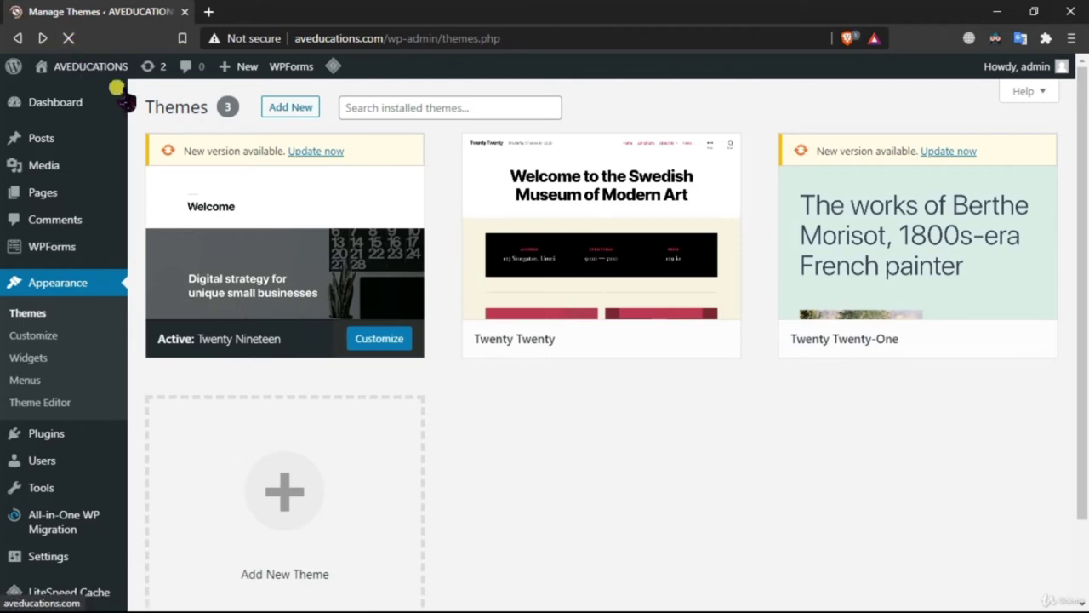
{"action": "mouse_move", "coordinate": [52, 194]}
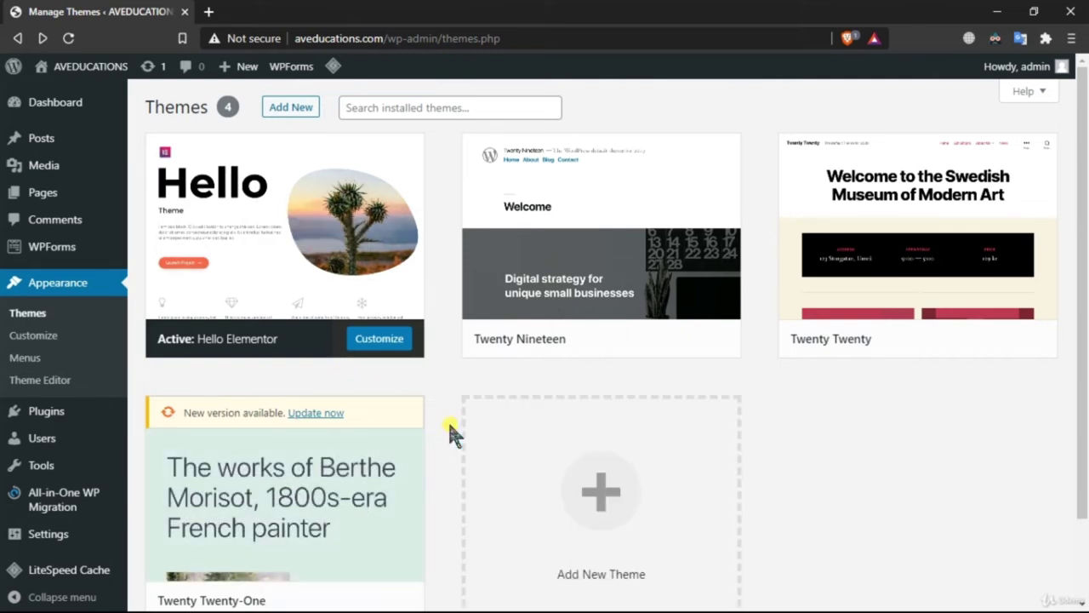
{"action": "scroll", "coordinate": [468, 416], "scroll_direction": "down", "scroll_amount": 3}
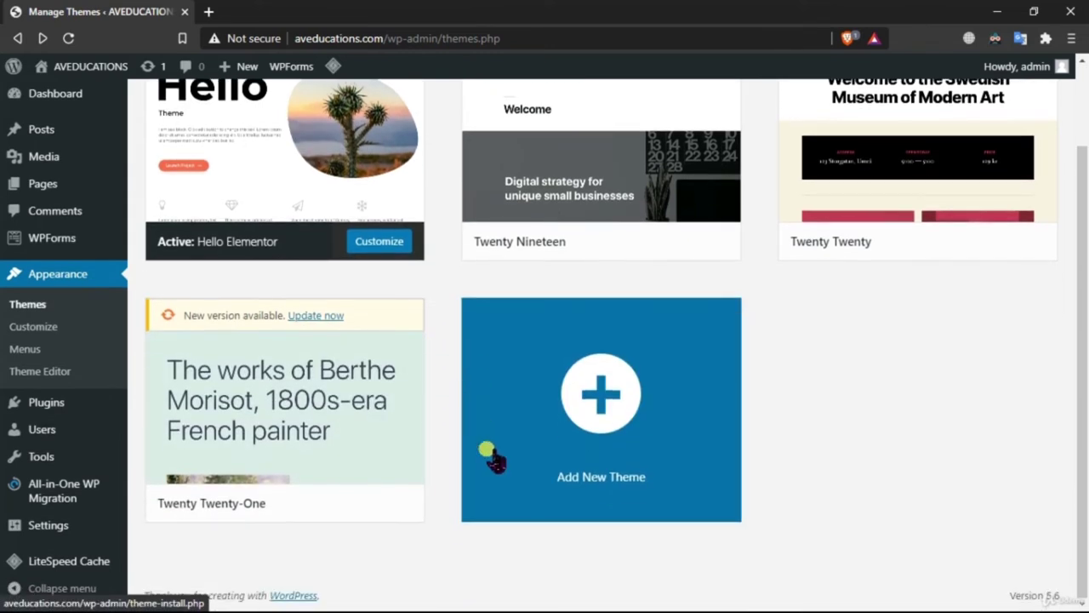
{"action": "scroll", "coordinate": [528, 558], "scroll_direction": "up", "scroll_amount": 3}
{"action": "mouse_move", "coordinate": [360, 565]}
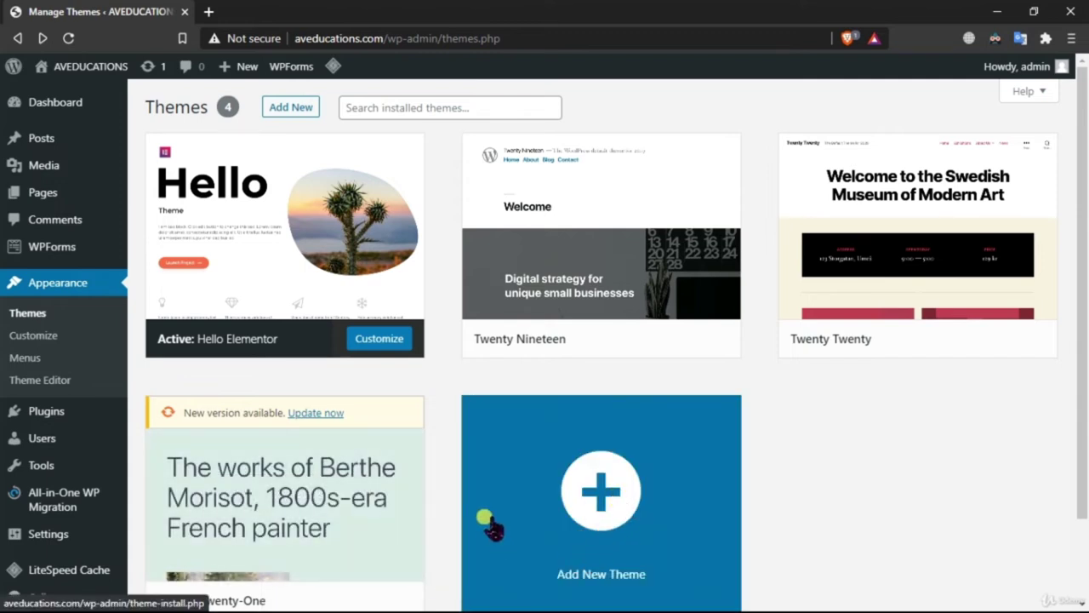
{"action": "scroll", "coordinate": [440, 408], "scroll_direction": "down", "scroll_amount": 3}
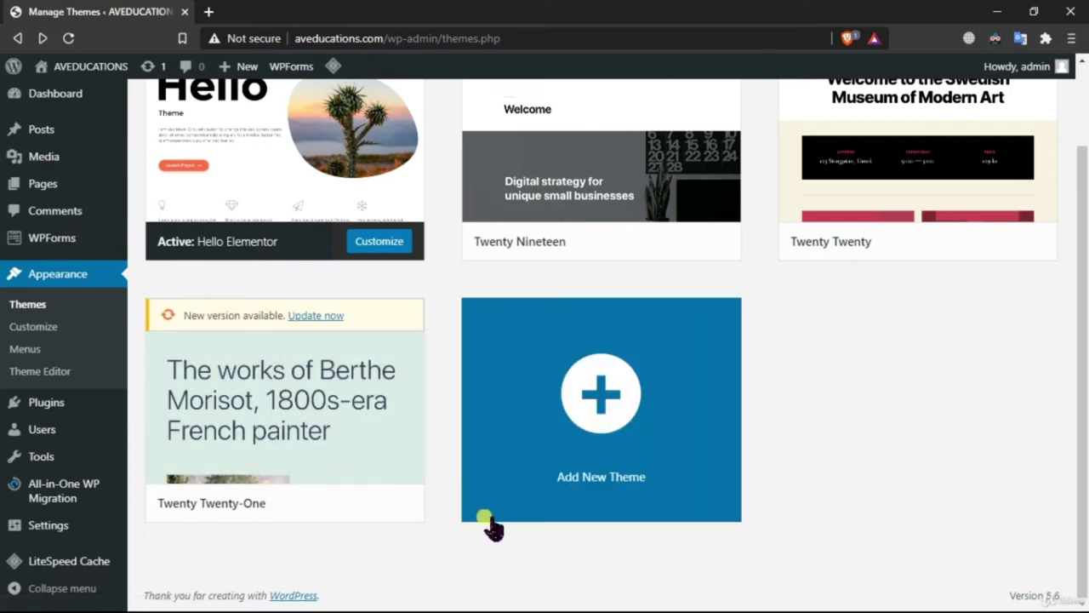
{"action": "scroll", "coordinate": [486, 523], "scroll_direction": "up", "scroll_amount": 3}
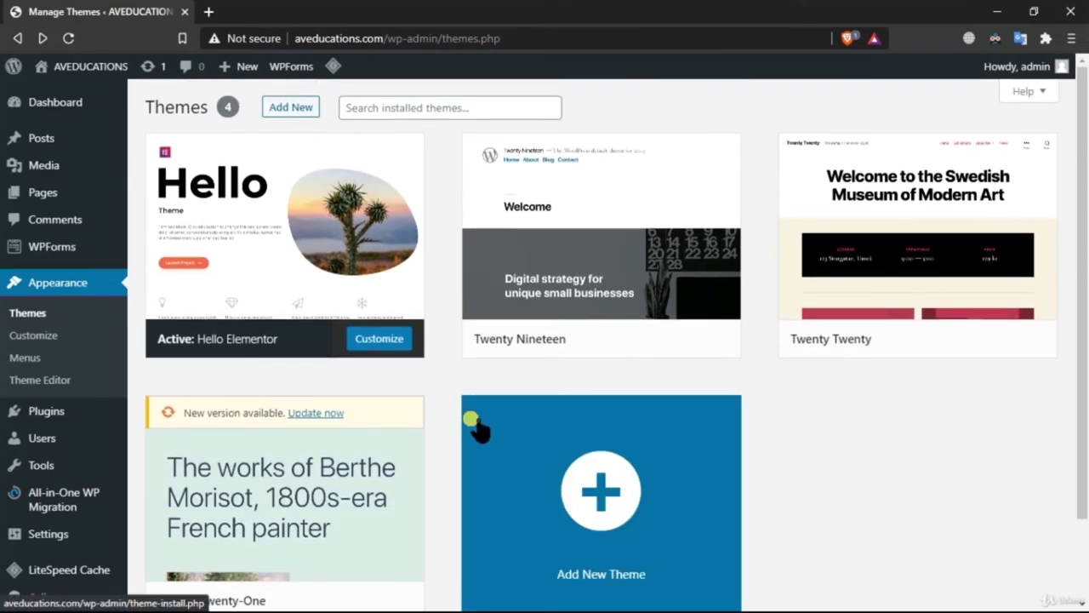
{"action": "scroll", "coordinate": [450, 392], "scroll_direction": "down", "scroll_amount": 2}
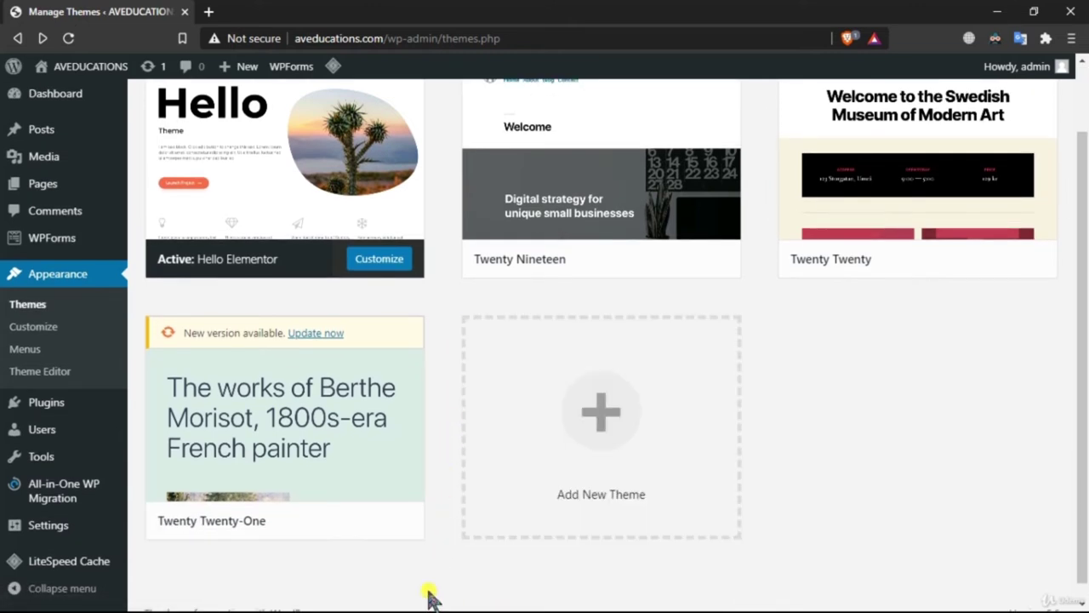
{"action": "scroll", "coordinate": [426, 511], "scroll_direction": "up", "scroll_amount": 2}
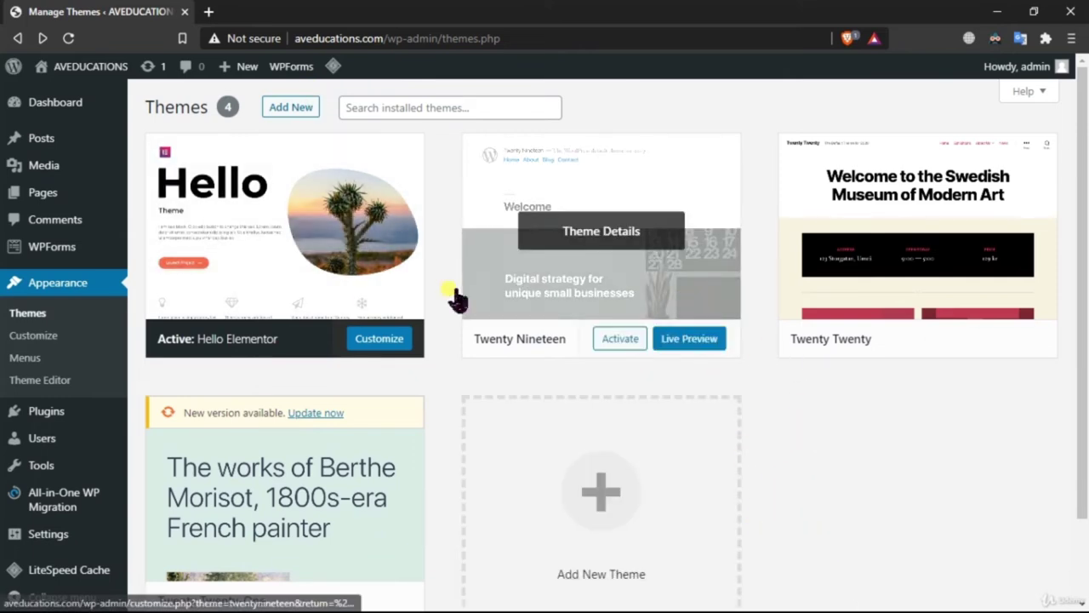
Open the Add Themes page, show the popular themes and look through designs such as Astra, OceanWP and Kadence
{"action": "left_click", "coordinate": [400, 109]}
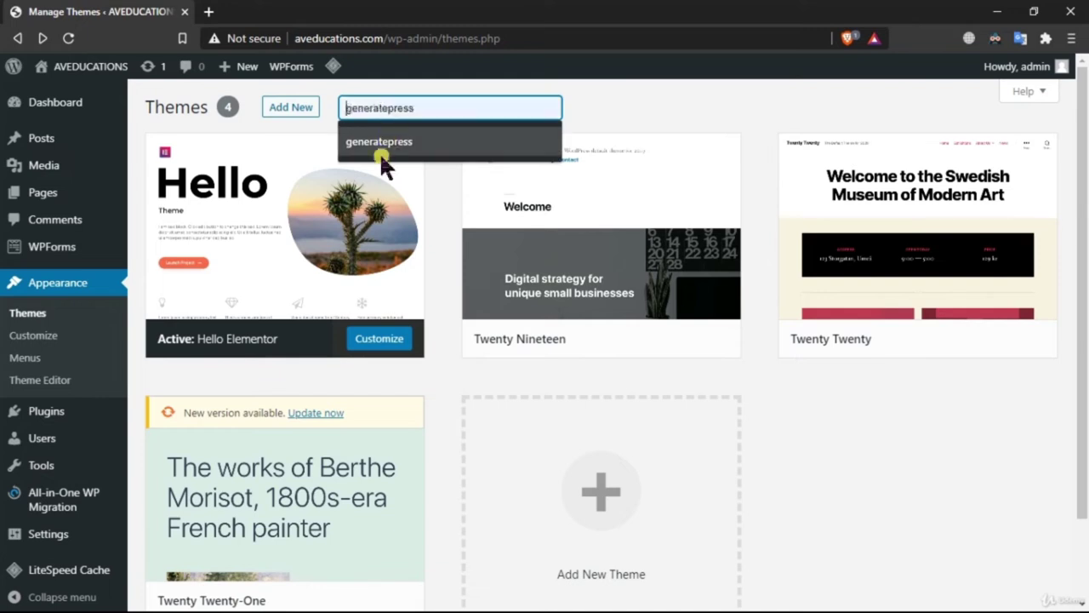
{"action": "left_click", "coordinate": [286, 112]}
{"action": "left_click", "coordinate": [288, 97]}
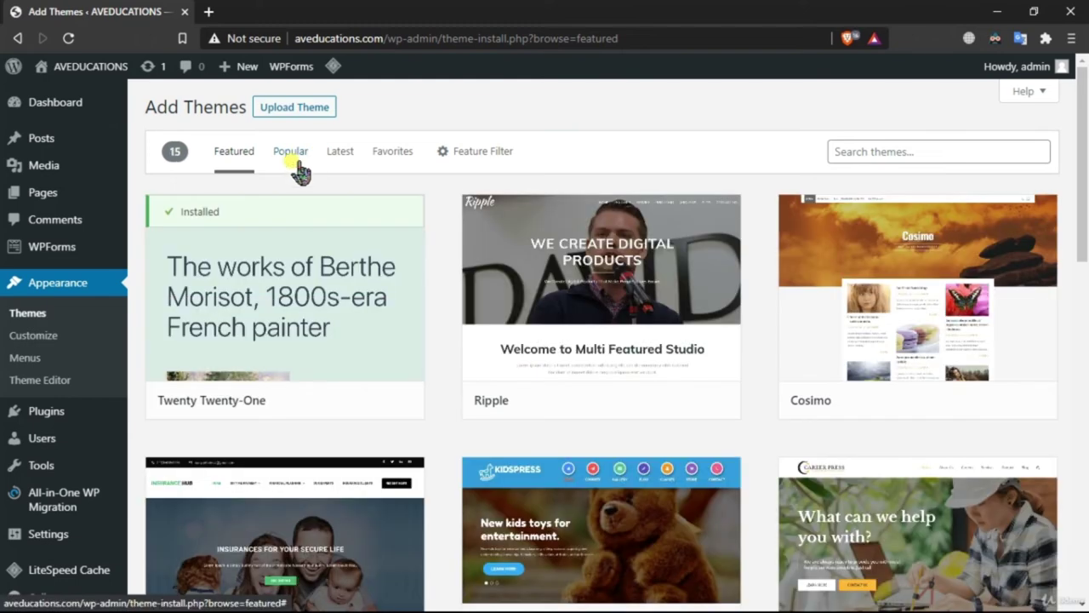
{"action": "left_click", "coordinate": [292, 157]}
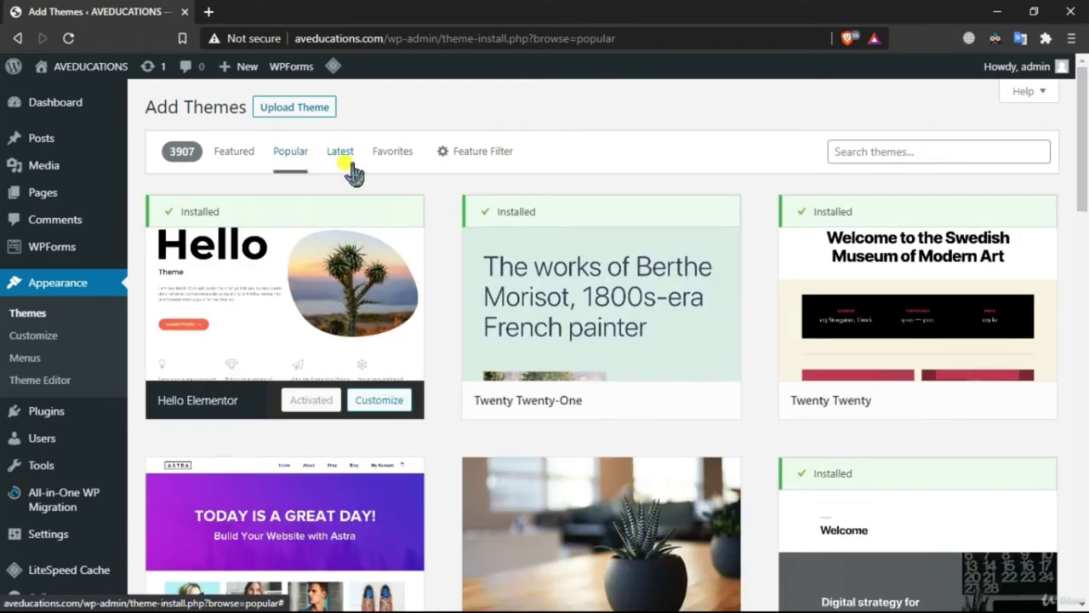
{"action": "scroll", "coordinate": [141, 360], "scroll_direction": "down", "scroll_amount": 5}
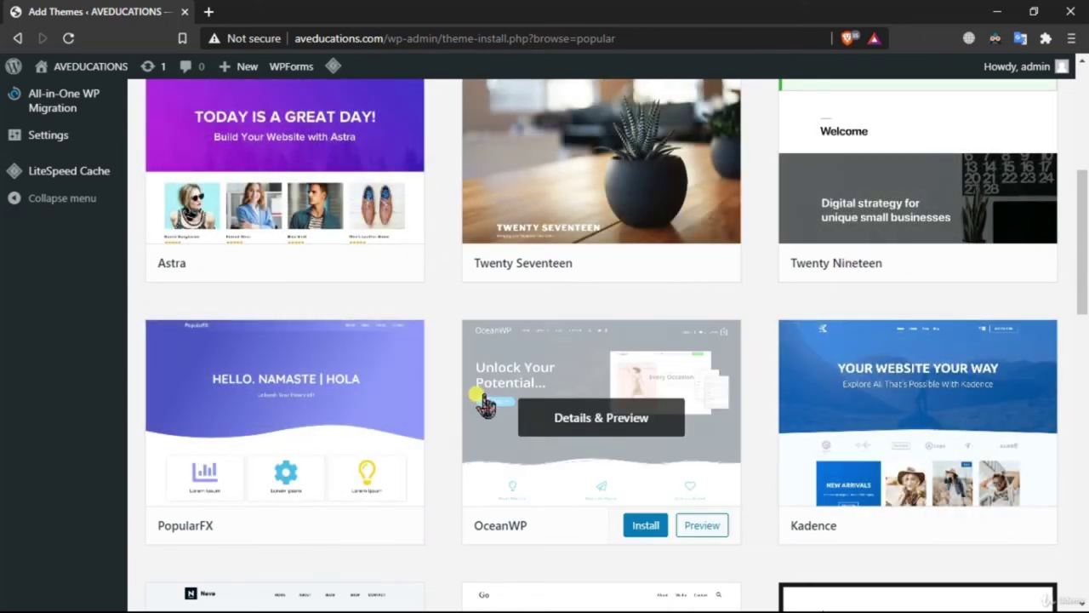
{"action": "scroll", "coordinate": [547, 362], "scroll_direction": "down", "scroll_amount": 1}
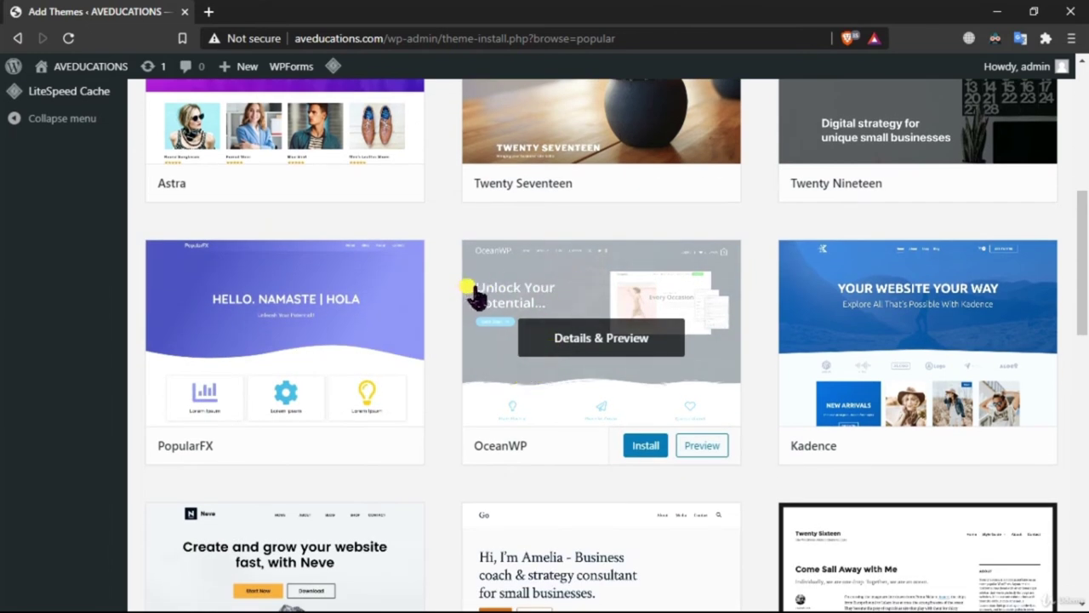
{"action": "scroll", "coordinate": [460, 286], "scroll_direction": "down", "scroll_amount": 1}
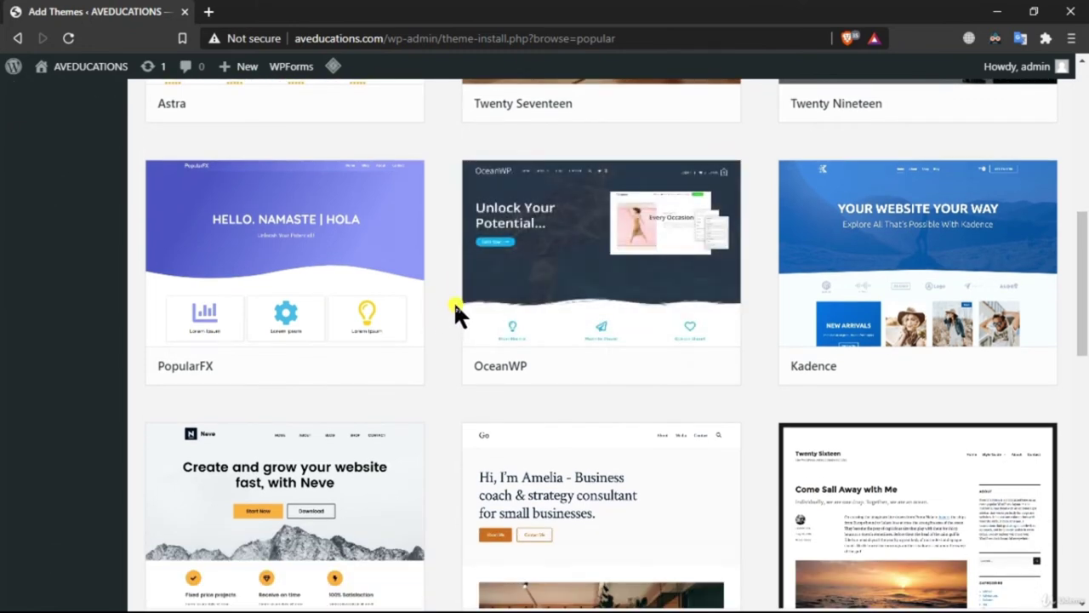
{"action": "scroll", "coordinate": [256, 292], "scroll_direction": "up", "scroll_amount": 7}
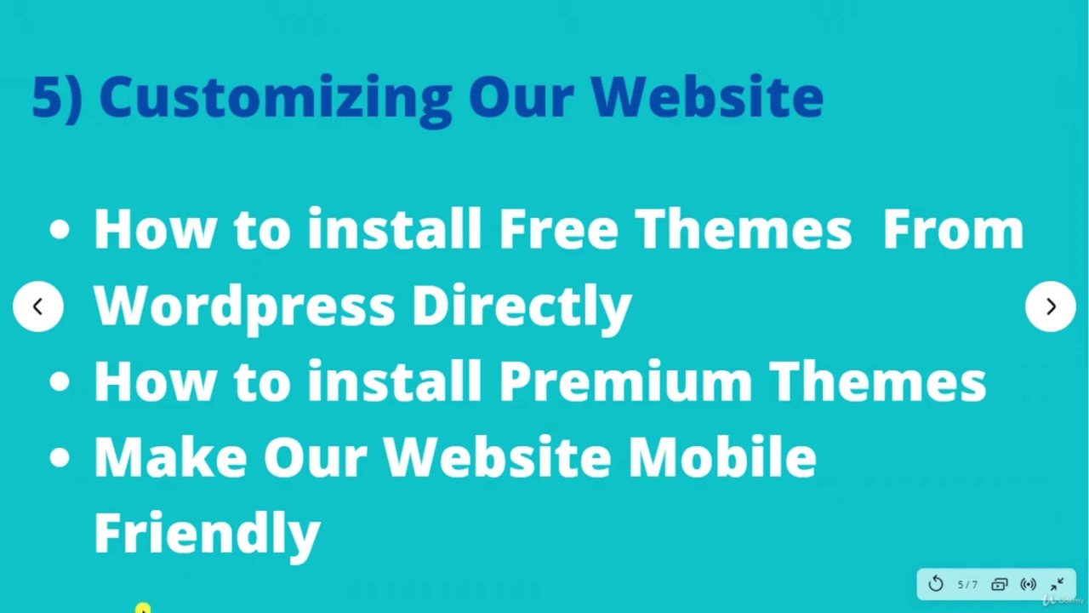
Switch from the presentation to the WordPress browser window and open the installed themes overview
{"action": "key", "text": "alt+Tab"}
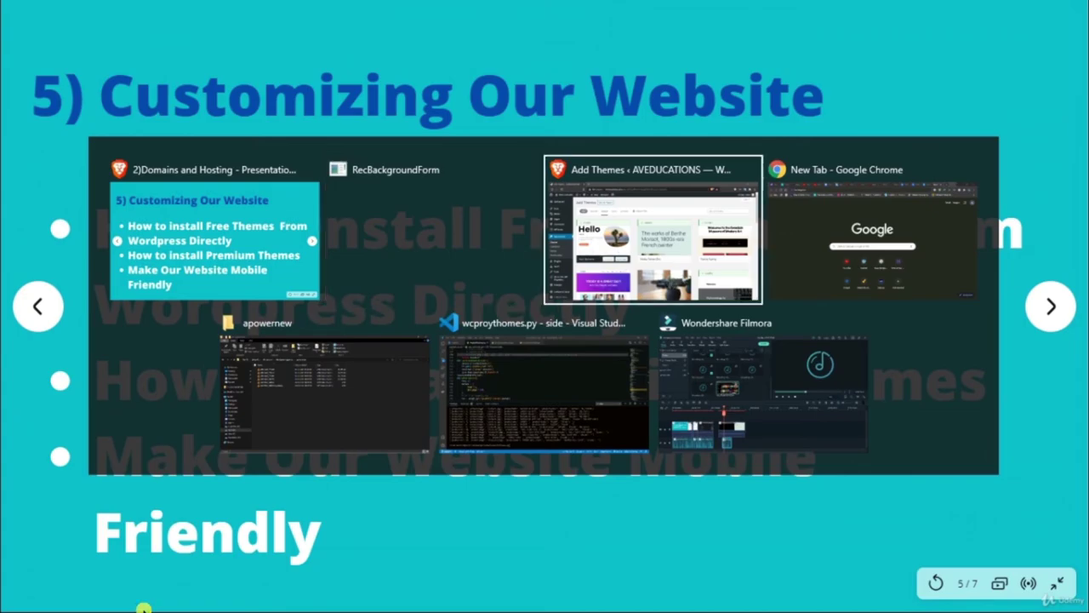
{"action": "key", "text": "alt+Tab"}
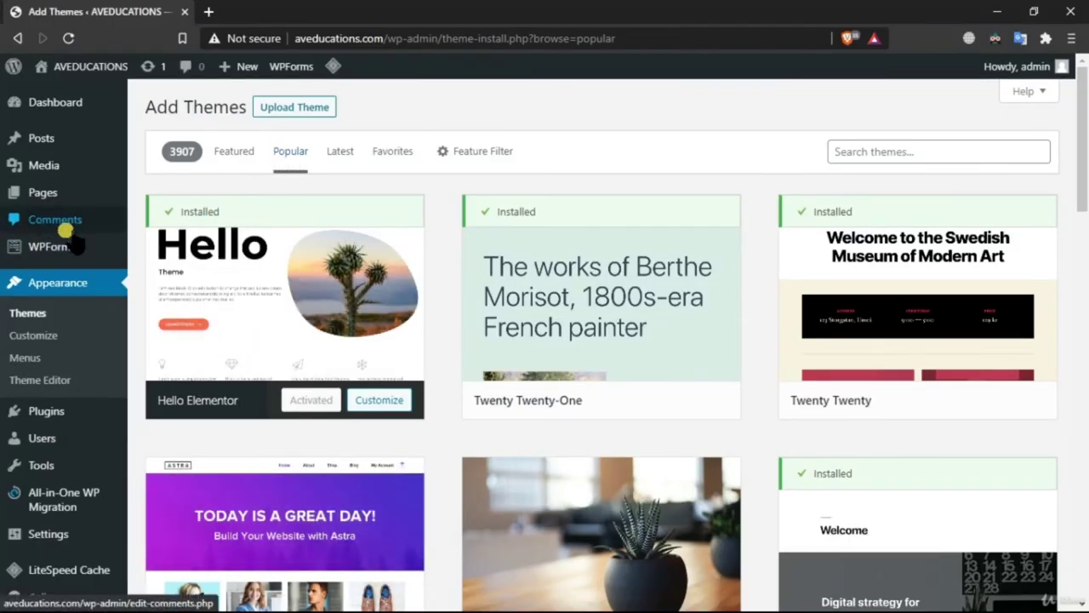
{"action": "left_click", "coordinate": [77, 288]}
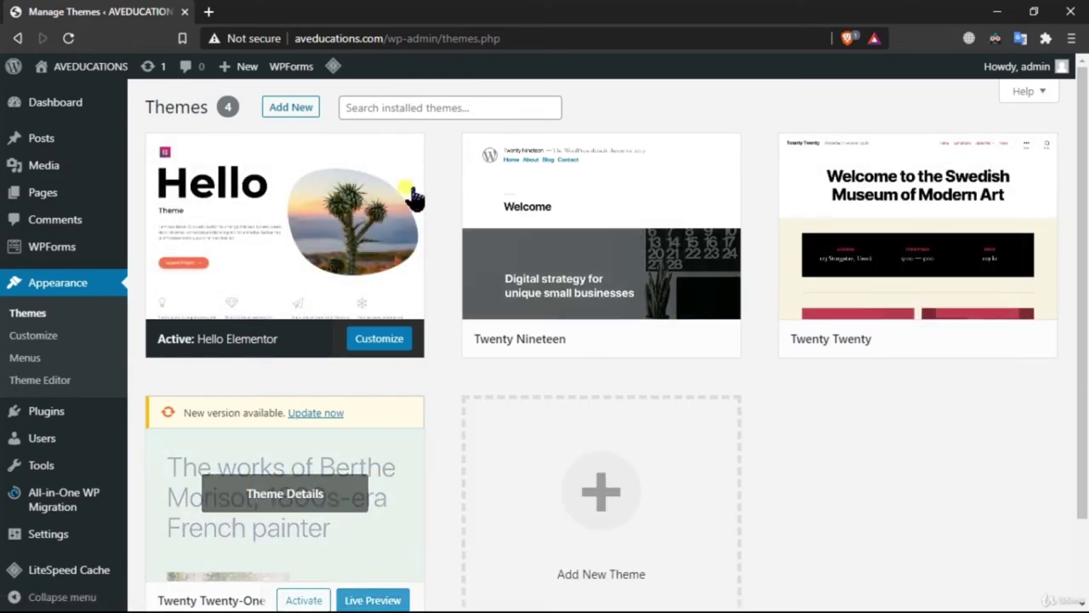
Look through the featured themes available to add, and show the form for uploading a theme in .zip format
{"action": "left_click", "coordinate": [303, 112]}
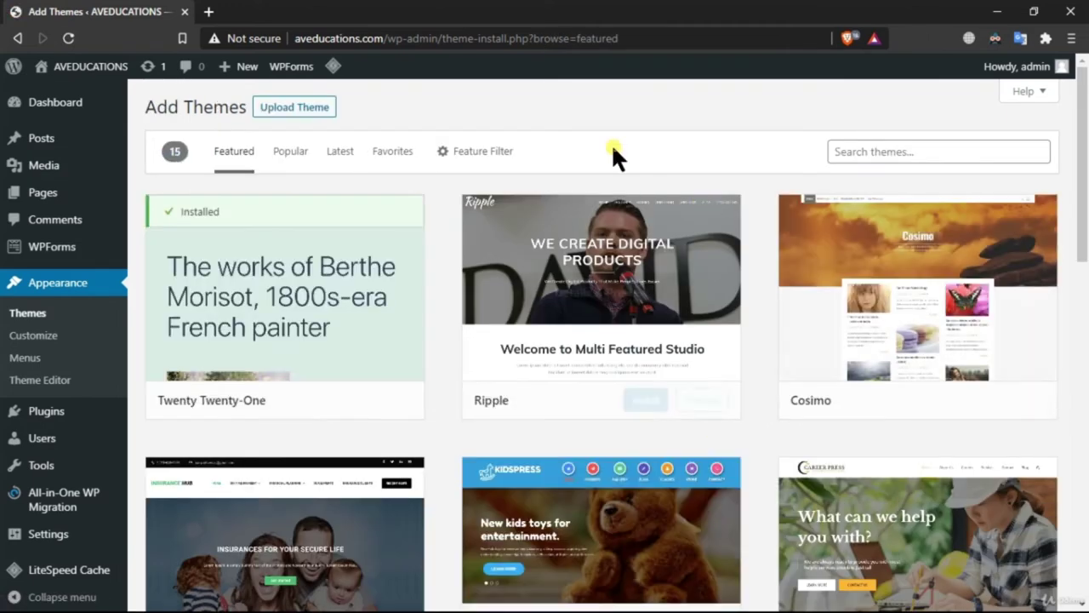
{"action": "scroll", "coordinate": [795, 409], "scroll_direction": "down", "scroll_amount": 8}
{"action": "scroll", "coordinate": [593, 421], "scroll_direction": "up", "scroll_amount": 6}
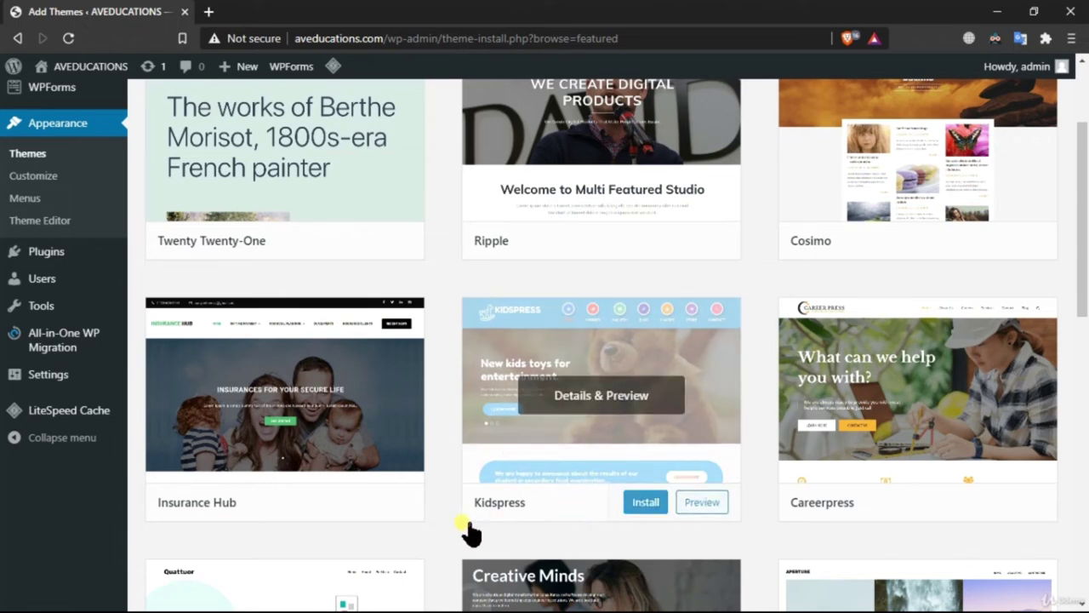
{"action": "scroll", "coordinate": [459, 531], "scroll_direction": "up", "scroll_amount": 2}
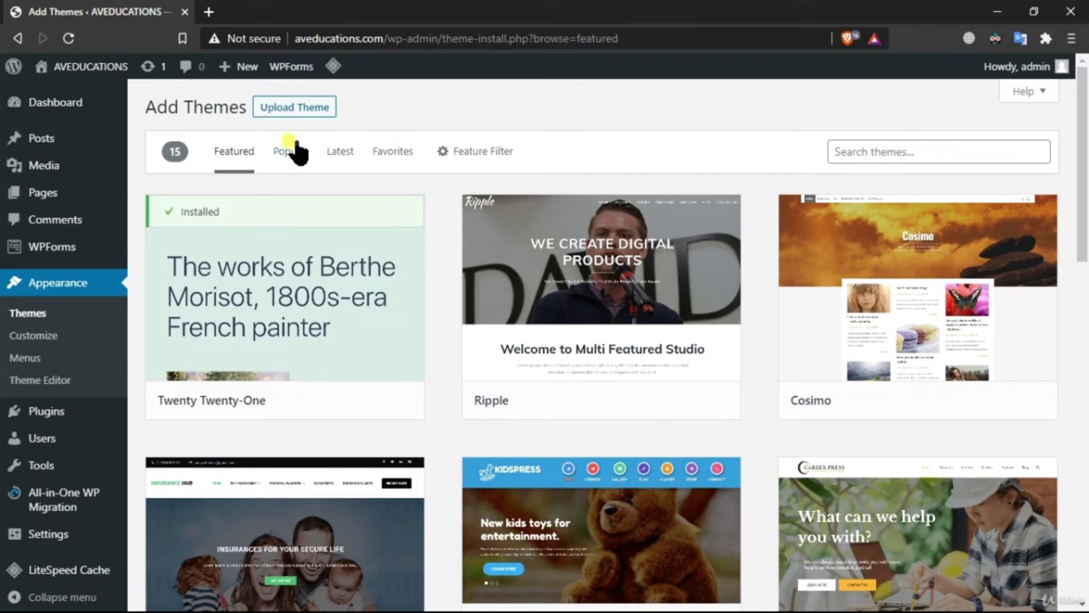
{"action": "left_click", "coordinate": [304, 110]}
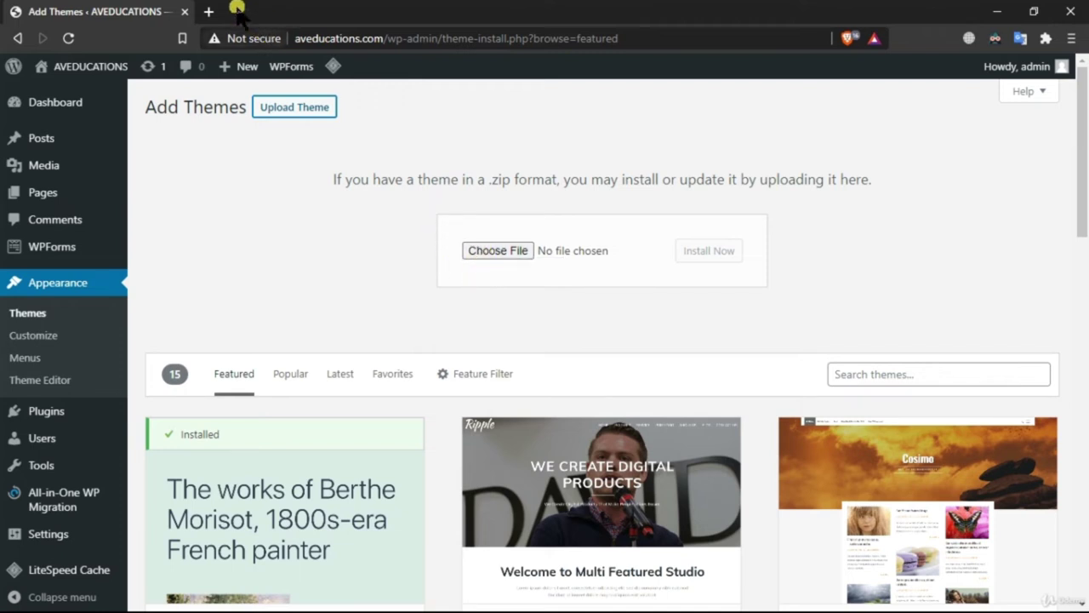
Look up "gener" in a new browser tab and choose the suggested generatepress.com address
{"action": "left_click", "coordinate": [207, 10]}
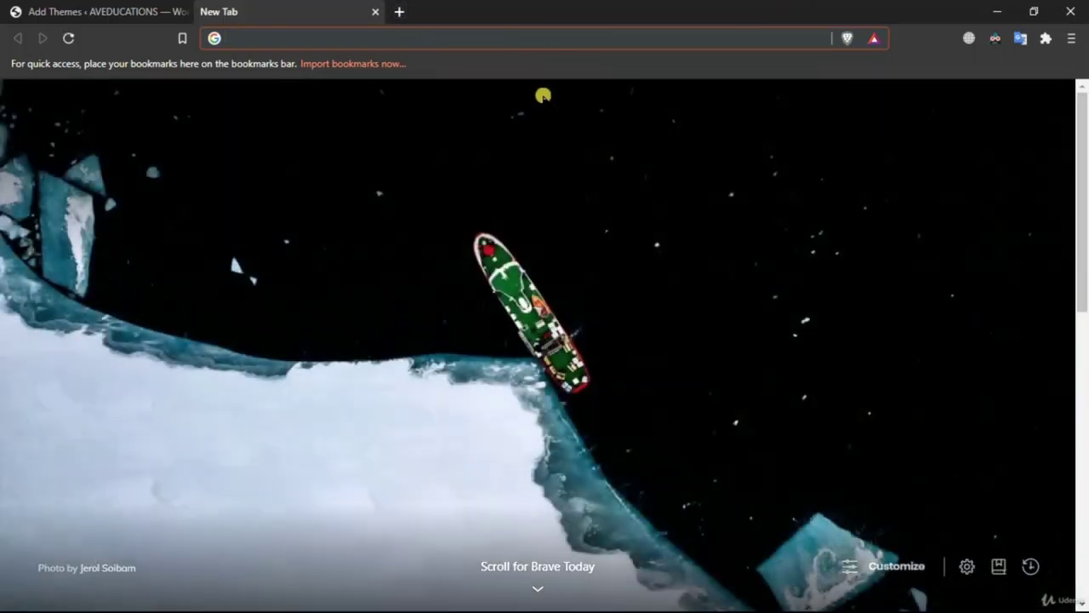
{"action": "type", "text": "gener"}
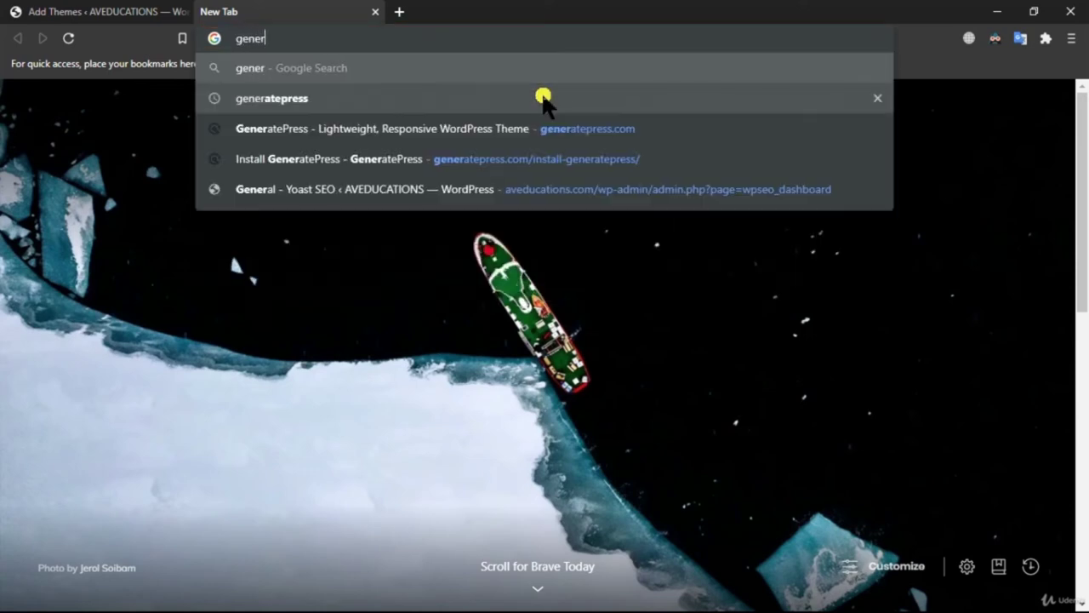
{"action": "key", "text": "Down"}
{"action": "key", "text": "Down"}
{"action": "key", "text": "Down"}
{"action": "key", "text": "Up"}
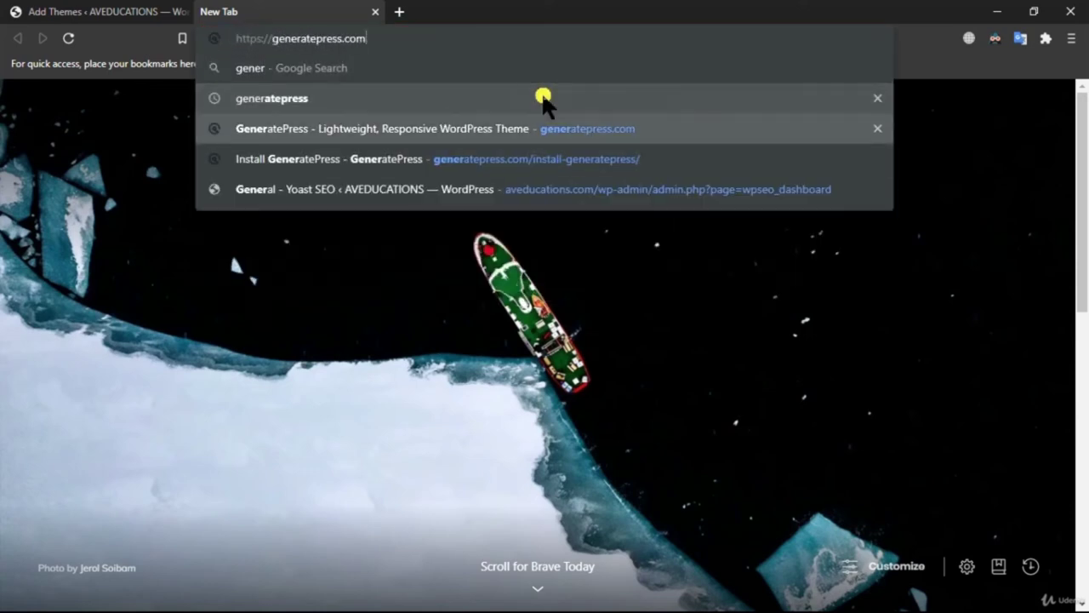
Open generatepress.com and look over the theme features on its home page
{"action": "key", "text": "Return"}
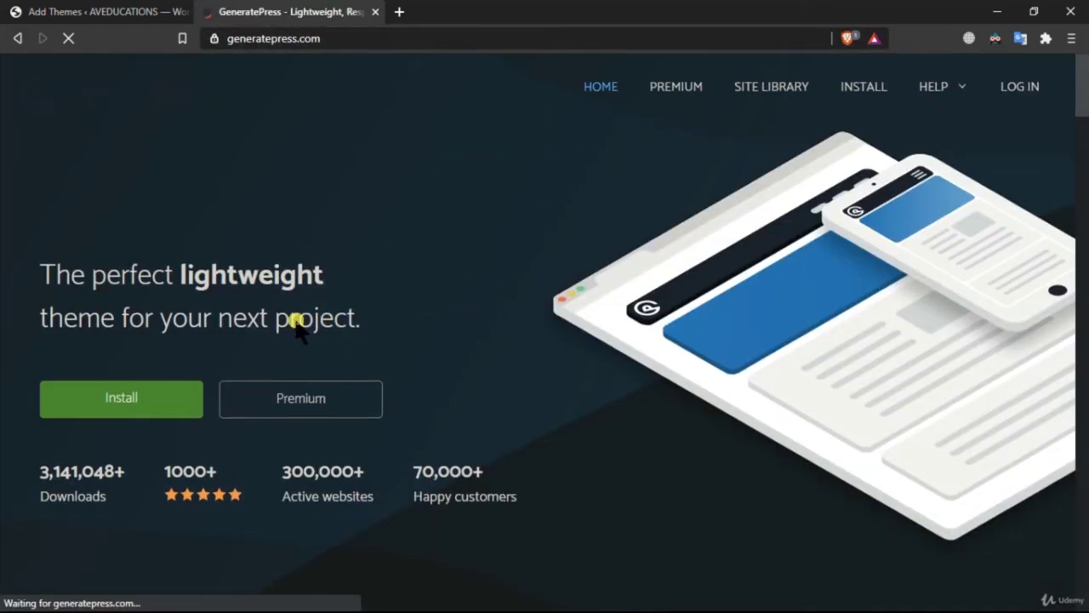
{"action": "scroll", "coordinate": [384, 407], "scroll_direction": "down", "scroll_amount": 10}
{"action": "scroll", "coordinate": [382, 398], "scroll_direction": "up", "scroll_amount": 10}
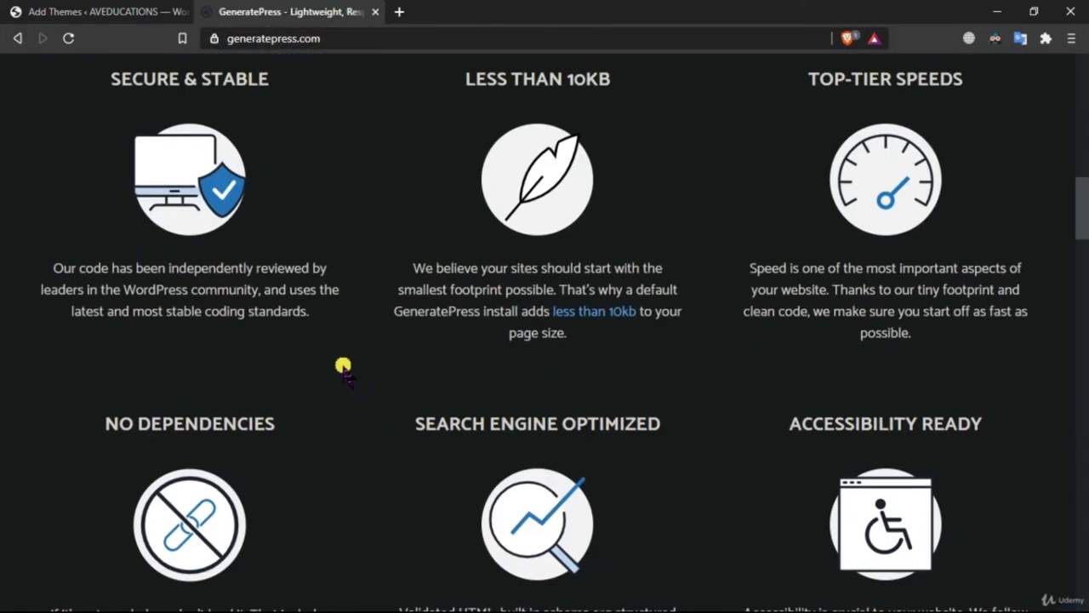
{"action": "scroll", "coordinate": [493, 337], "scroll_direction": "up", "scroll_amount": 2}
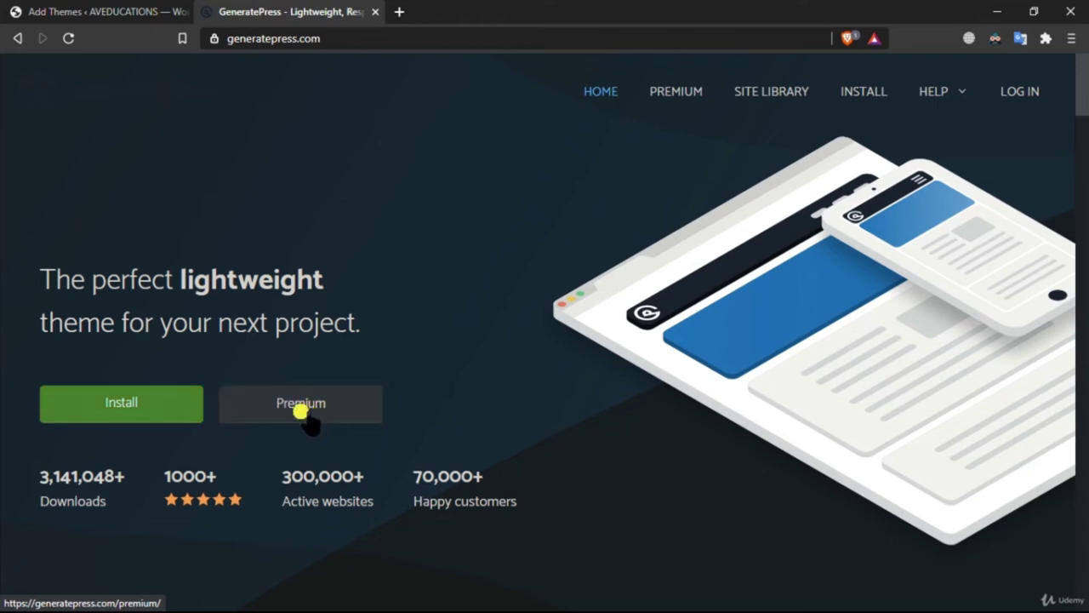
Download the free GeneratePress theme ZIP and save it as generatepress.3.0.2 (1) on the Downloads (F:) drive
{"action": "left_click", "coordinate": [132, 415]}
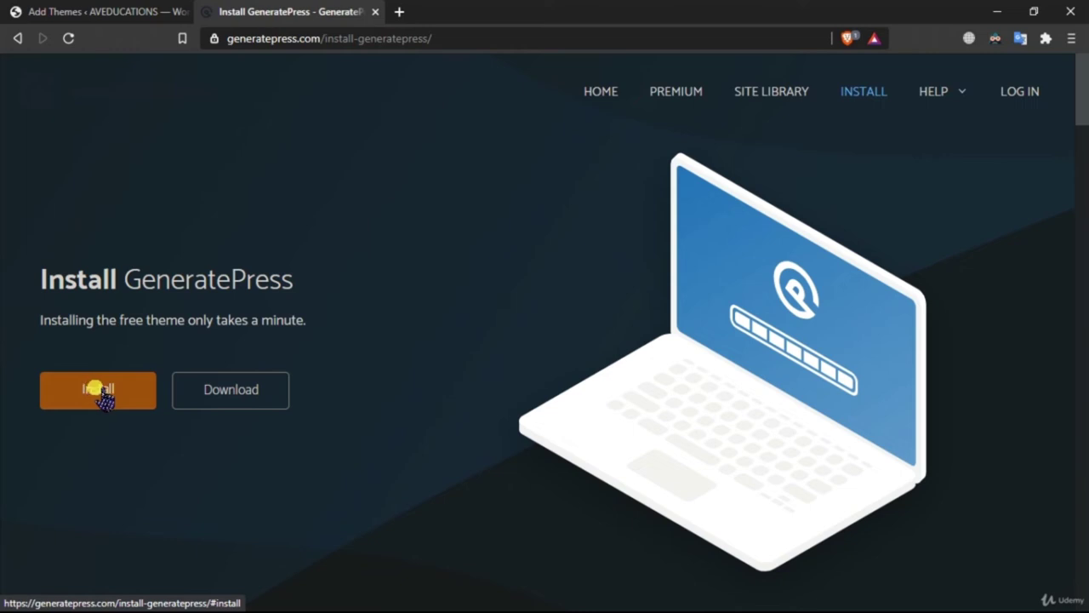
{"action": "left_click", "coordinate": [238, 393]}
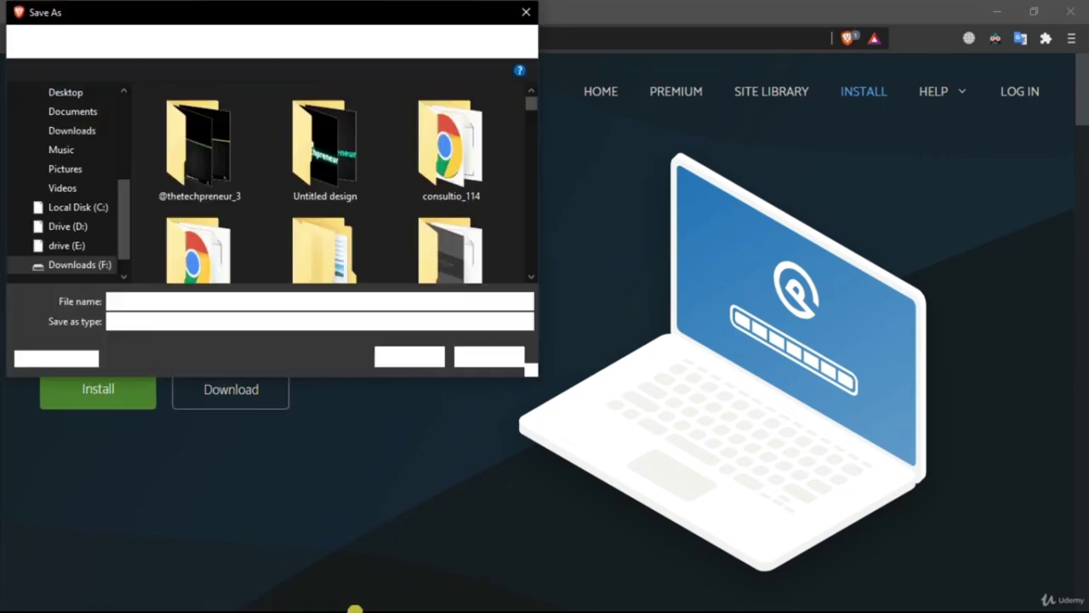
{"action": "scroll", "coordinate": [105, 196], "scroll_direction": "down", "scroll_amount": 1}
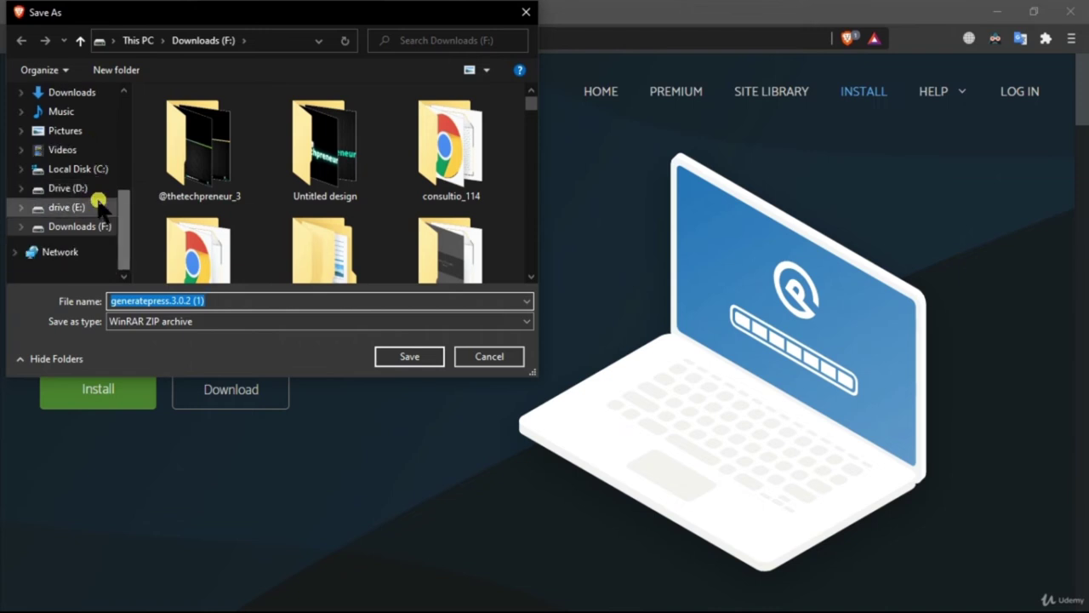
{"action": "left_click", "coordinate": [68, 226]}
{"action": "left_click", "coordinate": [397, 358]}
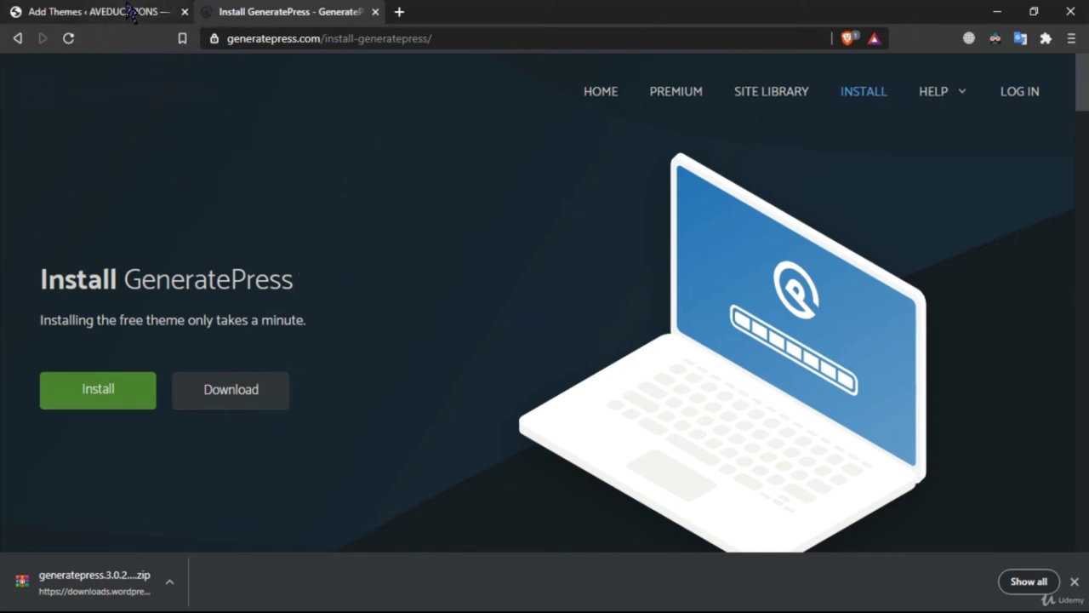
Upload generatepress.3.0.2 (1).zip on the WordPress Add Themes page and install it
{"action": "left_click", "coordinate": [131, 12]}
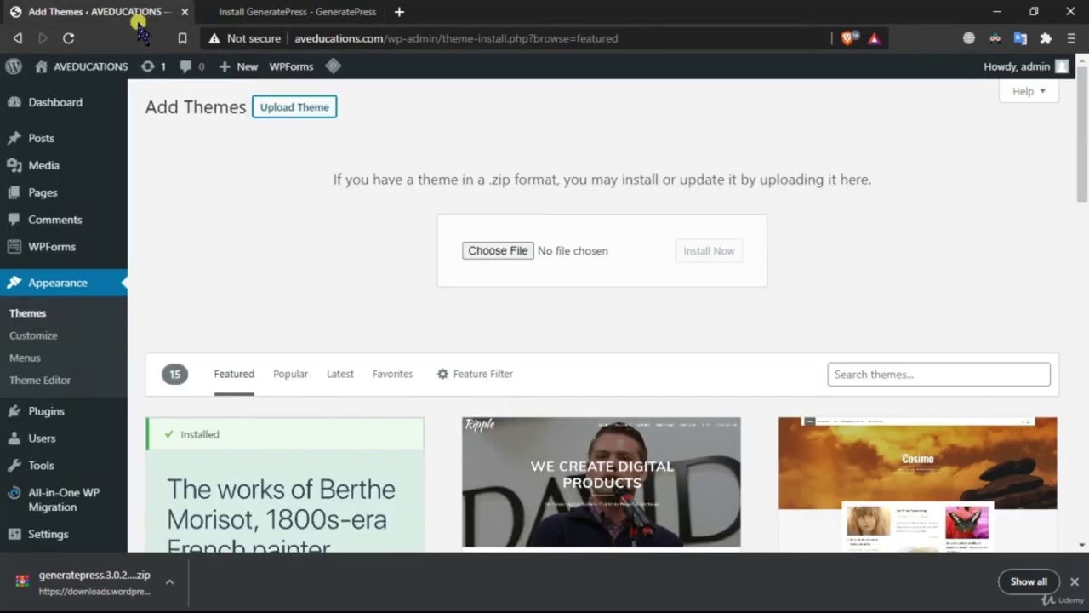
{"action": "left_click", "coordinate": [319, 104]}
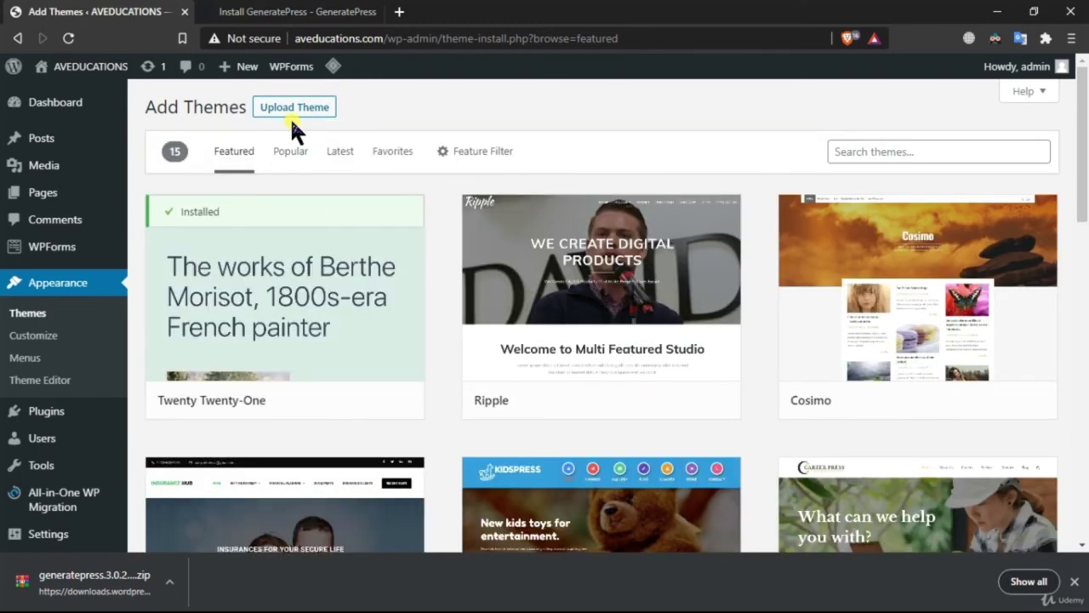
{"action": "left_click", "coordinate": [296, 122]}
{"action": "left_click", "coordinate": [493, 251]}
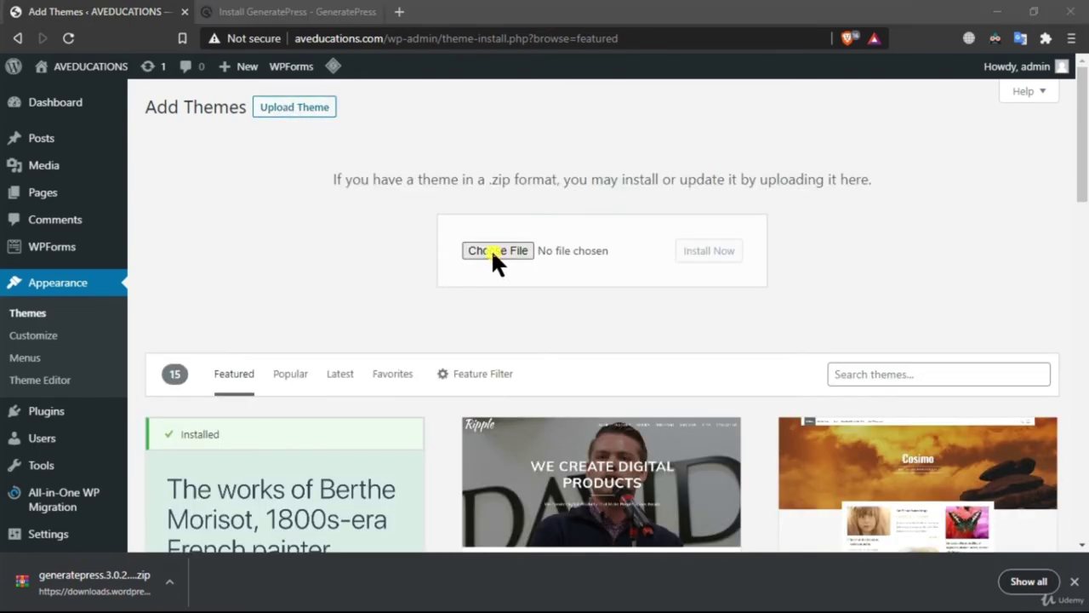
{"action": "left_click_drag", "start_coordinate": [357, 116], "coordinate": [356, 125]}
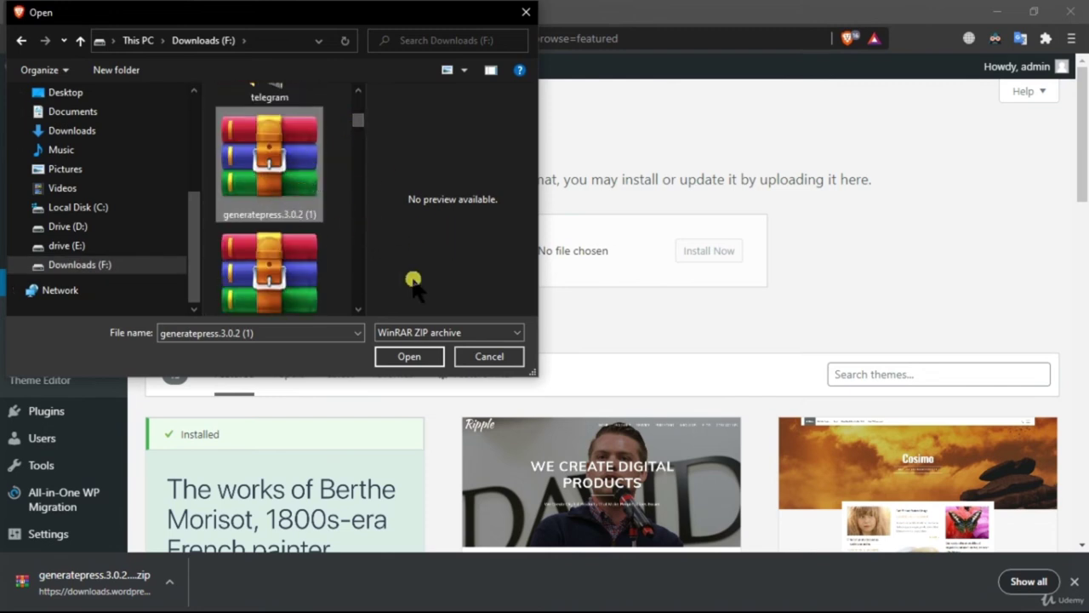
{"action": "left_click", "coordinate": [407, 355]}
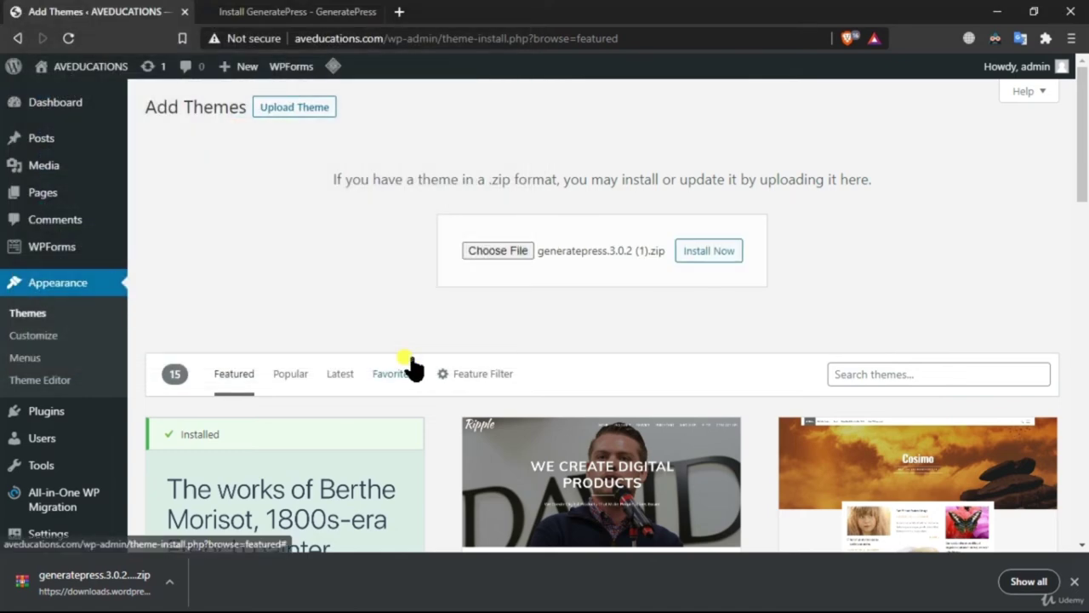
{"action": "left_click", "coordinate": [742, 258]}
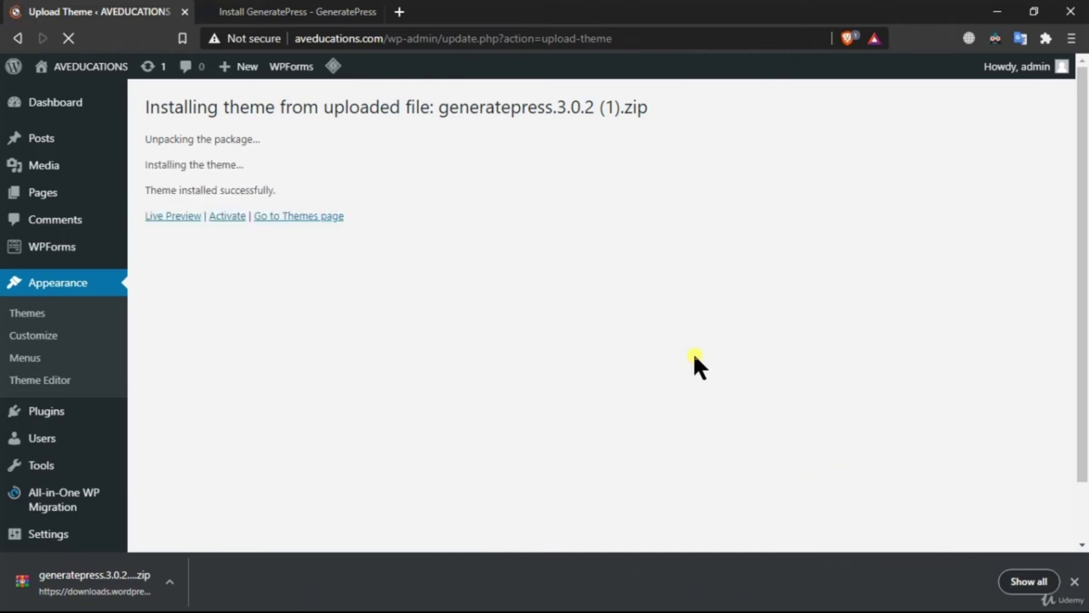
Activate the newly installed GeneratePress theme and look over the installed themes
{"action": "left_click", "coordinate": [1075, 582]}
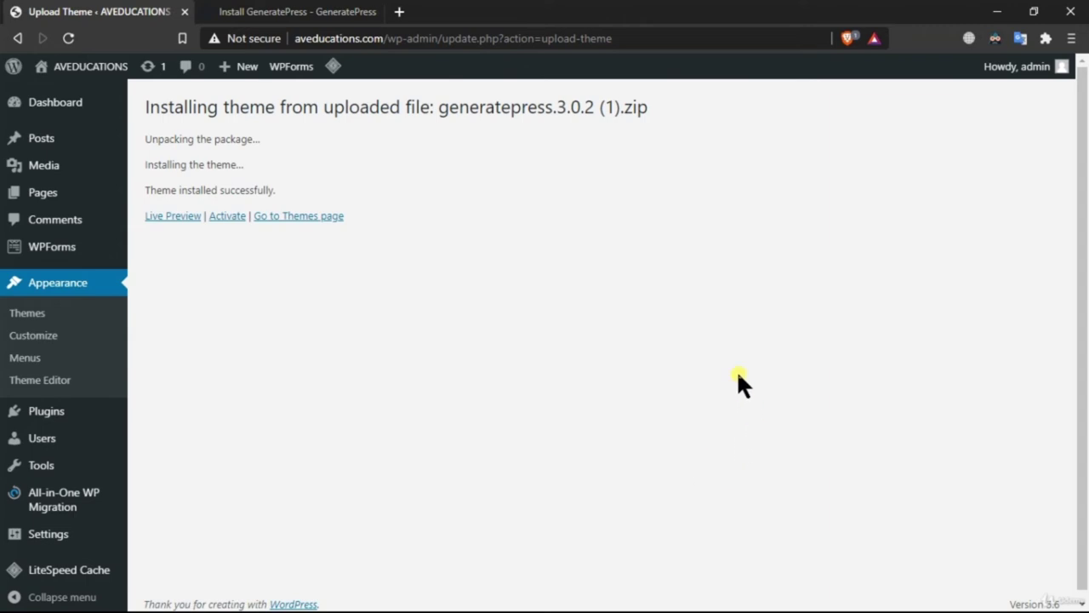
{"action": "left_click", "coordinate": [237, 217]}
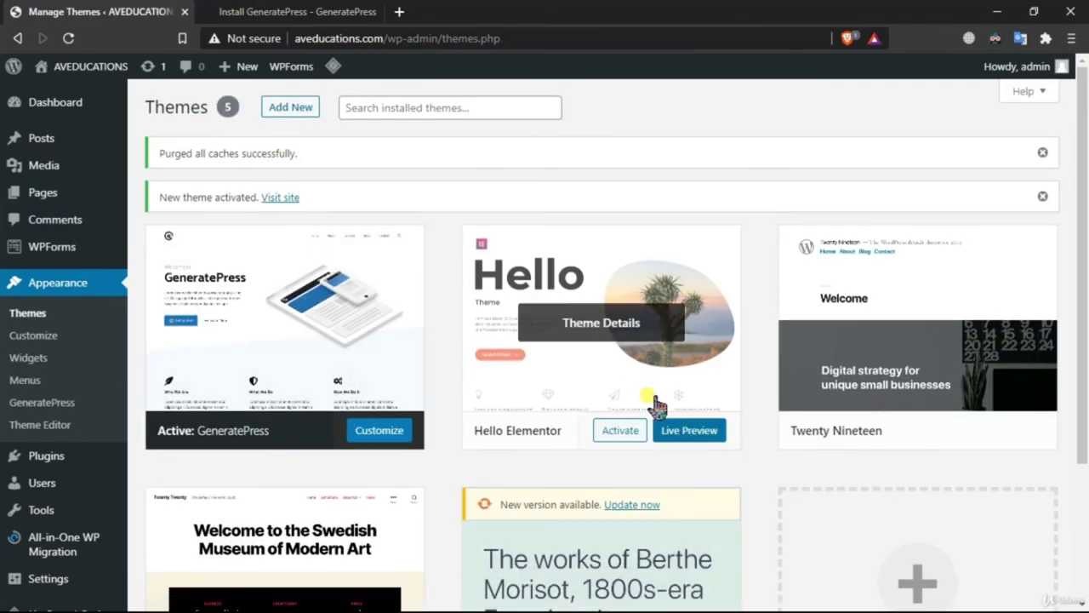
{"action": "scroll", "coordinate": [498, 419], "scroll_direction": "down", "scroll_amount": 1}
{"action": "scroll", "coordinate": [497, 419], "scroll_direction": "down", "scroll_amount": 1}
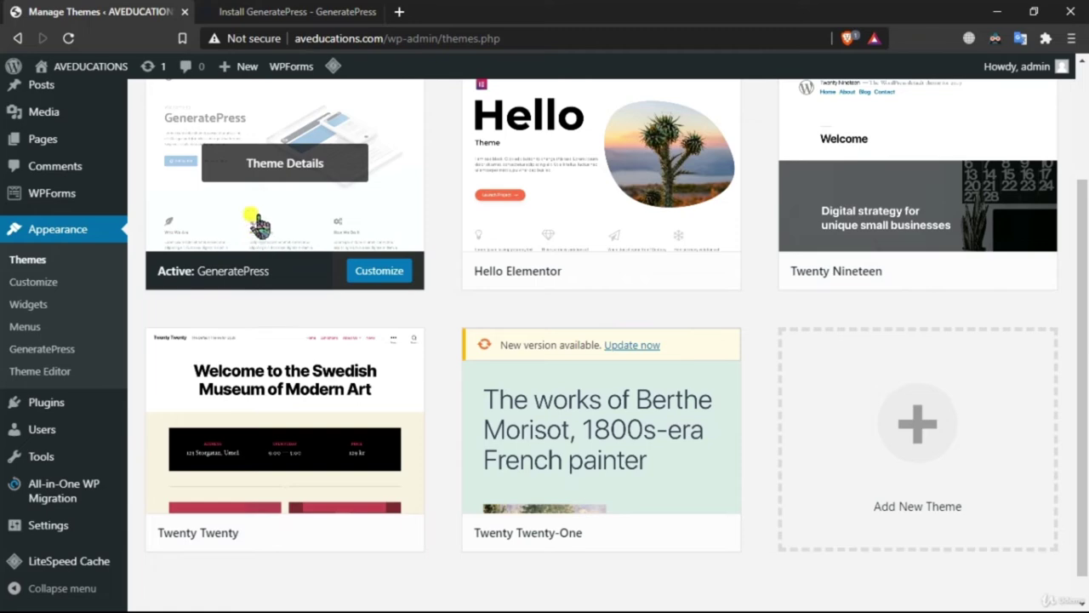
{"action": "scroll", "coordinate": [200, 255], "scroll_direction": "up", "scroll_amount": 2}
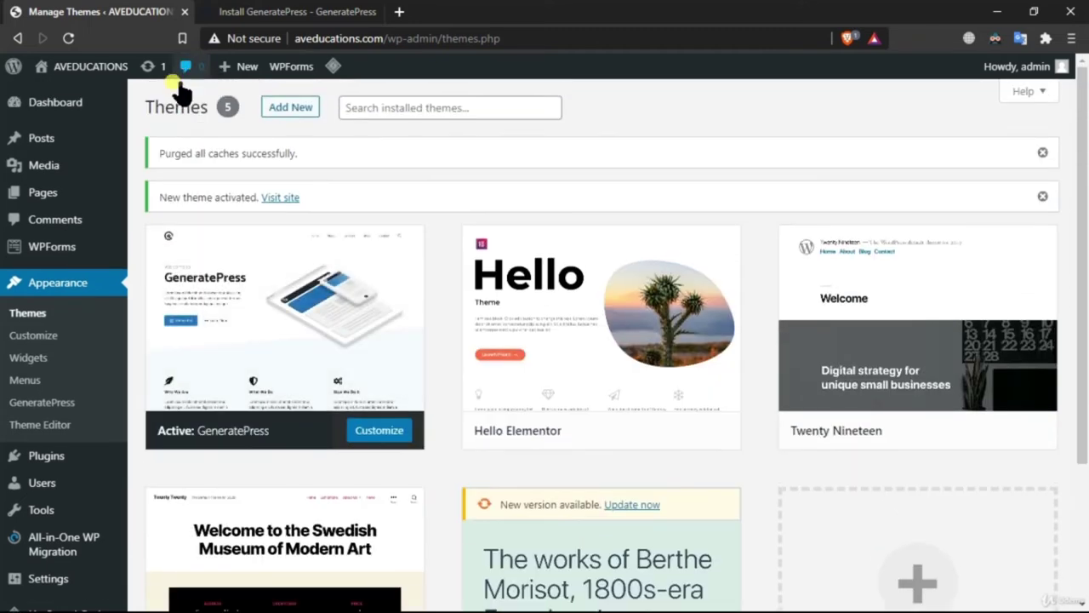
Open the AVEDUCATIONS site in a new browser tab and examine its homepage from header to footer
{"action": "right_click", "coordinate": [91, 84]}
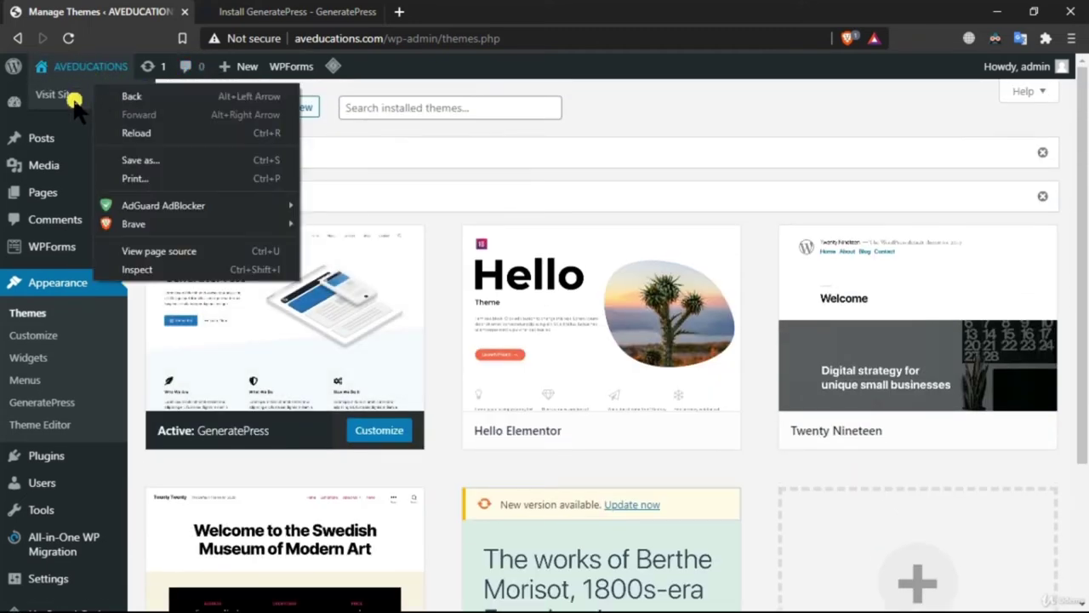
{"action": "right_click", "coordinate": [84, 99]}
{"action": "left_click", "coordinate": [104, 106]}
{"action": "left_click", "coordinate": [324, 13]}
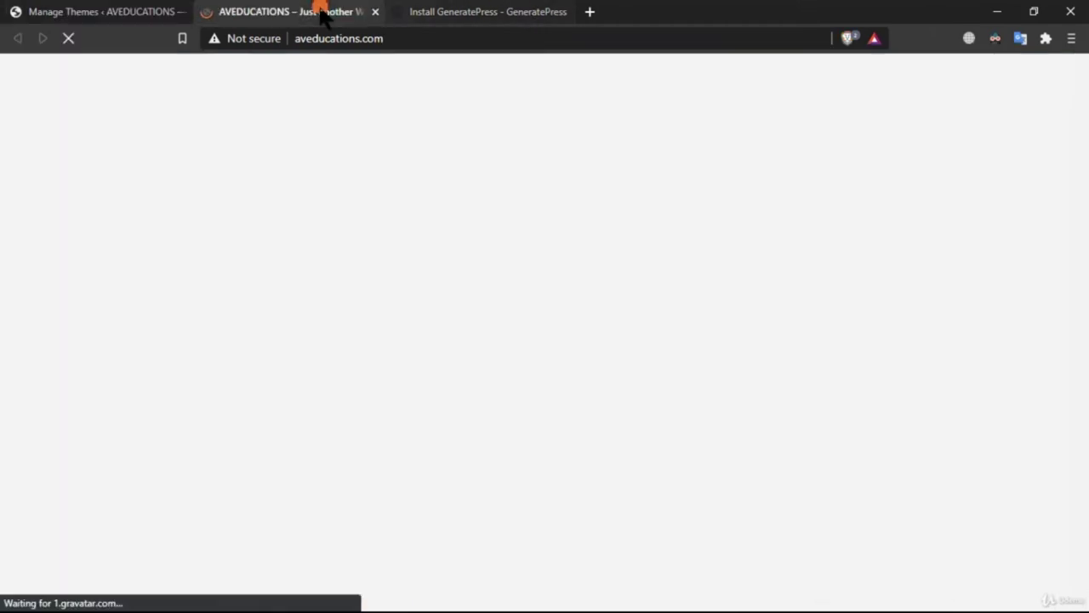
{"action": "scroll", "coordinate": [413, 295], "scroll_direction": "down", "scroll_amount": 2}
{"action": "scroll", "coordinate": [618, 204], "scroll_direction": "up", "scroll_amount": 3}
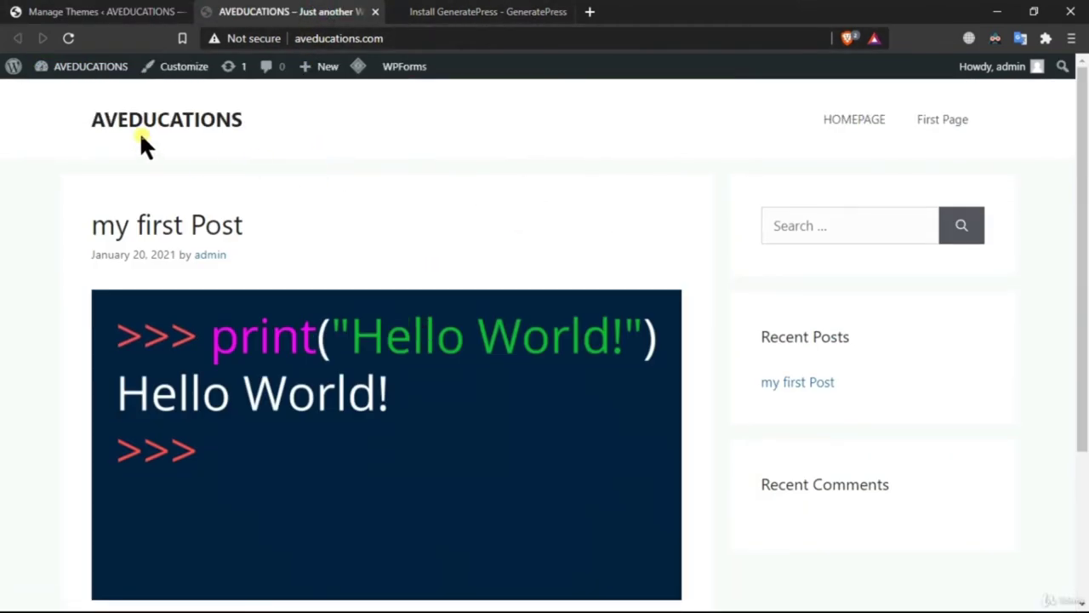
{"action": "scroll", "coordinate": [680, 155], "scroll_direction": "down", "scroll_amount": 3}
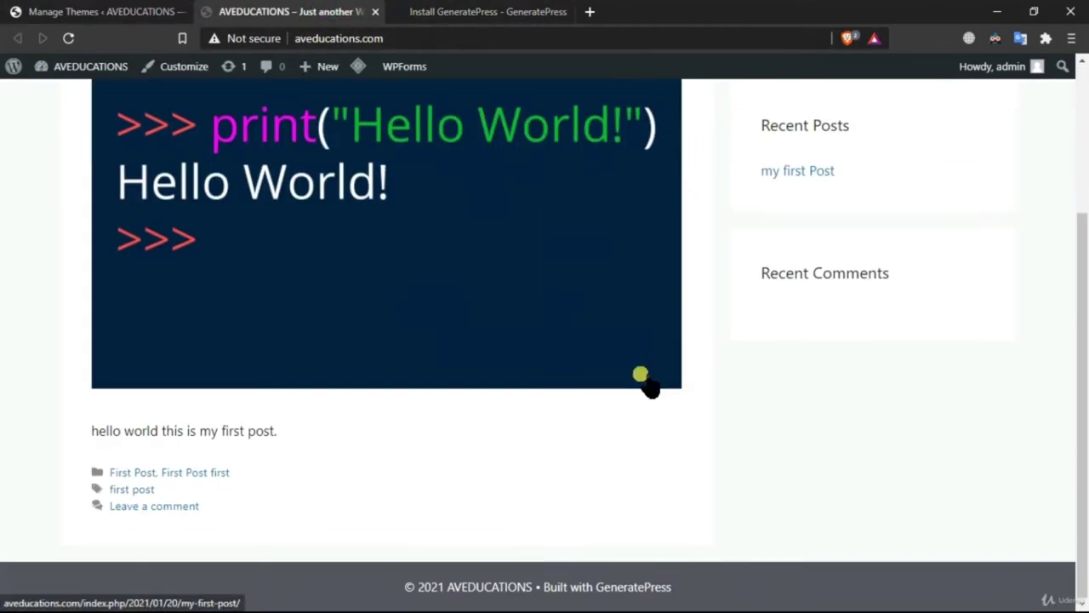
{"action": "scroll", "coordinate": [488, 439], "scroll_direction": "up", "scroll_amount": 3}
Examine the site's search and Recent Posts widgets, view First Page, and return to the homepage
{"action": "left_click", "coordinate": [806, 236]}
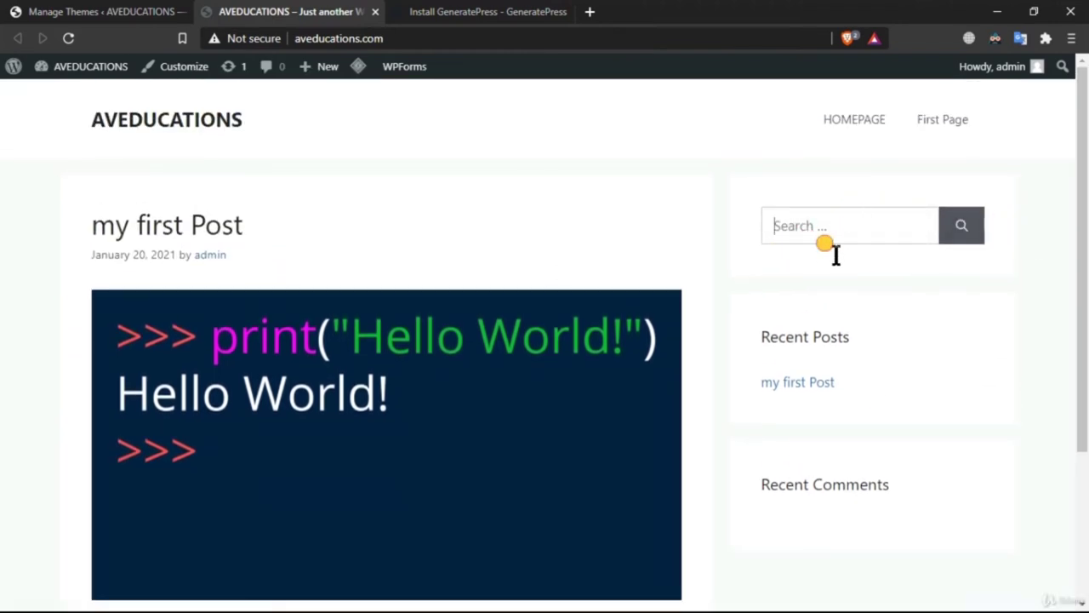
{"action": "left_click_drag", "start_coordinate": [758, 333], "coordinate": [918, 336]}
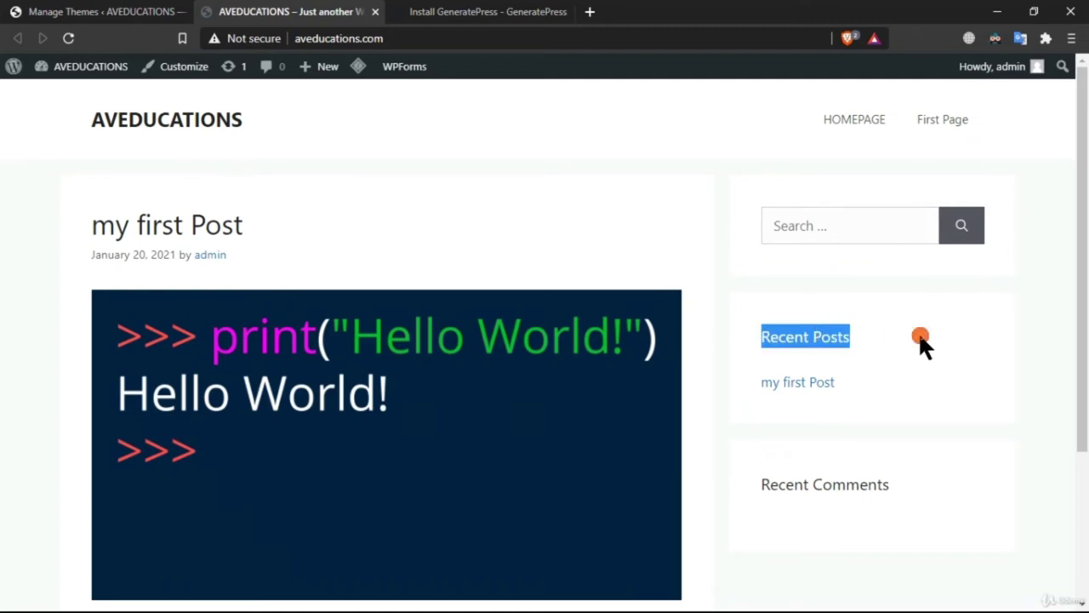
{"action": "left_click", "coordinate": [950, 436]}
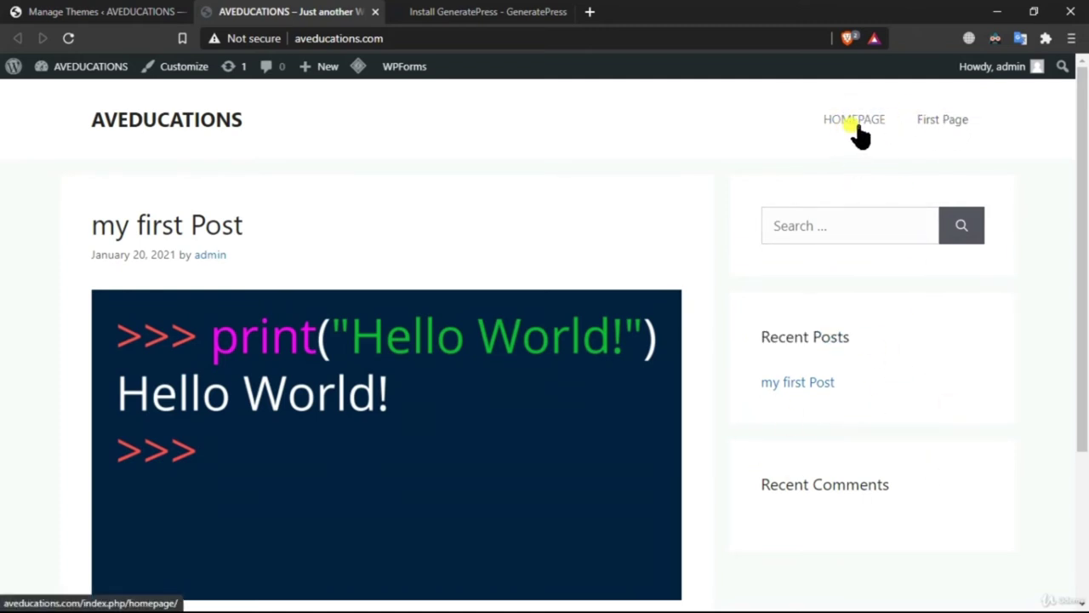
{"action": "left_click", "coordinate": [948, 124]}
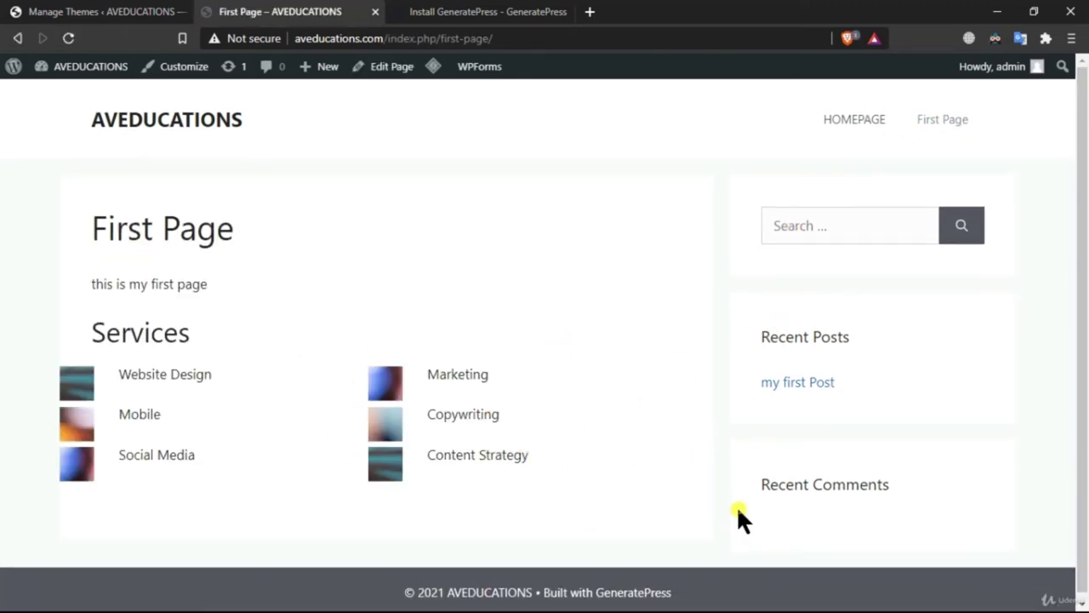
{"action": "left_click", "coordinate": [874, 127]}
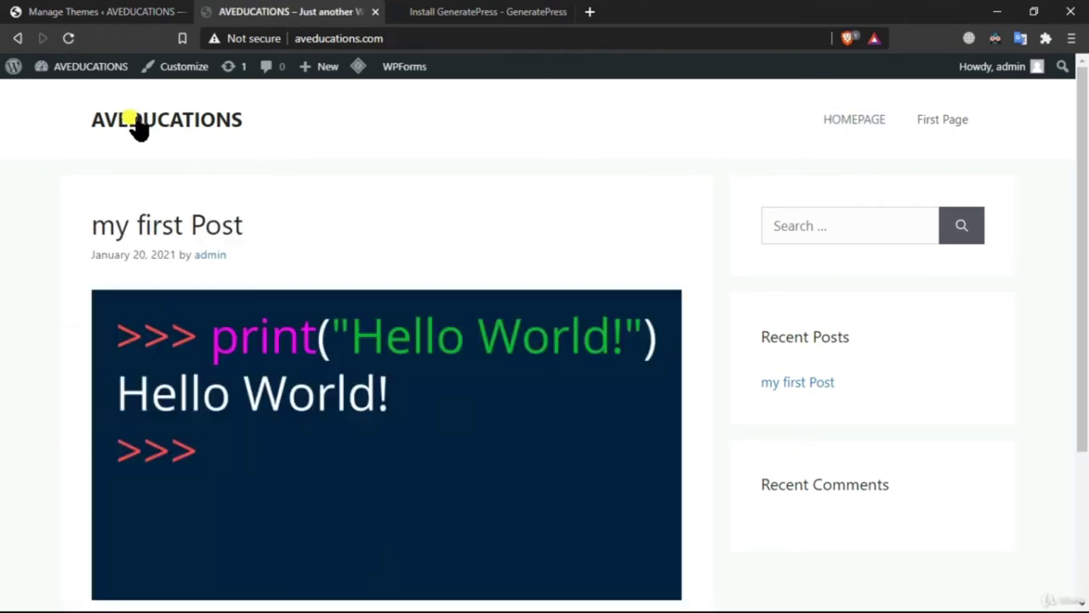
Review the Manage Themes page, the GeneratePress install page and the site's homepage with the new theme
{"action": "left_click", "coordinate": [136, 11]}
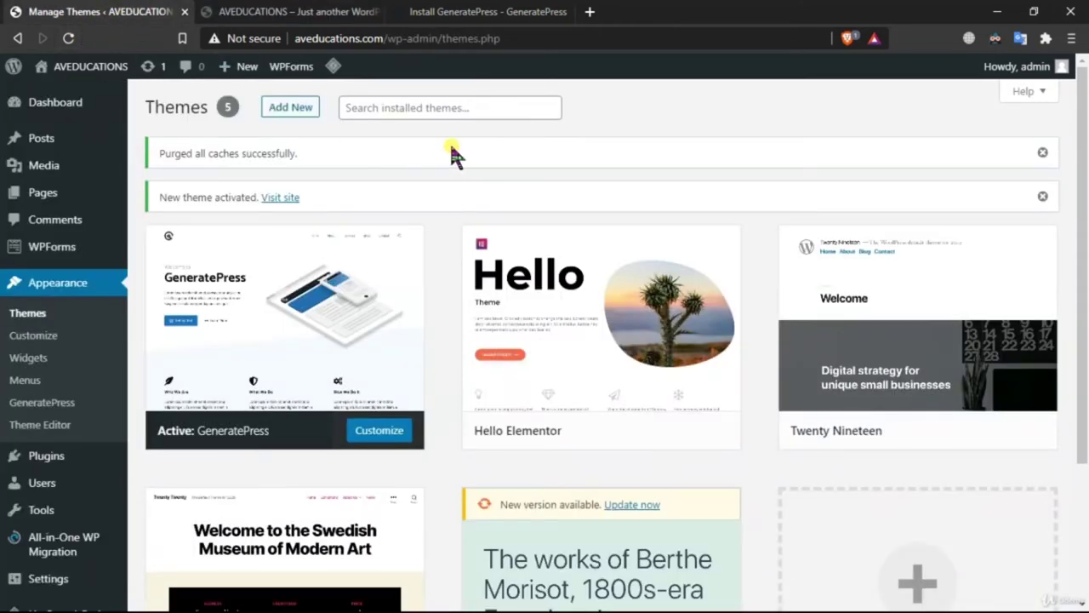
{"action": "mouse_move", "coordinate": [407, 292]}
{"action": "left_click", "coordinate": [474, 13]}
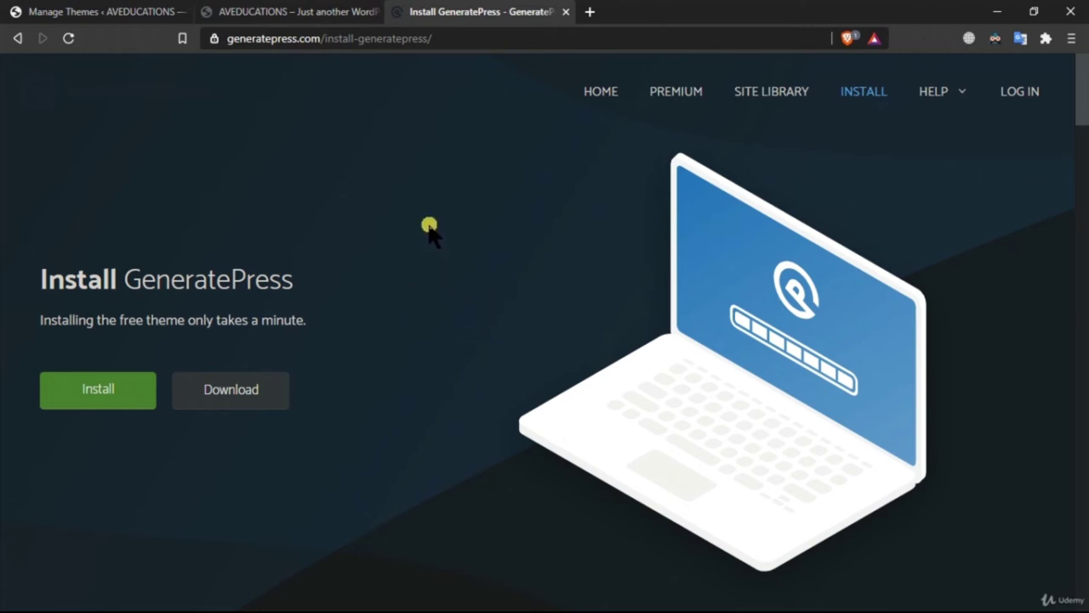
{"action": "left_click", "coordinate": [298, 14]}
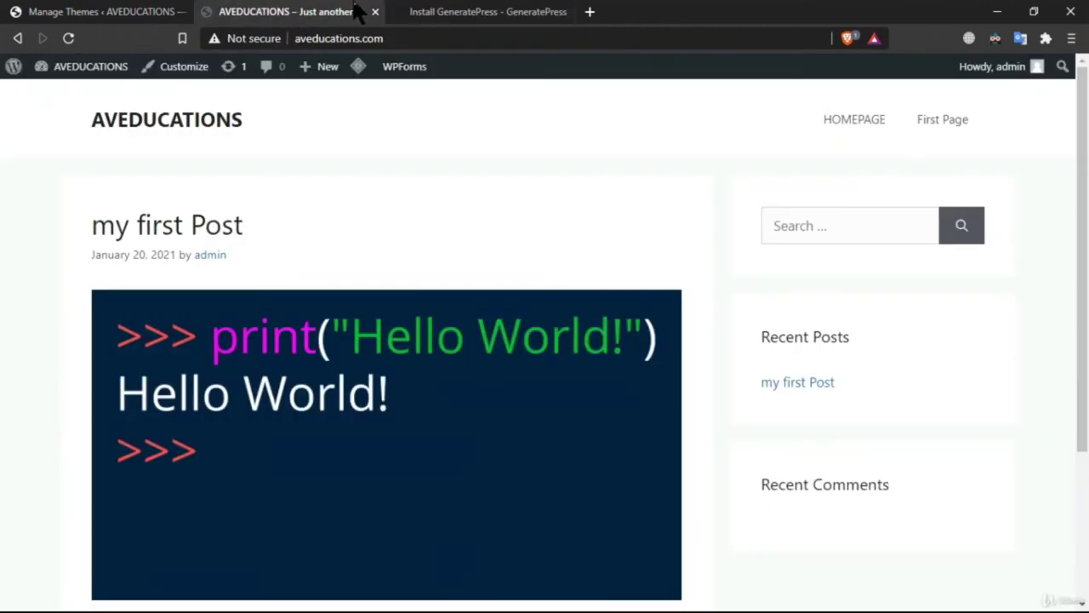
{"action": "left_click", "coordinate": [439, 11]}
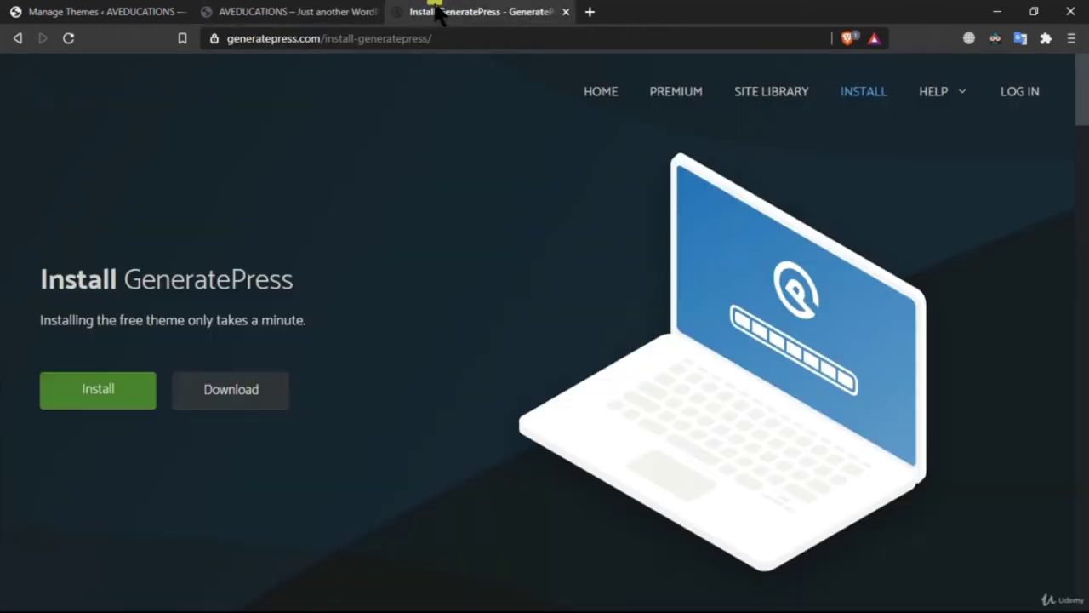
{"action": "left_click", "coordinate": [352, 13]}
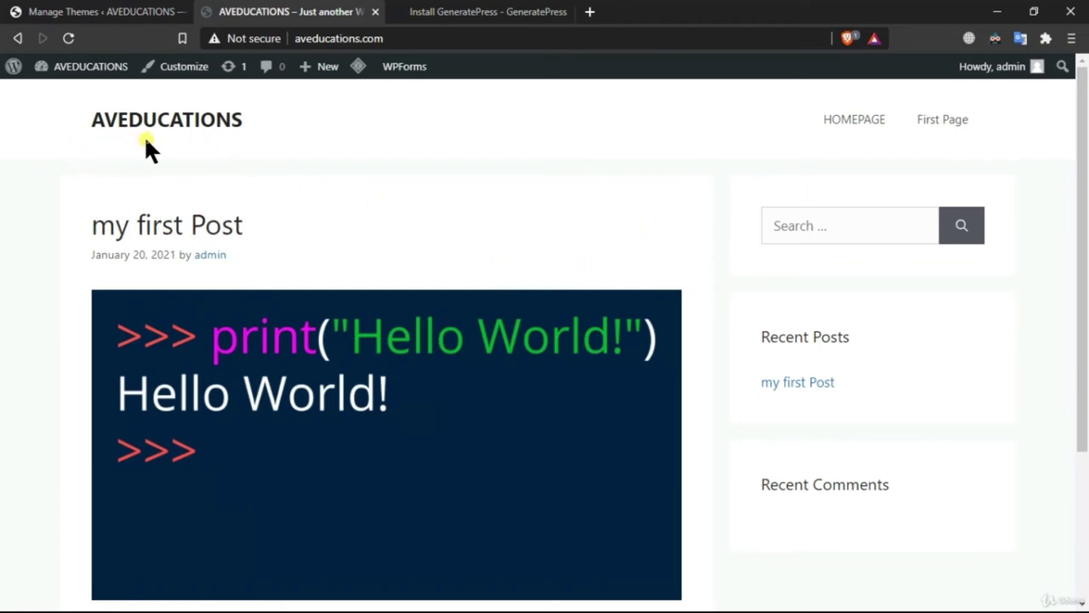
{"action": "scroll", "coordinate": [183, 132], "scroll_direction": "down", "scroll_amount": 2}
{"action": "scroll", "coordinate": [188, 136], "scroll_direction": "up", "scroll_amount": 2}
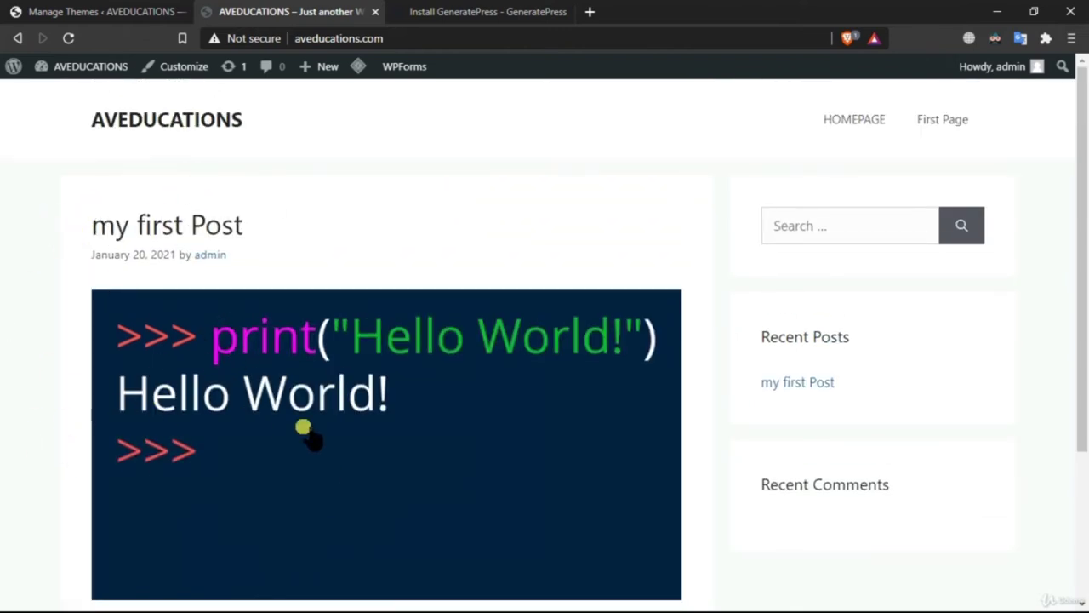
{"action": "left_click", "coordinate": [77, 12]}
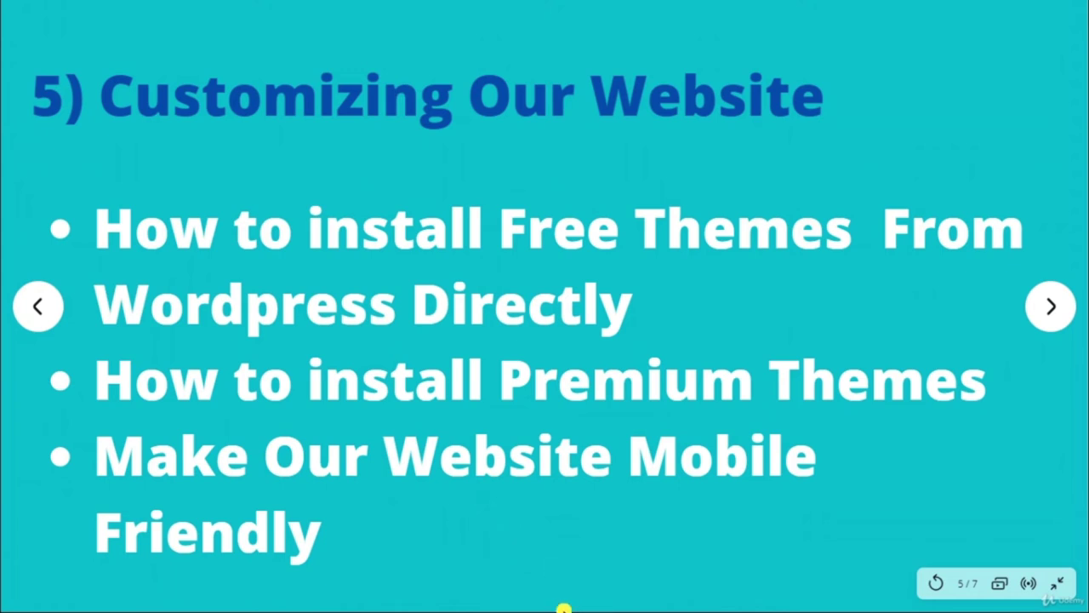
Switch from the slide presentation to the browser window with the AVEDUCATIONS WordPress dashboard
{"action": "key", "text": "alt+Tab"}
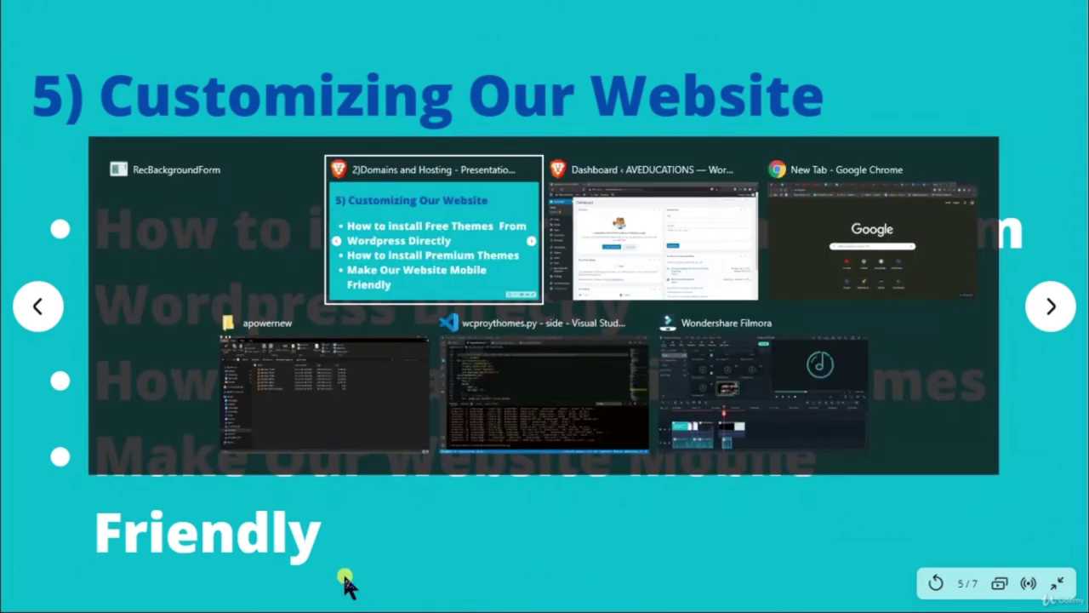
{"action": "left_click", "coordinate": [609, 251]}
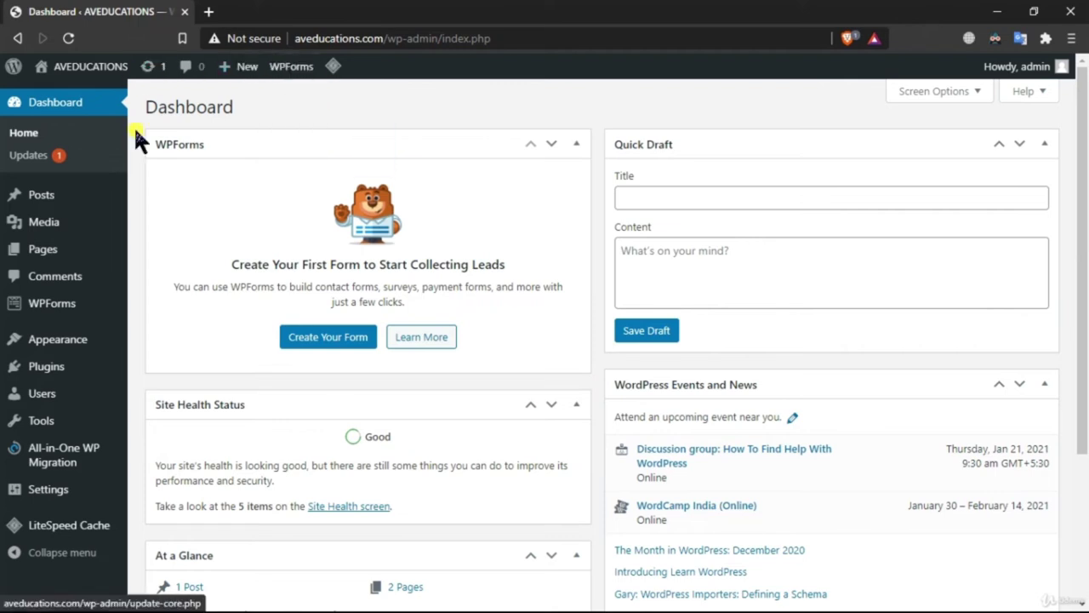
Open the AVEDUCATIONS site in a new browser tab and start customizing it in the theme Customizer
{"action": "mouse_move", "coordinate": [110, 75]}
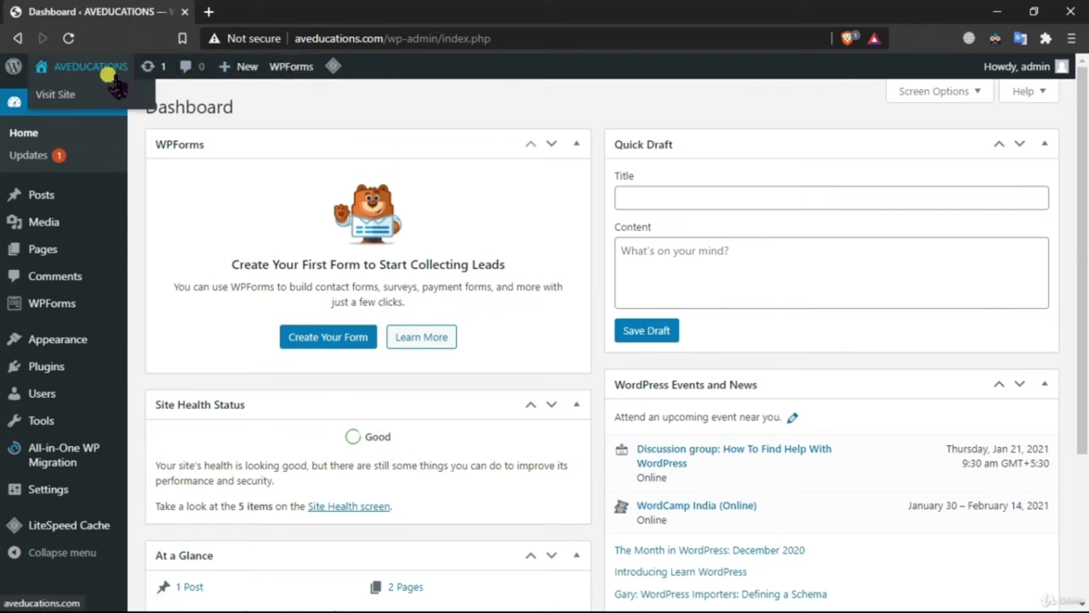
{"action": "right_click", "coordinate": [107, 93]}
{"action": "left_click", "coordinate": [189, 104]}
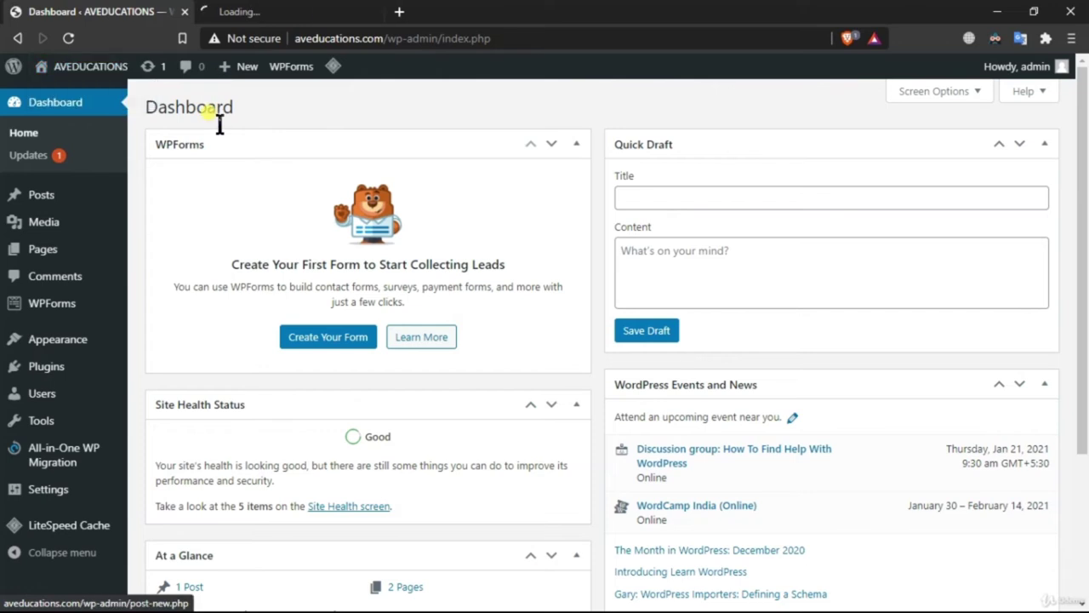
{"action": "left_click", "coordinate": [332, 11]}
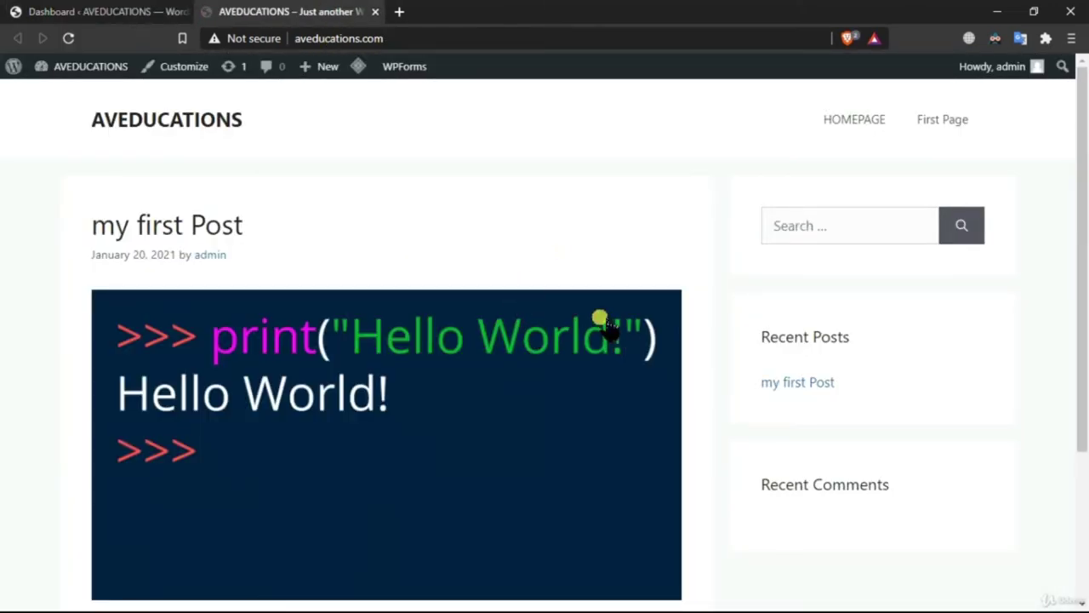
{"action": "left_click", "coordinate": [177, 70]}
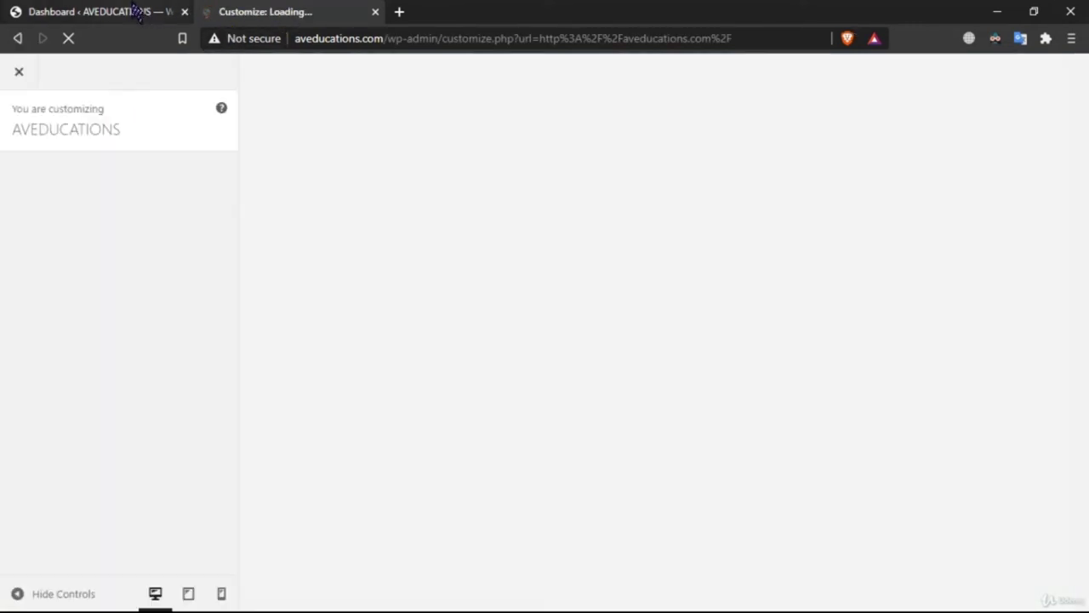
{"action": "left_click", "coordinate": [138, 12]}
{"action": "left_click", "coordinate": [274, 13]}
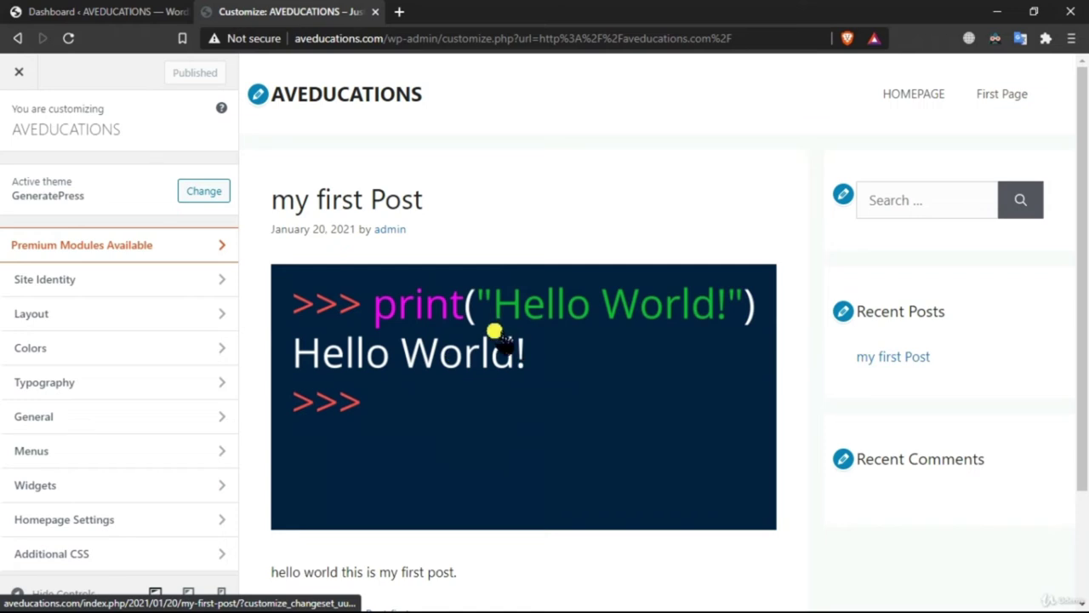
Examine the homepage preview down to the footer in desktop size and in tablet size
{"action": "scroll", "coordinate": [294, 358], "scroll_direction": "down", "scroll_amount": 2}
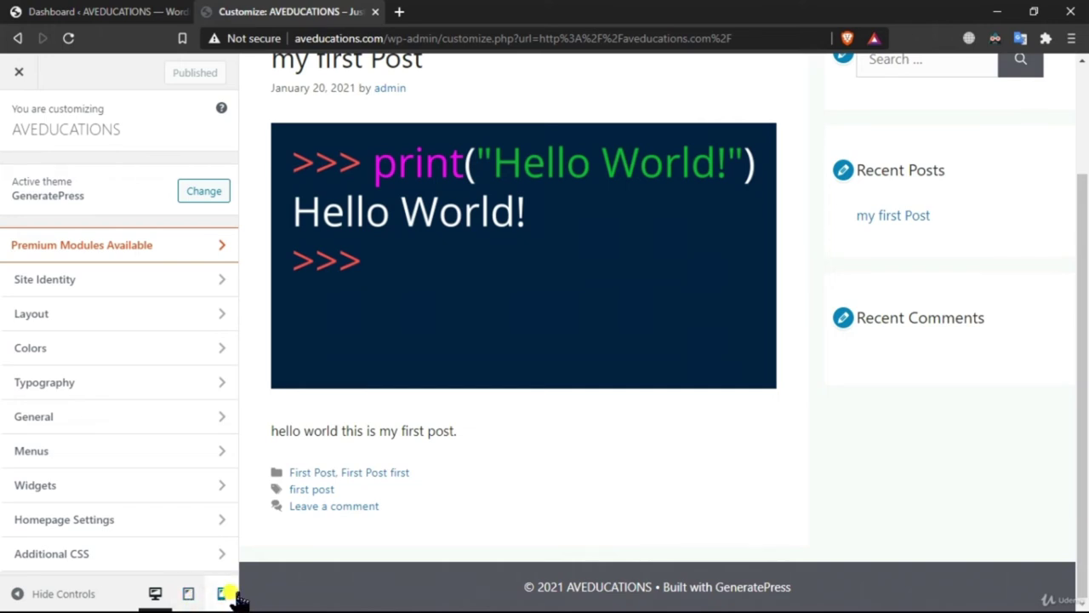
{"action": "left_click", "coordinate": [188, 593]}
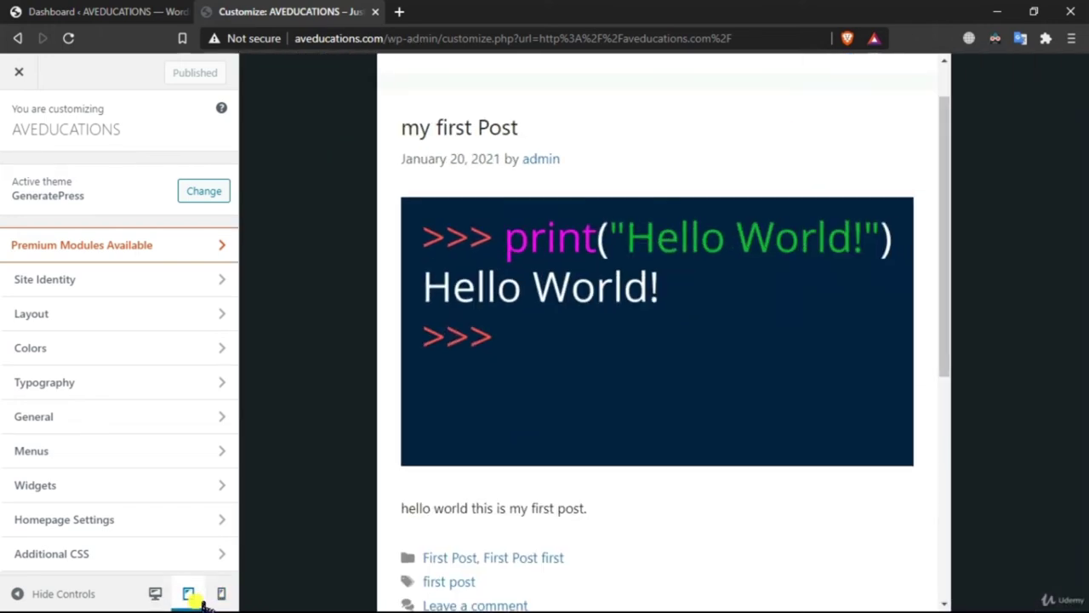
{"action": "scroll", "coordinate": [647, 383], "scroll_direction": "down", "scroll_amount": 6}
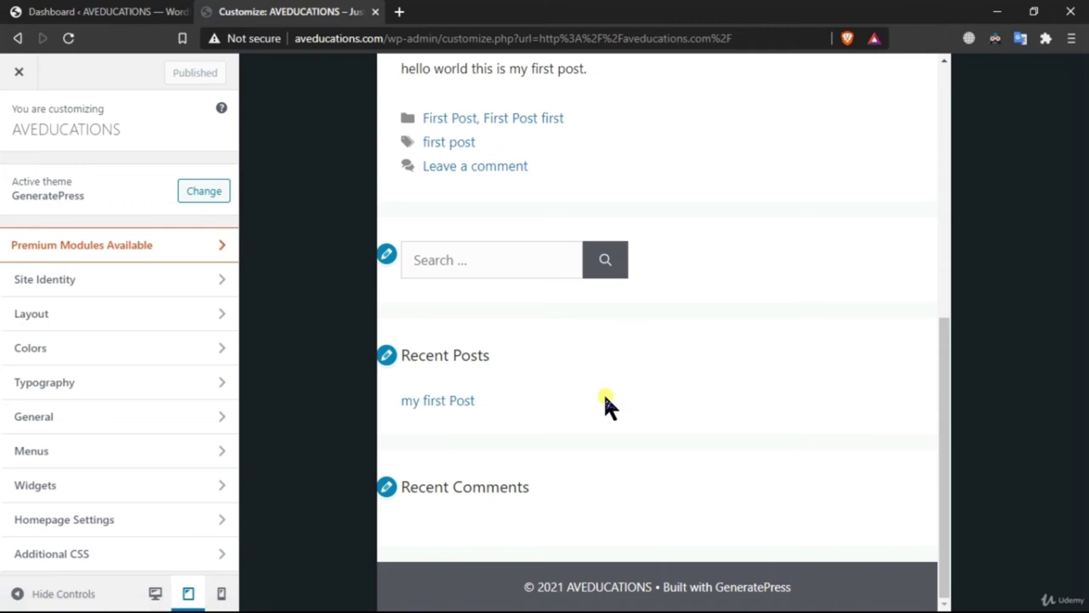
{"action": "scroll", "coordinate": [596, 391], "scroll_direction": "up", "scroll_amount": 6}
Switch the homepage preview to mobile size and check how its navigation menu expands and collapses
{"action": "left_click", "coordinate": [221, 593]}
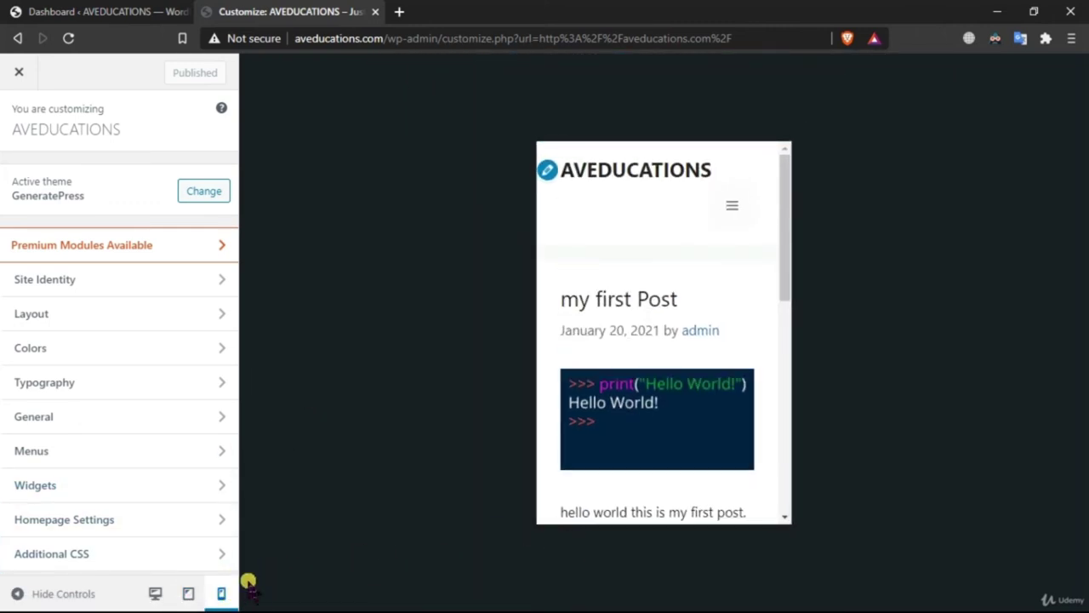
{"action": "scroll", "coordinate": [760, 315], "scroll_direction": "down", "scroll_amount": 1}
{"action": "scroll", "coordinate": [760, 314], "scroll_direction": "down", "scroll_amount": 5}
{"action": "scroll", "coordinate": [701, 425], "scroll_direction": "up", "scroll_amount": 6}
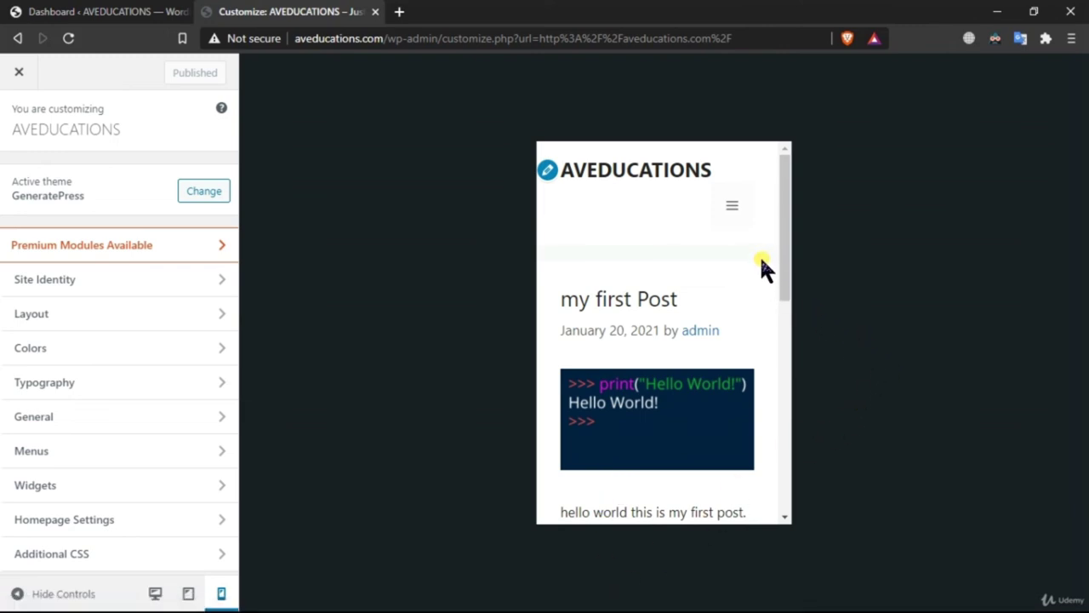
{"action": "left_click", "coordinate": [733, 208]}
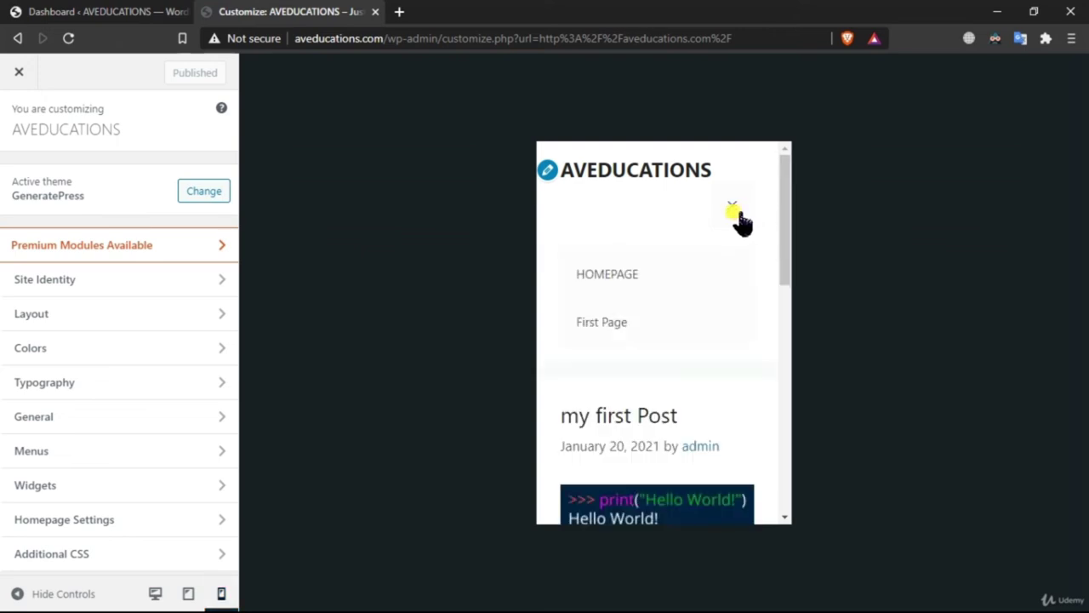
{"action": "left_click", "coordinate": [734, 207]}
Examine the mobile preview's post, search, Recent Posts, Recent Comments and footer sections, and return to its header
{"action": "scroll", "coordinate": [695, 322], "scroll_direction": "down", "scroll_amount": 10}
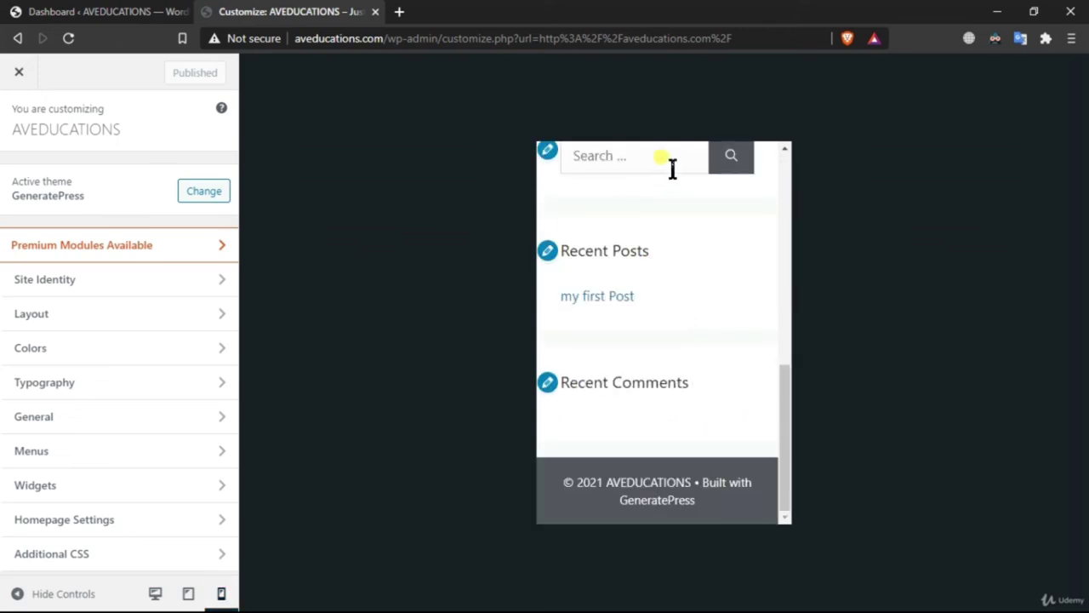
{"action": "scroll", "coordinate": [736, 468], "scroll_direction": "up", "scroll_amount": 4}
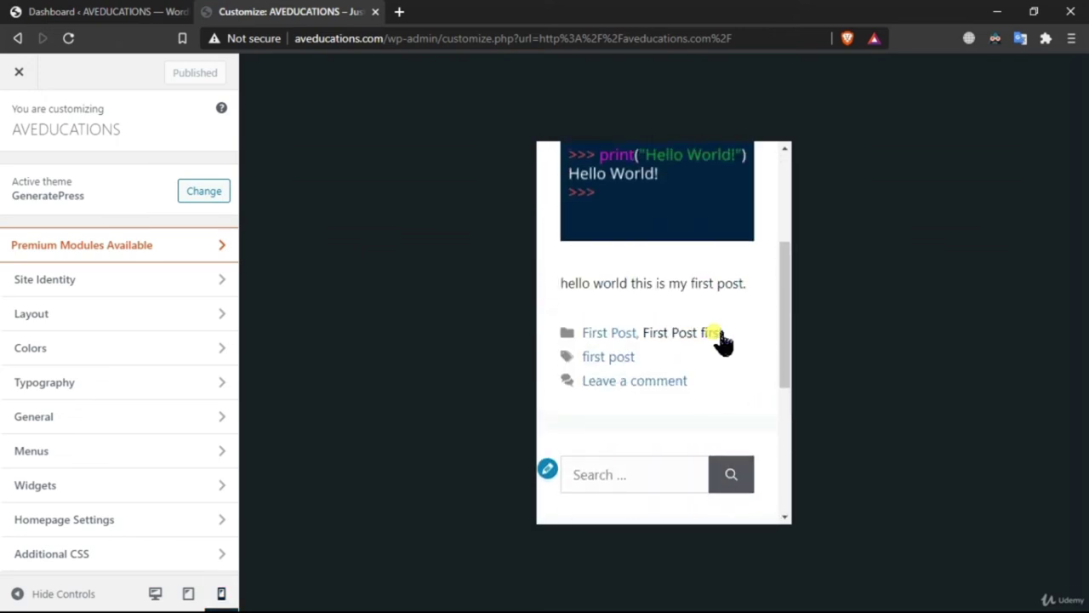
{"action": "scroll", "coordinate": [680, 243], "scroll_direction": "up", "scroll_amount": 3}
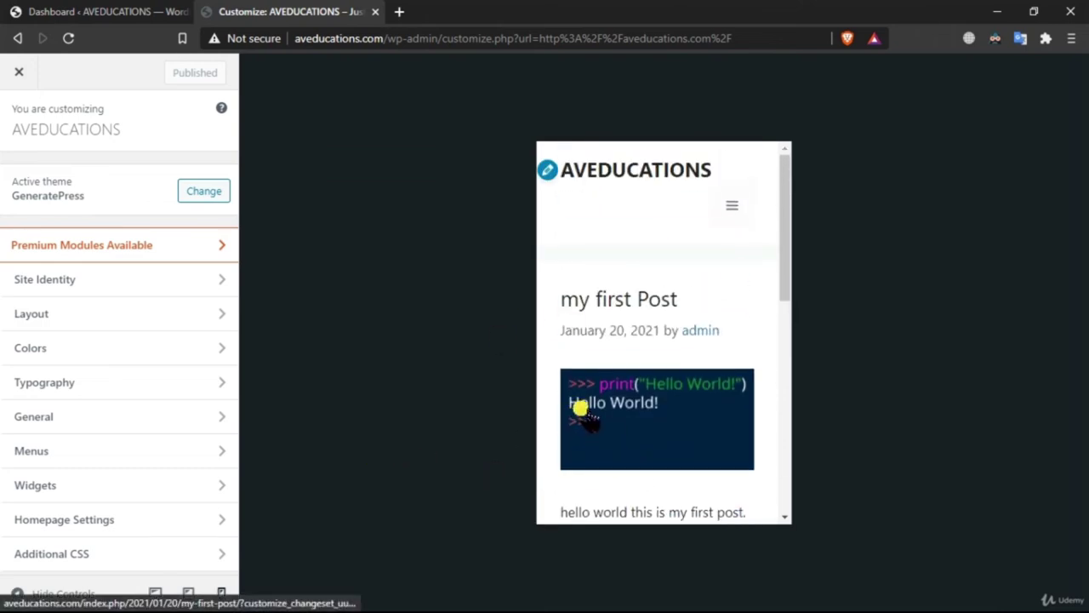
{"action": "scroll", "coordinate": [693, 438], "scroll_direction": "down", "scroll_amount": 6}
{"action": "scroll", "coordinate": [698, 451], "scroll_direction": "up", "scroll_amount": 2}
{"action": "scroll", "coordinate": [782, 417], "scroll_direction": "up", "scroll_amount": 5}
{"action": "scroll", "coordinate": [770, 272], "scroll_direction": "up", "scroll_amount": 1}
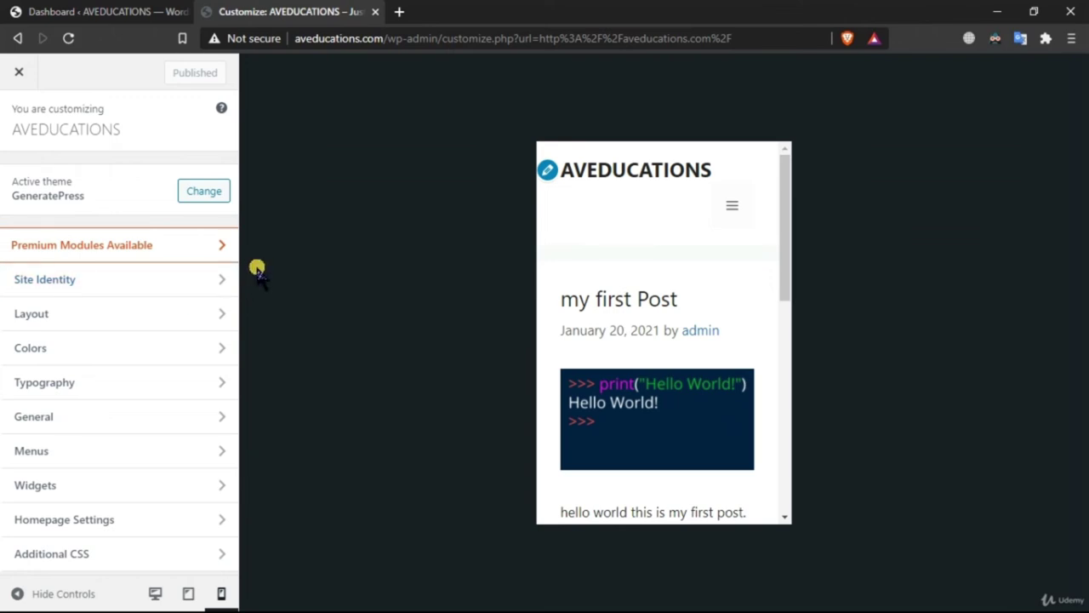
Change the site title to AVEDUCATION in the Site Identity settings, comparing the mobile header with and without the final S
{"action": "left_click", "coordinate": [182, 293]}
{"action": "left_click", "coordinate": [136, 200]}
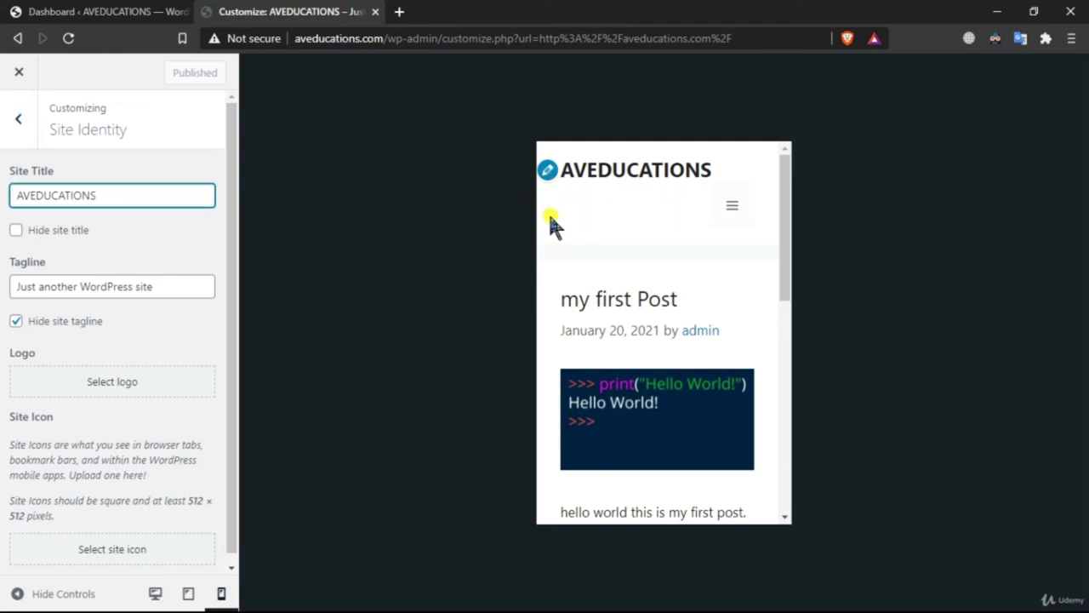
{"action": "key", "text": "BackSpace"}
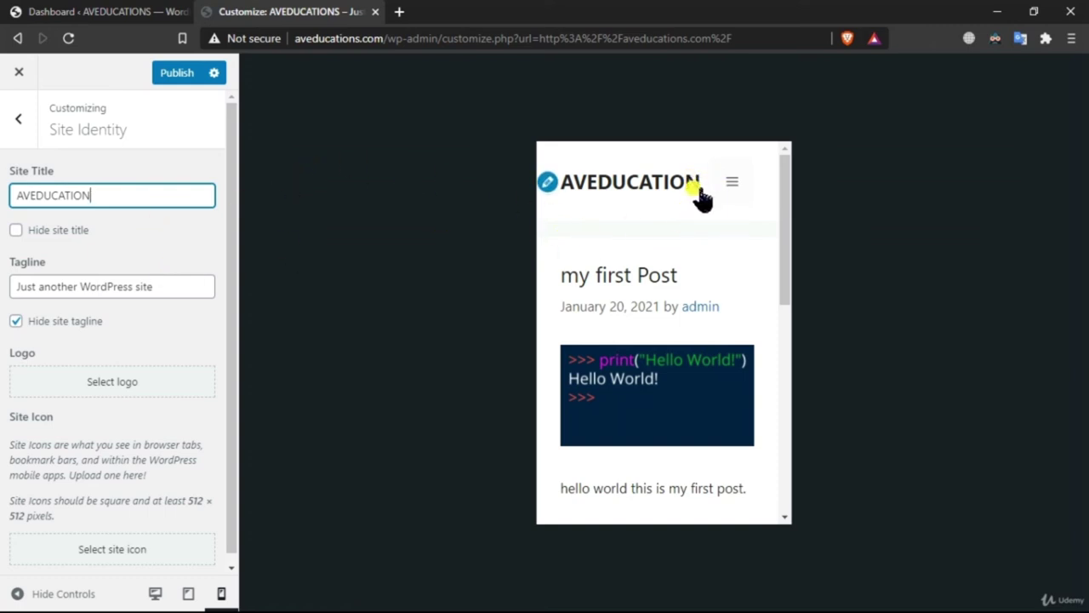
{"action": "left_click", "coordinate": [733, 183]}
{"action": "left_click", "coordinate": [733, 185]}
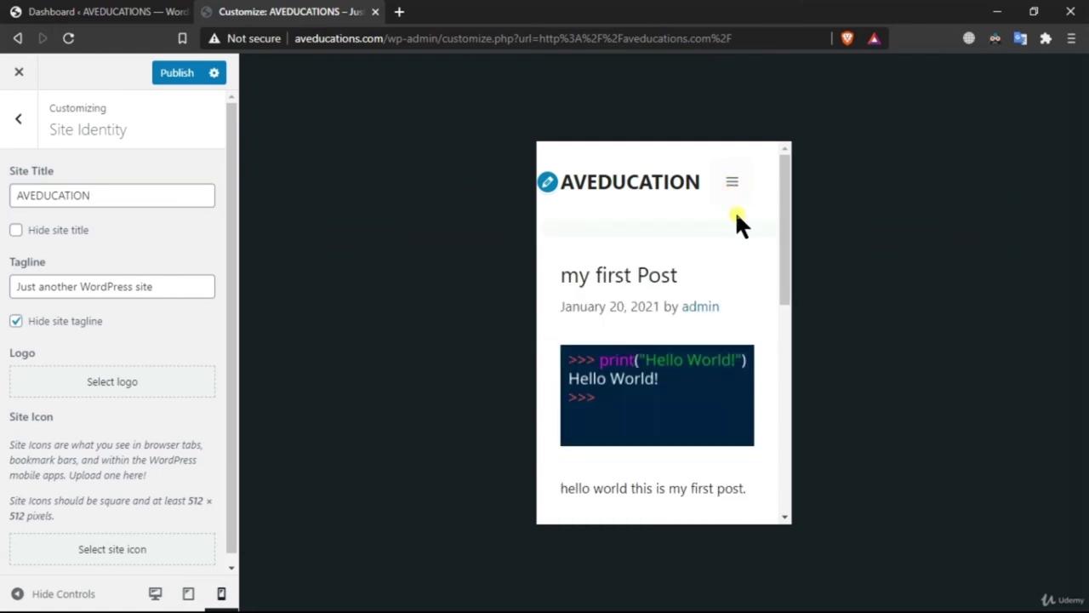
{"action": "left_click", "coordinate": [132, 204]}
{"action": "type", "text": "S"}
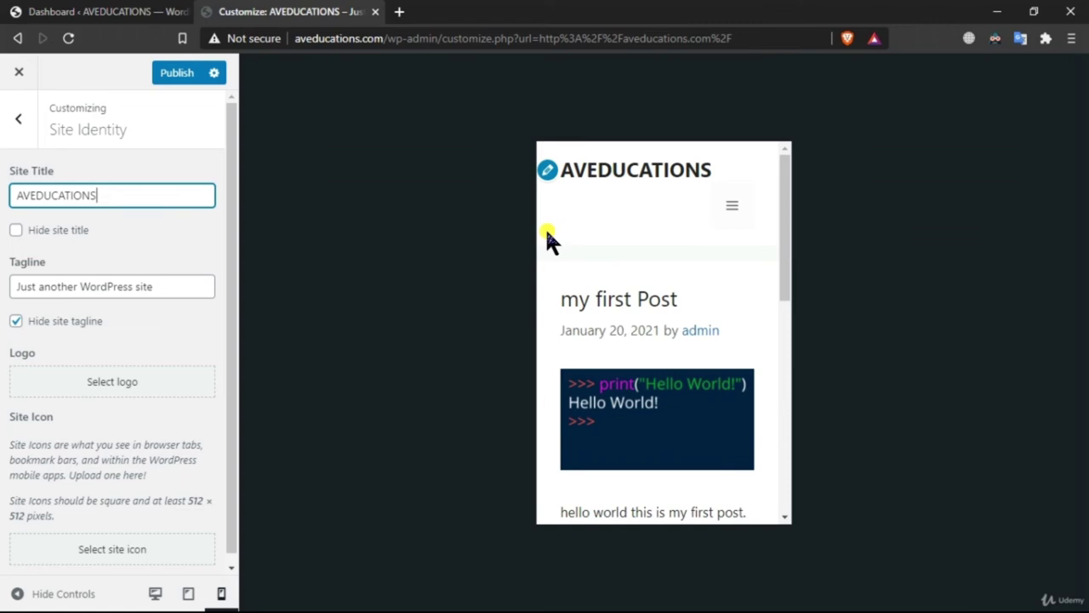
{"action": "key", "text": "BackSpace"}
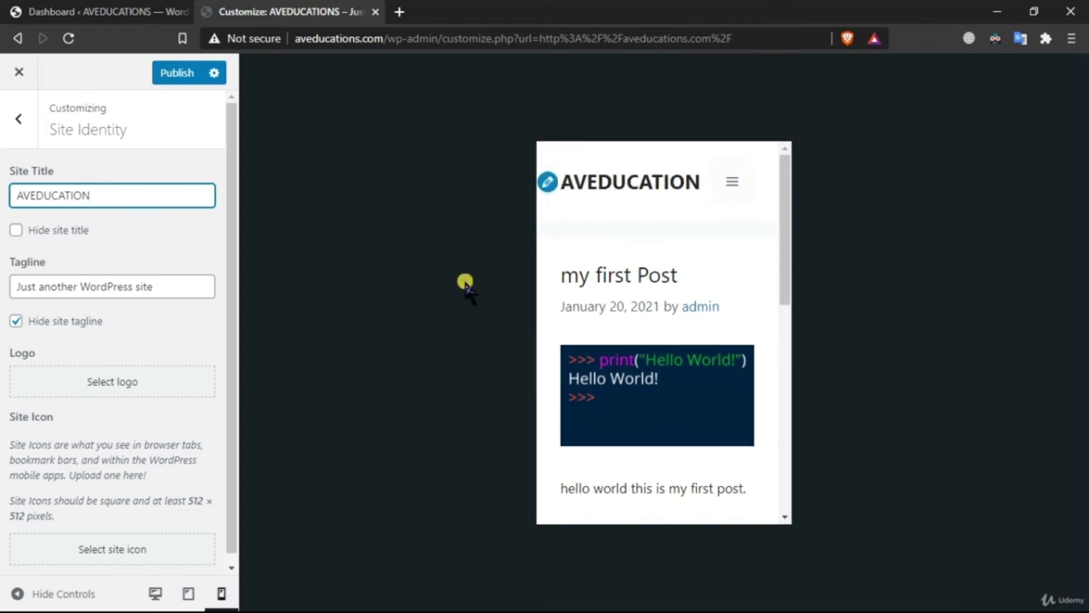
Show the tagline "Just another WordPress site" beneath the site title and look over the mobile preview
{"action": "left_click", "coordinate": [171, 291]}
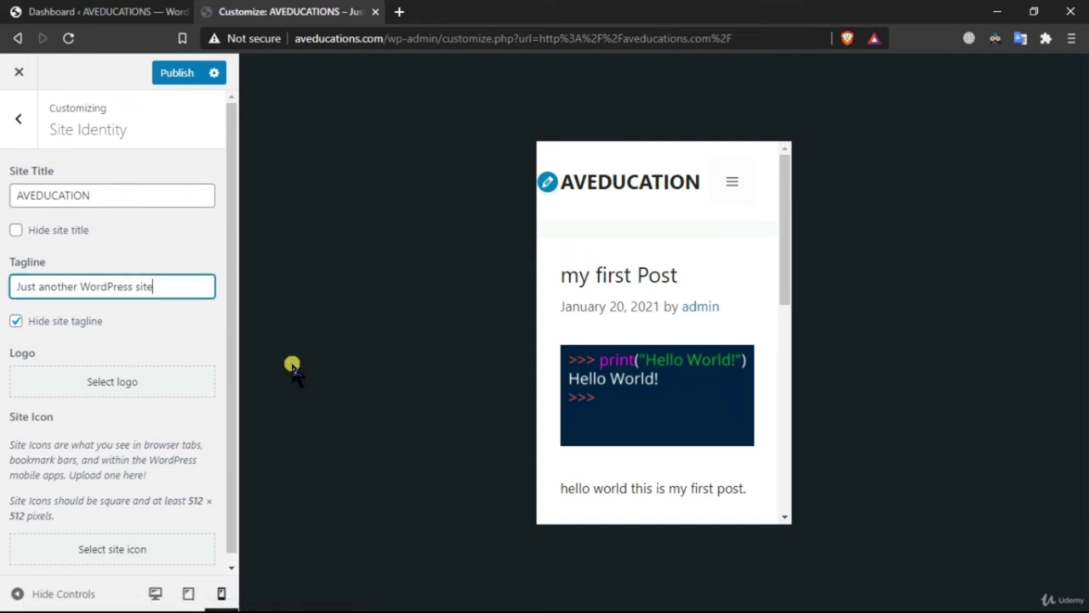
{"action": "left_click", "coordinate": [17, 321]}
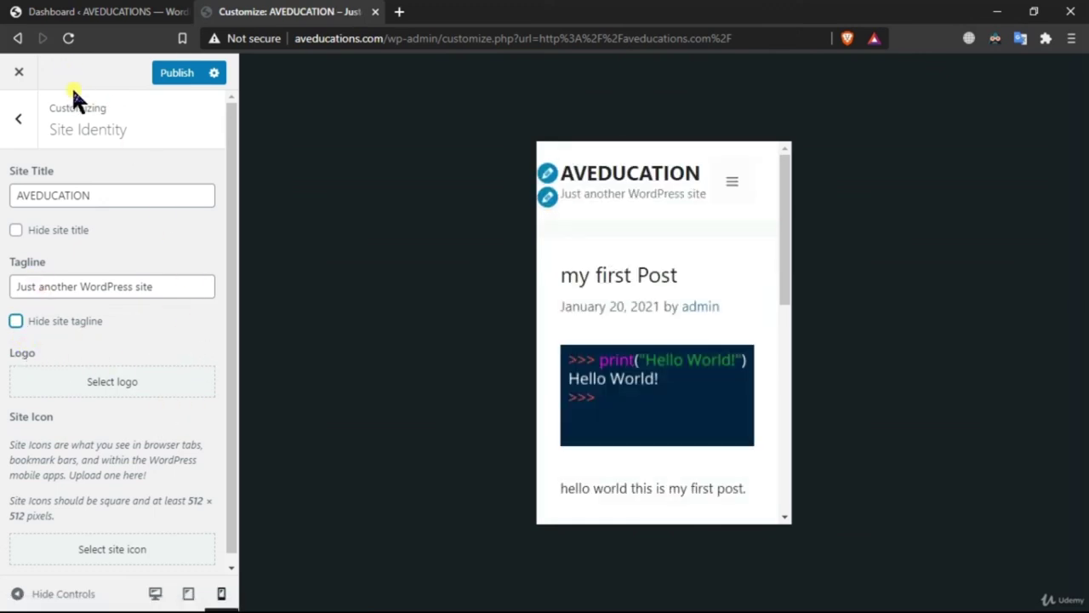
{"action": "left_click", "coordinate": [18, 134]}
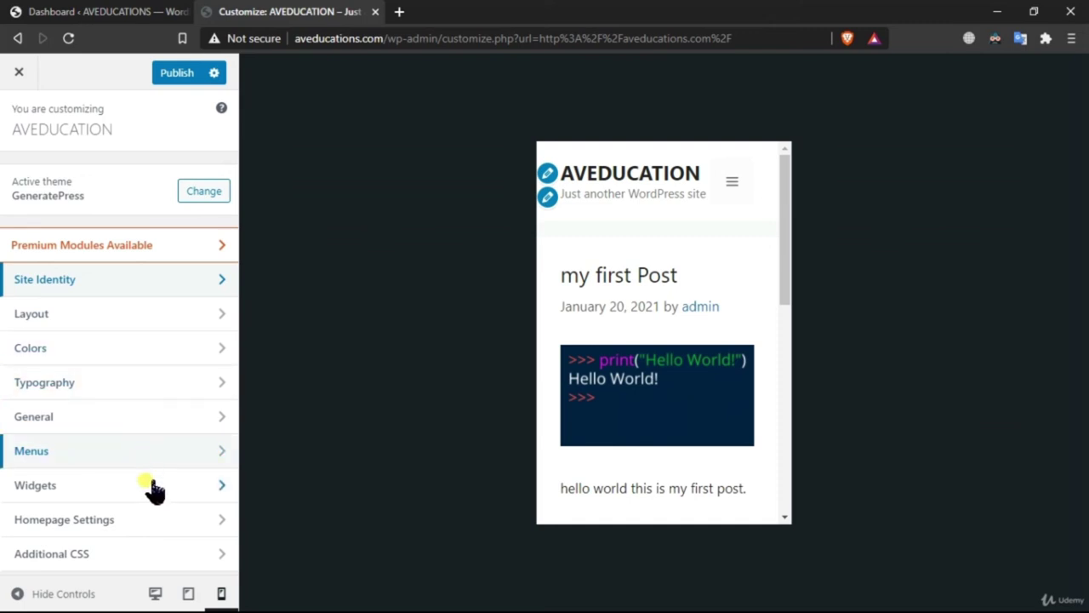
{"action": "scroll", "coordinate": [621, 510], "scroll_direction": "down", "scroll_amount": 6}
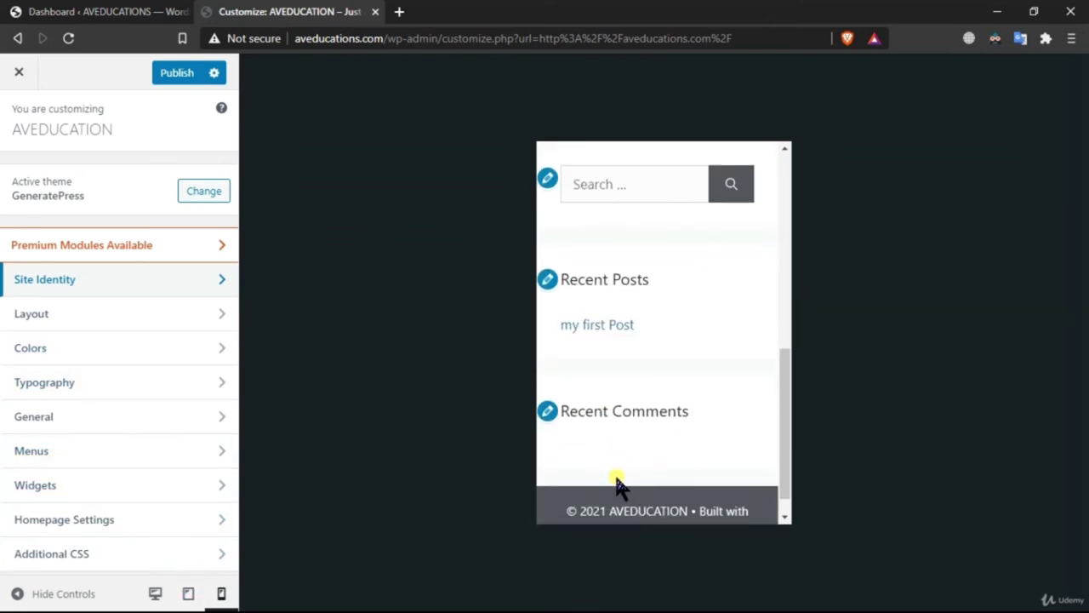
{"action": "scroll", "coordinate": [615, 474], "scroll_direction": "up", "scroll_amount": 6}
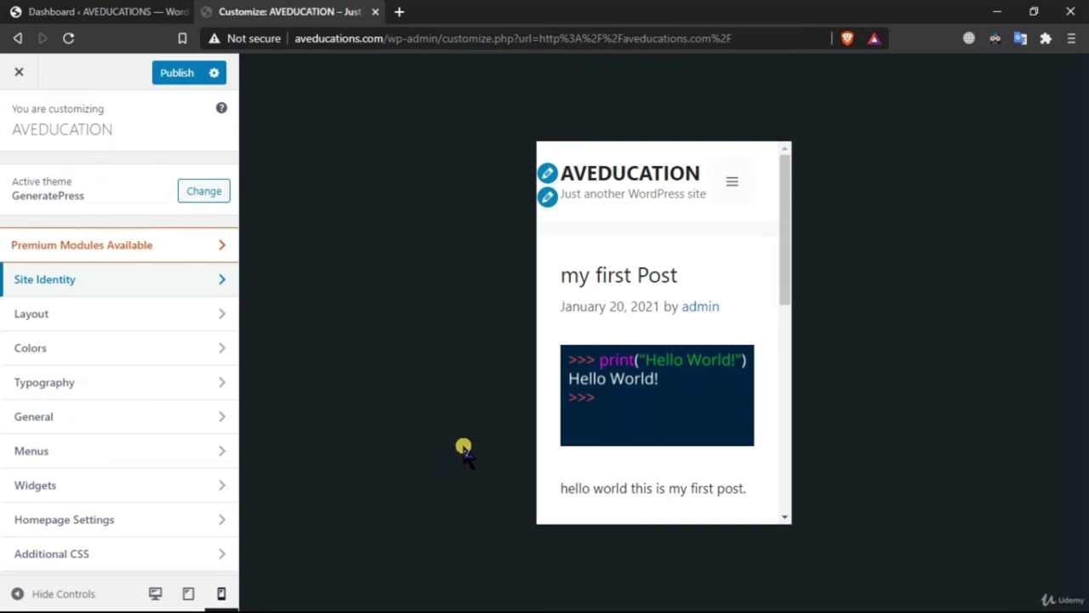
Review the Container and Header settings of the theme's layout
{"action": "left_click", "coordinate": [128, 320]}
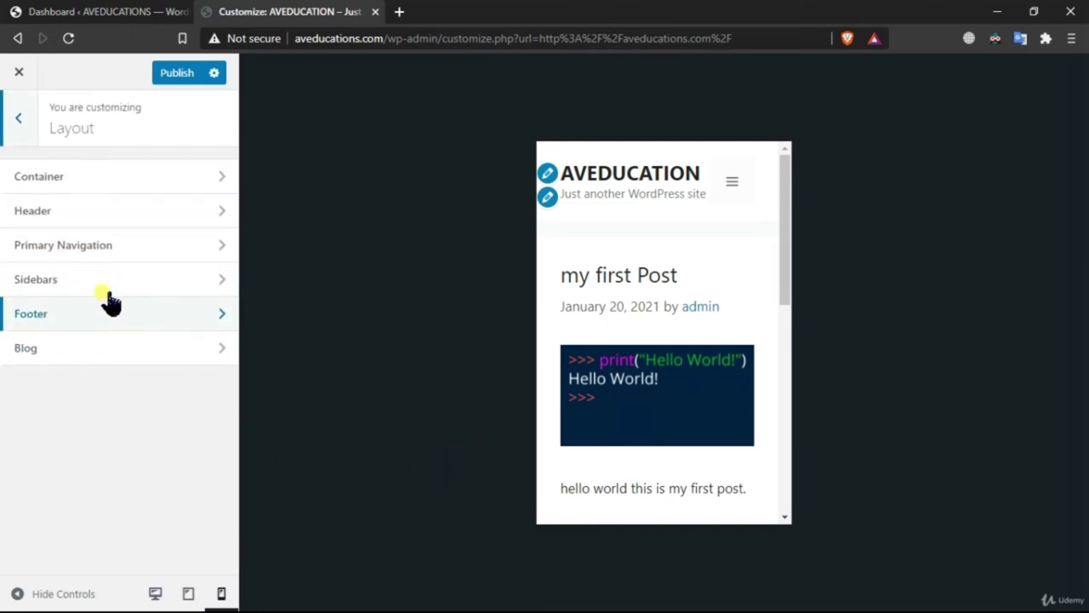
{"action": "left_click", "coordinate": [89, 189]}
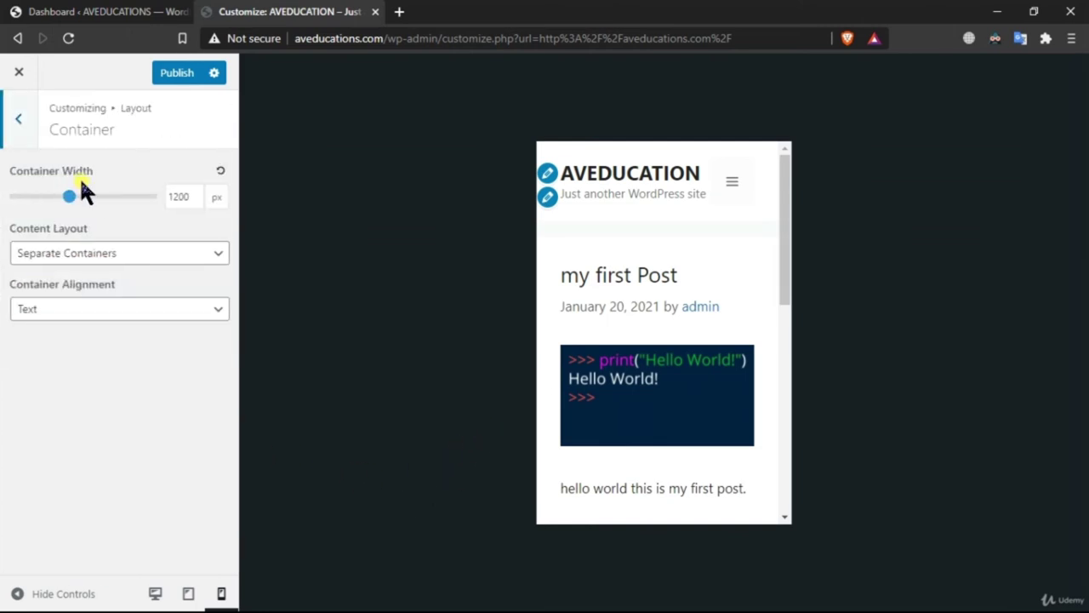
{"action": "left_click", "coordinate": [15, 121]}
{"action": "left_click", "coordinate": [65, 217]}
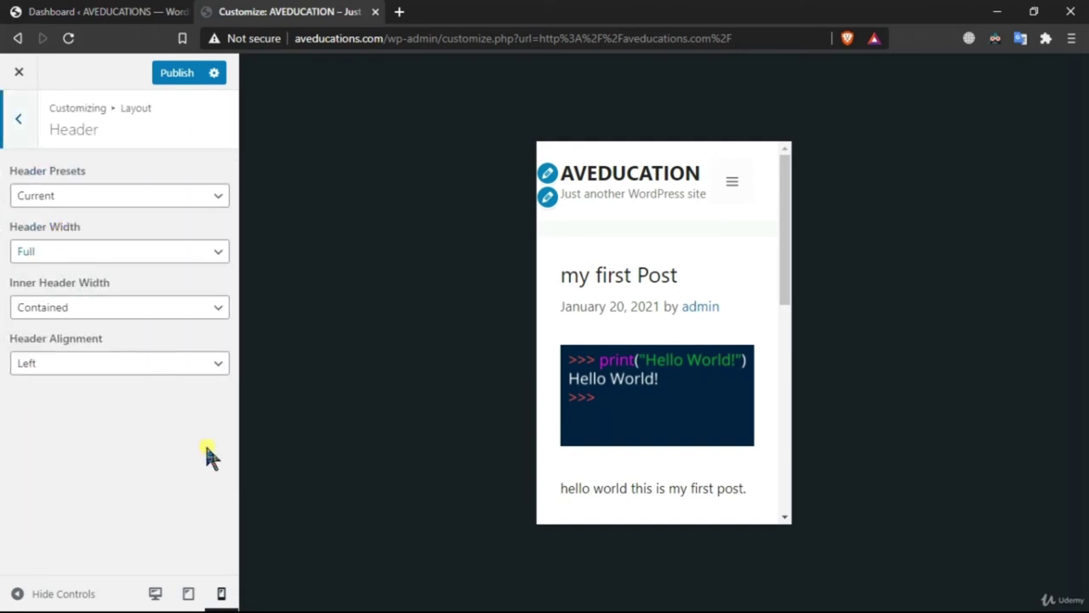
{"action": "left_click", "coordinate": [19, 120]}
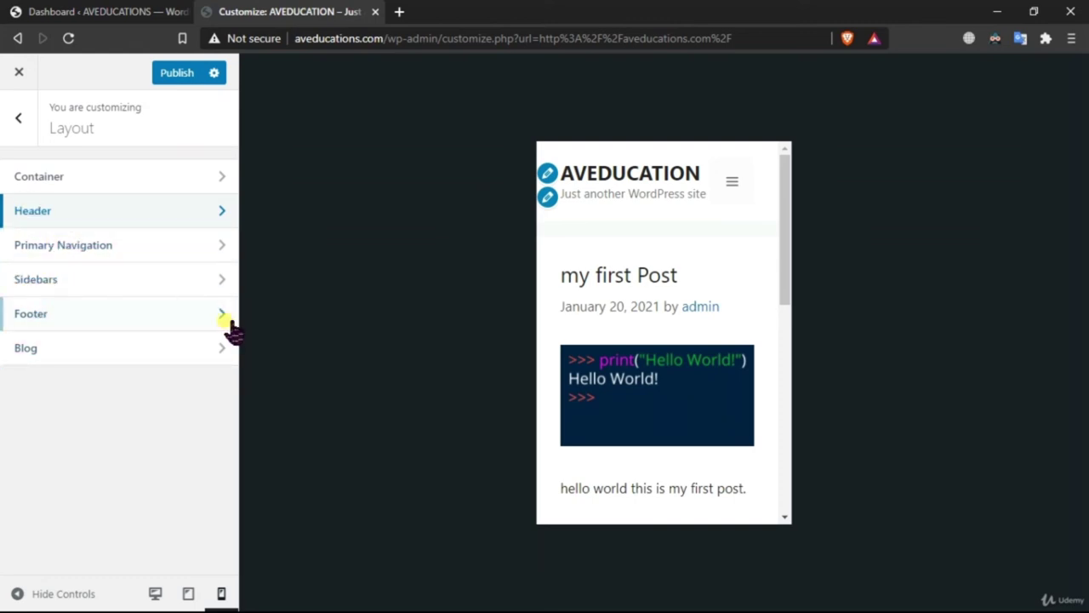
Hide the site tagline again in the Site Identity settings and check the mobile preview down to the footer
{"action": "left_click", "coordinate": [546, 203]}
{"action": "left_click", "coordinate": [22, 332]}
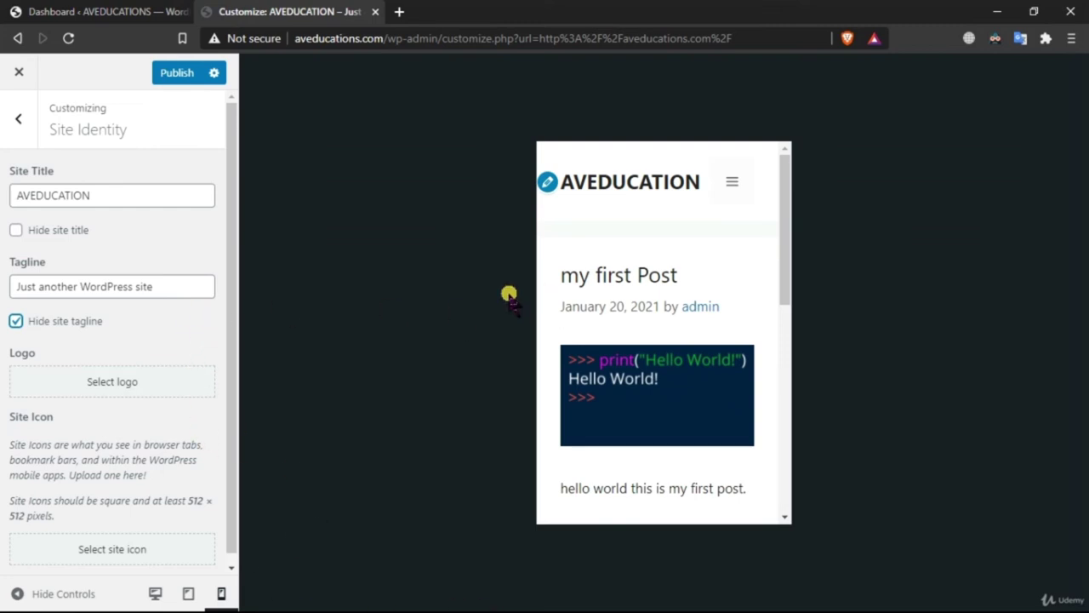
{"action": "scroll", "coordinate": [774, 255], "scroll_direction": "down", "scroll_amount": 6}
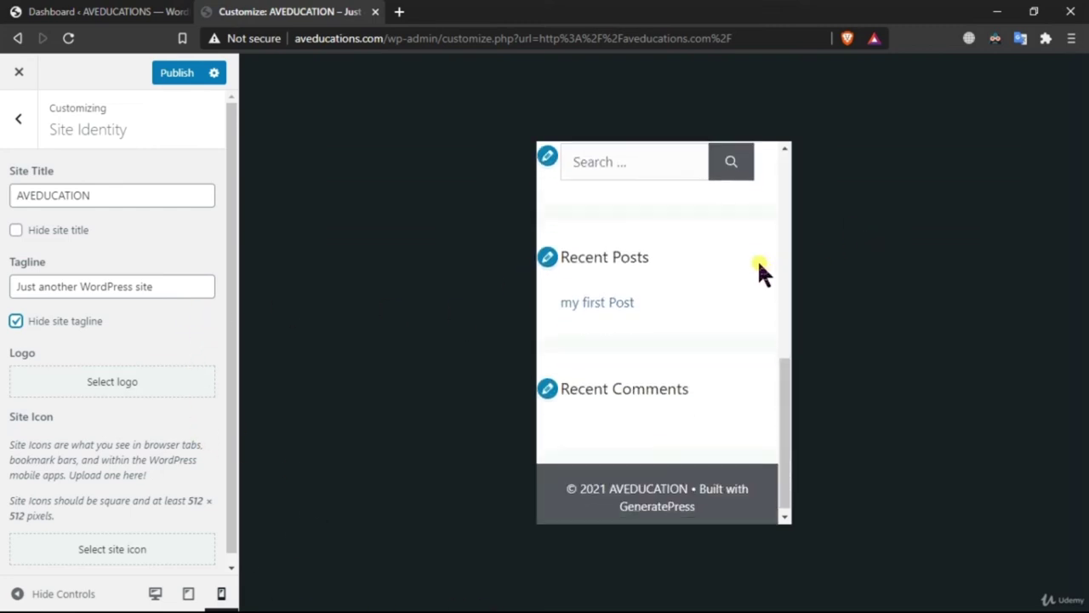
{"action": "scroll", "coordinate": [757, 259], "scroll_direction": "up", "scroll_amount": 6}
{"action": "left_click", "coordinate": [18, 119]}
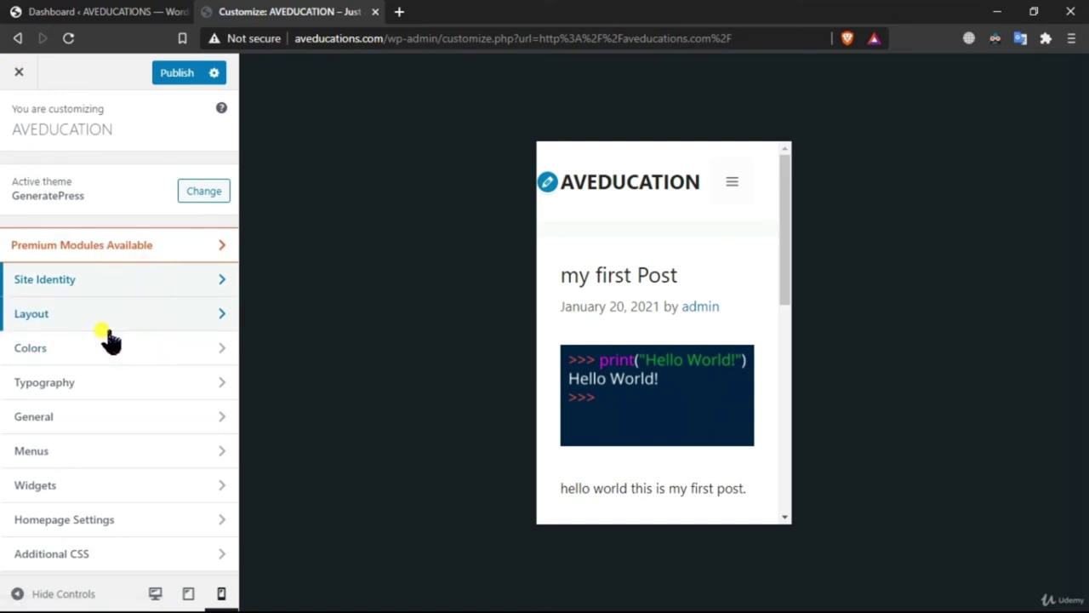
Review the theme's Colors and Typography settings in the Customizer
{"action": "left_click", "coordinate": [151, 349]}
{"action": "scroll", "coordinate": [97, 389], "scroll_direction": "down", "scroll_amount": 3}
{"action": "scroll", "coordinate": [98, 389], "scroll_direction": "up", "scroll_amount": 3}
{"action": "left_click", "coordinate": [13, 120]}
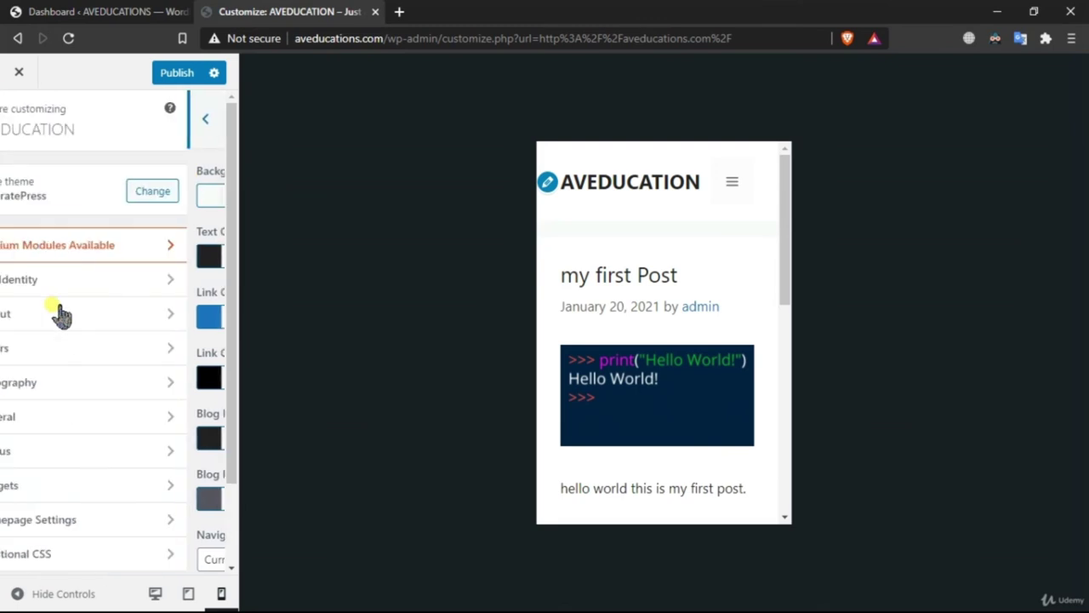
{"action": "left_click", "coordinate": [109, 393]}
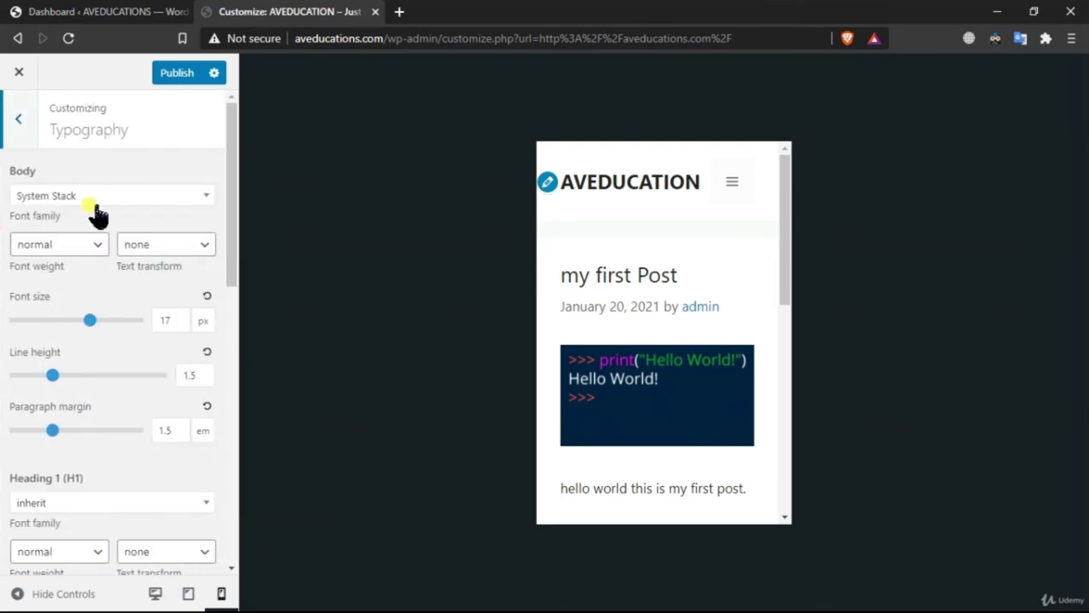
{"action": "left_click", "coordinate": [12, 120]}
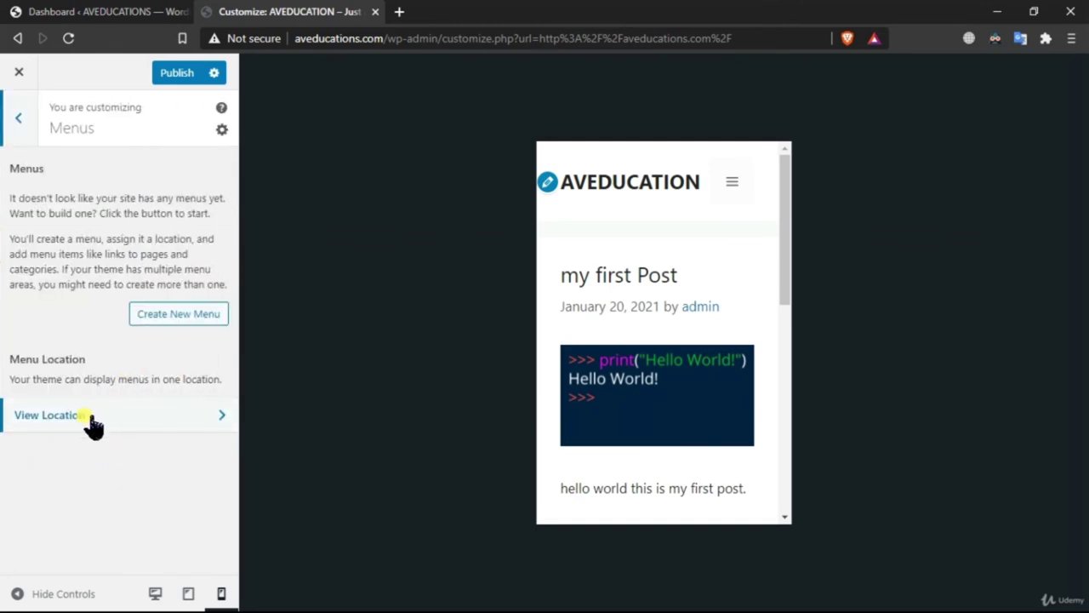
Examine the primary menu location options, the navigation menu in the mobile preview and the form for creating a new menu
{"action": "left_click", "coordinate": [100, 421]}
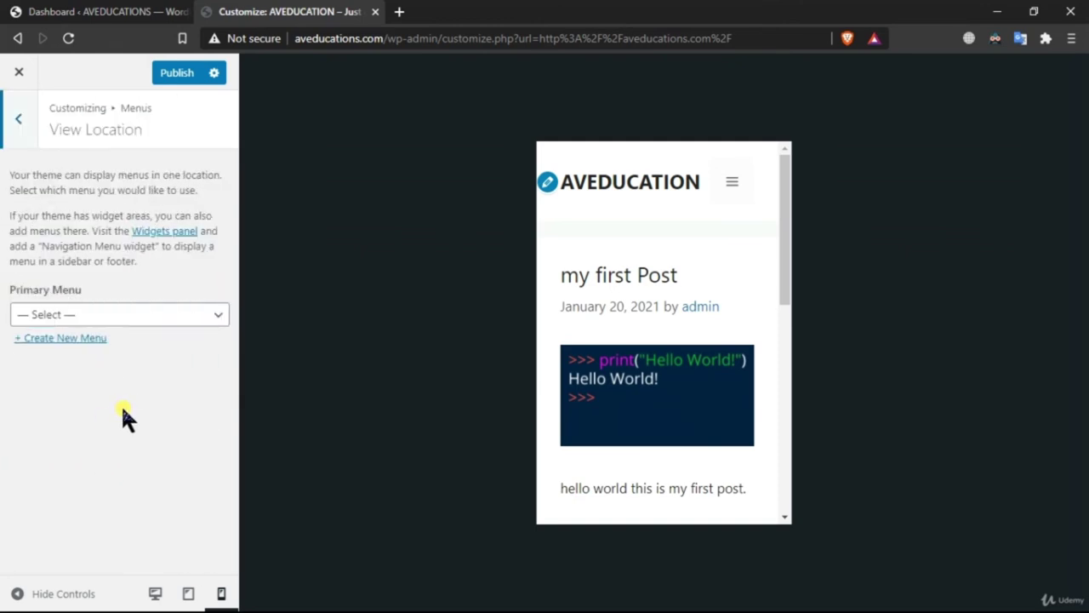
{"action": "left_click", "coordinate": [174, 314]}
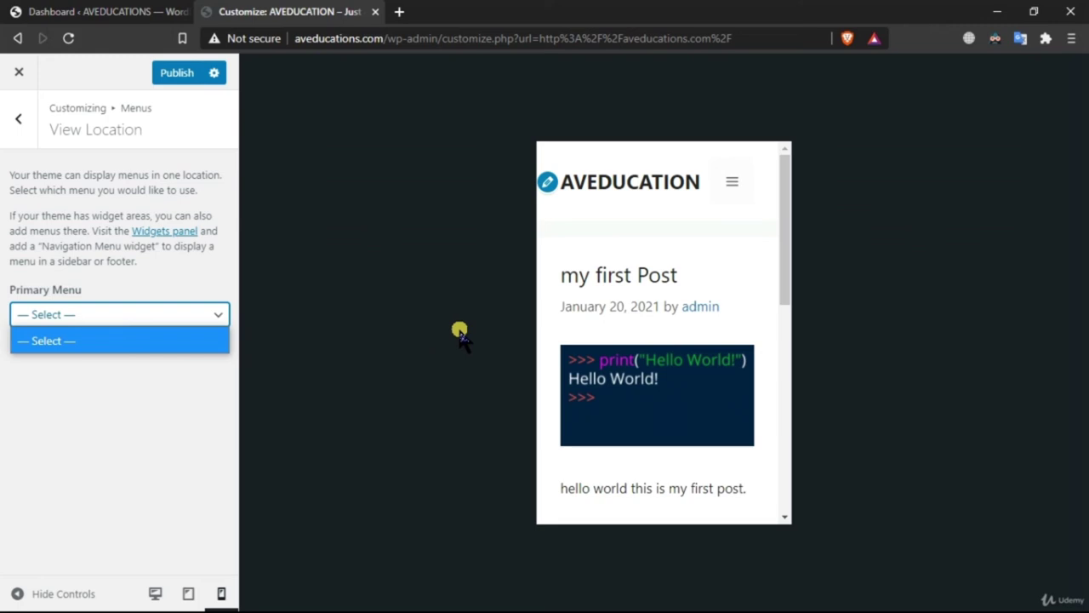
{"action": "left_click", "coordinate": [746, 181]}
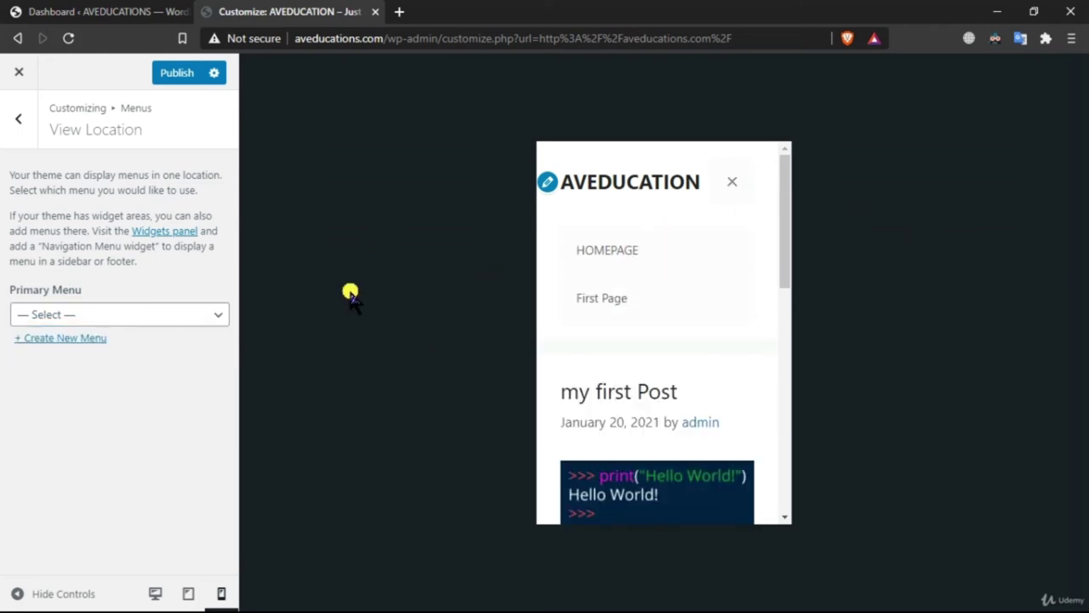
{"action": "left_click", "coordinate": [18, 119]}
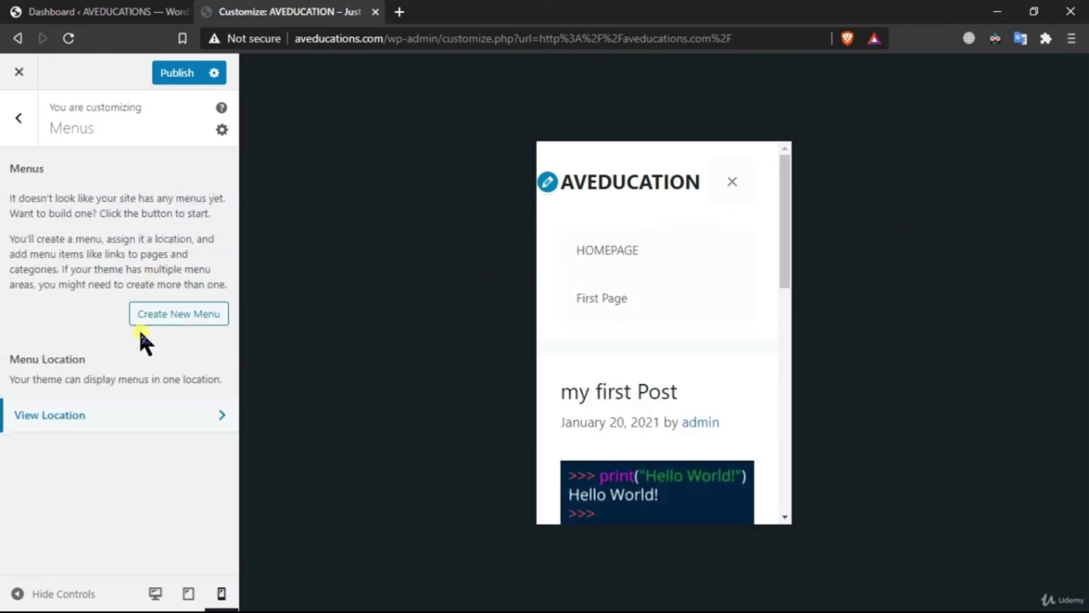
{"action": "left_click", "coordinate": [129, 487]}
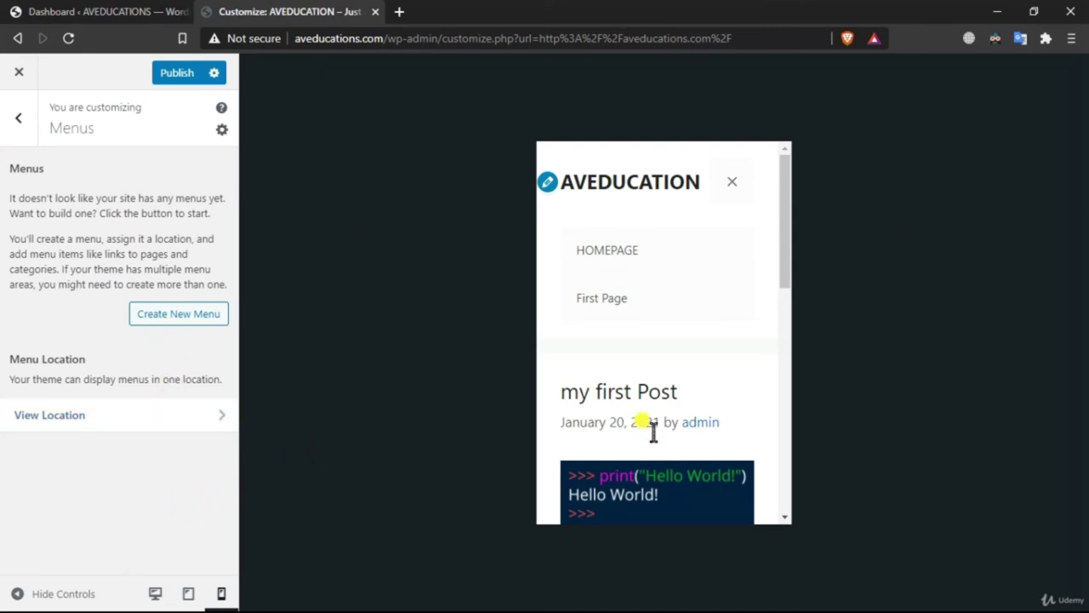
{"action": "left_click", "coordinate": [732, 184]}
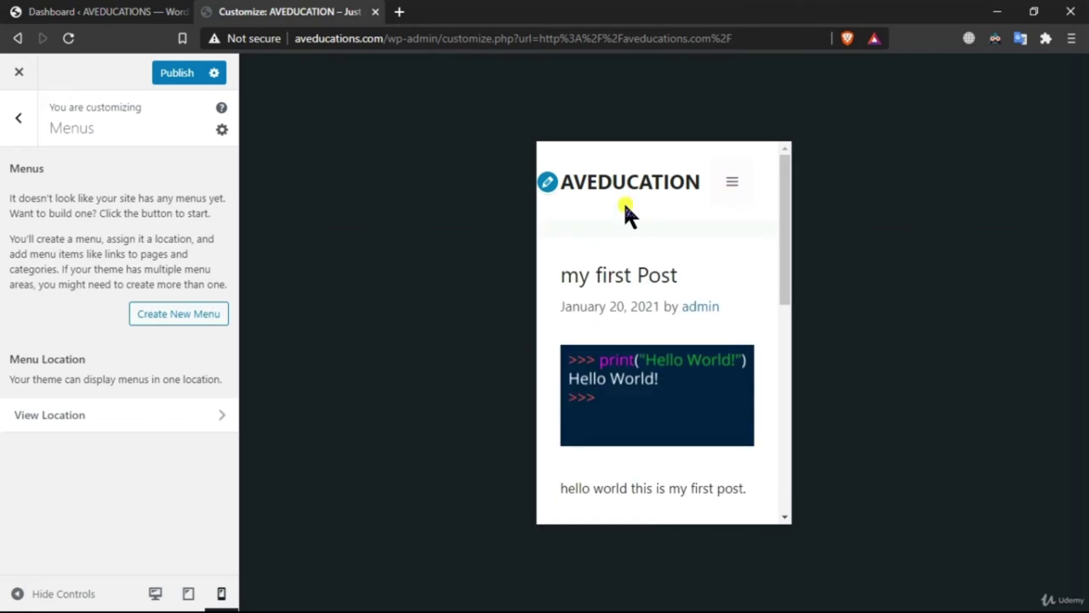
{"action": "left_click", "coordinate": [179, 314]}
{"action": "left_click", "coordinate": [88, 198]}
{"action": "left_click", "coordinate": [25, 132]}
{"action": "left_click", "coordinate": [26, 132]}
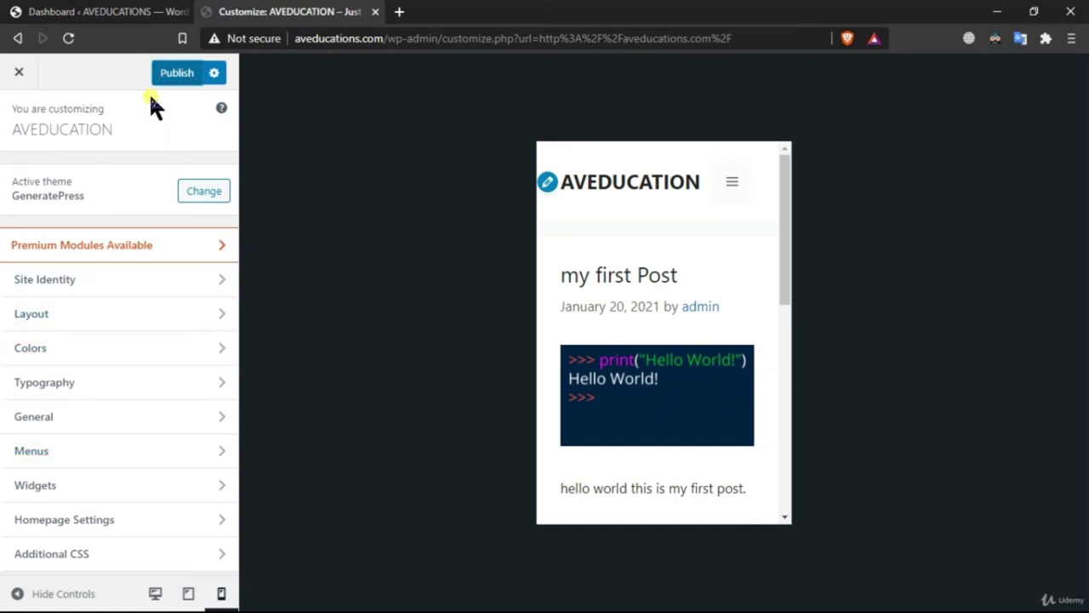
Publish the Customizer changes, close the Customizer and look over the live homepage down to the footer
{"action": "left_click", "coordinate": [180, 73]}
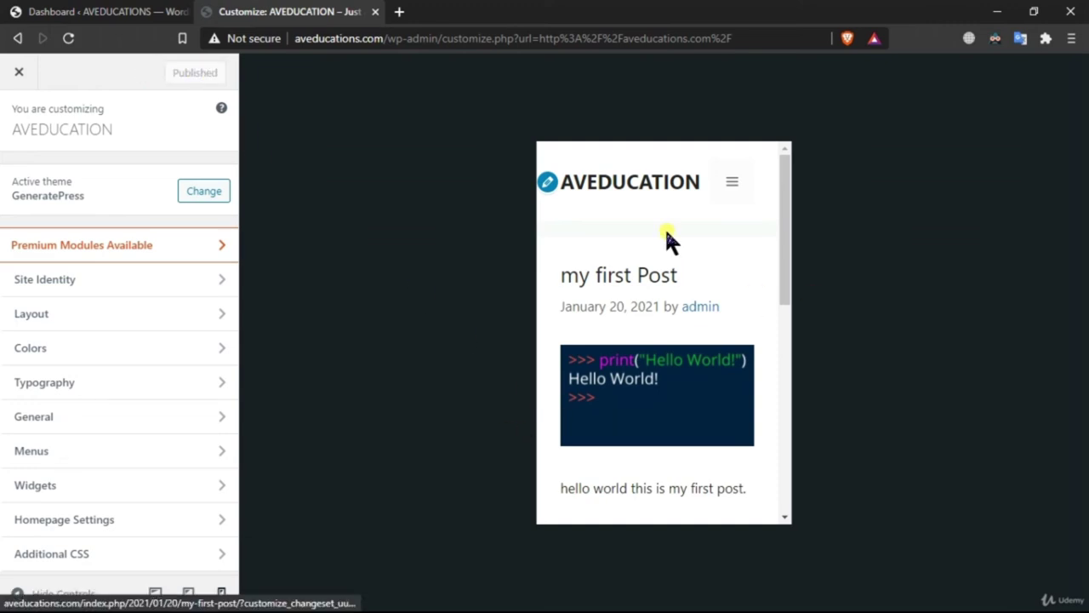
{"action": "left_click", "coordinate": [12, 75]}
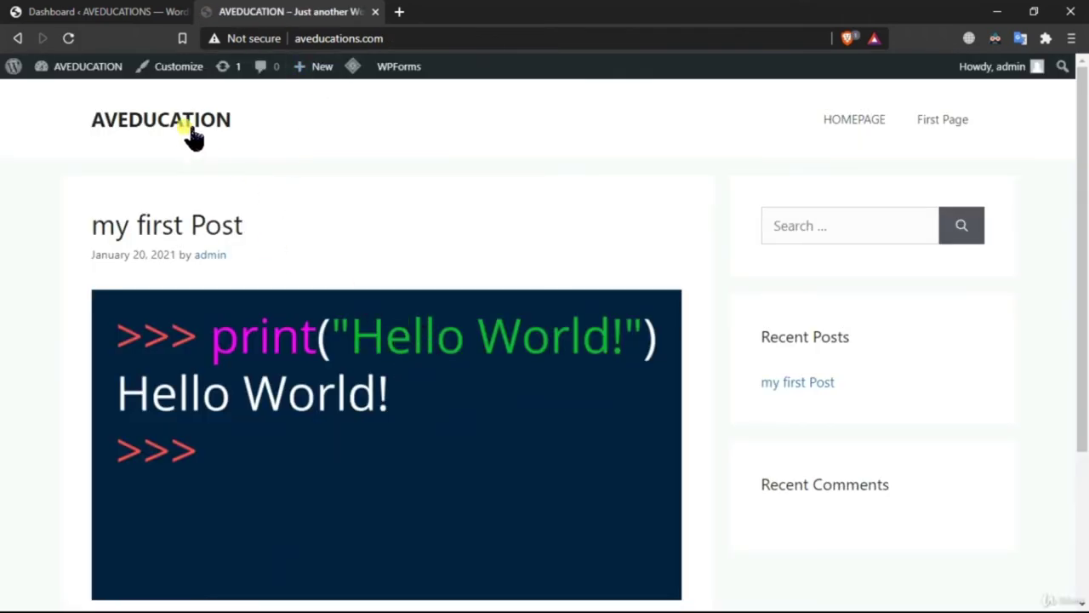
{"action": "scroll", "coordinate": [193, 139], "scroll_direction": "down", "scroll_amount": 3}
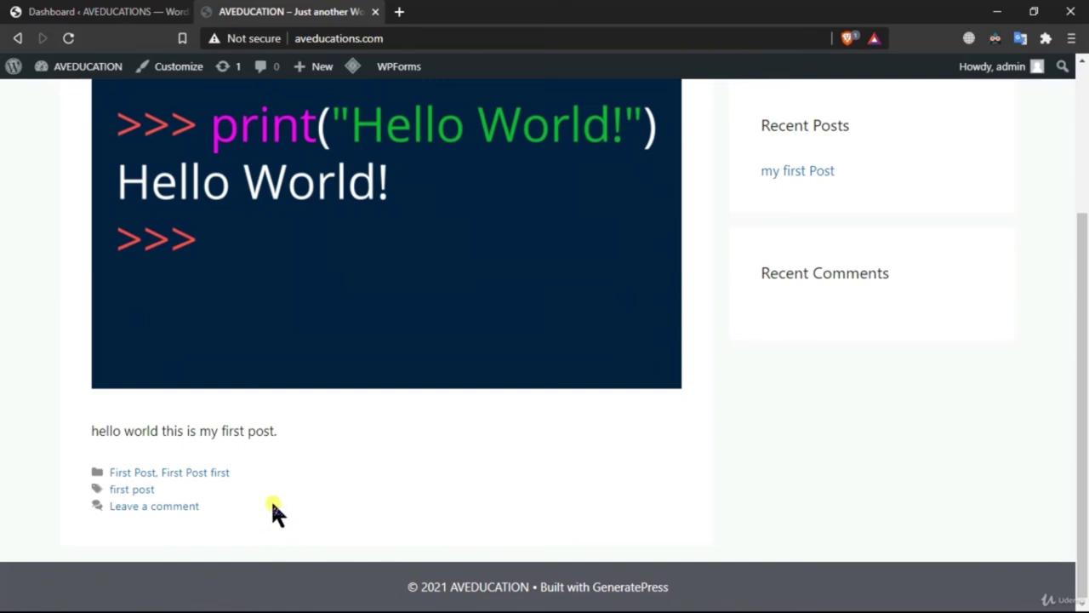
{"action": "scroll", "coordinate": [301, 528], "scroll_direction": "up", "scroll_amount": 3}
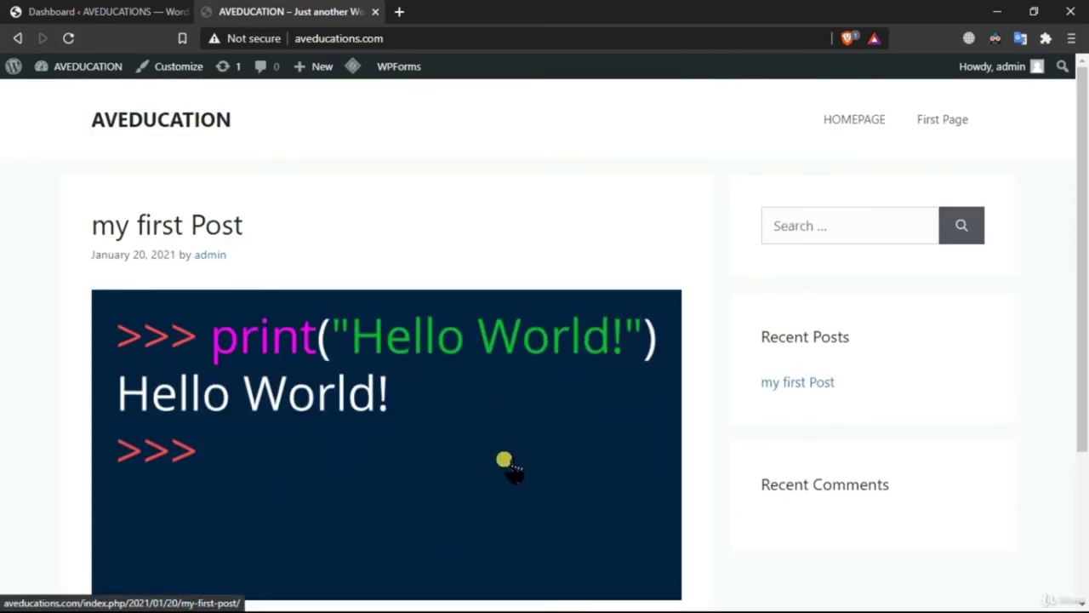
{"action": "scroll", "coordinate": [486, 542], "scroll_direction": "down", "scroll_amount": 5}
{"action": "scroll", "coordinate": [499, 578], "scroll_direction": "up", "scroll_amount": 5}
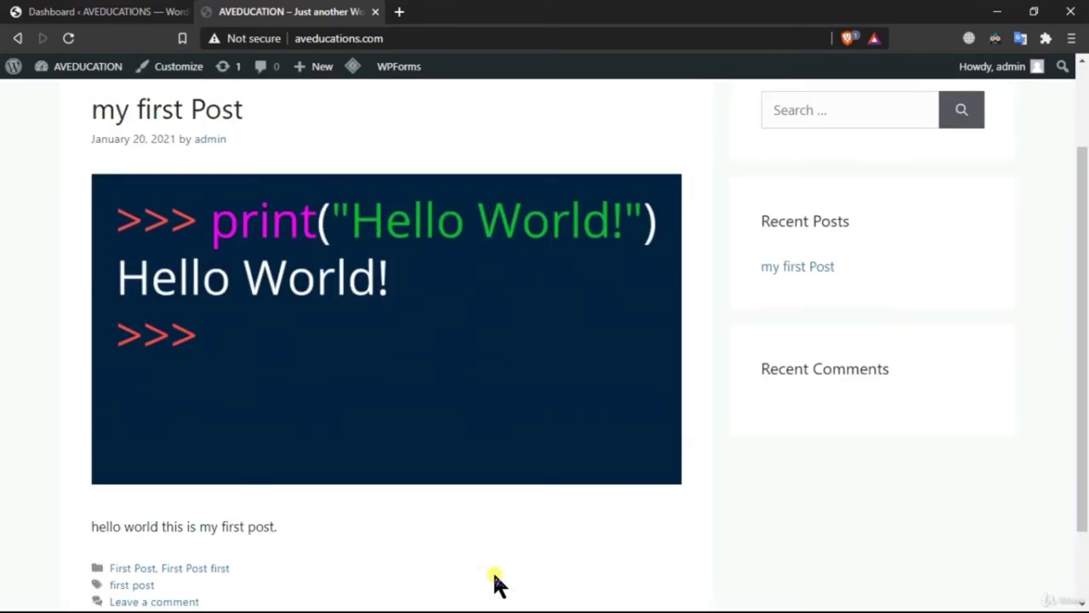
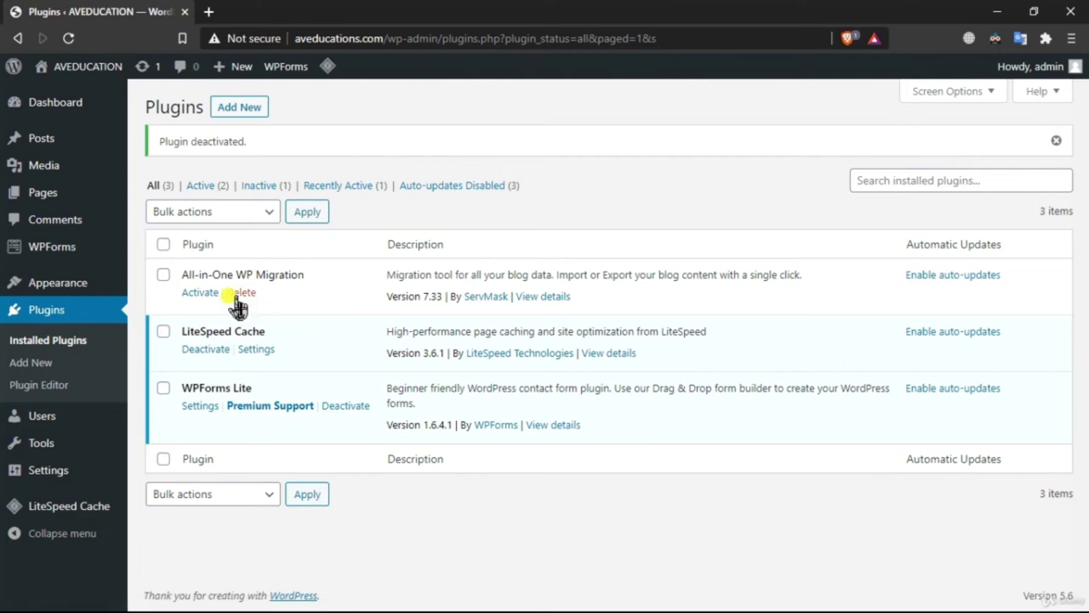
Delete the deactivated All-in-One WP Migration plugin together with its data
{"action": "left_click", "coordinate": [242, 292]}
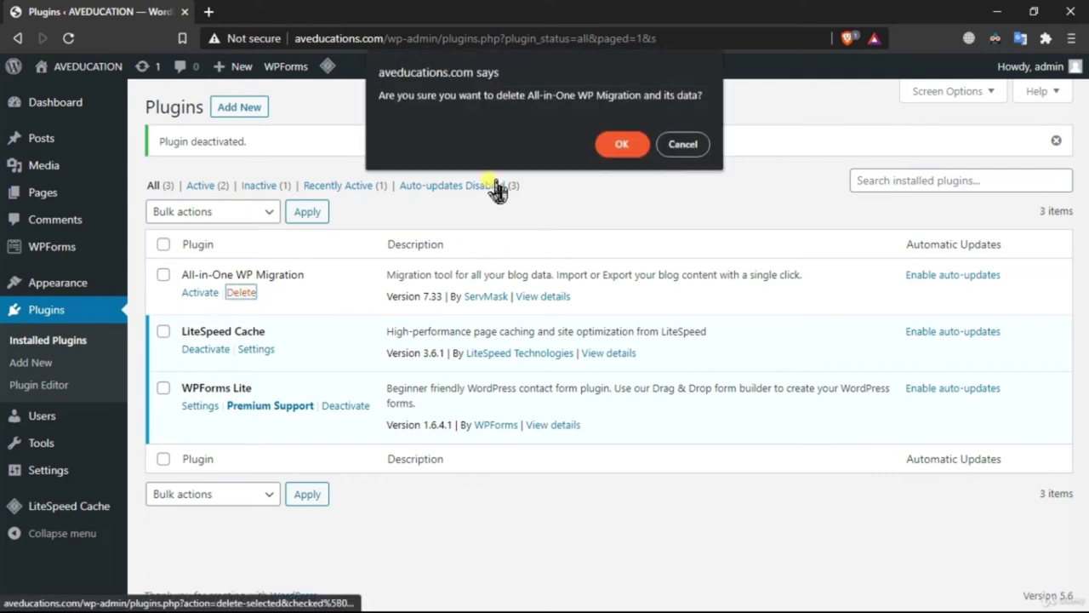
{"action": "left_click", "coordinate": [627, 145]}
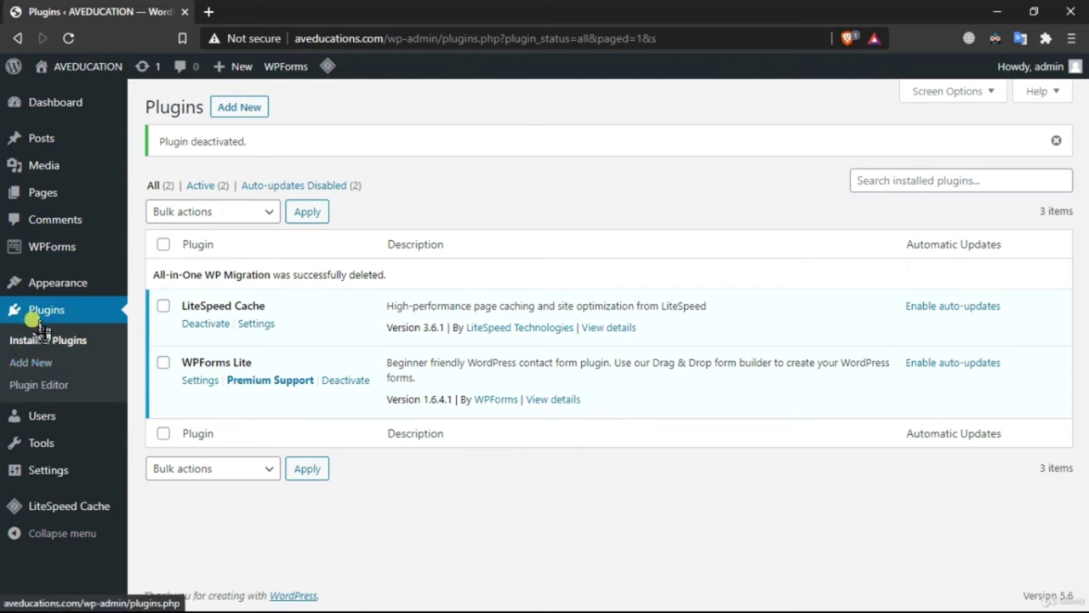
Browse the featured and popular plugins available for installation
{"action": "left_click", "coordinate": [101, 366]}
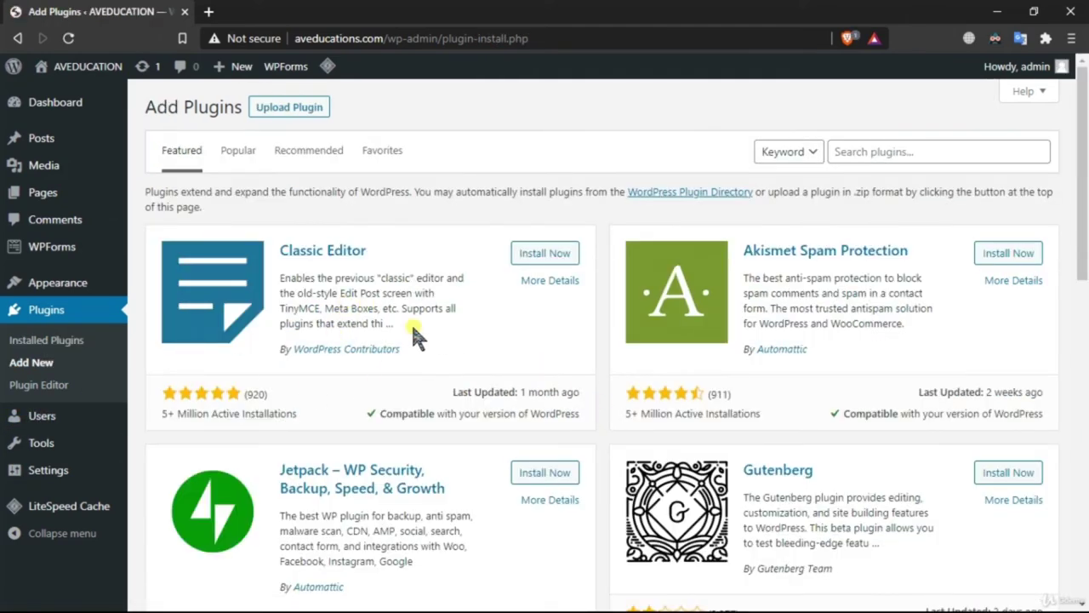
{"action": "scroll", "coordinate": [352, 308], "scroll_direction": "down", "scroll_amount": 3}
{"action": "scroll", "coordinate": [405, 300], "scroll_direction": "up", "scroll_amount": 3}
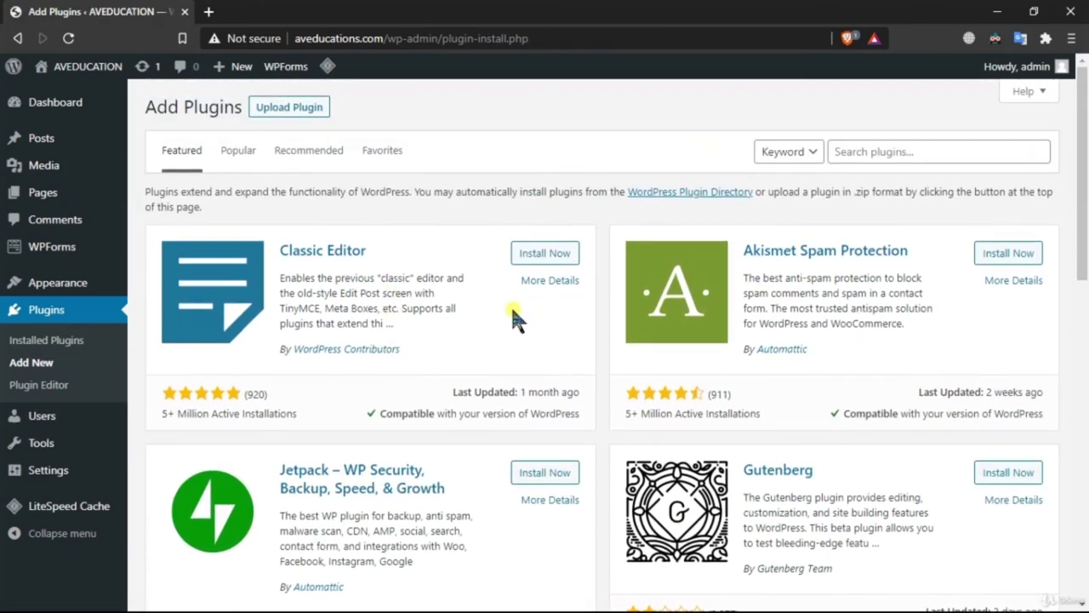
{"action": "scroll", "coordinate": [510, 383], "scroll_direction": "down", "scroll_amount": 10}
{"action": "scroll", "coordinate": [593, 334], "scroll_direction": "up", "scroll_amount": 2}
{"action": "scroll", "coordinate": [593, 334], "scroll_direction": "up", "scroll_amount": 6}
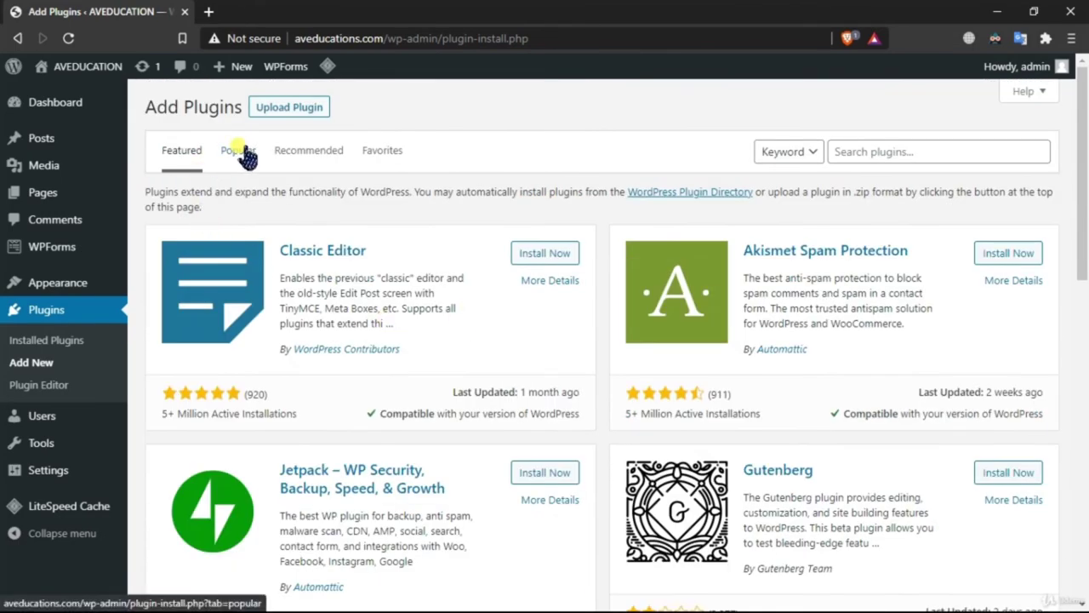
{"action": "left_click", "coordinate": [234, 161]}
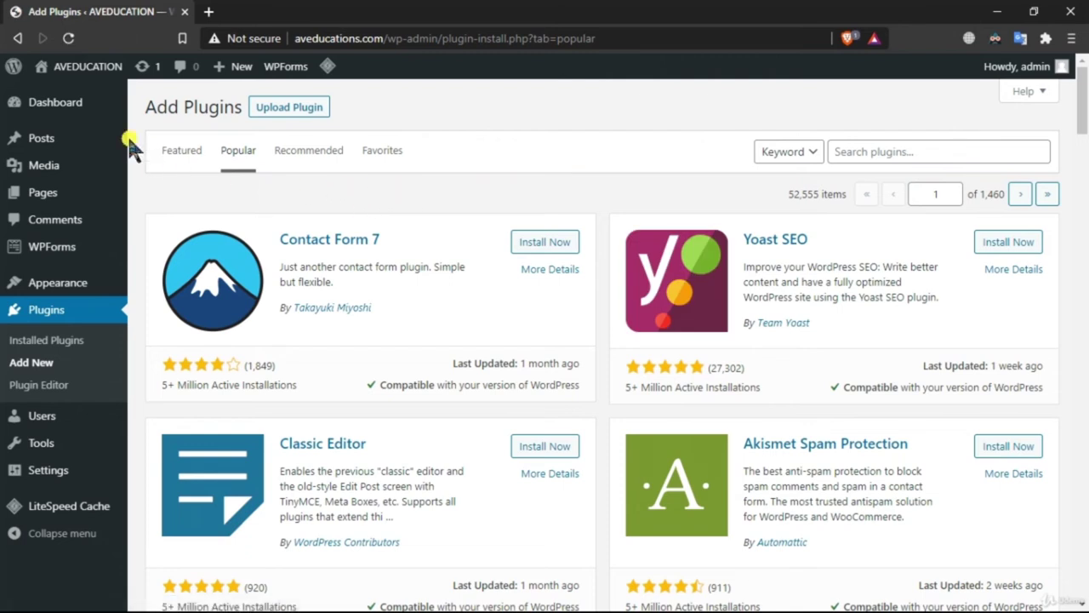
{"action": "scroll", "coordinate": [468, 425], "scroll_direction": "down", "scroll_amount": 2}
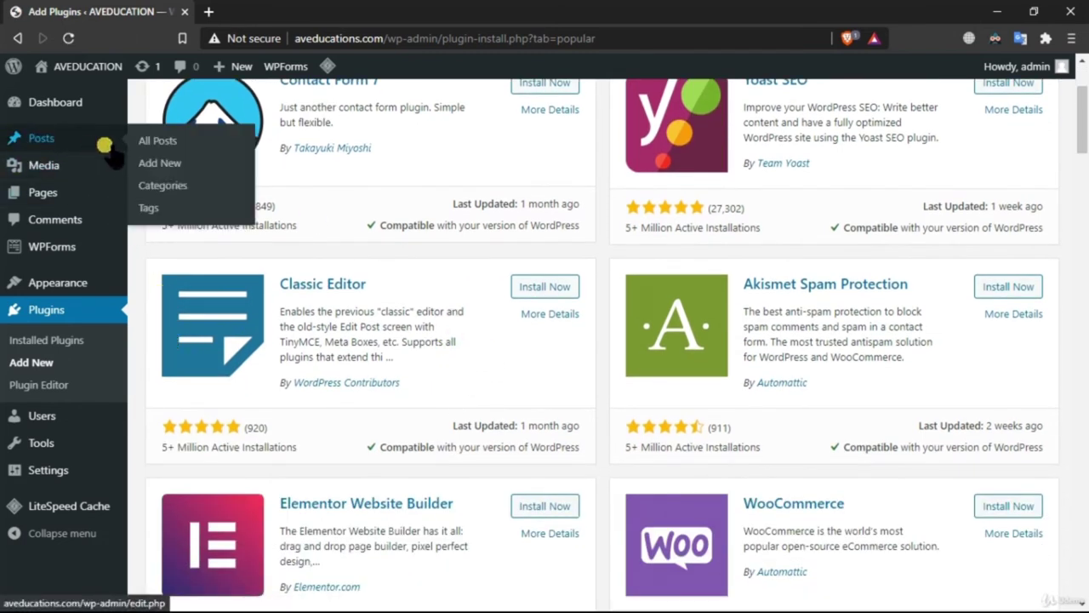
Open the new-post editor in a separate browser tab and look over its block area and post settings
{"action": "mouse_move", "coordinate": [92, 175]}
{"action": "mouse_move", "coordinate": [85, 138]}
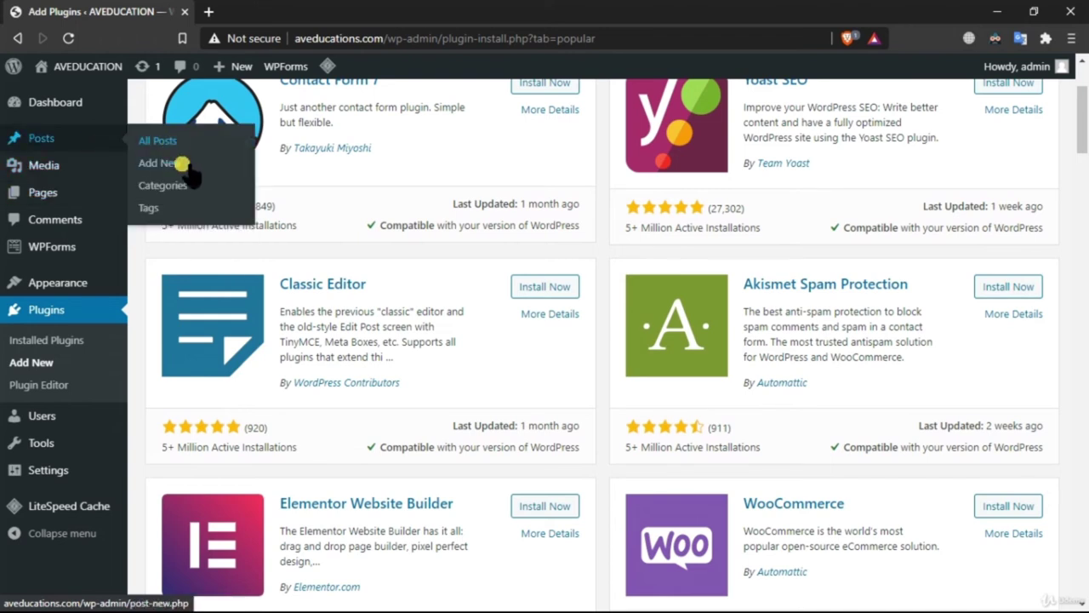
{"action": "right_click", "coordinate": [187, 165]}
{"action": "left_click", "coordinate": [211, 176]}
{"action": "left_click", "coordinate": [312, 11]}
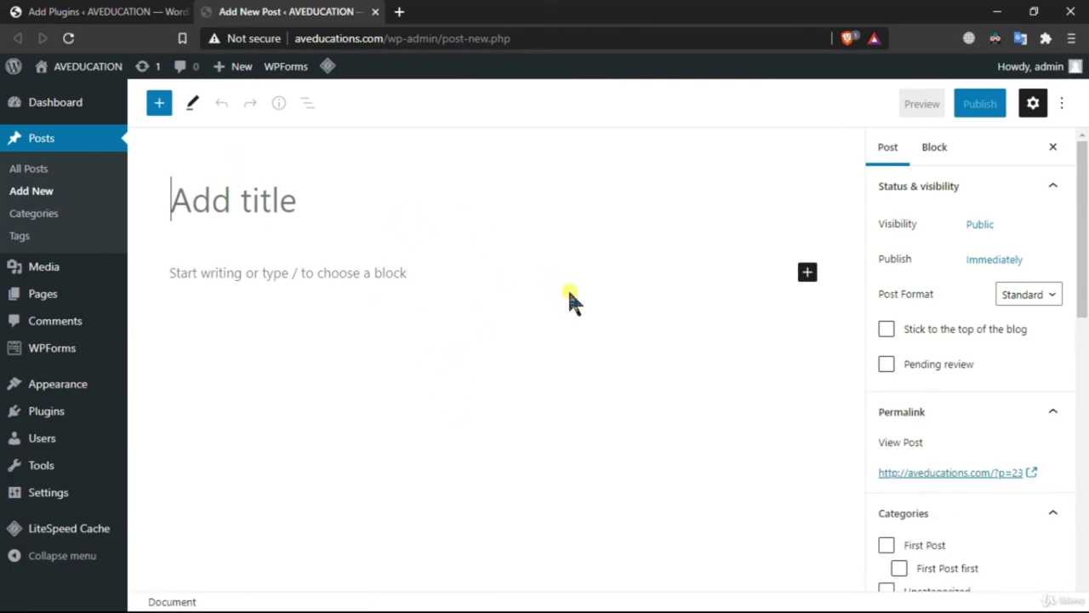
{"action": "scroll", "coordinate": [931, 382], "scroll_direction": "down", "scroll_amount": 8}
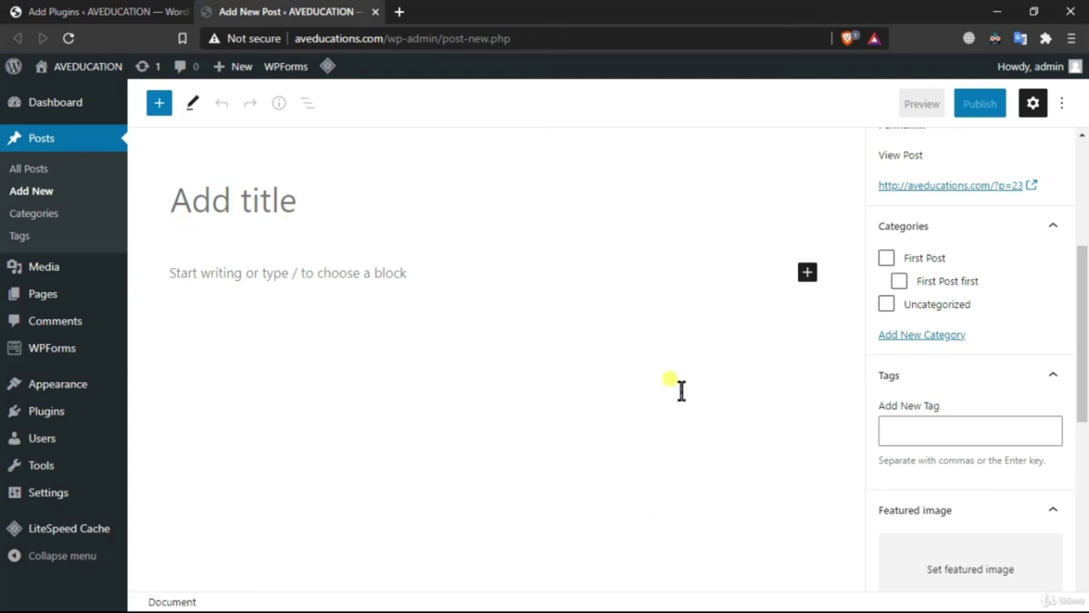
Install and activate the Classic Editor plugin from the popular plugins list
{"action": "left_click", "coordinate": [136, 15]}
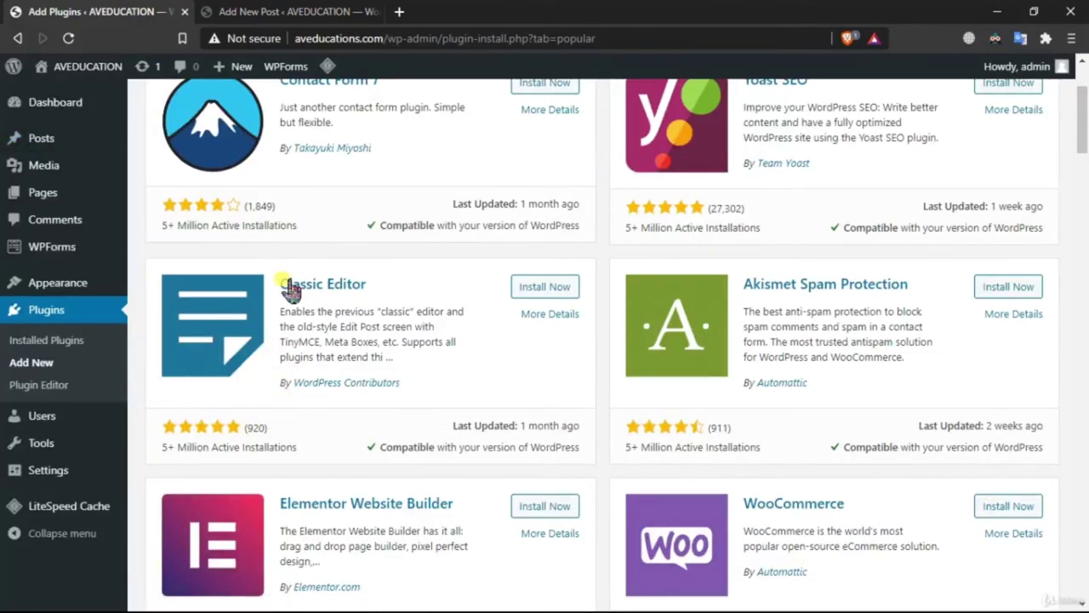
{"action": "left_click", "coordinate": [566, 287]}
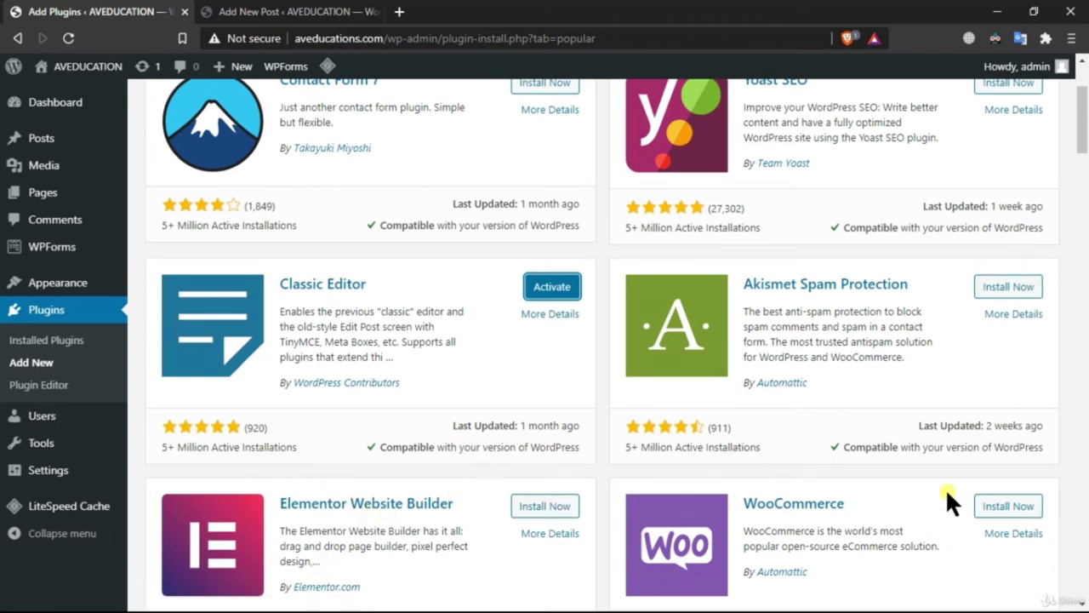
{"action": "scroll", "coordinate": [681, 502], "scroll_direction": "up", "scroll_amount": 2}
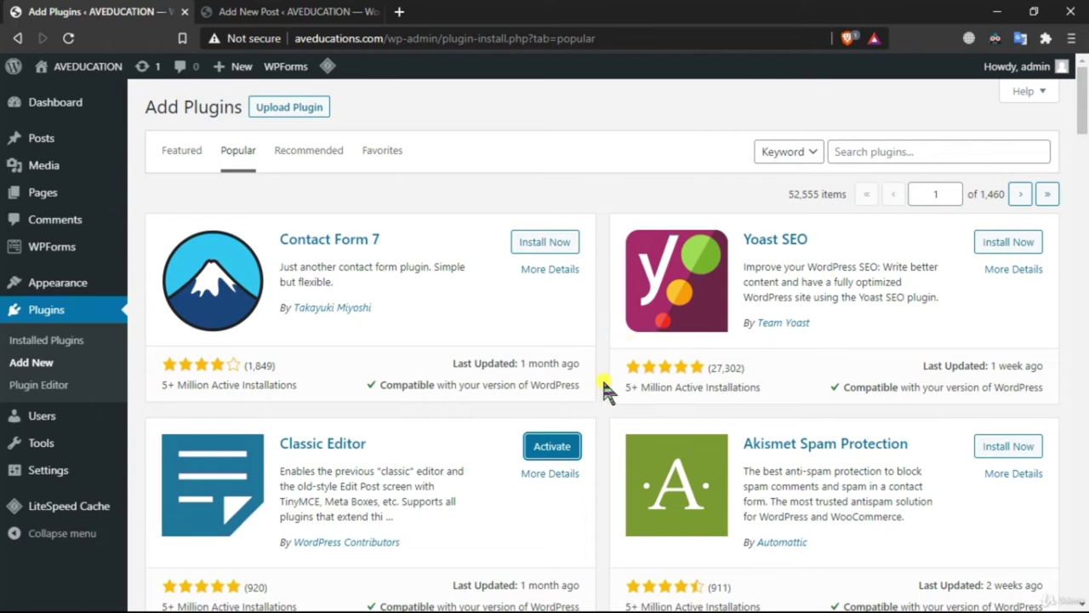
{"action": "left_click", "coordinate": [552, 450]}
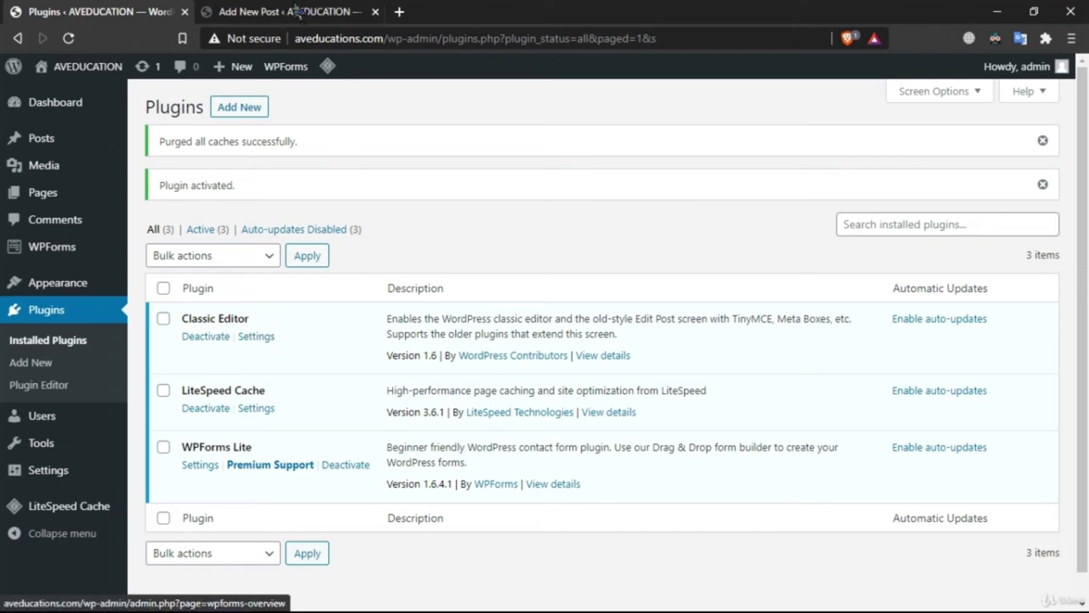
Reload the open new-post page to load the classic editor and look over its publishing, format and category options
{"action": "left_click", "coordinate": [255, 12]}
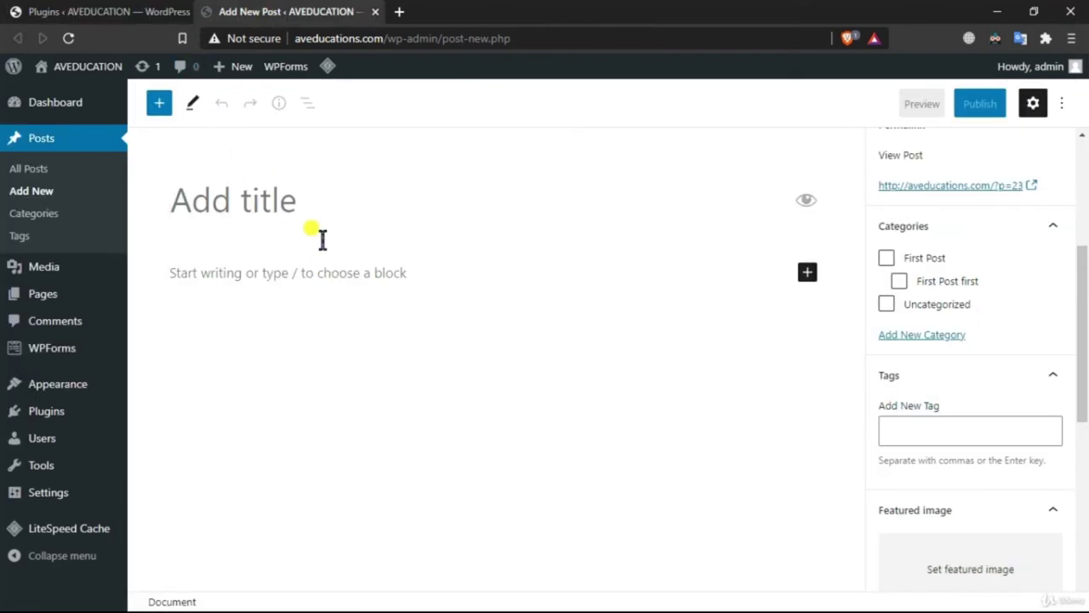
{"action": "left_click", "coordinate": [69, 39]}
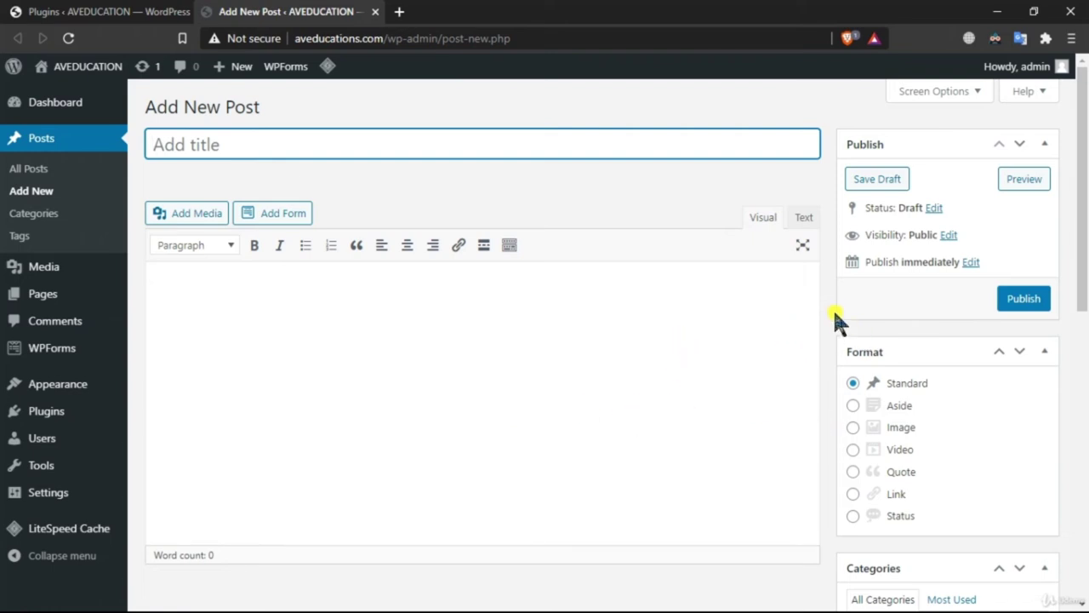
{"action": "scroll", "coordinate": [834, 318], "scroll_direction": "down", "scroll_amount": 8}
{"action": "scroll", "coordinate": [829, 319], "scroll_direction": "up", "scroll_amount": 5}
{"action": "scroll", "coordinate": [823, 312], "scroll_direction": "up", "scroll_amount": 1}
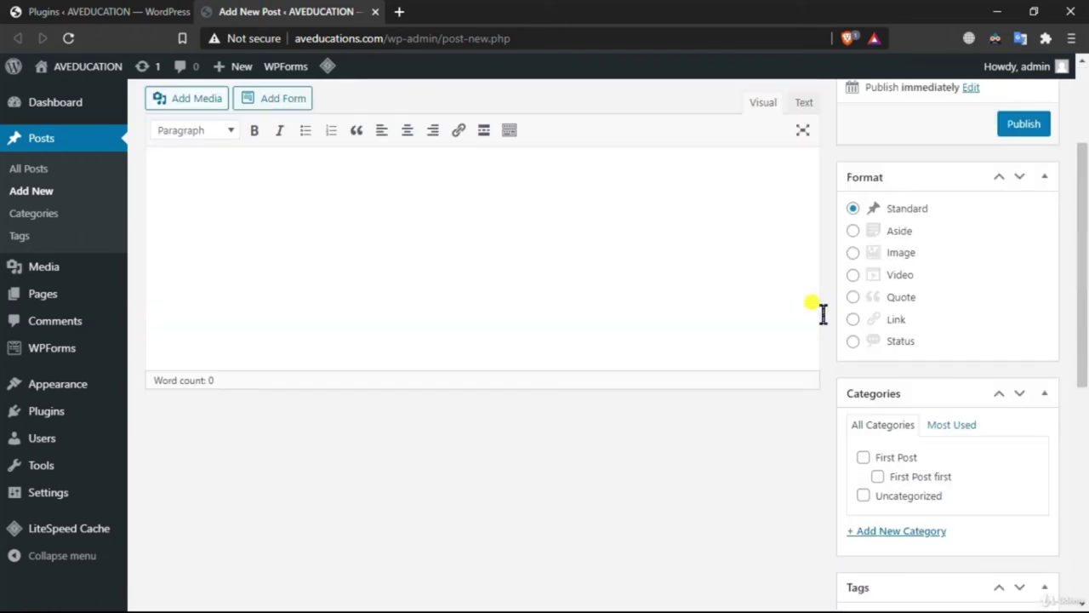
{"action": "scroll", "coordinate": [805, 440], "scroll_direction": "down", "scroll_amount": 5}
{"action": "scroll", "coordinate": [777, 429], "scroll_direction": "up", "scroll_amount": 4}
{"action": "scroll", "coordinate": [777, 428], "scroll_direction": "up", "scroll_amount": 3}
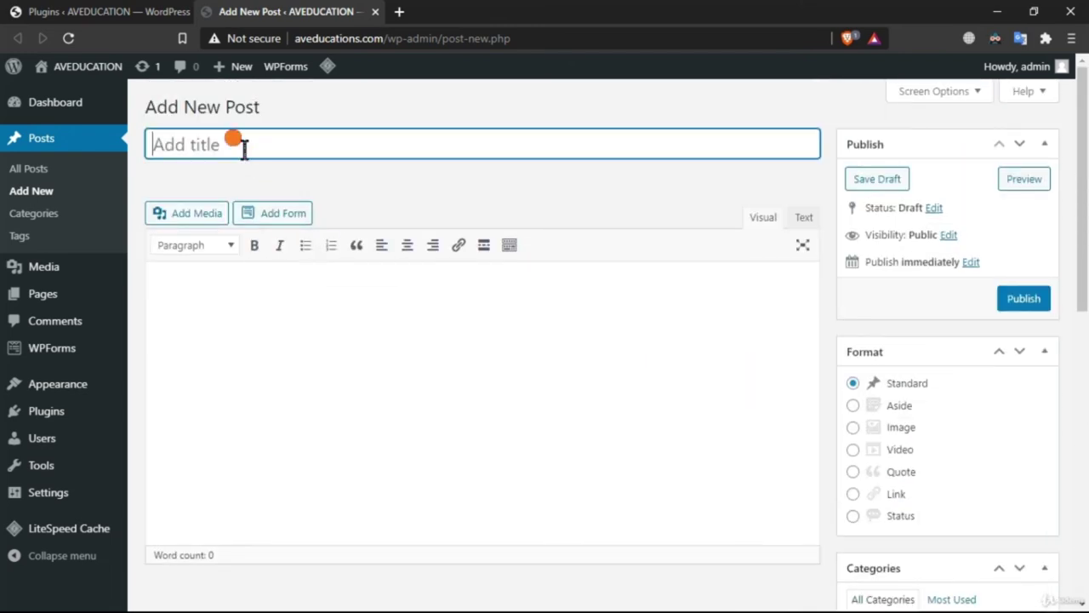
Write "hi" in the post body and format it as Heading 1
{"action": "left_click", "coordinate": [359, 390]}
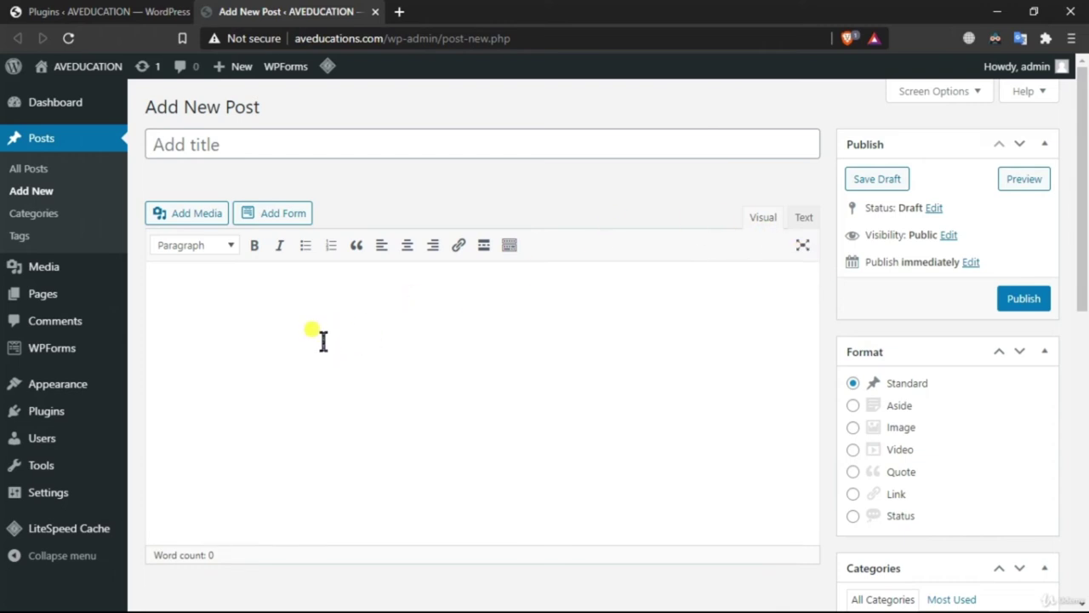
{"action": "type", "text": "hi"}
{"action": "left_click_drag", "start_coordinate": [175, 294], "coordinate": [131, 292]}
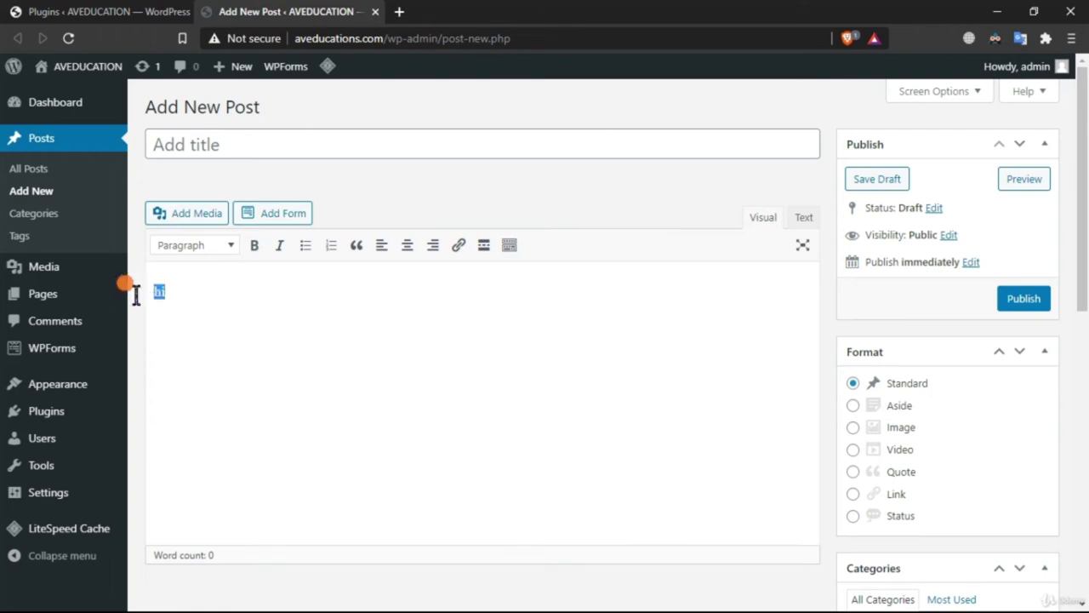
{"action": "left_click", "coordinate": [196, 247]}
{"action": "left_click", "coordinate": [236, 303]}
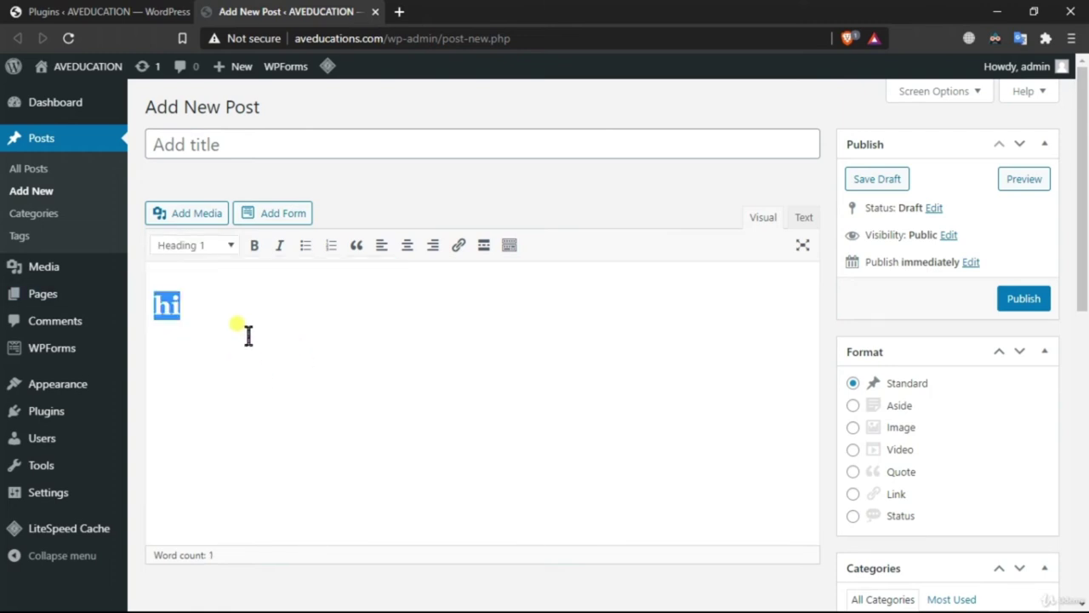
{"action": "left_click", "coordinate": [243, 388]}
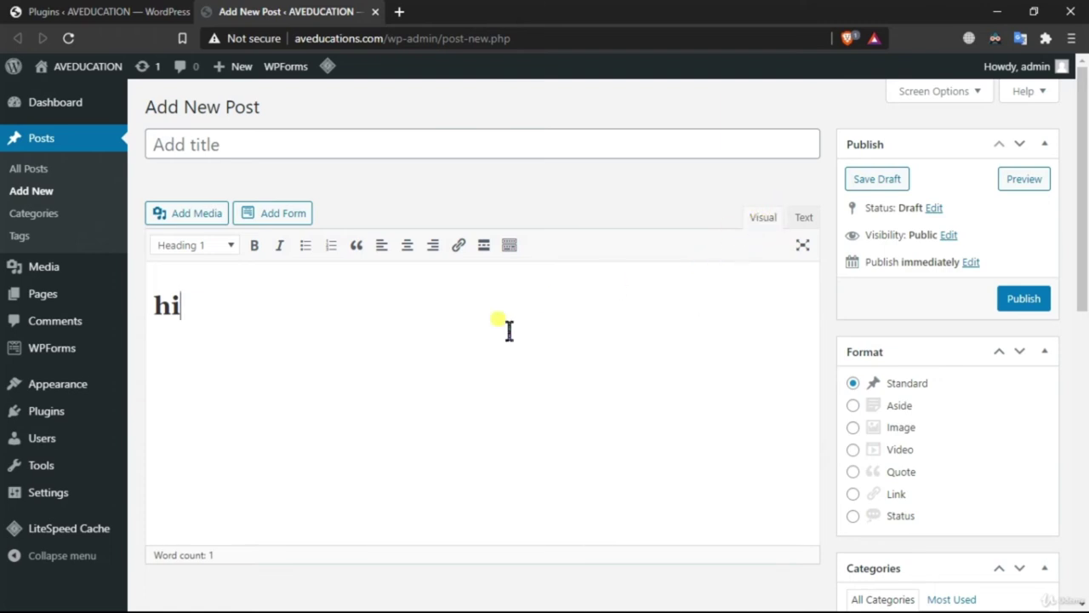
View the post's "hi" heading as HTML code, and close the new-post tab without saving the changes
{"action": "left_click", "coordinate": [803, 218]}
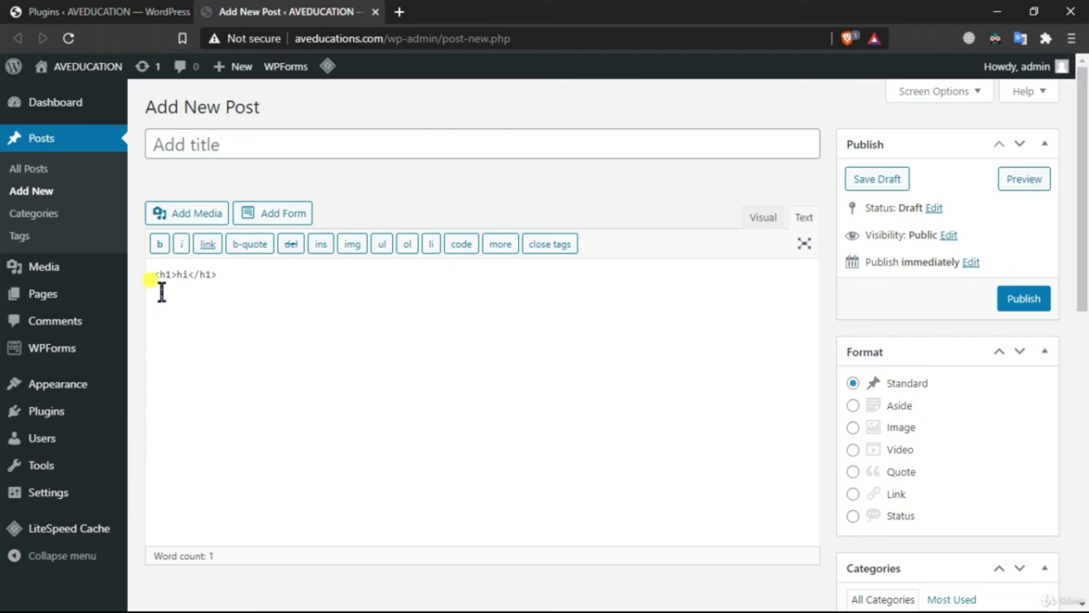
{"action": "left_click_drag", "start_coordinate": [151, 278], "coordinate": [360, 343]}
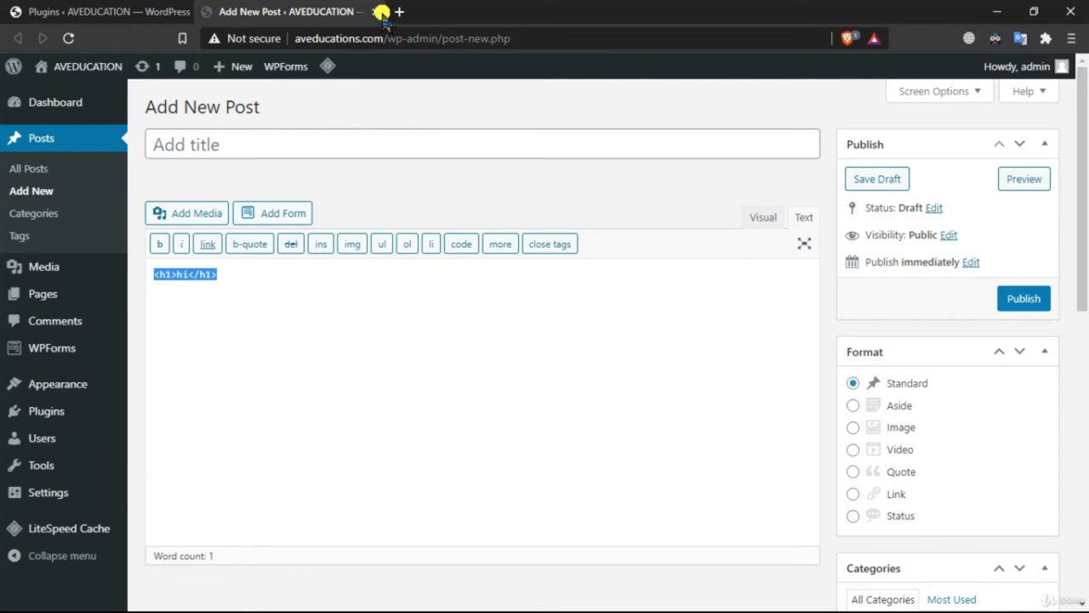
{"action": "left_click", "coordinate": [376, 12]}
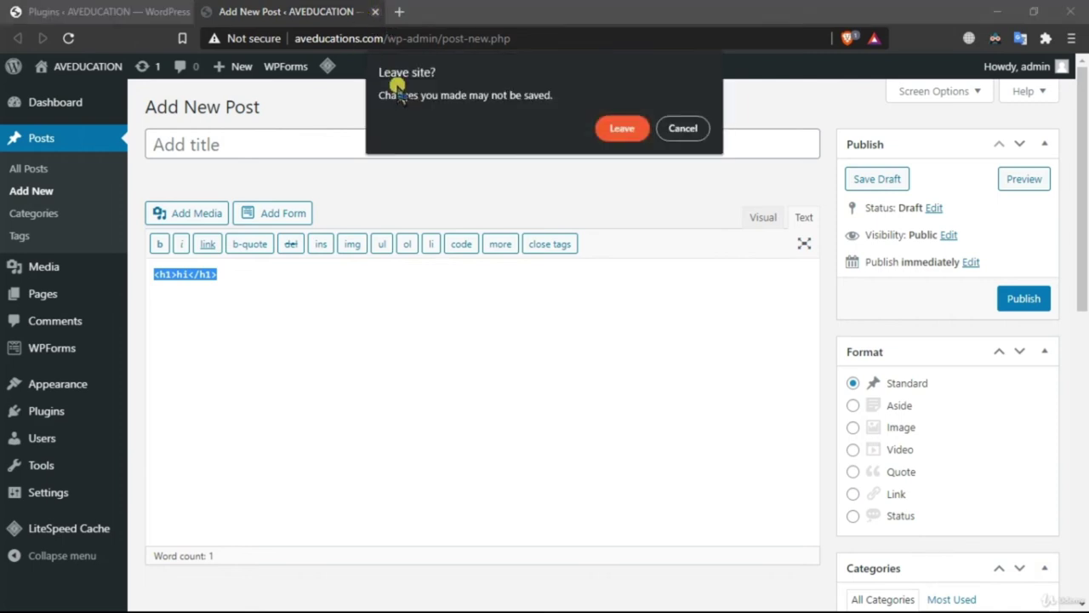
{"action": "left_click", "coordinate": [621, 129]}
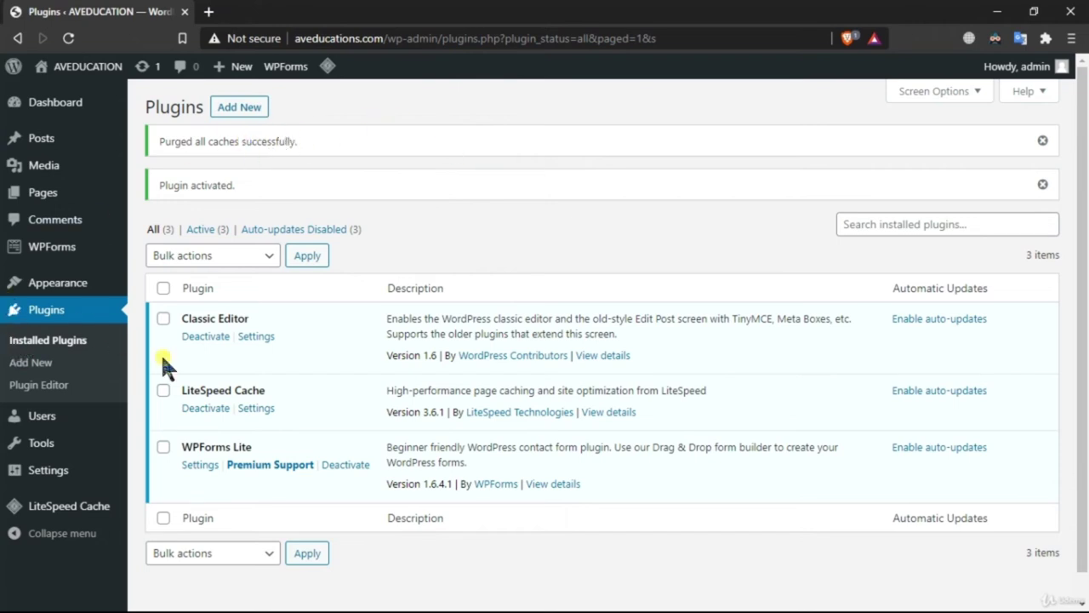
Open the page for adding new plugins and look over the featured plugins
{"action": "left_click", "coordinate": [75, 365]}
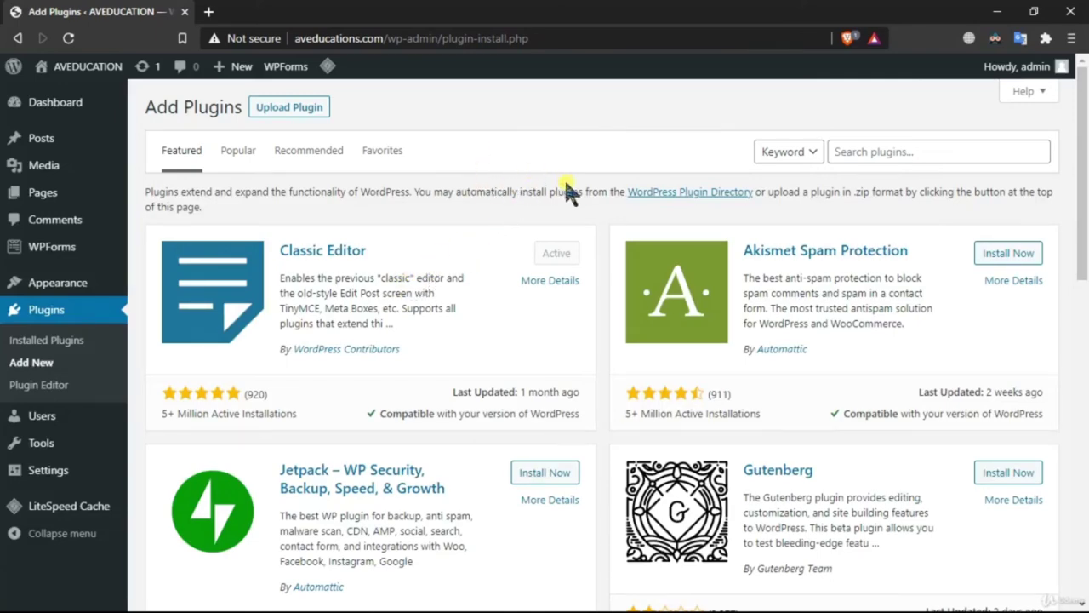
{"action": "scroll", "coordinate": [599, 149], "scroll_direction": "down", "scroll_amount": 6}
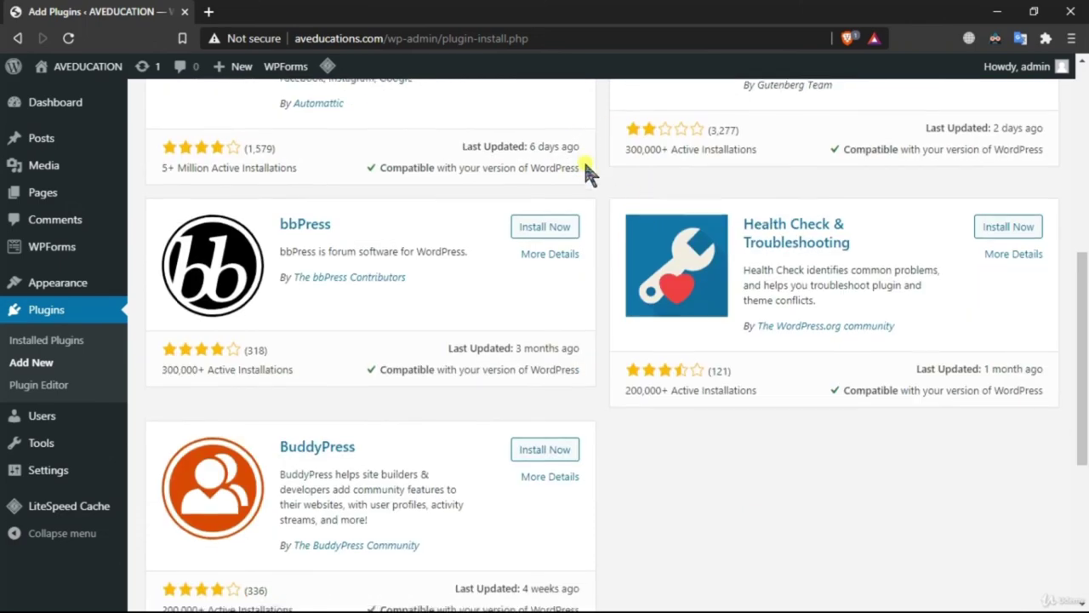
{"action": "scroll", "coordinate": [587, 170], "scroll_direction": "down", "scroll_amount": 4}
{"action": "scroll", "coordinate": [596, 247], "scroll_direction": "up", "scroll_amount": 10}
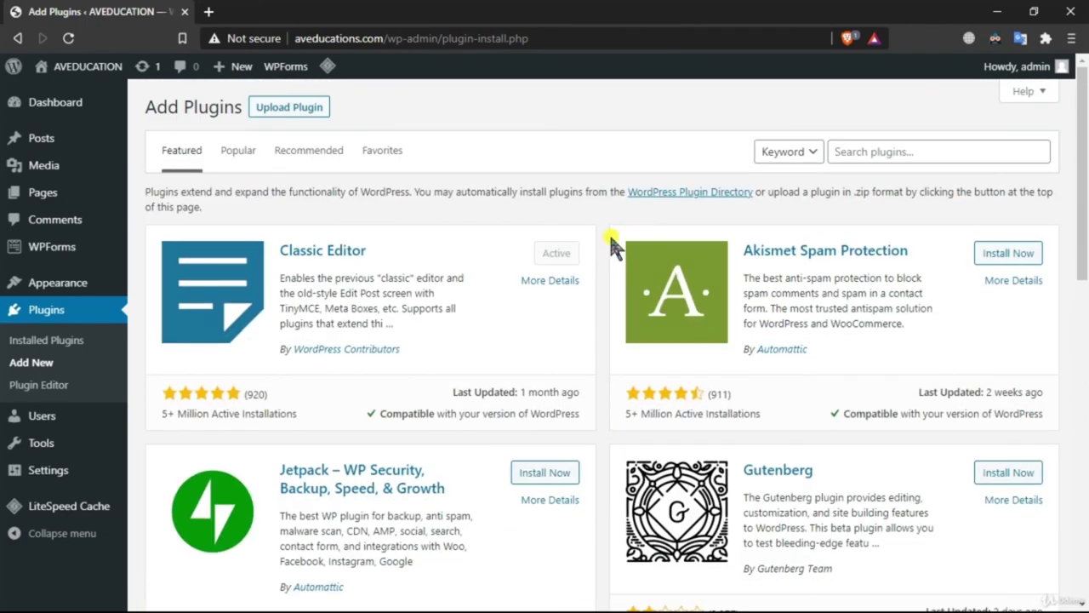
{"action": "scroll", "coordinate": [621, 263], "scroll_direction": "down", "scroll_amount": 1}
{"action": "scroll", "coordinate": [491, 202], "scroll_direction": "up", "scroll_amount": 1}
Browse the popular plugins list from Contact Form 7 and Yoast SEO down to the caching plugins
{"action": "left_click", "coordinate": [245, 155]}
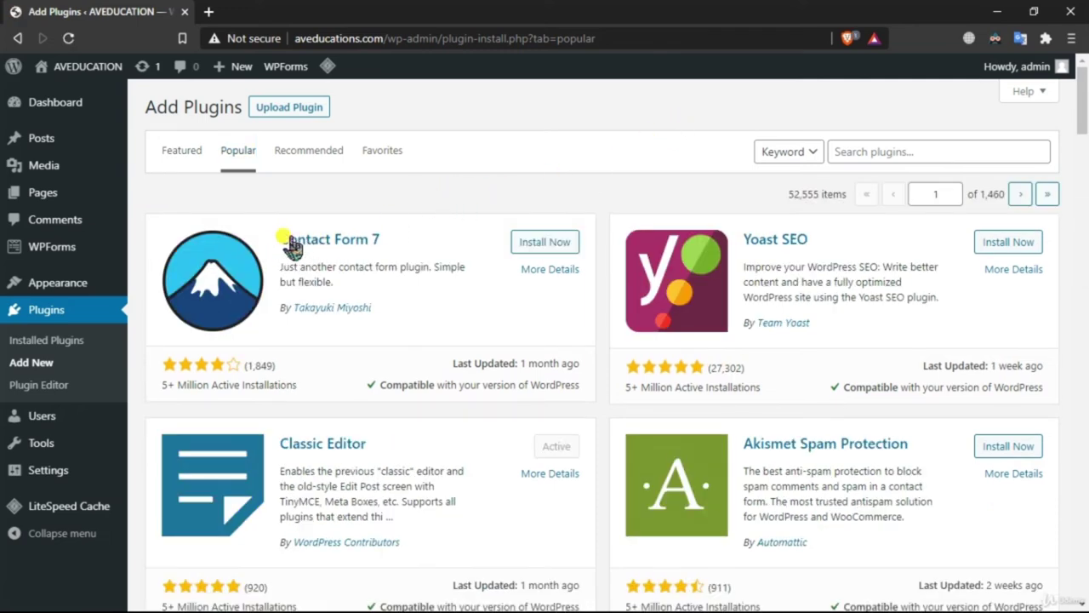
{"action": "scroll", "coordinate": [595, 162], "scroll_direction": "down", "scroll_amount": 1}
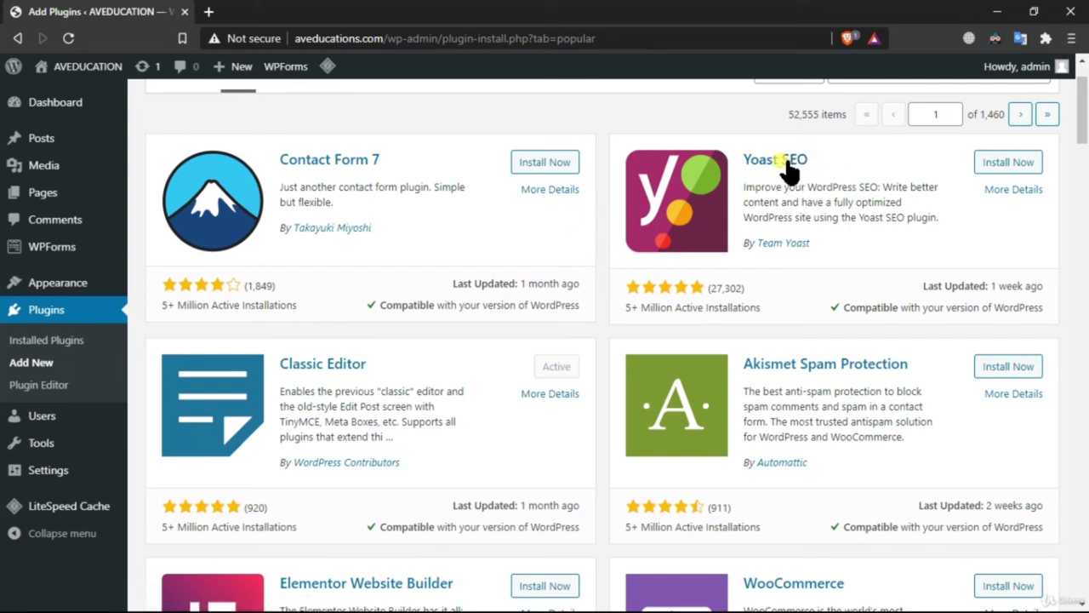
{"action": "scroll", "coordinate": [604, 228], "scroll_direction": "down", "scroll_amount": 2}
{"action": "scroll", "coordinate": [598, 233], "scroll_direction": "down", "scroll_amount": 1}
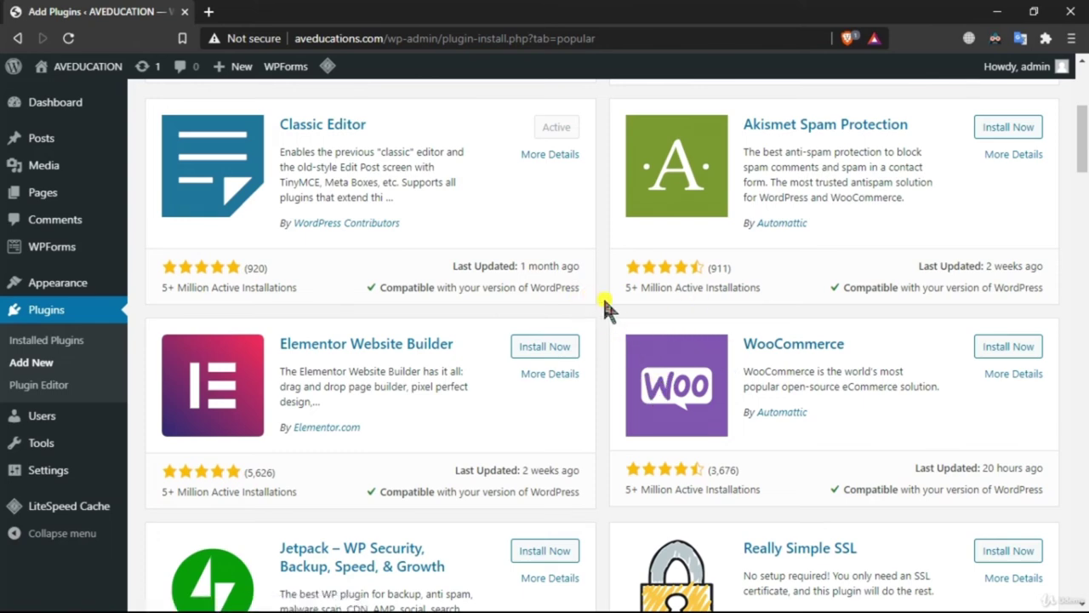
{"action": "scroll", "coordinate": [607, 303], "scroll_direction": "down", "scroll_amount": 3}
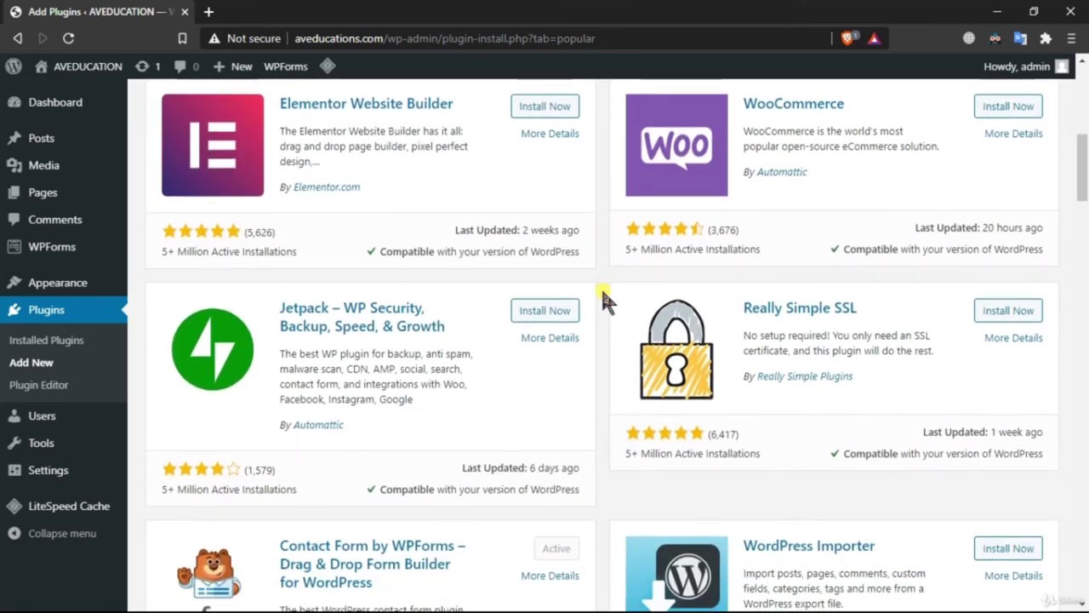
{"action": "scroll", "coordinate": [598, 306], "scroll_direction": "down", "scroll_amount": 1}
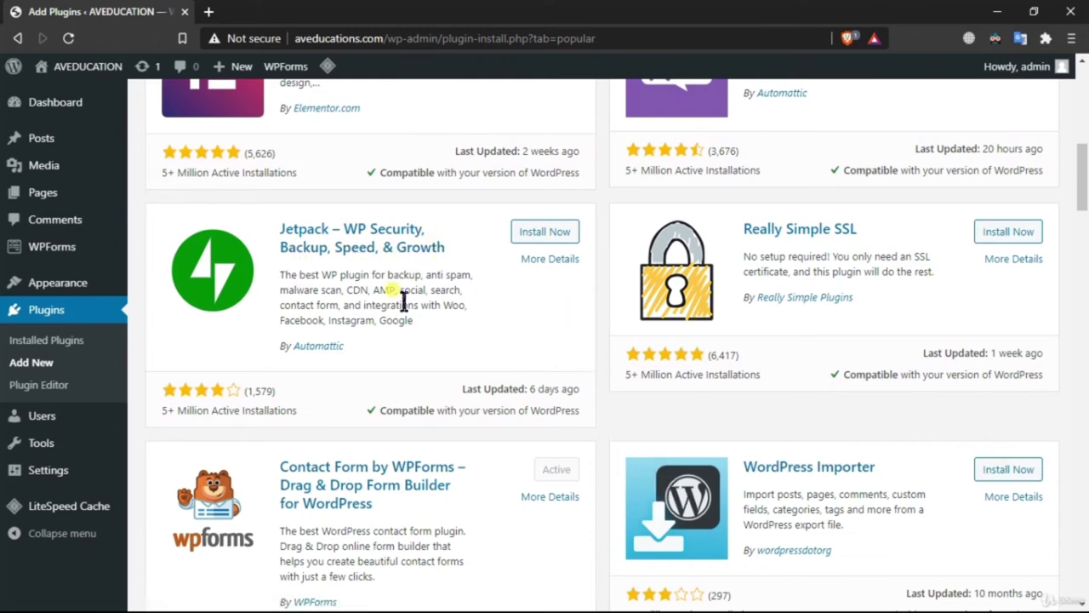
{"action": "scroll", "coordinate": [605, 397], "scroll_direction": "down", "scroll_amount": 5}
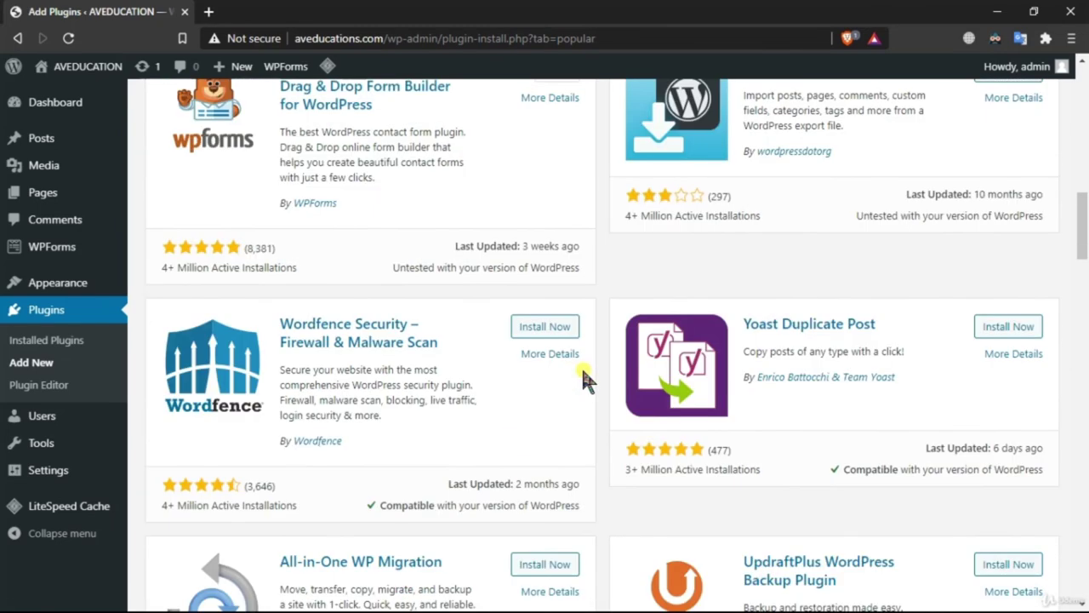
{"action": "scroll", "coordinate": [586, 367], "scroll_direction": "down", "scroll_amount": 13}
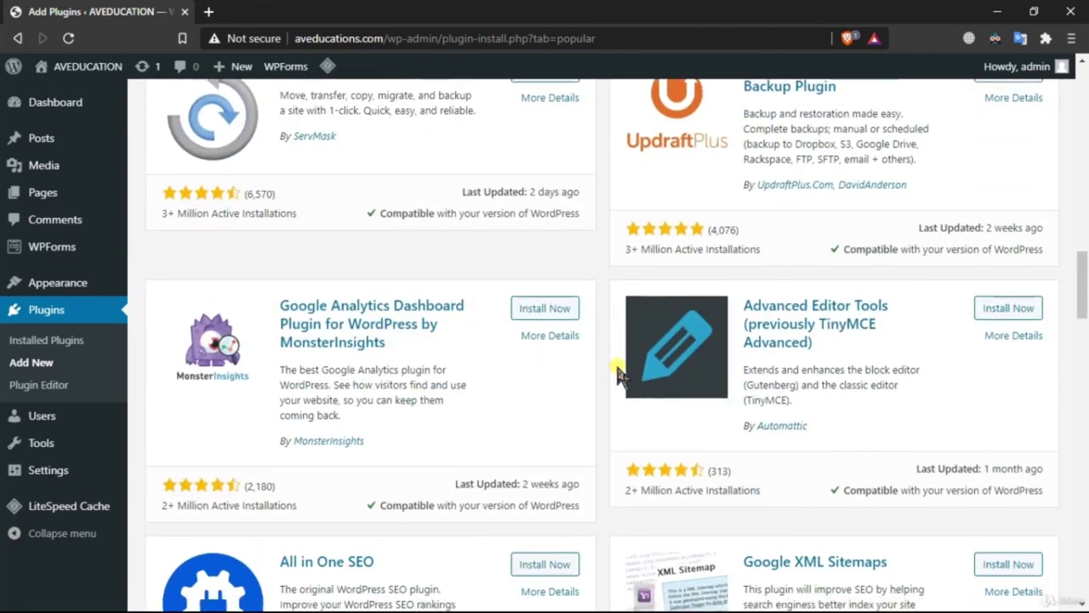
{"action": "scroll", "coordinate": [625, 375], "scroll_direction": "down", "scroll_amount": 20}
{"action": "scroll", "coordinate": [637, 400], "scroll_direction": "up", "scroll_amount": 20}
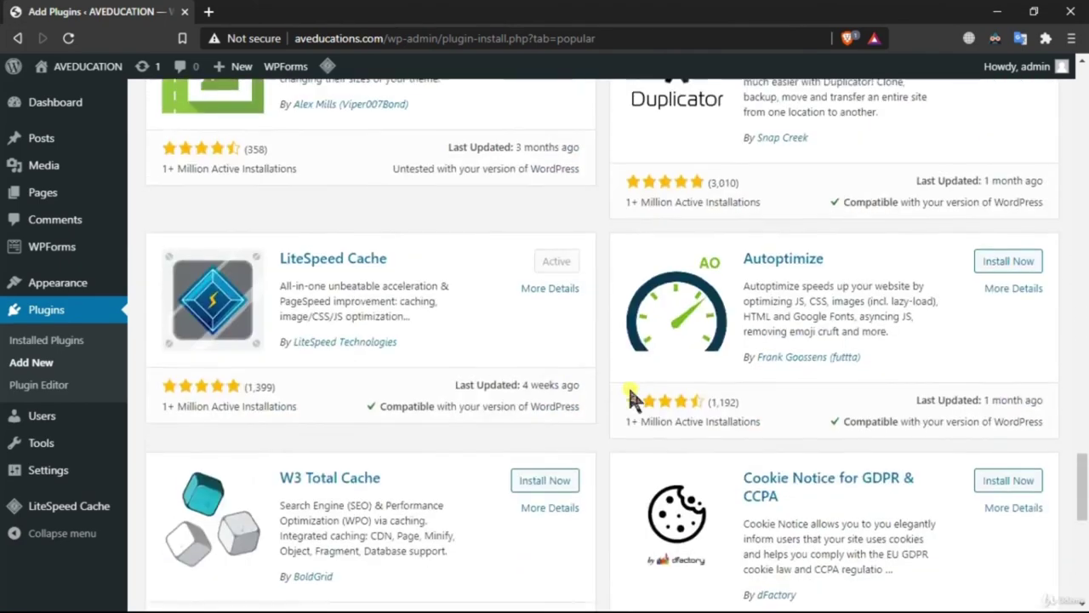
{"action": "scroll", "coordinate": [637, 396], "scroll_direction": "up", "scroll_amount": 18}
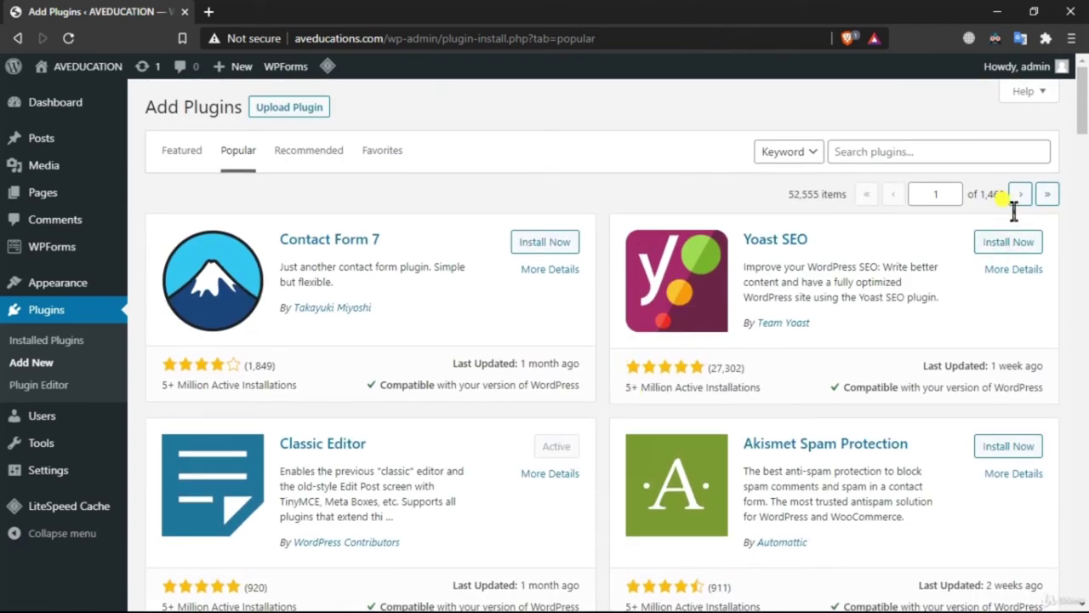
Highlight the total item count of the popular plugins list, and clear the selection
{"action": "left_click_drag", "start_coordinate": [851, 211], "coordinate": [771, 206]}
{"action": "left_click", "coordinate": [812, 197]}
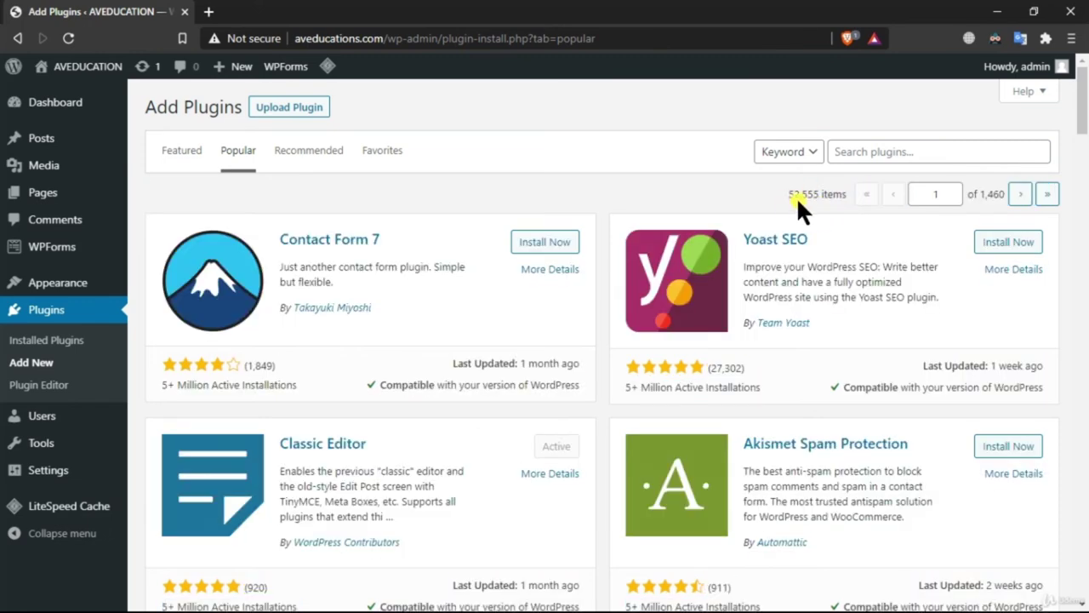
{"action": "left_click_drag", "start_coordinate": [818, 198], "coordinate": [789, 204]}
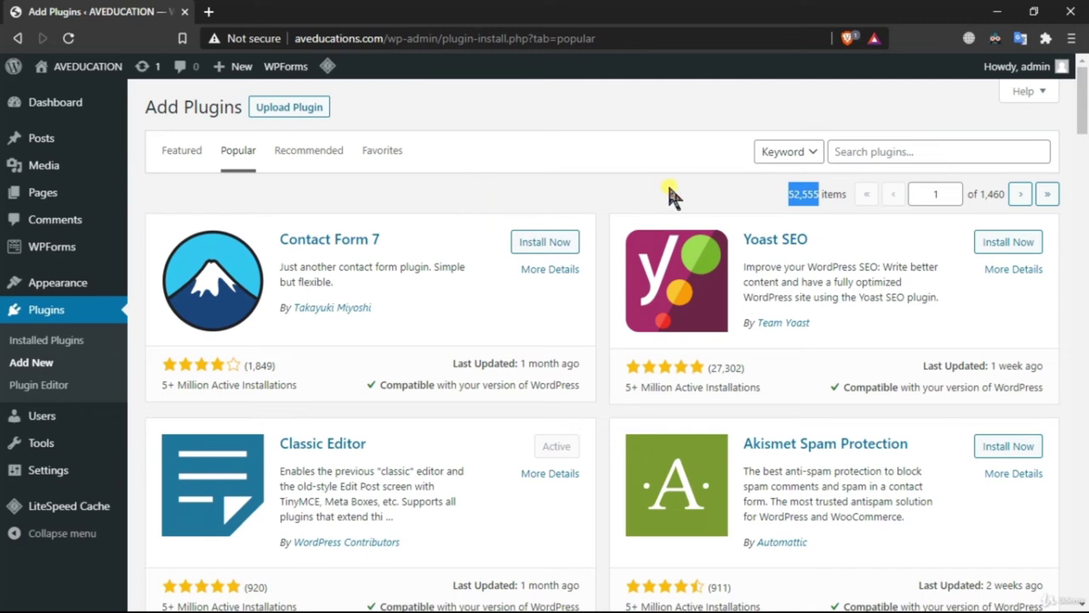
{"action": "left_click", "coordinate": [600, 170]}
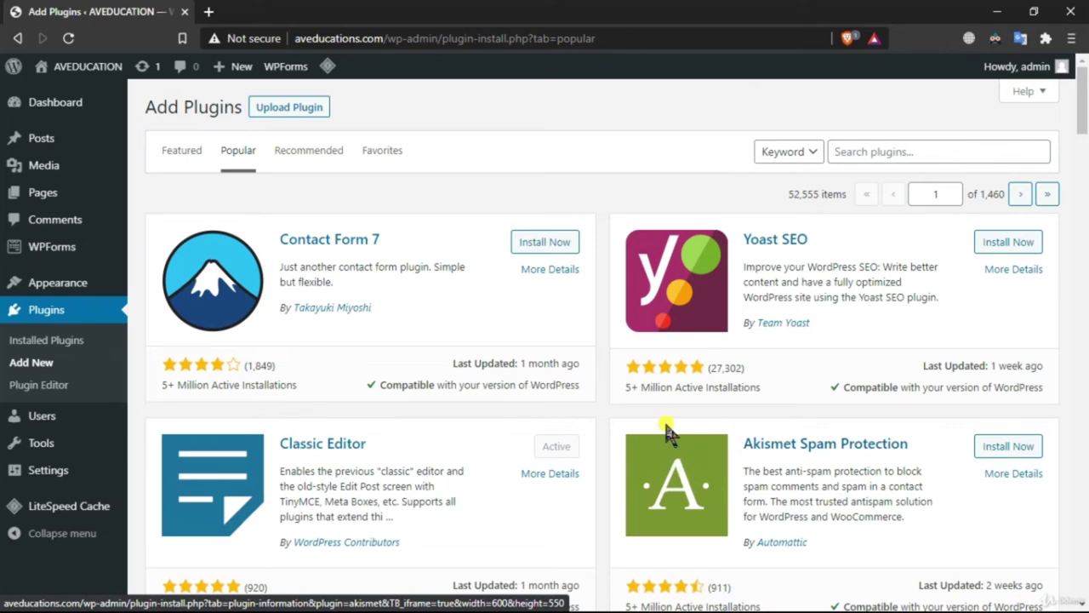
Switch to the other Brave window to review the "Getting Started With Plugins" slide, and return to the popular plugins list
{"action": "scroll", "coordinate": [584, 336], "scroll_direction": "down", "scroll_amount": 20}
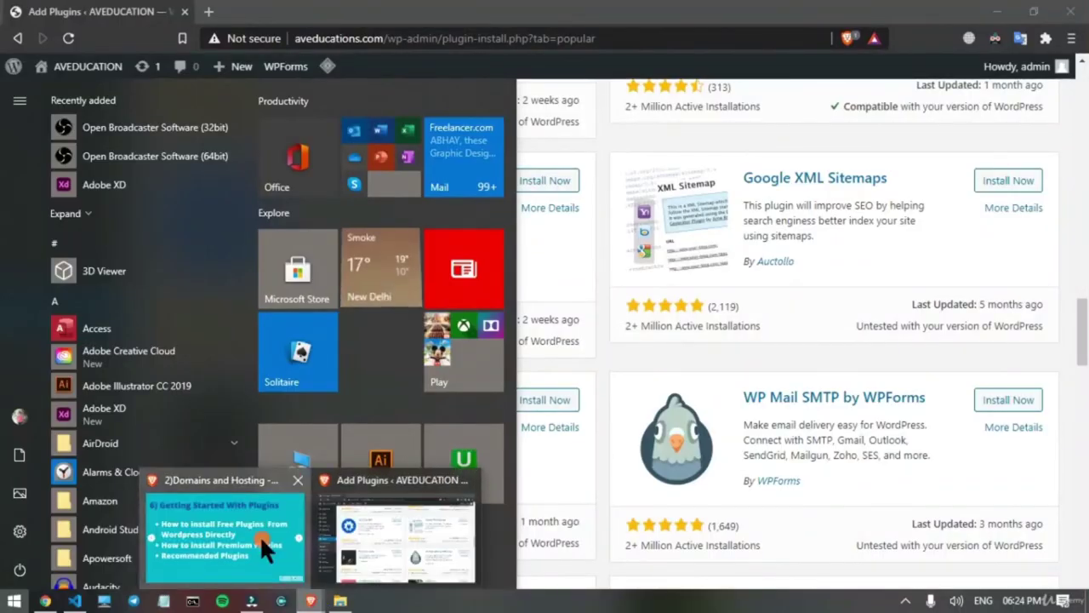
{"action": "left_click", "coordinate": [259, 534]}
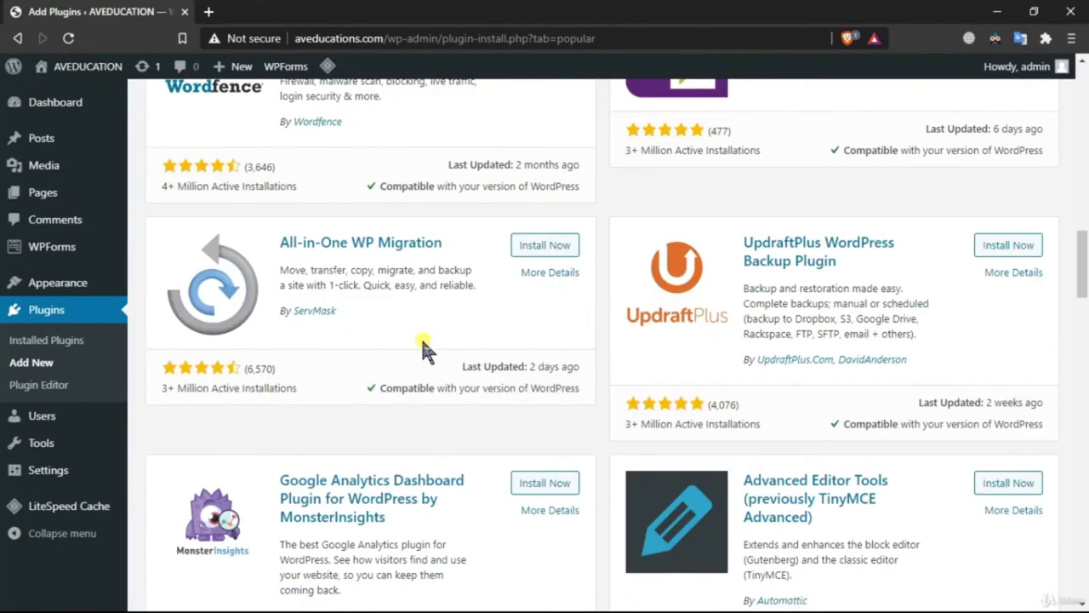
{"action": "scroll", "coordinate": [417, 340], "scroll_direction": "up", "scroll_amount": 5}
{"action": "scroll", "coordinate": [251, 204], "scroll_direction": "up", "scroll_amount": 10}
Go to the dashboard home page and open the list of installed plugins
{"action": "mouse_move", "coordinate": [92, 104]}
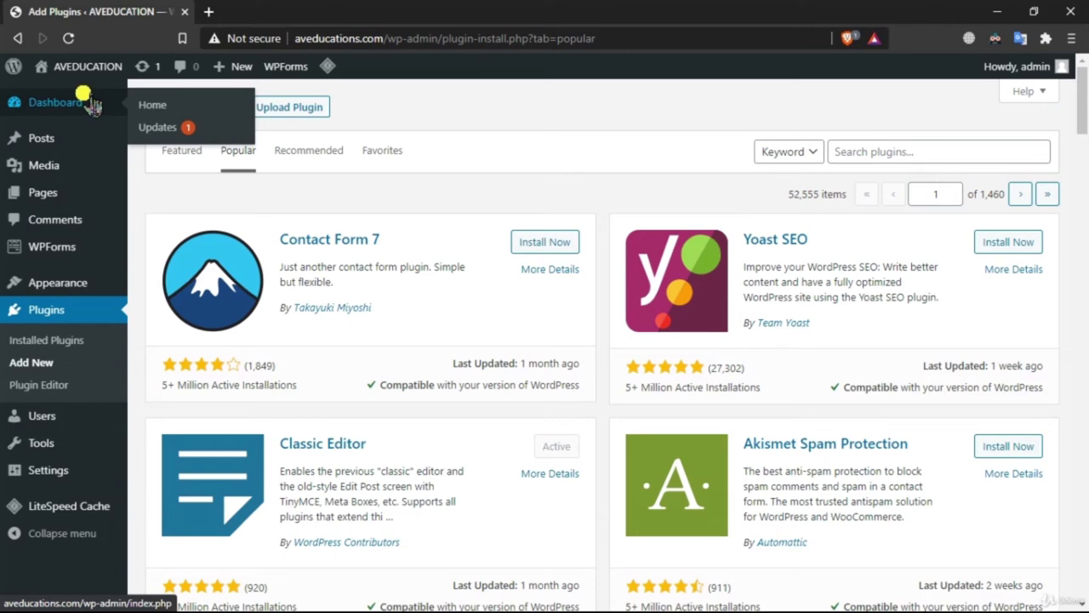
{"action": "left_click", "coordinate": [156, 103]}
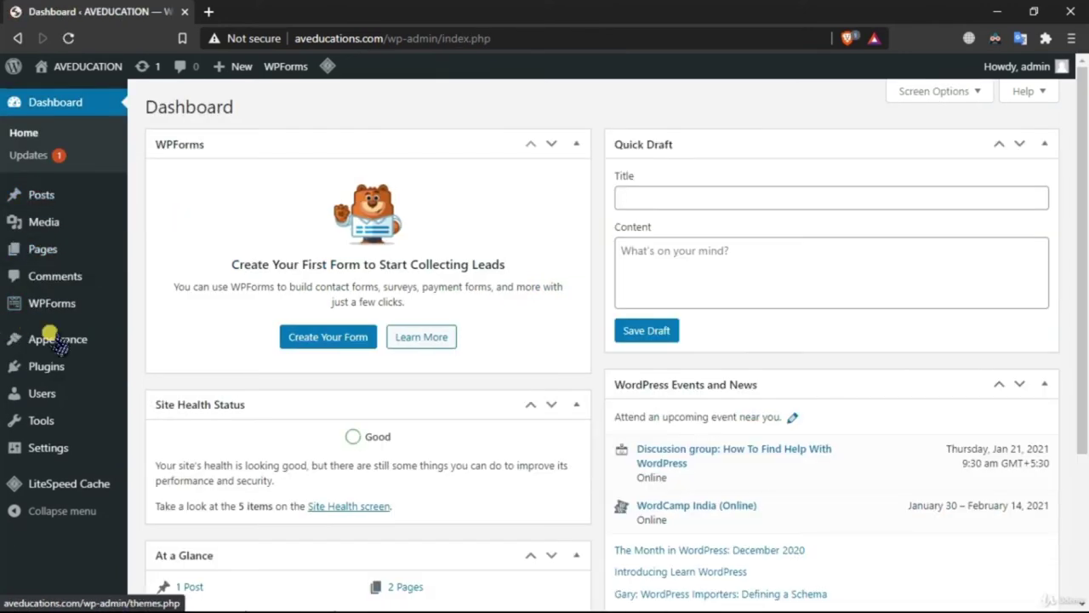
{"action": "mouse_move", "coordinate": [99, 370]}
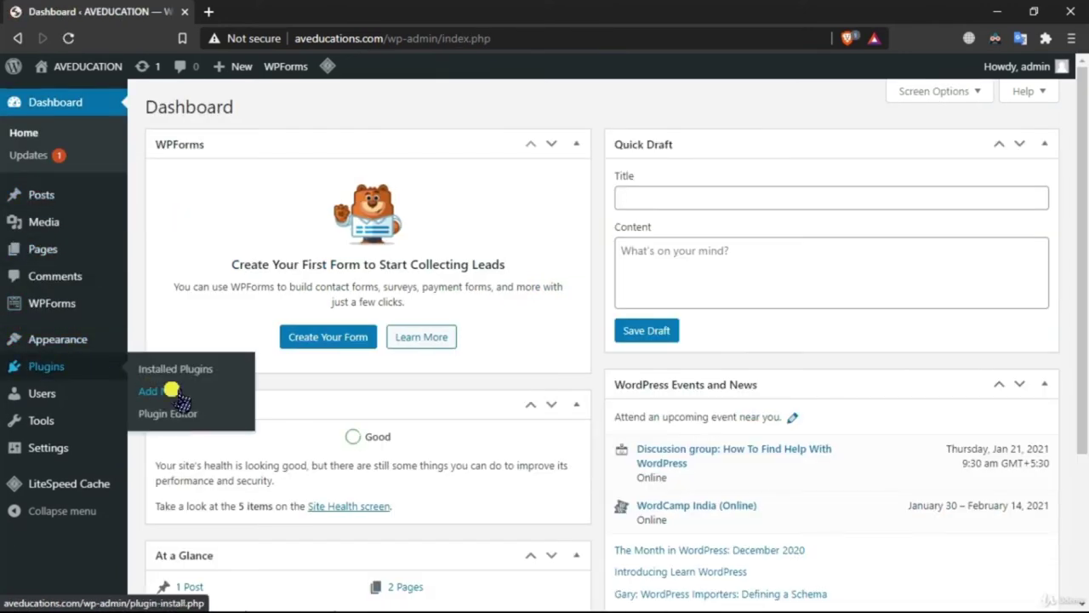
{"action": "left_click", "coordinate": [201, 368]}
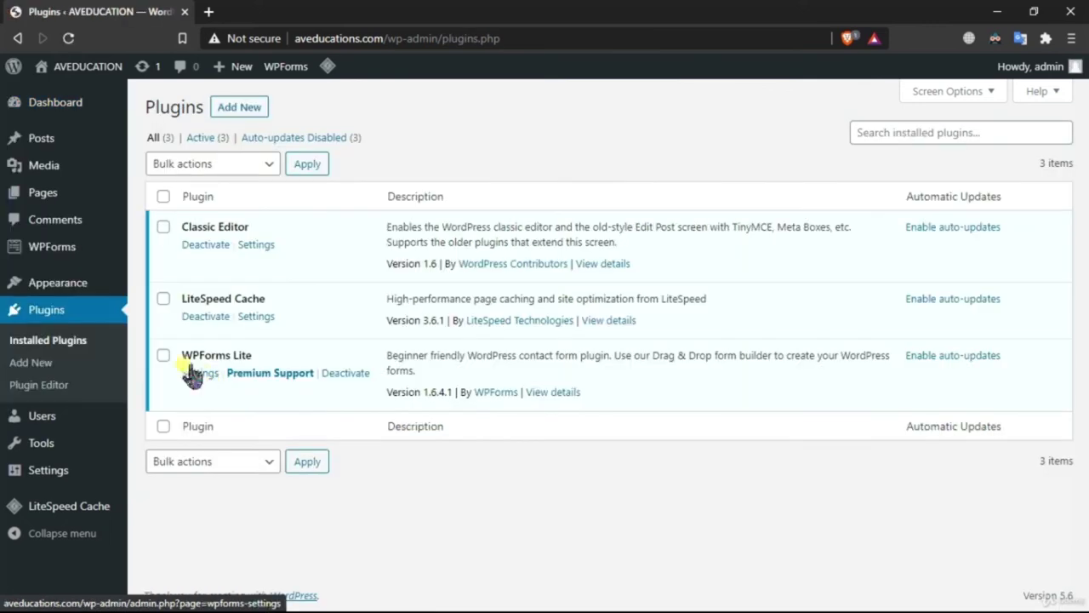
Return to the page for adding plugins and browse its featured and recommended suggestions
{"action": "left_click", "coordinate": [98, 366]}
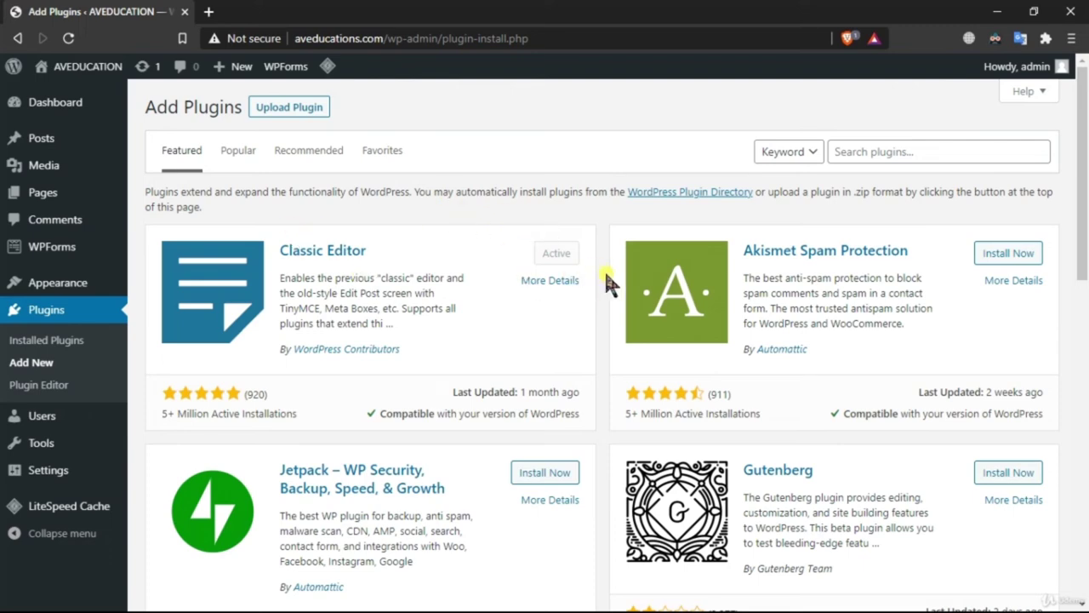
{"action": "scroll", "coordinate": [606, 274], "scroll_direction": "down", "scroll_amount": 5}
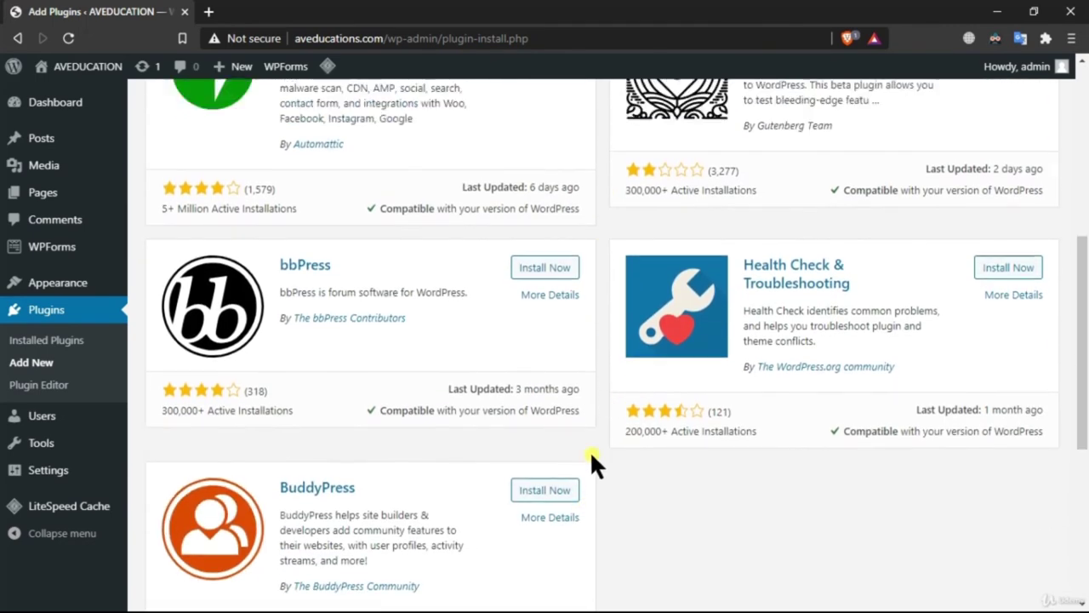
{"action": "scroll", "coordinate": [591, 453], "scroll_direction": "up", "scroll_amount": 5}
{"action": "left_click", "coordinate": [326, 167]}
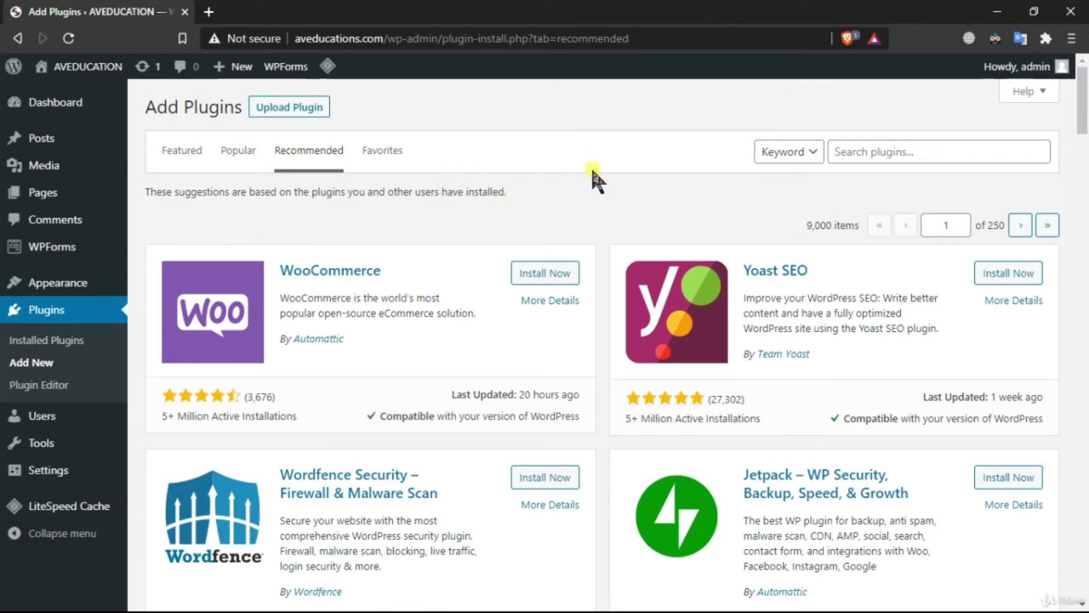
{"action": "scroll", "coordinate": [598, 227], "scroll_direction": "down", "scroll_amount": 5}
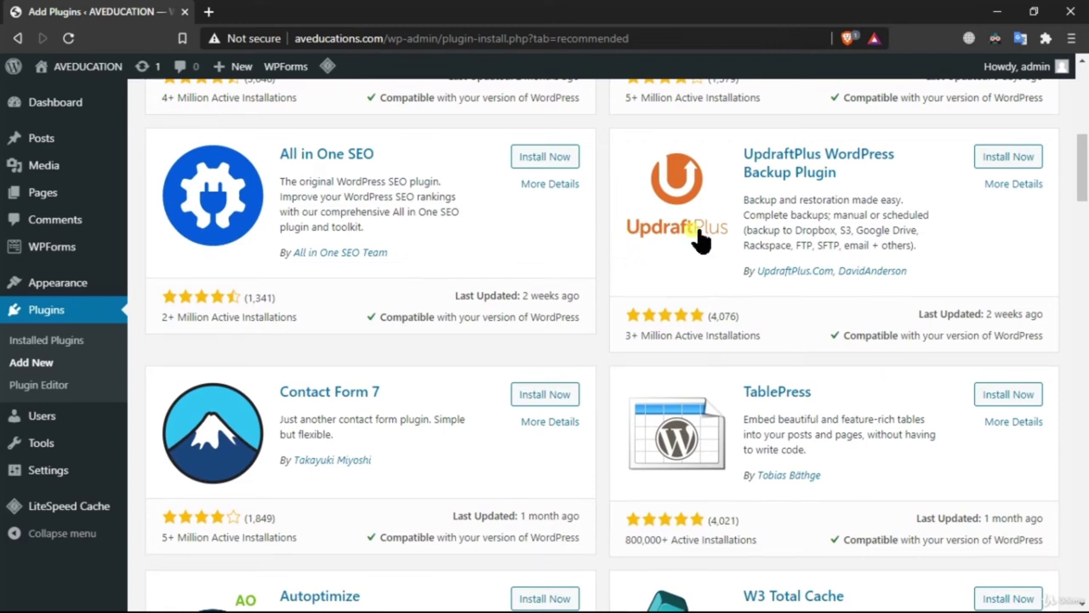
Open the details of the UpdraftPlus WordPress Backup Plugin and read through its description
{"action": "left_click", "coordinate": [820, 177]}
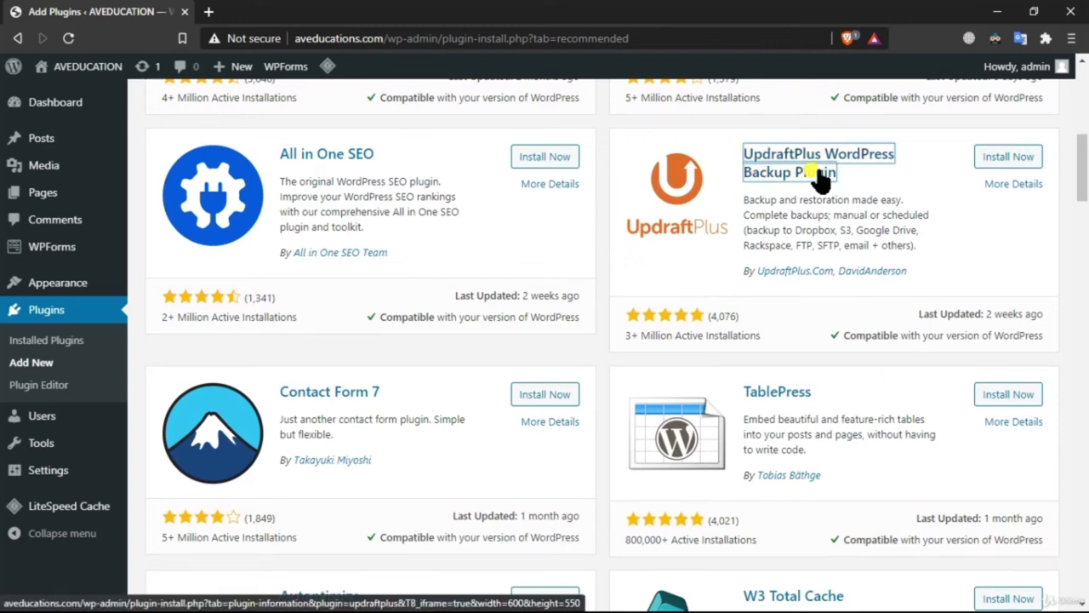
{"action": "left_click", "coordinate": [816, 174]}
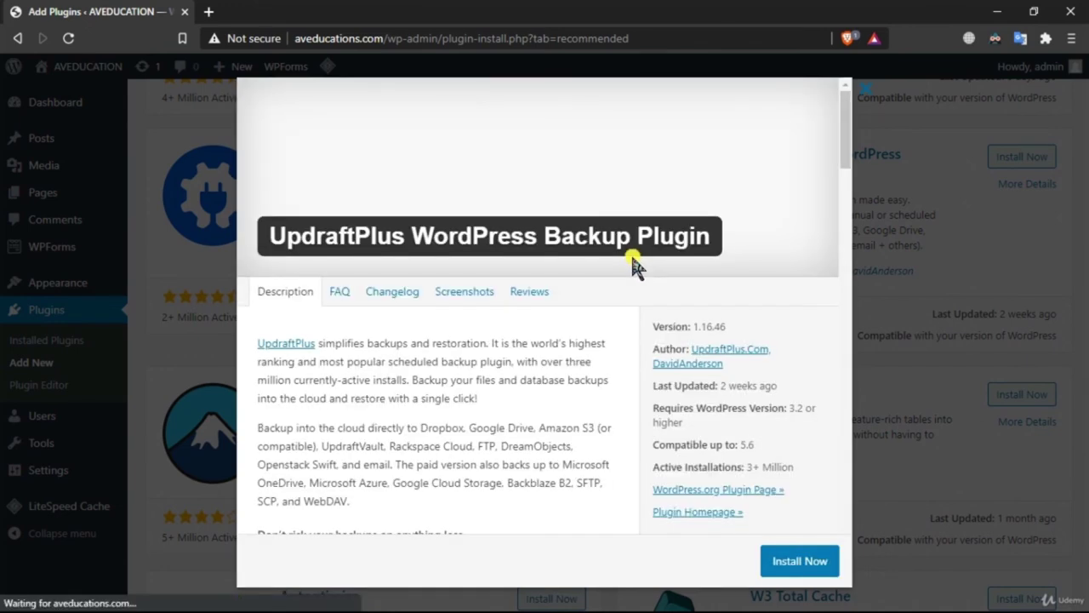
{"action": "scroll", "coordinate": [539, 324], "scroll_direction": "down", "scroll_amount": 2}
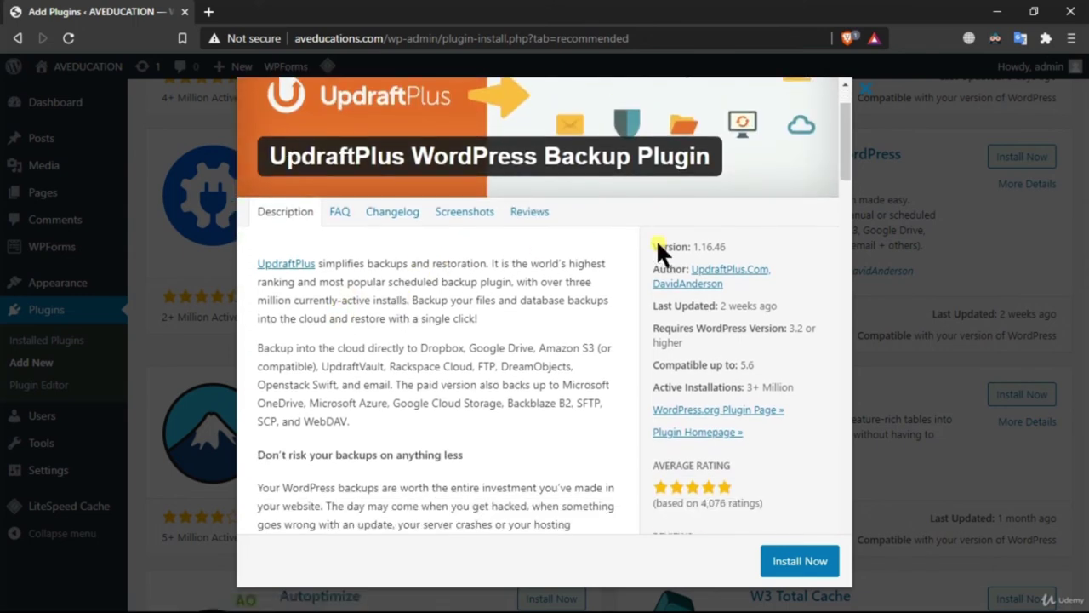
{"action": "scroll", "coordinate": [432, 181], "scroll_direction": "up", "scroll_amount": 2}
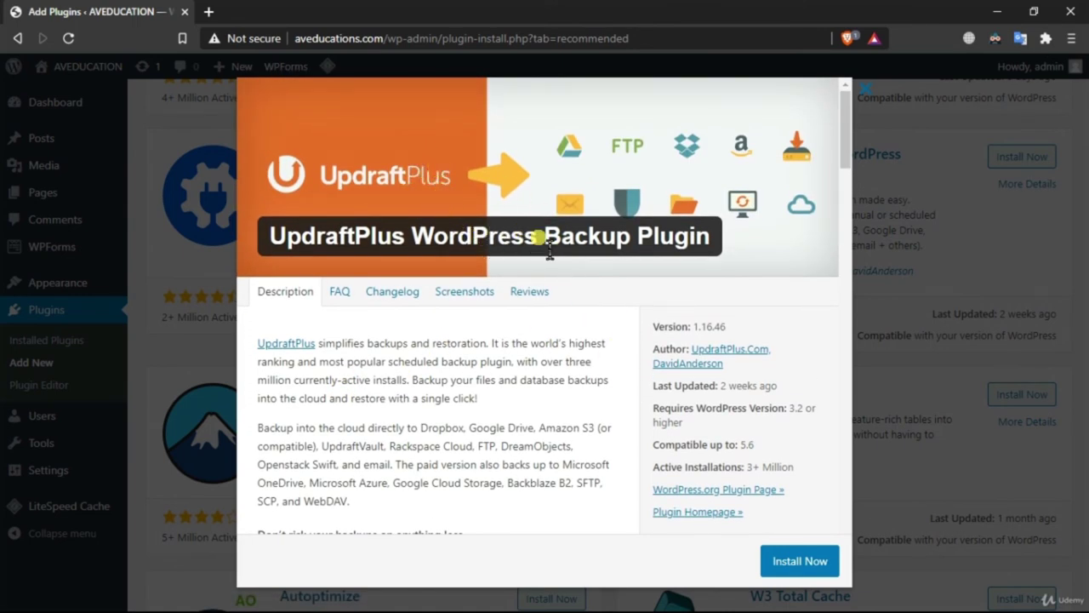
{"action": "scroll", "coordinate": [611, 345], "scroll_direction": "down", "scroll_amount": 10}
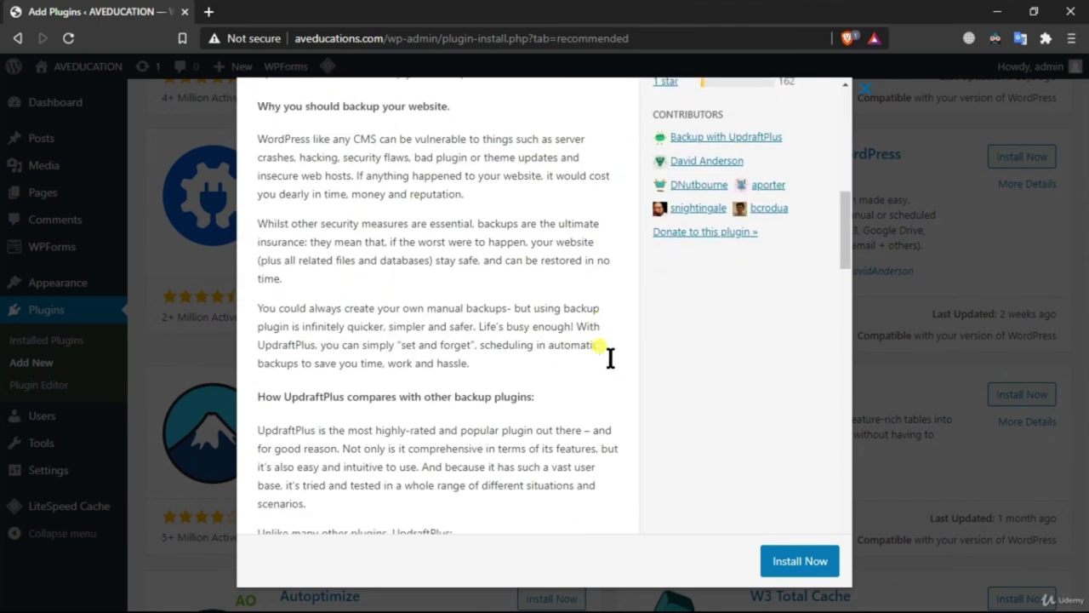
{"action": "scroll", "coordinate": [600, 351], "scroll_direction": "down", "scroll_amount": 9}
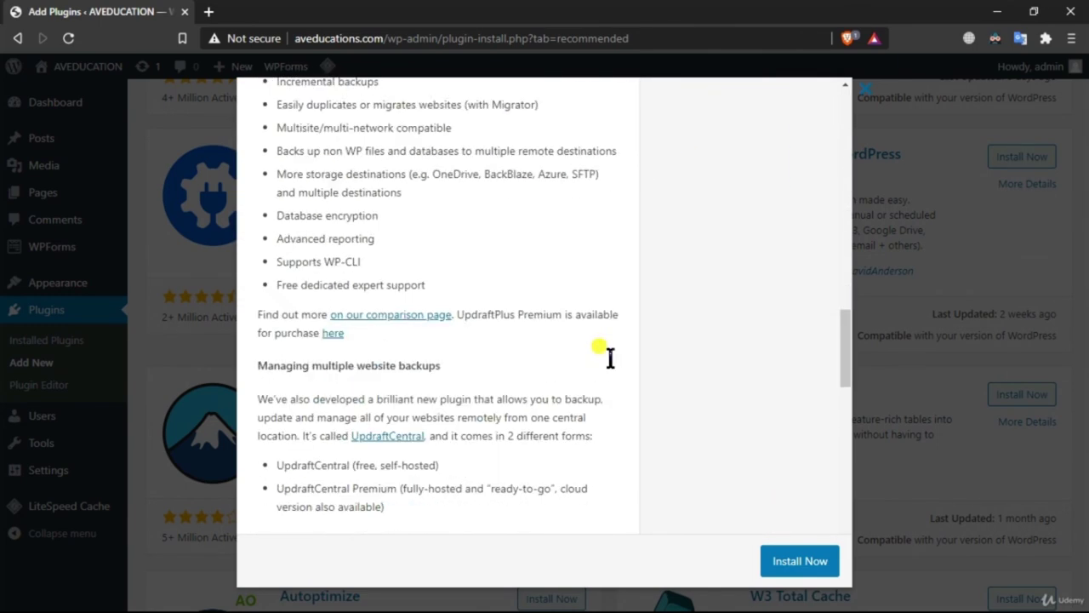
Review the UpdraftPlus plugin's description, FAQ, changelog, screenshots and reviews, and close its details
{"action": "scroll", "coordinate": [584, 377], "scroll_direction": "down", "scroll_amount": 8}
{"action": "scroll", "coordinate": [559, 348], "scroll_direction": "up", "scroll_amount": 18}
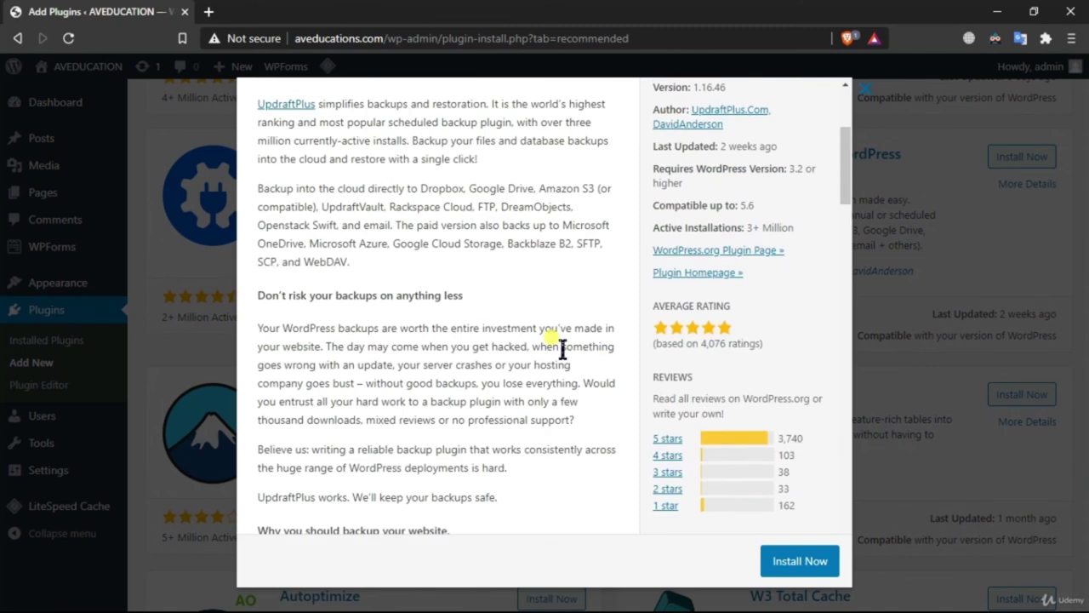
{"action": "scroll", "coordinate": [561, 351], "scroll_direction": "up", "scroll_amount": 3}
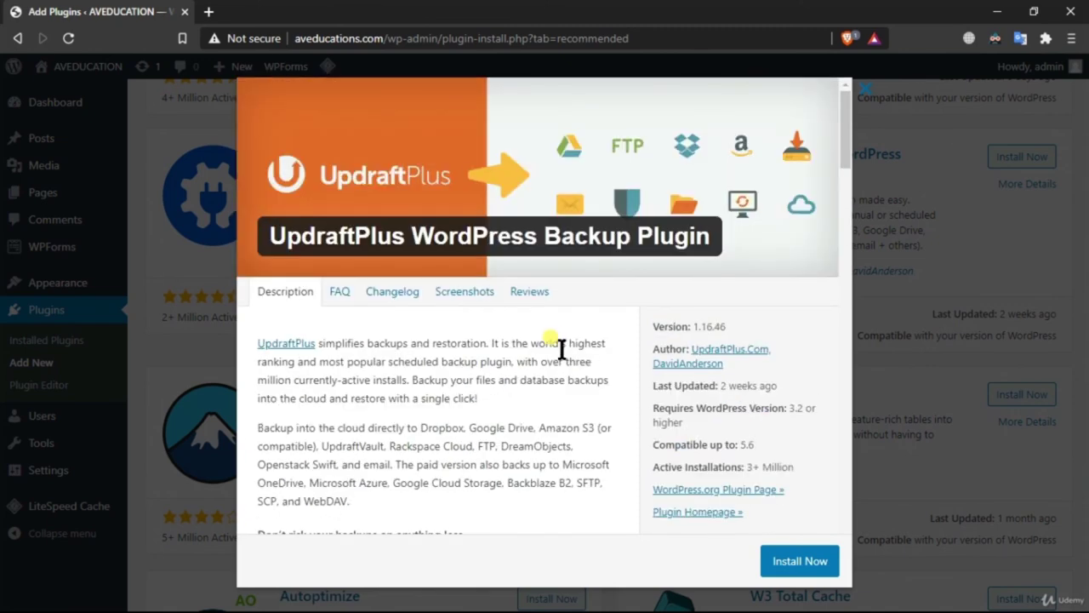
{"action": "left_click", "coordinate": [343, 292]}
{"action": "left_click", "coordinate": [393, 292]}
{"action": "left_click", "coordinate": [465, 292]}
{"action": "left_click", "coordinate": [340, 292]}
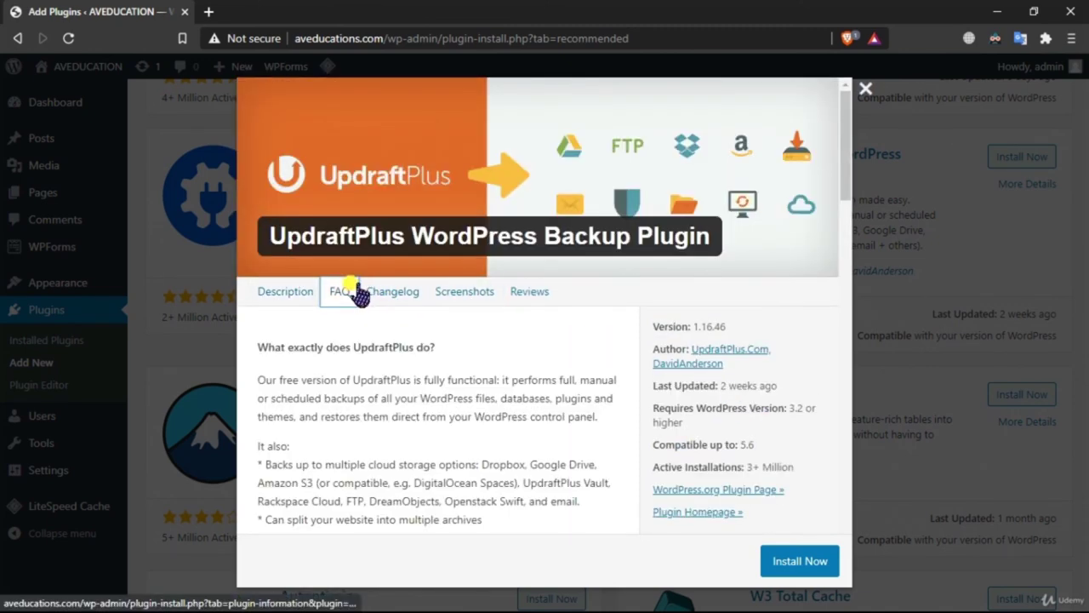
{"action": "left_click", "coordinate": [391, 292]}
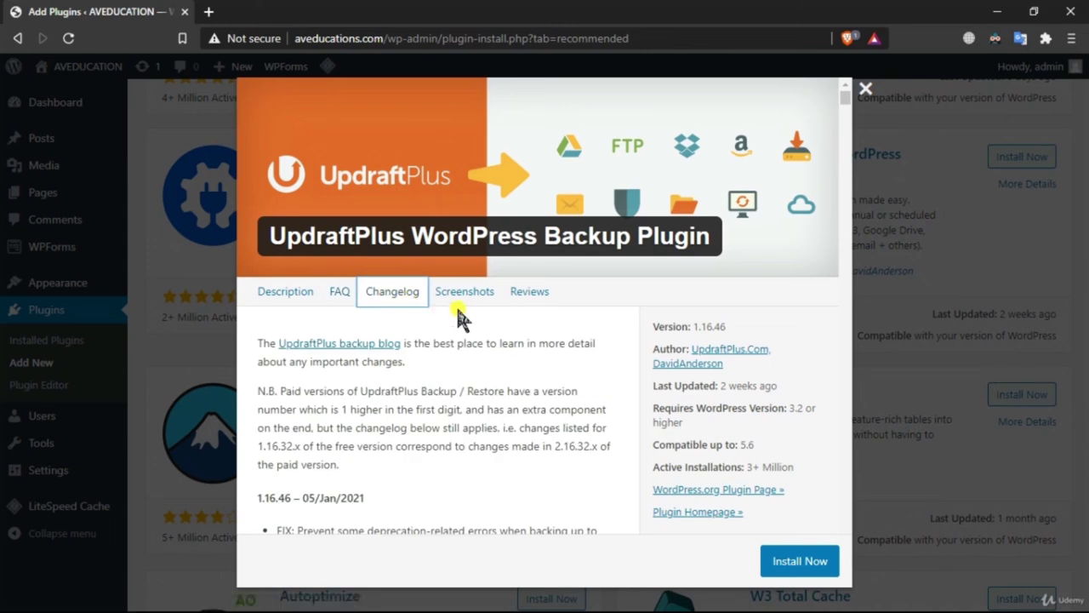
{"action": "left_click", "coordinate": [473, 294]}
{"action": "left_click", "coordinate": [534, 298]}
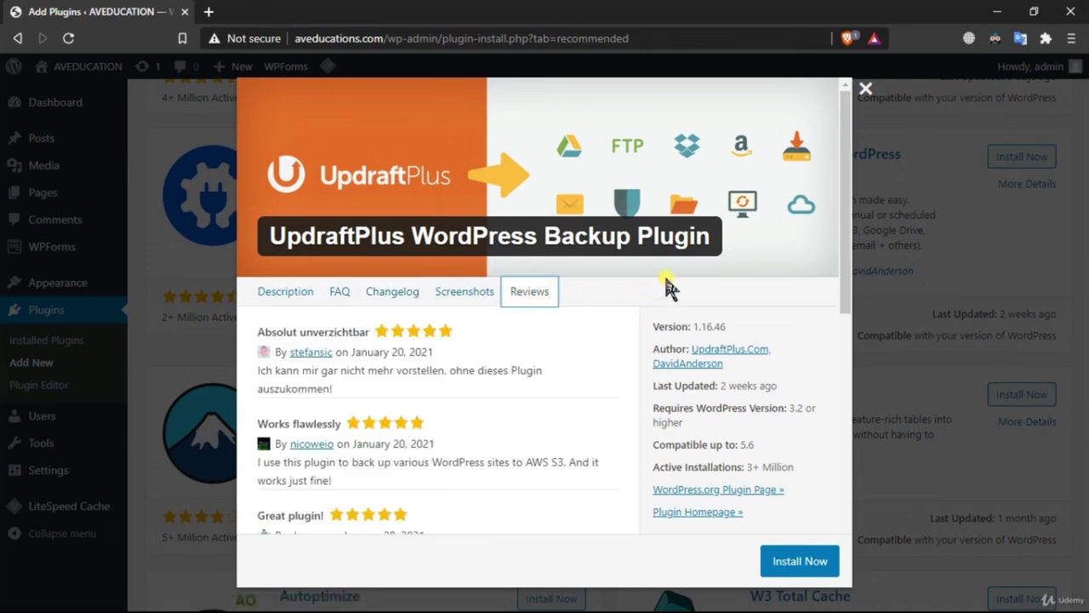
{"action": "left_click", "coordinate": [864, 90]}
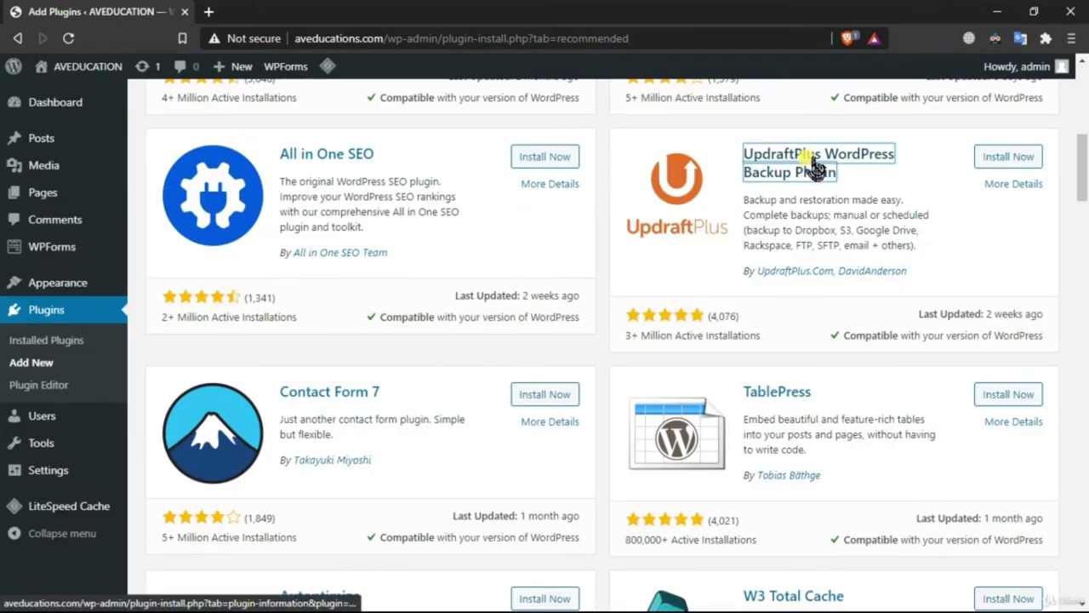
Browse the recommended plugins list from WooCommerce and Yoast SEO down to SG Optimizer and Site Kit by Google
{"action": "scroll", "coordinate": [840, 223], "scroll_direction": "up", "scroll_amount": 7}
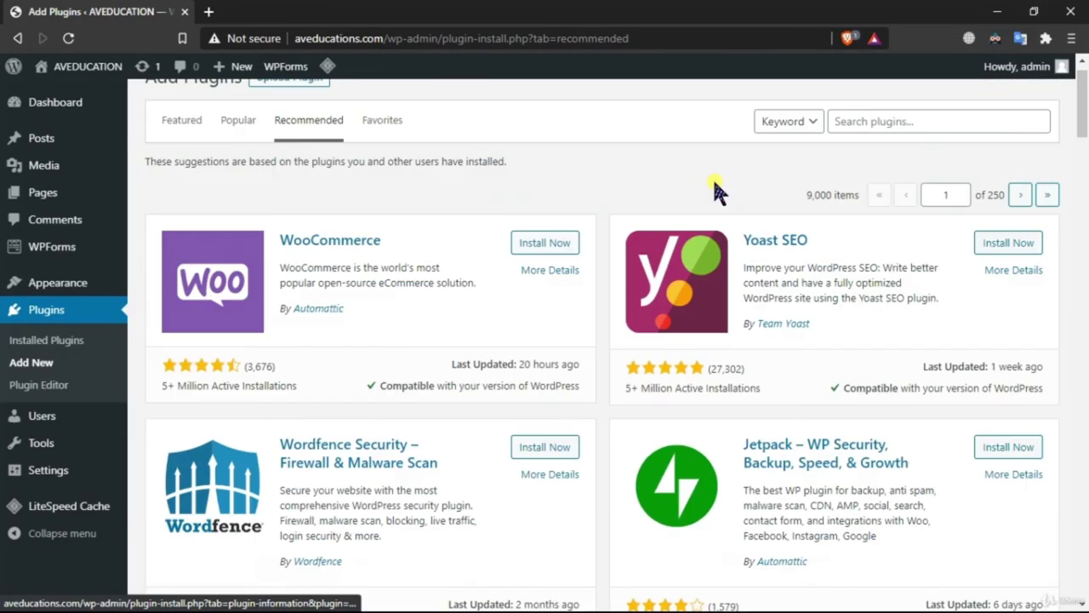
{"action": "scroll", "coordinate": [612, 285], "scroll_direction": "down", "scroll_amount": 2}
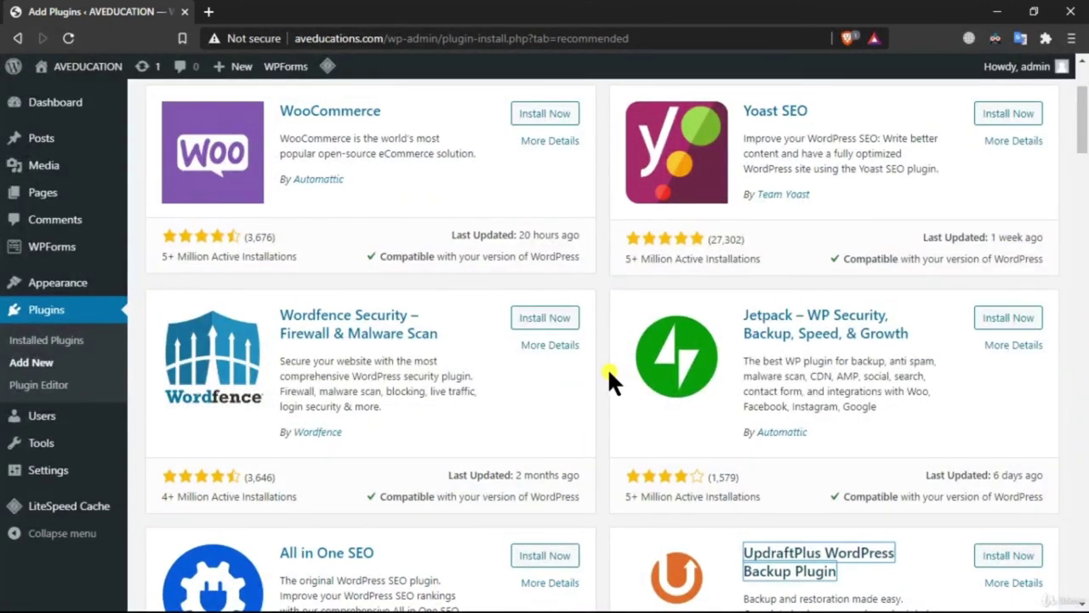
{"action": "scroll", "coordinate": [603, 468], "scroll_direction": "down", "scroll_amount": 4}
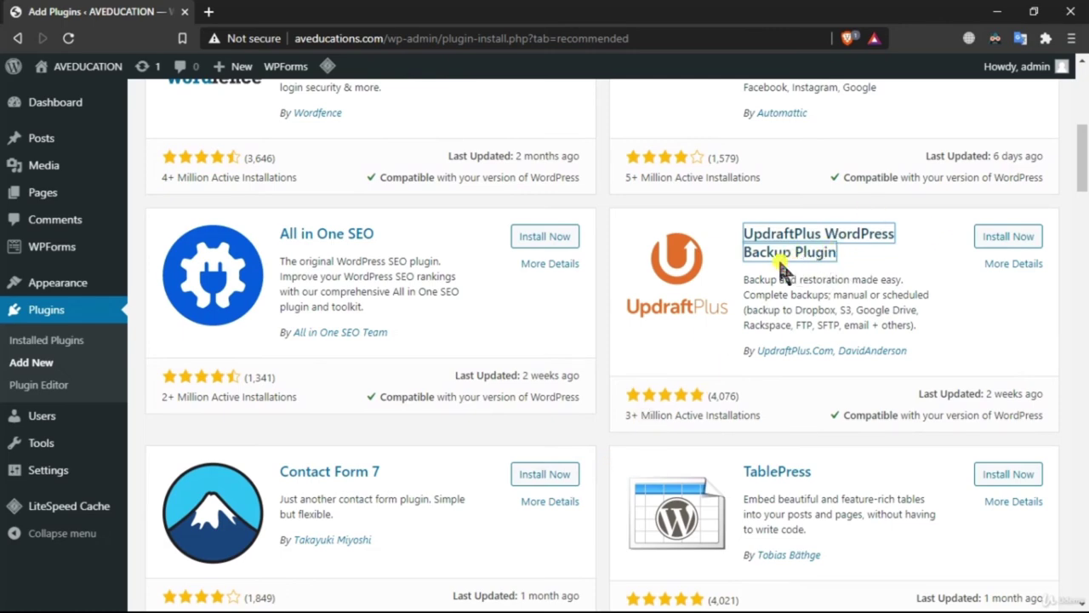
{"action": "scroll", "coordinate": [605, 425], "scroll_direction": "down", "scroll_amount": 1}
{"action": "scroll", "coordinate": [603, 444], "scroll_direction": "down", "scroll_amount": 5}
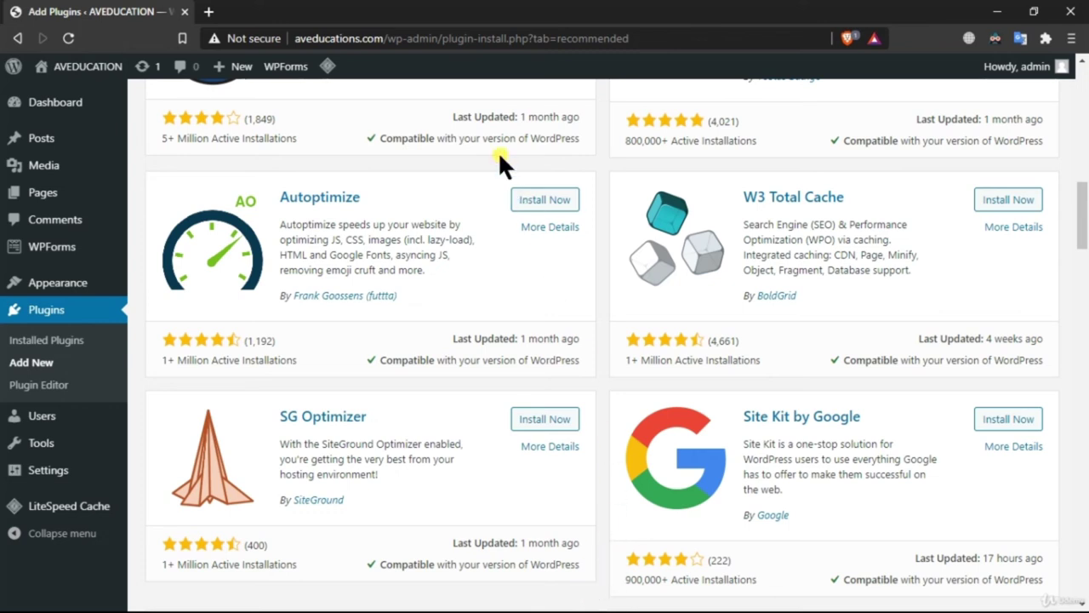
Search Google for yoastseo in a new browser tab and open Yoast's WordPress SEO plugin page
{"action": "left_click", "coordinate": [209, 12]}
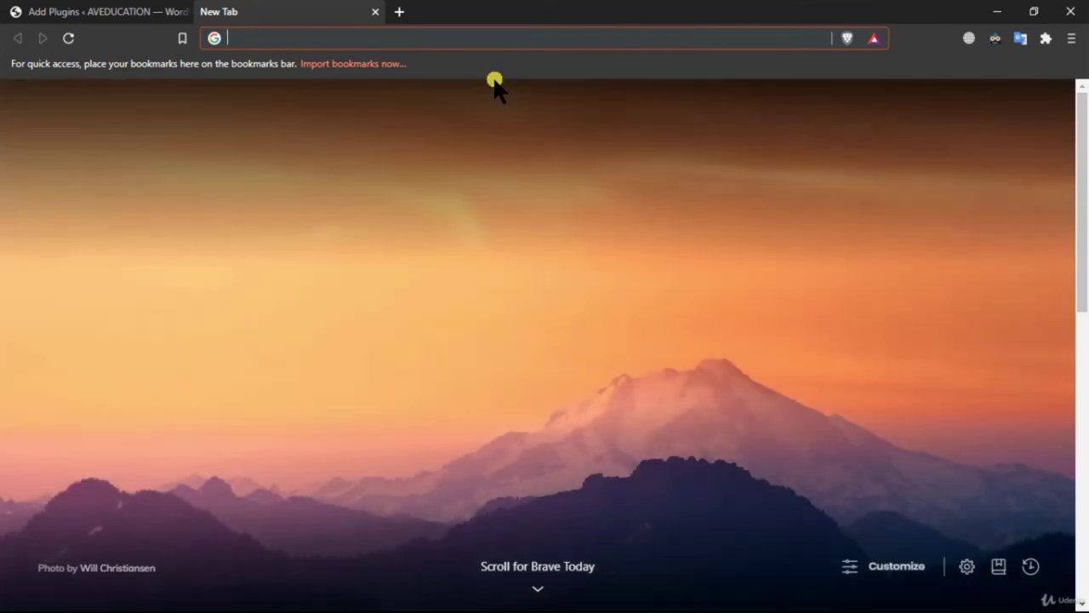
{"action": "type", "text": "u"}
{"action": "key", "text": "BackSpace"}
{"action": "key", "text": "BackSpace"}
{"action": "type", "text": "yo"}
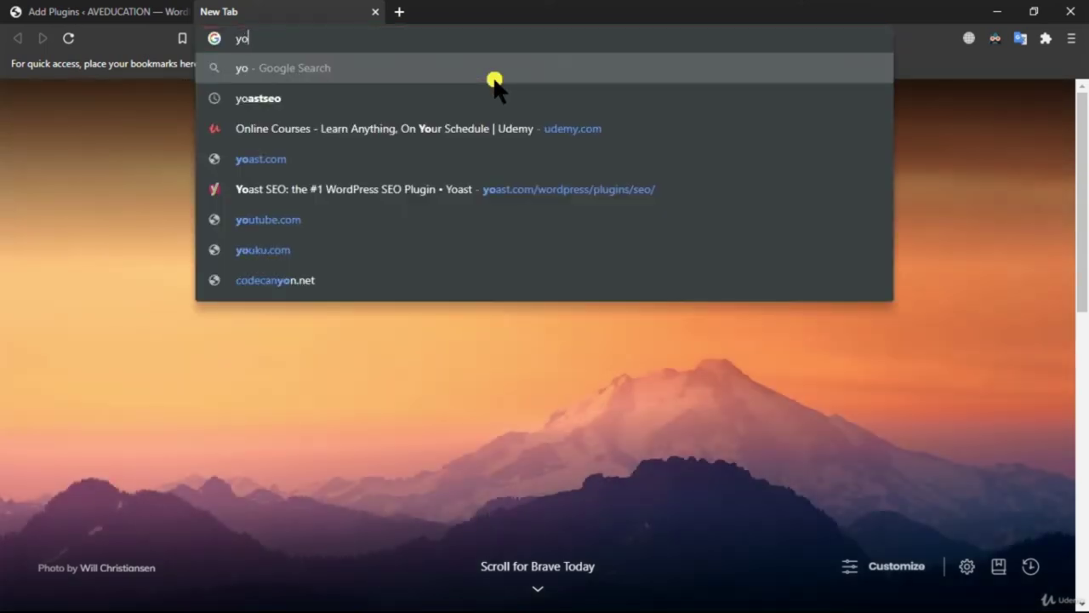
{"action": "type", "text": "a"}
{"action": "key", "text": "Down"}
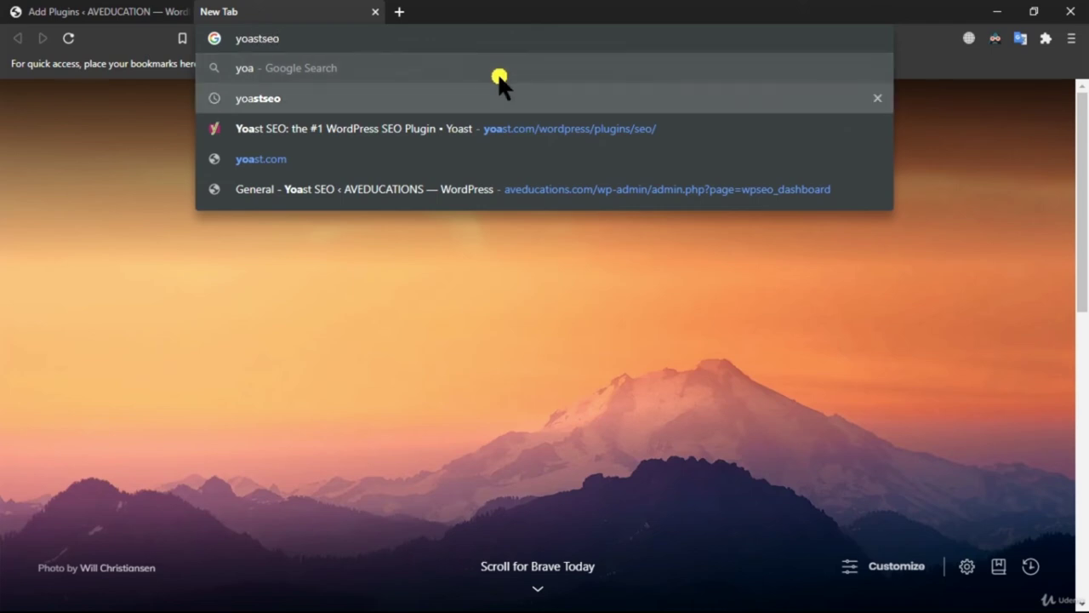
{"action": "key", "text": "Return"}
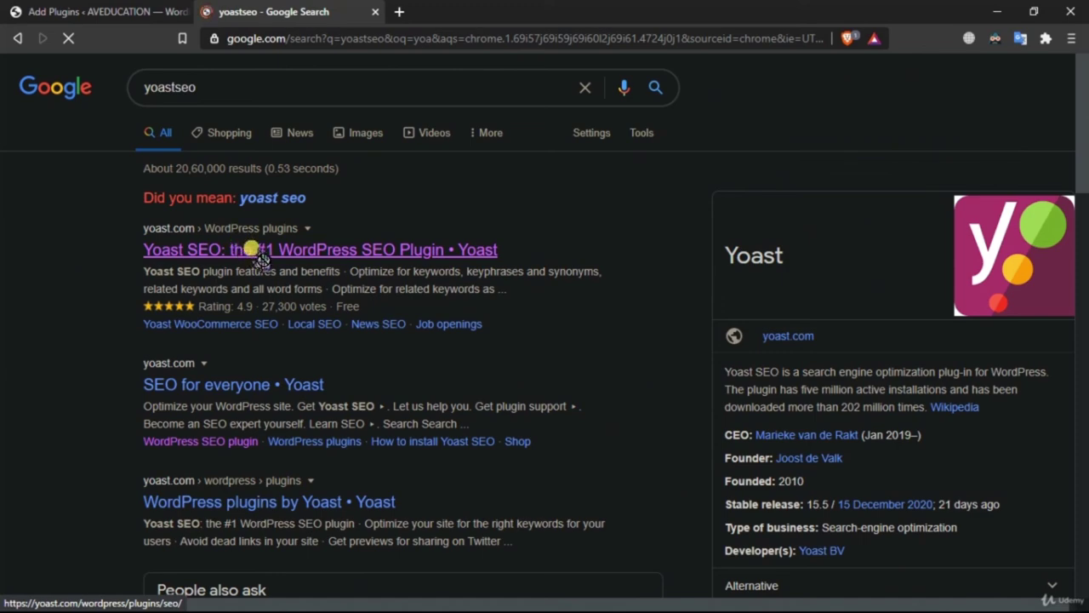
{"action": "left_click", "coordinate": [260, 252]}
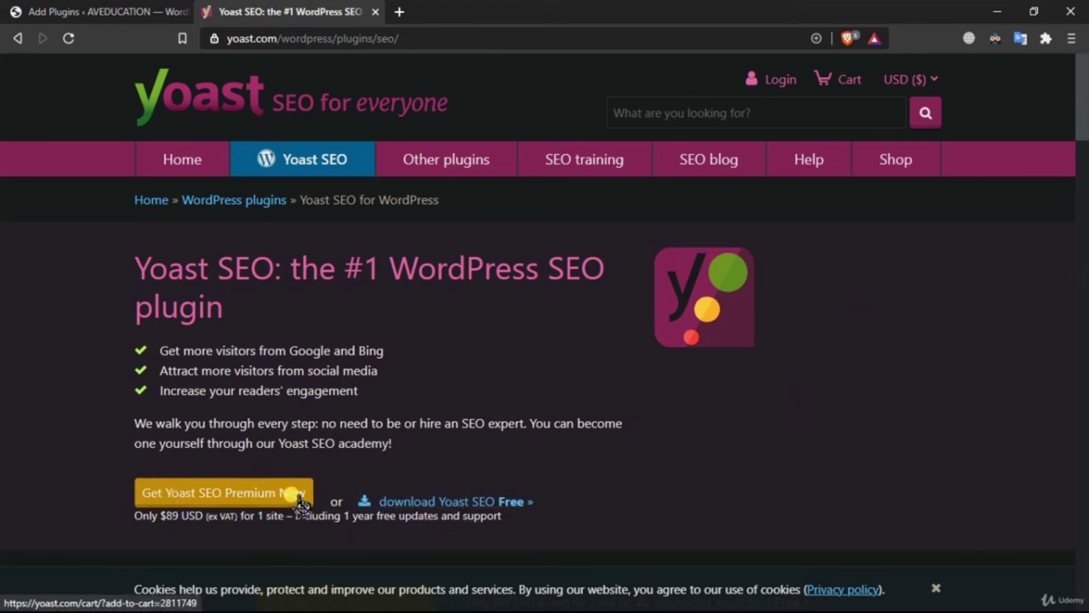
Download the free Yoast SEO plugin as wordpress-seo.15.6.2 (1) to Downloads (F:), and dismiss the newsletter offer
{"action": "left_click", "coordinate": [515, 501]}
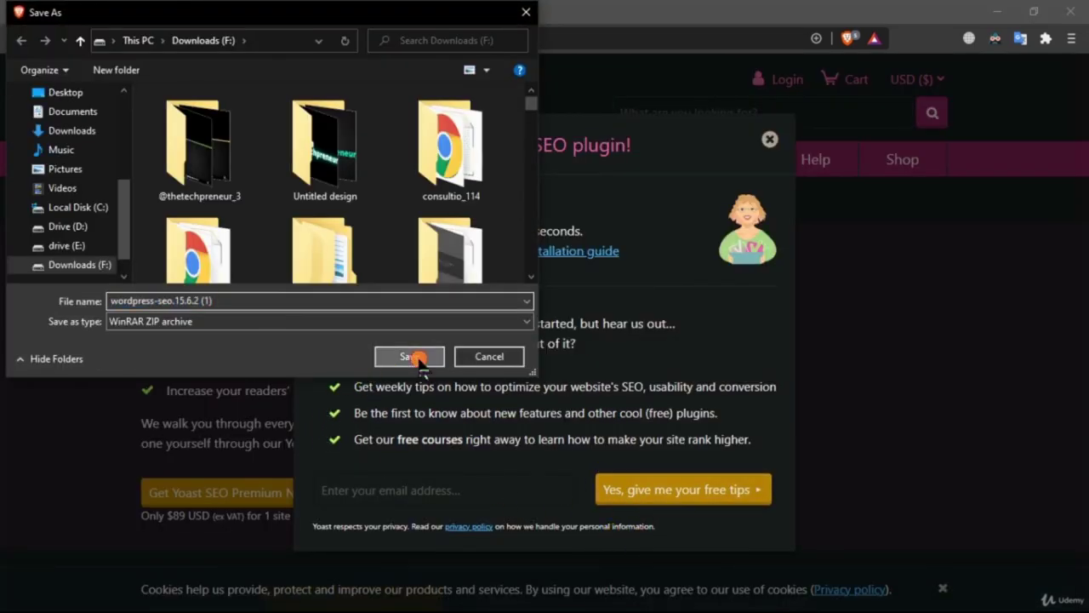
{"action": "left_click", "coordinate": [415, 355]}
{"action": "left_click", "coordinate": [771, 112]}
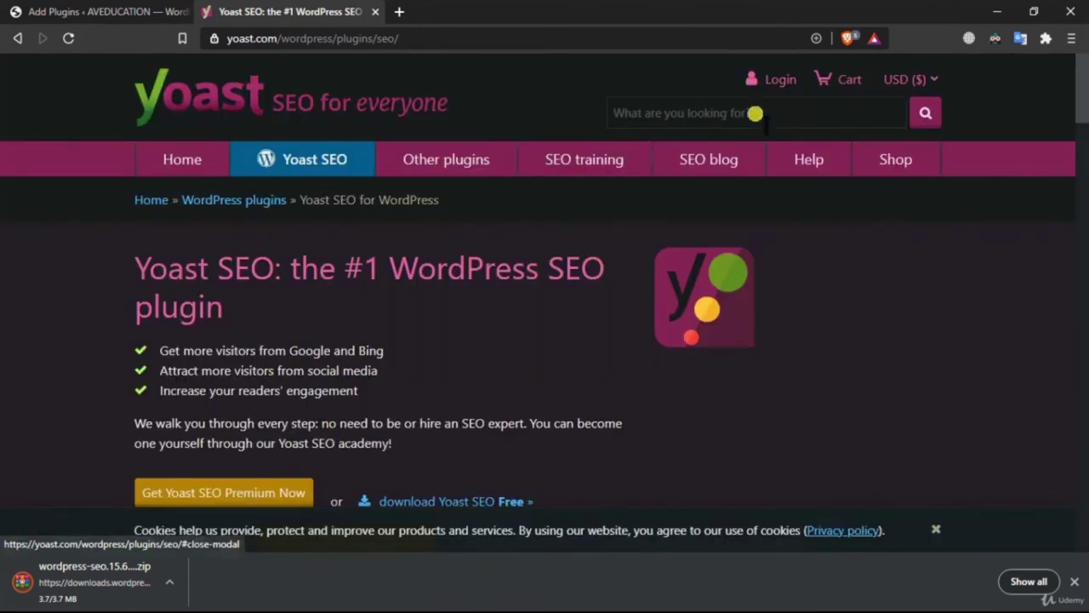
Close the Yoast page and open the plugin upload form on the Add Plugins page
{"action": "left_click", "coordinate": [376, 12]}
{"action": "scroll", "coordinate": [355, 374], "scroll_direction": "up", "scroll_amount": 10}
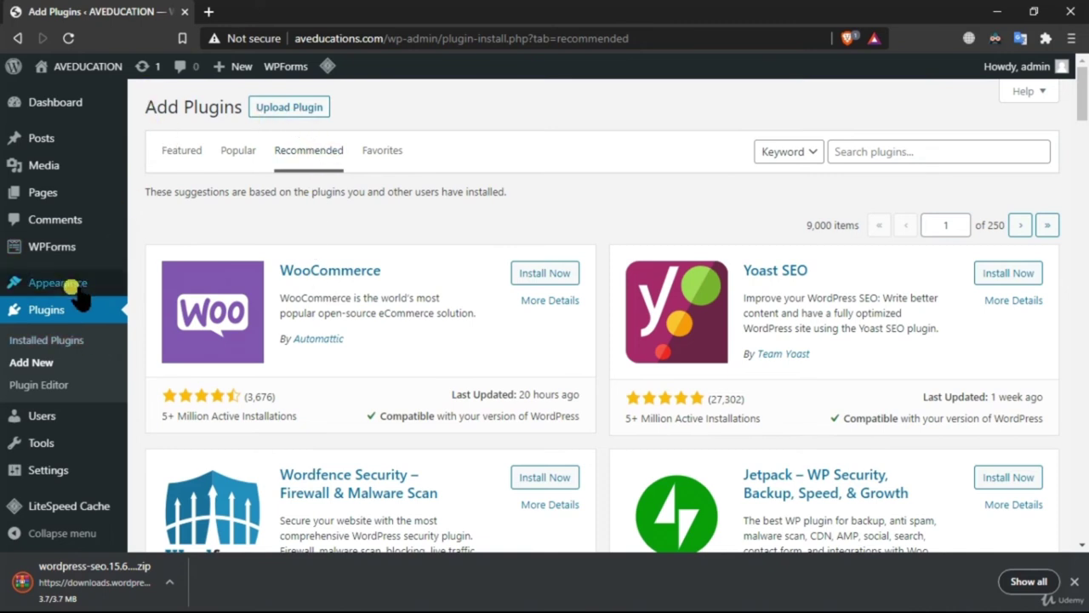
{"action": "left_click", "coordinate": [286, 110]}
{"action": "left_click", "coordinate": [515, 249]}
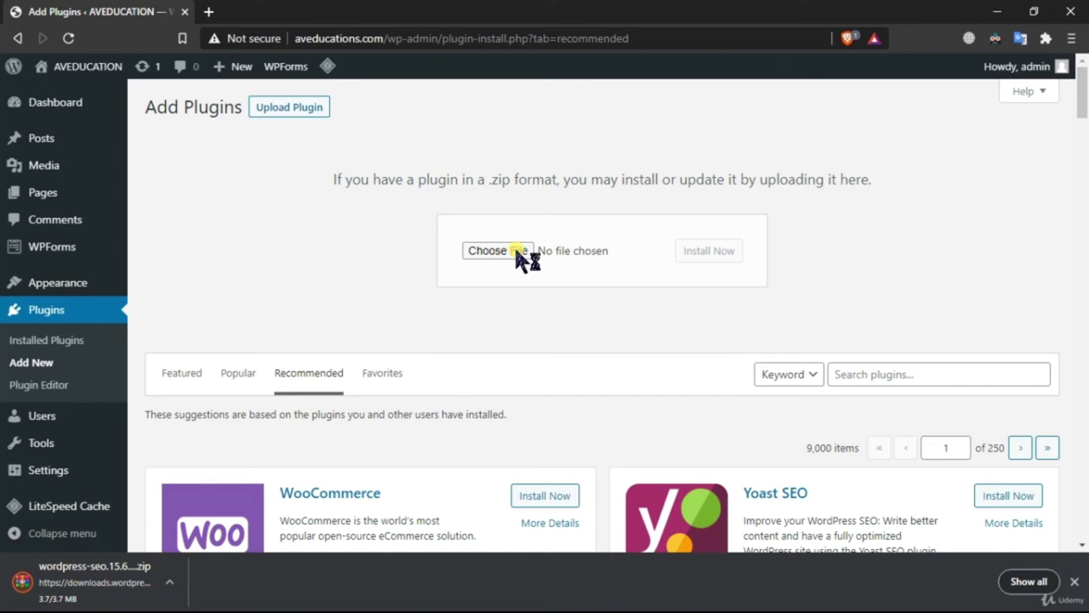
{"action": "scroll", "coordinate": [289, 189], "scroll_direction": "down", "scroll_amount": 6}
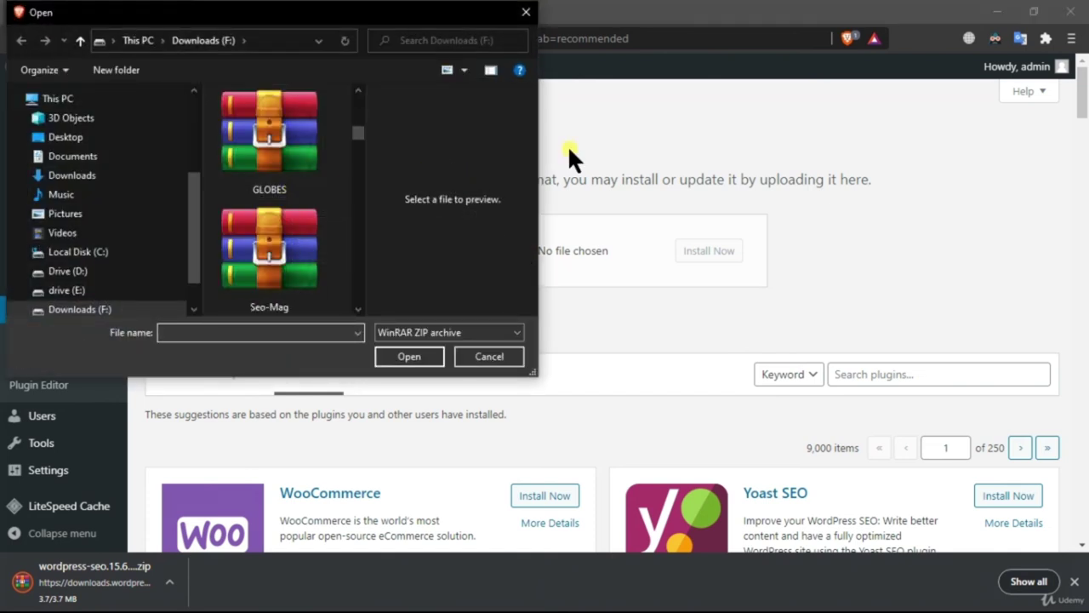
{"action": "left_click", "coordinate": [525, 12]}
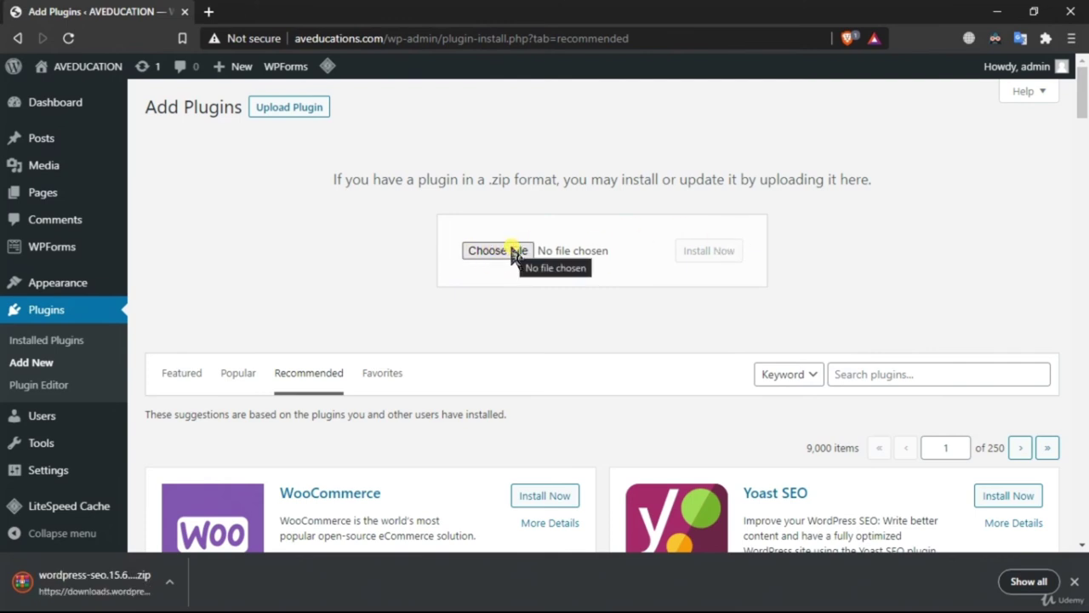
Select wordpress-seo.15.6.2 from Downloads (F:) as the plugin file to upload and install it
{"action": "left_click", "coordinate": [515, 252]}
{"action": "scroll", "coordinate": [310, 268], "scroll_direction": "up", "scroll_amount": 1}
{"action": "left_click", "coordinate": [302, 169]}
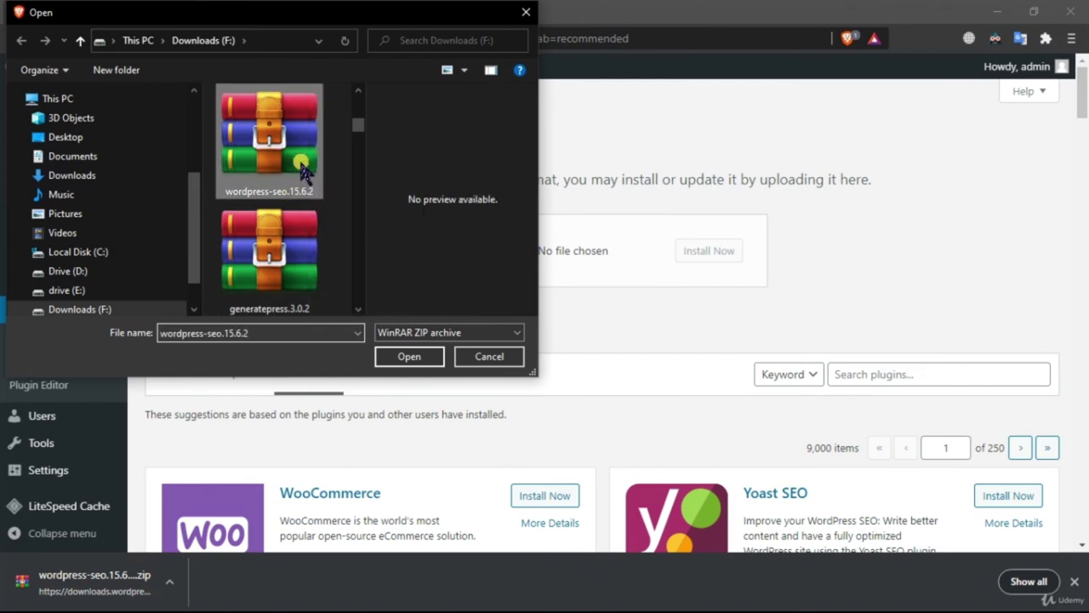
{"action": "left_click", "coordinate": [406, 358]}
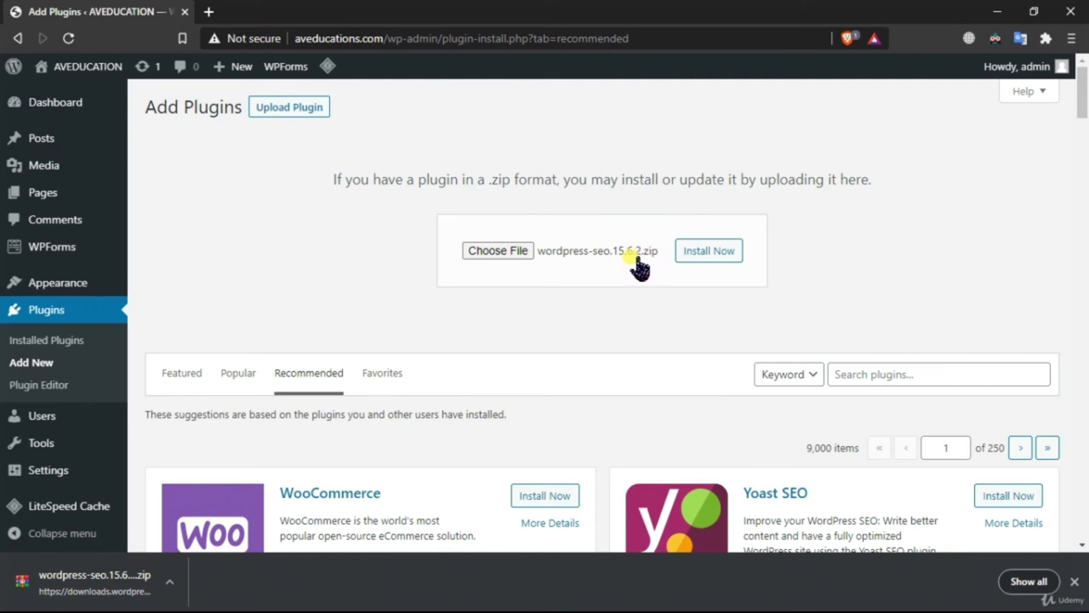
{"action": "left_click", "coordinate": [727, 252]}
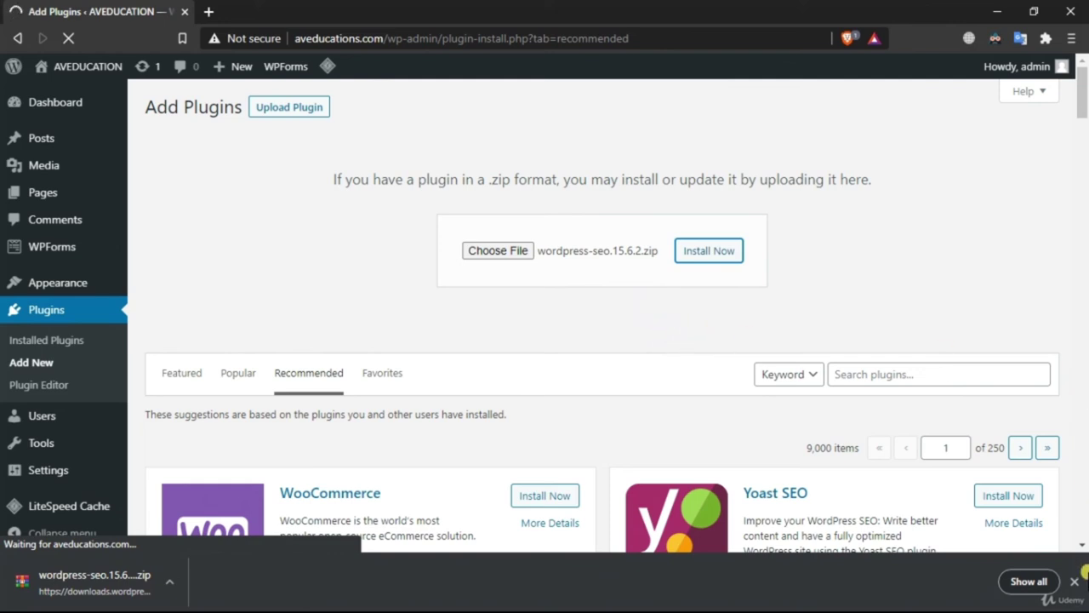
Dismiss the browser's downloads bar and activate the Yoast SEO plugin once its installation finishes
{"action": "left_click", "coordinate": [1074, 582]}
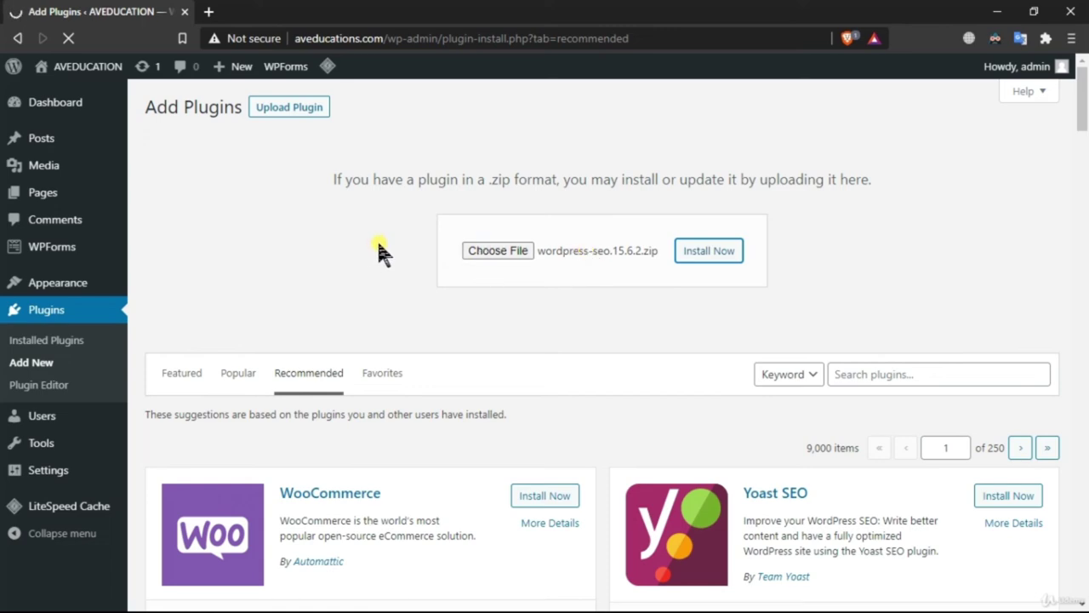
{"action": "scroll", "coordinate": [388, 236], "scroll_direction": "down", "scroll_amount": 8}
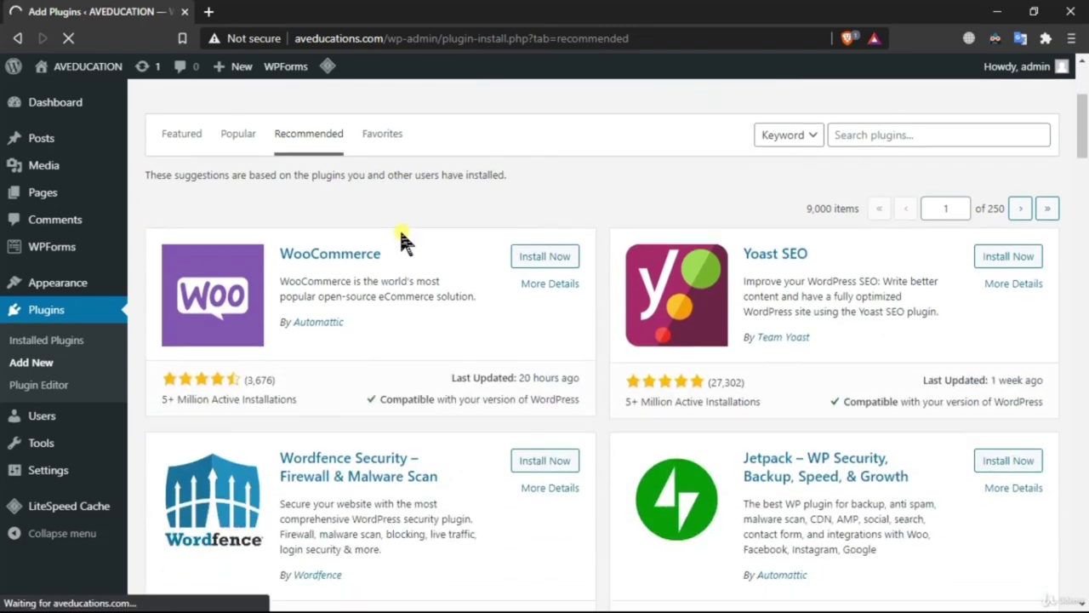
{"action": "scroll", "coordinate": [337, 490], "scroll_direction": "up", "scroll_amount": 8}
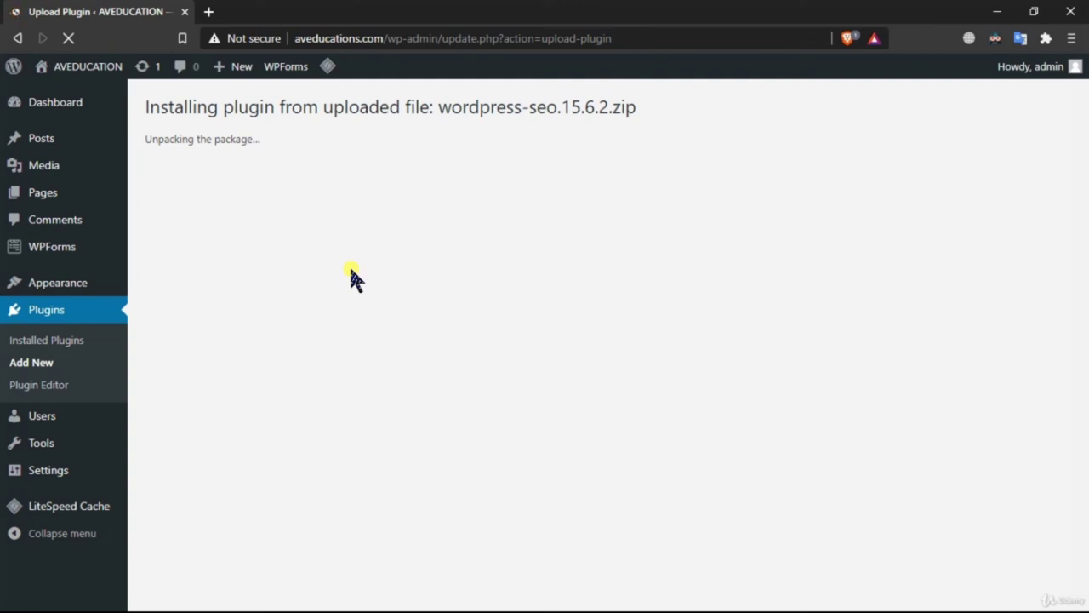
{"action": "left_click_drag", "start_coordinate": [157, 152], "coordinate": [320, 159]}
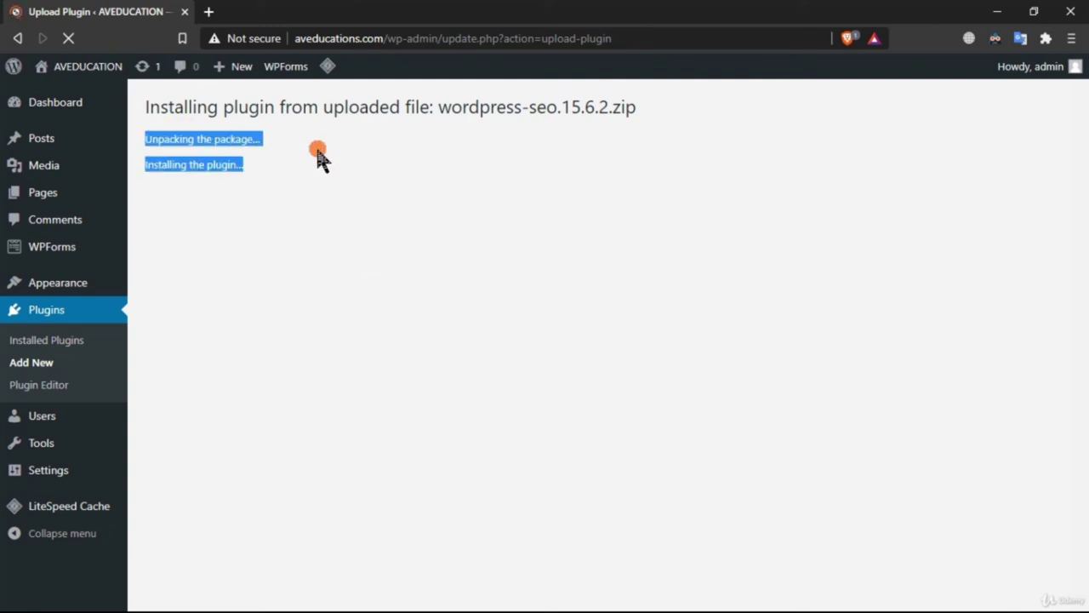
{"action": "left_click", "coordinate": [338, 243]}
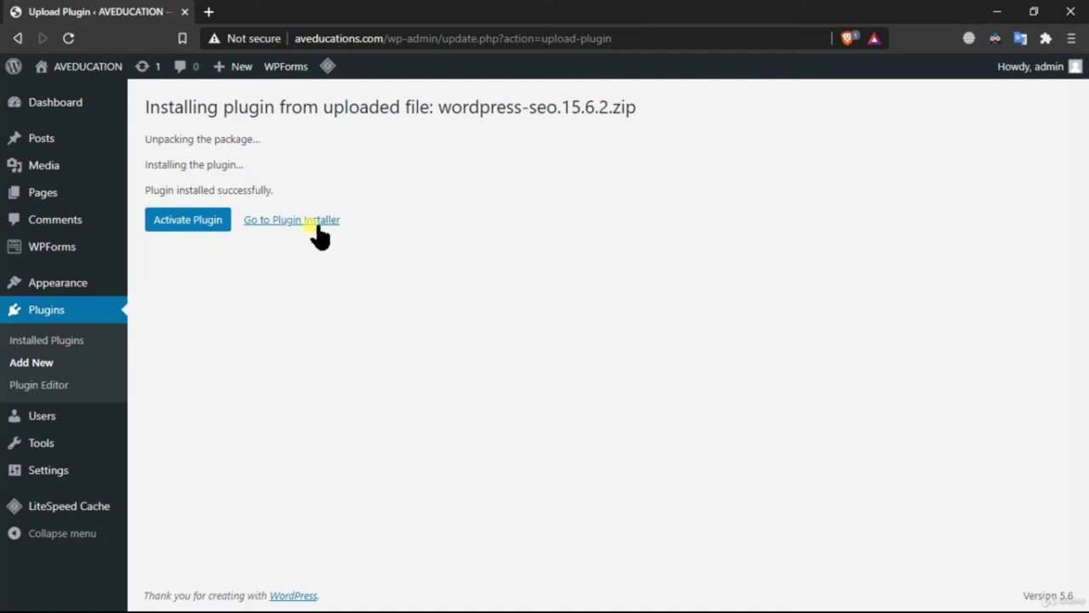
{"action": "left_click", "coordinate": [207, 223]}
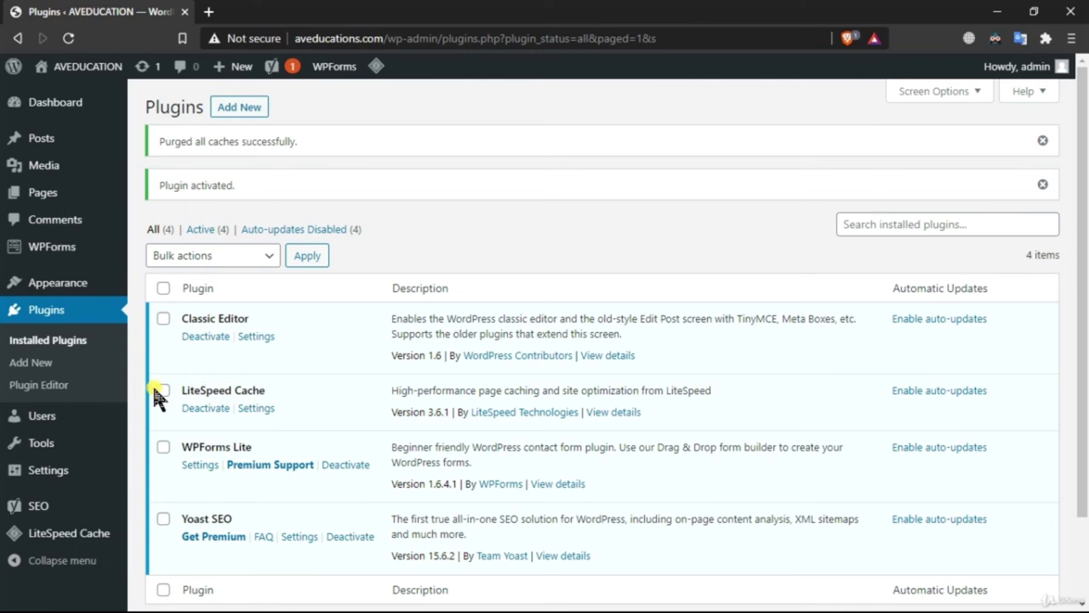
Open the General page of the Yoast SEO plugin's settings
{"action": "mouse_move", "coordinate": [98, 511]}
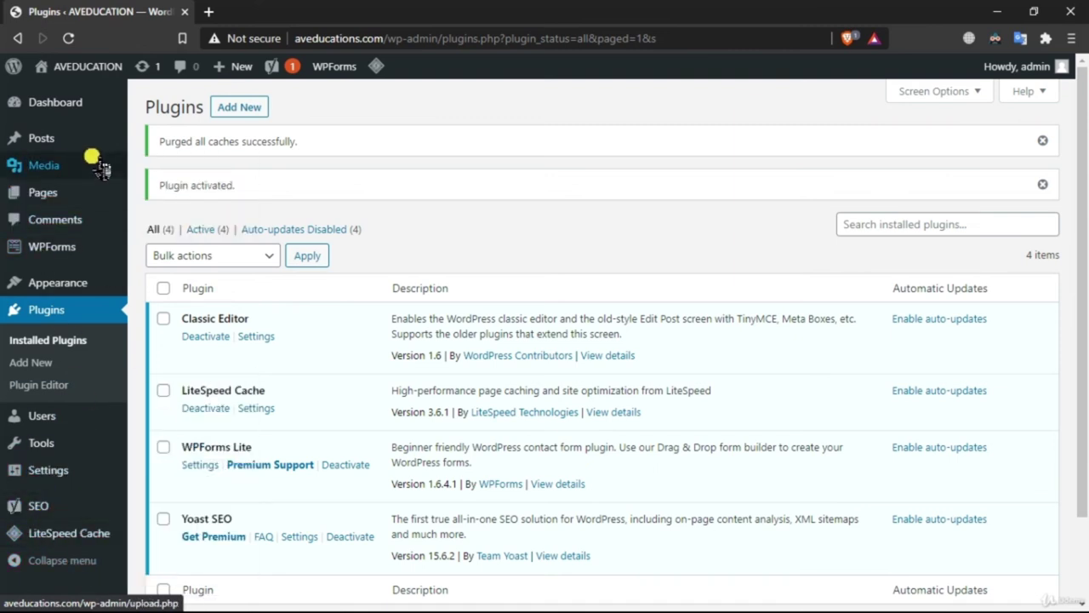
{"action": "mouse_move", "coordinate": [103, 170]}
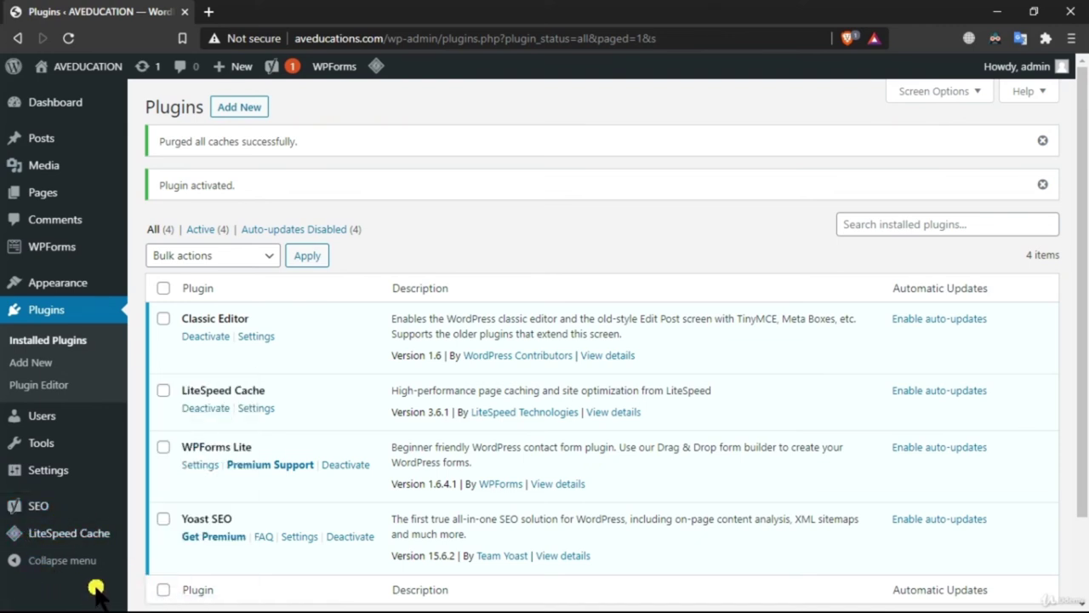
{"action": "mouse_move", "coordinate": [25, 470]}
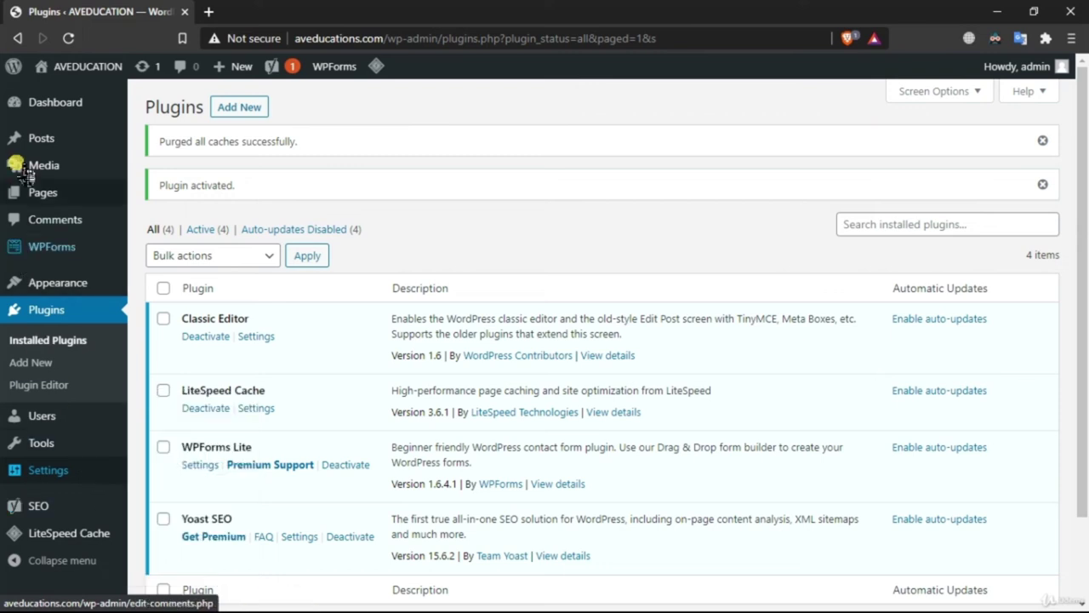
{"action": "mouse_move", "coordinate": [64, 470]}
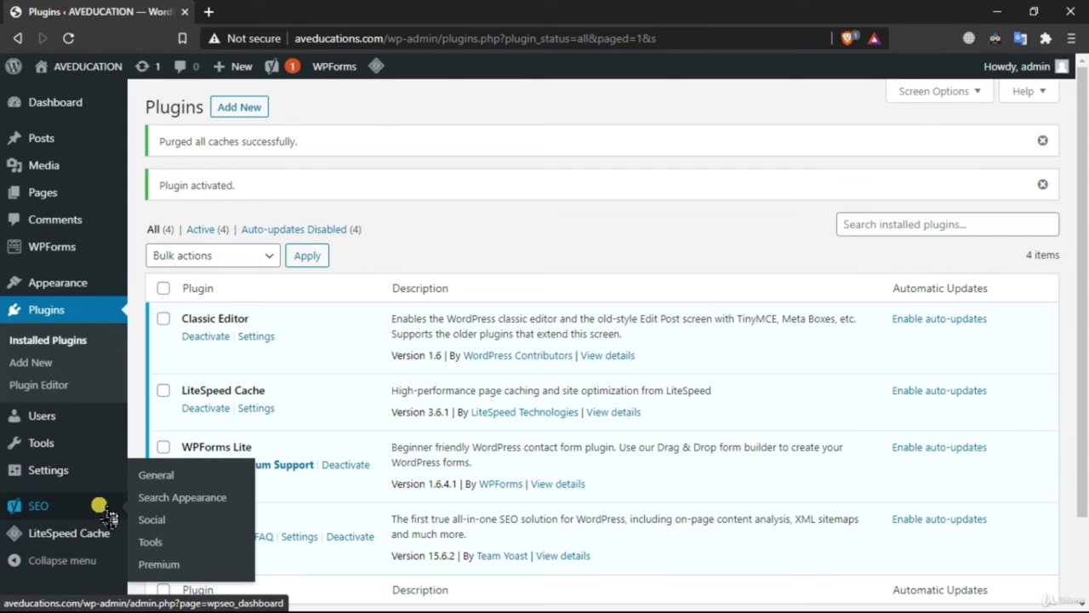
{"action": "left_click", "coordinate": [225, 479]}
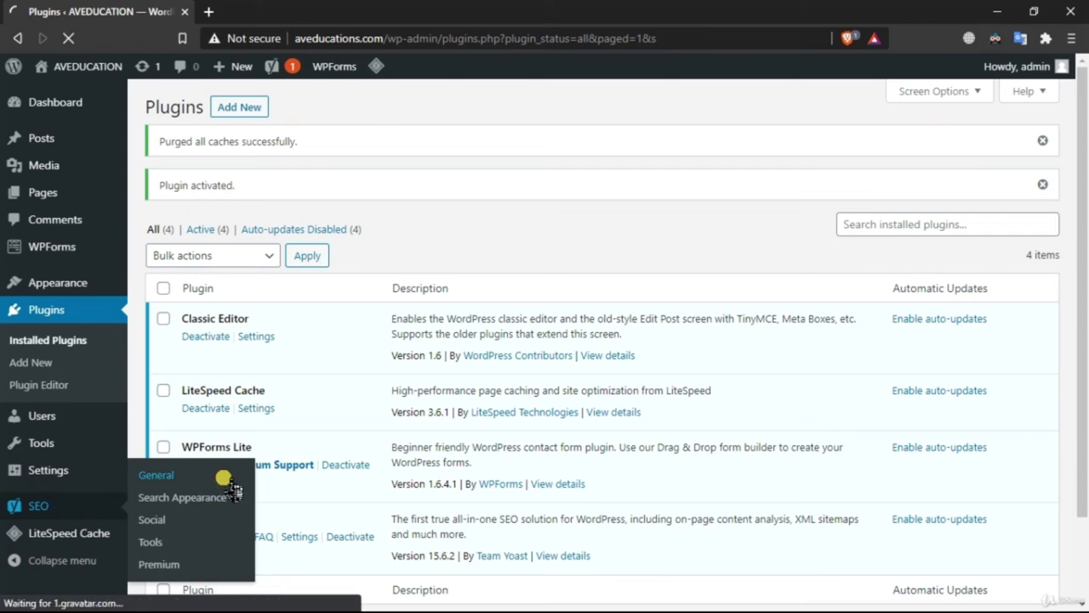
Try switching off SEO analysis, Readability analysis, Cornerstone content, Text link counter and XML sitemaps in Yoast SEO's features
{"action": "scroll", "coordinate": [270, 289], "scroll_direction": "down", "scroll_amount": 1}
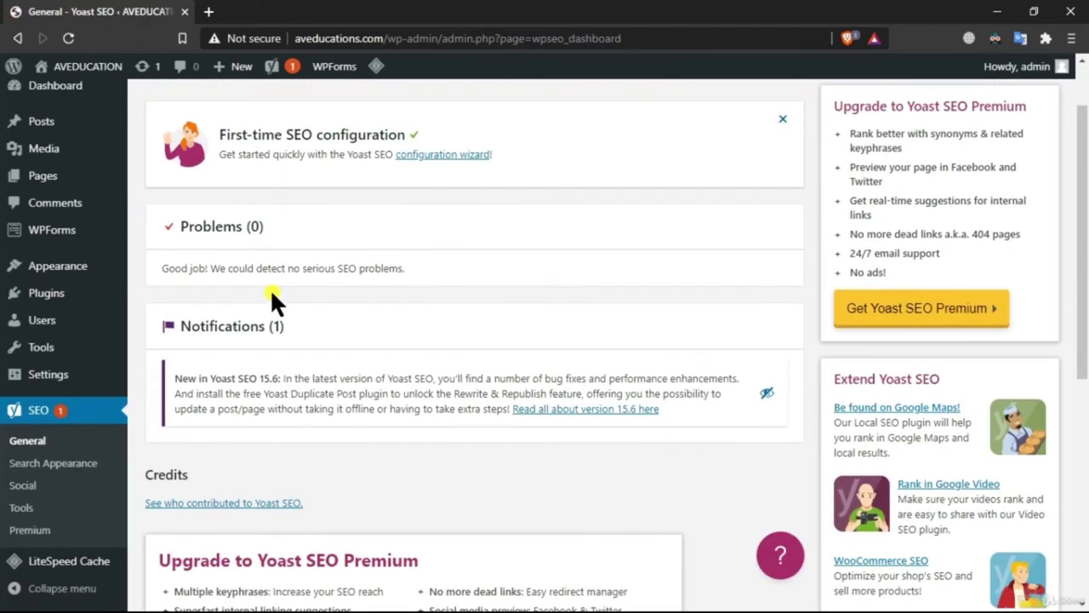
{"action": "scroll", "coordinate": [273, 282], "scroll_direction": "down", "scroll_amount": 3}
{"action": "scroll", "coordinate": [293, 282], "scroll_direction": "down", "scroll_amount": 2}
{"action": "scroll", "coordinate": [300, 290], "scroll_direction": "up", "scroll_amount": 5}
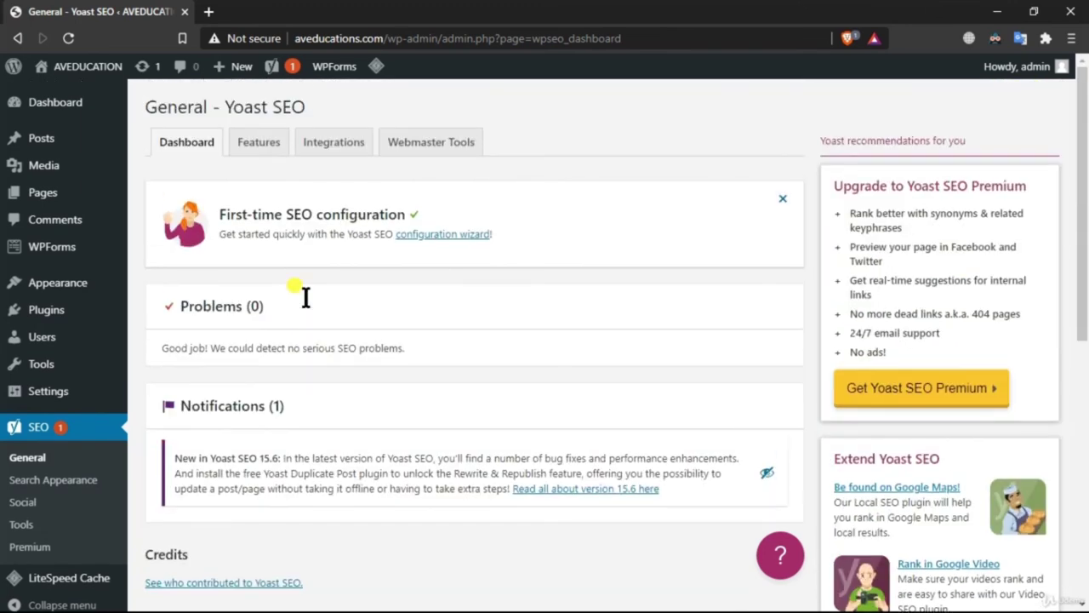
{"action": "left_click", "coordinate": [268, 145]}
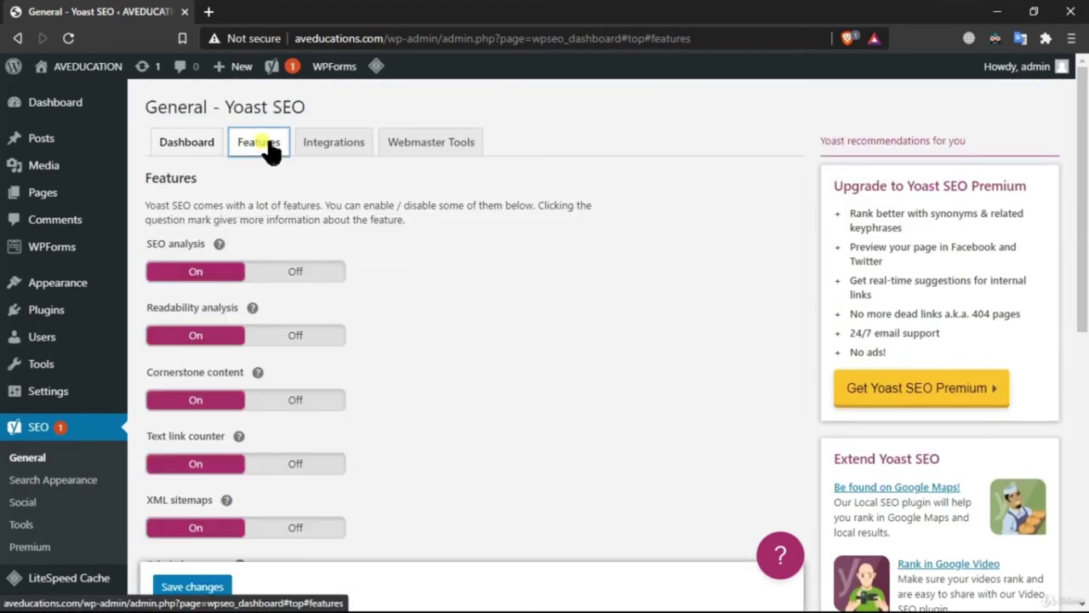
{"action": "left_click", "coordinate": [309, 274]}
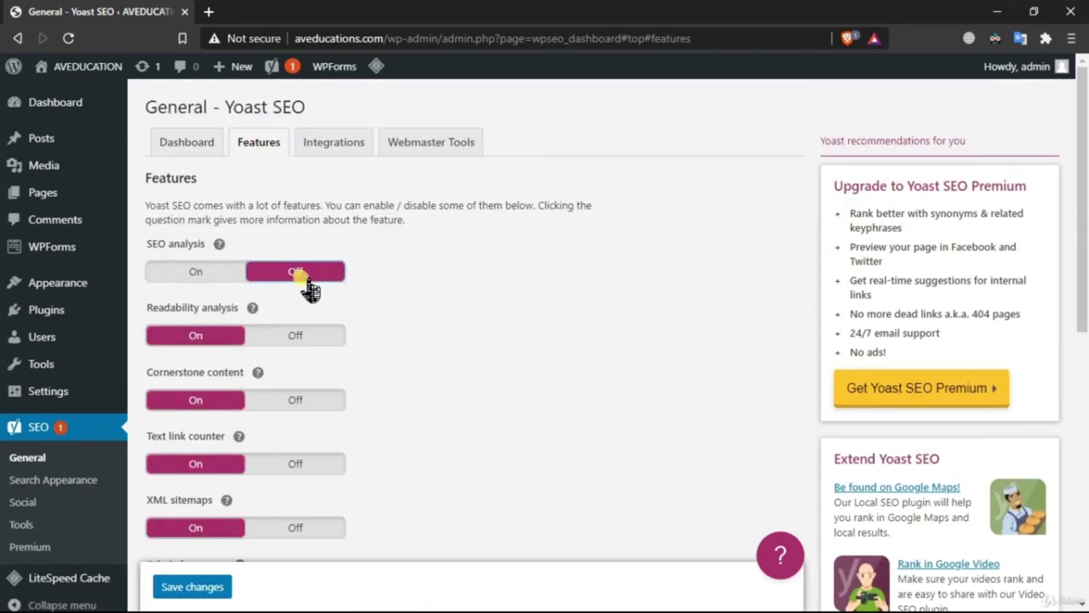
{"action": "left_click", "coordinate": [305, 343]}
{"action": "left_click", "coordinate": [302, 406]}
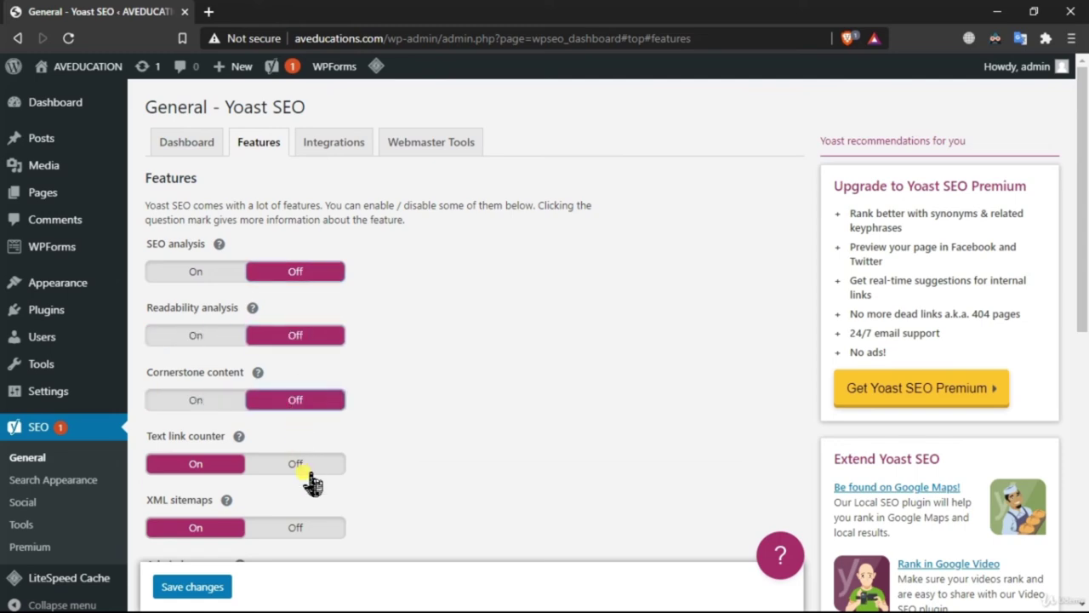
{"action": "left_click", "coordinate": [308, 469]}
{"action": "left_click", "coordinate": [312, 526]}
Look over the remaining Yoast SEO feature switches, then the Integrations and Webmaster Tools verification settings
{"action": "scroll", "coordinate": [377, 323], "scroll_direction": "down", "scroll_amount": 5}
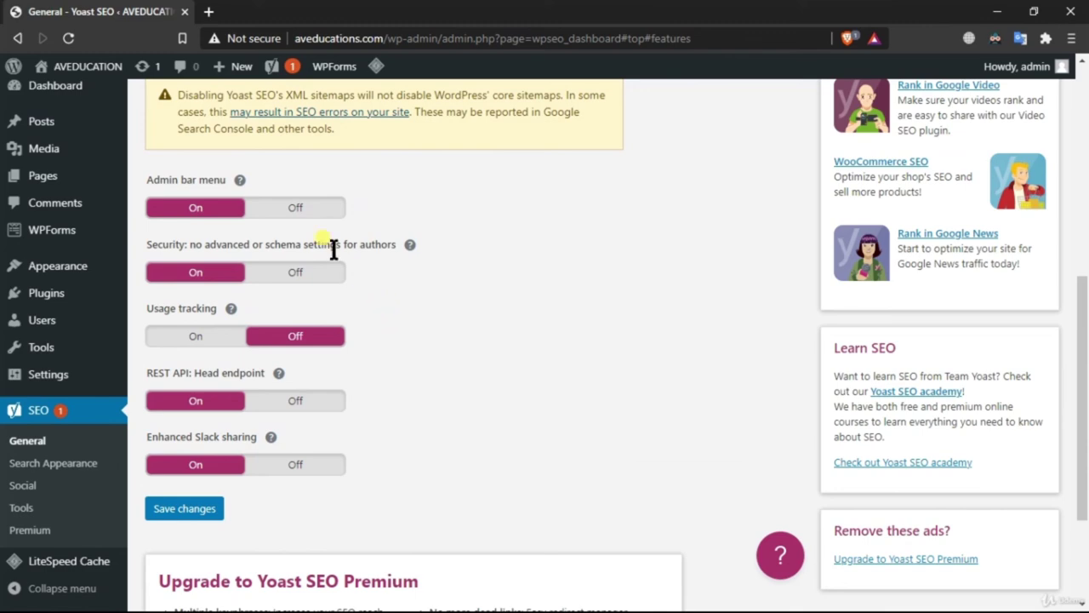
{"action": "scroll", "coordinate": [336, 316], "scroll_direction": "up", "scroll_amount": 5}
{"action": "scroll", "coordinate": [344, 256], "scroll_direction": "up", "scroll_amount": 2}
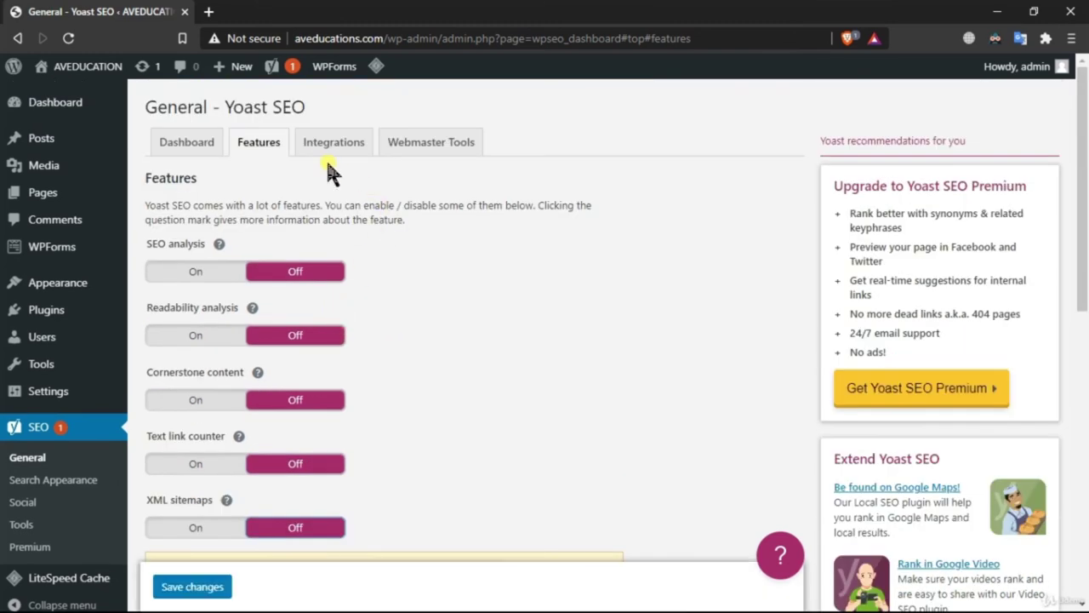
{"action": "left_click", "coordinate": [330, 142]}
{"action": "left_click", "coordinate": [436, 155]}
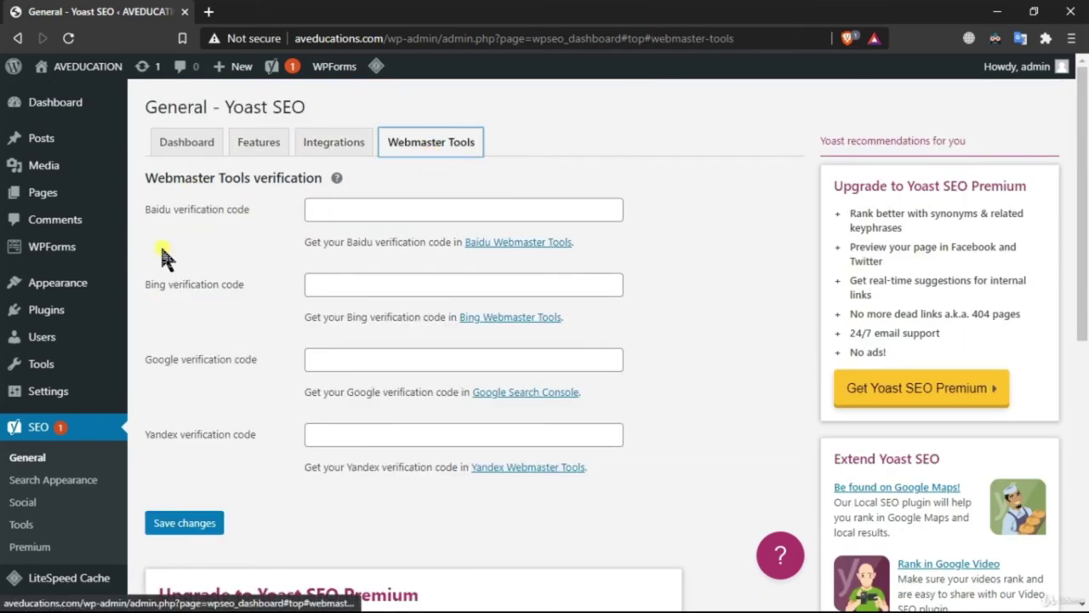
{"action": "scroll", "coordinate": [372, 309], "scroll_direction": "down", "scroll_amount": 6}
{"action": "scroll", "coordinate": [254, 281], "scroll_direction": "up", "scroll_amount": 6}
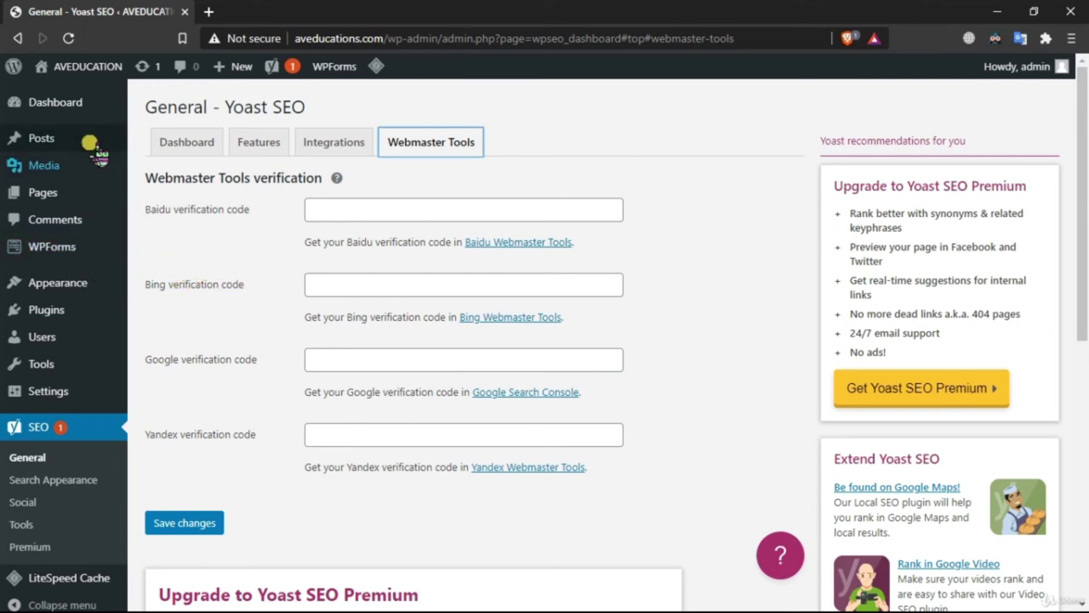
Return to the WordPress Dashboard home page and collapse its WPForms widget
{"action": "mouse_move", "coordinate": [73, 103]}
{"action": "left_click", "coordinate": [238, 105]}
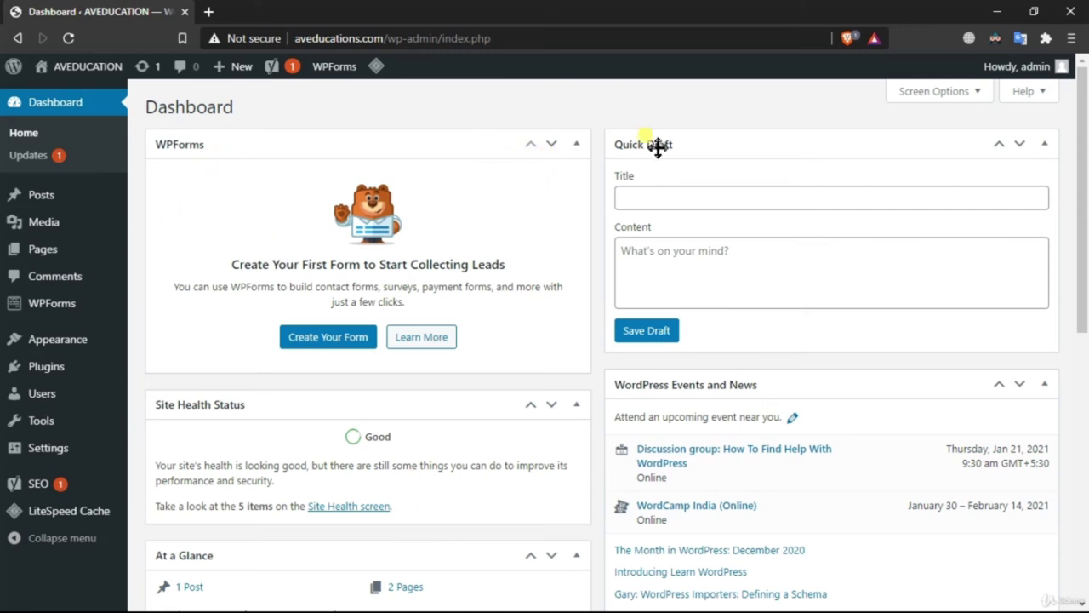
{"action": "left_click", "coordinate": [578, 146]}
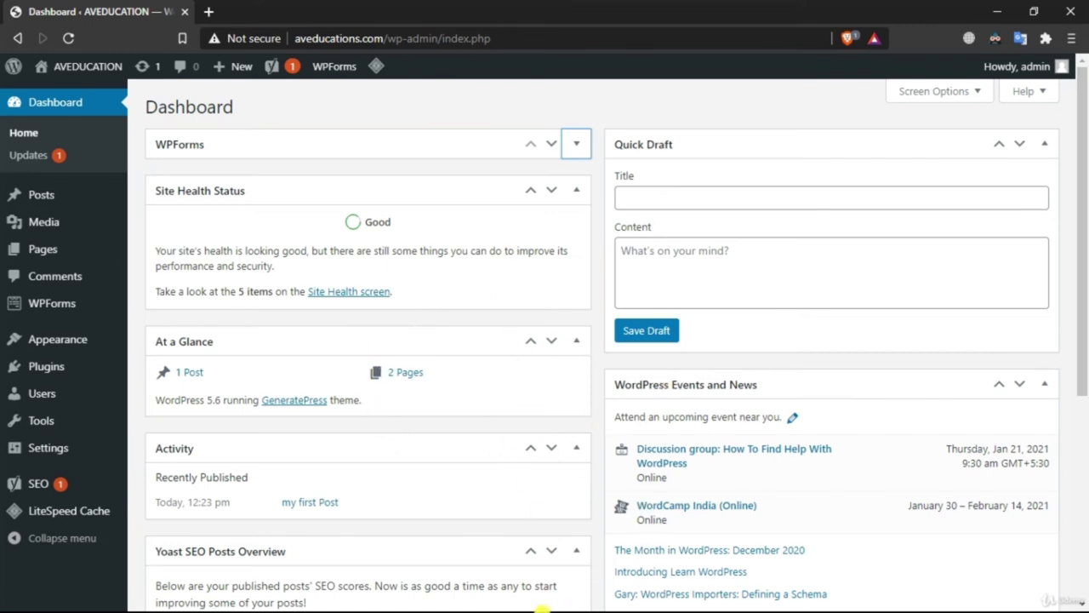
{"action": "scroll", "coordinate": [596, 587], "scroll_direction": "down", "scroll_amount": 4}
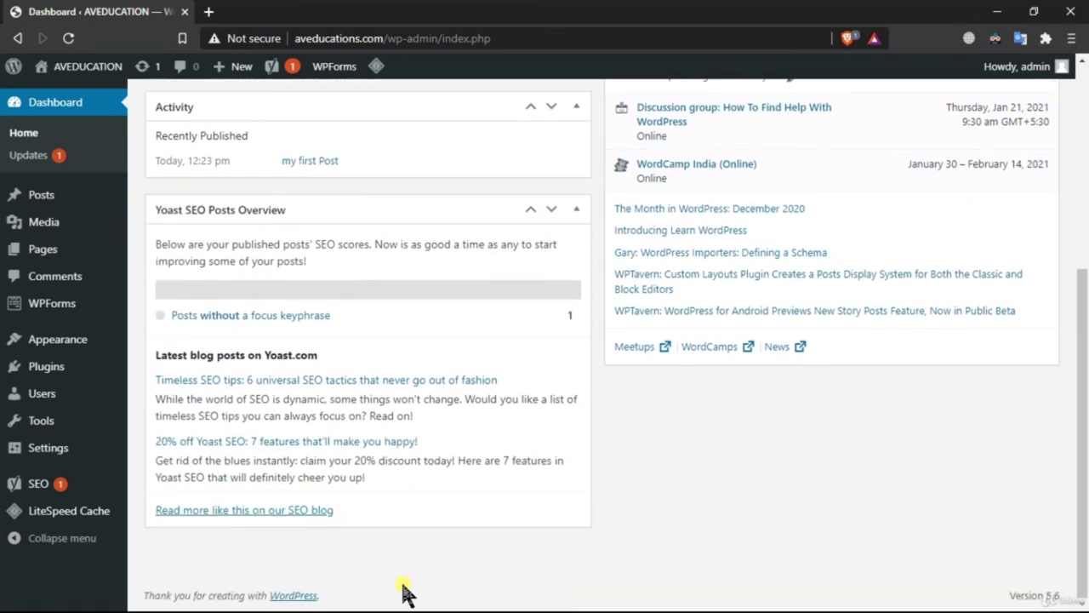
{"action": "left_click_drag", "start_coordinate": [404, 593], "coordinate": [634, 513]}
{"action": "left_click", "coordinate": [641, 509]}
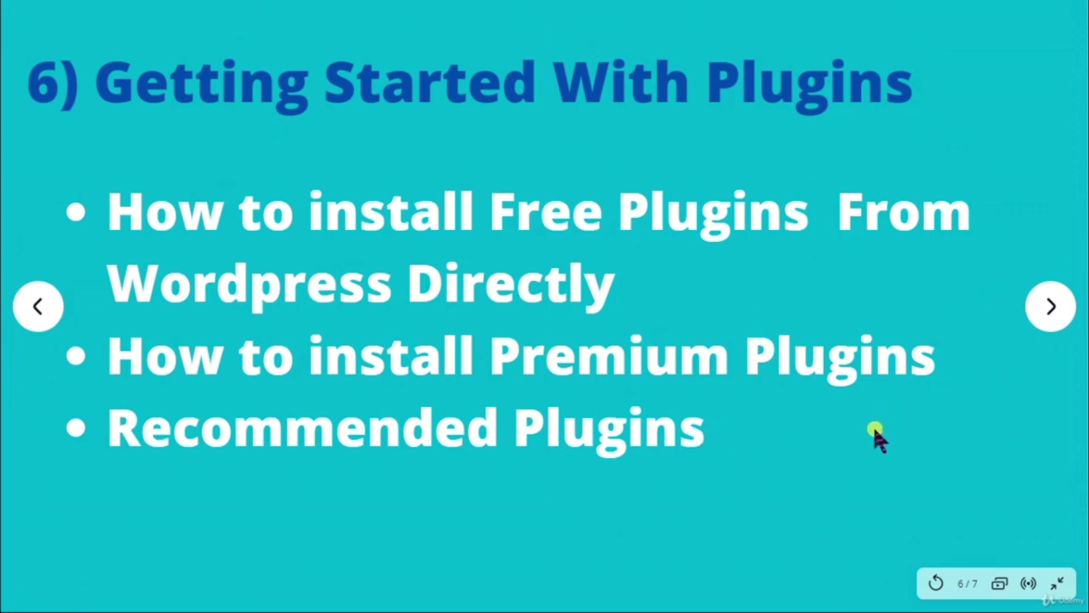
{"action": "key", "text": "Right"}
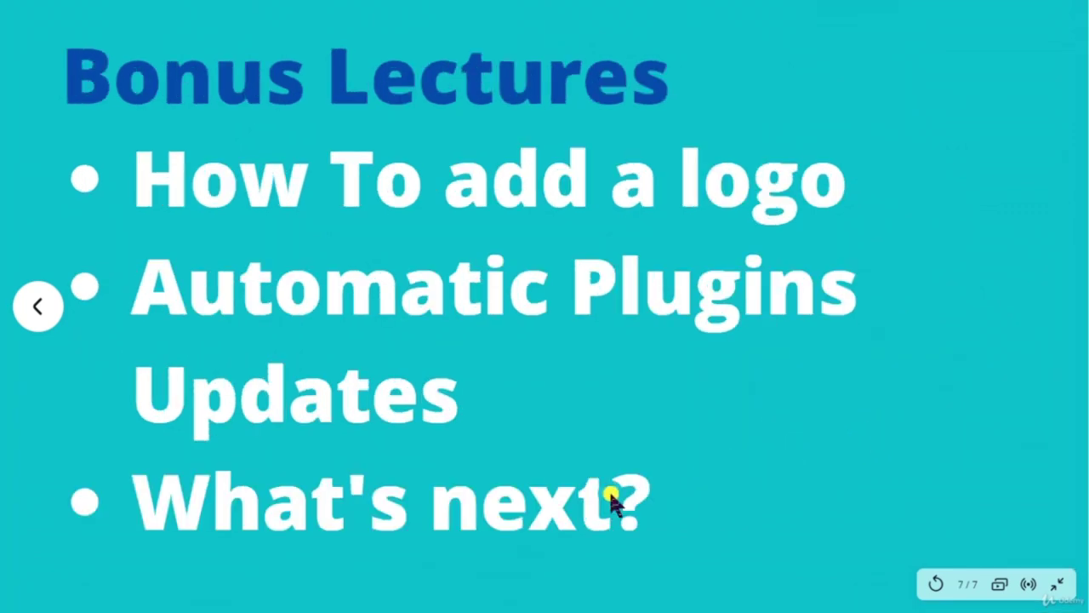
{"action": "left_click", "coordinate": [37, 307]}
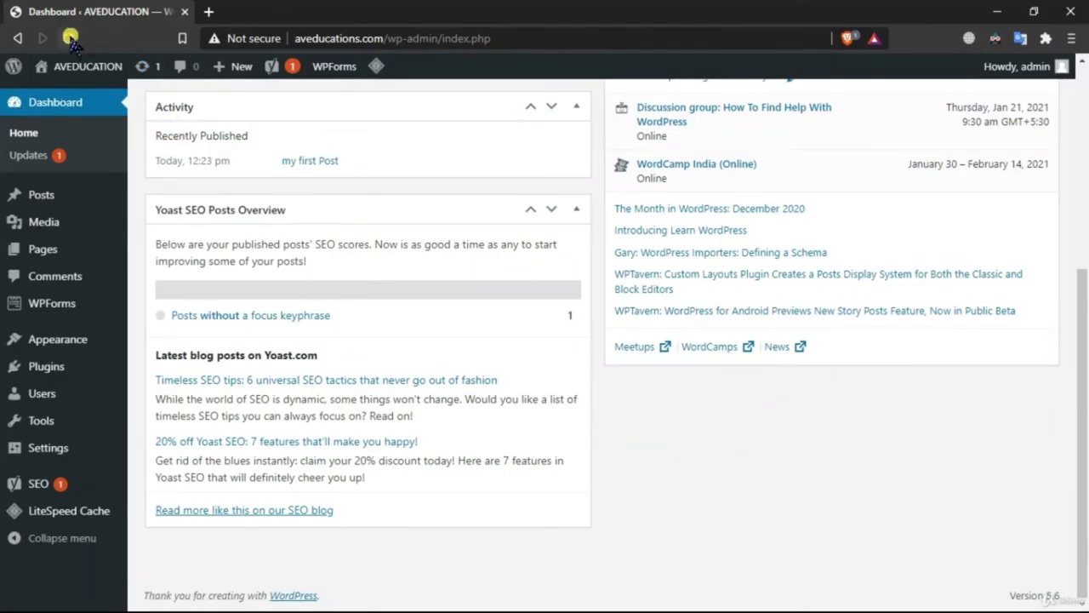
Open the page for adding new plugins and show the details of the featured Jetpack plugin
{"action": "scroll", "coordinate": [247, 212], "scroll_direction": "up", "scroll_amount": 4}
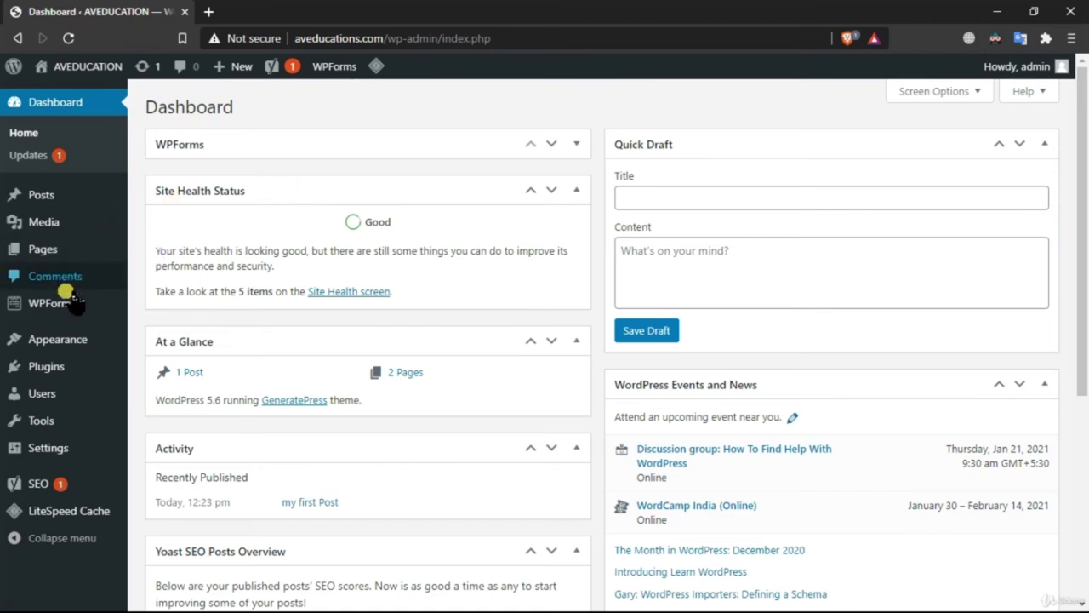
{"action": "mouse_move", "coordinate": [77, 362]}
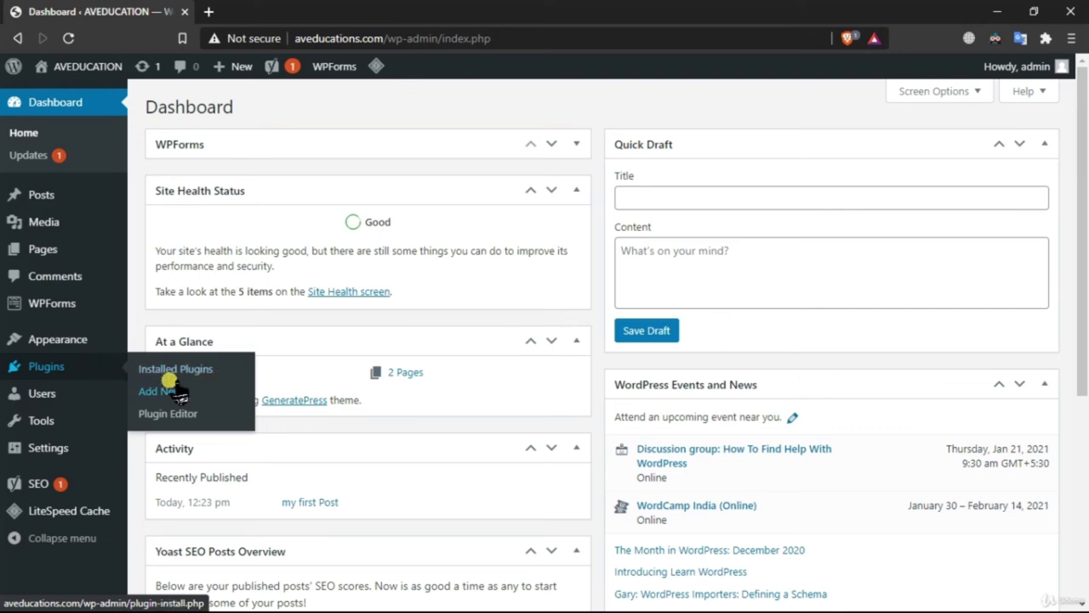
{"action": "left_click", "coordinate": [242, 393]}
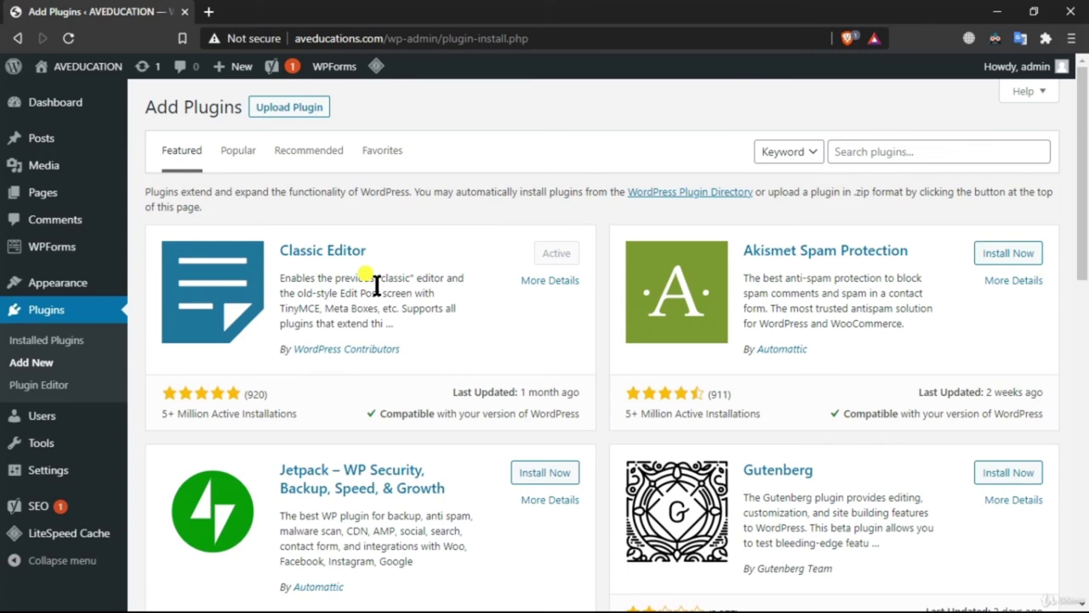
{"action": "scroll", "coordinate": [578, 187], "scroll_direction": "down", "scroll_amount": 2}
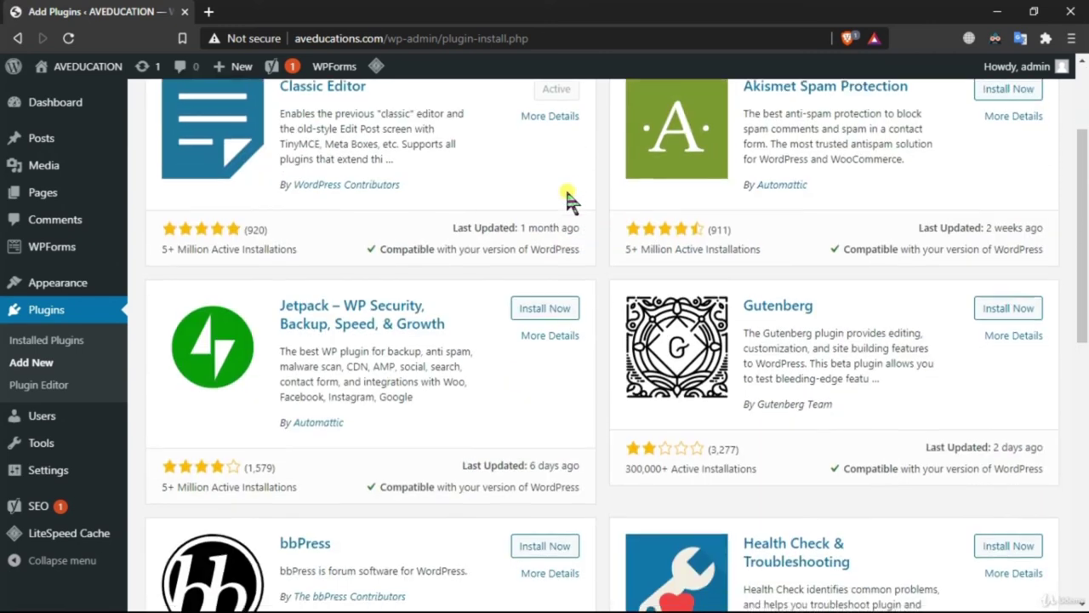
{"action": "scroll", "coordinate": [579, 194], "scroll_direction": "down", "scroll_amount": 1}
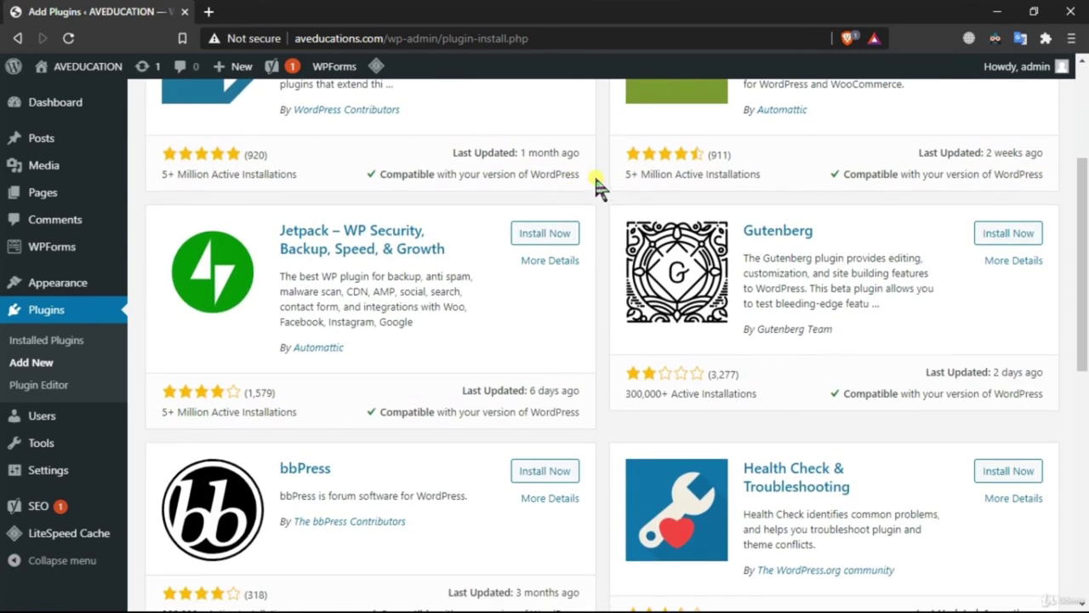
{"action": "left_click", "coordinate": [368, 245]}
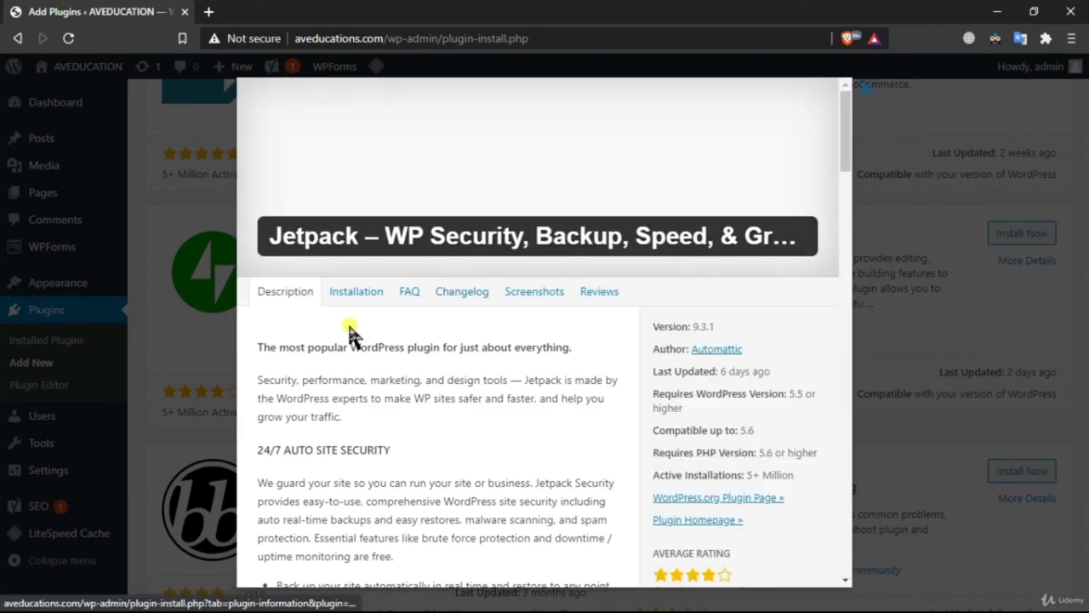
Skim the Installation, FAQ and Changelog information in the Jetpack plugin details
{"action": "scroll", "coordinate": [541, 355], "scroll_direction": "down", "scroll_amount": 1}
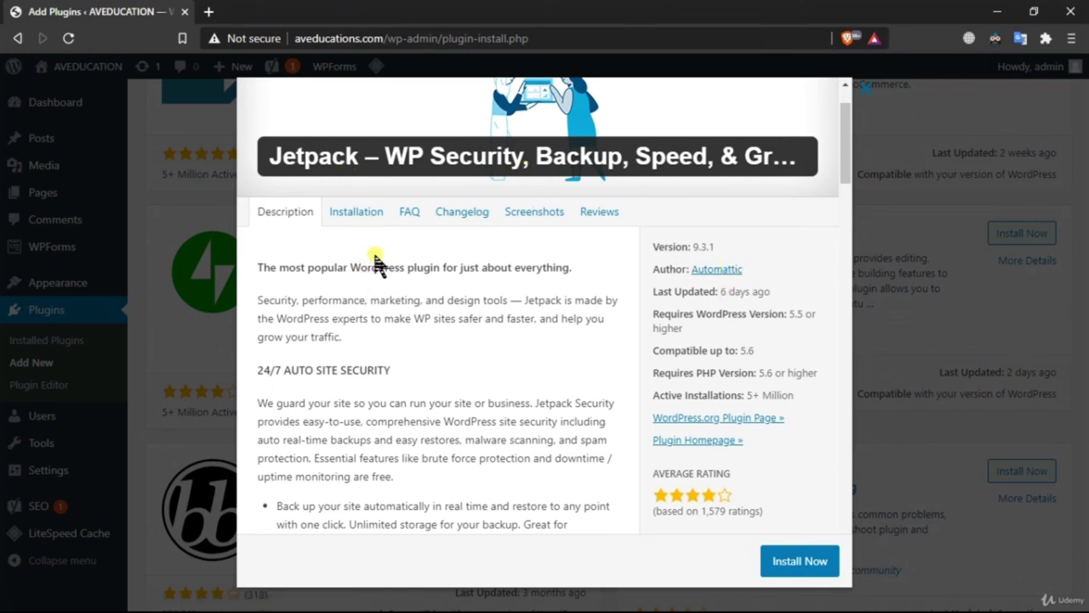
{"action": "left_click", "coordinate": [365, 225]}
{"action": "left_click", "coordinate": [415, 224]}
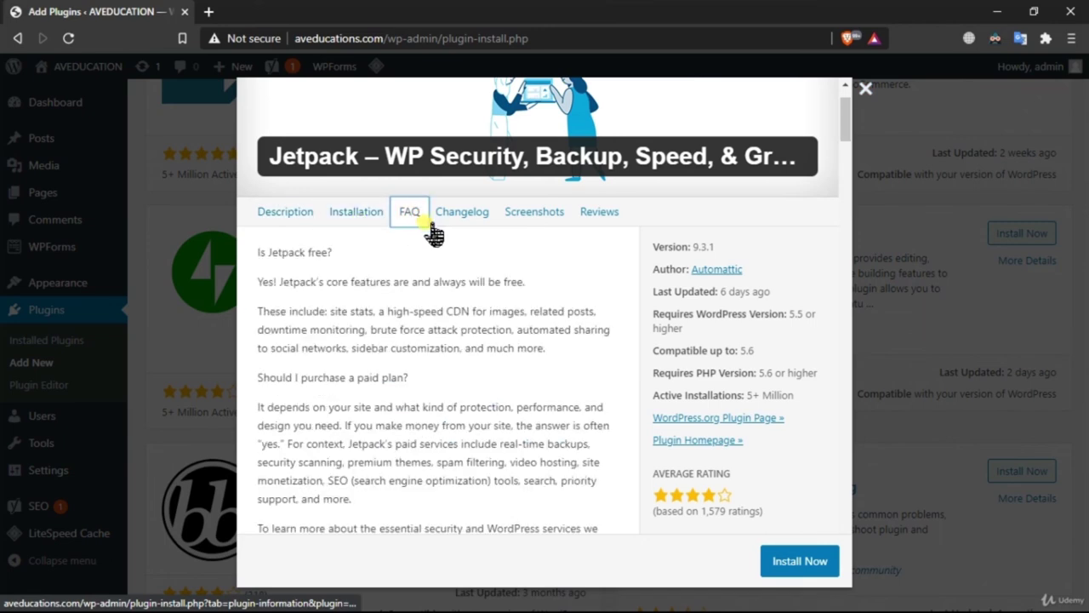
{"action": "left_click", "coordinate": [462, 224]}
{"action": "left_click", "coordinate": [293, 213]}
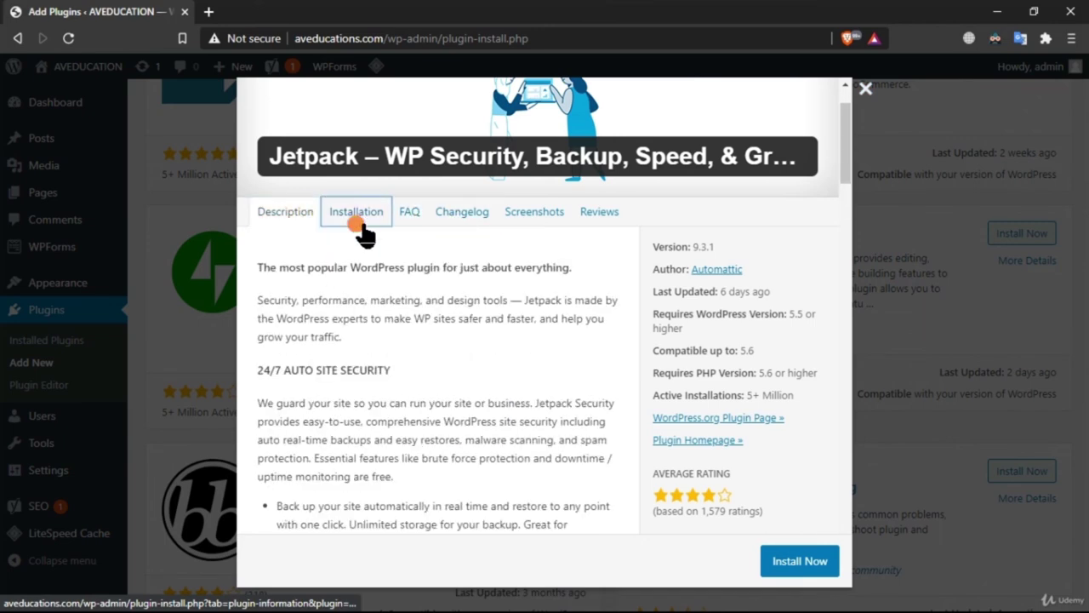
{"action": "left_click", "coordinate": [361, 214]}
{"action": "left_click_drag", "start_coordinate": [309, 207], "coordinate": [319, 245]}
{"action": "left_click", "coordinate": [445, 280]}
Read through the full description of the Jetpack plugin, down to its expert support and getting started sections
{"action": "left_click", "coordinate": [290, 217]}
{"action": "scroll", "coordinate": [442, 319], "scroll_direction": "down", "scroll_amount": 1}
{"action": "scroll", "coordinate": [442, 319], "scroll_direction": "down", "scroll_amount": 15}
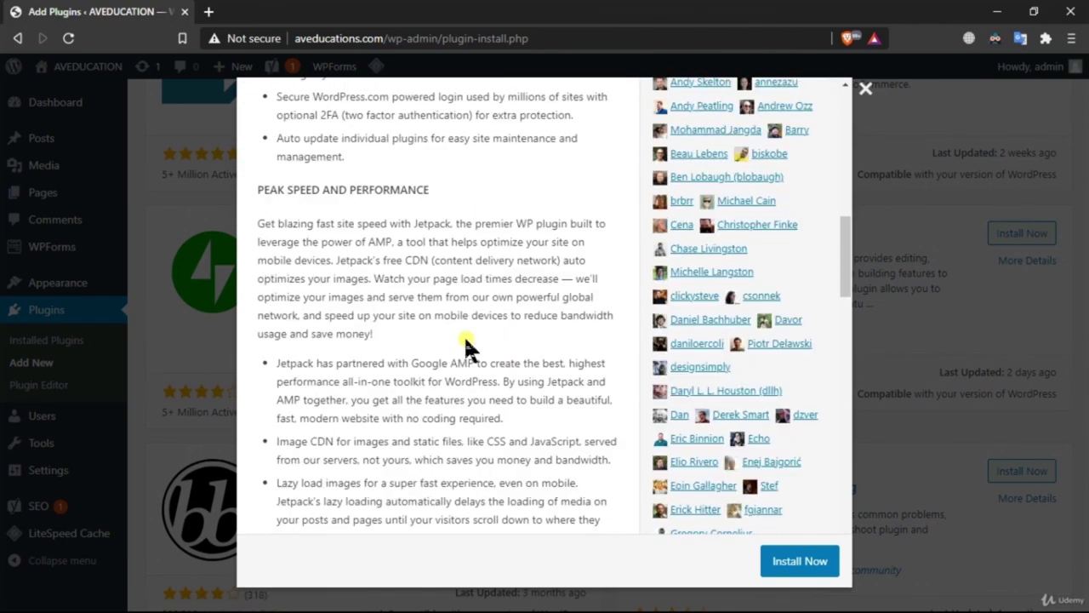
{"action": "scroll", "coordinate": [464, 323], "scroll_direction": "down", "scroll_amount": 10}
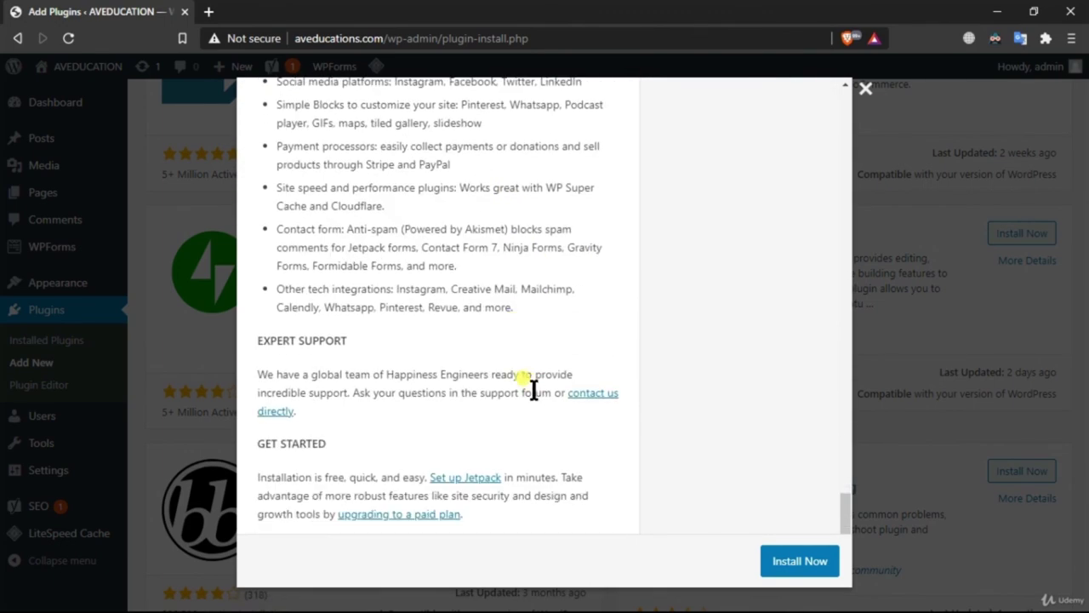
{"action": "scroll", "coordinate": [525, 385], "scroll_direction": "up", "scroll_amount": 10}
{"action": "scroll", "coordinate": [520, 382], "scroll_direction": "up", "scroll_amount": 12}
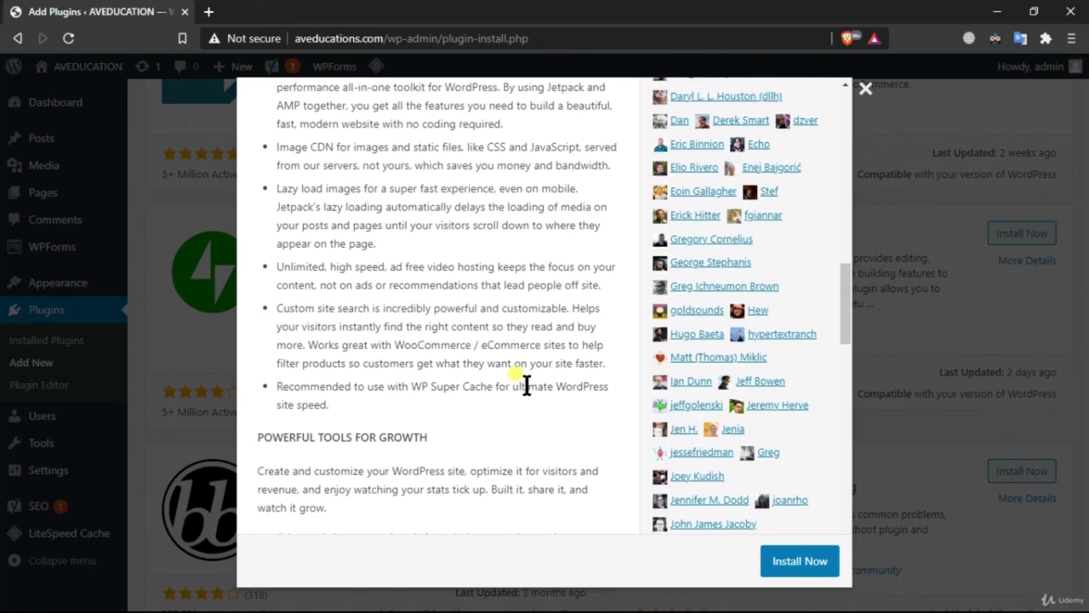
{"action": "scroll", "coordinate": [466, 295], "scroll_direction": "up", "scroll_amount": 5}
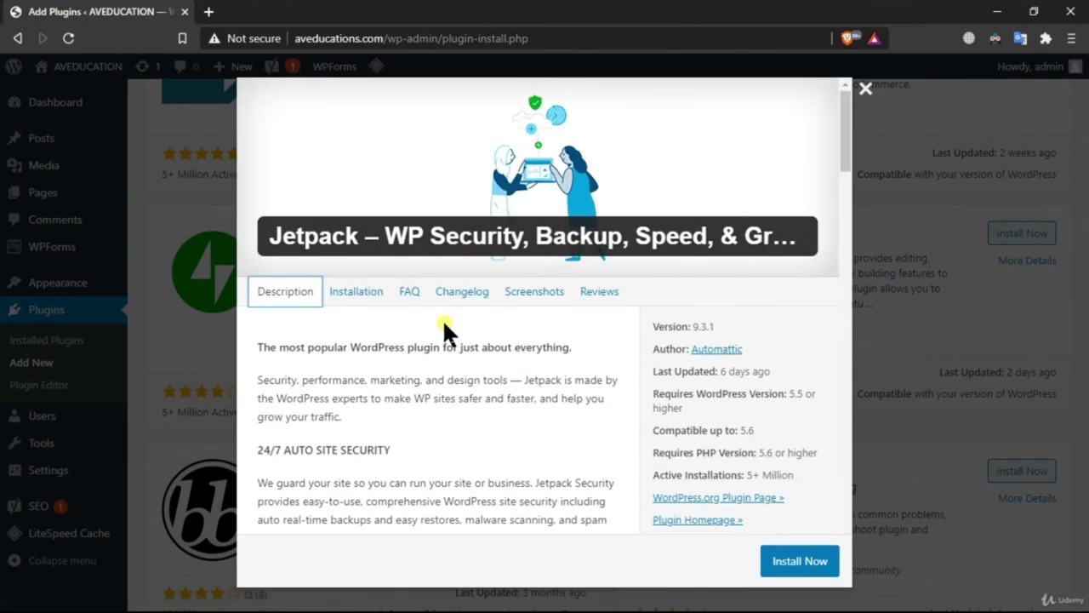
Check Jetpack's installation notes, FAQ, changelog and screenshots, then close the plugin details
{"action": "left_click", "coordinate": [358, 299]}
{"action": "left_click", "coordinate": [424, 297]}
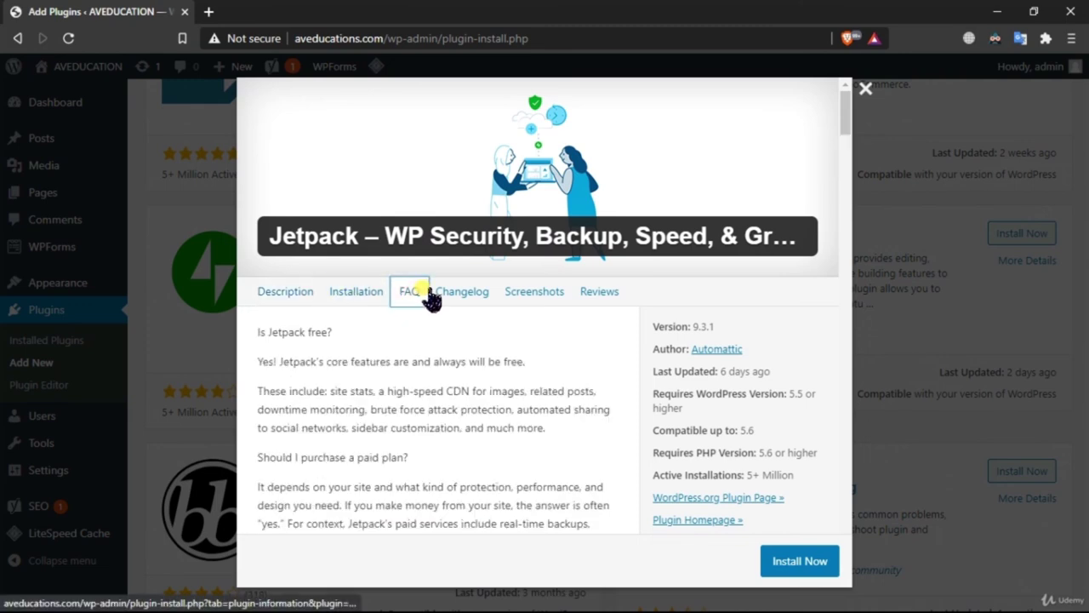
{"action": "left_click", "coordinate": [463, 293]}
{"action": "left_click", "coordinate": [534, 293]}
{"action": "scroll", "coordinate": [596, 308], "scroll_direction": "down", "scroll_amount": 2}
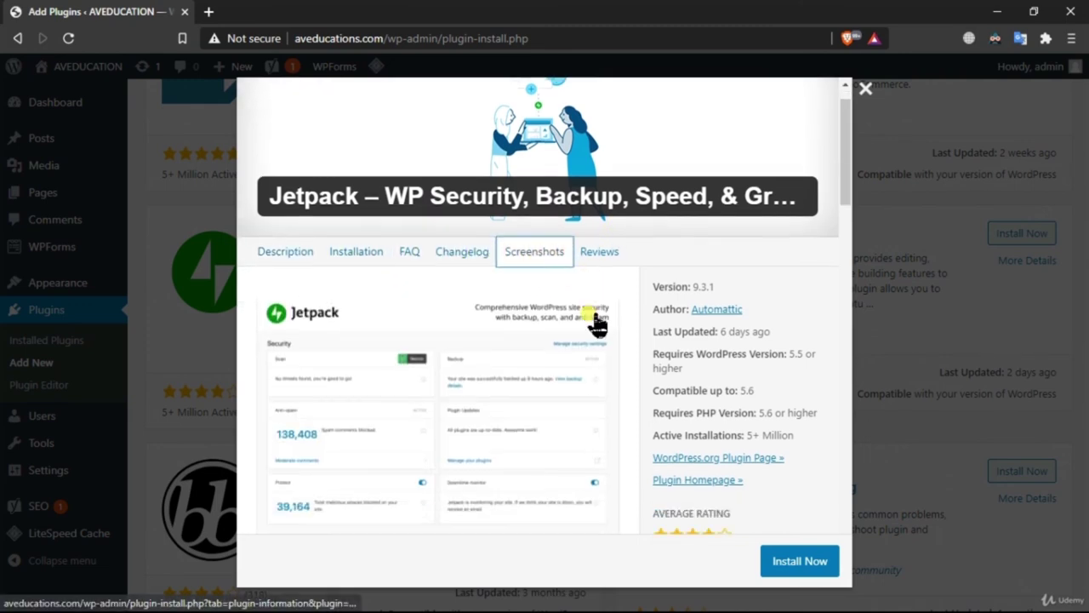
{"action": "scroll", "coordinate": [606, 312], "scroll_direction": "down", "scroll_amount": 12}
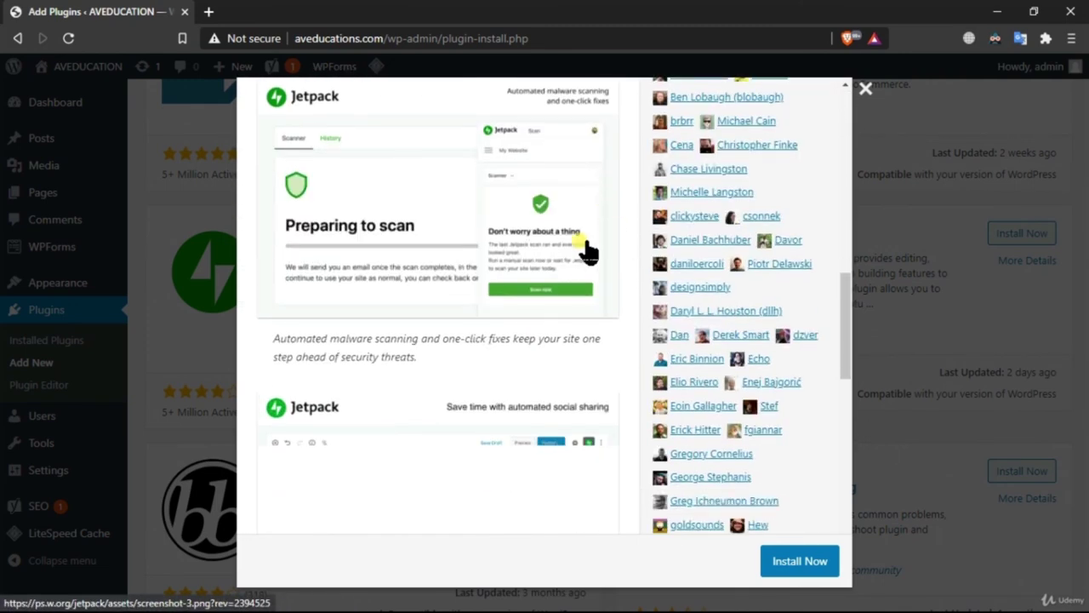
{"action": "left_click", "coordinate": [865, 88]}
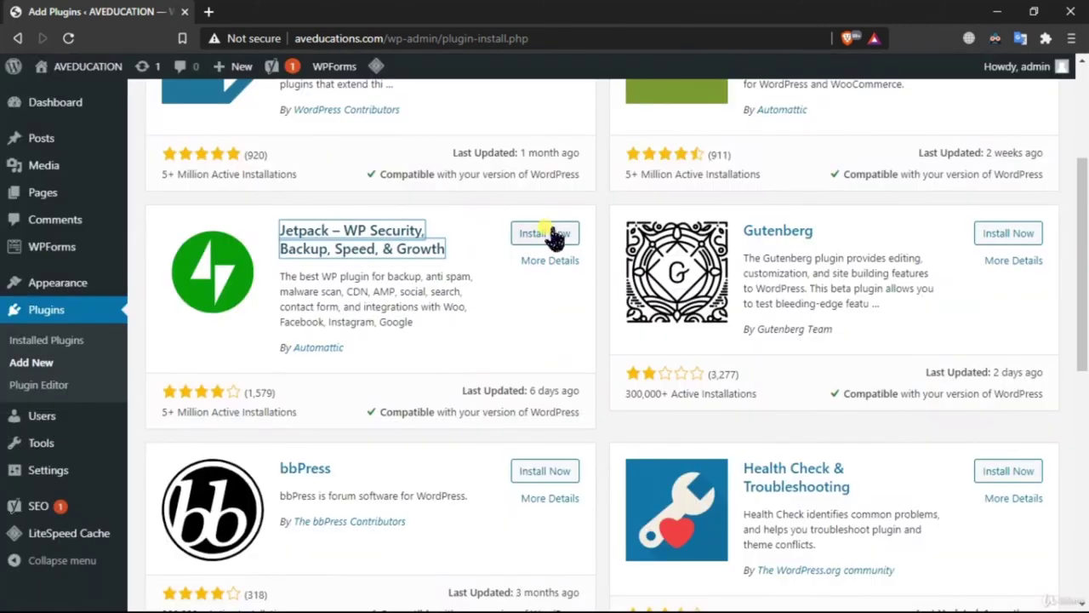
Install the Jetpack – WP Security, Backup, Speed, & Growth plugin from the featured plugins
{"action": "left_click", "coordinate": [548, 234]}
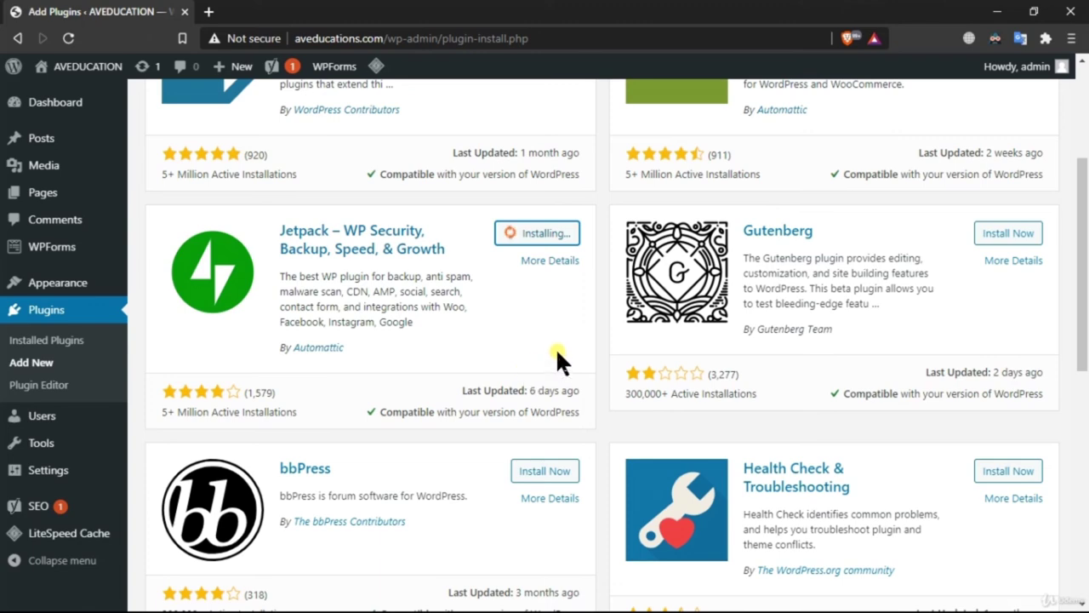
{"action": "scroll", "coordinate": [557, 349], "scroll_direction": "down", "scroll_amount": 5}
{"action": "scroll", "coordinate": [575, 346], "scroll_direction": "up", "scroll_amount": 5}
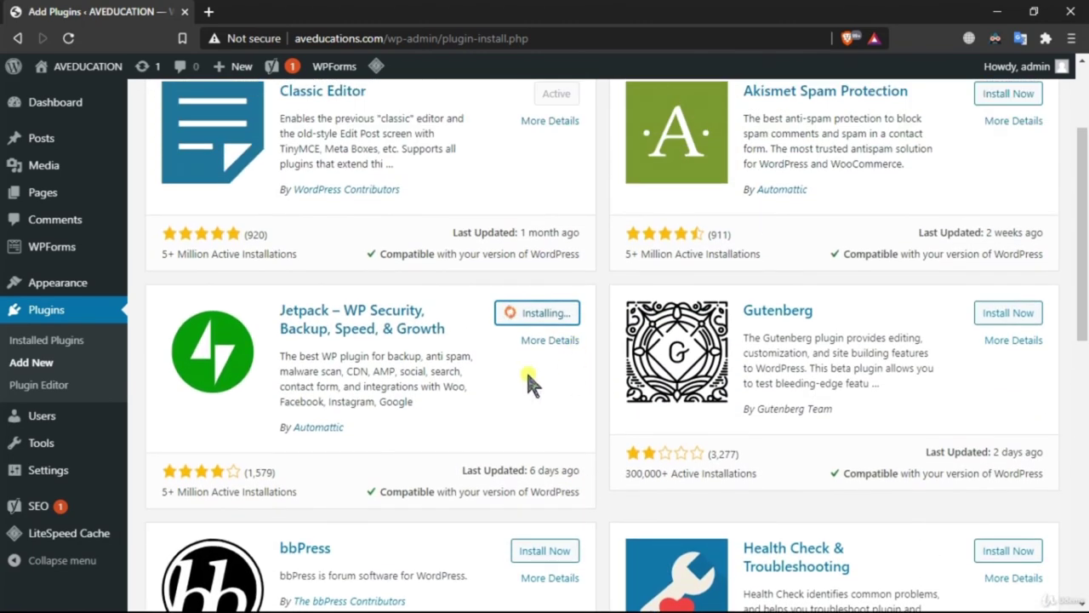
{"action": "scroll", "coordinate": [526, 370], "scroll_direction": "up", "scroll_amount": 2}
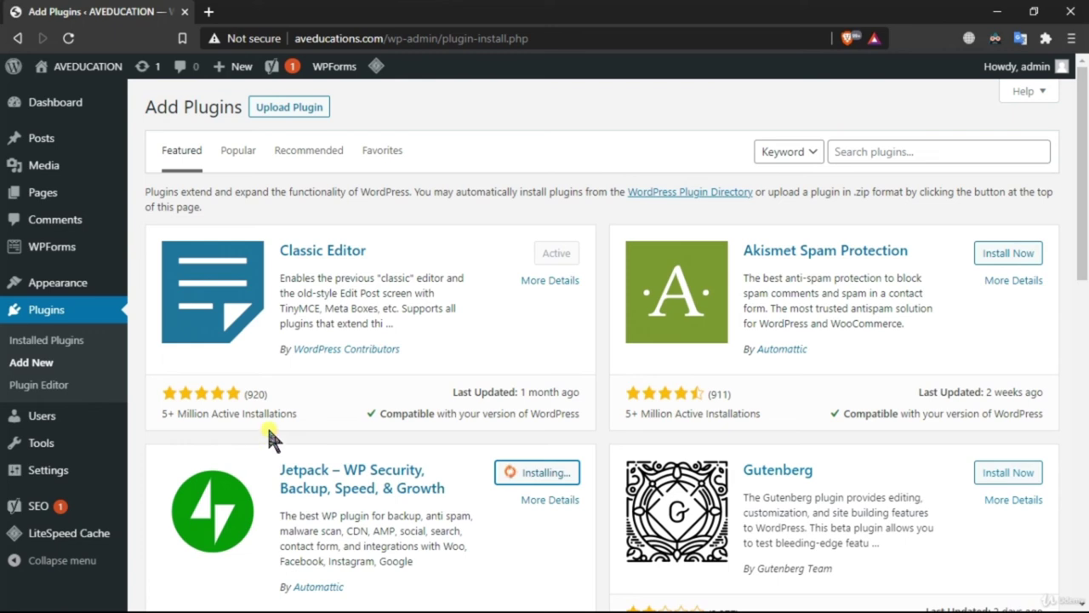
{"action": "scroll", "coordinate": [268, 421], "scroll_direction": "down", "scroll_amount": 1}
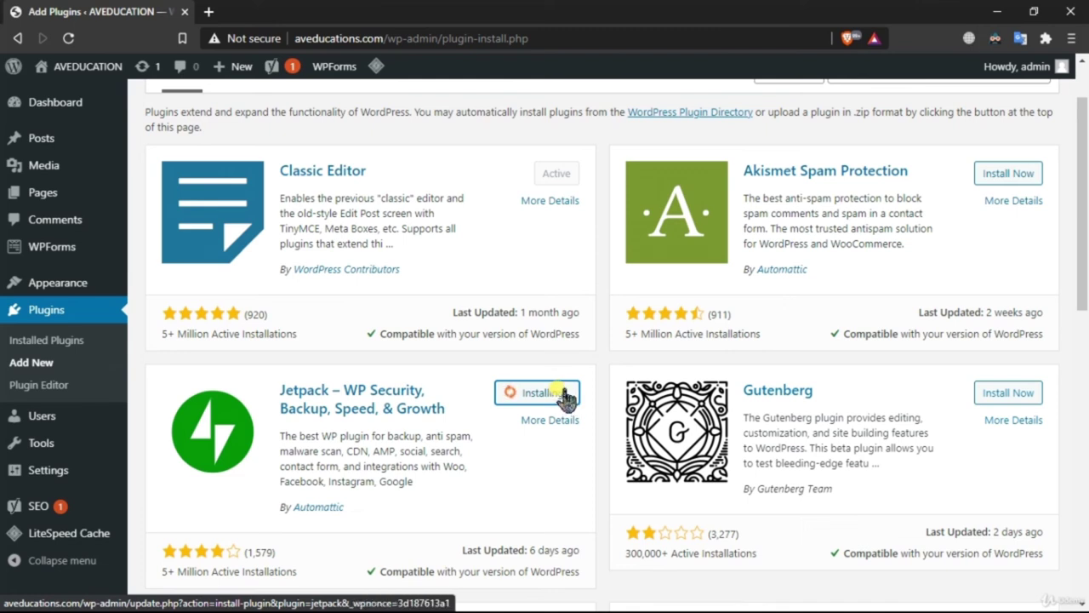
{"action": "scroll", "coordinate": [539, 401], "scroll_direction": "up", "scroll_amount": 1}
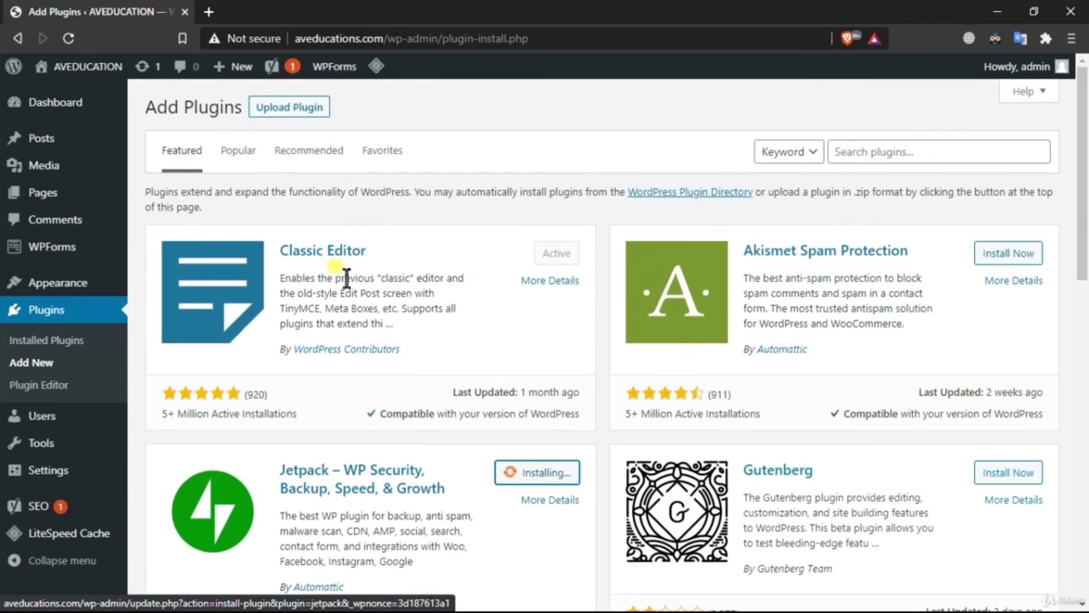
{"action": "left_click", "coordinate": [249, 151]}
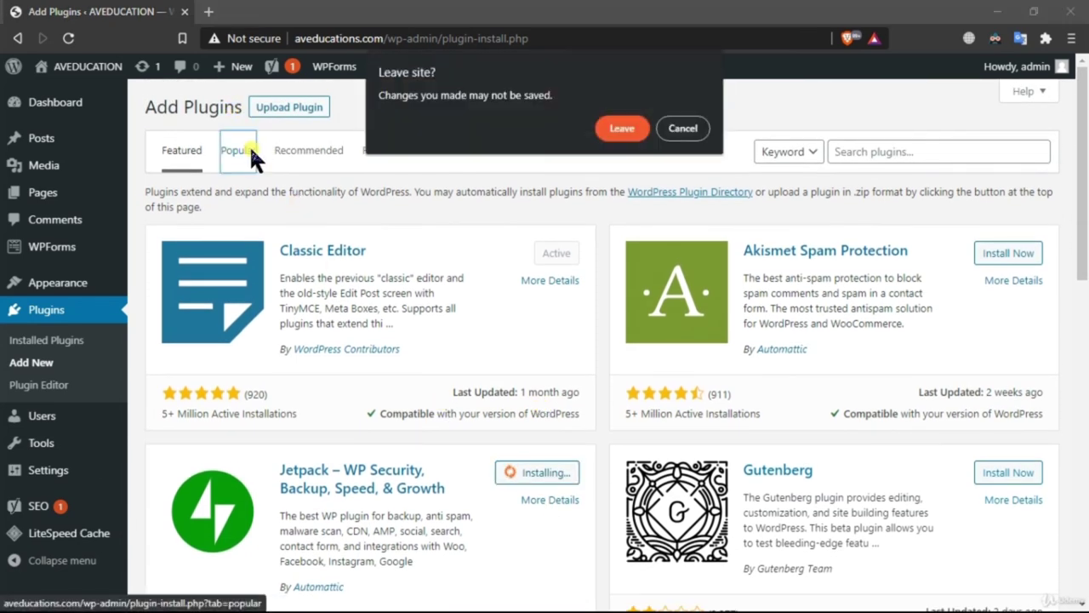
{"action": "left_click", "coordinate": [685, 127]}
Retry the Jetpack installation, return to the plugin installer and check Jetpack's entry among the featured plugins
{"action": "scroll", "coordinate": [513, 350], "scroll_direction": "down", "scroll_amount": 3}
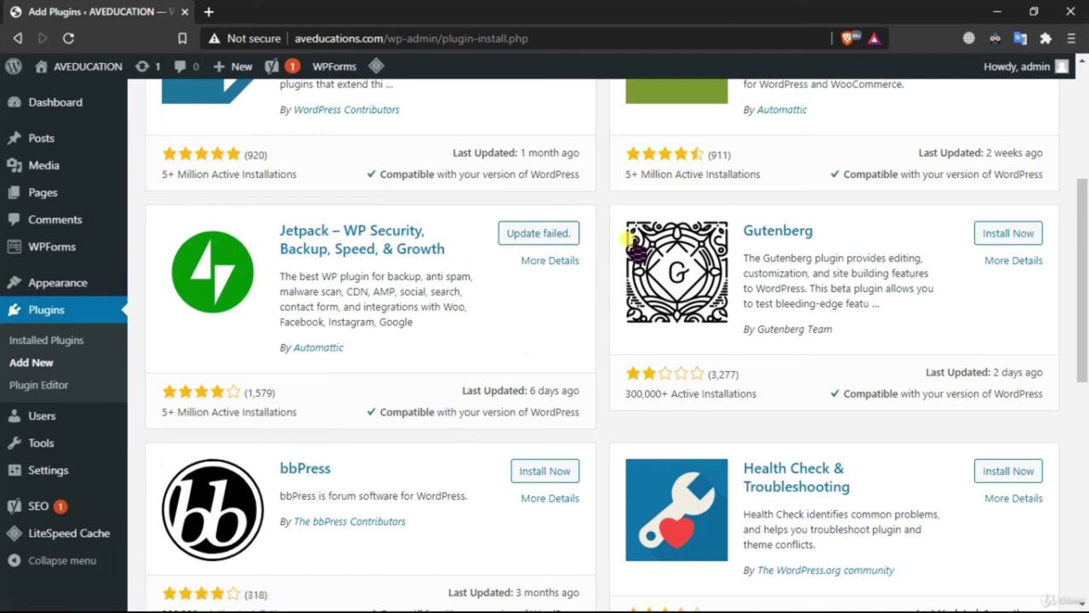
{"action": "left_click", "coordinate": [534, 245]}
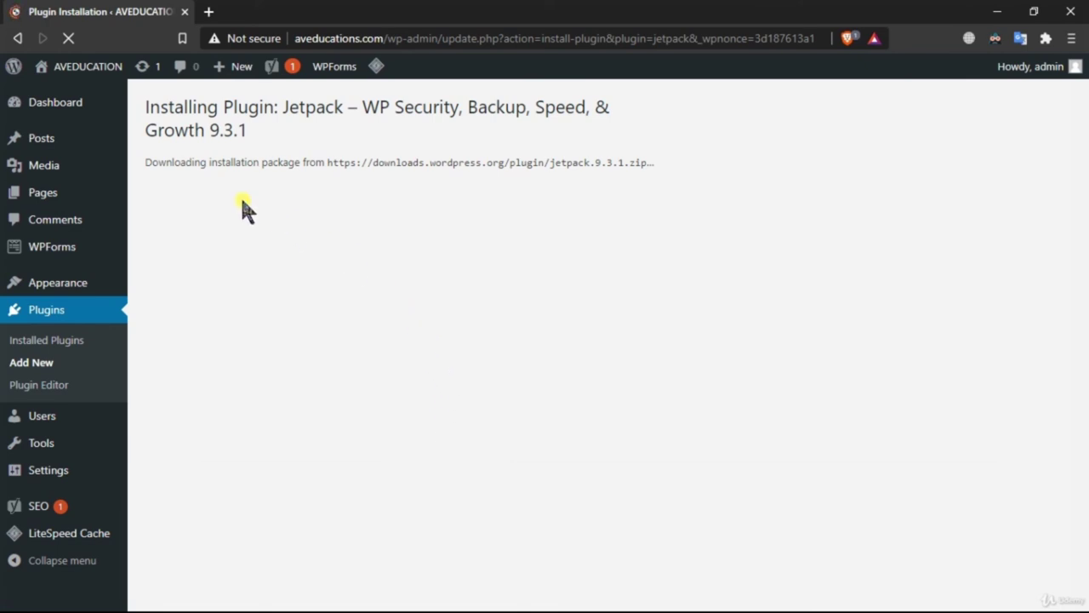
{"action": "left_click_drag", "start_coordinate": [166, 174], "coordinate": [637, 165]}
{"action": "left_click", "coordinate": [696, 162]}
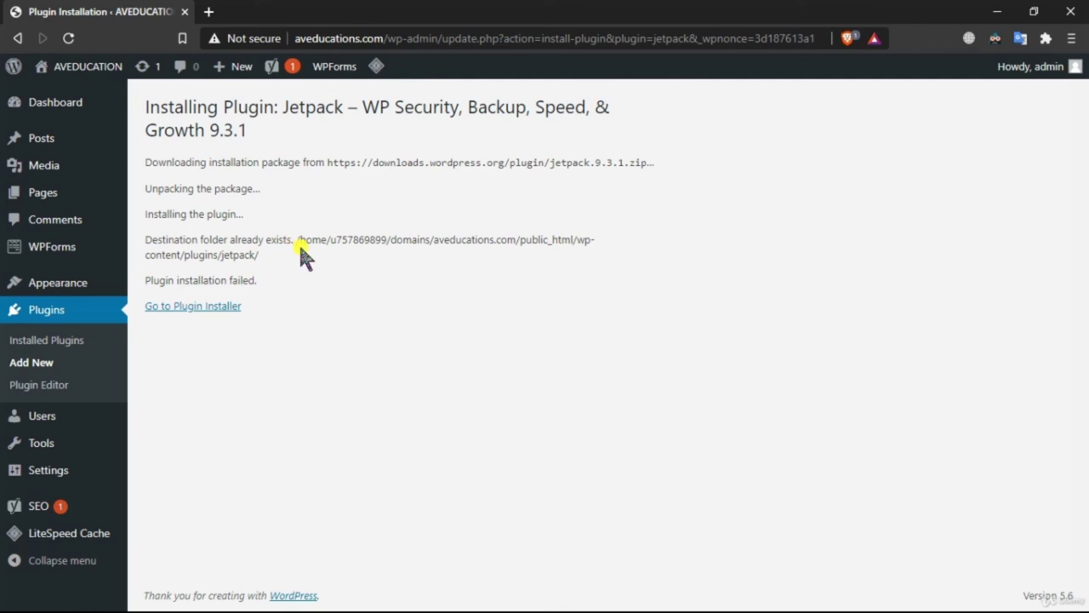
{"action": "left_click", "coordinate": [204, 308]}
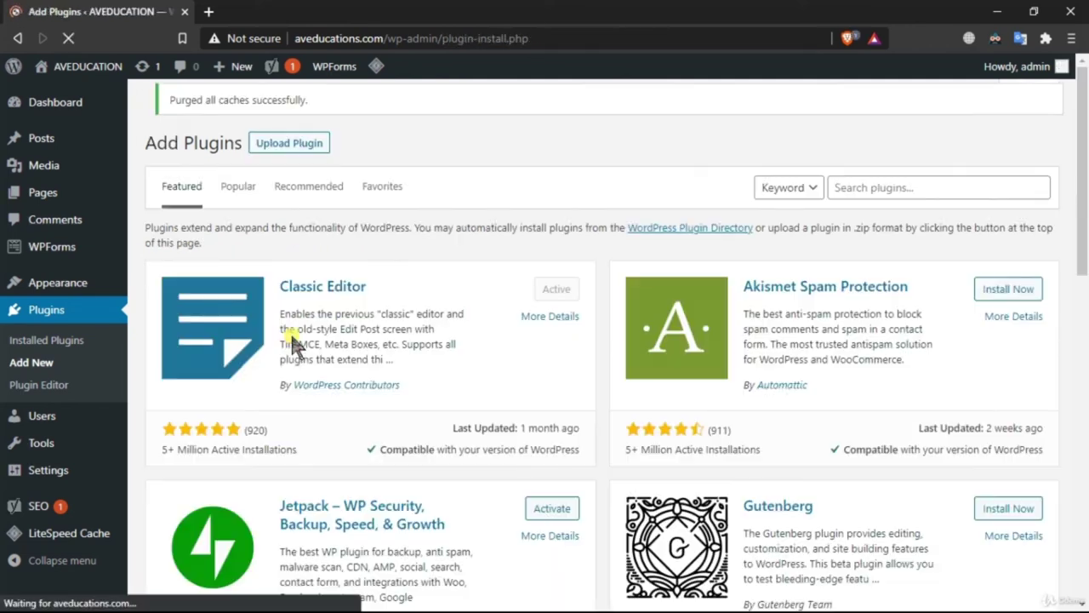
{"action": "scroll", "coordinate": [344, 356], "scroll_direction": "down", "scroll_amount": 1}
{"action": "scroll", "coordinate": [346, 358], "scroll_direction": "down", "scroll_amount": 6}
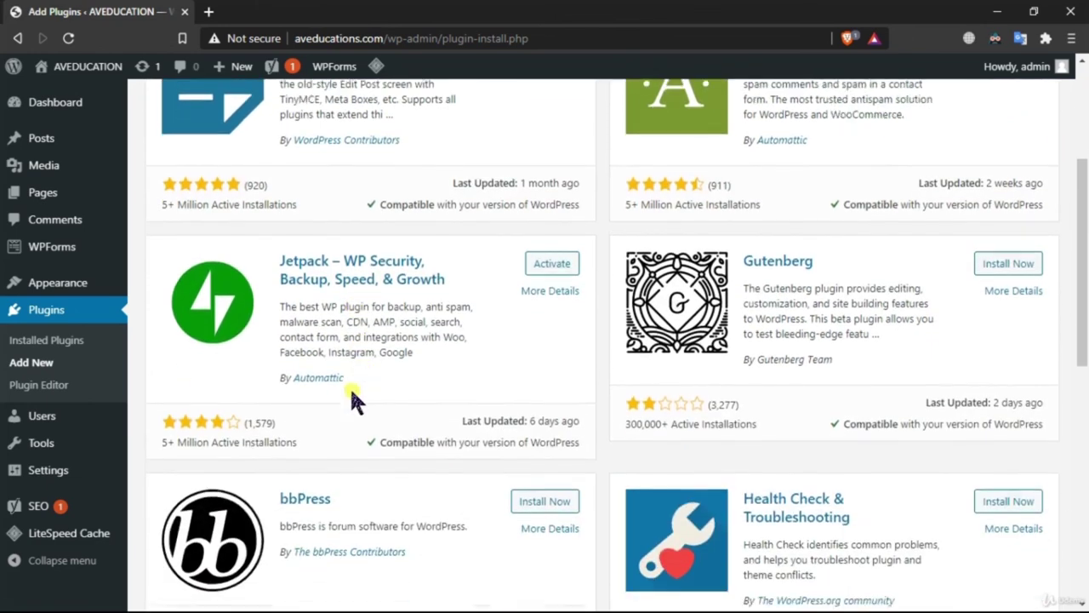
{"action": "scroll", "coordinate": [238, 391], "scroll_direction": "up", "scroll_amount": 7}
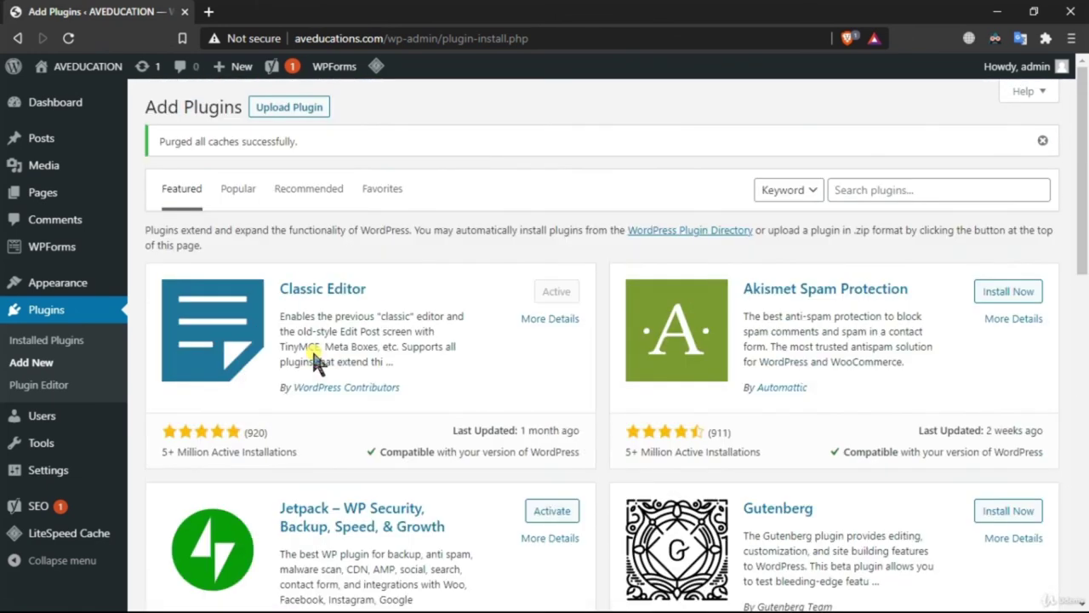
Browse the popular plugins from Contact Form 7 down to the Google Analytics and Advanced Editor Tools entries
{"action": "left_click", "coordinate": [239, 188]}
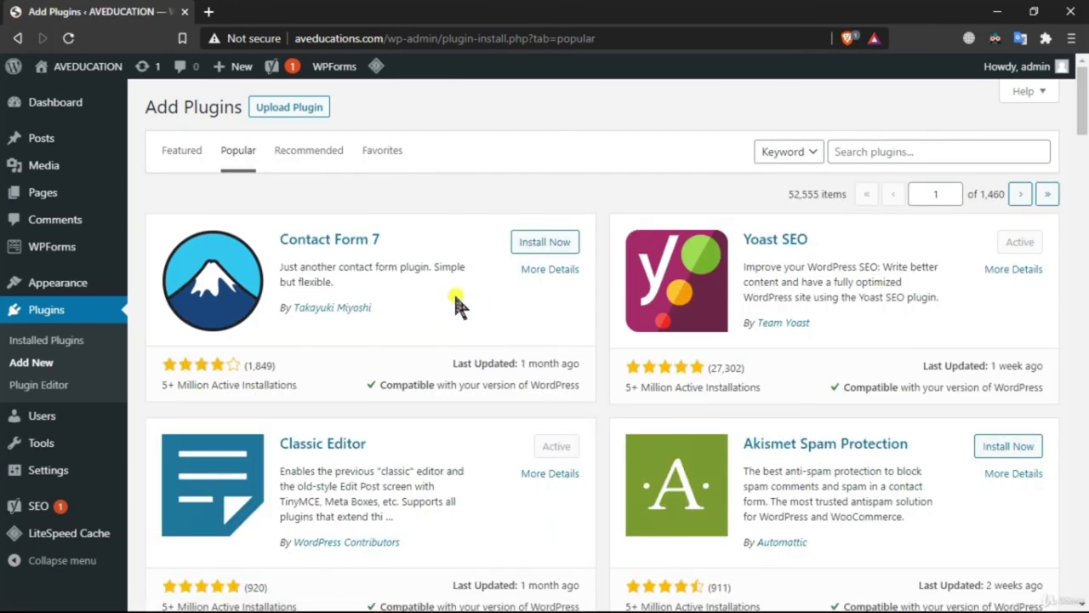
{"action": "scroll", "coordinate": [457, 303], "scroll_direction": "down", "scroll_amount": 4}
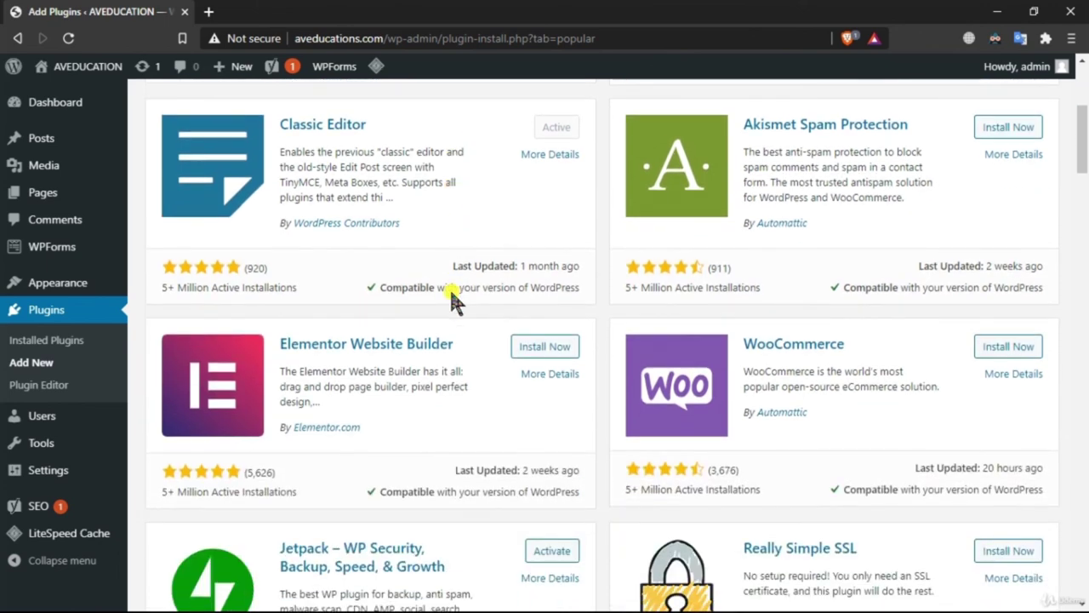
{"action": "scroll", "coordinate": [456, 303], "scroll_direction": "down", "scroll_amount": 3}
{"action": "scroll", "coordinate": [525, 464], "scroll_direction": "down", "scroll_amount": 1}
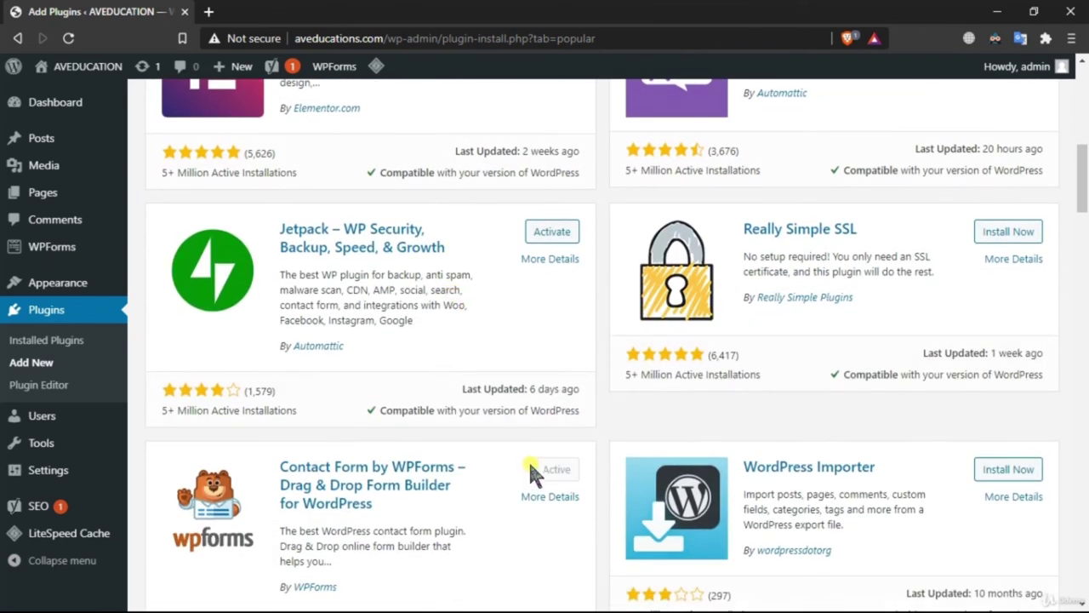
{"action": "scroll", "coordinate": [528, 466], "scroll_direction": "down", "scroll_amount": 2}
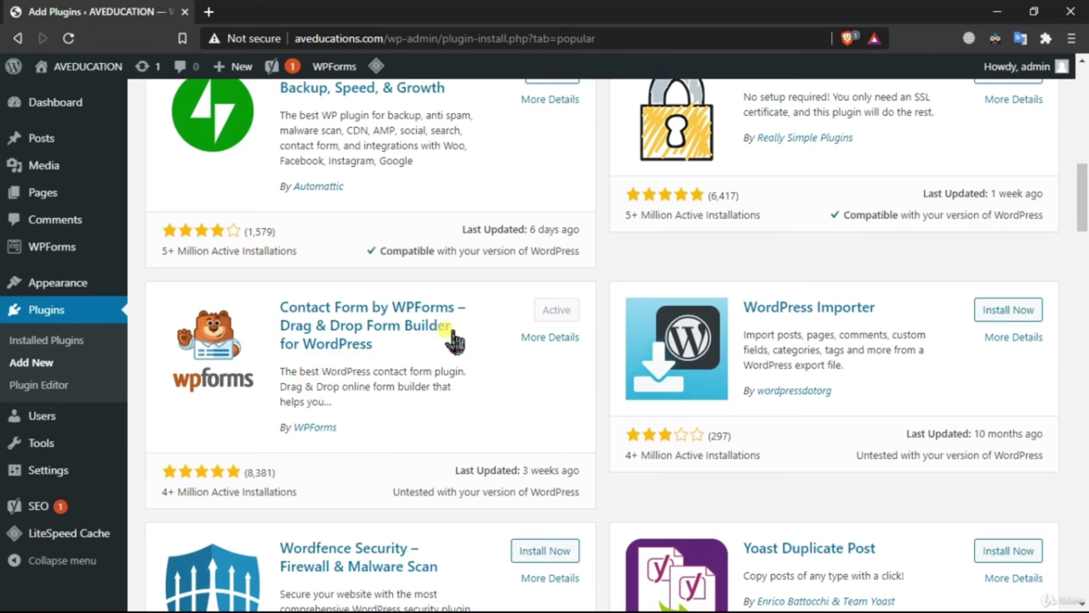
{"action": "scroll", "coordinate": [437, 401], "scroll_direction": "up", "scroll_amount": 3}
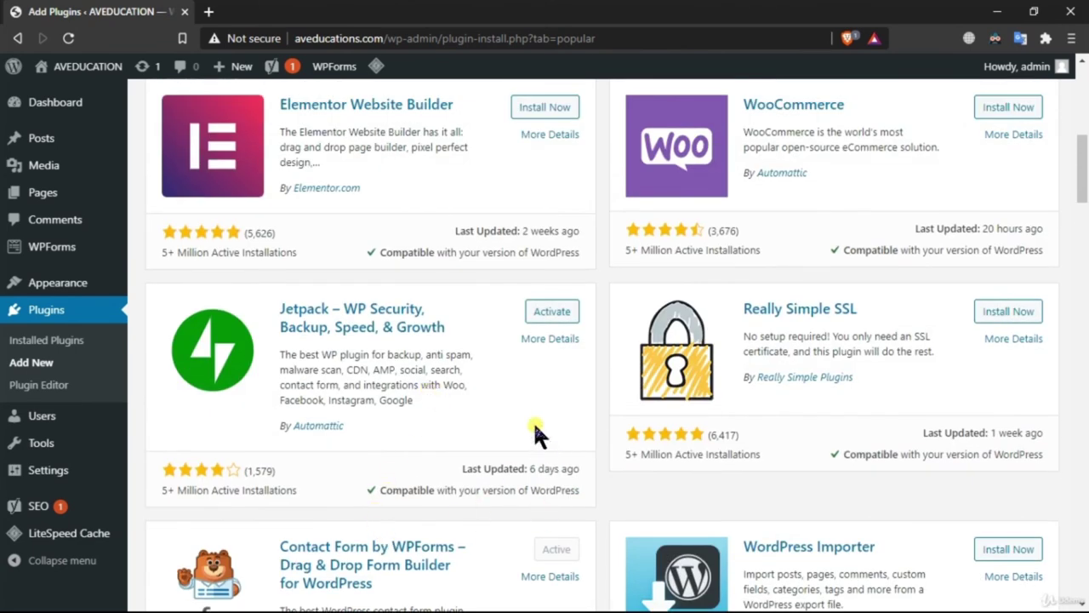
{"action": "scroll", "coordinate": [655, 267], "scroll_direction": "up", "scroll_amount": 1}
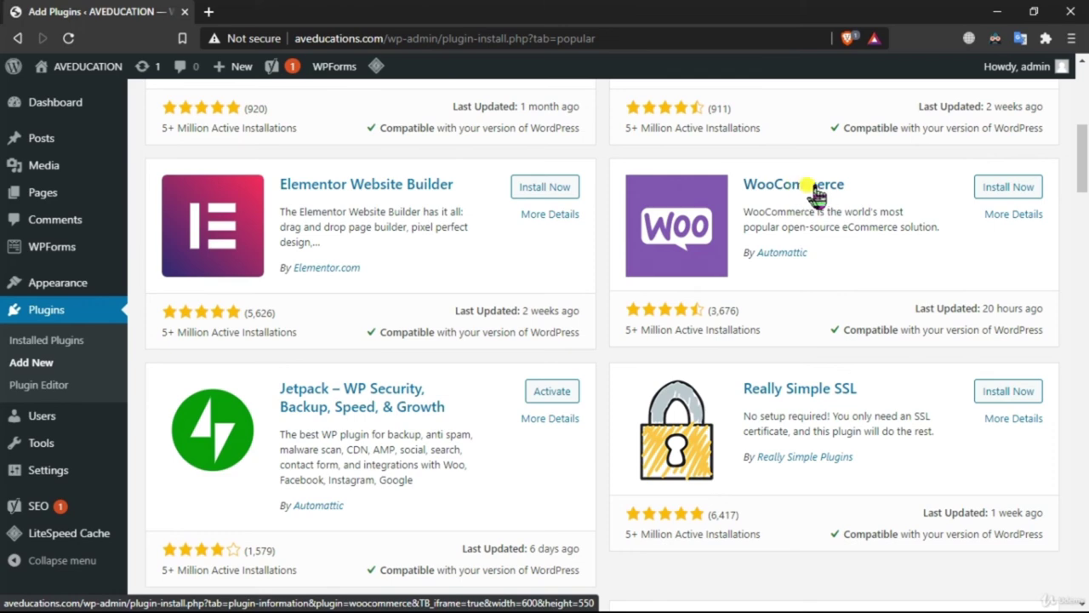
{"action": "scroll", "coordinate": [600, 238], "scroll_direction": "down", "scroll_amount": 7}
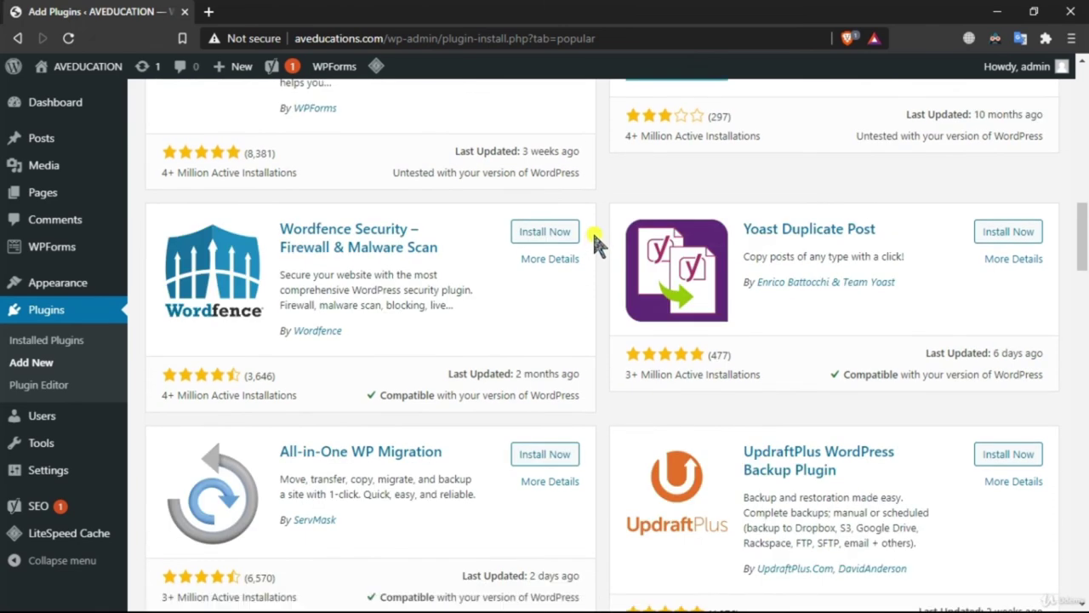
{"action": "scroll", "coordinate": [596, 240], "scroll_direction": "down", "scroll_amount": 6}
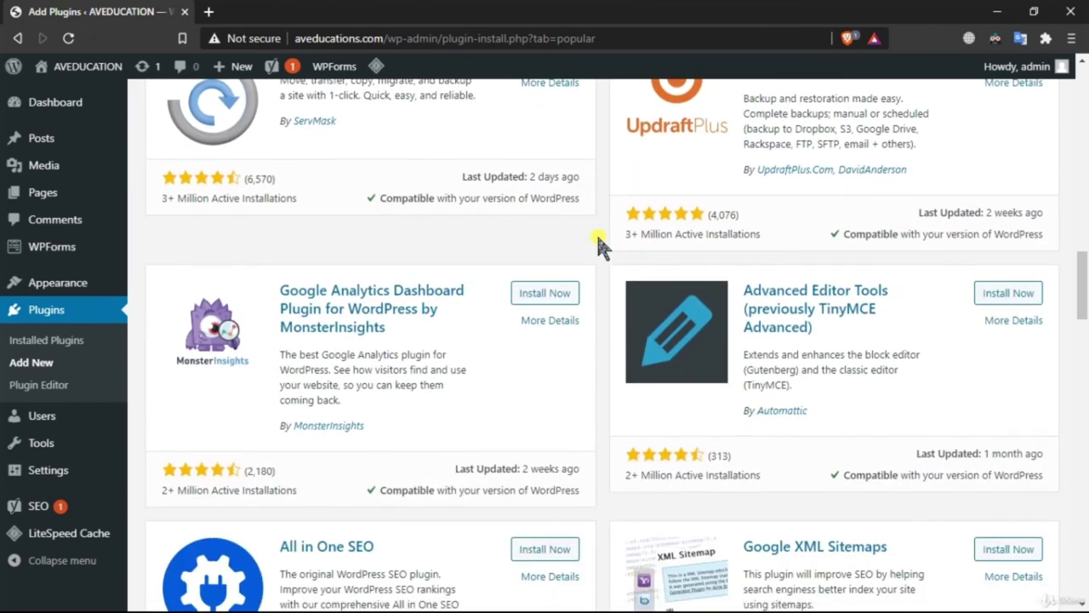
Review the UpdraftPlus backup plugin entry, browse the popular plugins to the end of the first page, and return toward the start
{"action": "scroll", "coordinate": [638, 273], "scroll_direction": "up", "scroll_amount": 3}
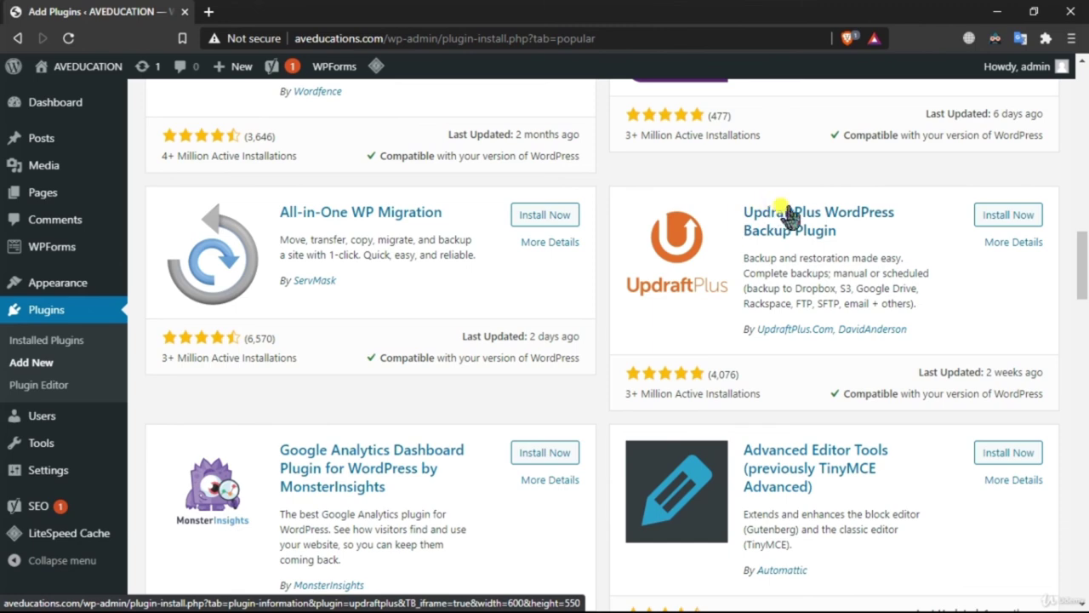
{"action": "scroll", "coordinate": [608, 286], "scroll_direction": "down", "scroll_amount": 1}
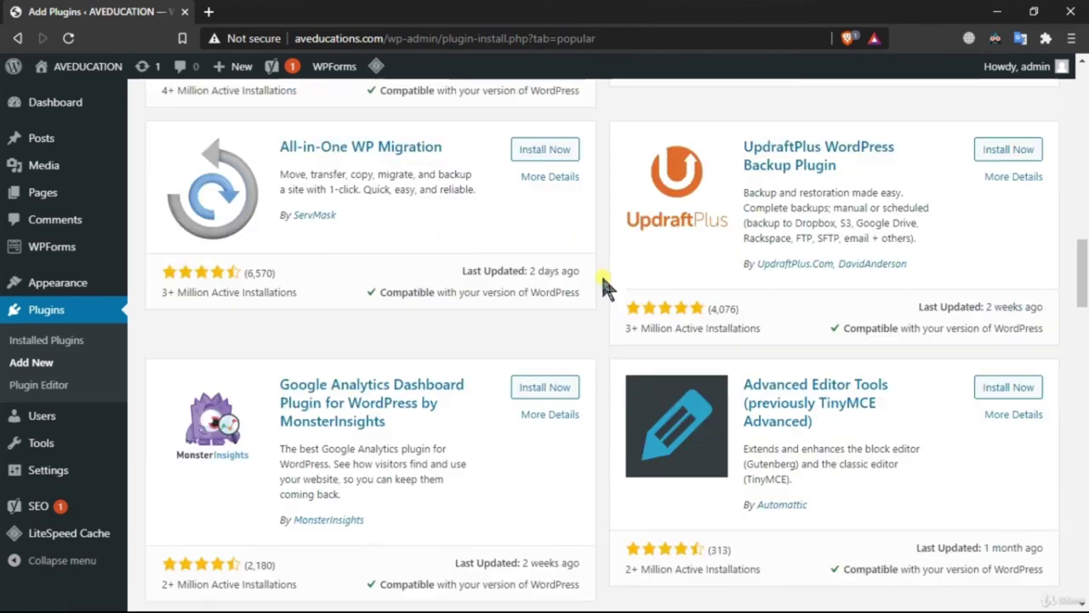
{"action": "scroll", "coordinate": [606, 287], "scroll_direction": "down", "scroll_amount": 6}
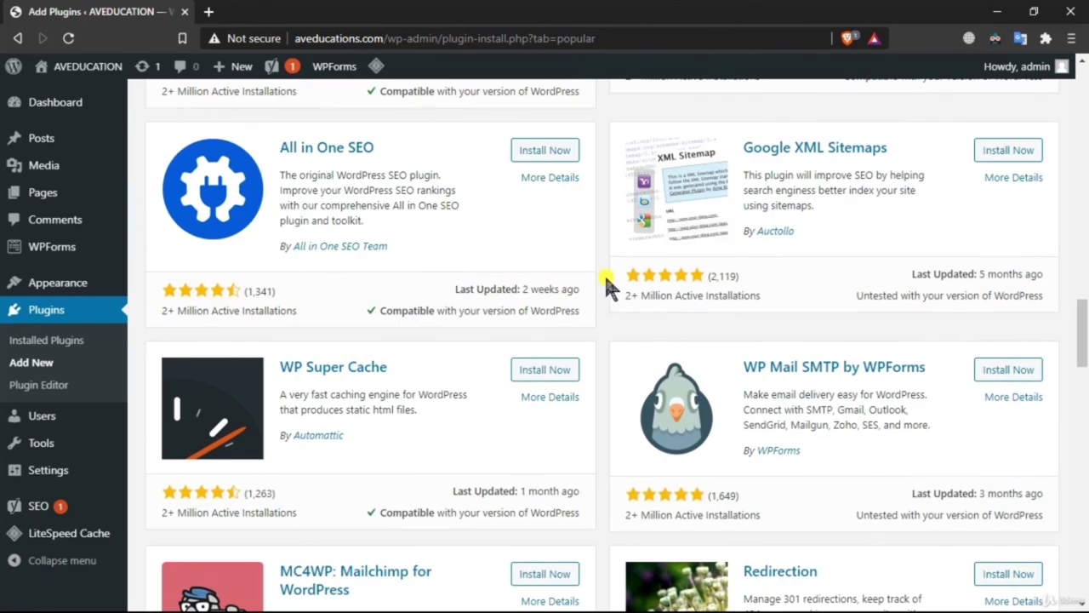
{"action": "scroll", "coordinate": [607, 278], "scroll_direction": "down", "scroll_amount": 2}
{"action": "scroll", "coordinate": [607, 272], "scroll_direction": "down", "scroll_amount": 4}
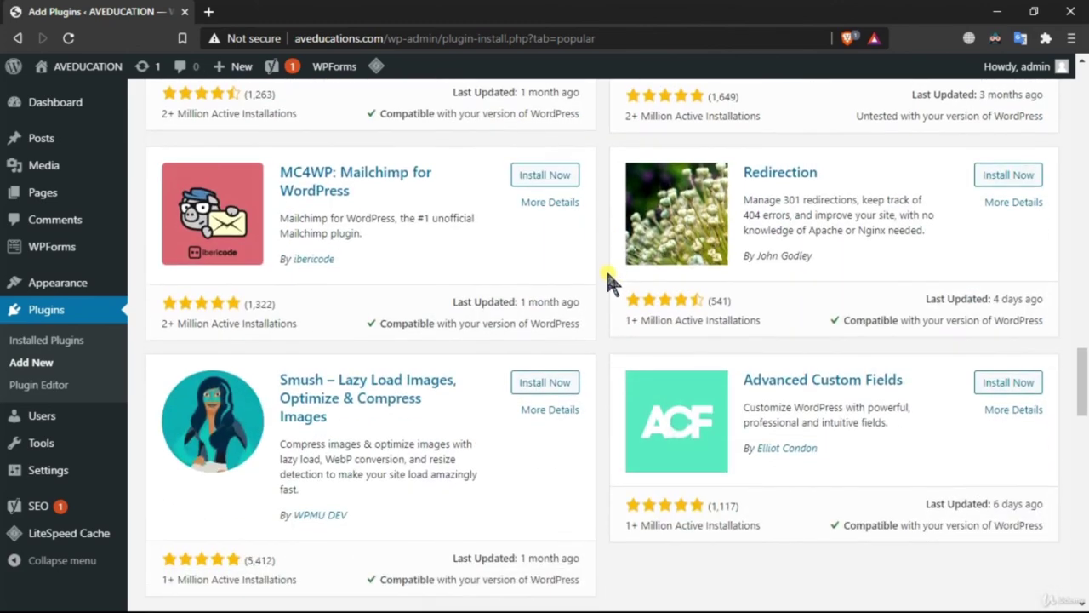
{"action": "scroll", "coordinate": [607, 259], "scroll_direction": "down", "scroll_amount": 9}
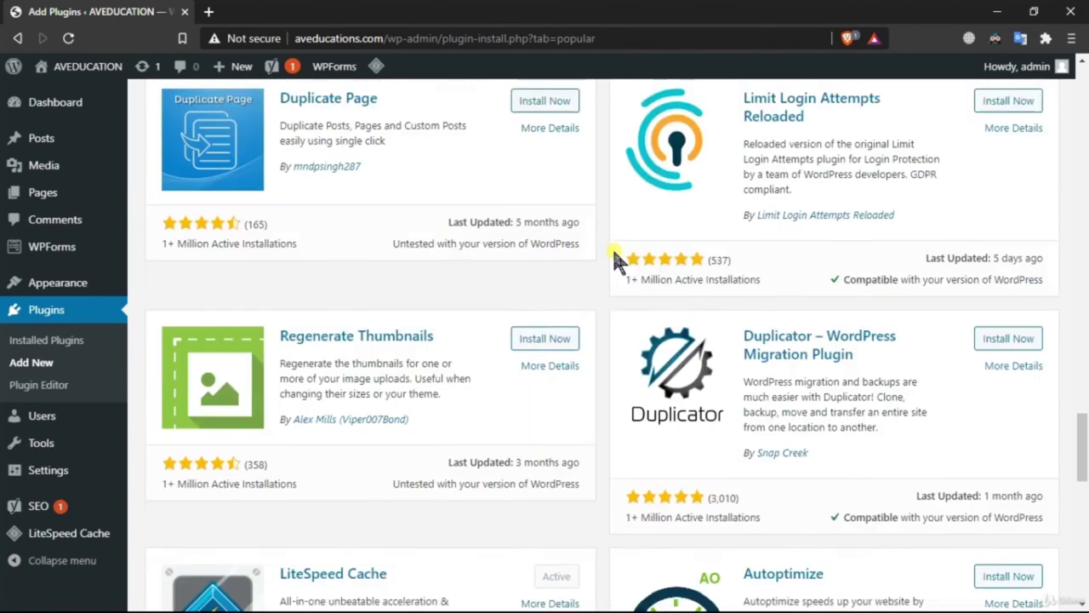
{"action": "scroll", "coordinate": [611, 261], "scroll_direction": "down", "scroll_amount": 3}
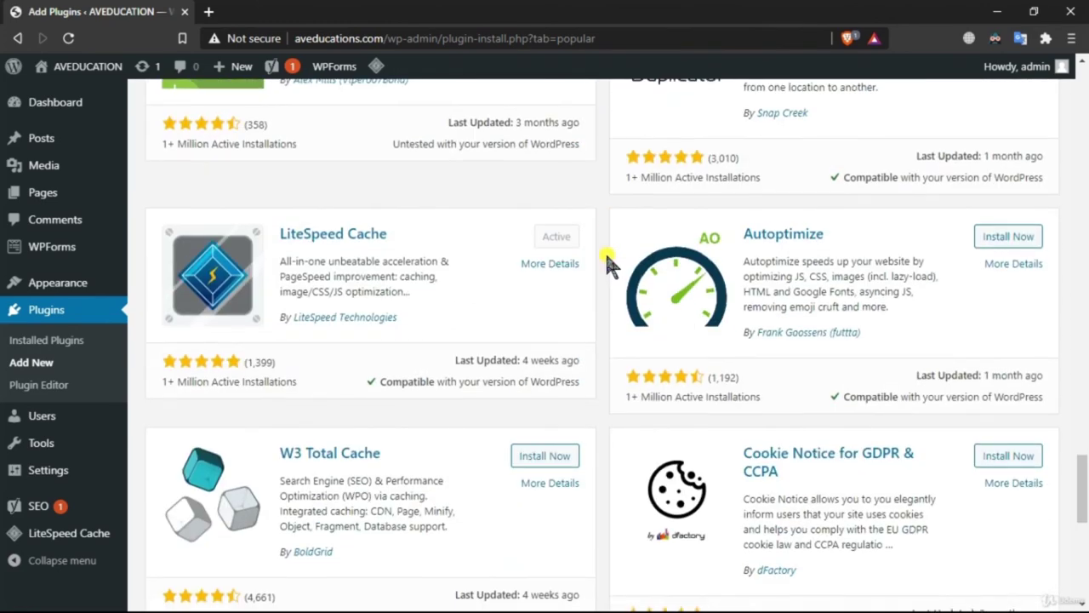
{"action": "scroll", "coordinate": [606, 252], "scroll_direction": "down", "scroll_amount": 4}
{"action": "scroll", "coordinate": [606, 252], "scroll_direction": "down", "scroll_amount": 2}
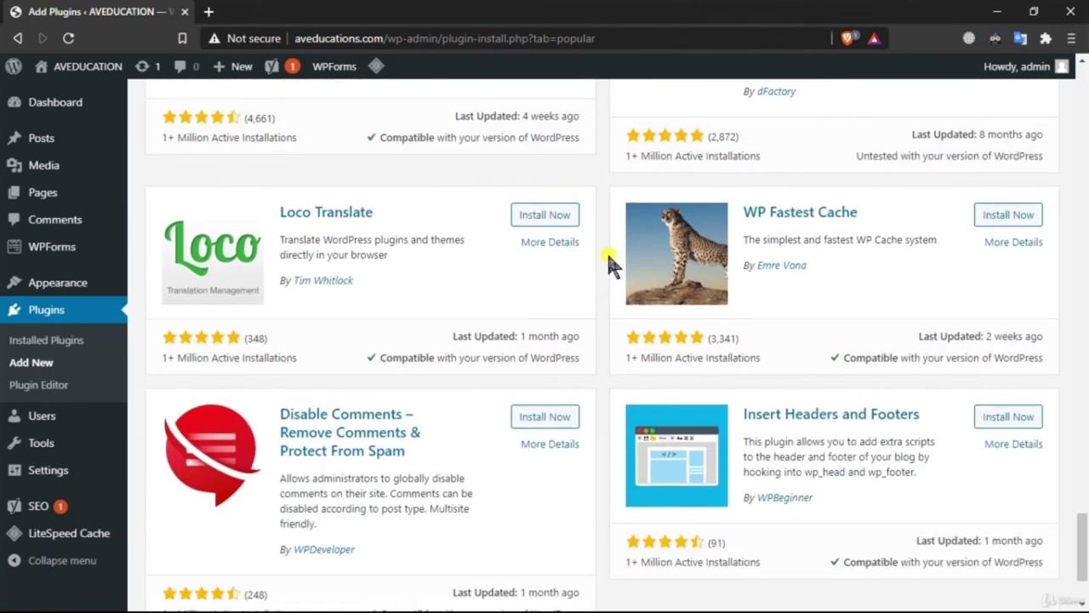
{"action": "scroll", "coordinate": [608, 255], "scroll_direction": "down", "scroll_amount": 2}
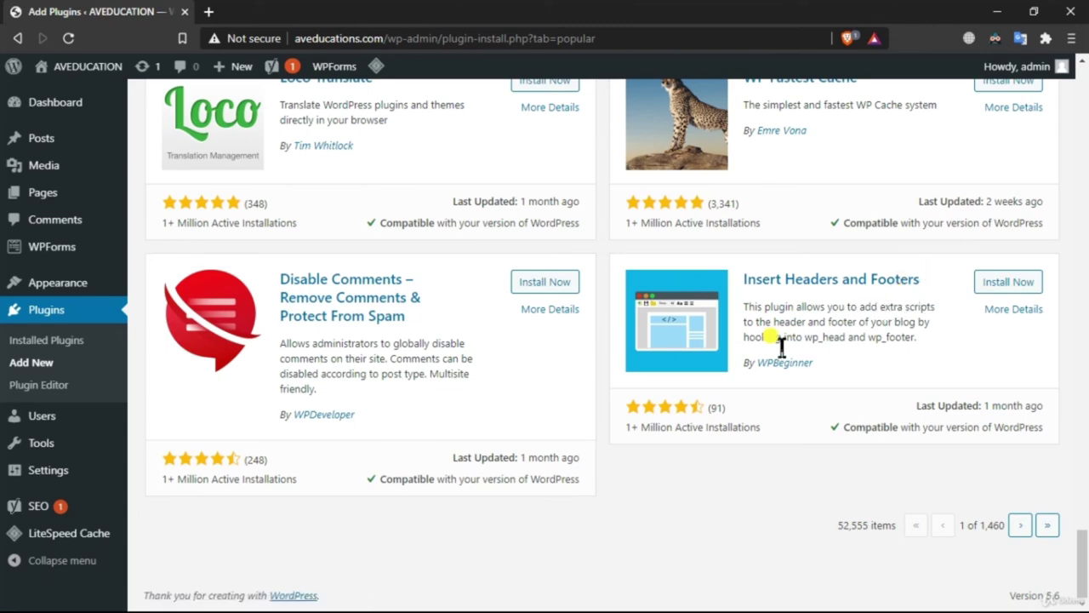
{"action": "scroll", "coordinate": [656, 392], "scroll_direction": "up", "scroll_amount": 7}
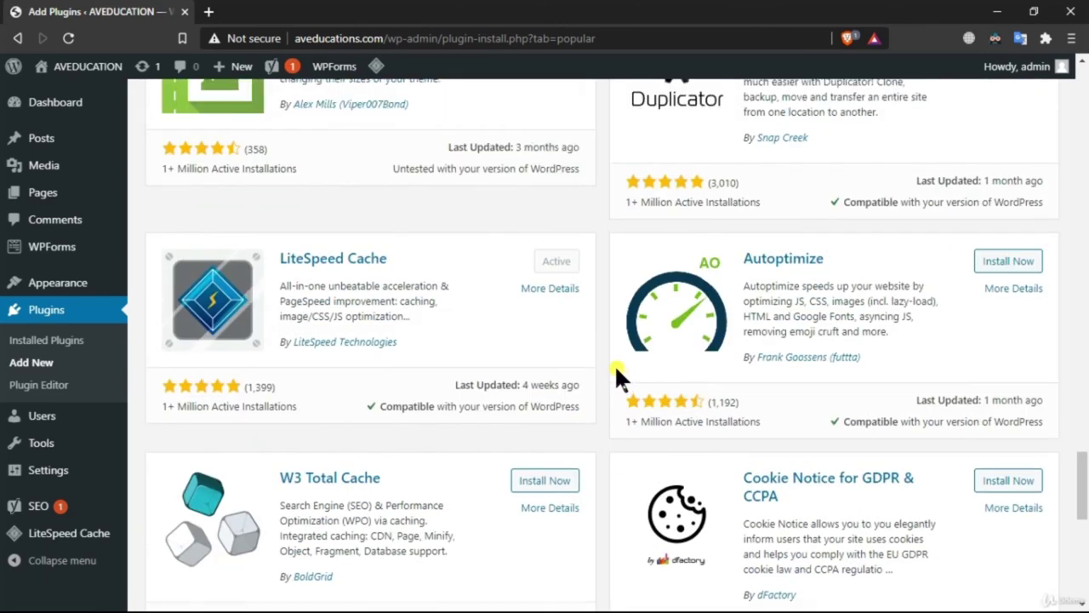
{"action": "scroll", "coordinate": [615, 367], "scroll_direction": "up", "scroll_amount": 10}
{"action": "scroll", "coordinate": [614, 367], "scroll_direction": "up", "scroll_amount": 10}
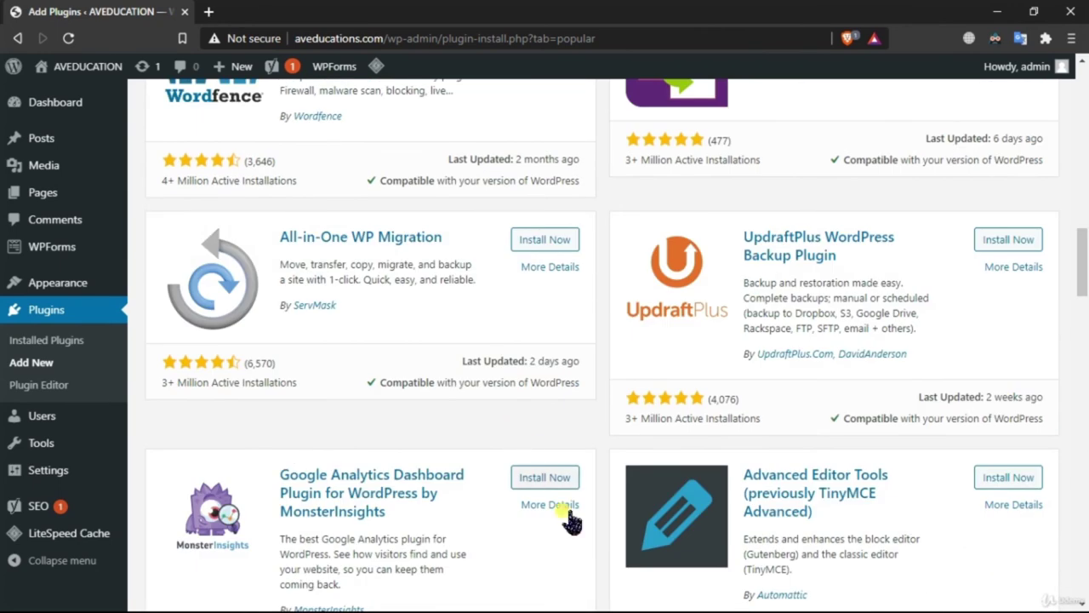
{"action": "scroll", "coordinate": [647, 434], "scroll_direction": "up", "scroll_amount": 5}
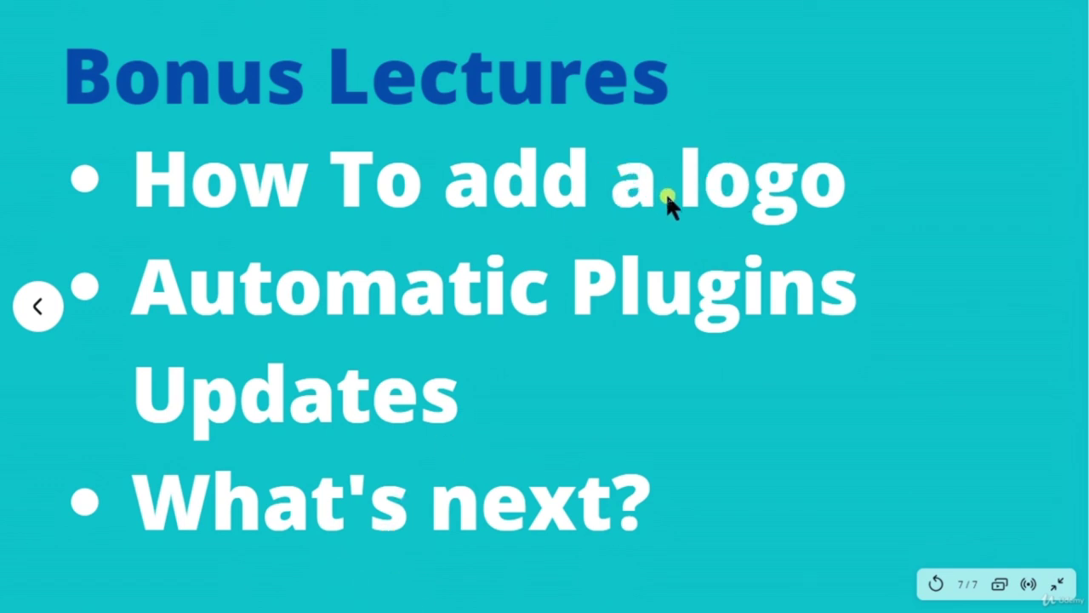
Leave the full-screen Bonus Lectures presentation and open a new blank browser tab
{"action": "key", "text": "super"}
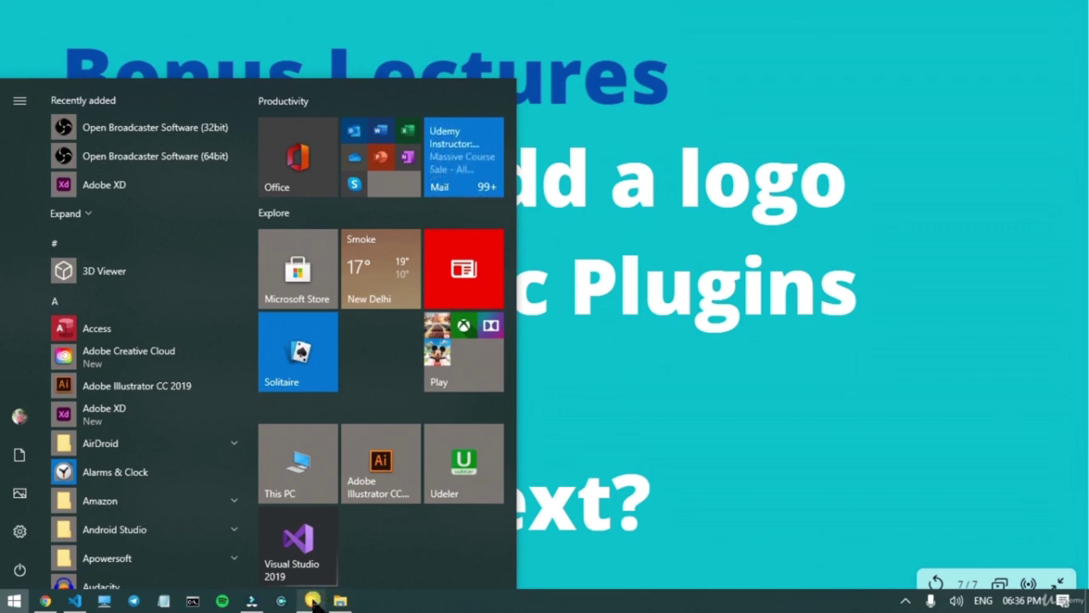
{"action": "left_click", "coordinate": [311, 600]}
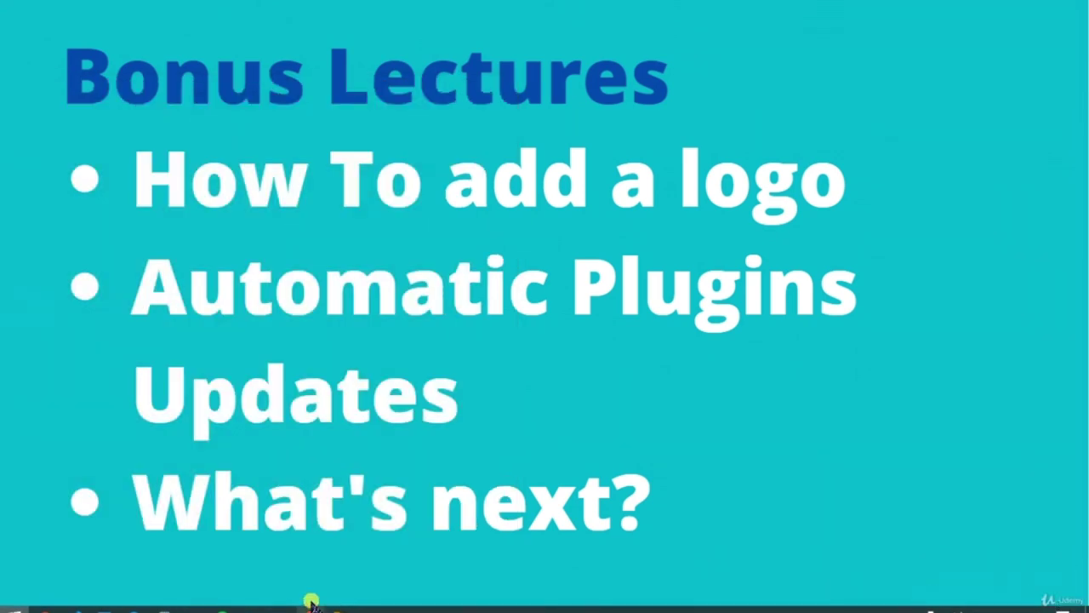
{"action": "key", "text": "super"}
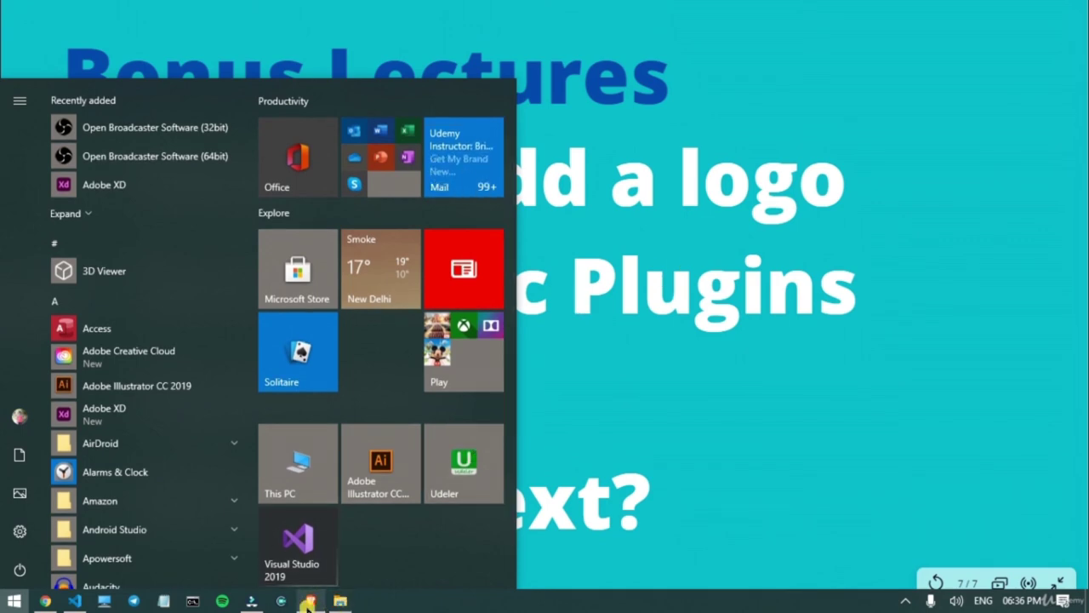
{"action": "key", "text": "Escape"}
{"action": "key", "text": "Escape"}
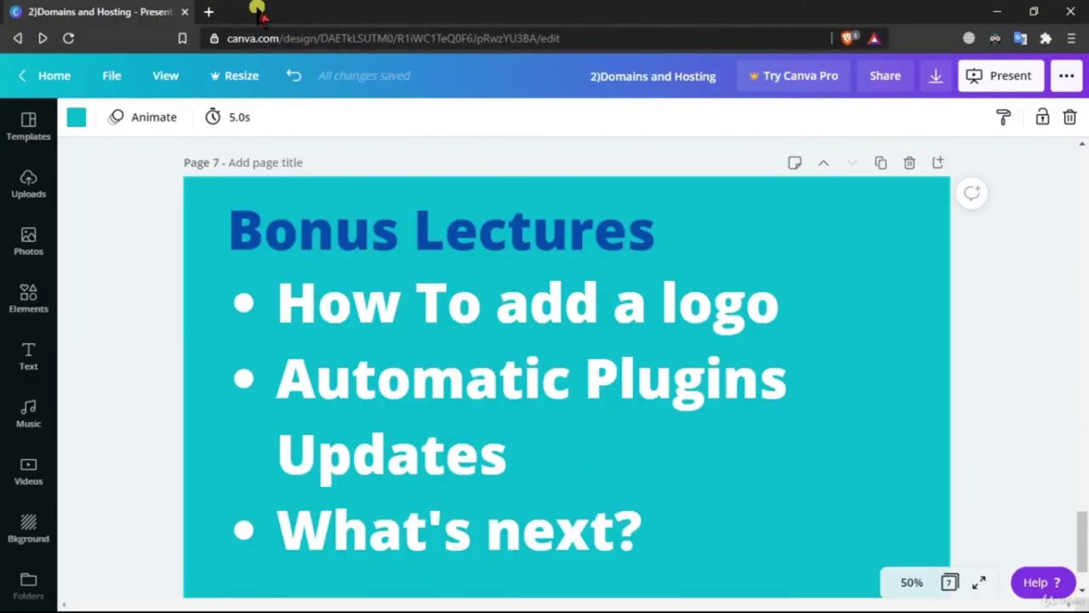
{"action": "left_click", "coordinate": [210, 11]}
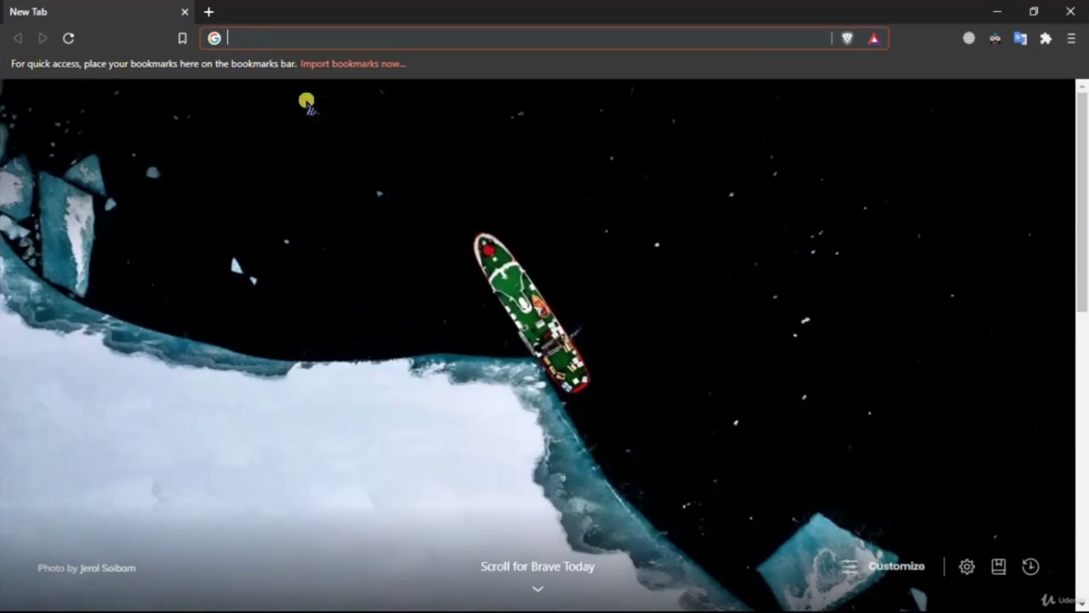
Switch back to the Canva presentation and show the Bonus Lectures slide full screen
{"action": "key", "text": "super"}
{"action": "mouse_move", "coordinate": [310, 598]}
{"action": "left_click", "coordinate": [303, 578]}
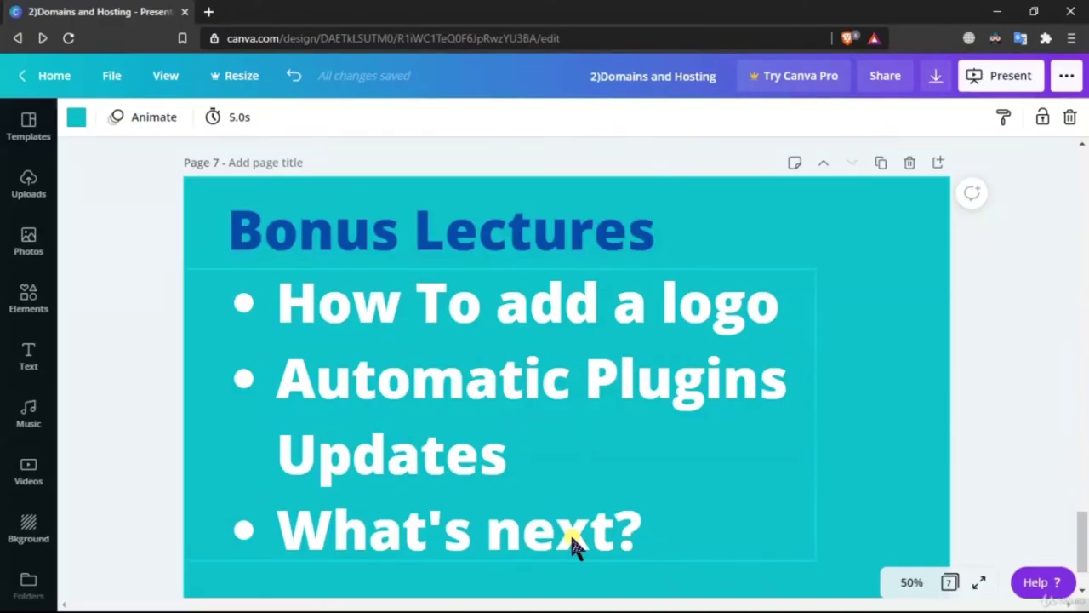
{"action": "left_click", "coordinate": [984, 584]}
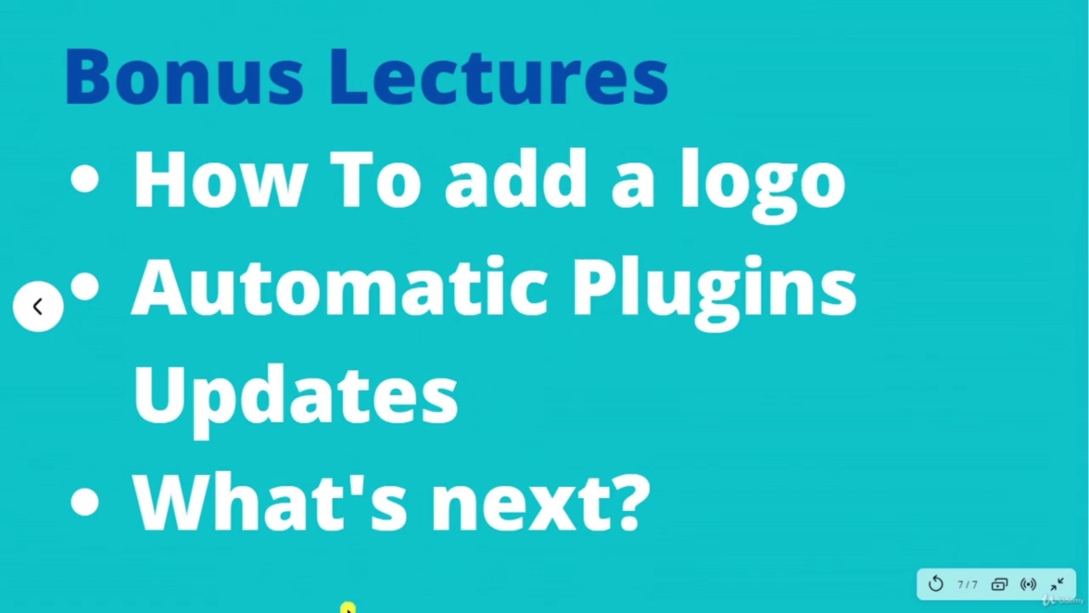
Leave the presentation for the Brave browser and open the aveducations.com site
{"action": "key", "text": "super"}
{"action": "mouse_move", "coordinate": [317, 601]}
{"action": "left_click", "coordinate": [406, 579]}
{"action": "left_click", "coordinate": [341, 38]}
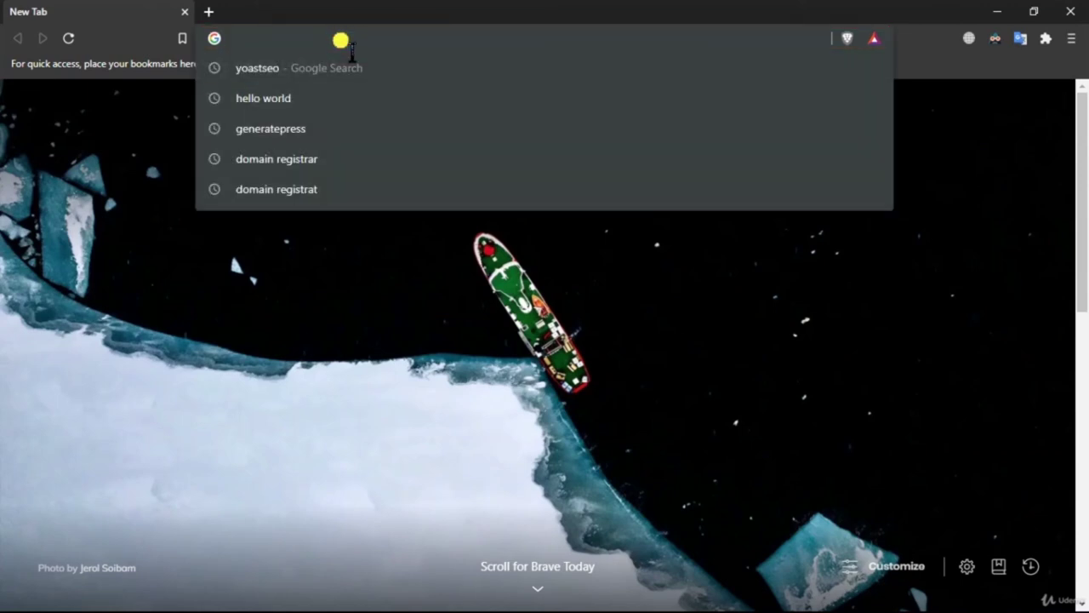
{"action": "type", "text": "av"}
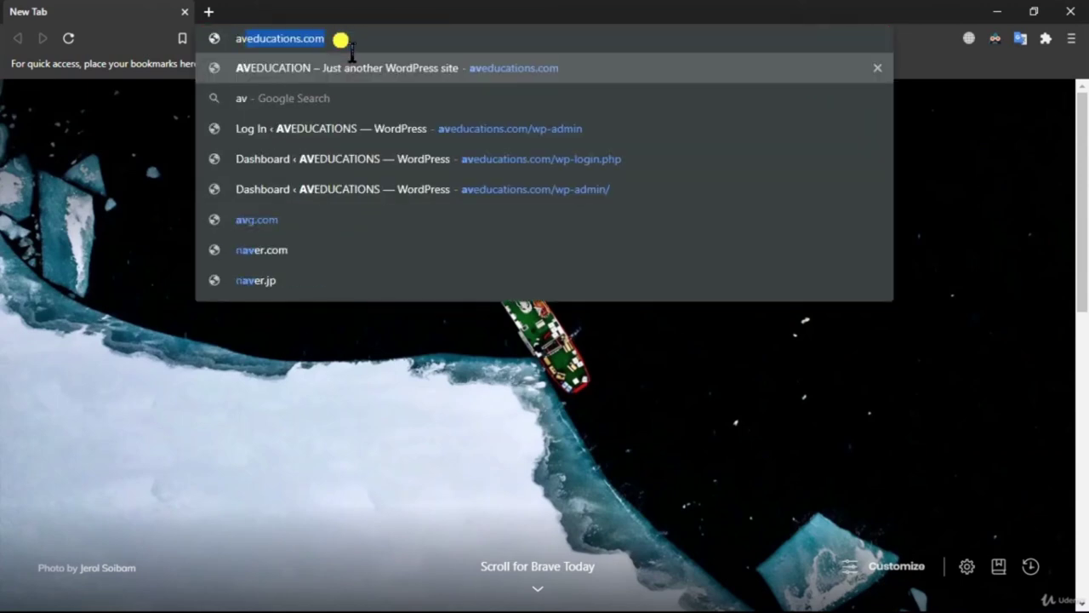
{"action": "key", "text": "Return"}
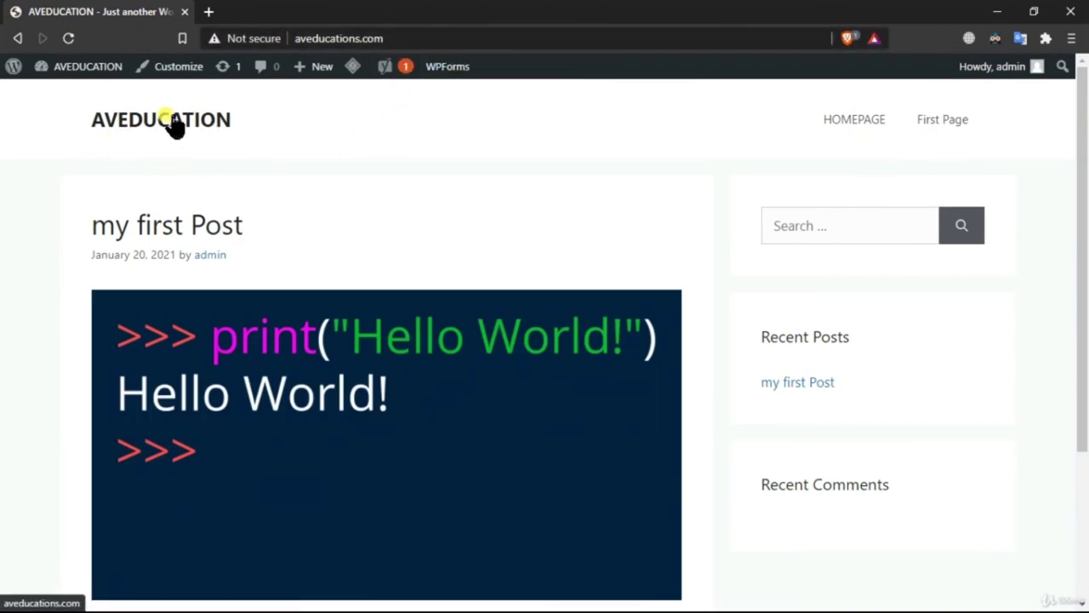
Open the Site Identity settings in the theme customizer for the AVEDUCATION site
{"action": "left_click", "coordinate": [189, 66]}
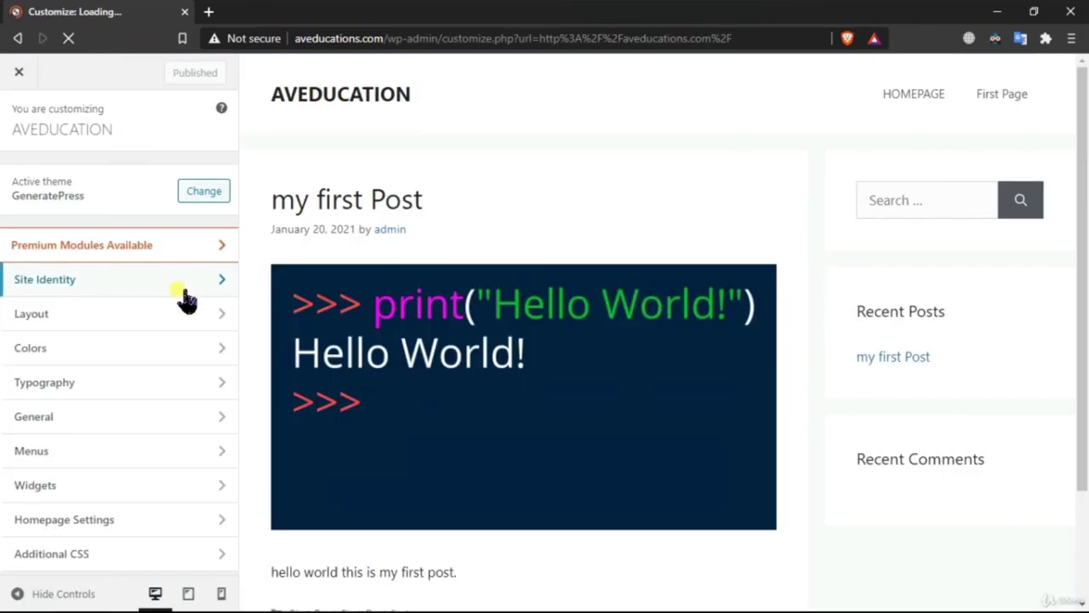
{"action": "left_click", "coordinate": [119, 286]}
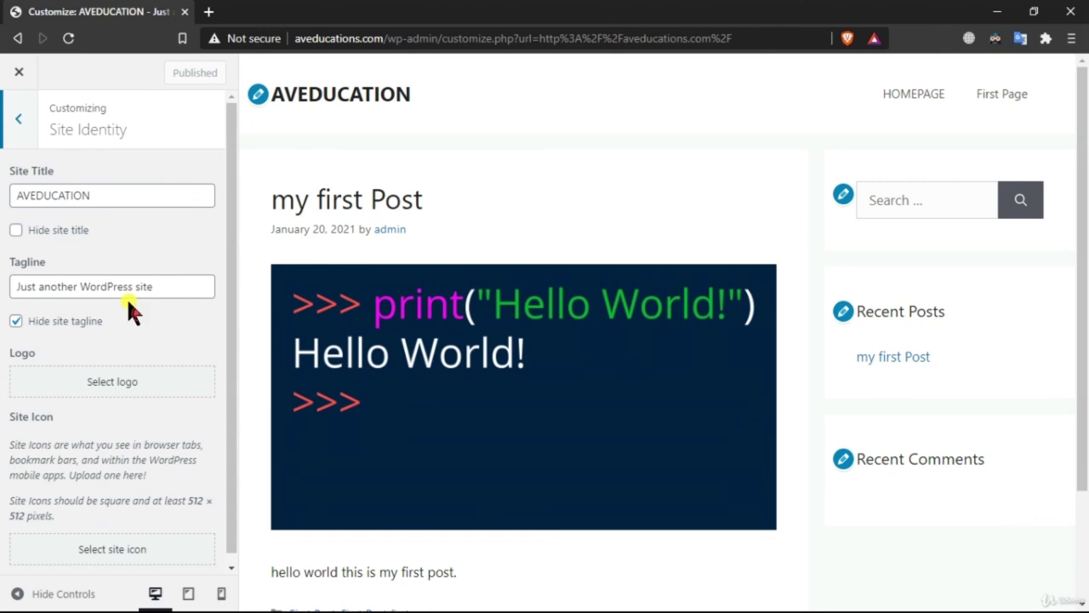
{"action": "scroll", "coordinate": [124, 340], "scroll_direction": "down", "scroll_amount": 1}
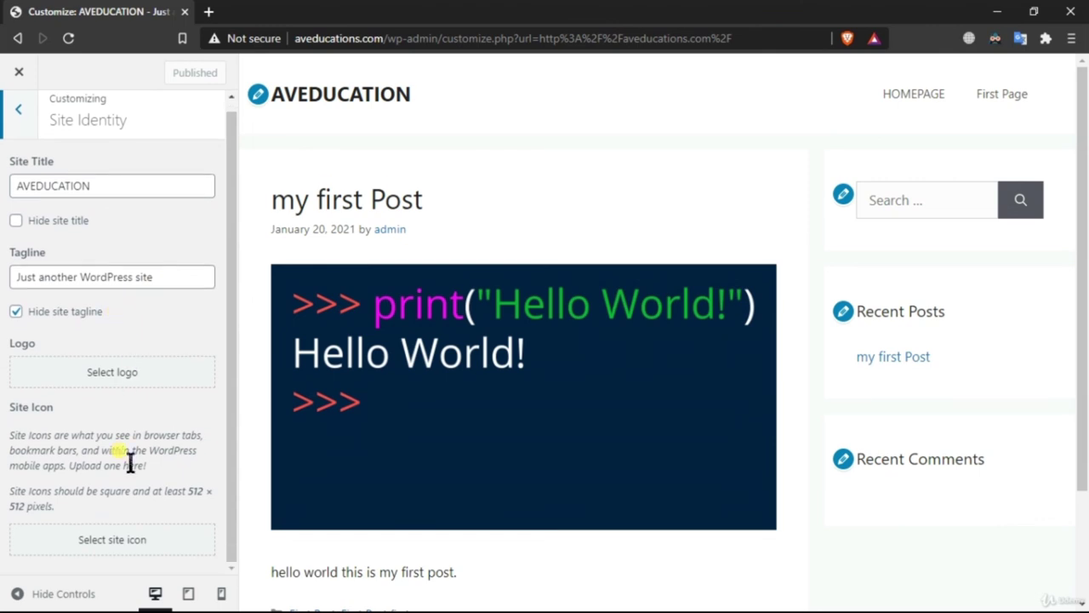
Set the Hello World image from the media library as the site logo, skipping the cropping
{"action": "left_click", "coordinate": [98, 372]}
{"action": "left_click", "coordinate": [79, 136]}
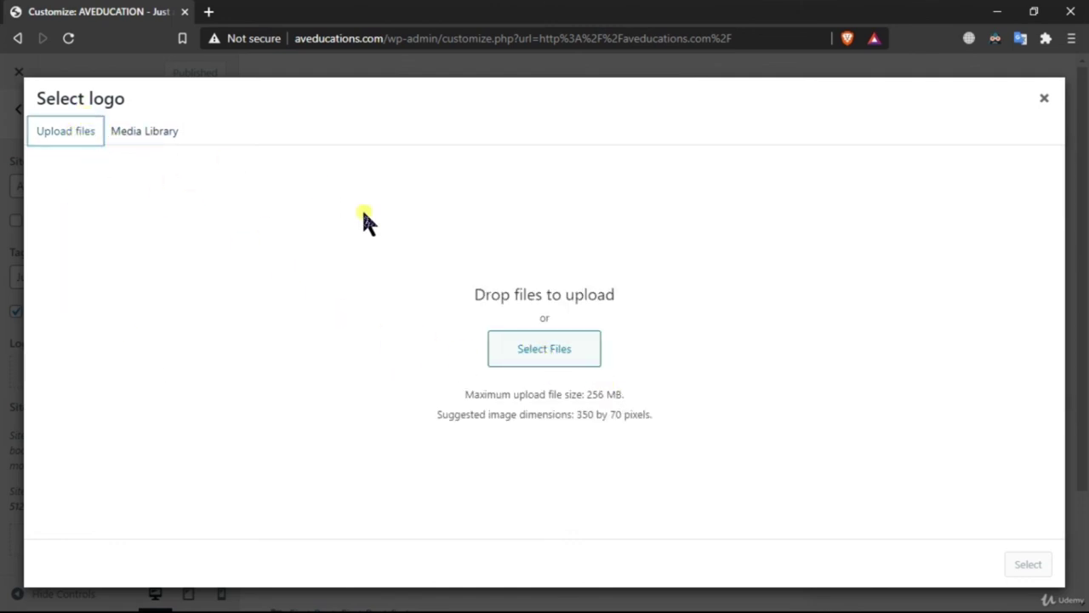
{"action": "left_click", "coordinate": [156, 128]}
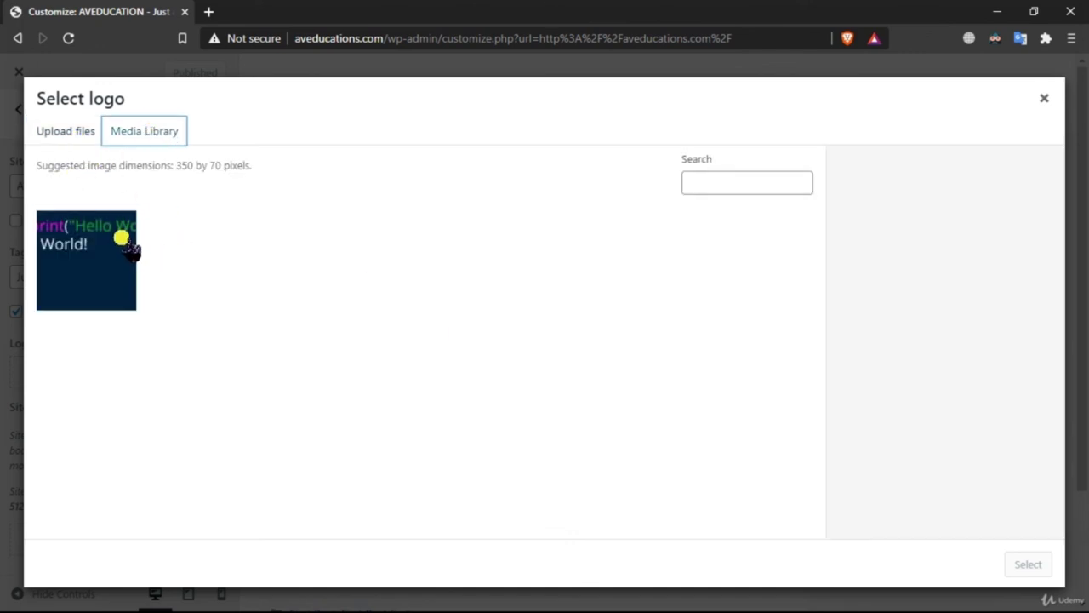
{"action": "left_click", "coordinate": [124, 242]}
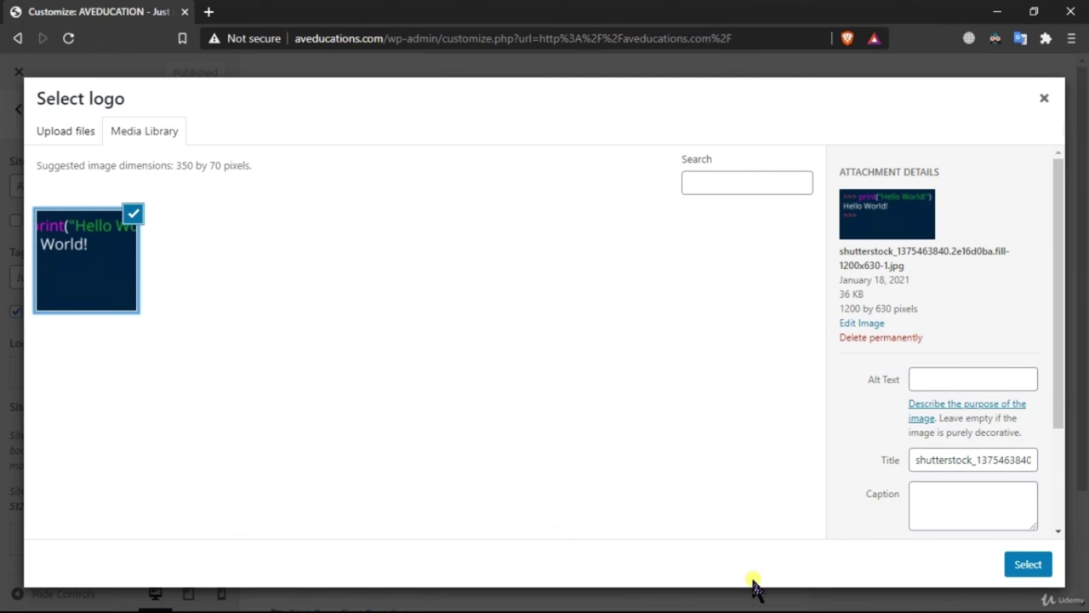
{"action": "left_click", "coordinate": [1028, 564]}
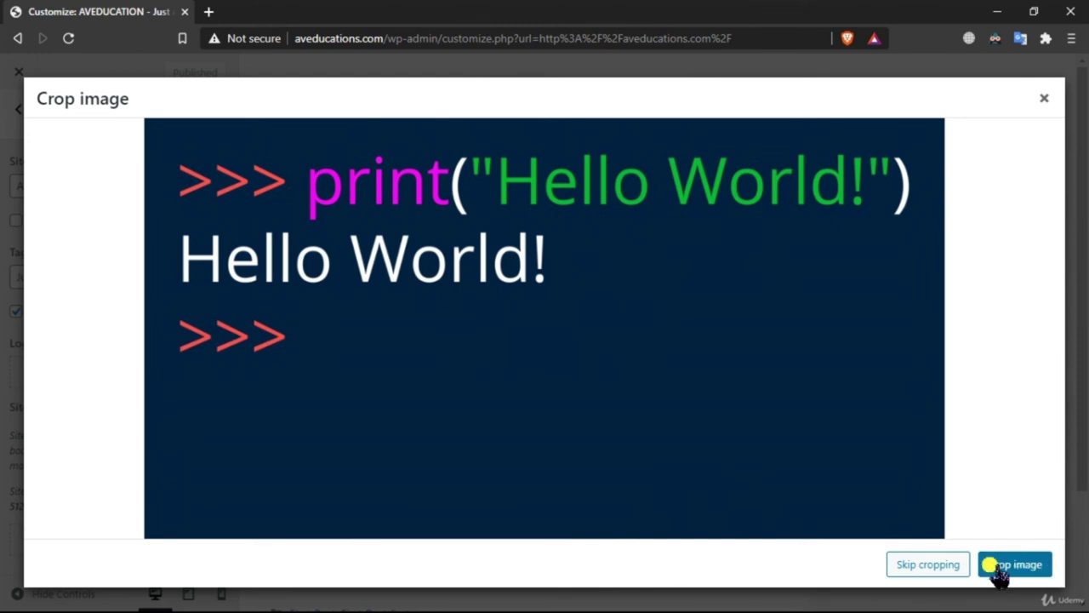
{"action": "left_click", "coordinate": [933, 576]}
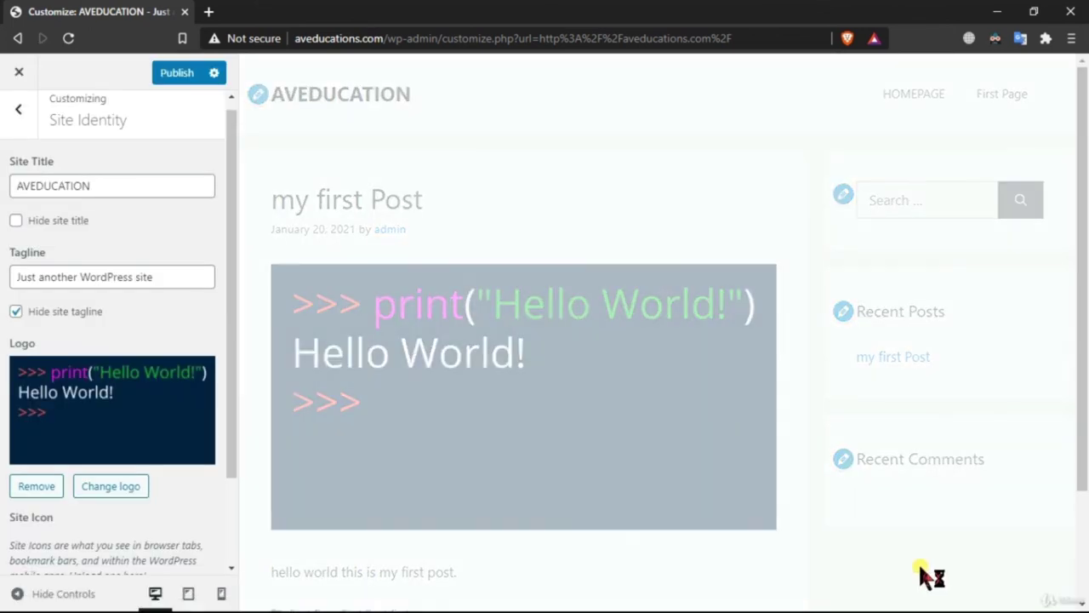
Examine how the logo looks on the page in the desktop, tablet and mobile previews
{"action": "scroll", "coordinate": [749, 456], "scroll_direction": "down", "scroll_amount": 5}
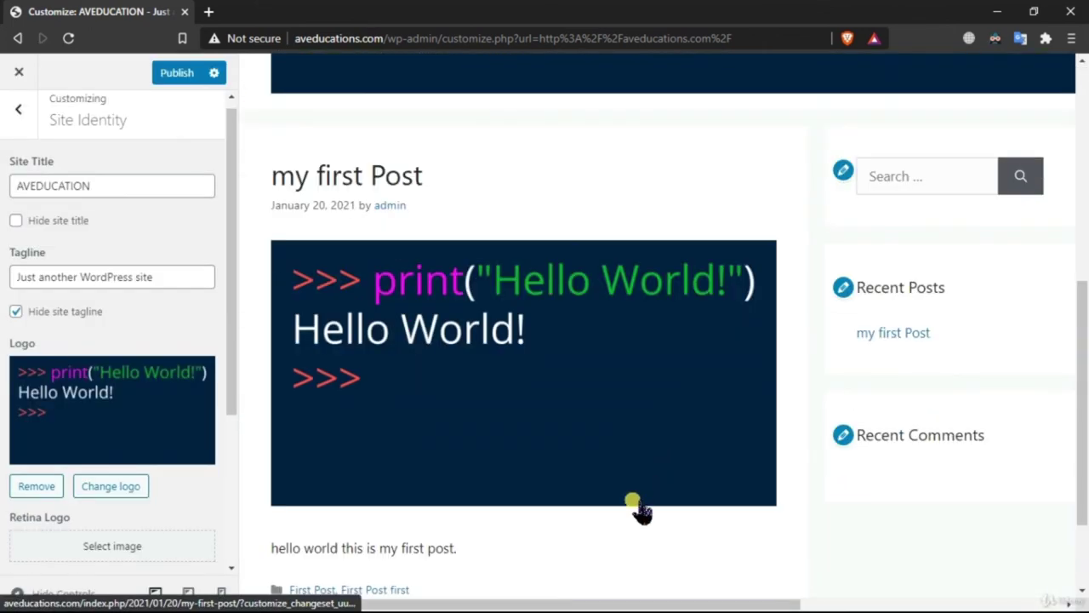
{"action": "scroll", "coordinate": [642, 515], "scroll_direction": "up", "scroll_amount": 3}
{"action": "scroll", "coordinate": [711, 510], "scroll_direction": "up", "scroll_amount": 3}
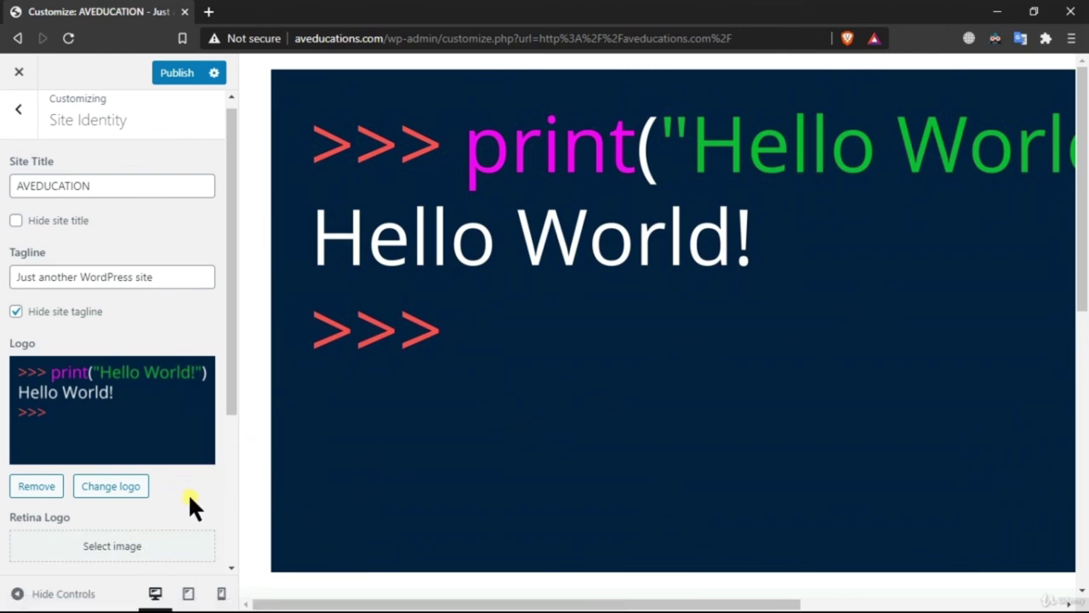
{"action": "scroll", "coordinate": [213, 511], "scroll_direction": "down", "scroll_amount": 3}
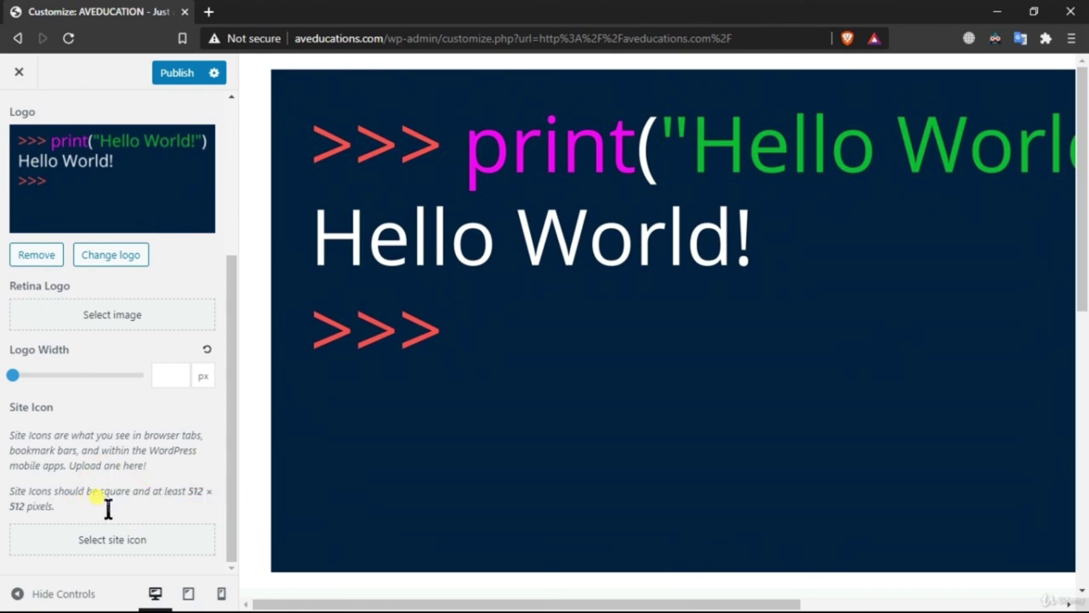
{"action": "left_click", "coordinate": [189, 594]}
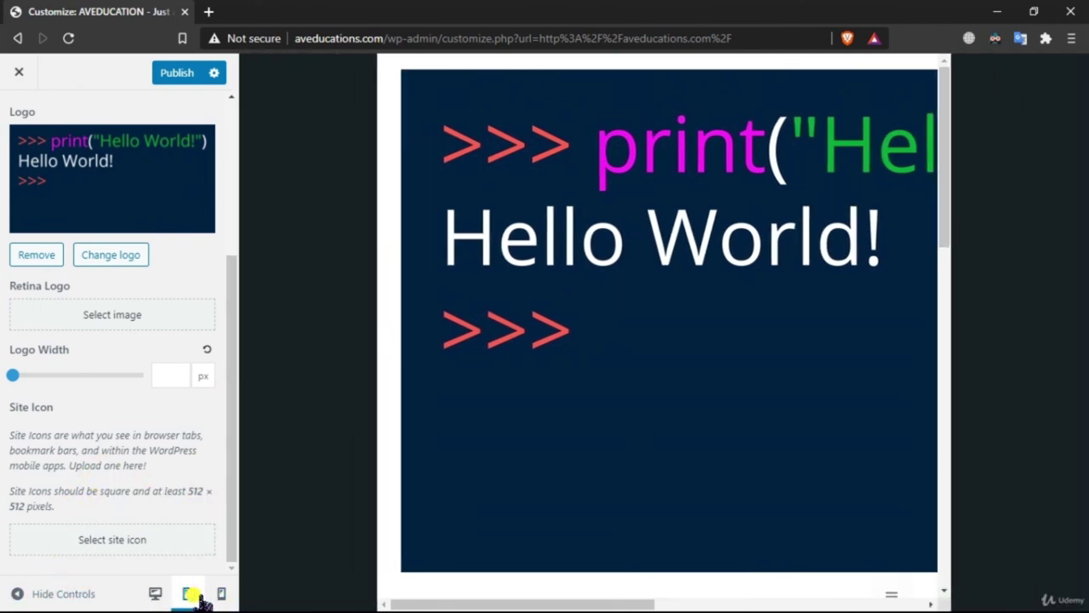
{"action": "left_click", "coordinate": [220, 594]}
{"action": "left_click", "coordinate": [155, 593]}
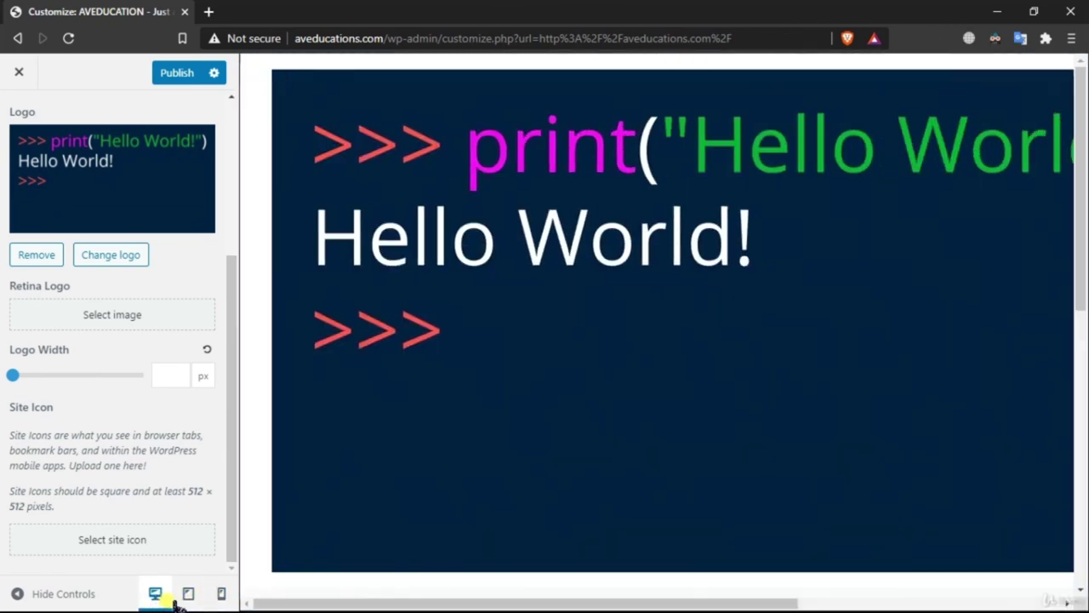
{"action": "scroll", "coordinate": [408, 462], "scroll_direction": "down", "scroll_amount": 5}
{"action": "scroll", "coordinate": [347, 431], "scroll_direction": "up", "scroll_amount": 4}
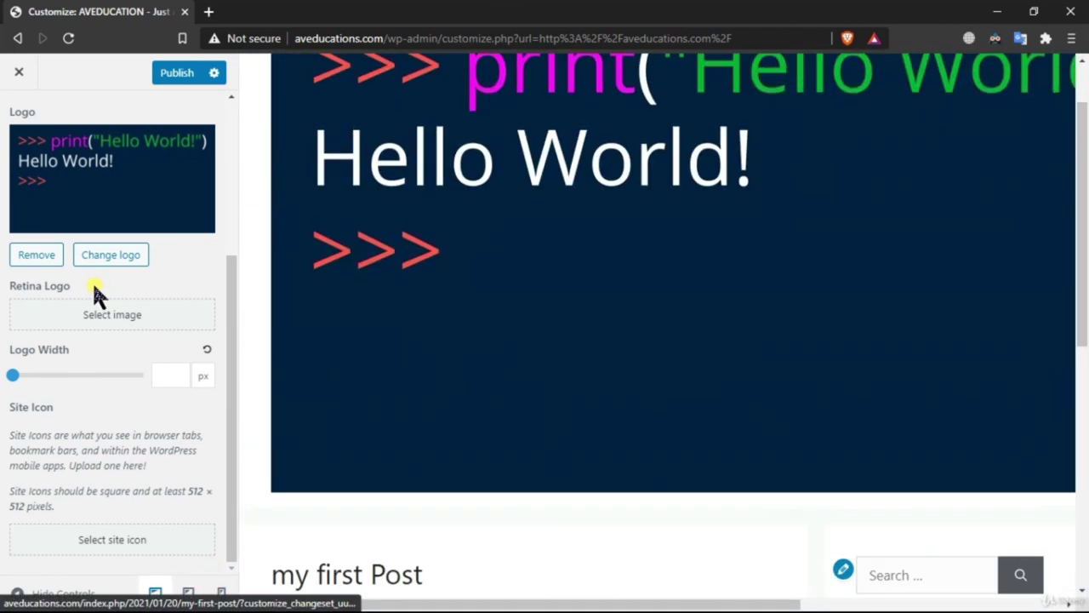
Remove the Hello World image as site logo and check the file upload option for a replacement without choosing one
{"action": "left_click", "coordinate": [21, 255]}
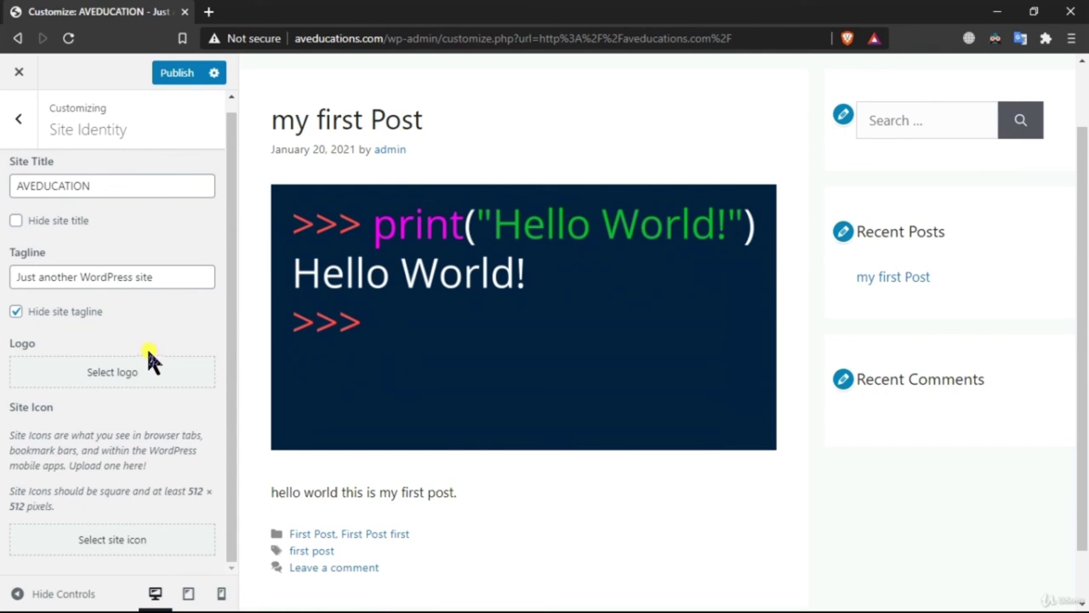
{"action": "left_click", "coordinate": [153, 372]}
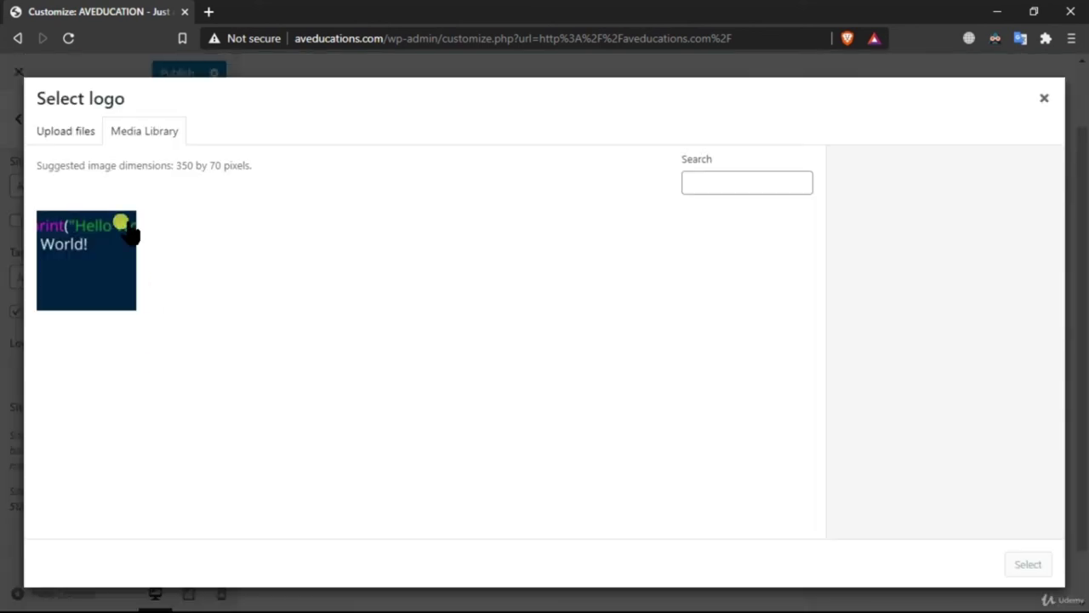
{"action": "left_click", "coordinate": [72, 132]}
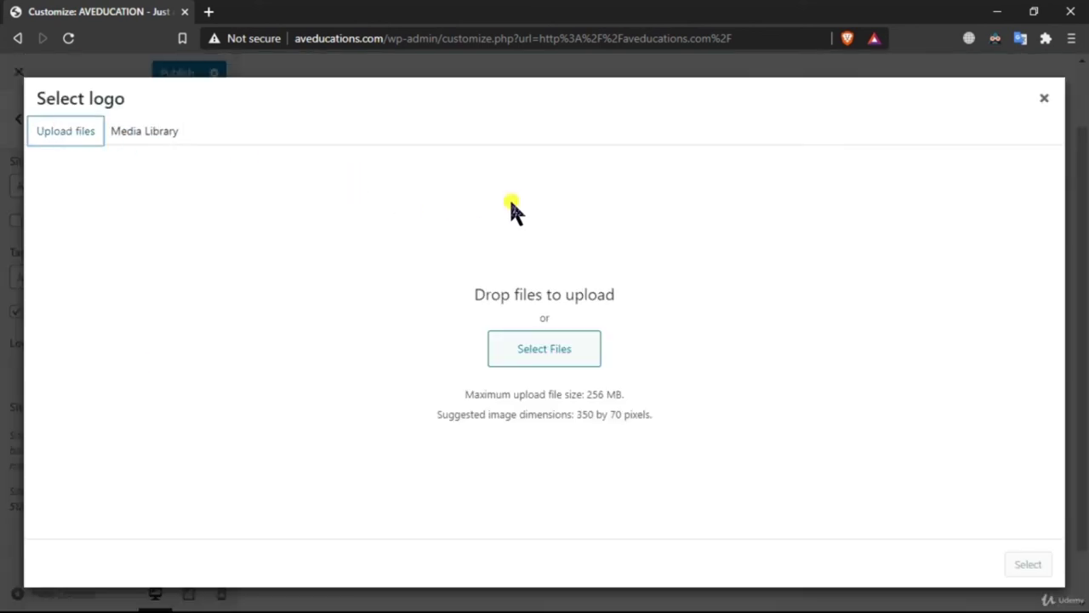
{"action": "left_click", "coordinate": [1044, 98]}
{"action": "scroll", "coordinate": [433, 213], "scroll_direction": "up", "scroll_amount": 1}
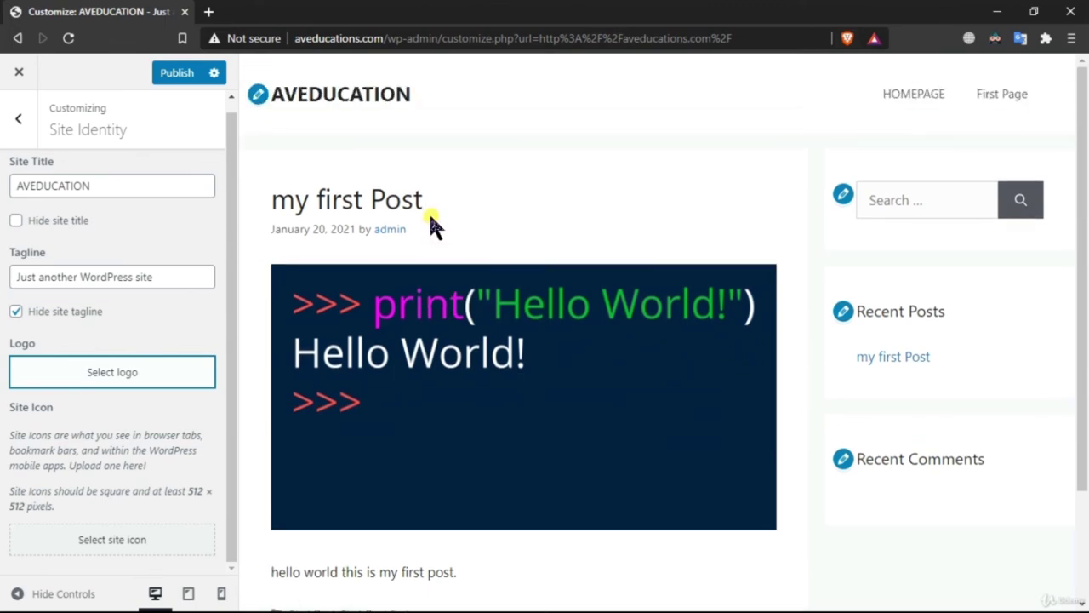
Search Google Images for "aveducations logo" in a new browser tab
{"action": "left_click", "coordinate": [210, 12]}
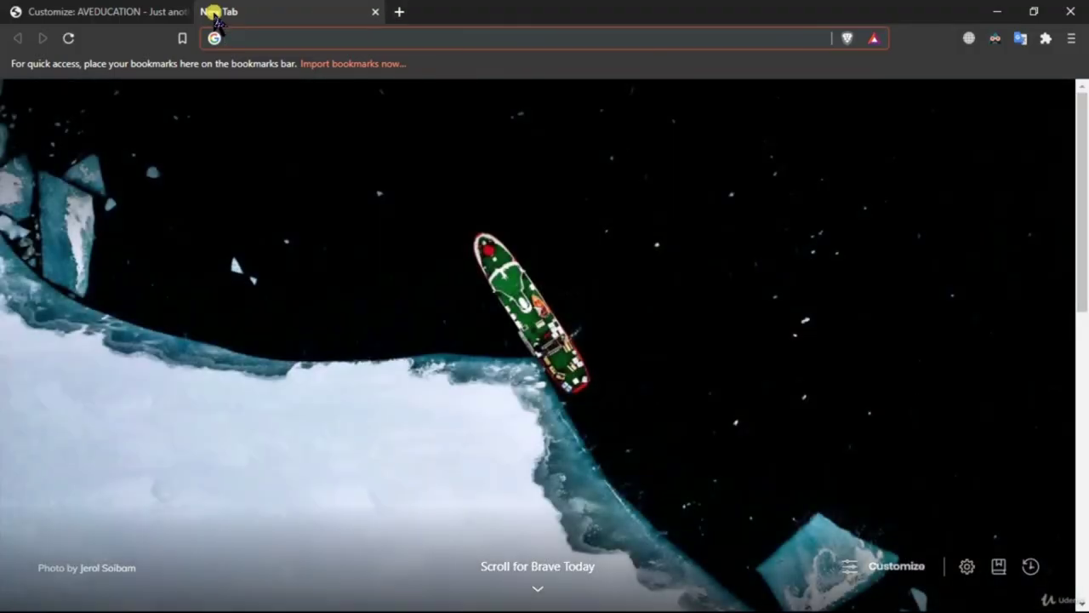
{"action": "type", "text": "av"}
{"action": "key", "text": "Right"}
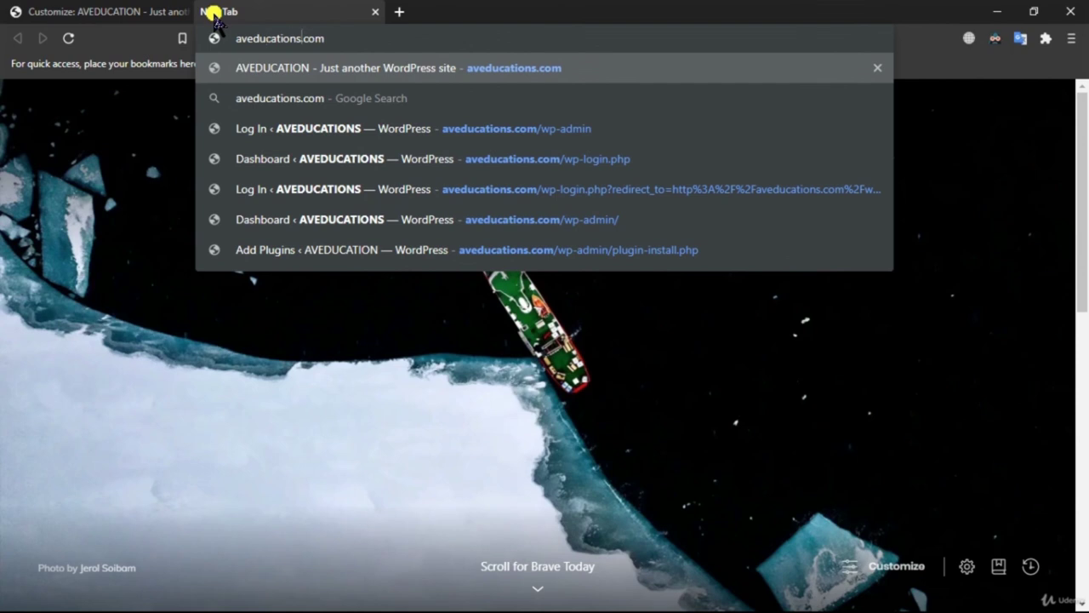
{"action": "type", "text": "logo"}
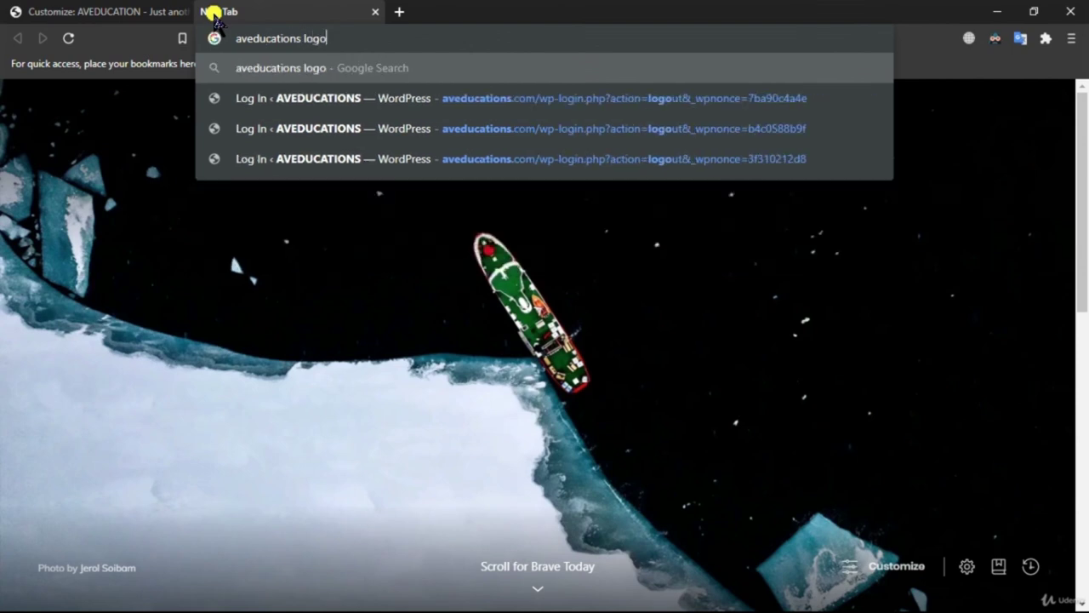
{"action": "key", "text": "Return"}
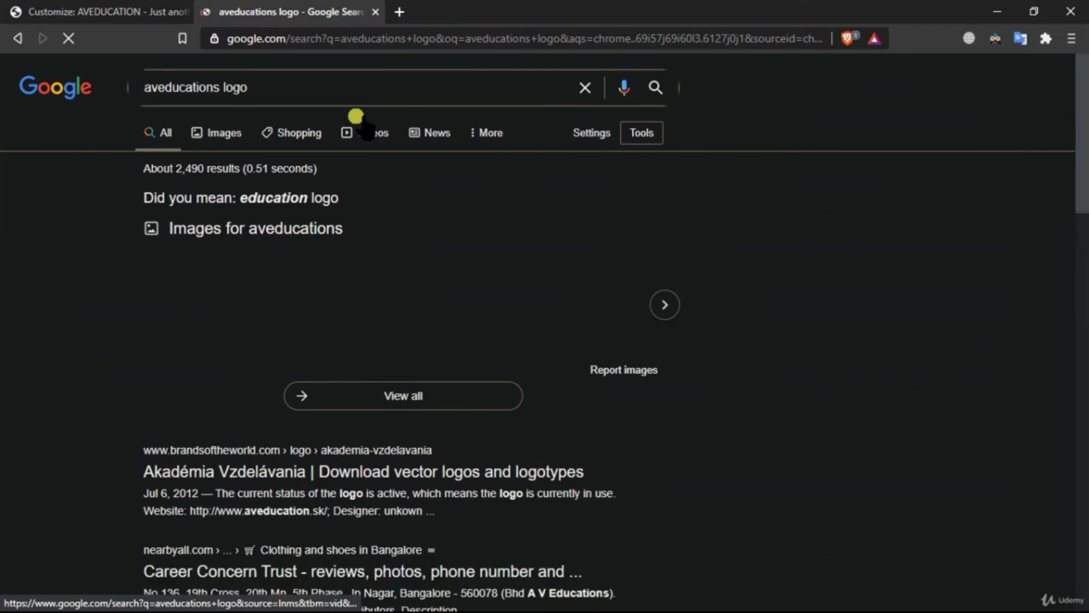
{"action": "left_click", "coordinate": [224, 136]}
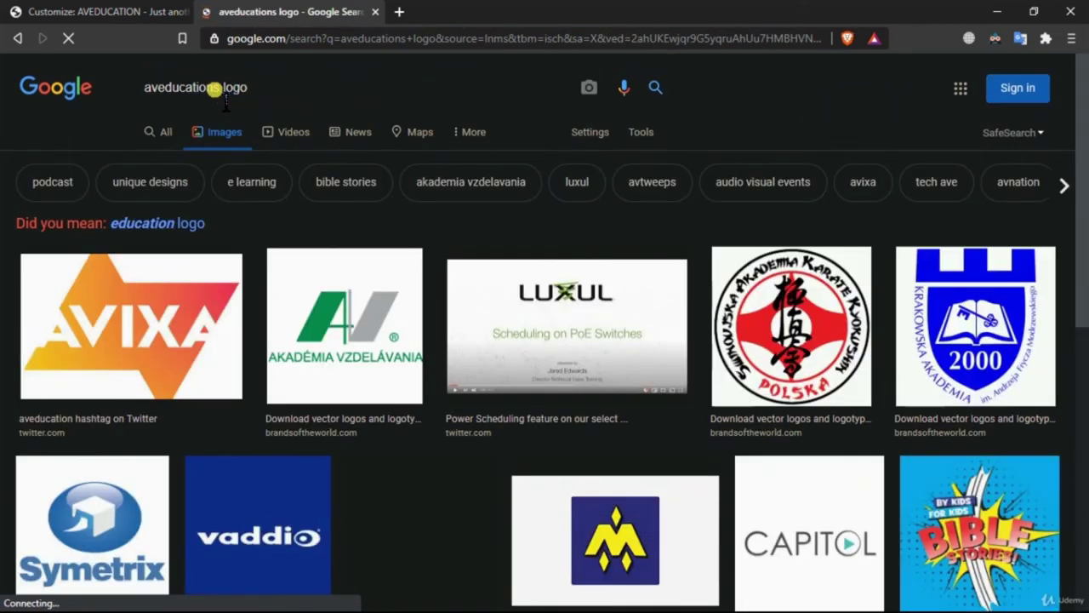
Change the image search to "free logo"
{"action": "left_click", "coordinate": [211, 87]}
{"action": "left_click_drag", "start_coordinate": [170, 87], "coordinate": [144, 88]}
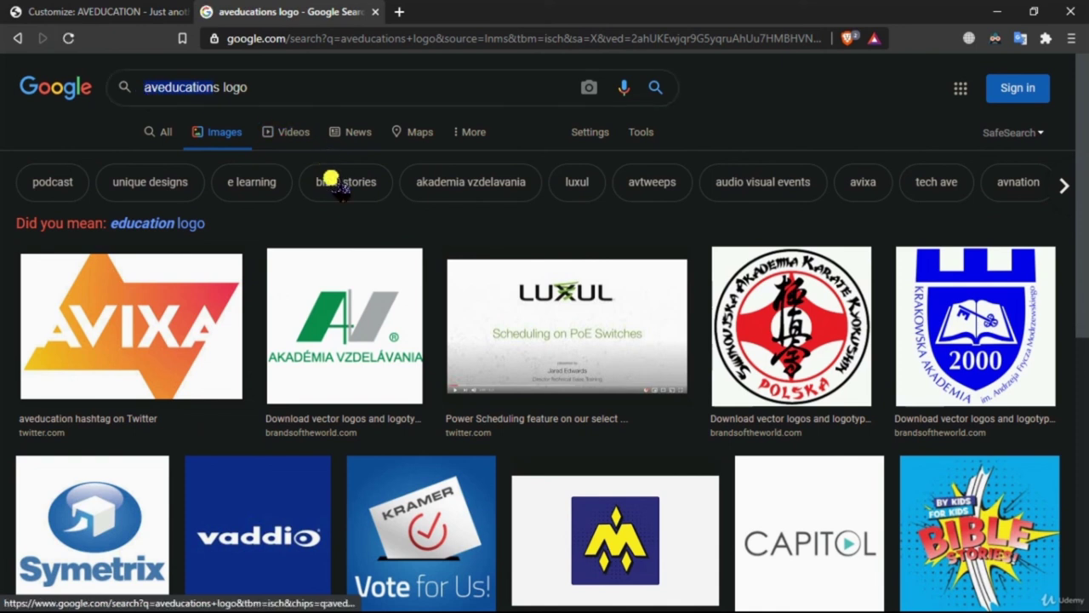
{"action": "key", "text": "BackSpace"}
{"action": "key", "text": "Delete"}
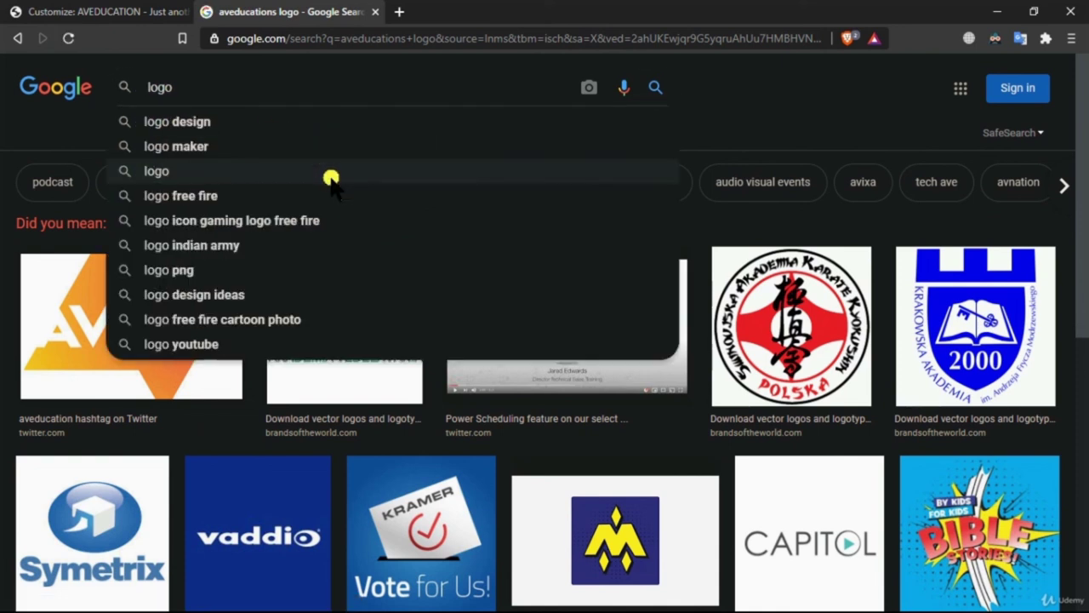
{"action": "type", "text": "free"}
{"action": "key", "text": "Return"}
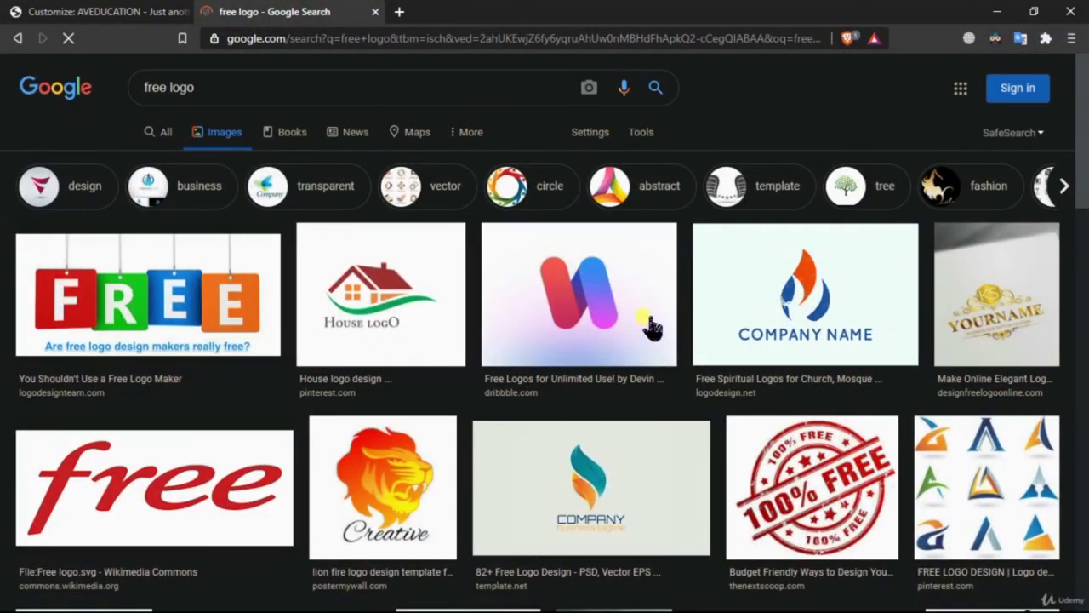
Save the orange and blue COMPANY NAME logo from logodesign.net as a PNG image in Downloads (F:)
{"action": "left_click", "coordinate": [813, 308]}
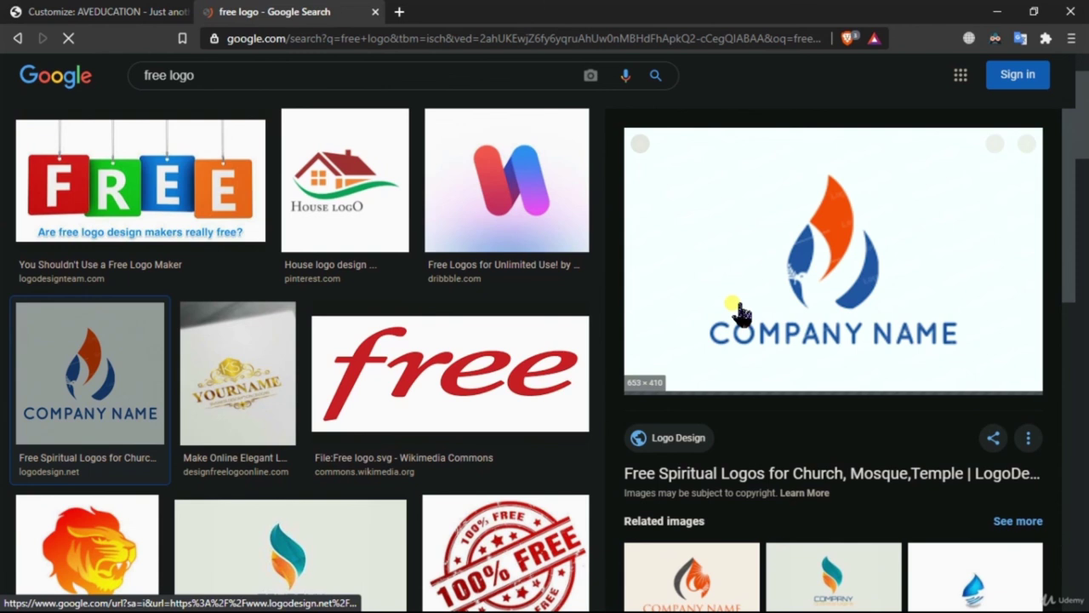
{"action": "right_click", "coordinate": [773, 269]}
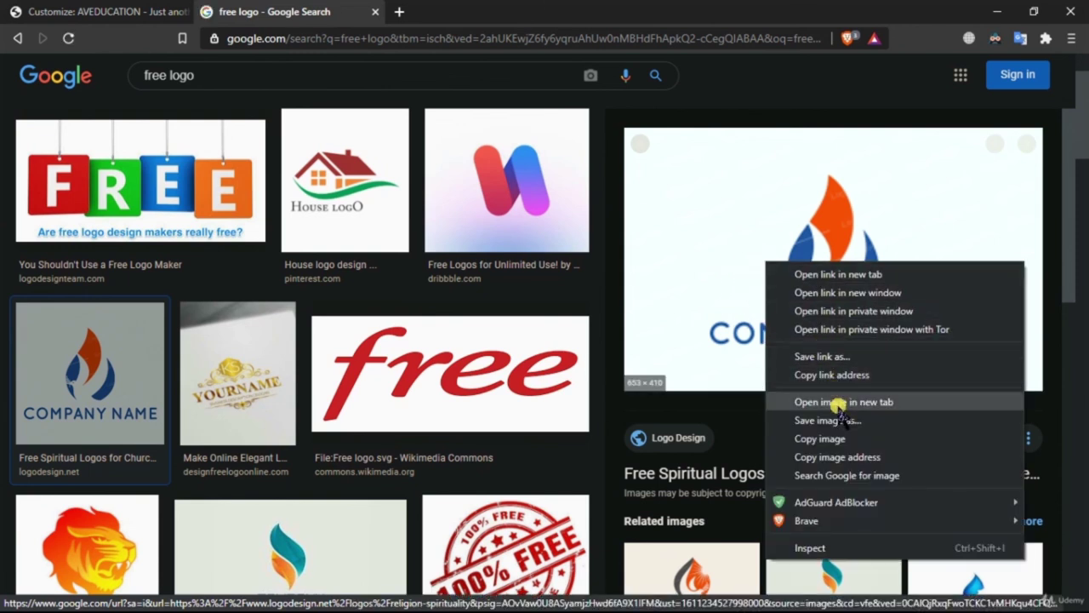
{"action": "left_click", "coordinate": [832, 437]}
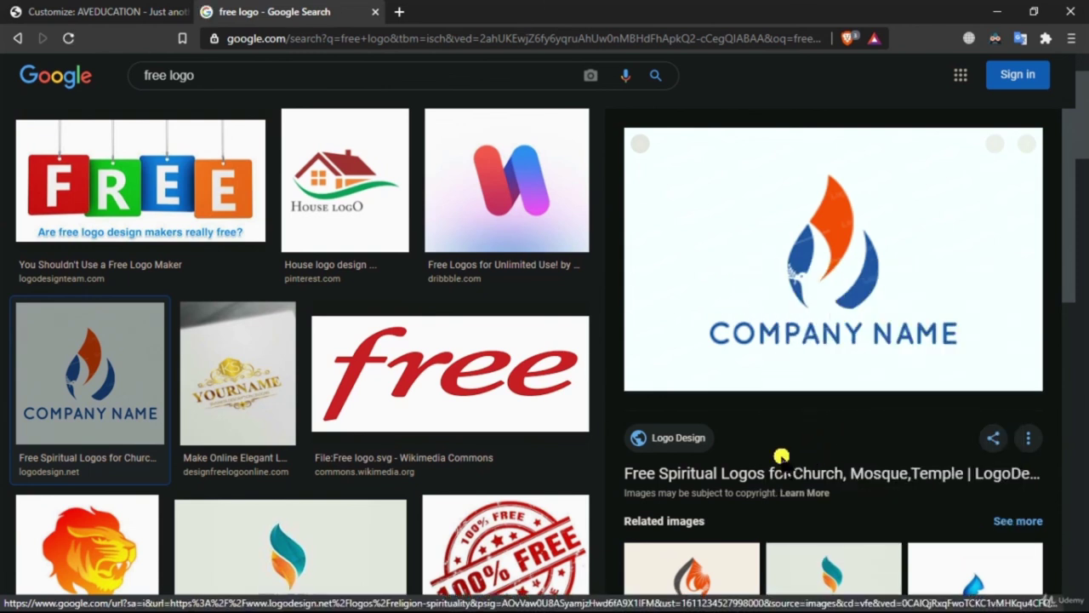
{"action": "right_click", "coordinate": [686, 206]}
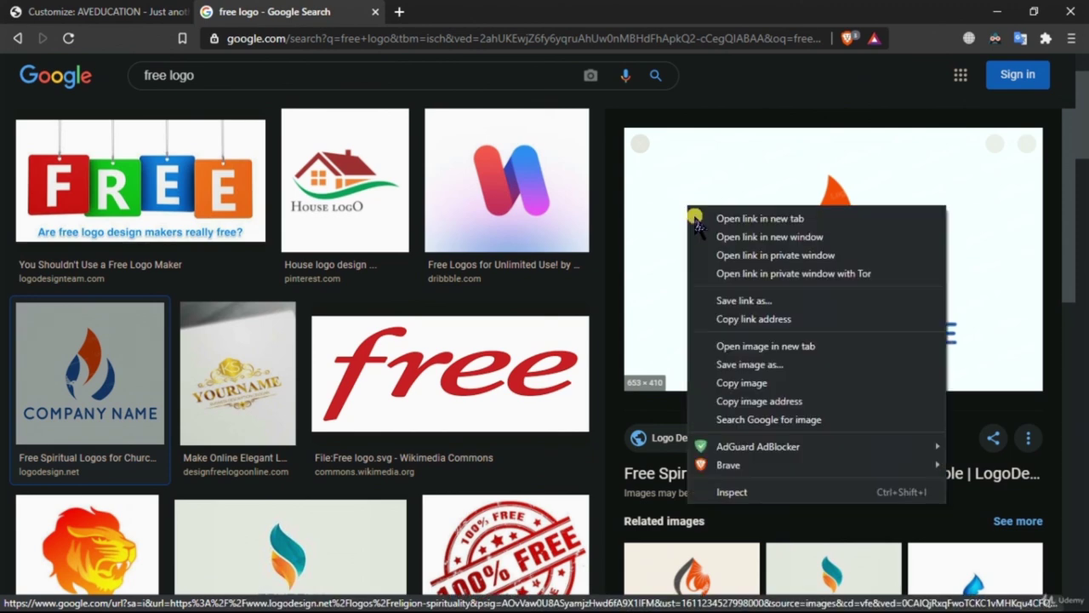
{"action": "left_click", "coordinate": [839, 364]}
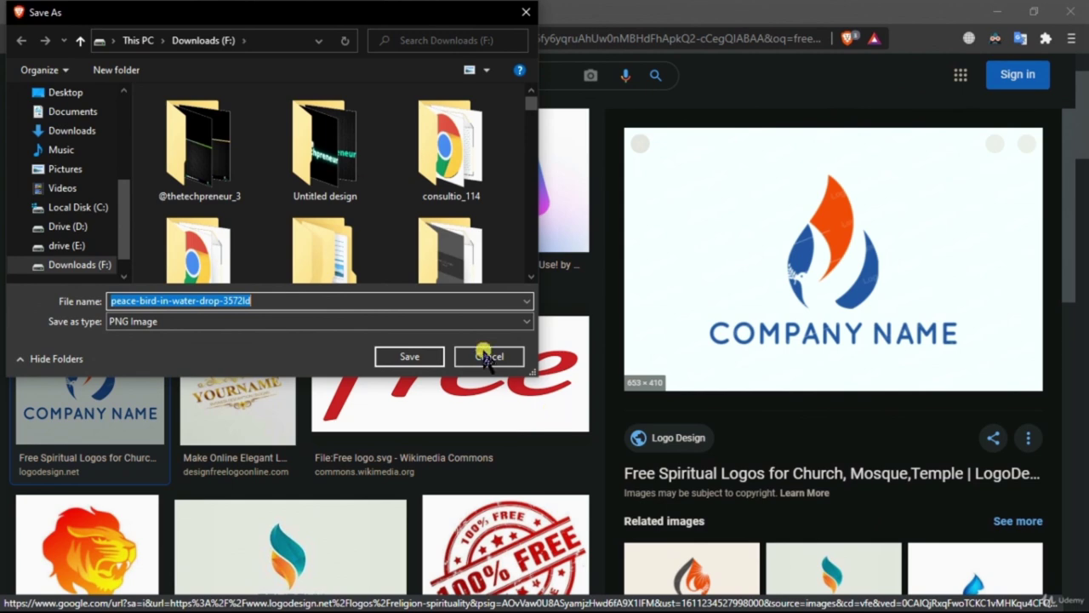
{"action": "left_click", "coordinate": [63, 264]}
{"action": "left_click", "coordinate": [397, 357]}
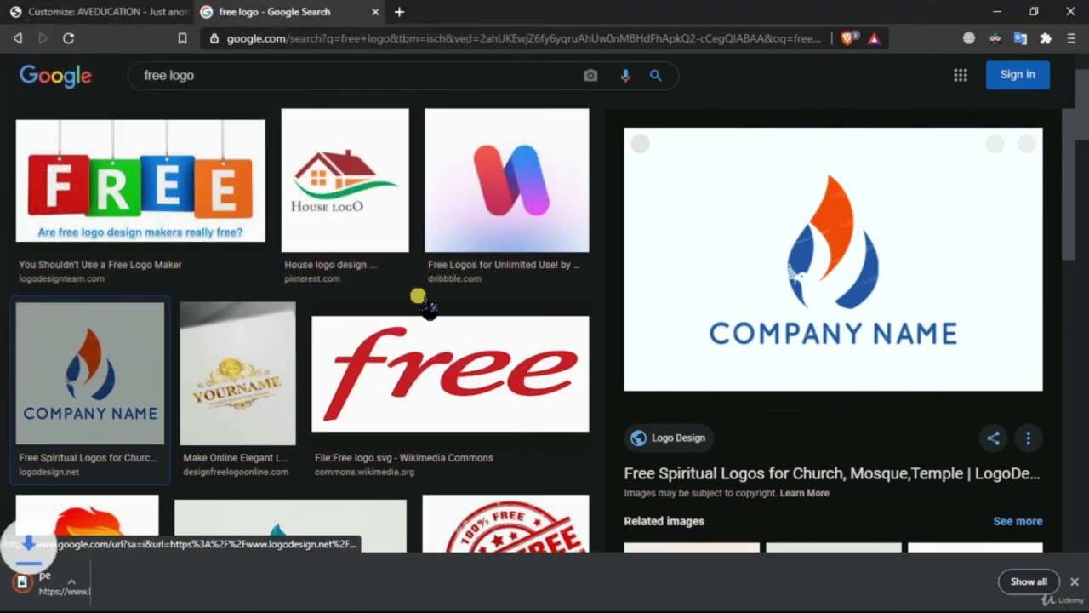
Return to the customizer, upload the downloaded image peace-bird-in-water-drop-3572ld from Downloads (F:), and choose it as the site logo
{"action": "left_click", "coordinate": [378, 12]}
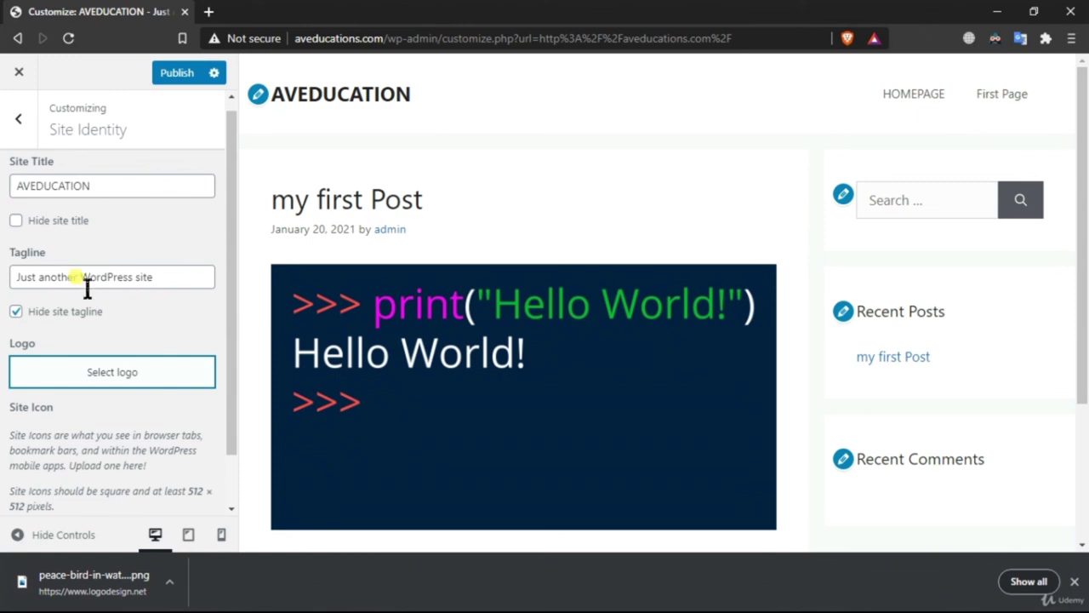
{"action": "scroll", "coordinate": [103, 346], "scroll_direction": "down", "scroll_amount": 2}
{"action": "left_click", "coordinate": [89, 320]}
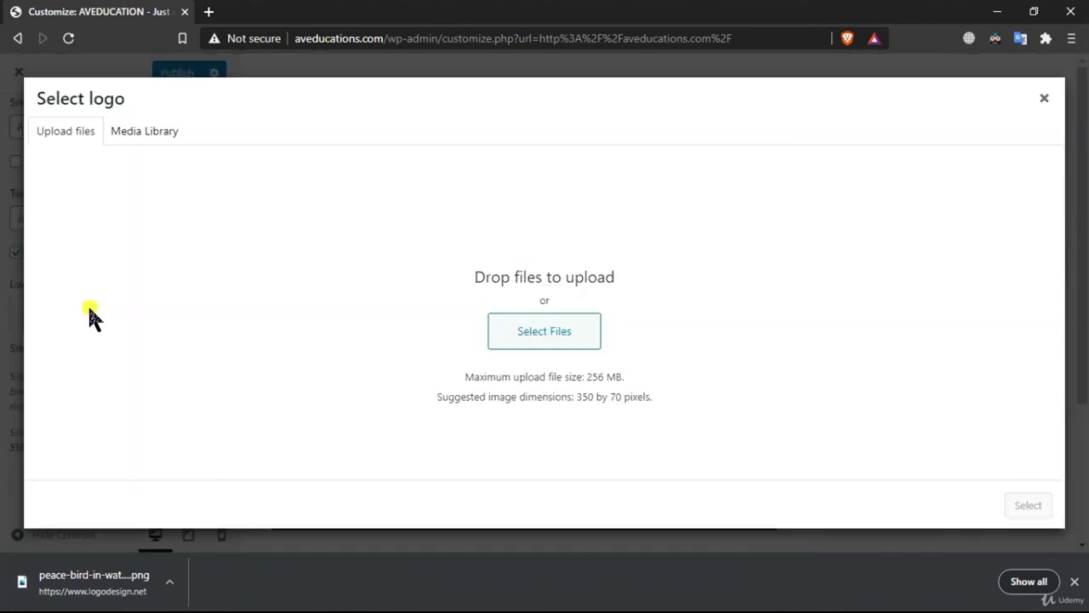
{"action": "left_click", "coordinate": [565, 332]}
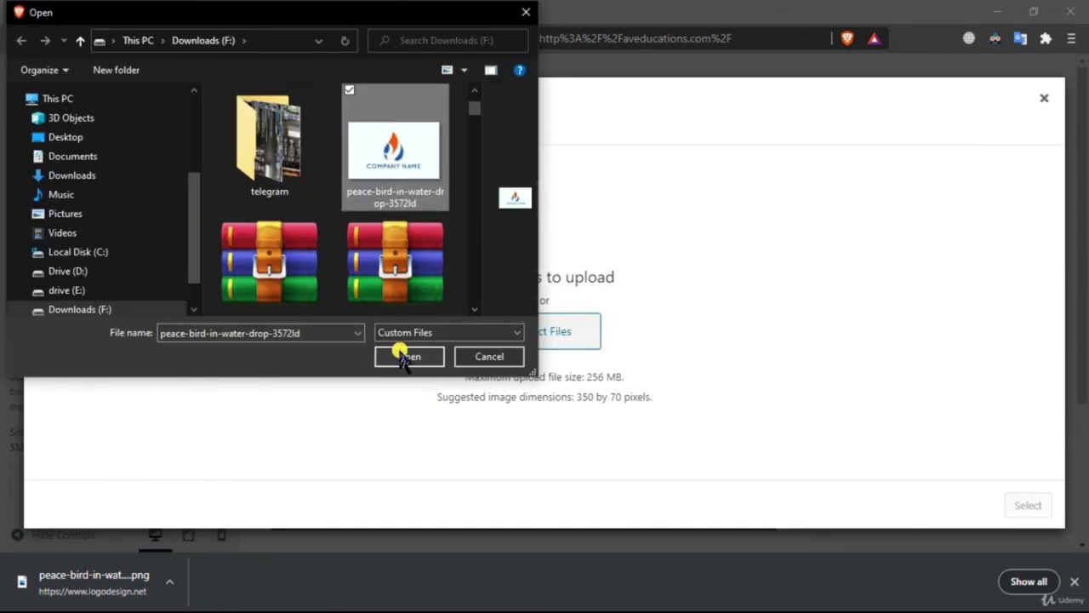
{"action": "left_click", "coordinate": [408, 357]}
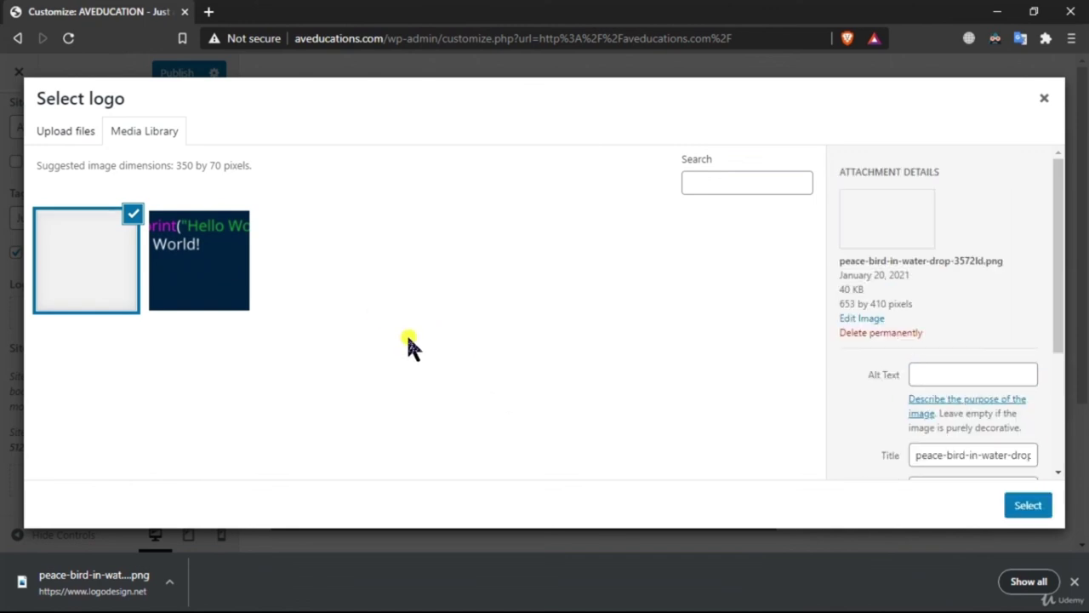
{"action": "left_click", "coordinate": [1026, 507]}
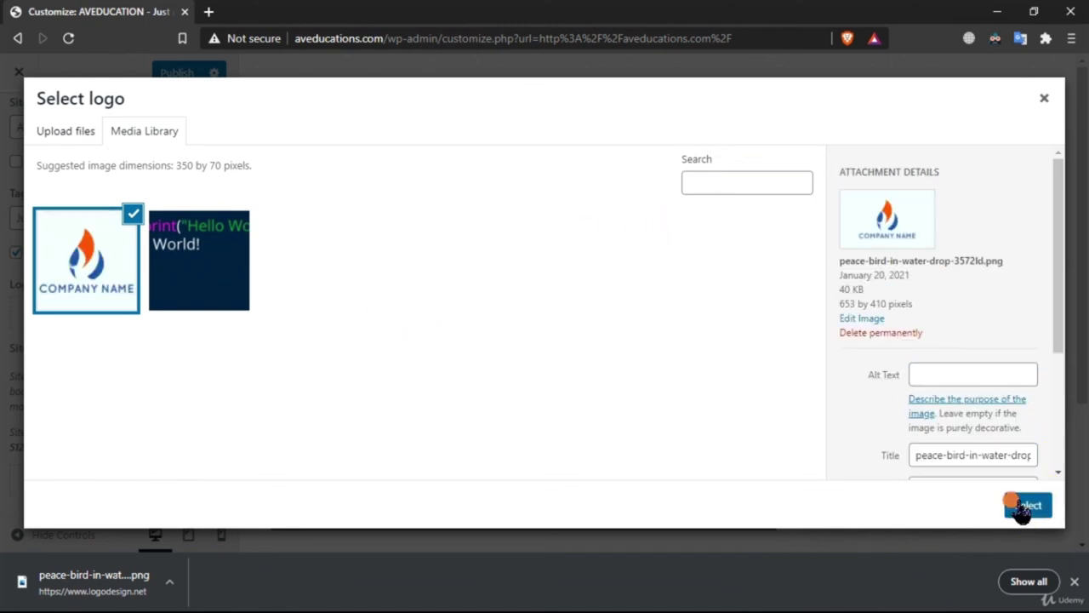
Crop the logo to the band around the COMPANY NAME lettering and publish it with the site title hidden
{"action": "left_click_drag", "start_coordinate": [556, 327], "coordinate": [567, 401]}
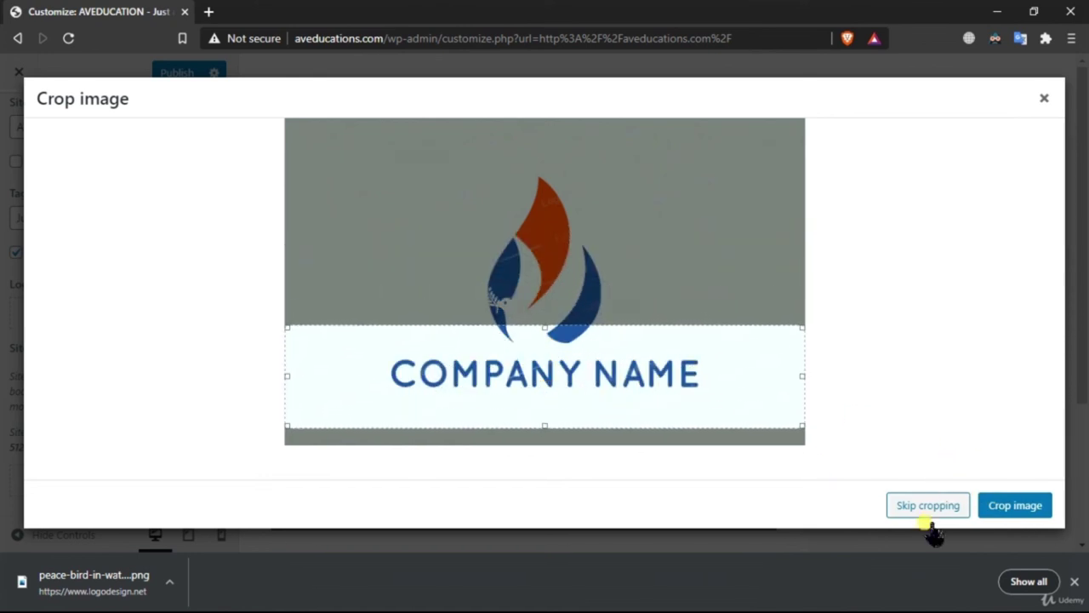
{"action": "left_click", "coordinate": [1030, 514]}
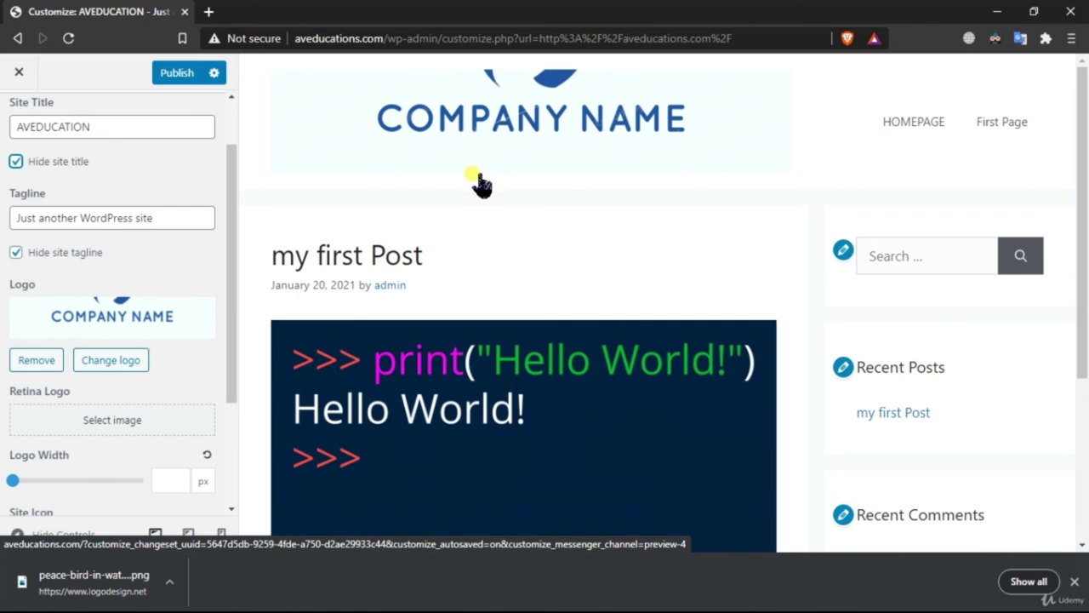
{"action": "left_click", "coordinate": [179, 78]}
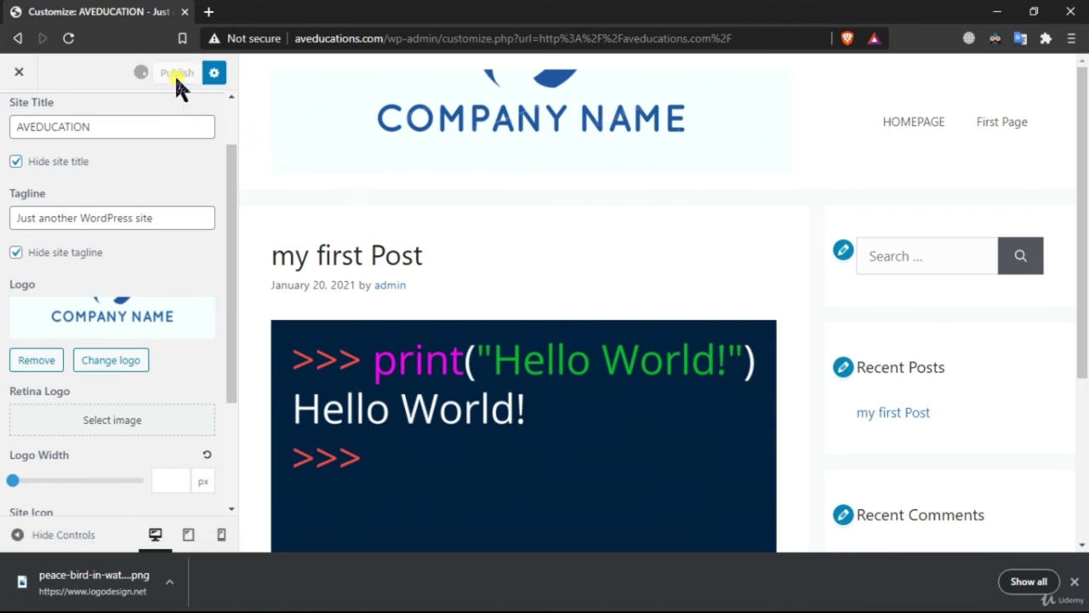
Check the published logo on the live aveducations.com homepage in a separate browser tab, and close that tab
{"action": "left_click", "coordinate": [206, 12]}
{"action": "type", "text": "av"}
{"action": "key", "text": "Return"}
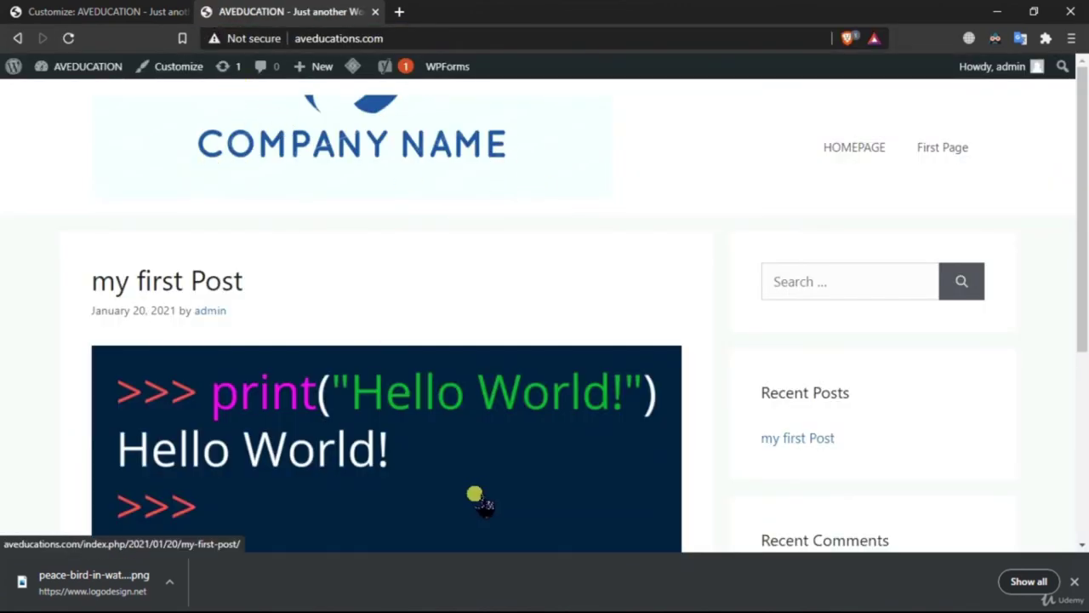
{"action": "scroll", "coordinate": [442, 477], "scroll_direction": "down", "scroll_amount": 4}
{"action": "scroll", "coordinate": [468, 323], "scroll_direction": "up", "scroll_amount": 4}
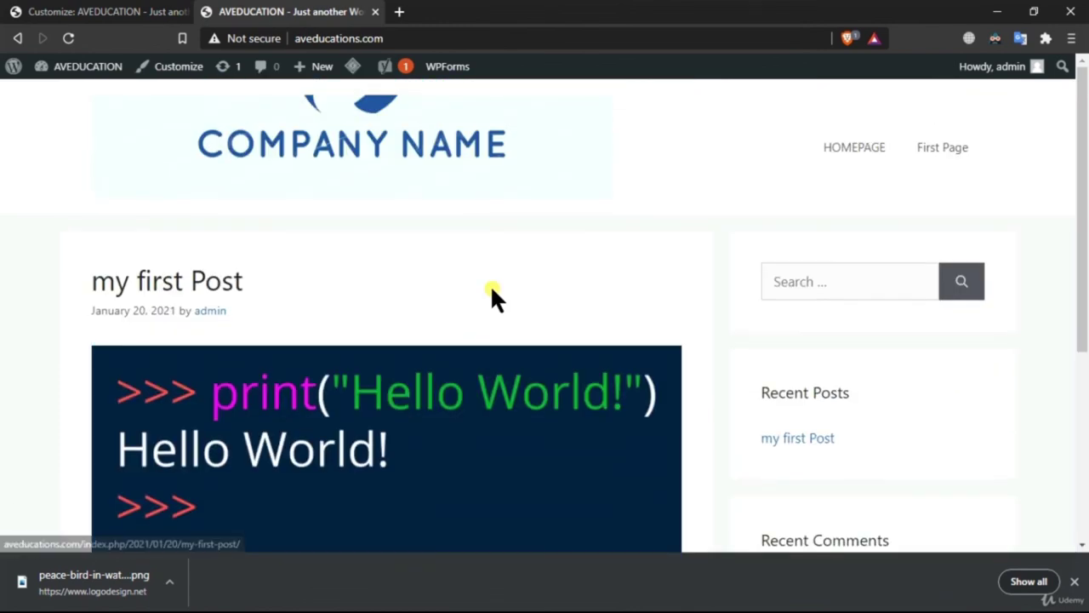
{"action": "left_click", "coordinate": [376, 11]}
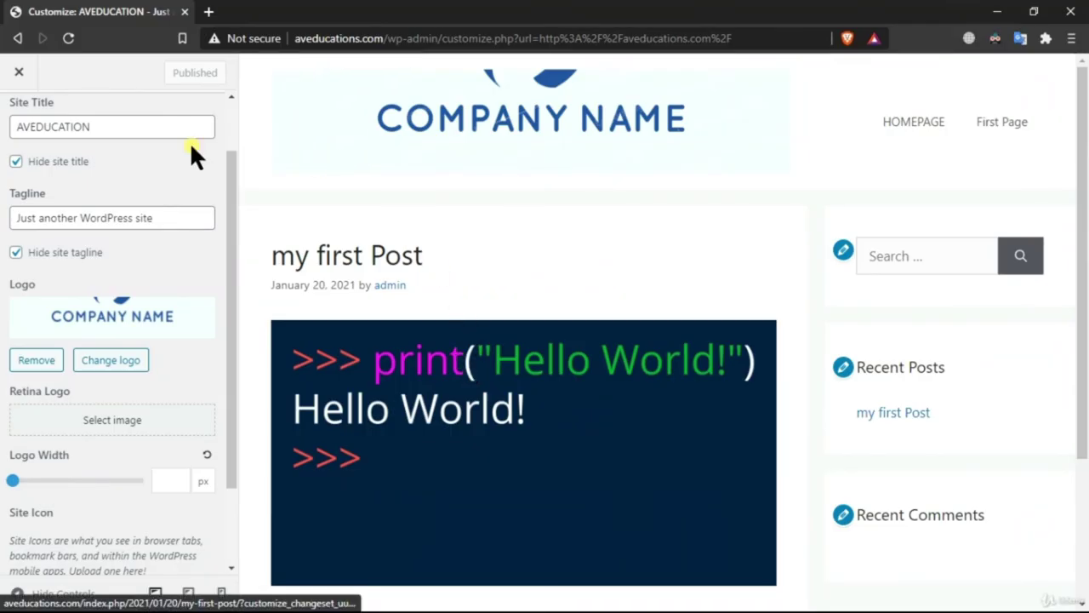
Close the customizer and go to the AVEDUCATION site's admin dashboard
{"action": "left_click", "coordinate": [18, 75]}
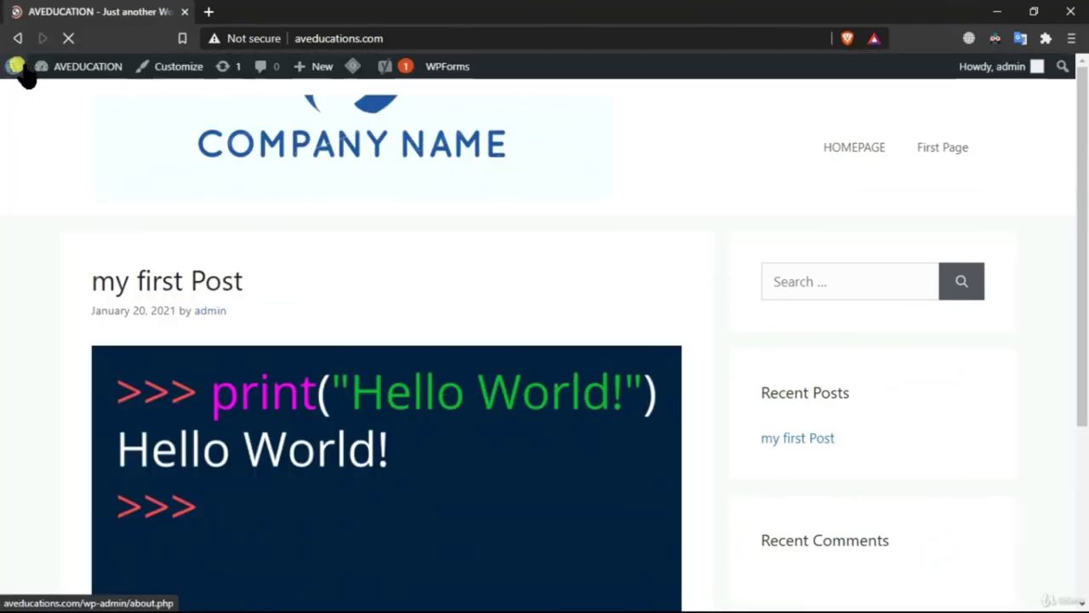
{"action": "mouse_move", "coordinate": [119, 70]}
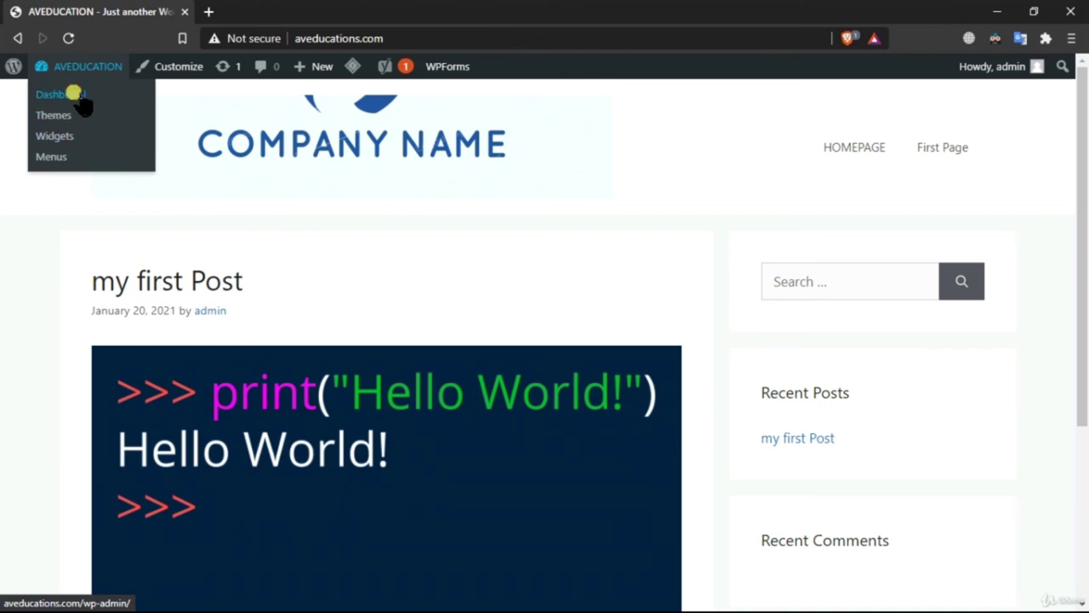
{"action": "left_click", "coordinate": [73, 93]}
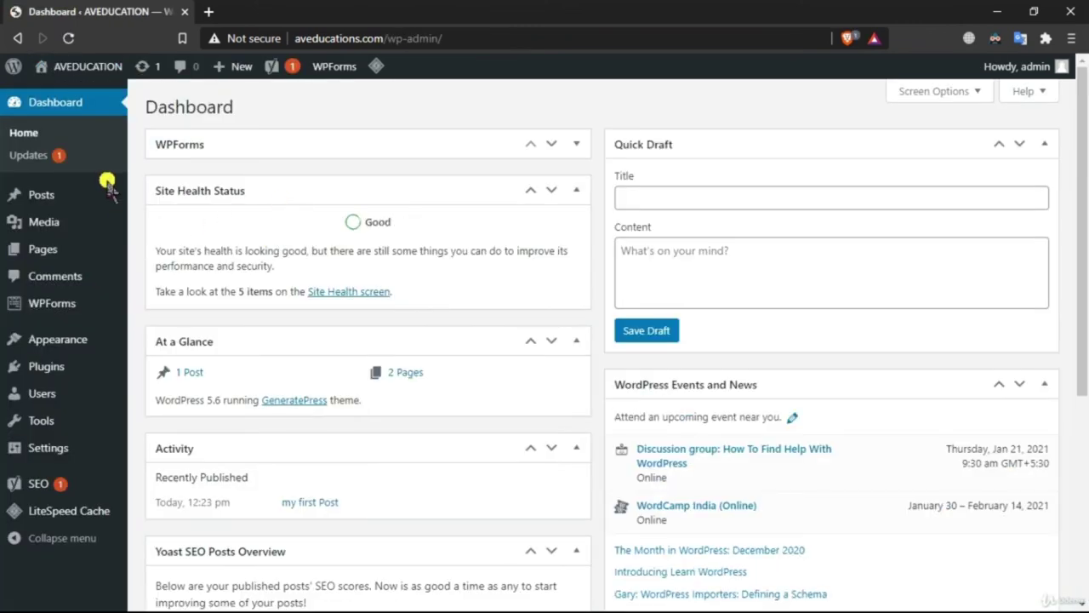
Open the WordPress Updates page and examine the core, plugin and theme update sections
{"action": "mouse_move", "coordinate": [109, 186]}
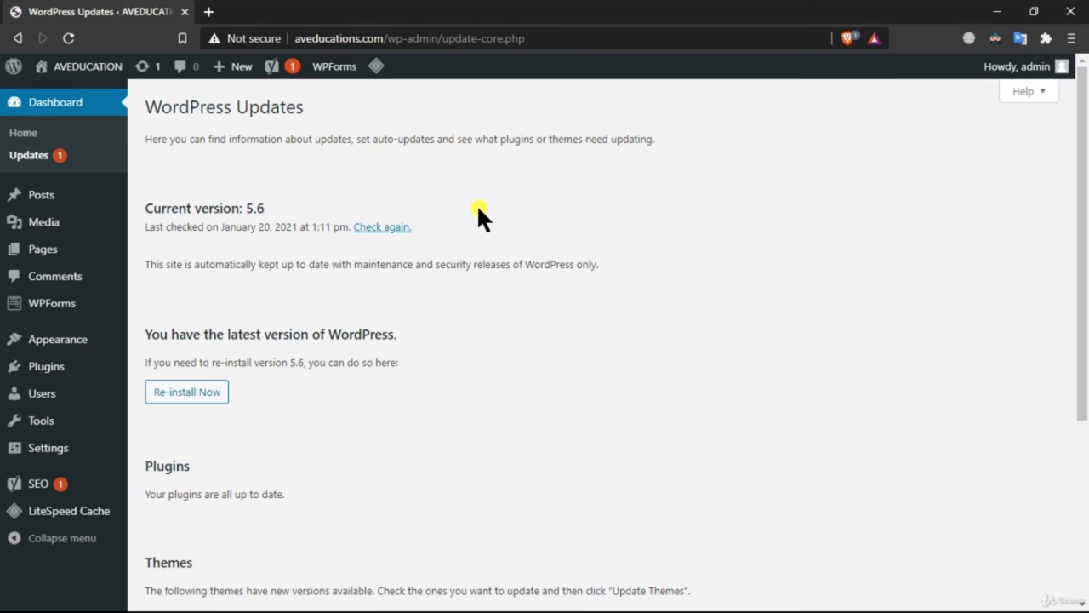
{"action": "scroll", "coordinate": [473, 266], "scroll_direction": "down", "scroll_amount": 3}
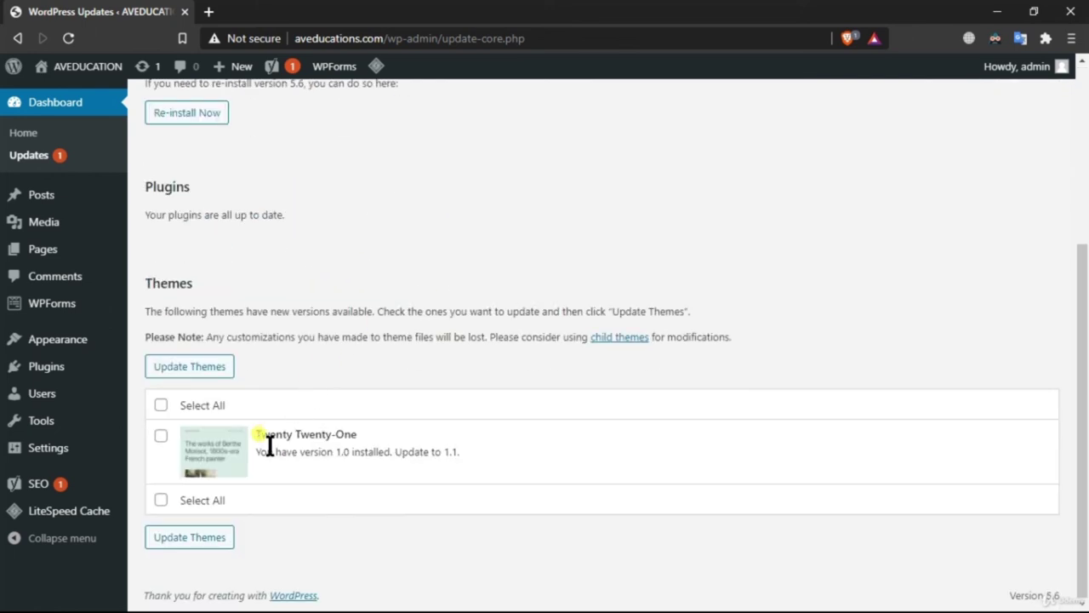
{"action": "scroll", "coordinate": [398, 364], "scroll_direction": "up", "scroll_amount": 3}
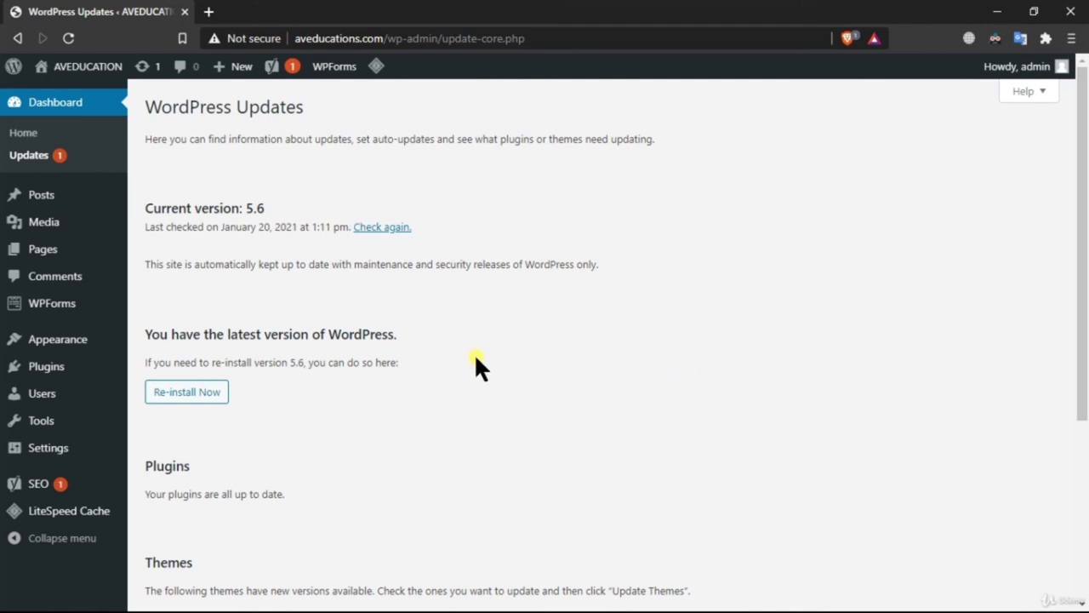
{"action": "scroll", "coordinate": [477, 366], "scroll_direction": "down", "scroll_amount": 3}
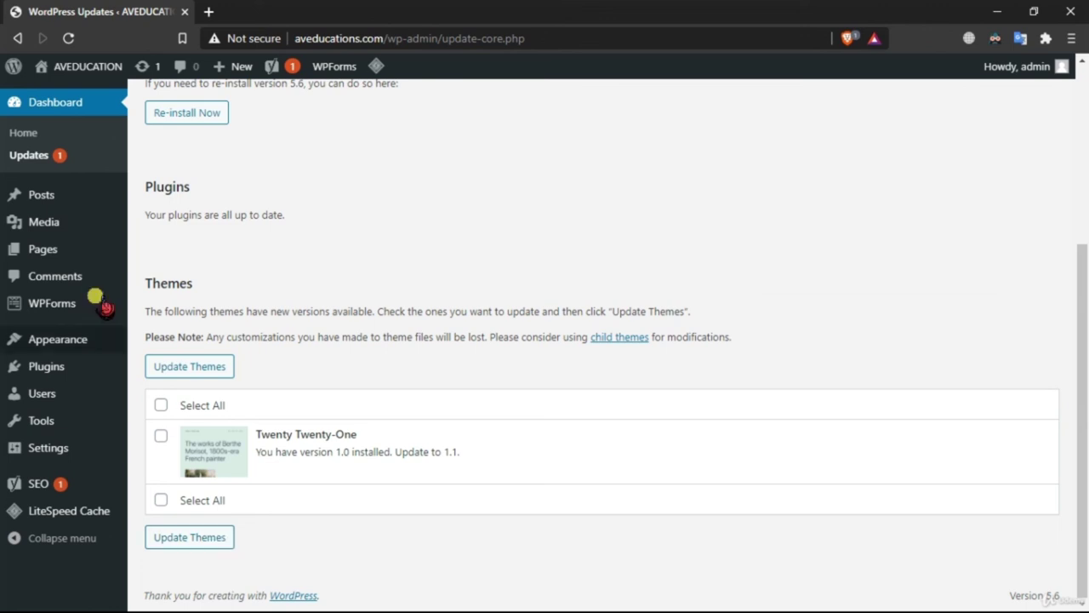
Enable automatic updates for the Classic Editor plugin in the list of installed plugins
{"action": "mouse_move", "coordinate": [119, 366]}
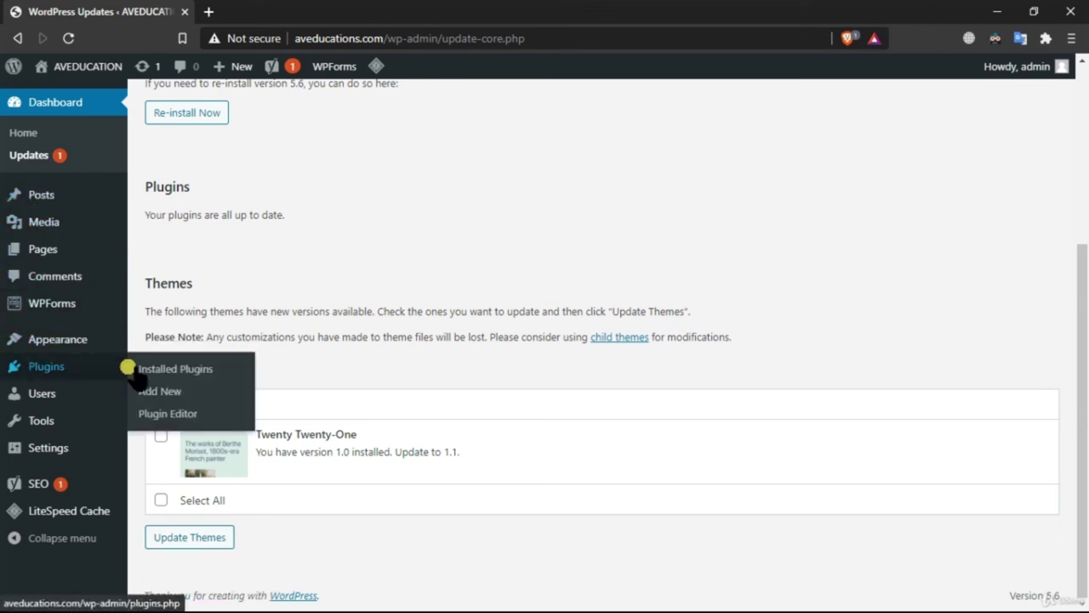
{"action": "left_click", "coordinate": [191, 370]}
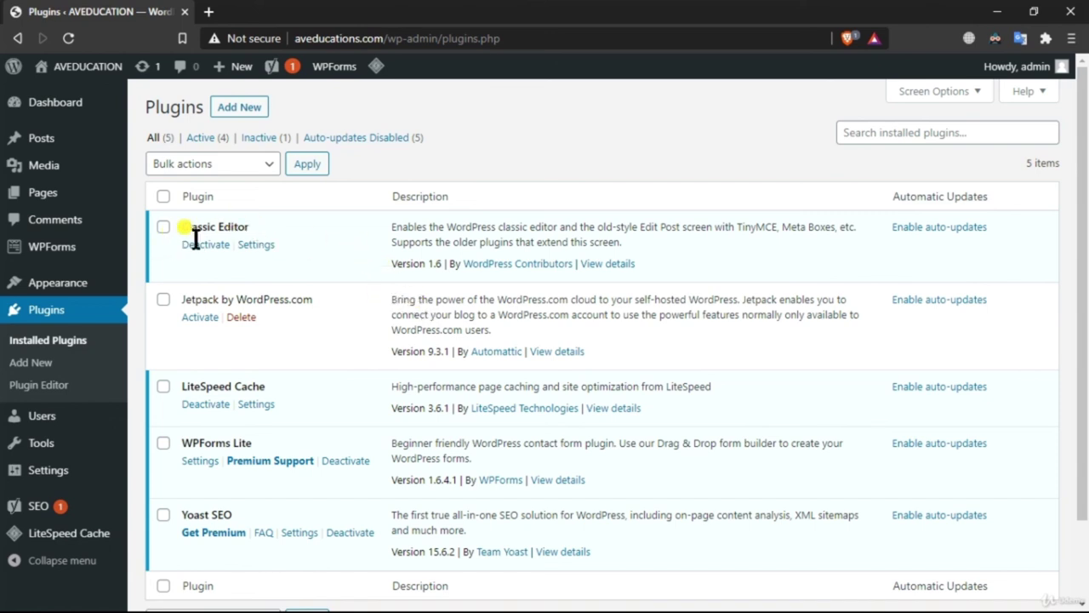
{"action": "left_click_drag", "start_coordinate": [184, 227], "coordinate": [251, 228]}
{"action": "left_click", "coordinate": [382, 257]}
{"action": "left_click", "coordinate": [940, 230]}
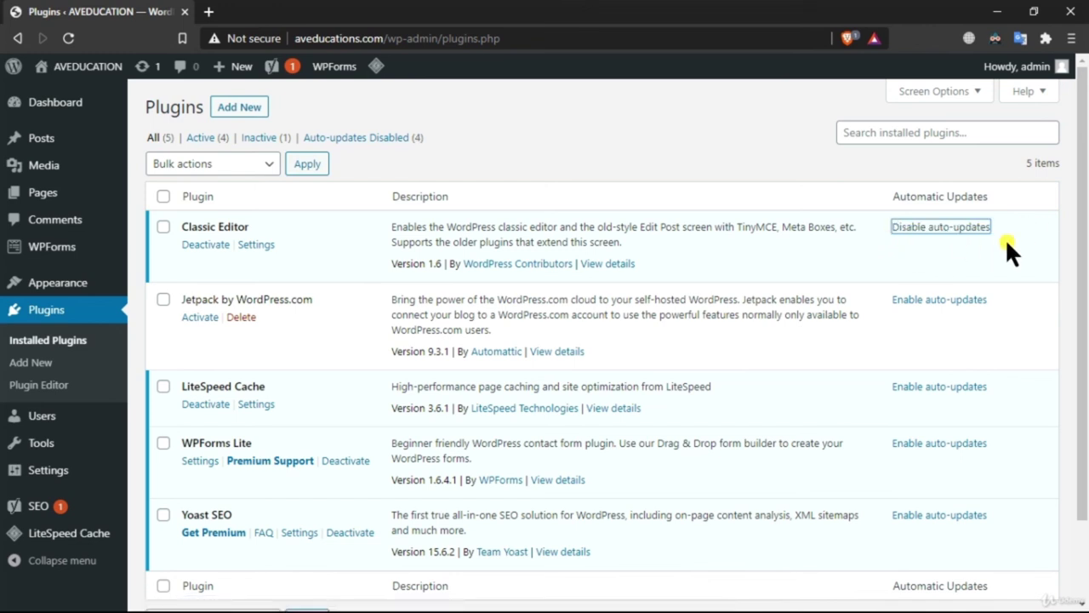
{"action": "left_click_drag", "start_coordinate": [849, 232], "coordinate": [260, 230]}
{"action": "left_click_drag", "start_coordinate": [459, 242], "coordinate": [406, 232]}
{"action": "left_click", "coordinate": [650, 233]}
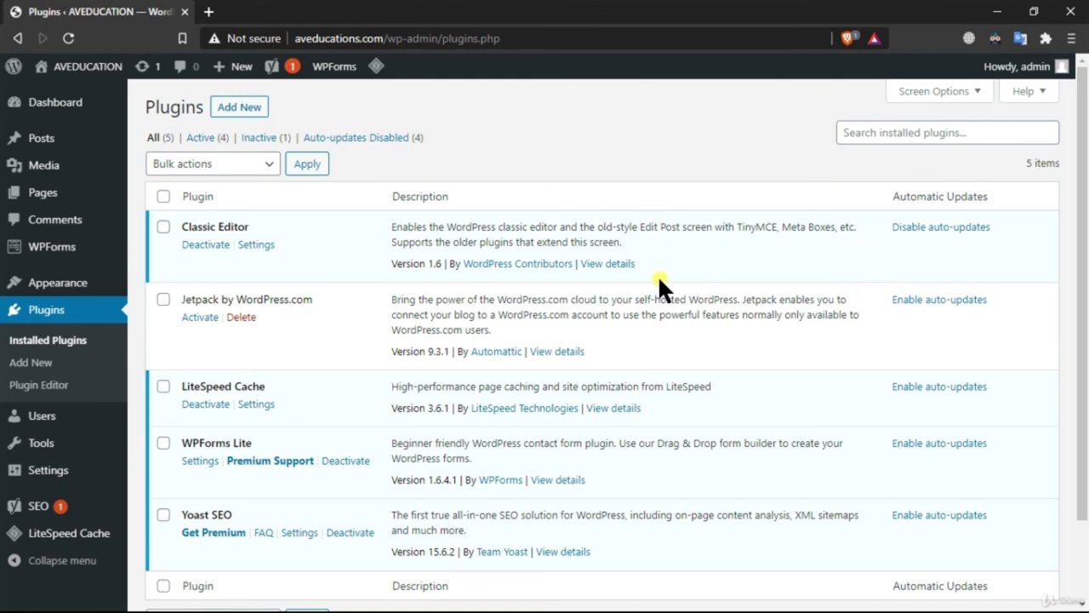
Enable automatic updates for the Jetpack by WordPress.com plugin
{"action": "scroll", "coordinate": [711, 255], "scroll_direction": "down", "scroll_amount": 2}
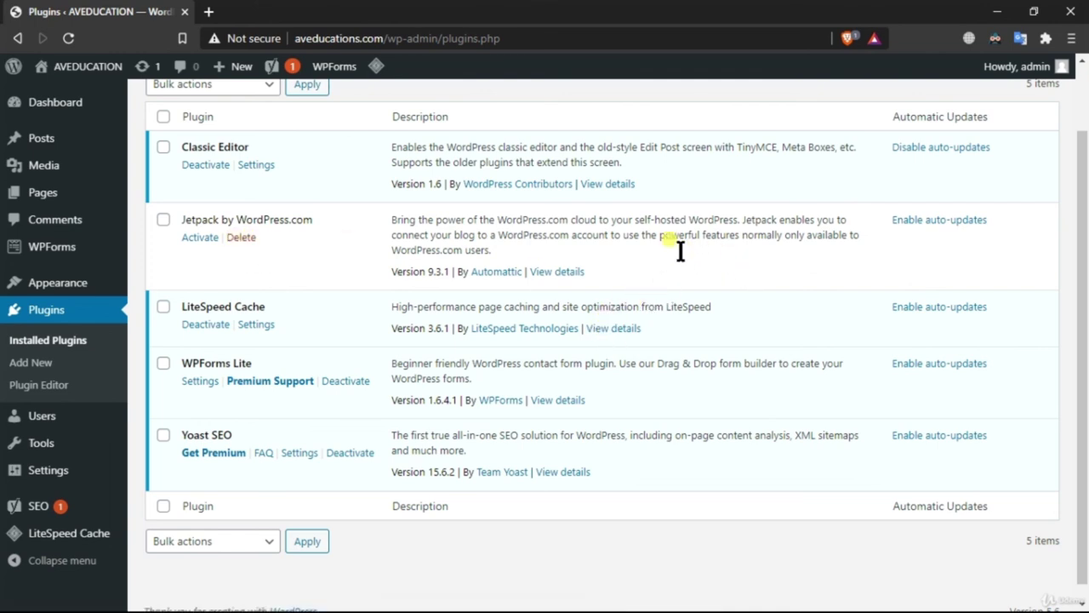
{"action": "left_click_drag", "start_coordinate": [178, 219], "coordinate": [312, 233]}
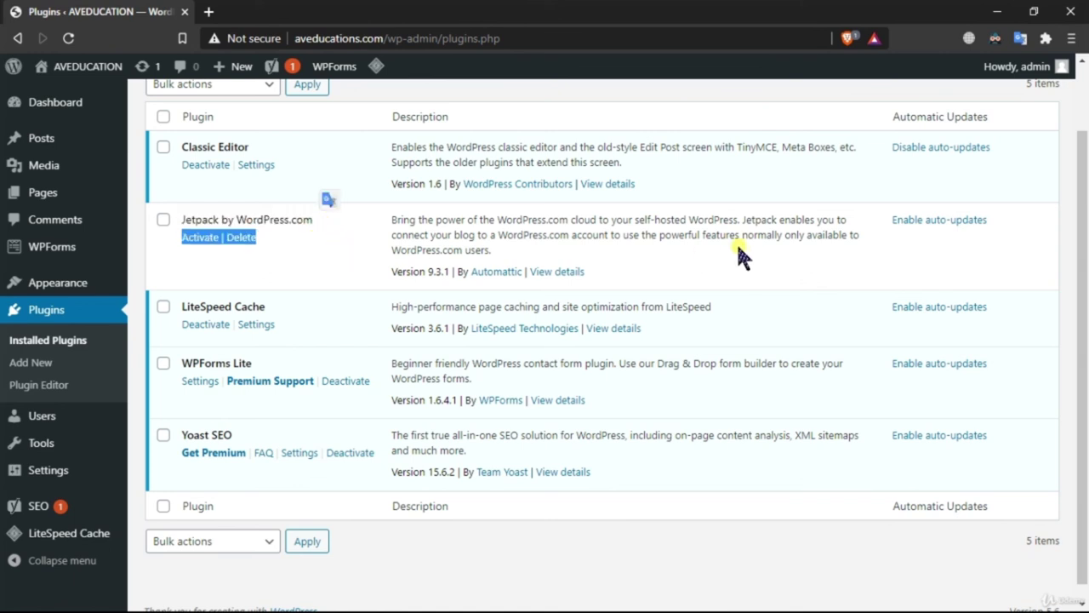
{"action": "left_click", "coordinate": [571, 281]}
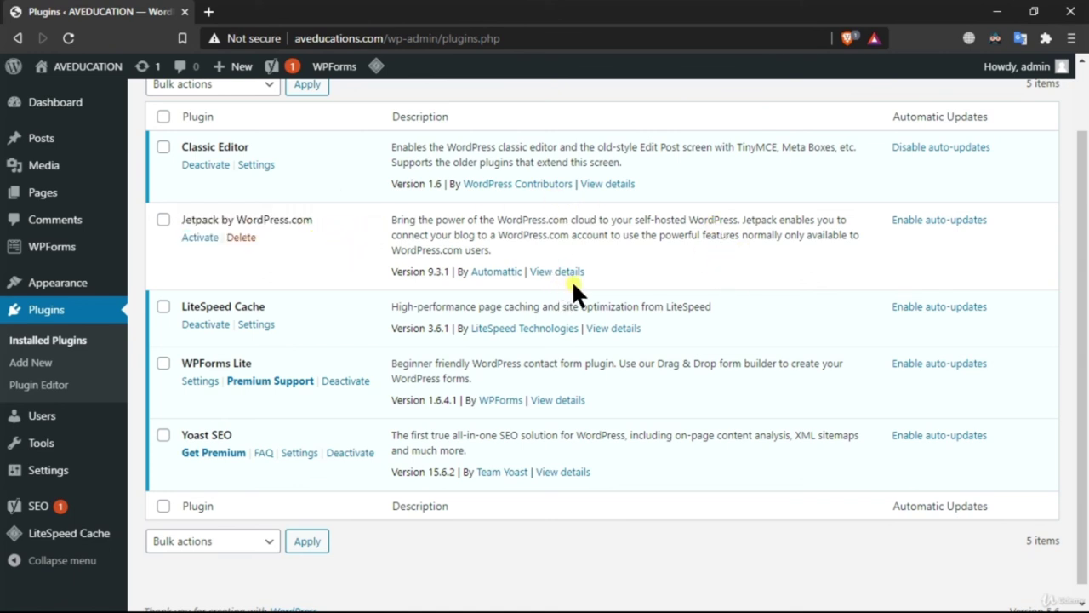
{"action": "left_click", "coordinate": [969, 219]}
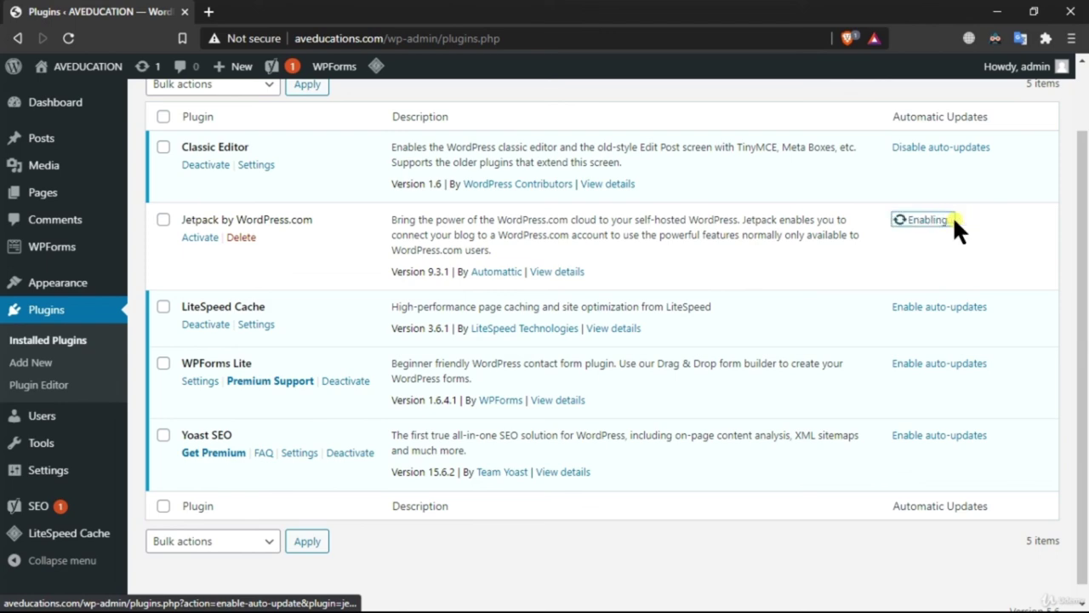
Try to activate the Jetpack by WordPress.com plugin, and delete it together with its data
{"action": "left_click", "coordinate": [200, 238]}
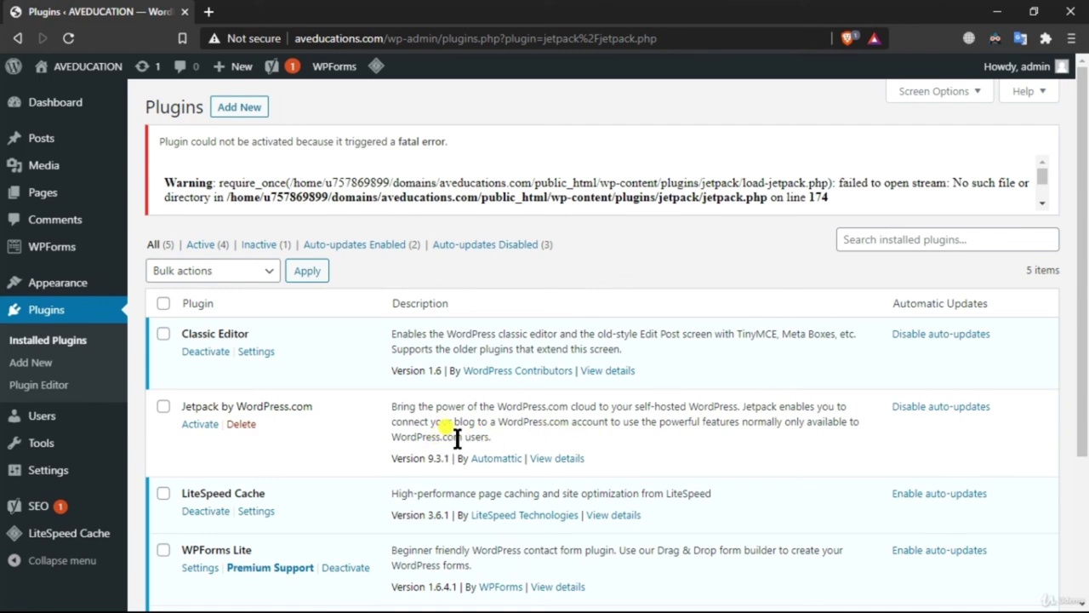
{"action": "left_click", "coordinate": [241, 423]}
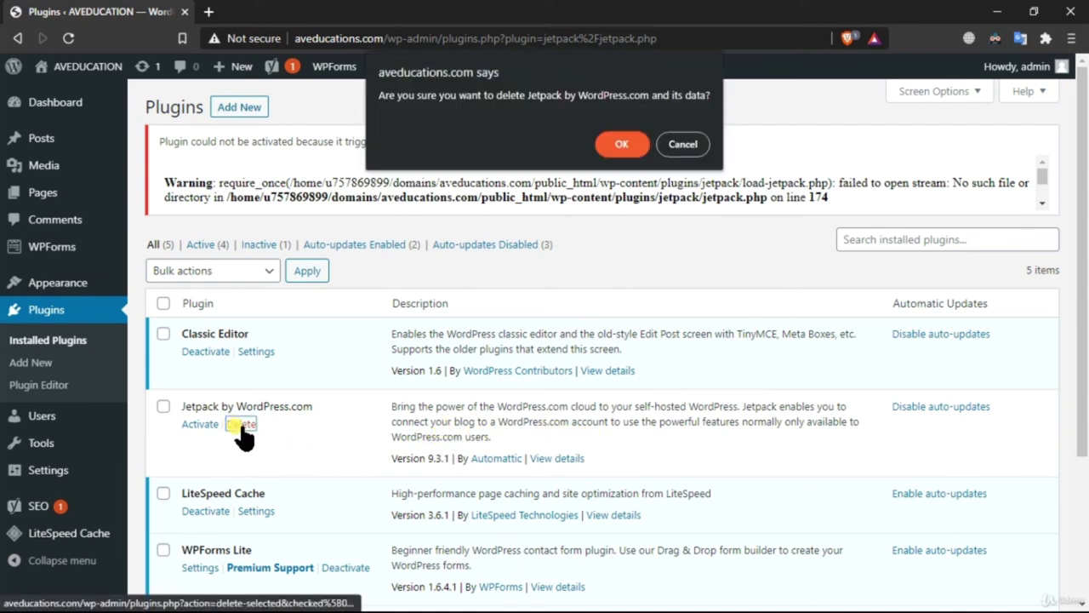
{"action": "left_click", "coordinate": [622, 145]}
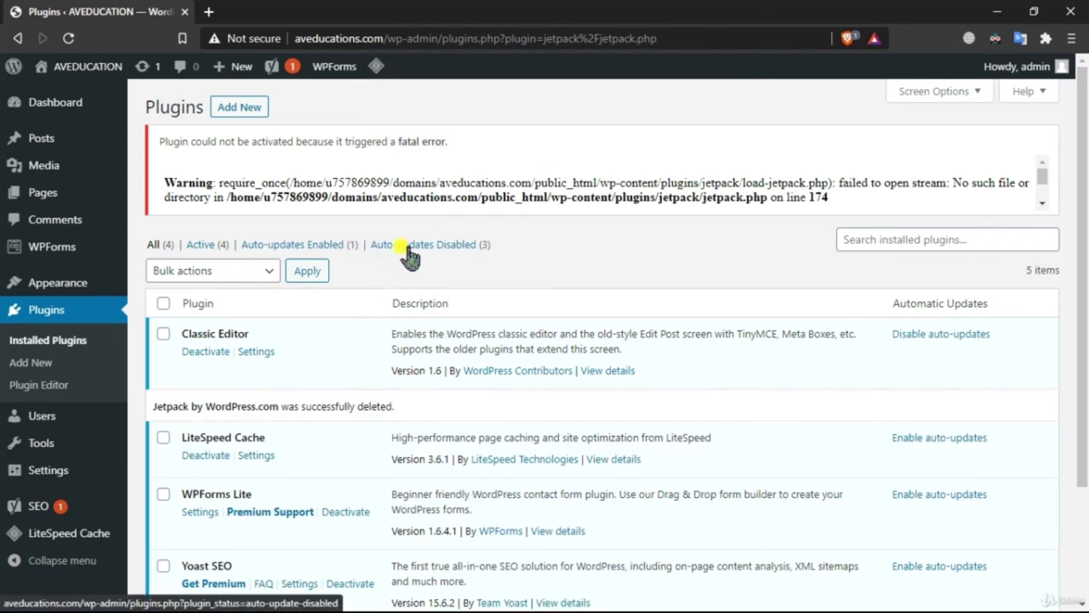
{"action": "scroll", "coordinate": [407, 264], "scroll_direction": "down", "scroll_amount": 2}
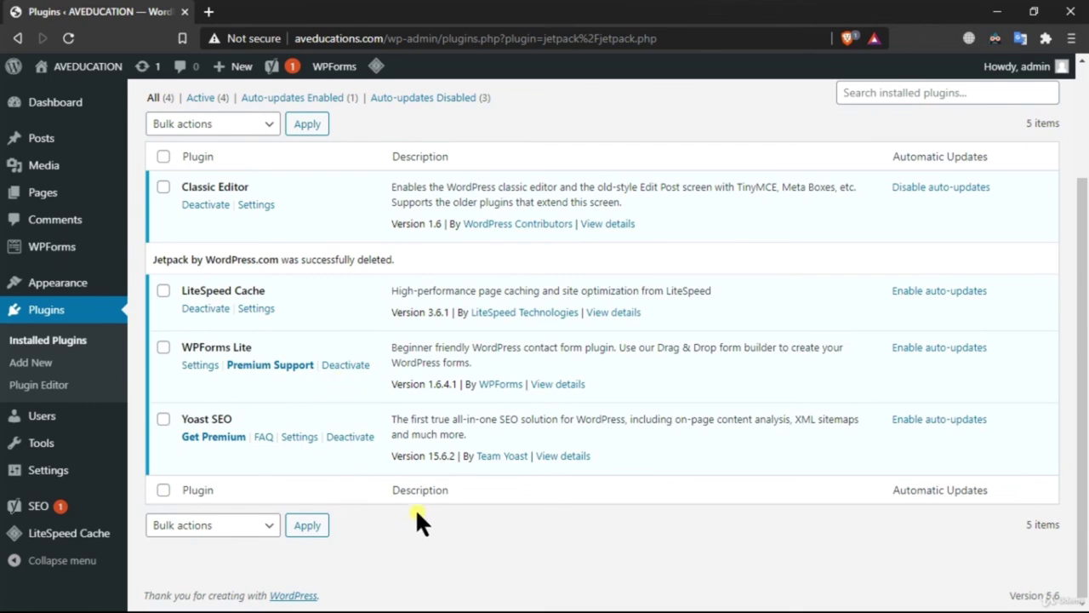
{"action": "scroll", "coordinate": [414, 510], "scroll_direction": "up", "scroll_amount": 2}
{"action": "mouse_move", "coordinate": [75, 104]}
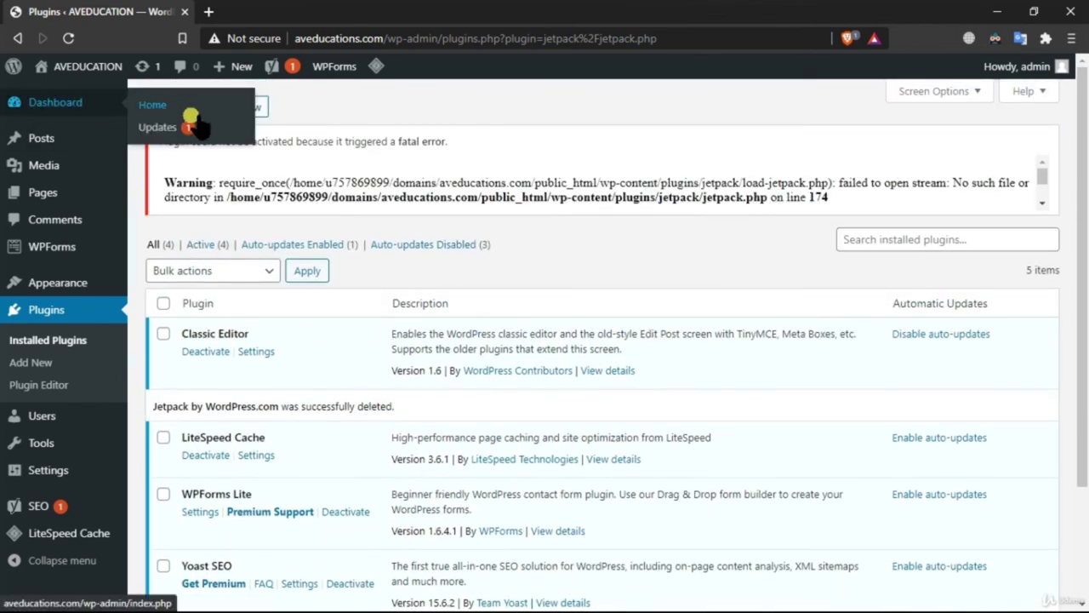
{"action": "scroll", "coordinate": [563, 425], "scroll_direction": "down", "scroll_amount": 2}
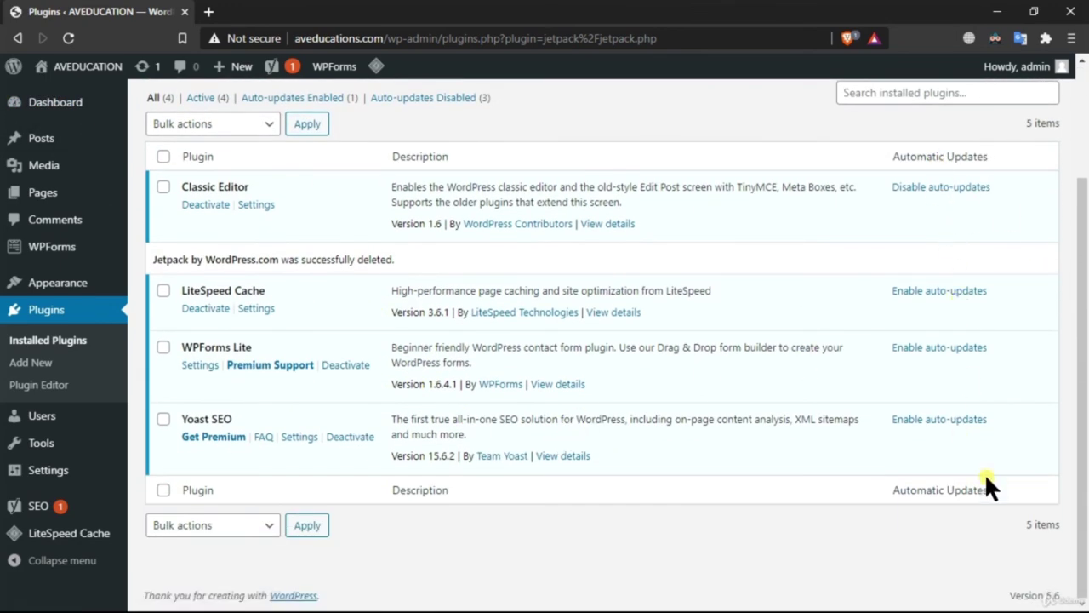